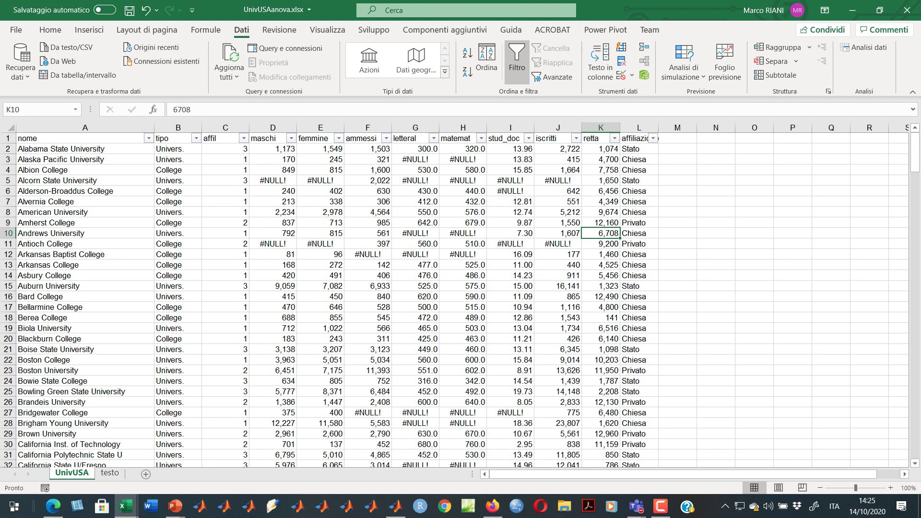
# Check which distinct values the affiliazione column contains in its filter list, without applying a filter.
pyautogui.click(600, 297)
pyautogui.click(600, 212)
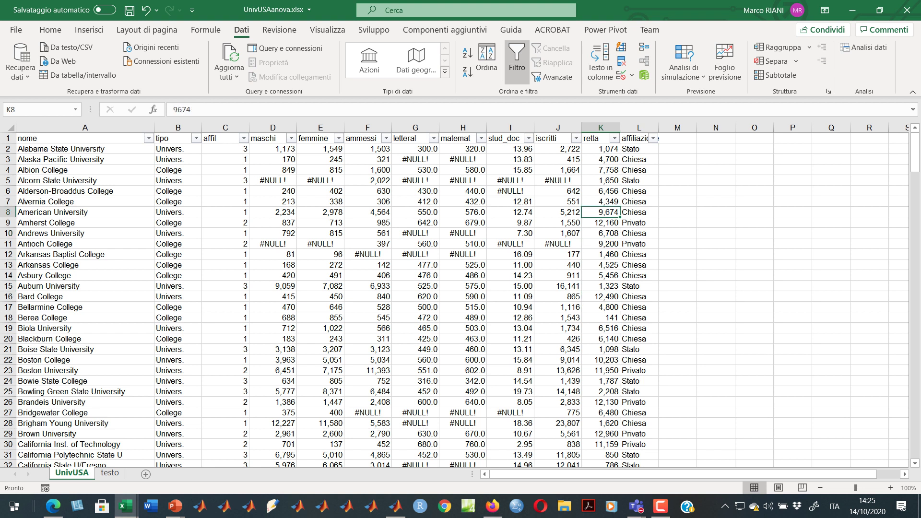
pyautogui.click(639, 148)
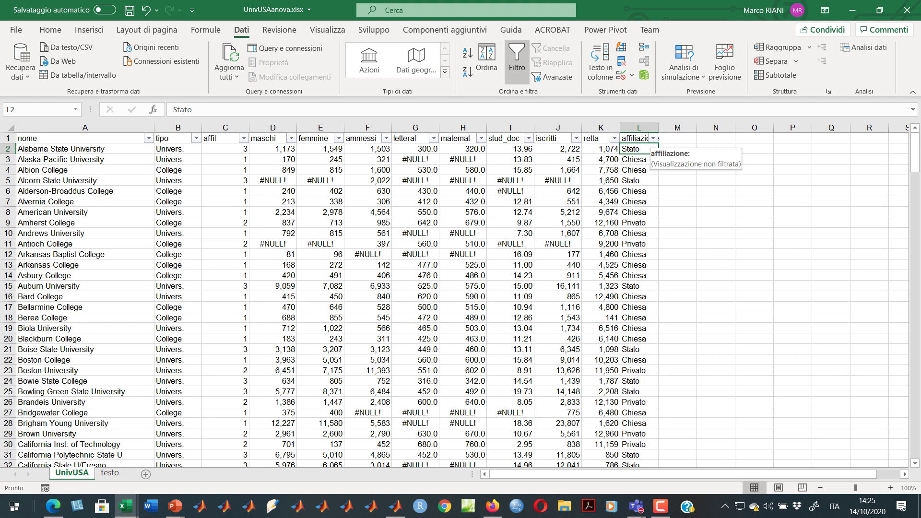
pyautogui.click(653, 138)
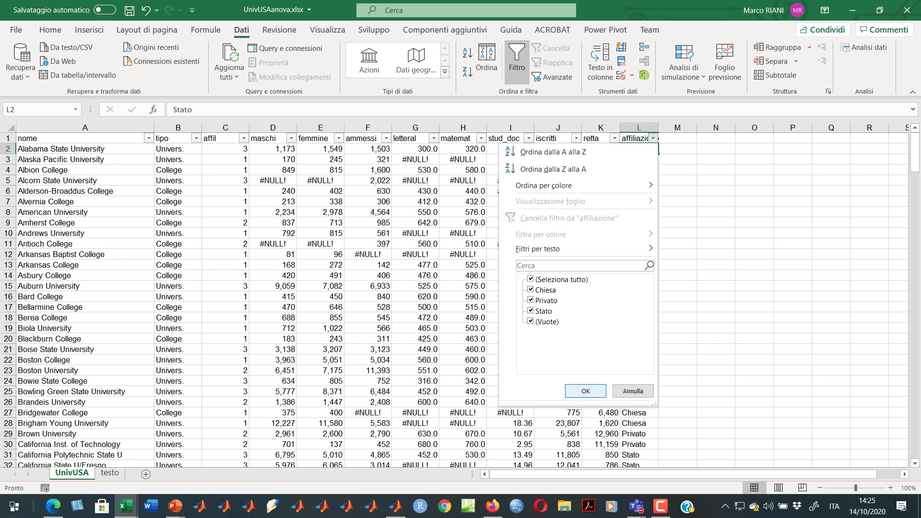
pyautogui.click(633, 391)
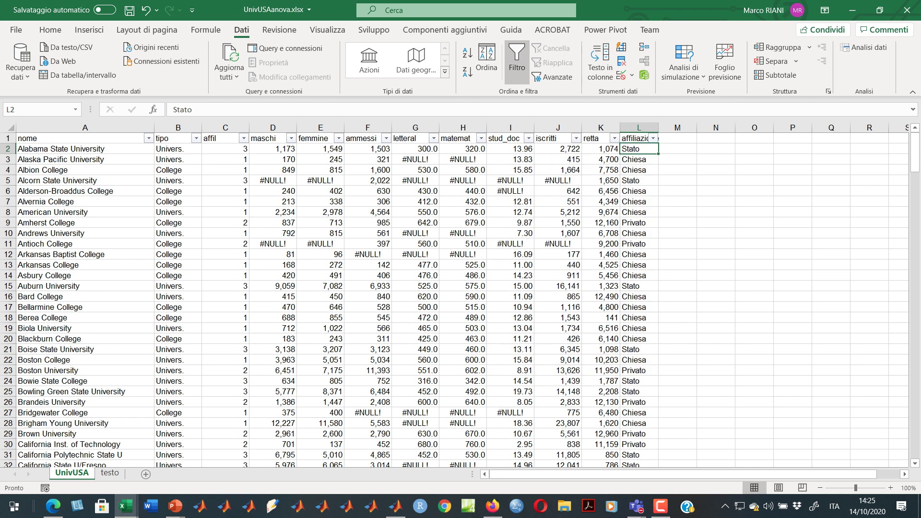
# Look through the distinct retta values in that column's filter list up to its end, without applying a filter.
pyautogui.click(613, 138)
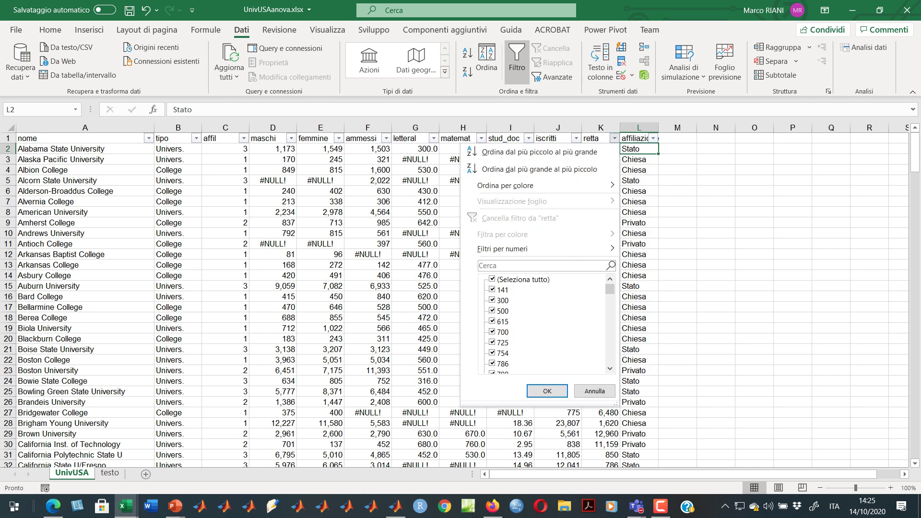
pyautogui.moveTo(609, 289); pyautogui.dragTo(610, 358)
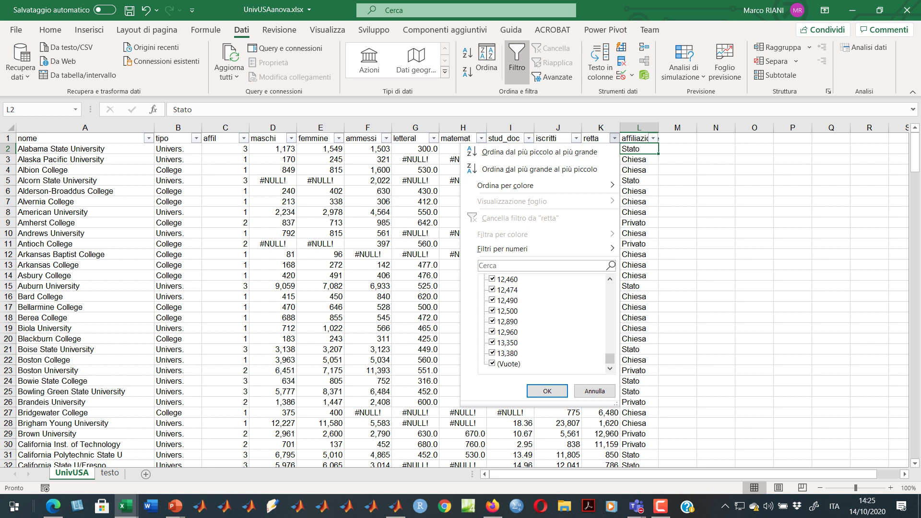
pyautogui.click(594, 391)
pyautogui.click(600, 254)
pyautogui.click(600, 201)
pyautogui.click(600, 148)
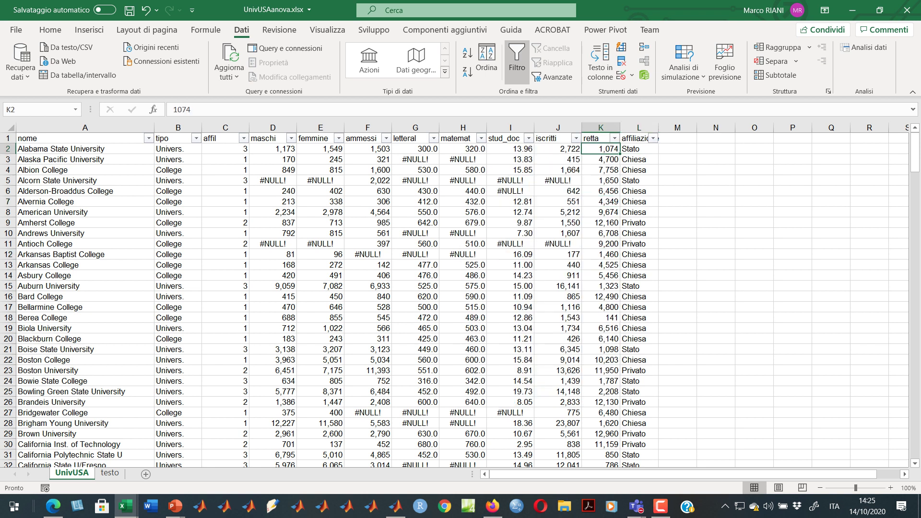
pyautogui.hotkey('shift', 'pagedown')
pyautogui.hotkey('shift', 'pagedown')
pyautogui.hotkey('shift', 'pagedown')
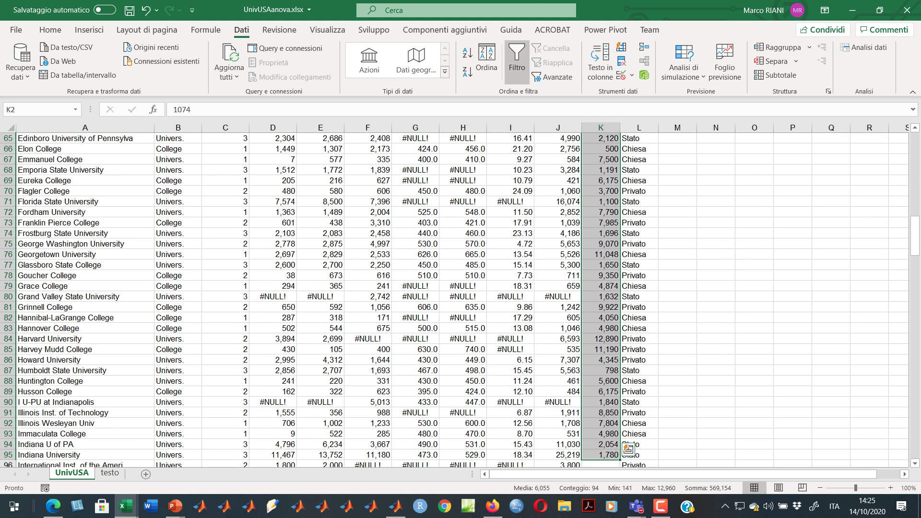
# Calculate the variance of the retta values in K2:K251 with VAR in cell M80, and delete the formula.
pyautogui.click(677, 297)
pyautogui.write('=var')
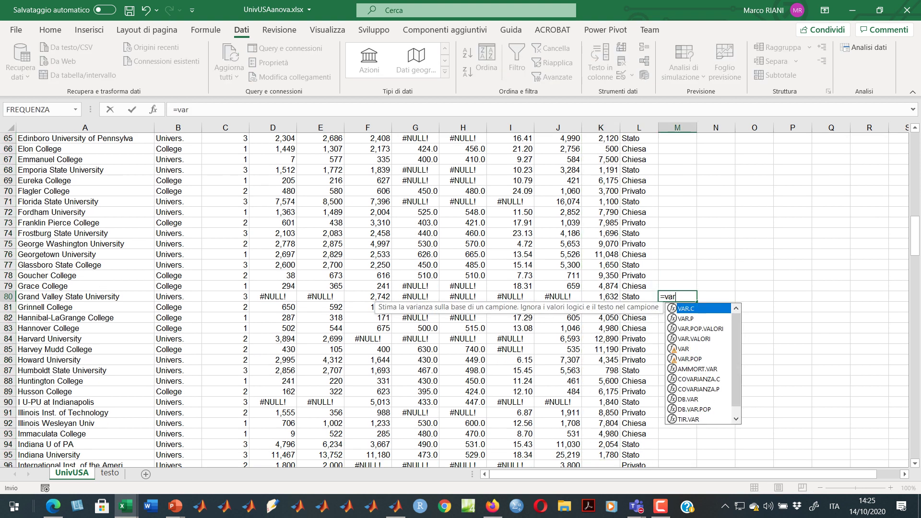
pyautogui.write('(')
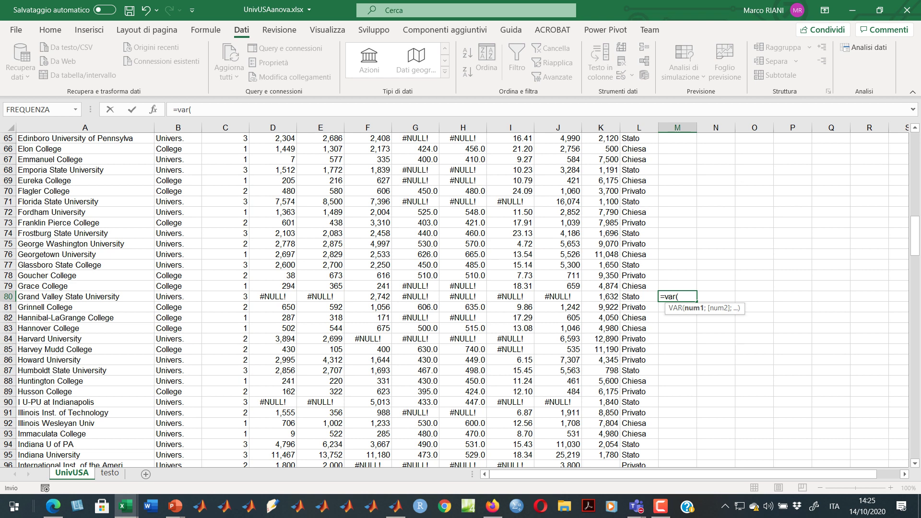
pyautogui.scroll(20, 453, 300)
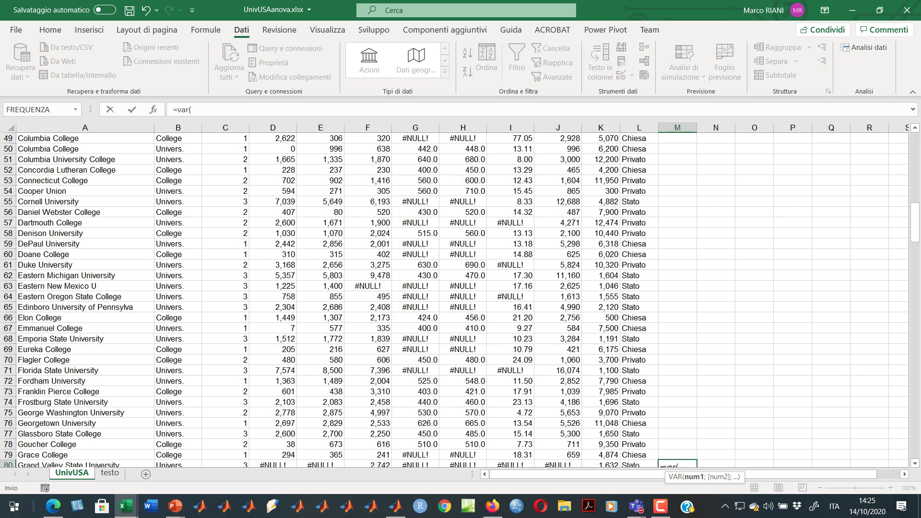
pyautogui.click(601, 148)
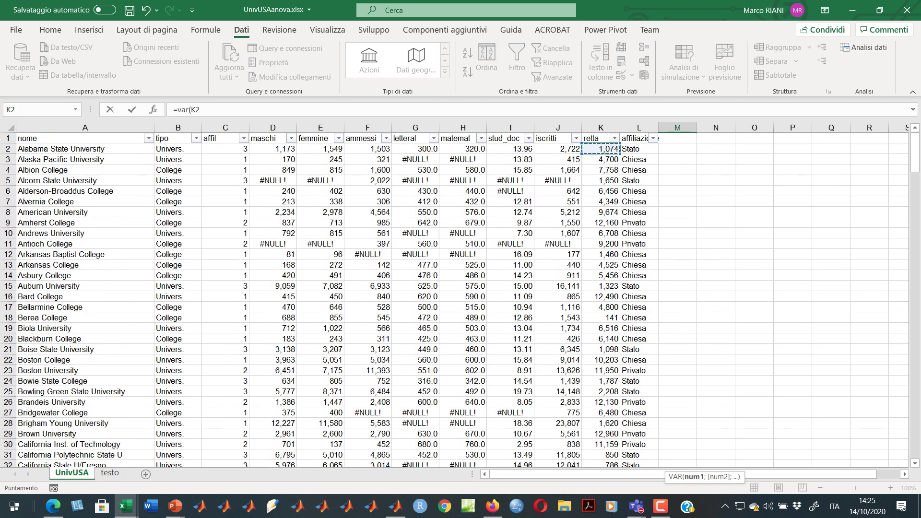
pyautogui.moveTo(601, 148); pyautogui.dragTo(618, 143)
pyautogui.scroll(2, 462, 300)
pyautogui.scroll(6, 453, 300)
pyautogui.press('Escape')
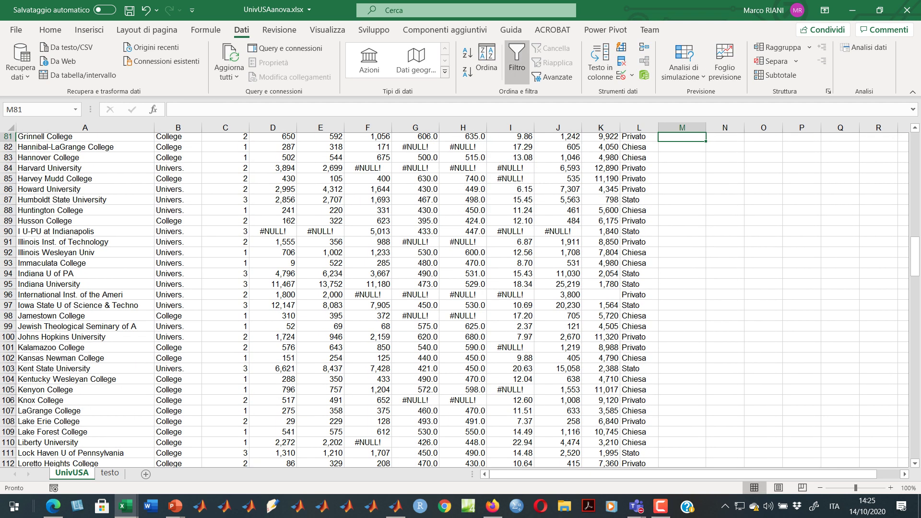
pyautogui.scroll(11, 463, 299)
pyautogui.scroll(-3, 462, 300)
pyautogui.press('Up')
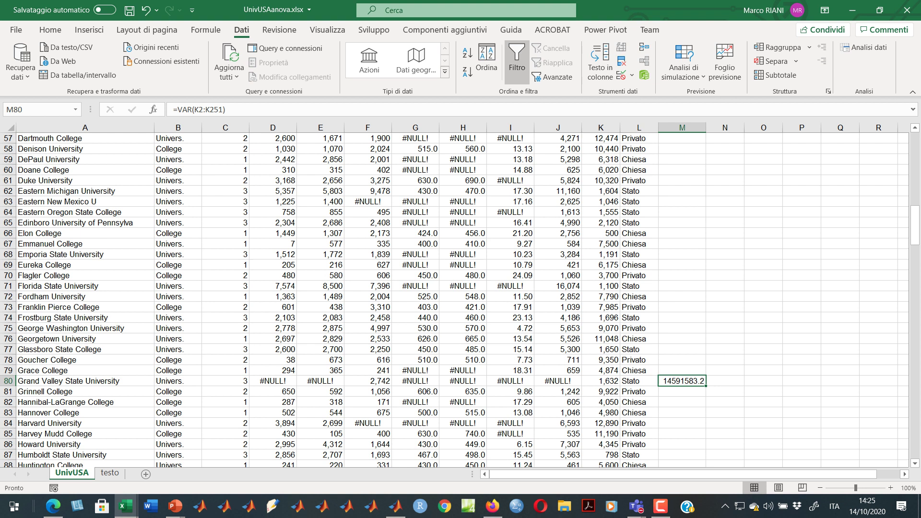
pyautogui.press('Delete')
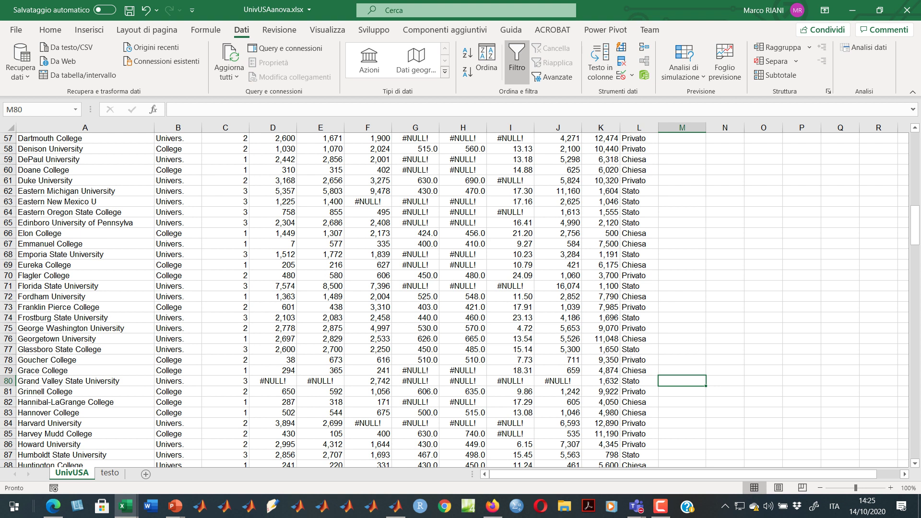
# Filter the affiliazione column so that only the Chiesa rows are shown, excluding Privato, Stato and empty entries.
pyautogui.scroll(19, 456, 297)
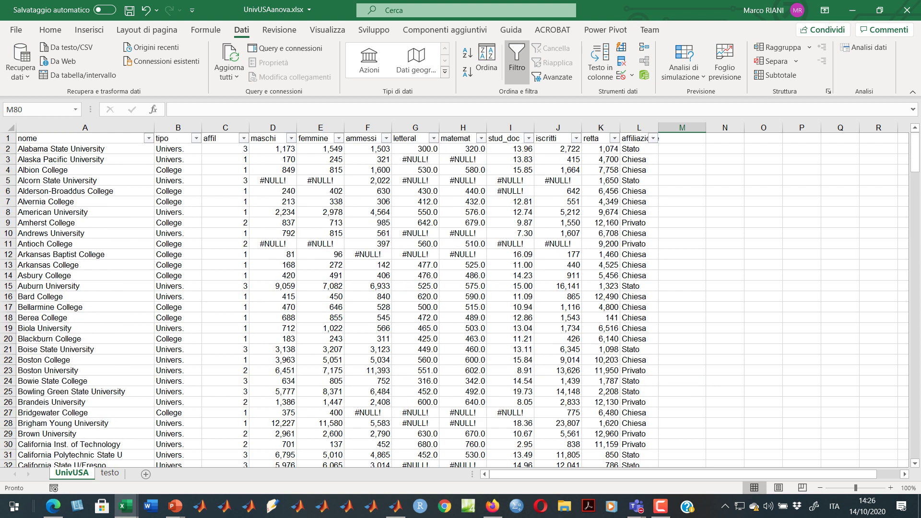
pyautogui.click(653, 139)
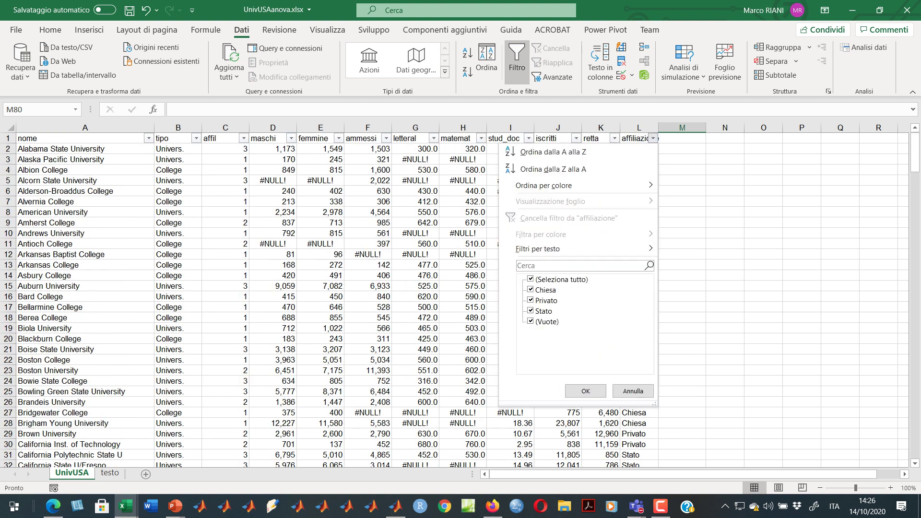
pyautogui.click(530, 300)
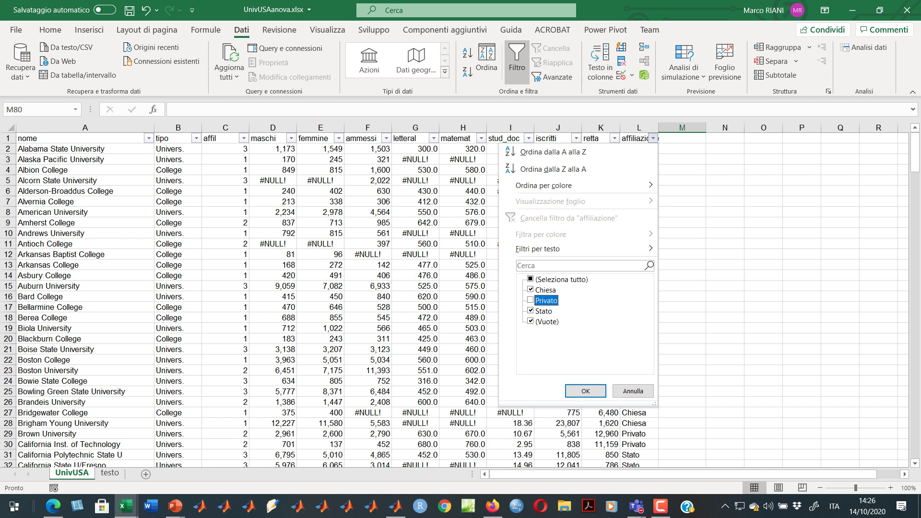
pyautogui.click(531, 321)
pyautogui.click(530, 311)
pyautogui.press('Return')
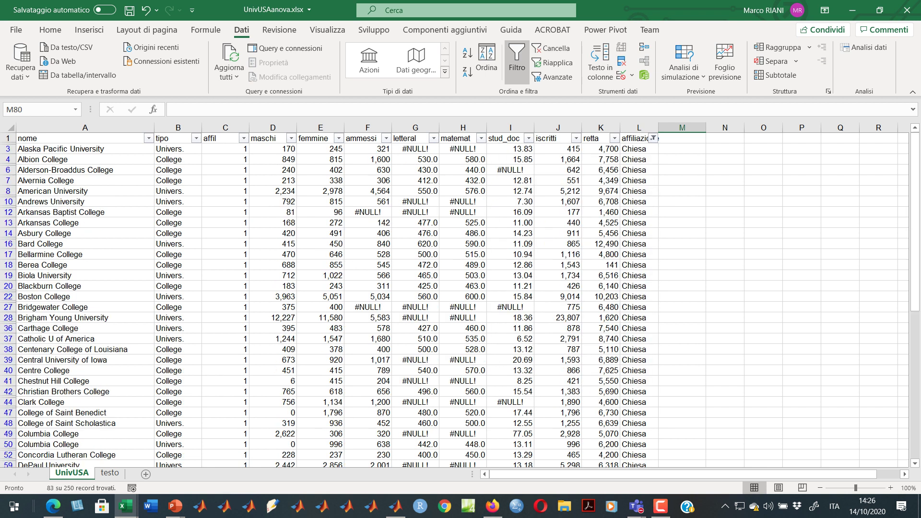
# Change the affiliazione filter to show only the Stato rows instead of the Chiesa ones.
pyautogui.click(653, 139)
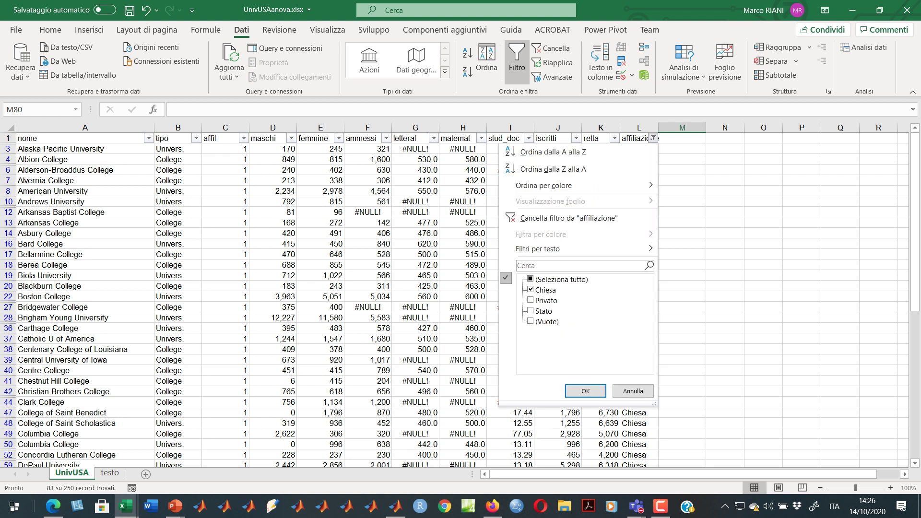
pyautogui.press('Tab')
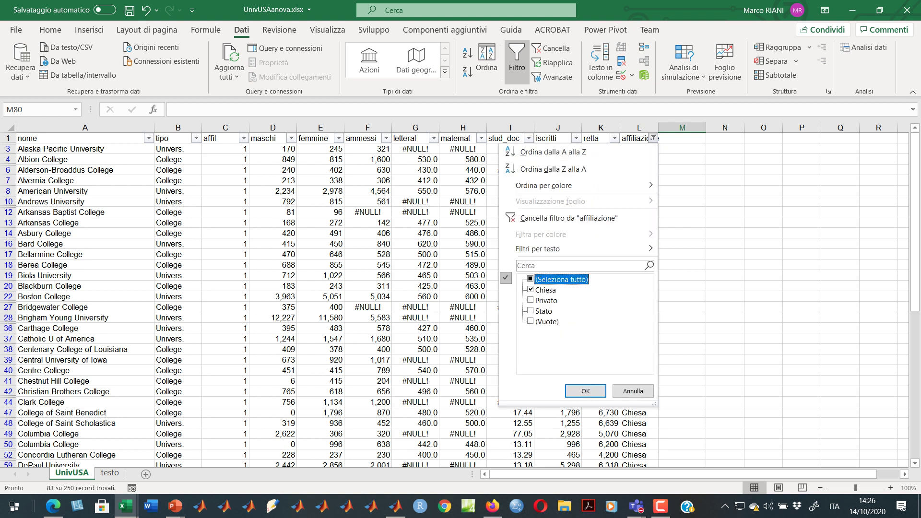
pyautogui.click(530, 289)
pyautogui.click(530, 311)
pyautogui.click(585, 391)
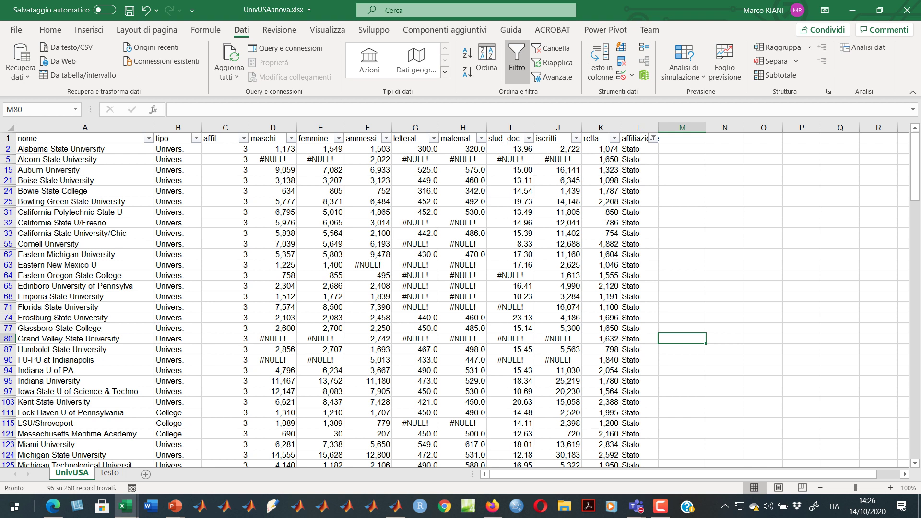
# Reset the affiliazione filter to include all values, so that every university is listed.
pyautogui.click(652, 138)
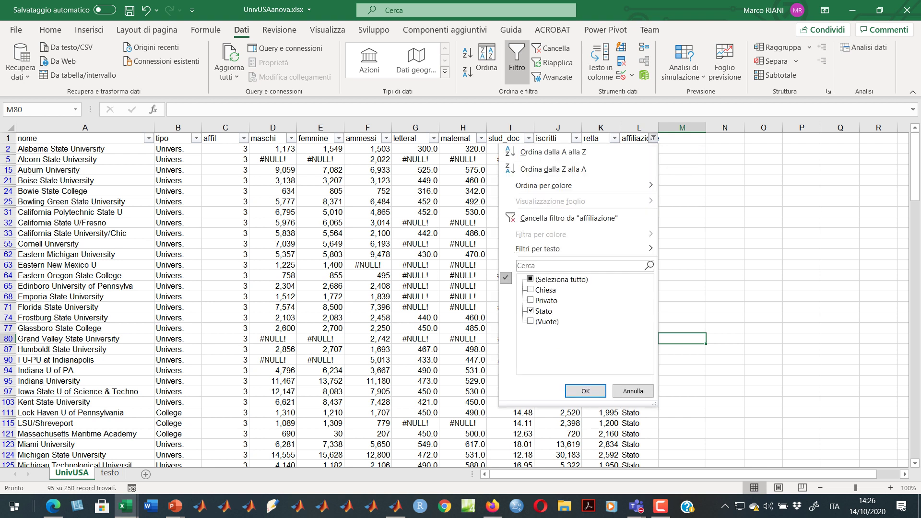
pyautogui.click(531, 289)
pyautogui.click(530, 300)
pyautogui.click(530, 279)
pyautogui.click(585, 390)
pyautogui.click(682, 254)
pyautogui.click(639, 223)
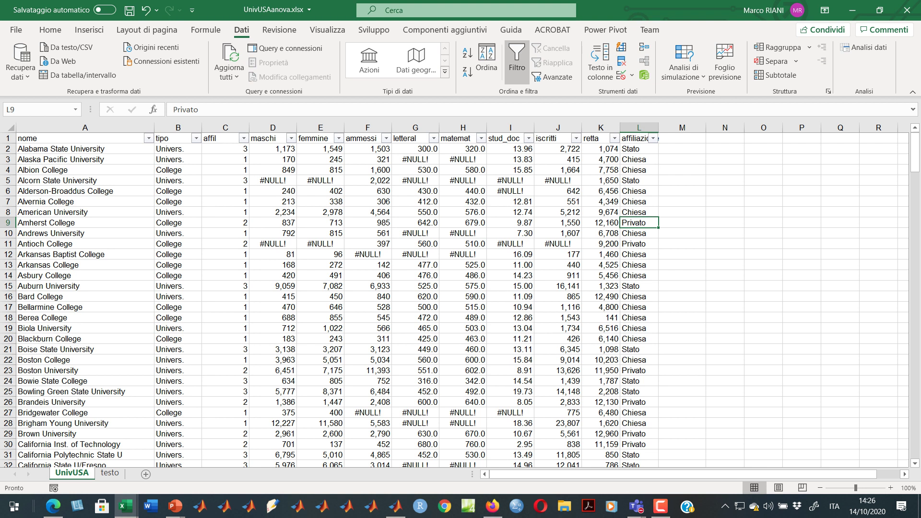
pyautogui.moveTo(601, 128); pyautogui.dragTo(639, 128)
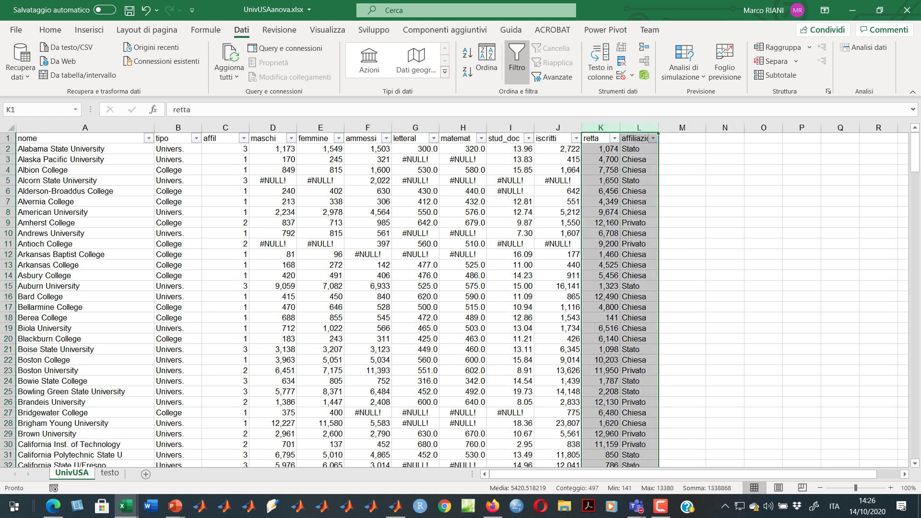
pyautogui.click(639, 191)
pyautogui.click(601, 169)
# Create a pivot table from the range UnivUSA!$A$1:$L$251 on a new worksheet.
pyautogui.click(638, 170)
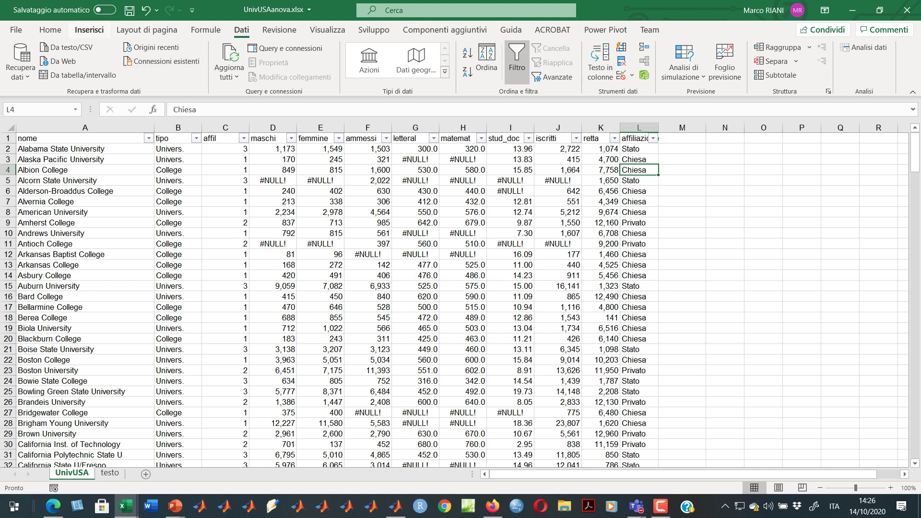
pyautogui.click(89, 30)
pyautogui.click(17, 60)
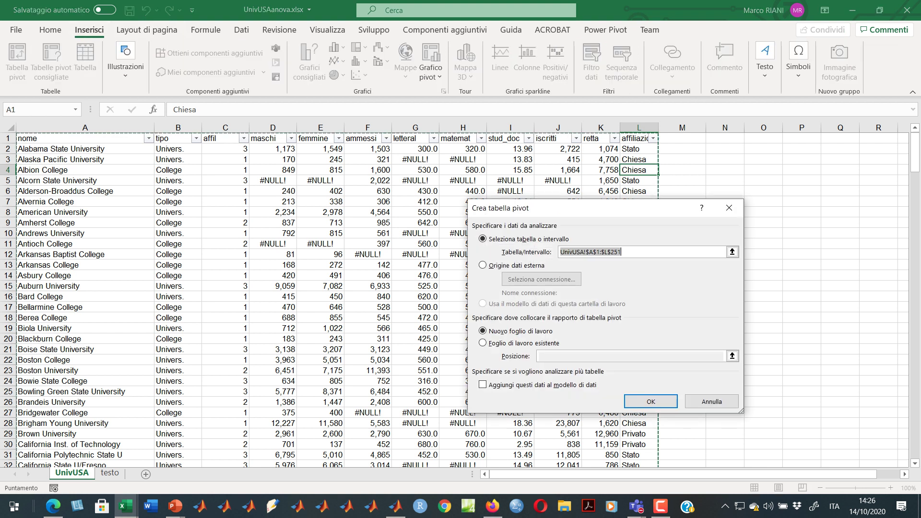
pyautogui.moveTo(629, 210); pyautogui.dragTo(374, 239)
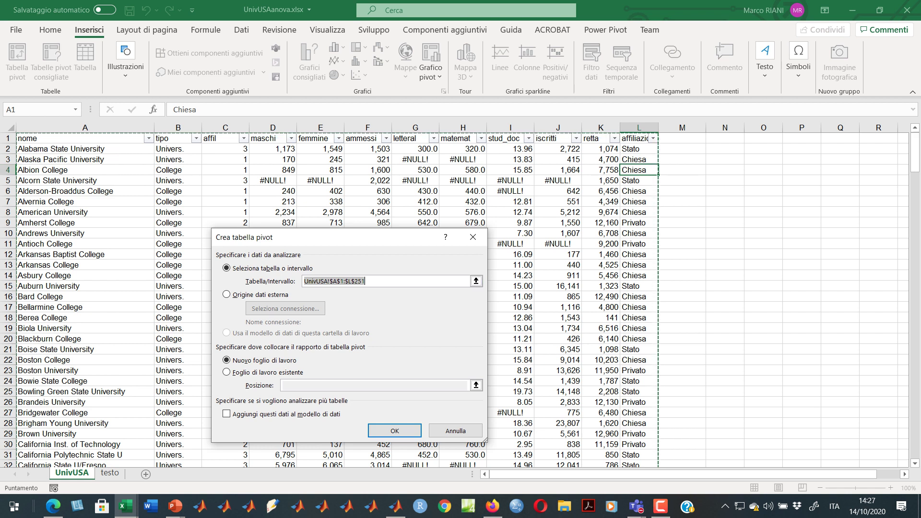
pyautogui.click(394, 430)
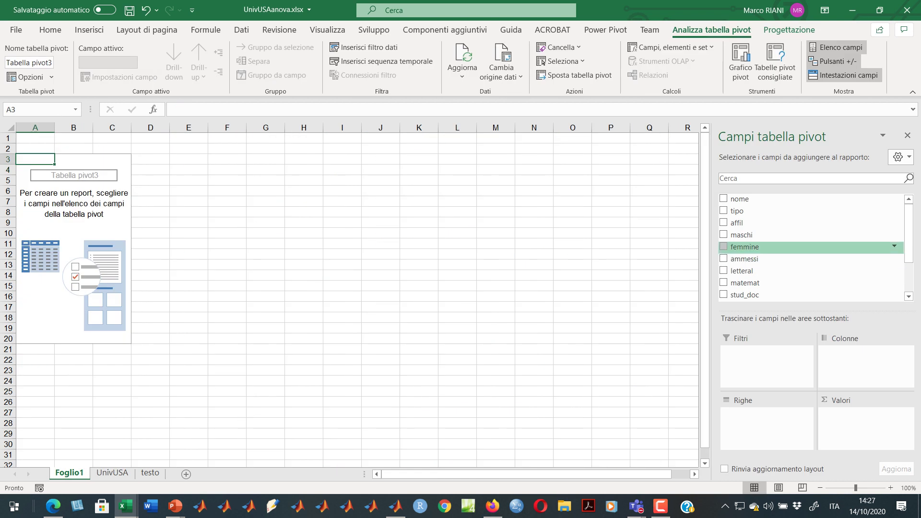
# Add affiliazione as the pivot table's row field and retta as its value field.
pyautogui.scroll(-2, 810, 261)
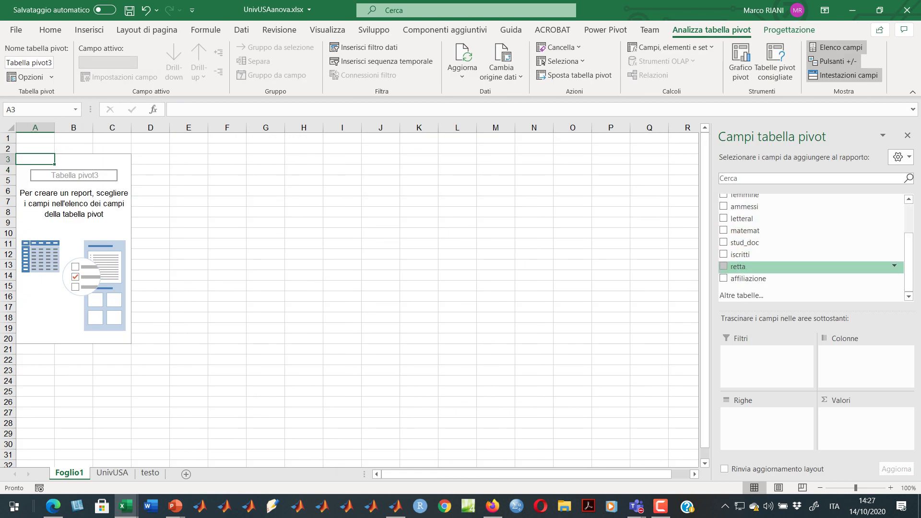
pyautogui.click(747, 278)
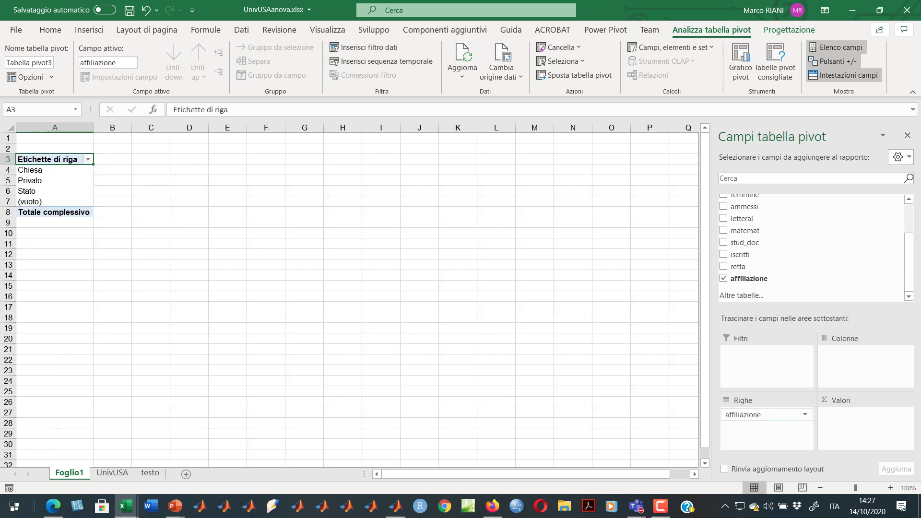
pyautogui.click(738, 266)
# Summarize the pivot table's retta values by average (Media) instead of sum.
pyautogui.rightClick(126, 170)
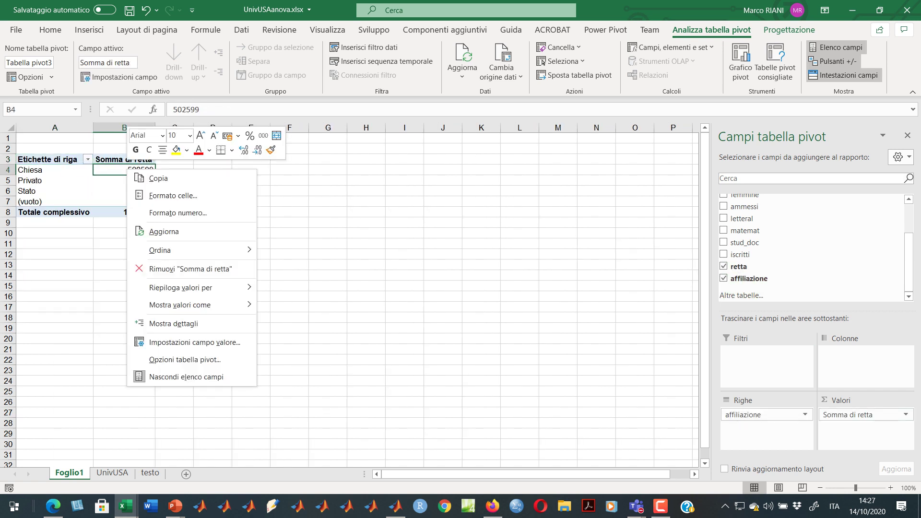
pyautogui.moveTo(192, 286)
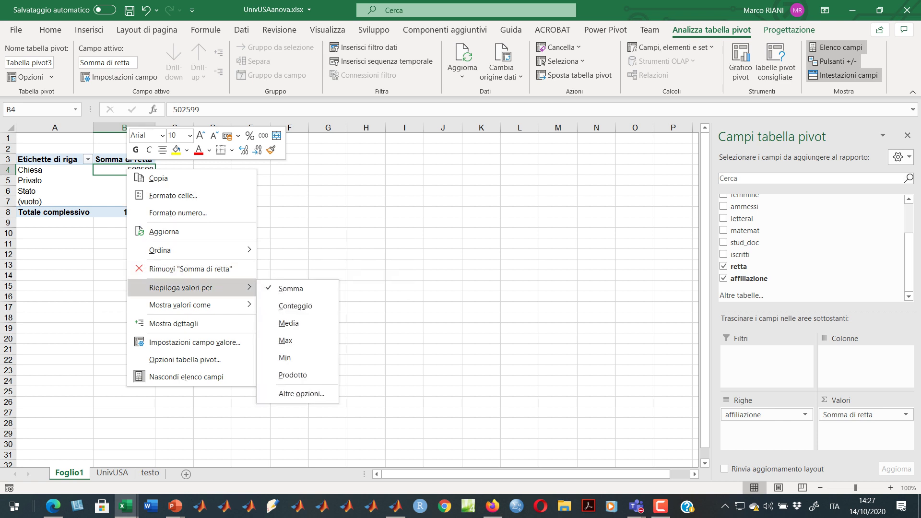
pyautogui.click(287, 323)
pyautogui.click(244, 243)
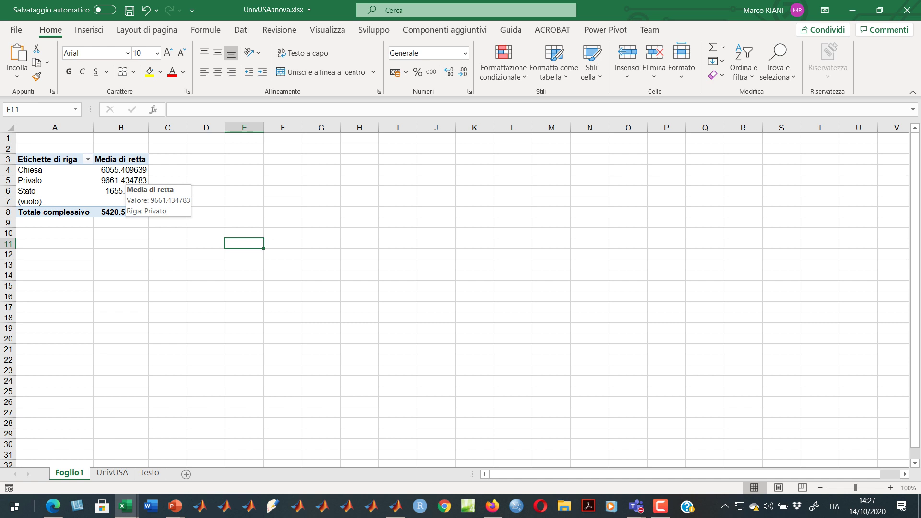
pyautogui.click(123, 181)
pyautogui.click(244, 180)
pyautogui.click(123, 171)
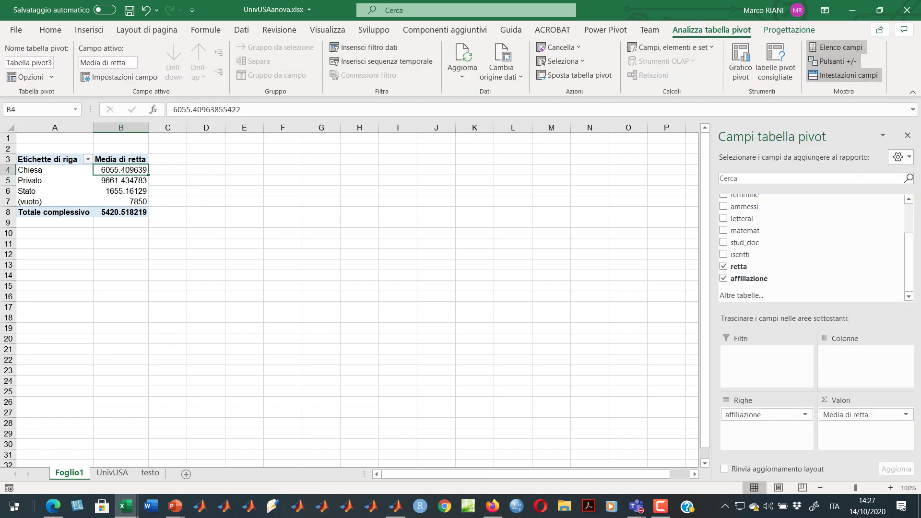
# Exclude the (vuoto) group from the pivot table's row labels, keeping Chiesa, Privato and Stato.
pyautogui.click(121, 181)
pyautogui.click(121, 191)
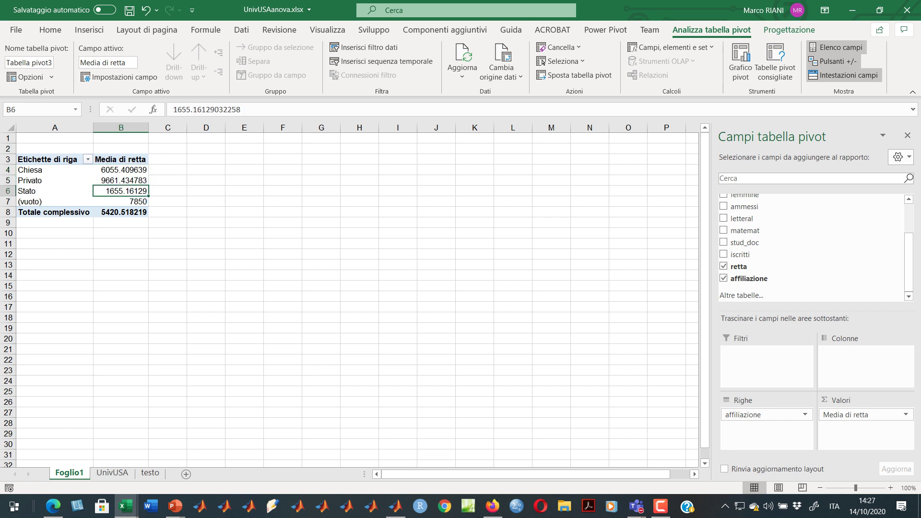
pyautogui.click(88, 159)
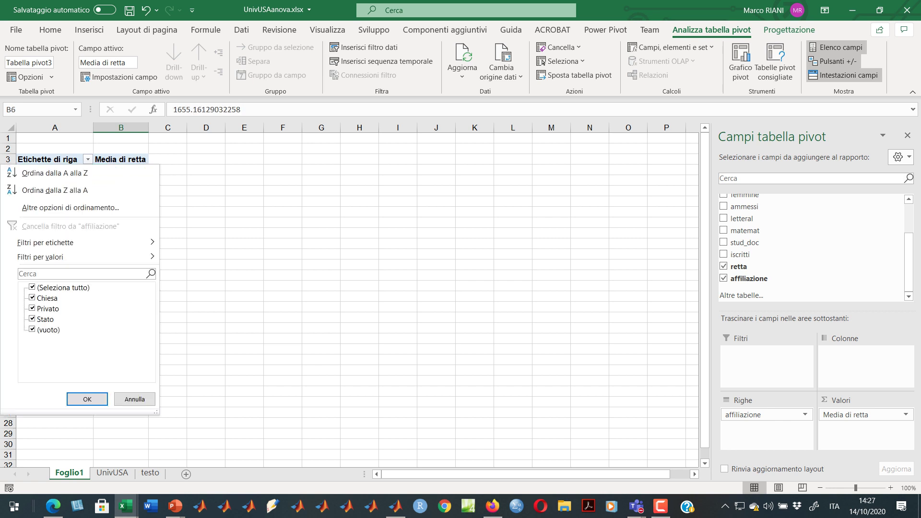
pyautogui.click(32, 330)
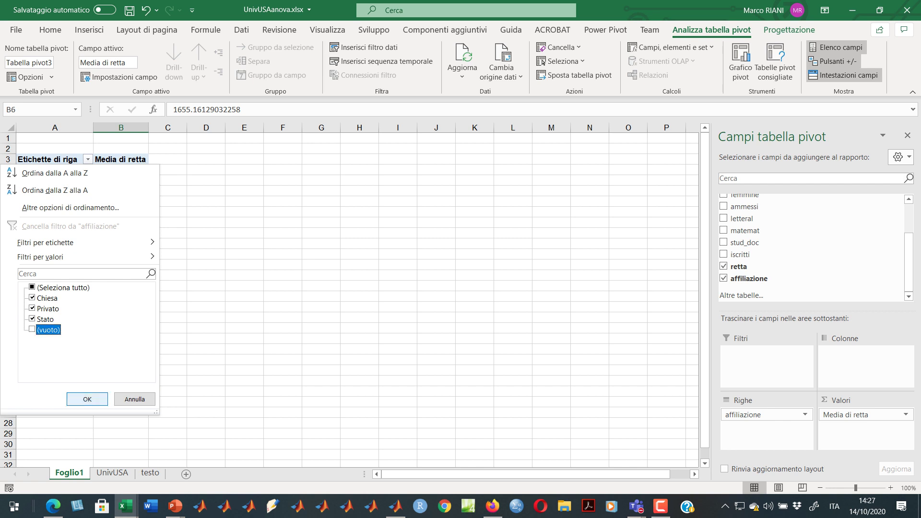
pyautogui.click(86, 399)
# Copy the average-tuition pivot table and place the duplicate beside it with its header at E3.
pyautogui.moveTo(167, 223); pyautogui.dragTo(38, 138)
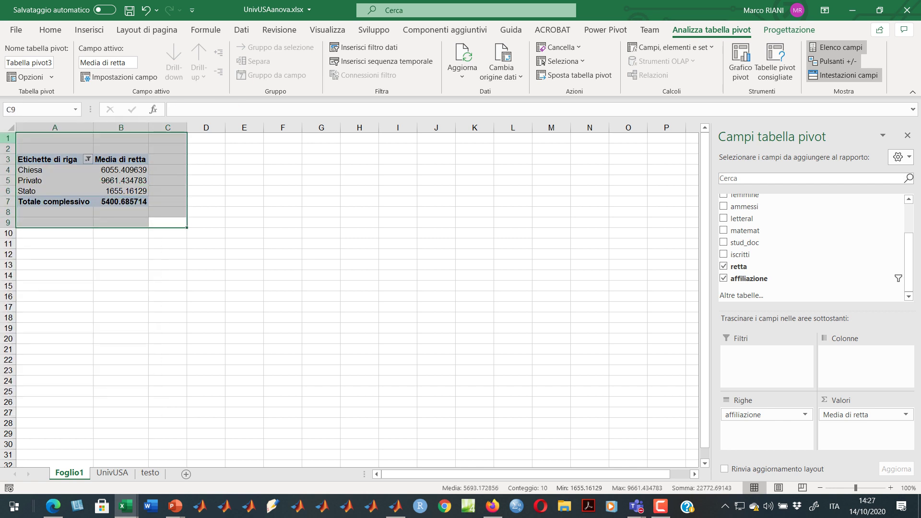
pyautogui.hotkey('ctrl', 'c')
pyautogui.click(244, 159)
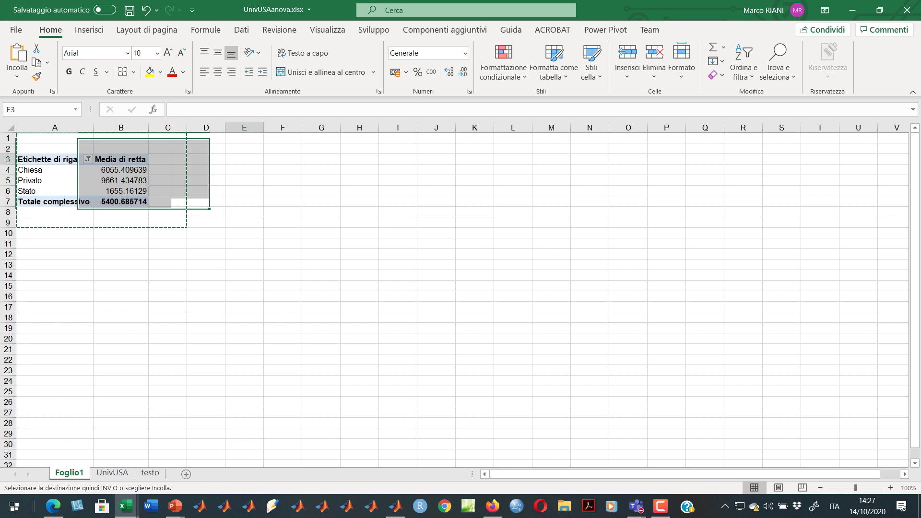
pyautogui.hotkey('ctrl', 'v')
pyautogui.moveTo(225, 162); pyautogui.dragTo(359, 128)
pyautogui.click(423, 233)
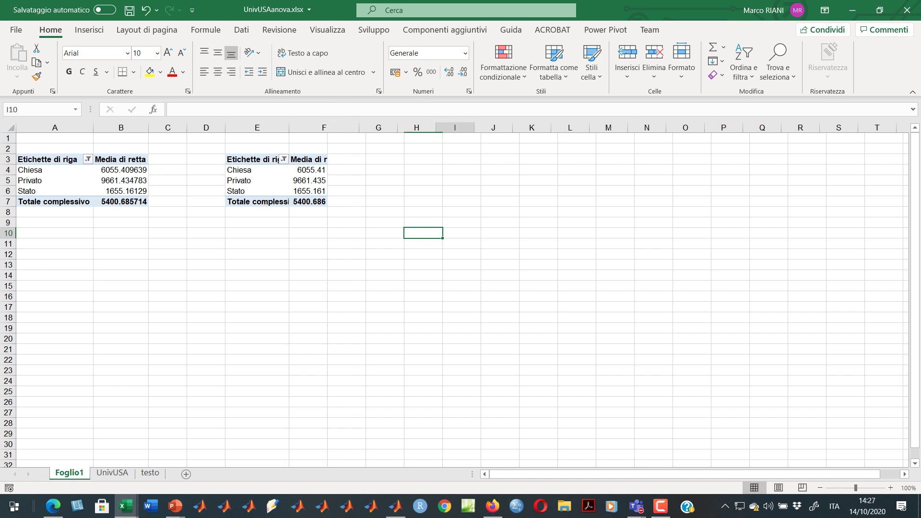
# Summarize the retta values in the second pivot table by count (Conteggio).
pyautogui.click(324, 180)
pyautogui.rightClick(330, 180)
pyautogui.moveTo(383, 300)
pyautogui.click(498, 318)
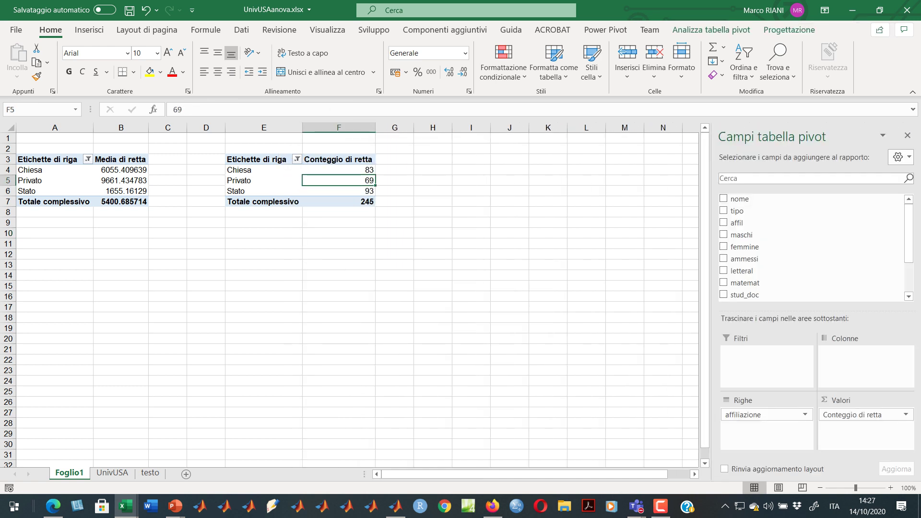
# Copy the count pivot table and place the duplicate in columns I and J, with its header aligned in row 3.
pyautogui.moveTo(339, 222); pyautogui.dragTo(206, 137)
pyautogui.hotkey('ctrl', 'c')
pyautogui.click(432, 159)
pyautogui.hotkey('ctrl', 'v')
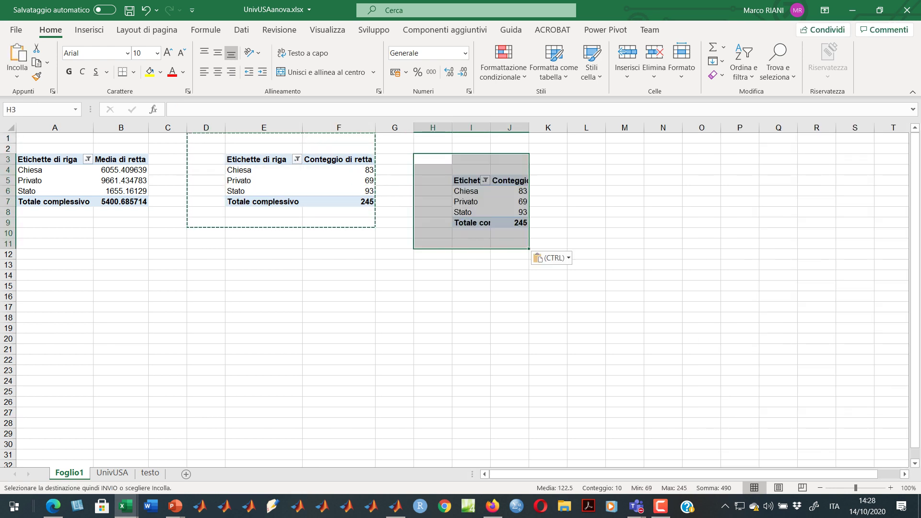
pyautogui.click(471, 170)
pyautogui.moveTo(433, 159); pyautogui.dragTo(548, 233)
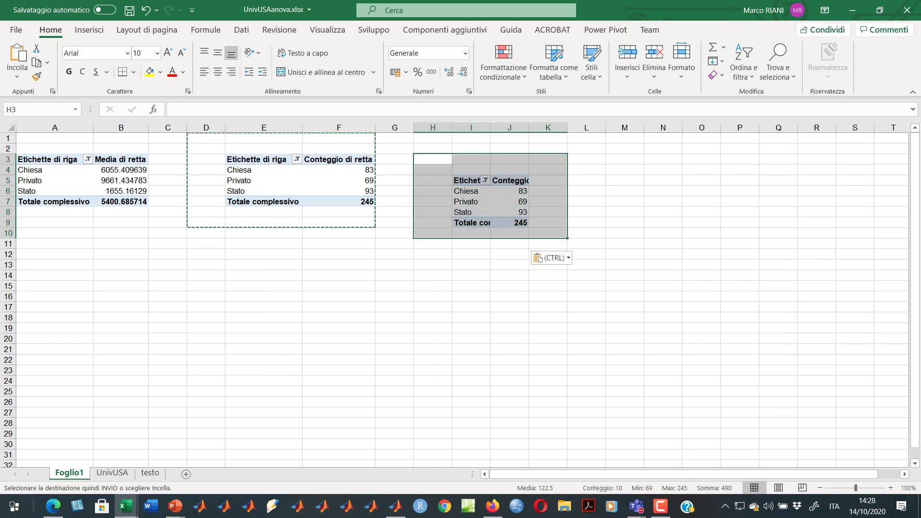
pyautogui.moveTo(472, 154); pyautogui.dragTo(622, 127)
pyautogui.click(470, 265)
pyautogui.click(568, 233)
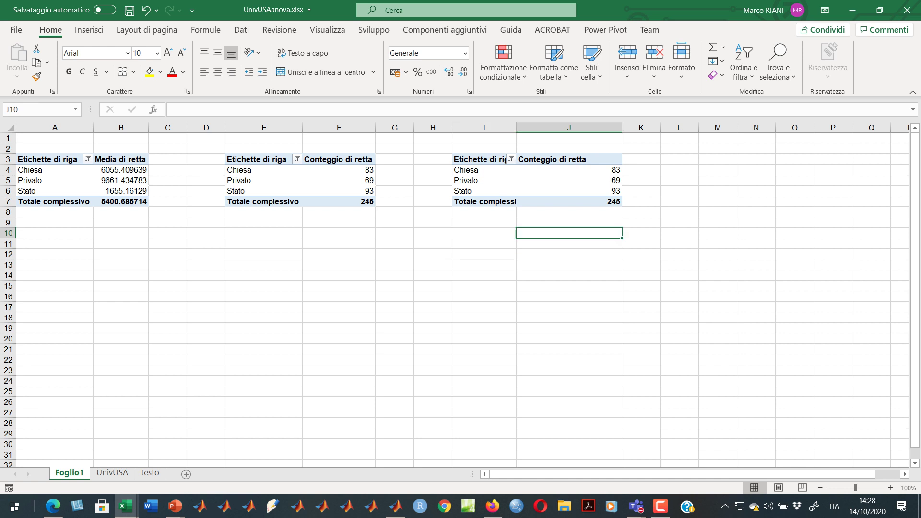
# Summarize the retta values in the third pivot table by population standard deviation (Dev. standard pop.).
pyautogui.click(569, 170)
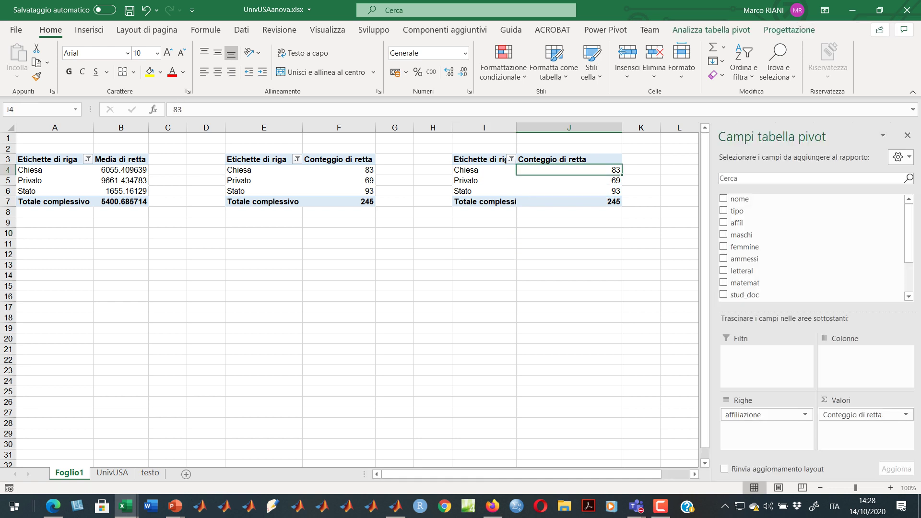
pyautogui.rightClick(565, 171)
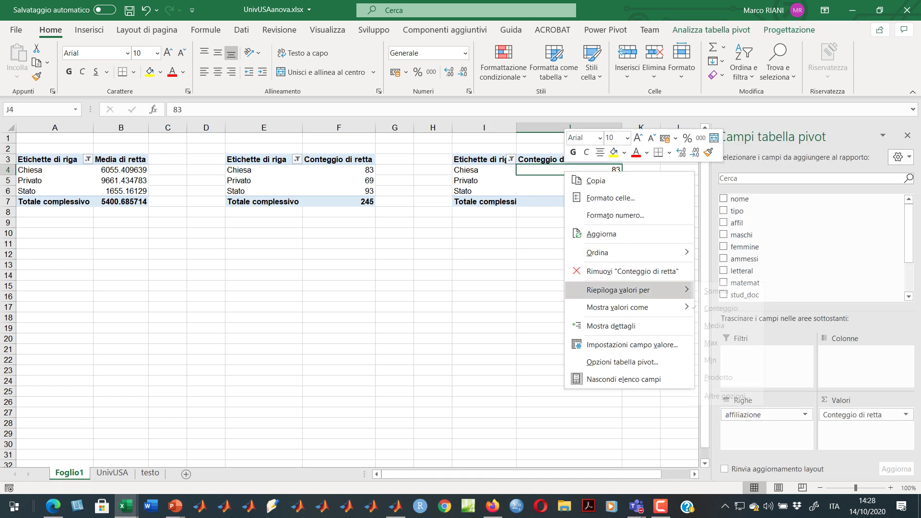
pyautogui.moveTo(623, 289)
pyautogui.click(739, 396)
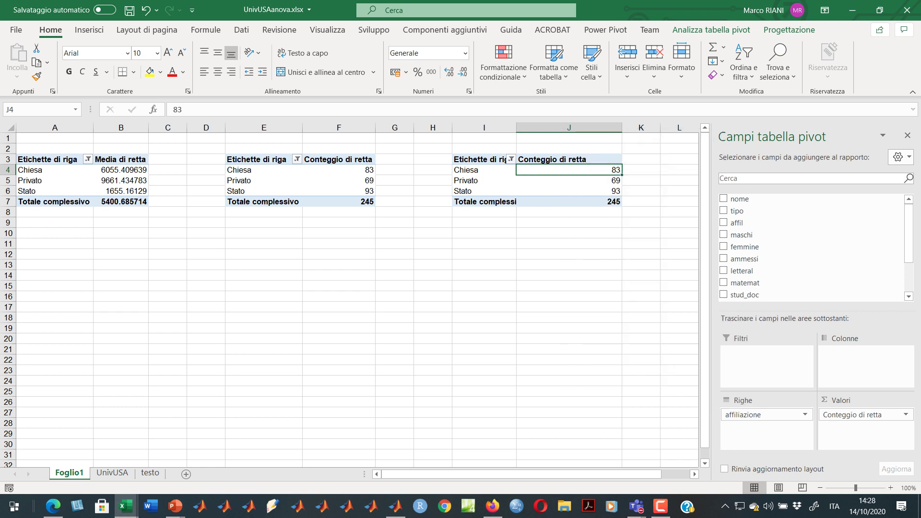
pyautogui.scroll(-2, 301, 367)
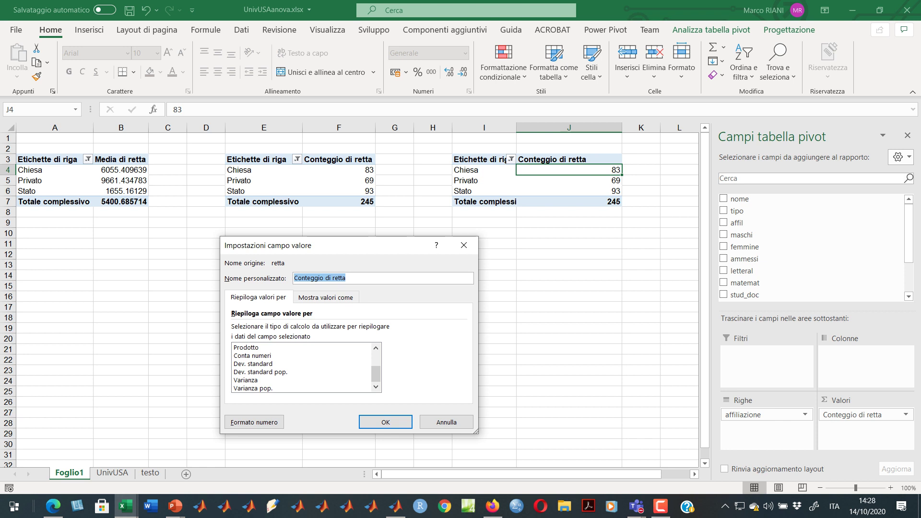
pyautogui.click(260, 372)
pyautogui.click(260, 363)
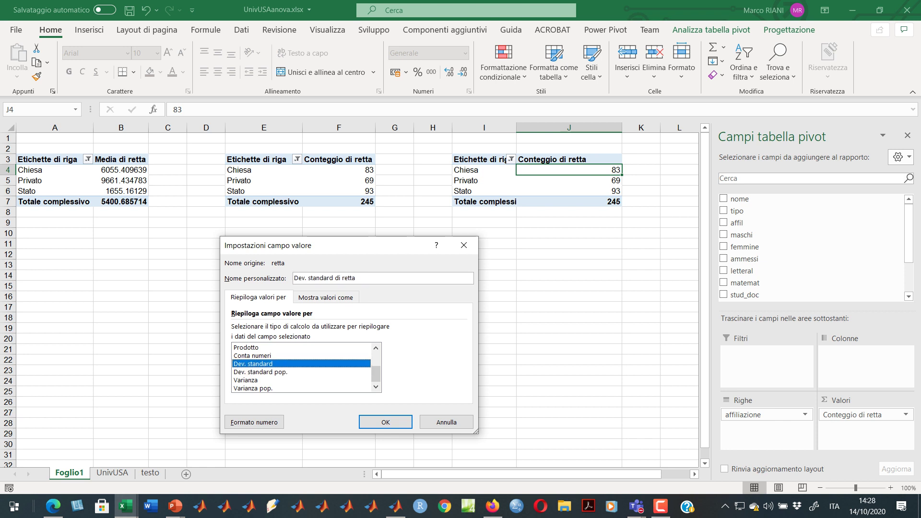
pyautogui.click(261, 373)
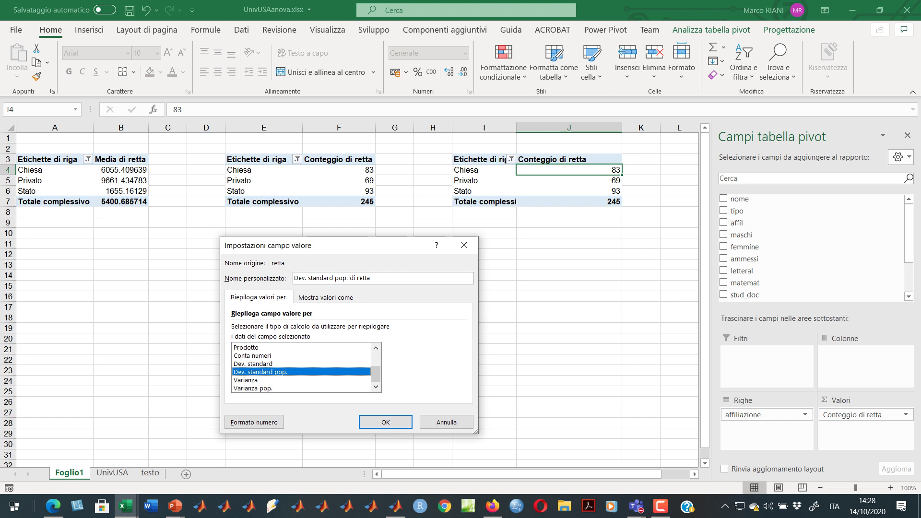
pyautogui.click(386, 421)
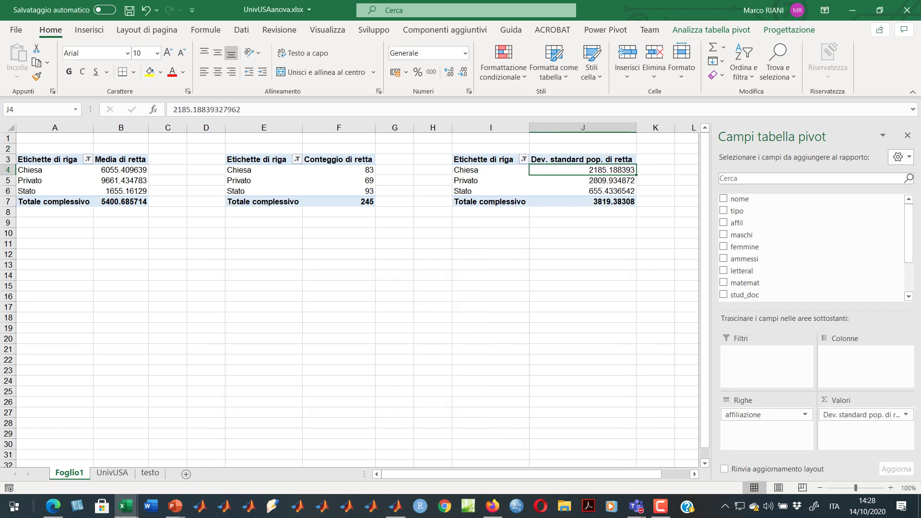
pyautogui.click(582, 233)
pyautogui.press('Right')
pyautogui.press('Right')
pyautogui.press('Right')
pyautogui.press('Right')
pyautogui.press('Right')
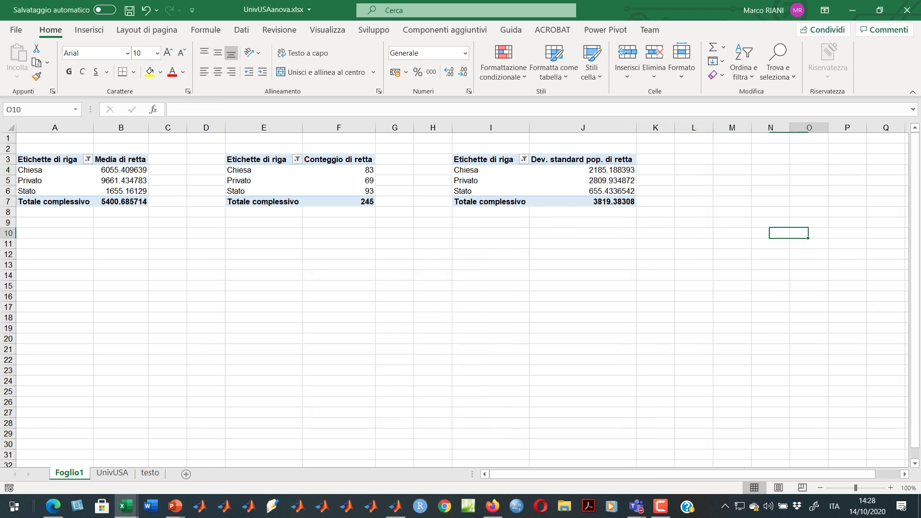
pyautogui.click(583, 170)
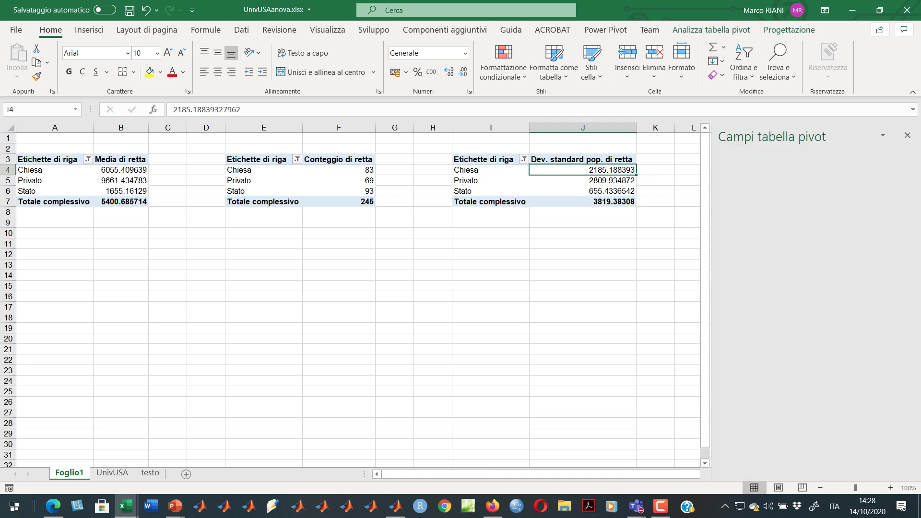
pyautogui.click(582, 254)
# Copy the standard deviation pivot table in I2:J8 and paste the duplicate at L2.
pyautogui.moveTo(490, 148); pyautogui.dragTo(583, 212)
pyautogui.hotkey('ctrl', 'c')
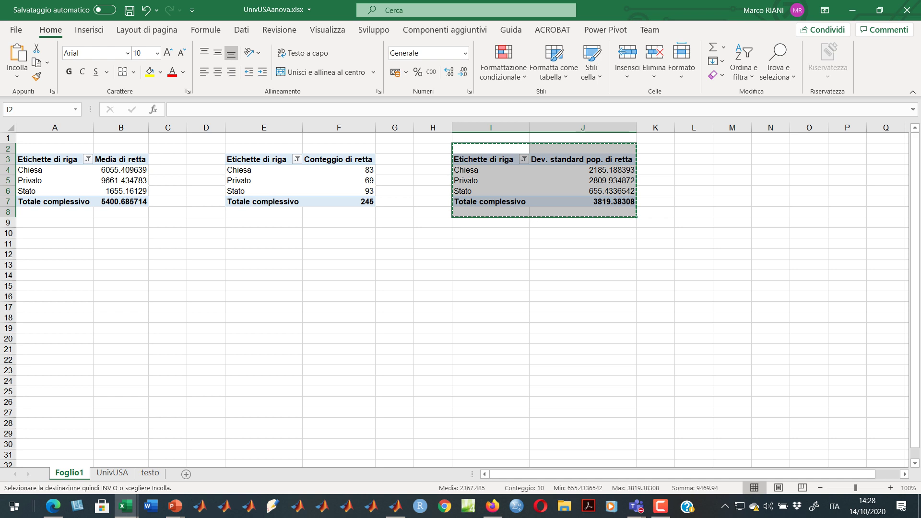
pyautogui.click(693, 149)
pyautogui.hotkey('ctrl', 'v')
# Summarize the retta values in the fourth pivot table by population variance (Varianza pop.).
pyautogui.click(732, 170)
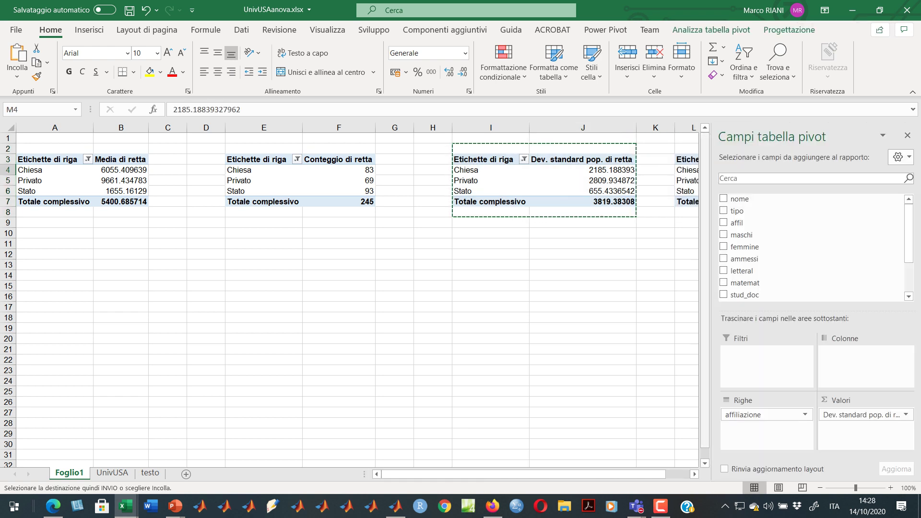
pyautogui.click(655, 233)
pyautogui.click(732, 170)
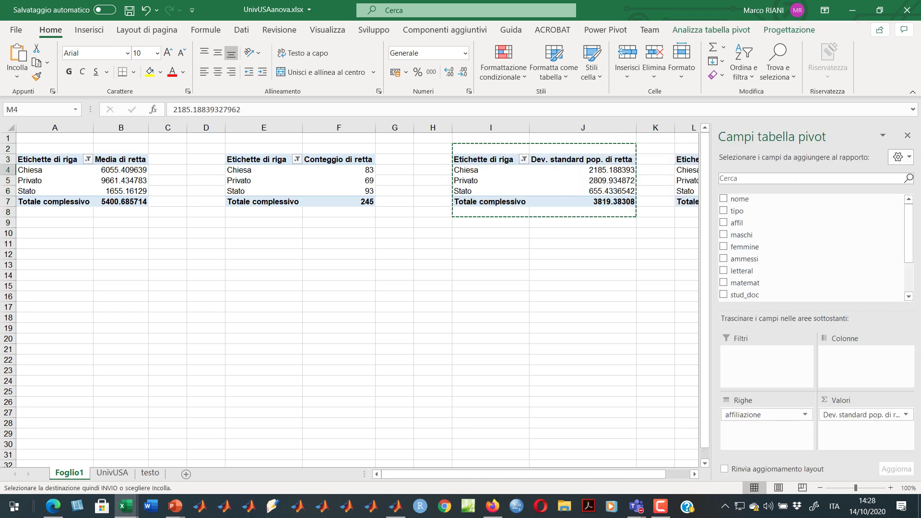
pyautogui.moveTo(563, 474); pyautogui.dragTo(588, 474)
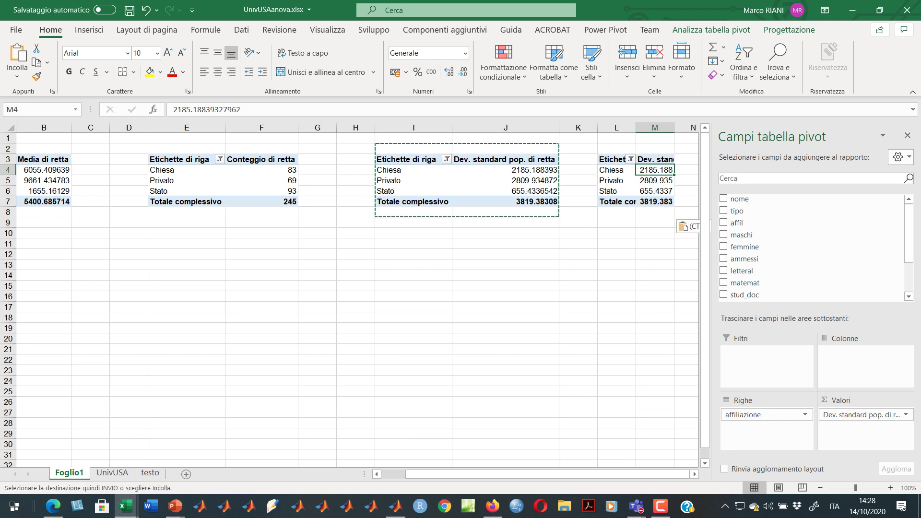
pyautogui.click(578, 286)
pyautogui.rightClick(643, 181)
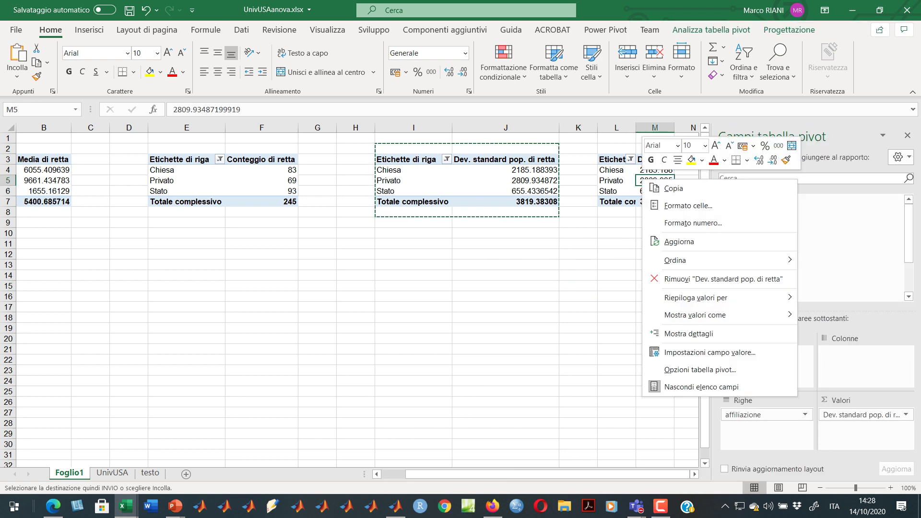
pyautogui.moveTo(719, 297)
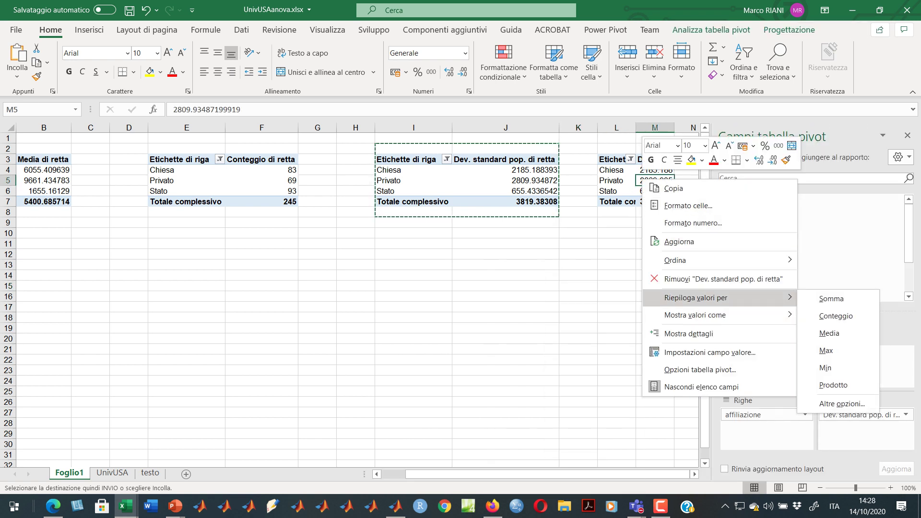
pyautogui.click(841, 403)
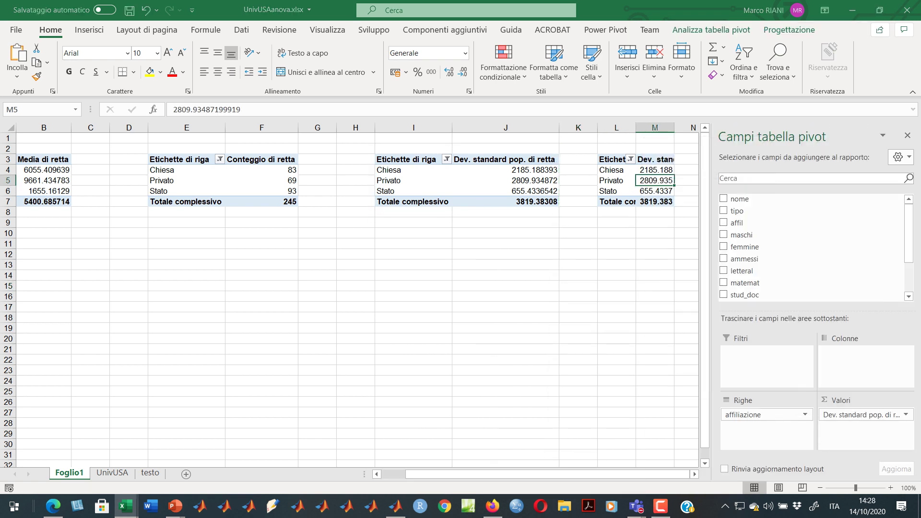
pyautogui.scroll(-1, 306, 367)
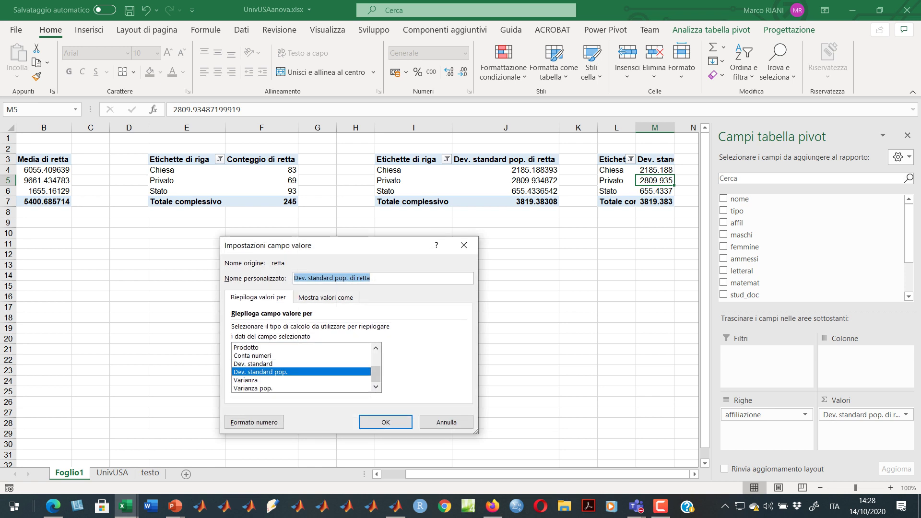
pyautogui.click(268, 388)
pyautogui.click(385, 422)
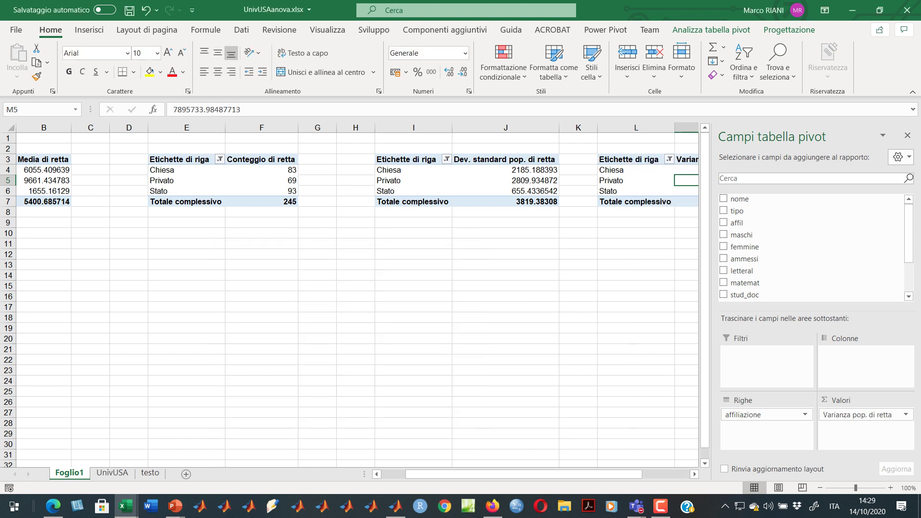
pyautogui.click(636, 275)
pyautogui.click(636, 233)
# Examine the average retta by affiliation and overall, and the number of universities in each group.
pyautogui.click(317, 254)
pyautogui.press('Left')
pyautogui.press('Left')
pyautogui.press('Left')
pyautogui.press('Left')
pyautogui.press('Left')
pyautogui.press('Left')
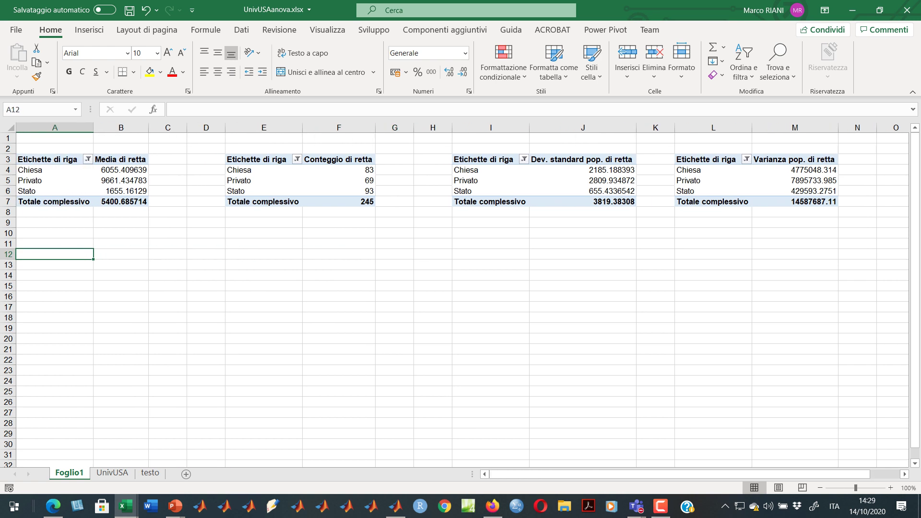
pyautogui.click(110, 169)
pyautogui.press('Down')
pyautogui.press('Down')
pyautogui.press('Down')
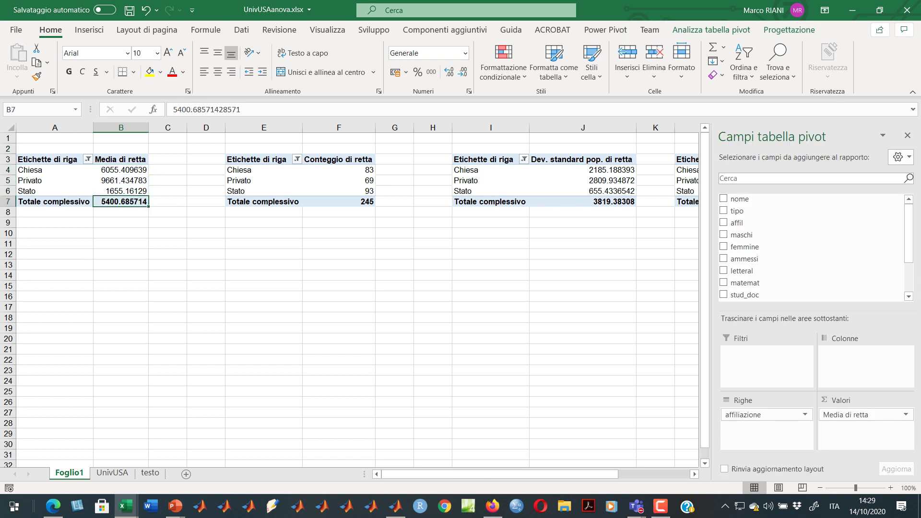
pyautogui.click(55, 275)
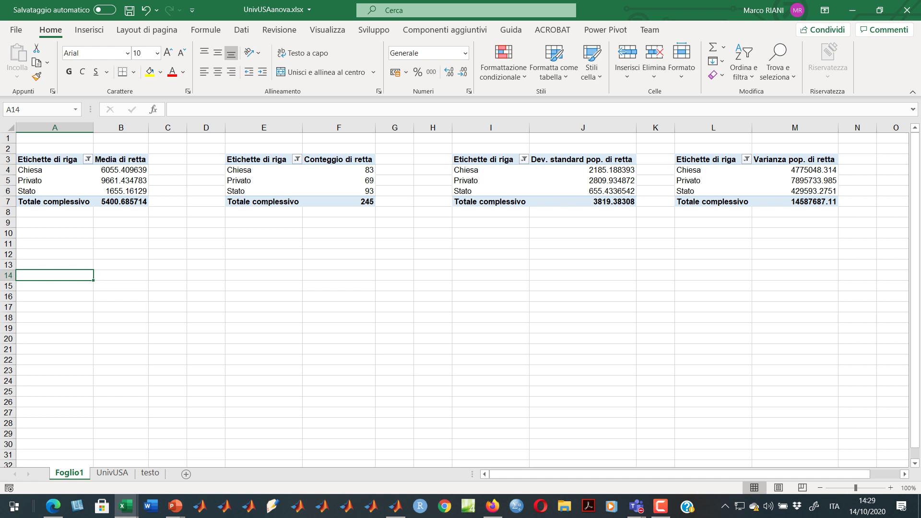
pyautogui.click(121, 170)
pyautogui.press('Down')
pyautogui.press('Down')
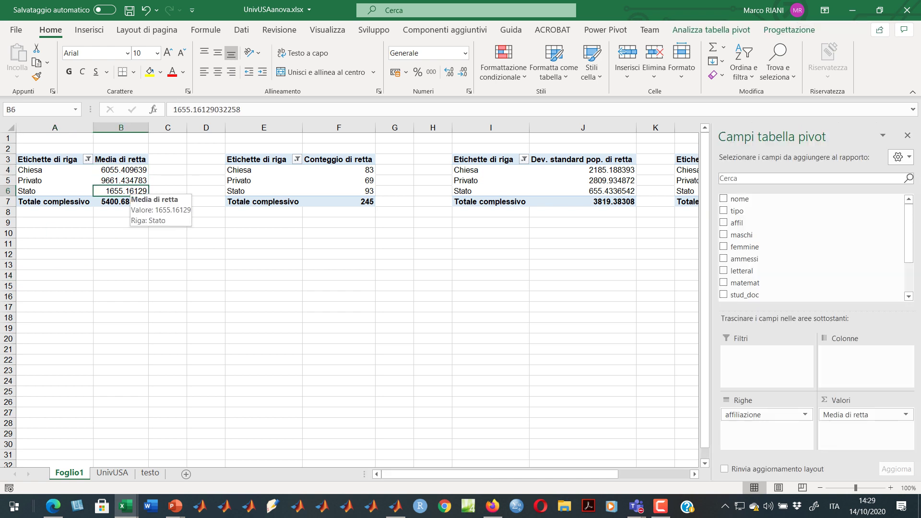
pyautogui.click(264, 286)
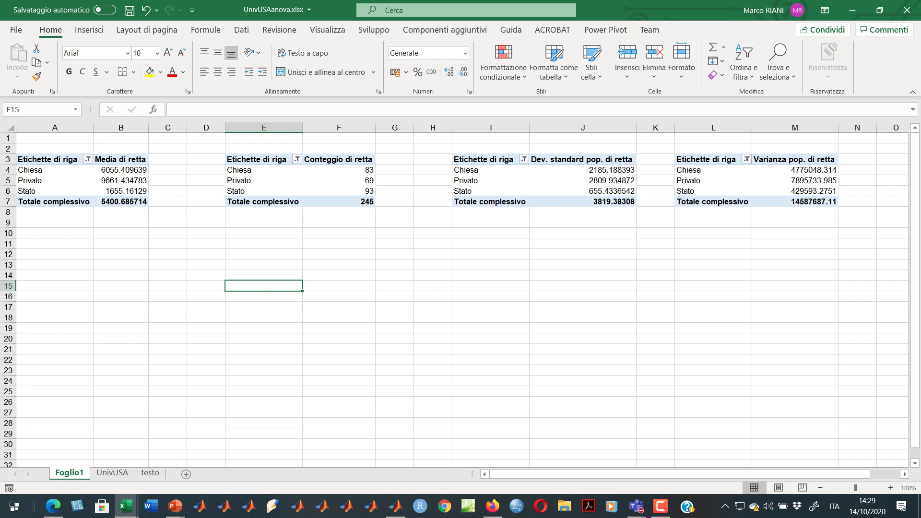
pyautogui.click(339, 170)
pyautogui.press('Down')
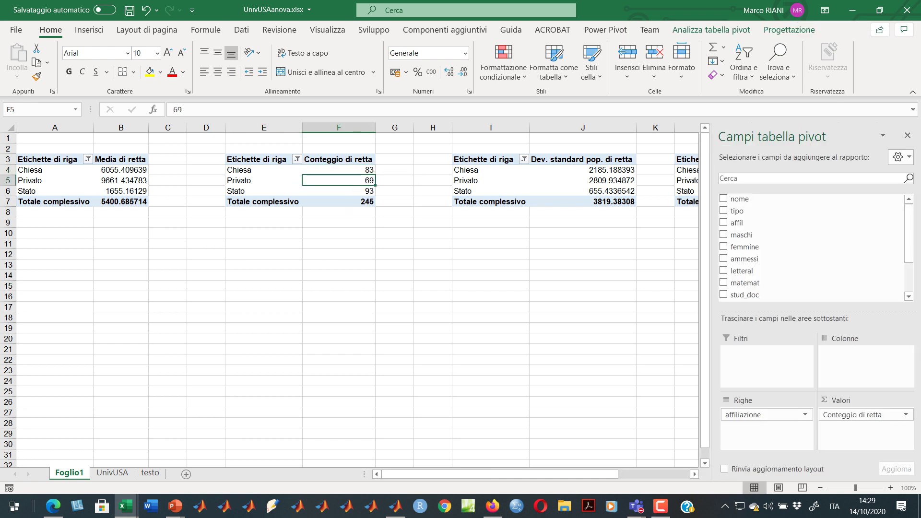
pyautogui.click(355, 191)
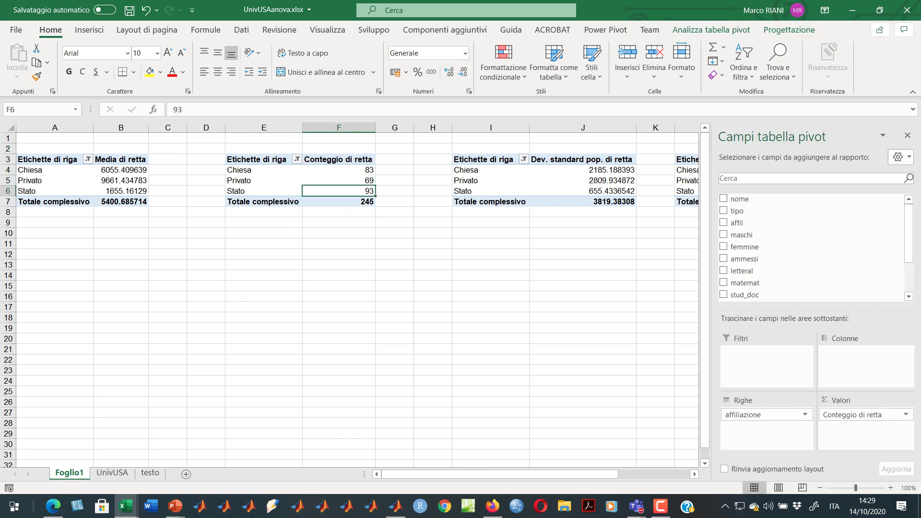
# Examine the population standard deviation of retta for the Chiesa, Privato and Stato groups in the third pivot table.
pyautogui.click(604, 170)
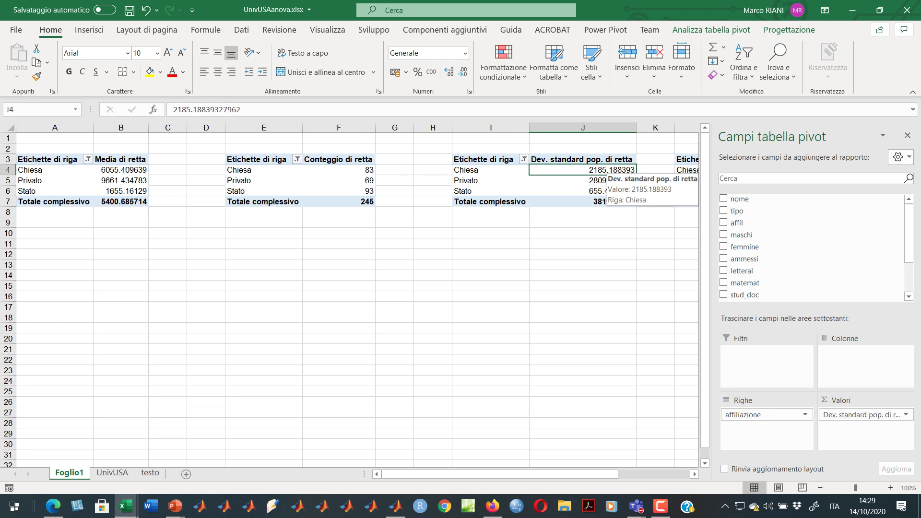
pyautogui.click(585, 179)
pyautogui.click(582, 189)
pyautogui.click(264, 296)
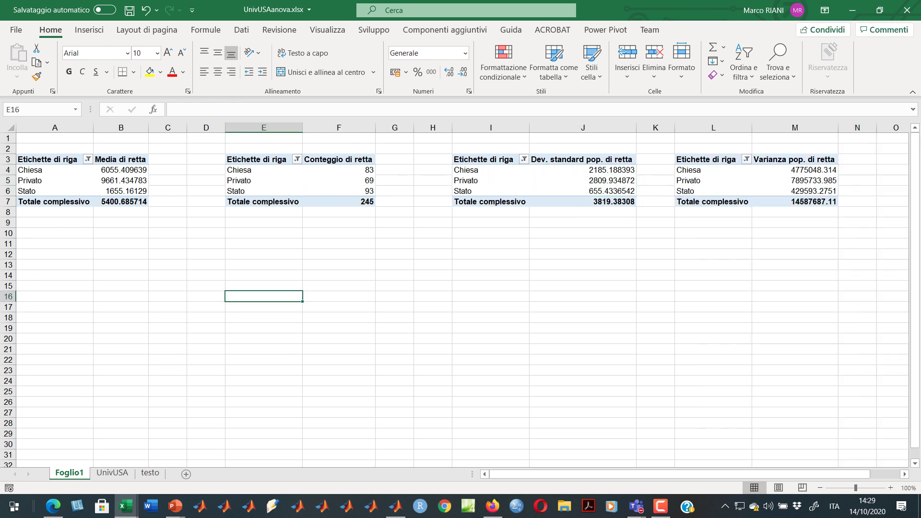
# Switch to the PowerPoint slides, review the Scomposizione della varianza formulas on slide 5, and return to the Excel workbook.
pyautogui.hotkey('alt', 'Tab')
pyautogui.press('Up')
pyautogui.press('Up')
pyautogui.press('Up')
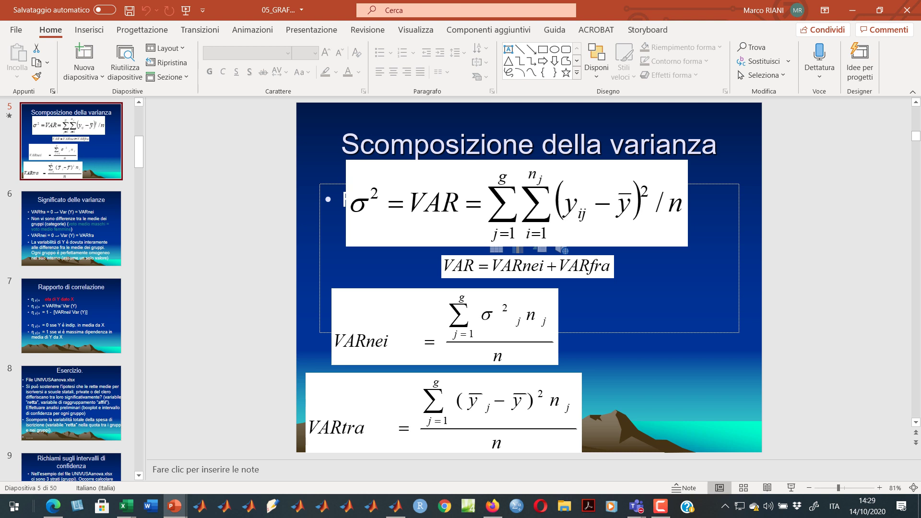
pyautogui.hotkey('alt', 'Tab')
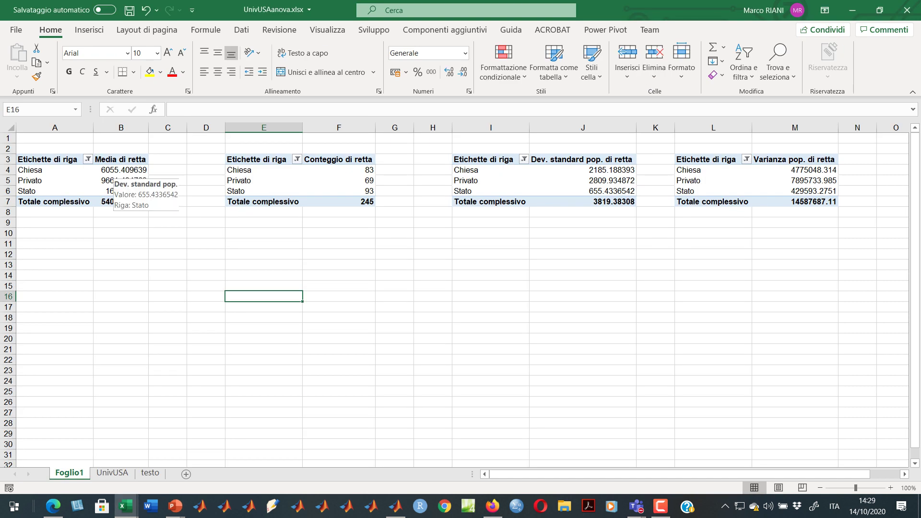
# Compare the average retta of the Chiesa, Privato and Stato groups in the first pivot table.
pyautogui.click(118, 180)
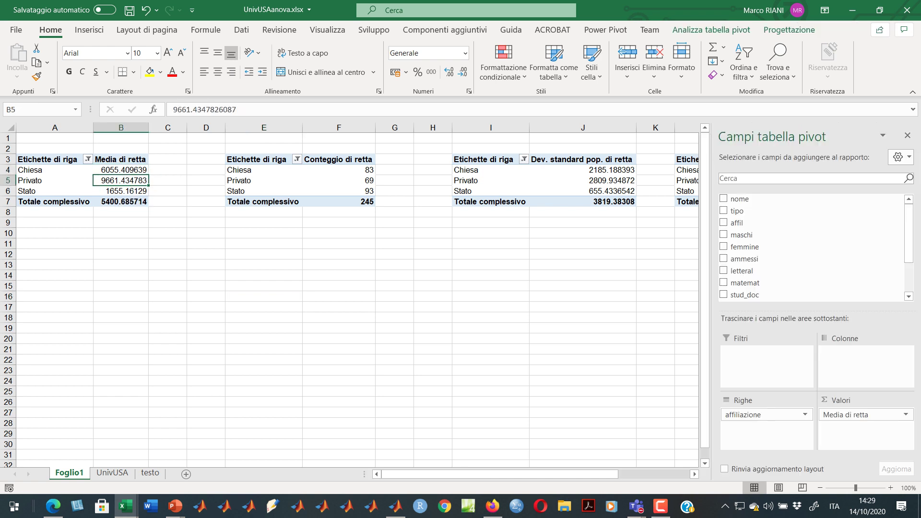
pyautogui.click(121, 276)
pyautogui.click(121, 171)
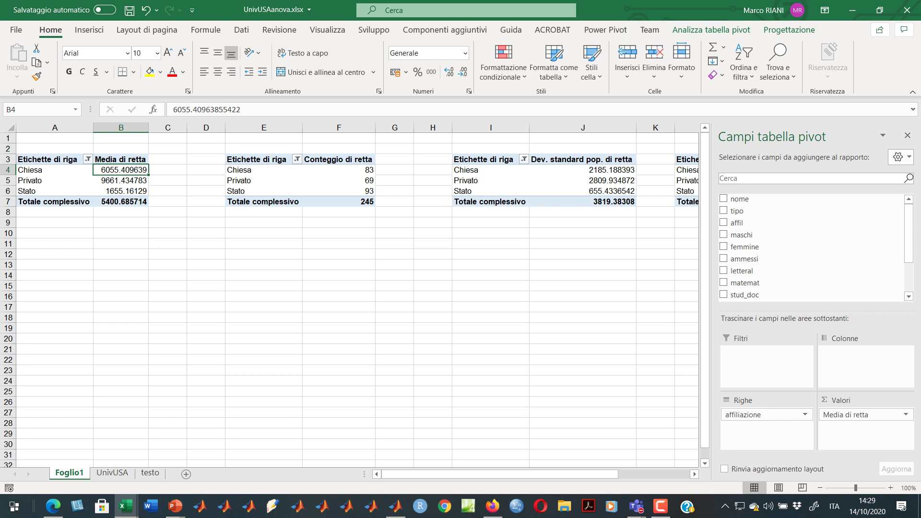
pyautogui.click(121, 181)
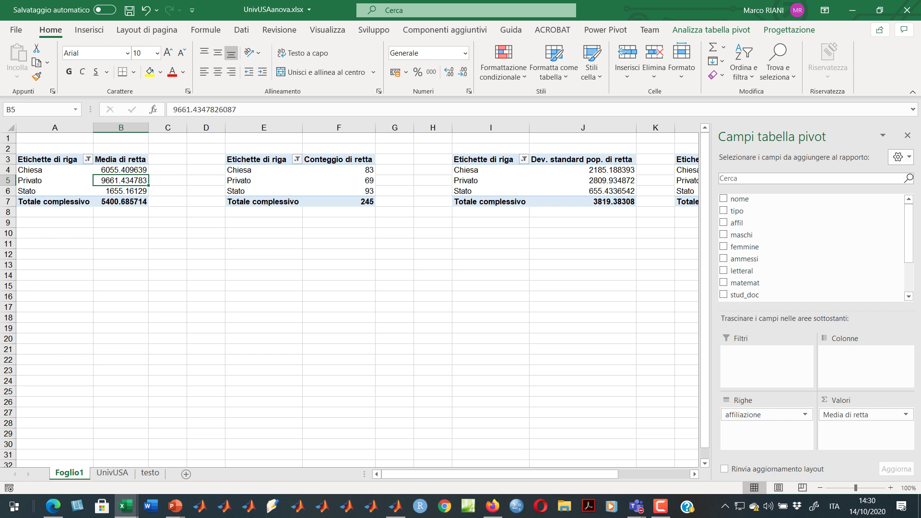
pyautogui.click(118, 191)
pyautogui.click(55, 328)
pyautogui.click(121, 264)
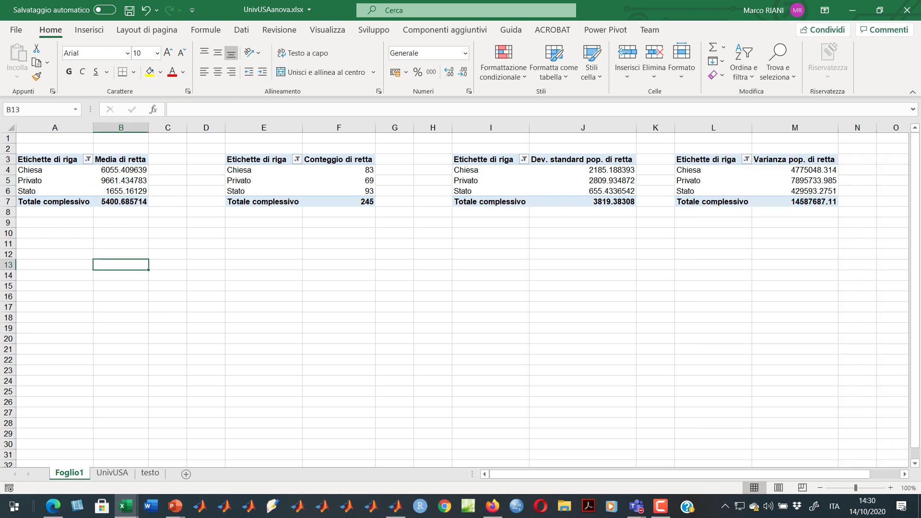
# Read exercise points 1 and 2 on the testo sheet about group means, variances, counts and the global mean.
pyautogui.click(149, 473)
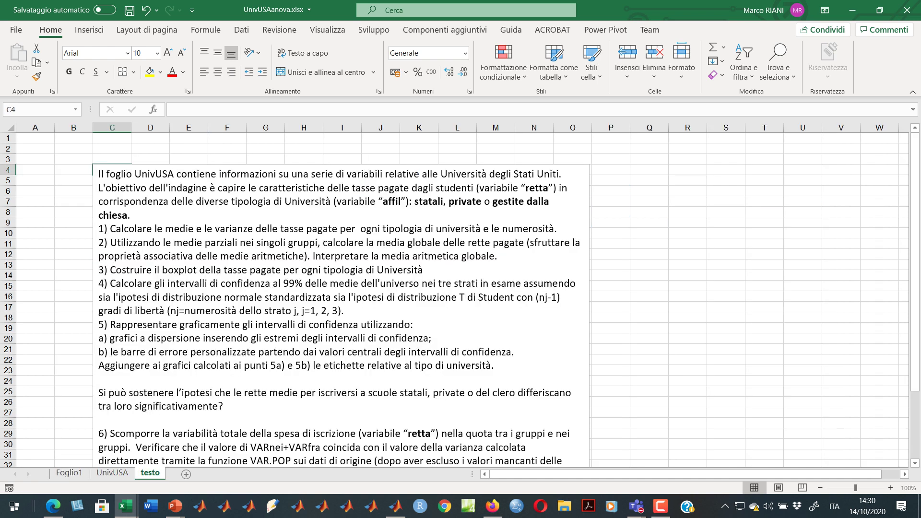
pyautogui.click(103, 228)
pyautogui.moveTo(103, 228); pyautogui.dragTo(559, 228)
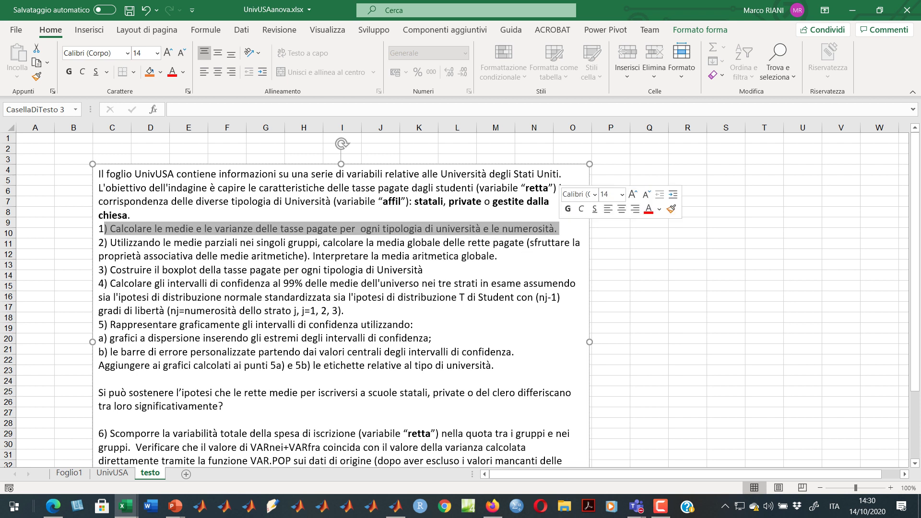
pyautogui.click(526, 242)
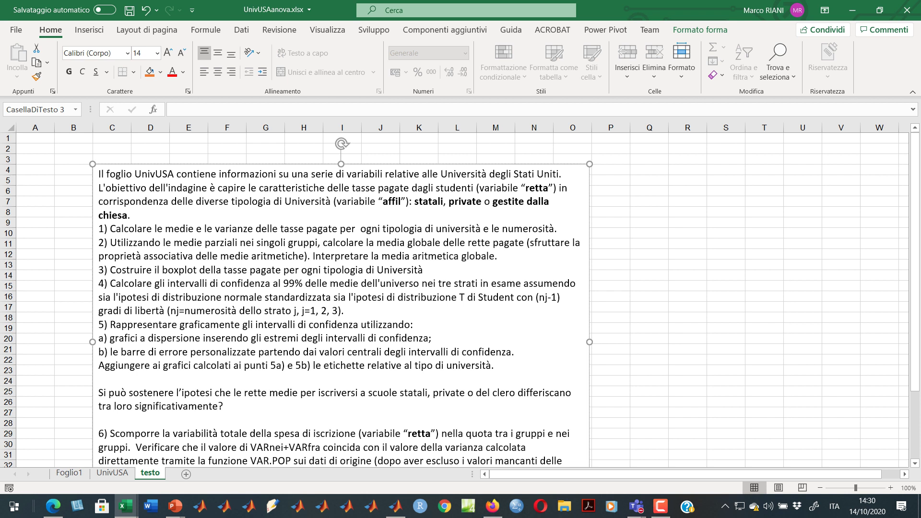
pyautogui.moveTo(110, 242); pyautogui.dragTo(381, 256)
pyautogui.click(167, 283)
# Return to Foglio1 and compare the three group averages in B4:B6 with the overall average retta in B7.
pyautogui.click(112, 473)
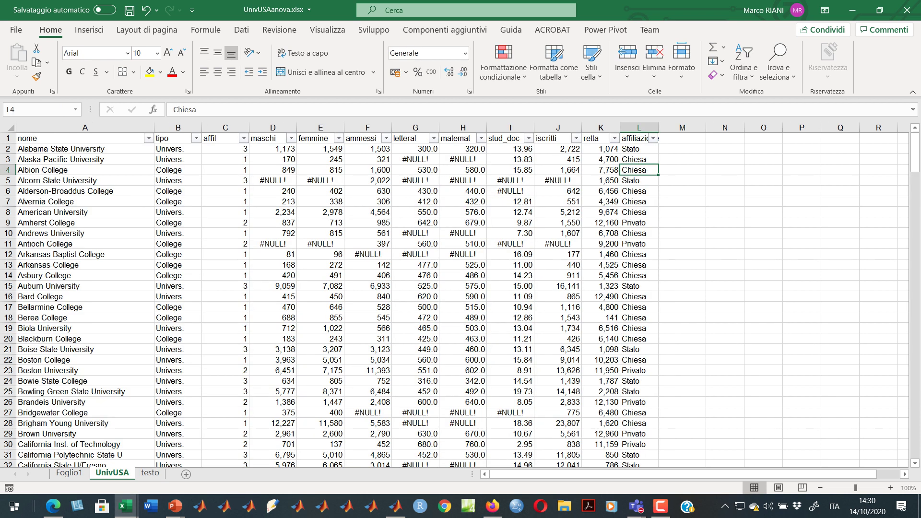
pyautogui.click(69, 472)
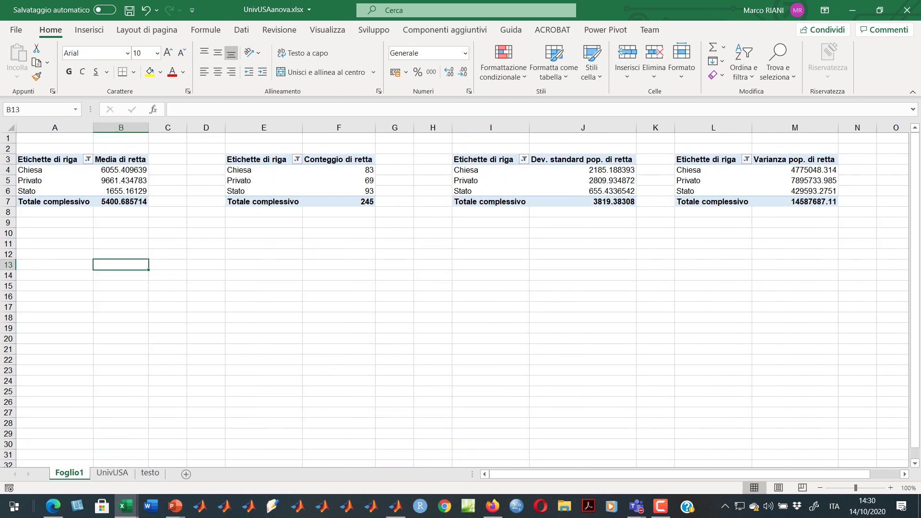
pyautogui.click(121, 171)
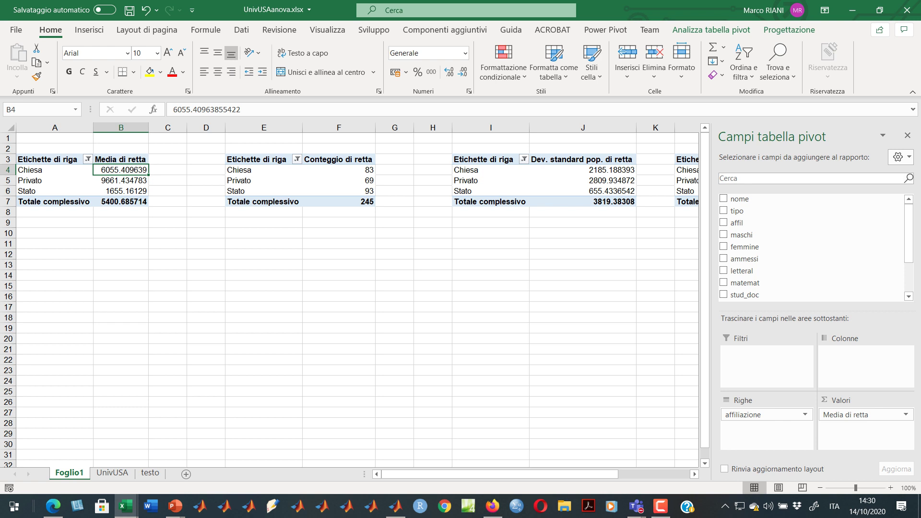
pyautogui.moveTo(121, 170); pyautogui.dragTo(121, 191)
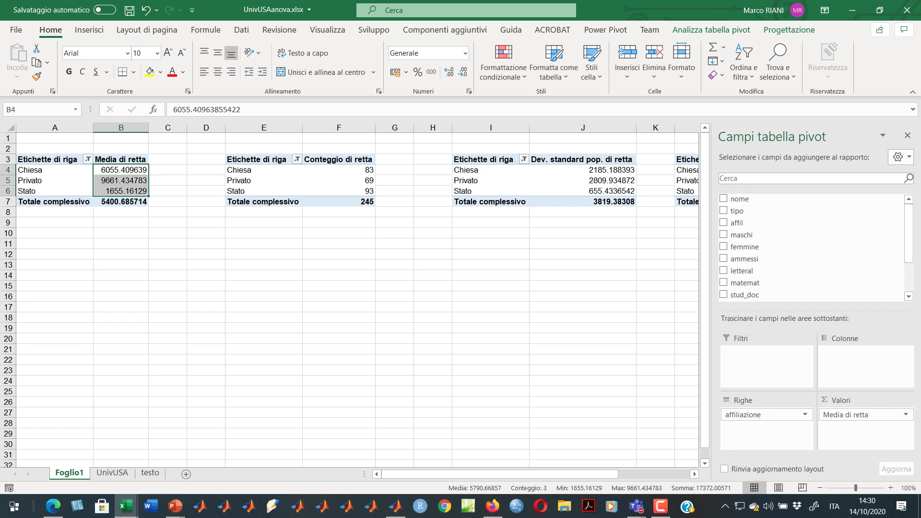
pyautogui.click(121, 201)
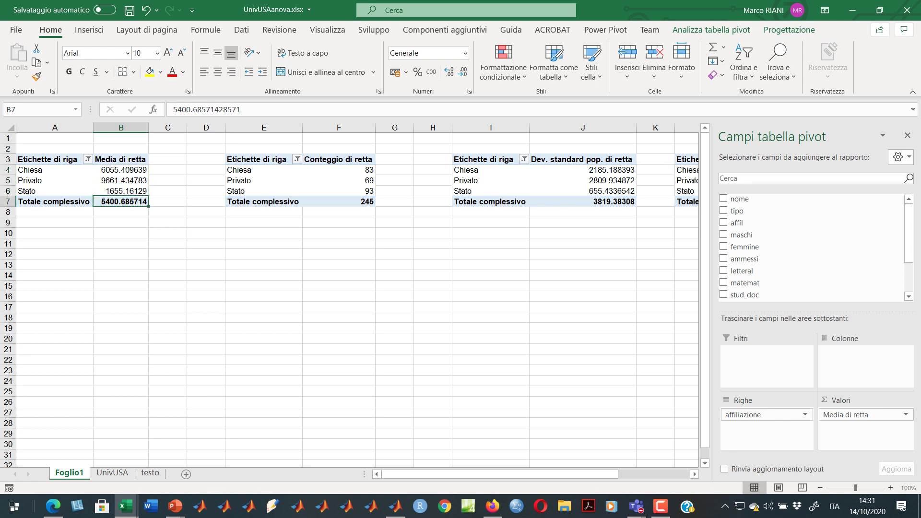
pyautogui.click(106, 170)
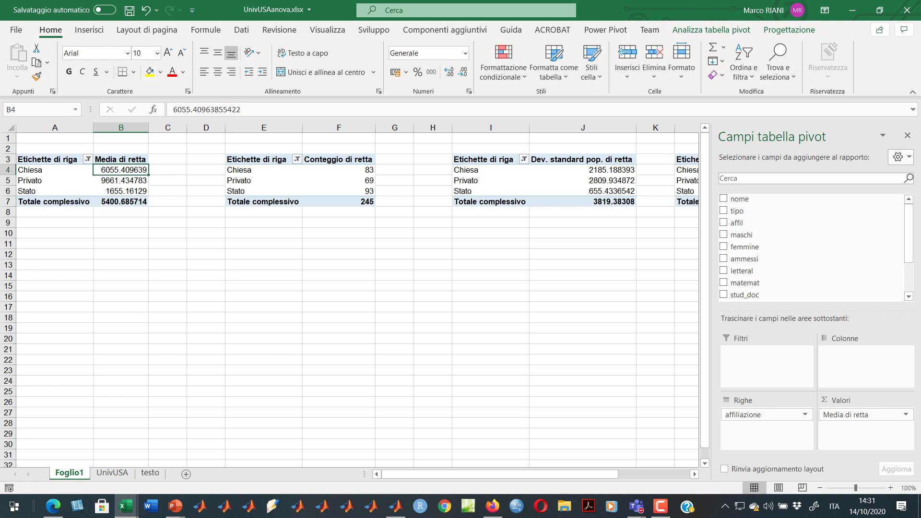
pyautogui.click(117, 181)
pyautogui.click(109, 191)
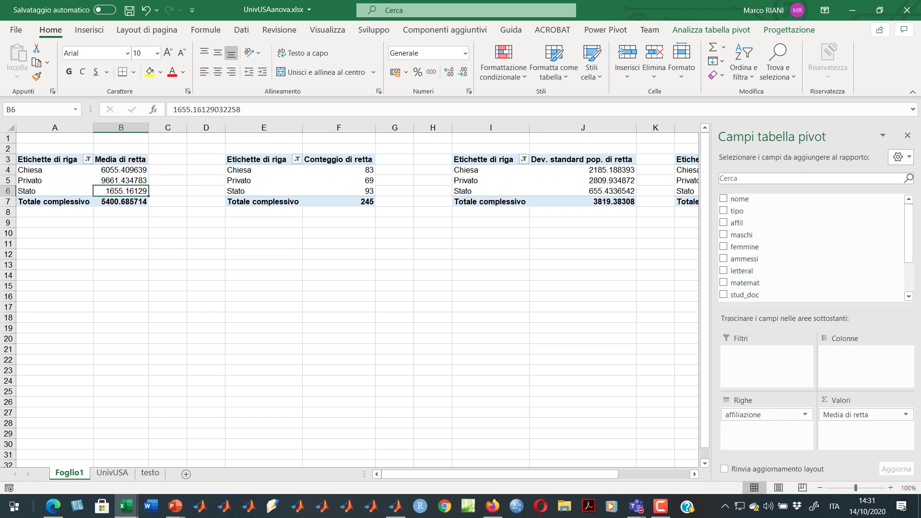
pyautogui.click(118, 201)
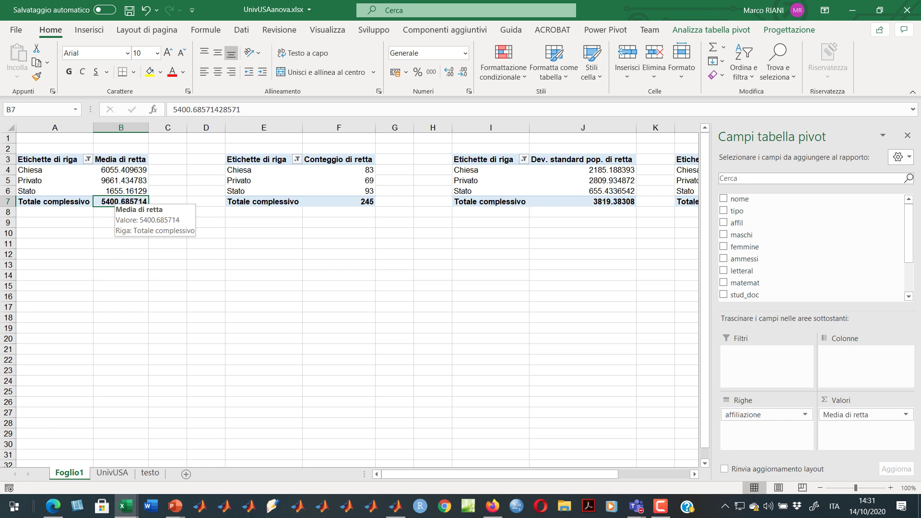
pyautogui.click(120, 232)
pyautogui.click(119, 202)
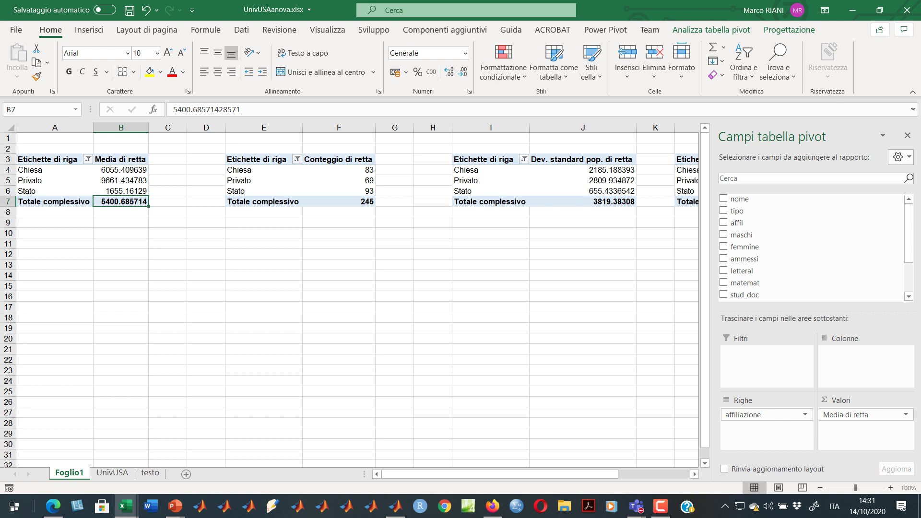
pyautogui.press('Down')
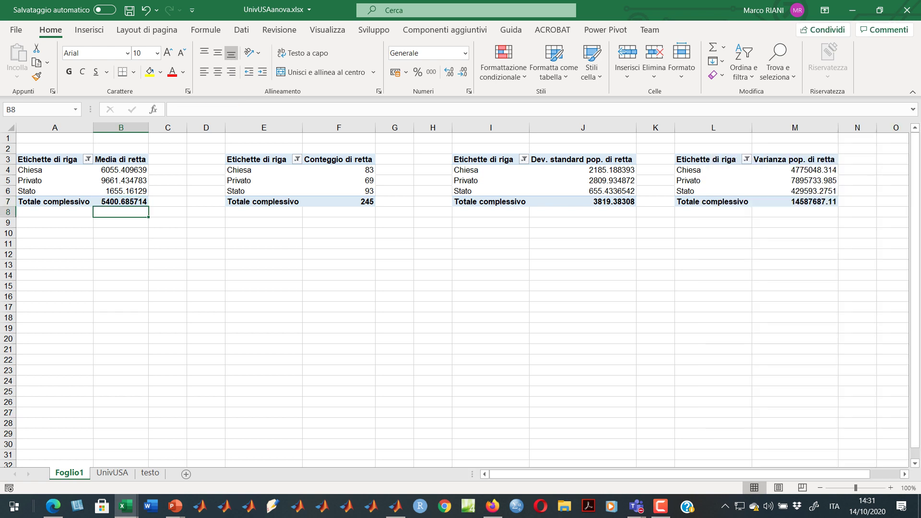
pyautogui.moveTo(115, 170); pyautogui.dragTo(117, 190)
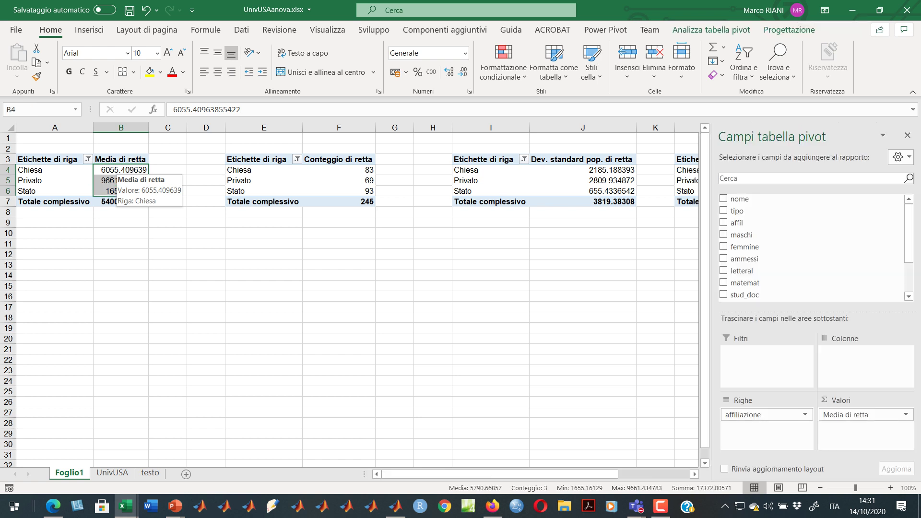
pyautogui.click(117, 202)
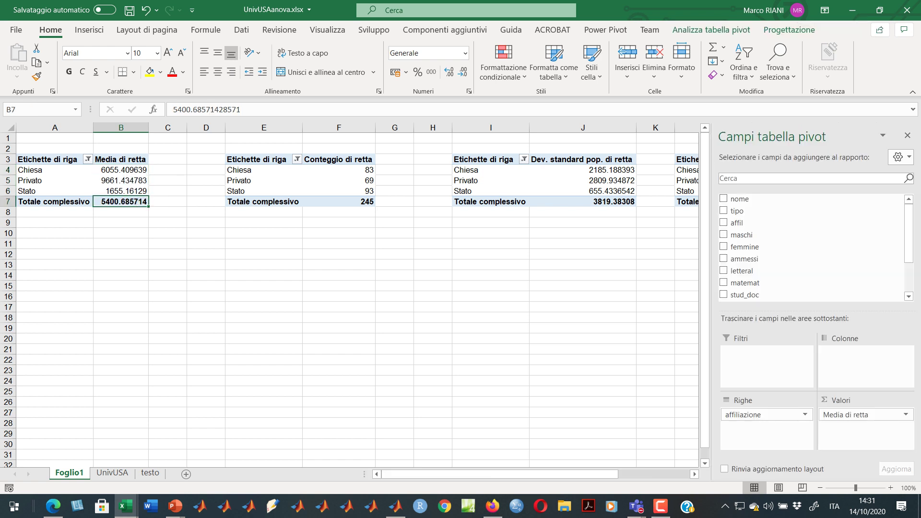
# Switch to the Teams meeting, shrink its window and move it aside to read chat replies beside the first pivot table.
pyautogui.hotkey('alt', 'Tab')
pyautogui.hotkey('alt', 'Tab')
pyautogui.hotkey('alt', 'Tab')
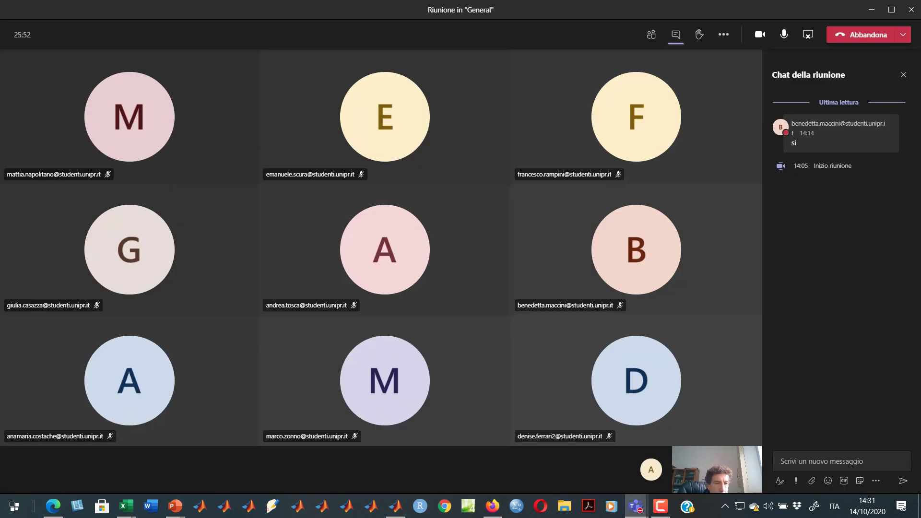
pyautogui.click(821, 461)
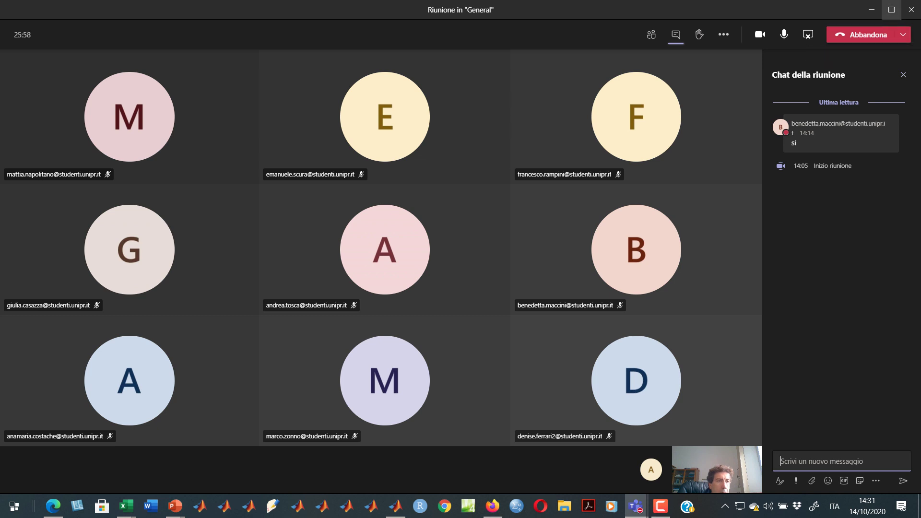
pyautogui.click(891, 10)
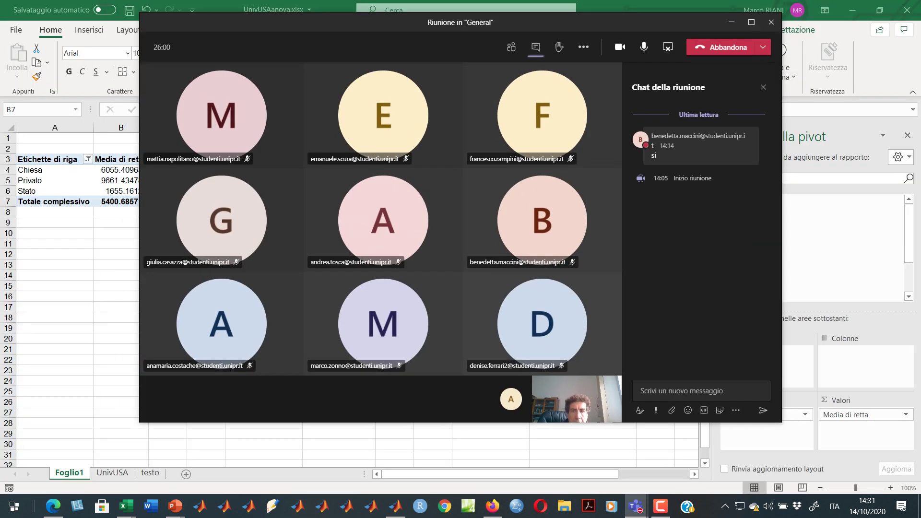
pyautogui.moveTo(245, 20); pyautogui.dragTo(317, 19)
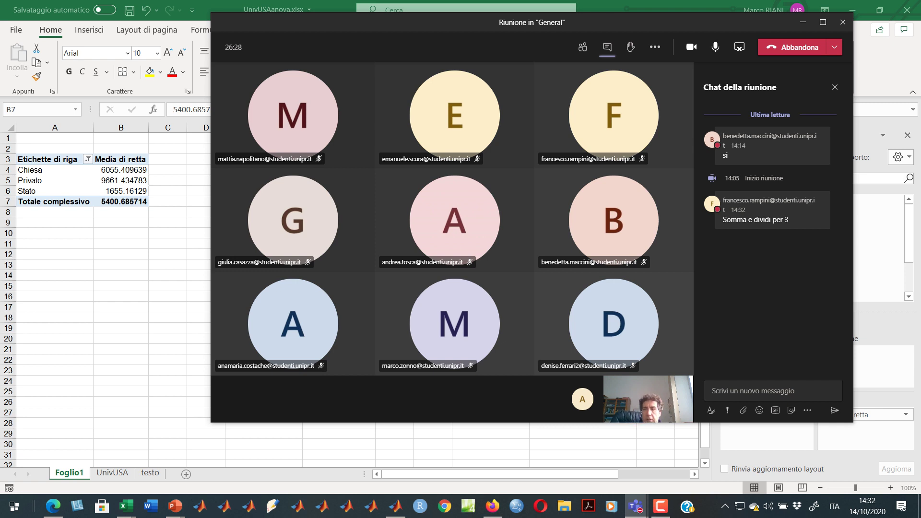
# Return to Excel and calculate the simple average of the three group means in A12 with =SOMMA(B4:B6)/3.
pyautogui.hotkey('alt', 'Tab')
pyautogui.click(54, 254)
pyautogui.write('=somma(')
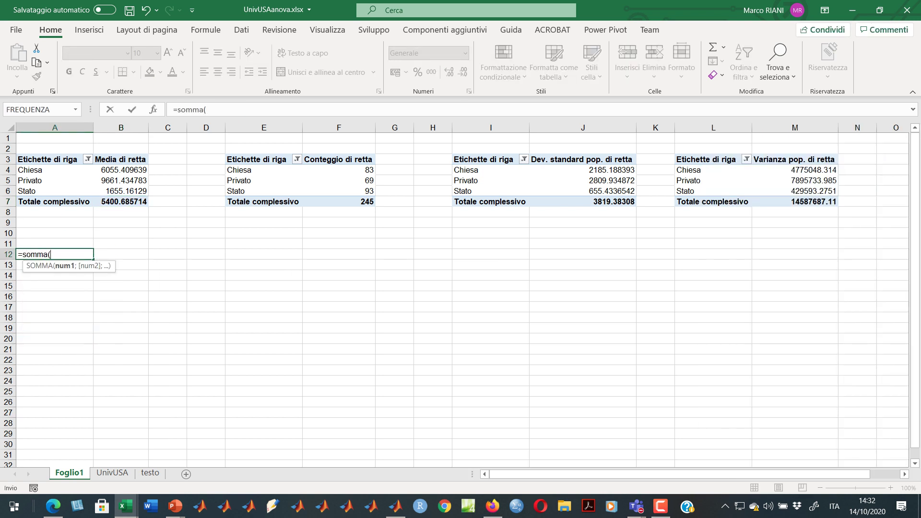
pyautogui.moveTo(121, 170); pyautogui.dragTo(120, 191)
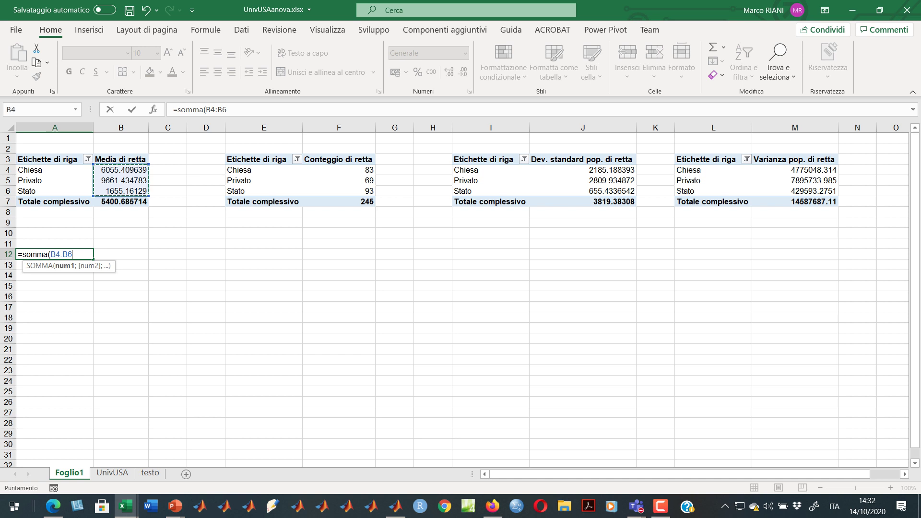
pyautogui.write(')/3')
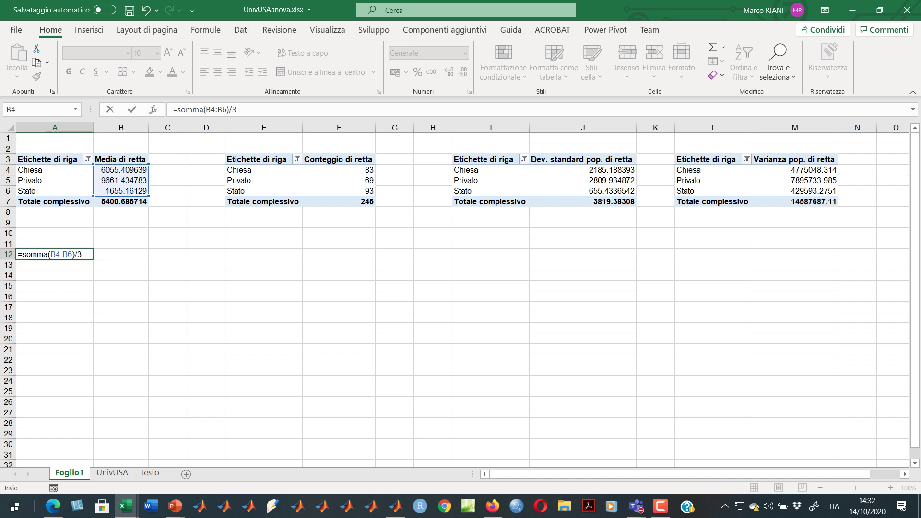
pyautogui.hotkey('ctrl', 'Return')
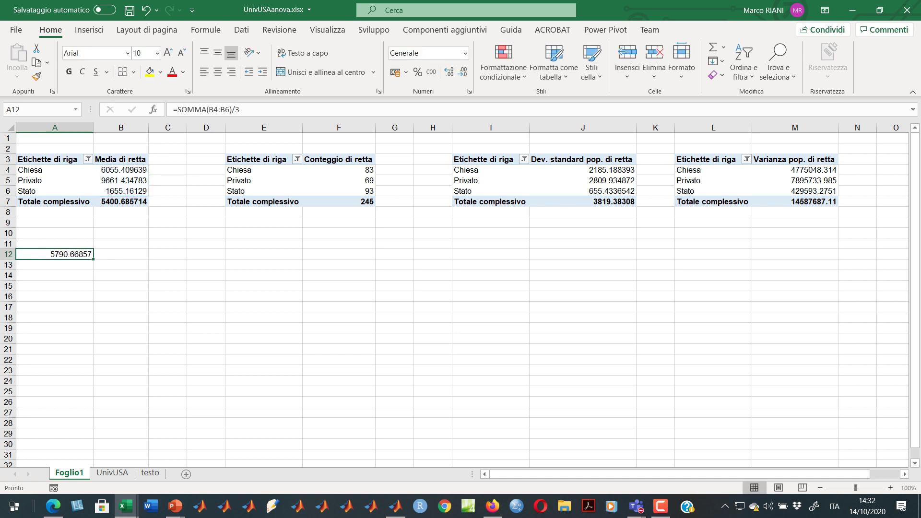
# Review the simple-average formula in A12 and check the Teams meeting chat for replies before returning to Excel.
pyautogui.press('F2')
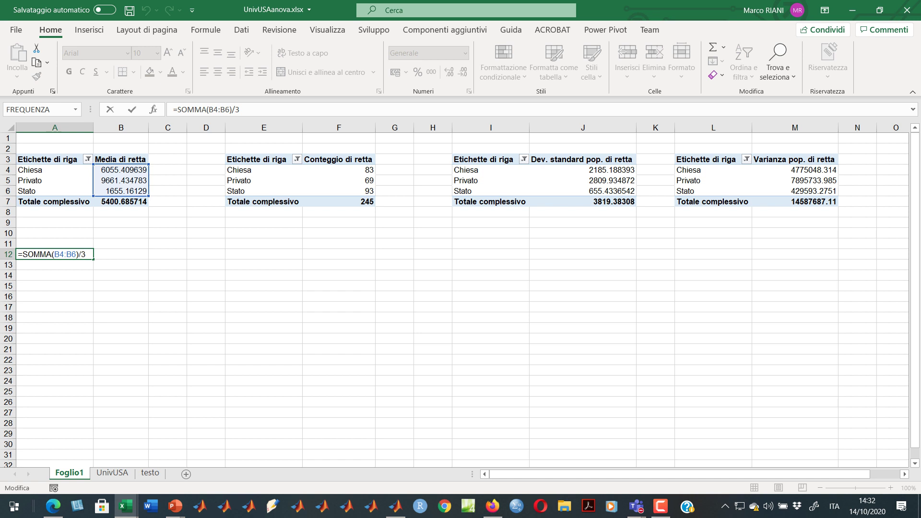
pyautogui.hotkey('ctrl', 'Return')
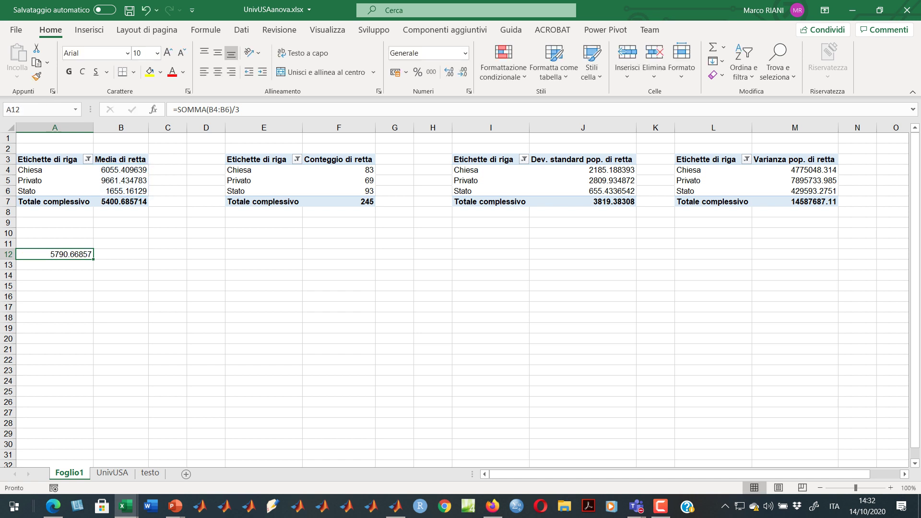
pyautogui.hotkey('alt', 'Tab')
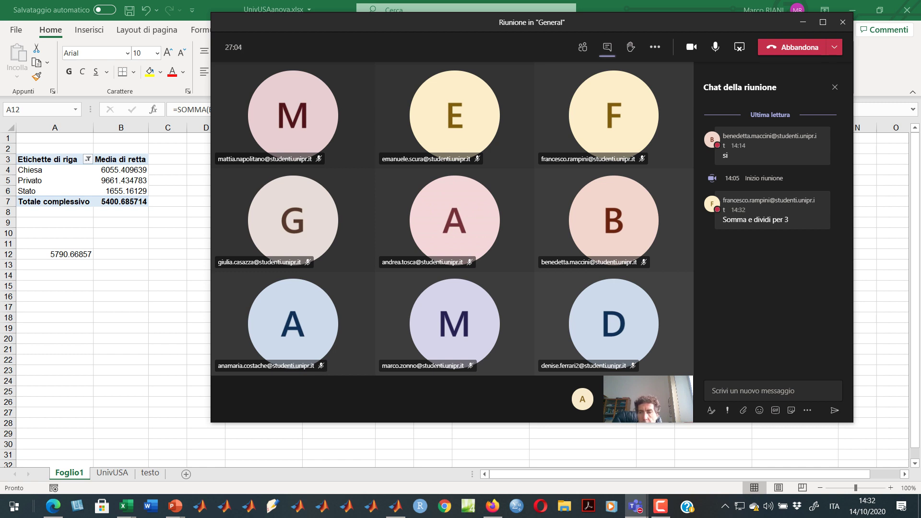
pyautogui.hotkey('alt', 'Tab')
pyautogui.press('F2')
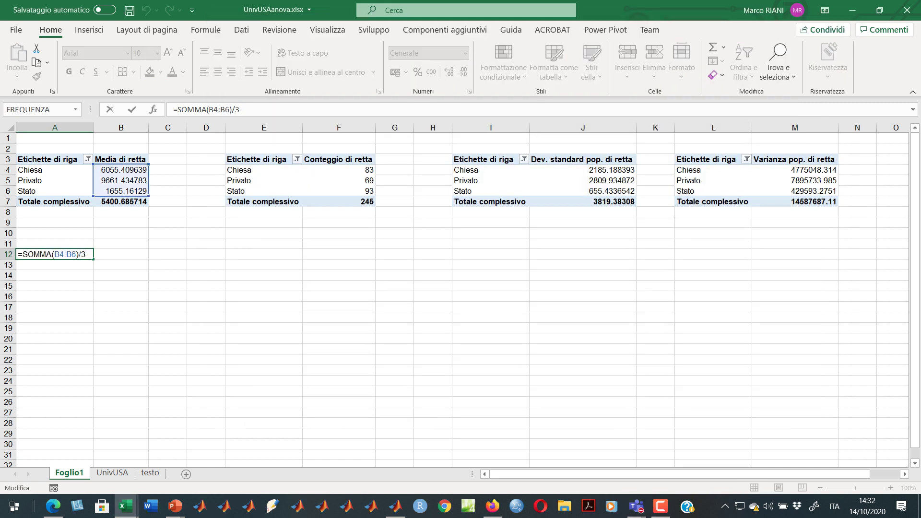
pyautogui.press('Escape')
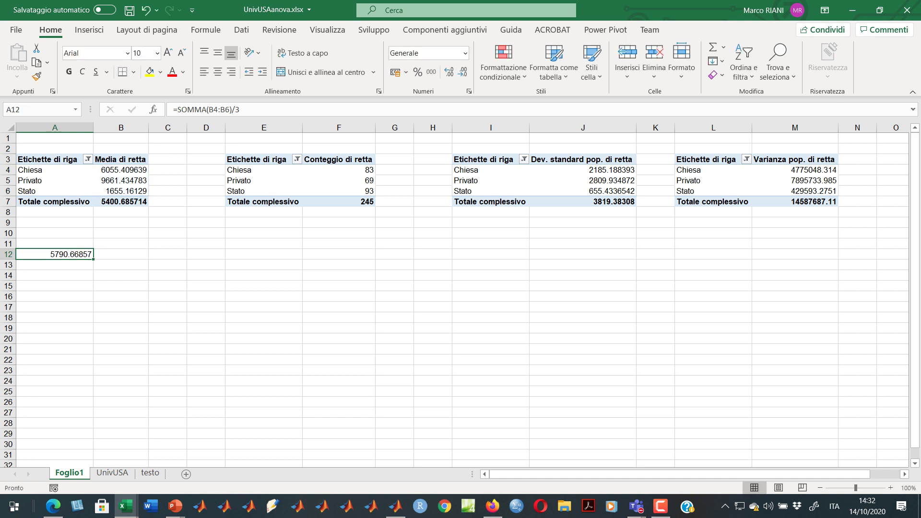
# Compare each group's average in B4:B6 with its count in F4:F6, and switch to the Teams chat to read replies.
pyautogui.click(54, 286)
pyautogui.click(55, 254)
pyautogui.click(110, 170)
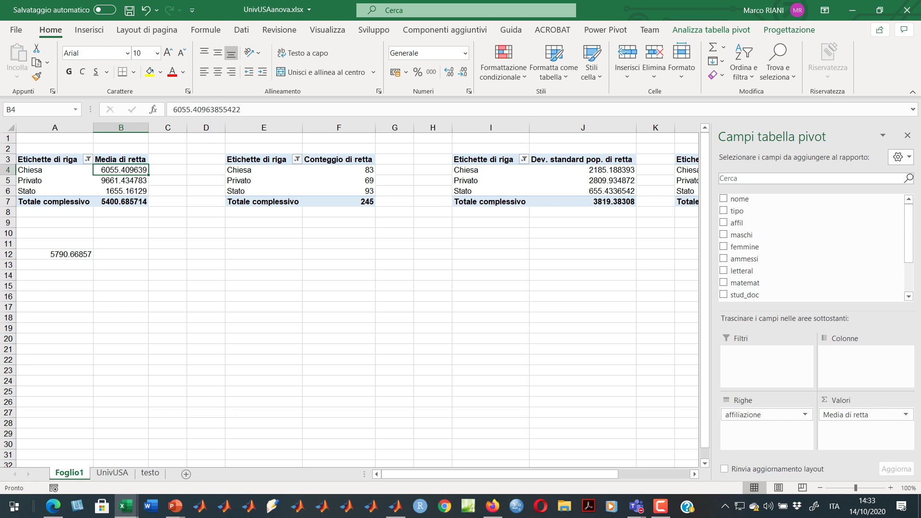
pyautogui.click(342, 170)
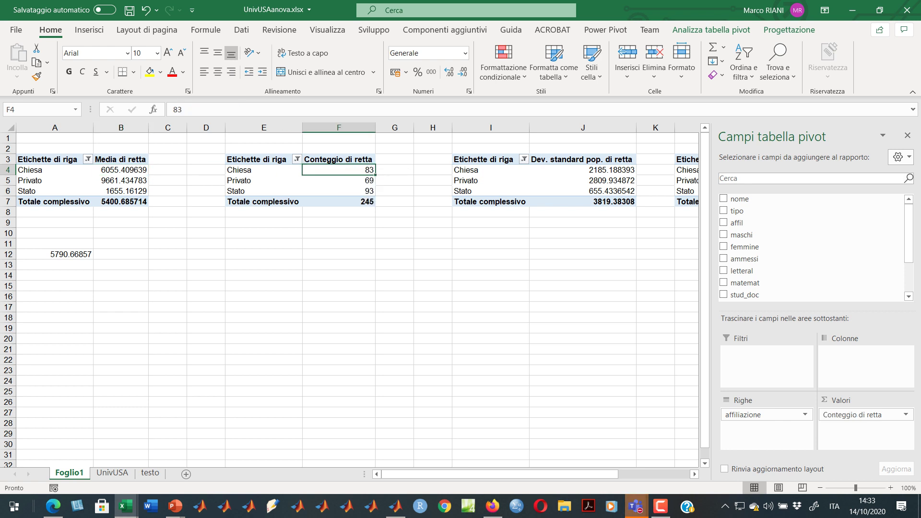
pyautogui.click(121, 180)
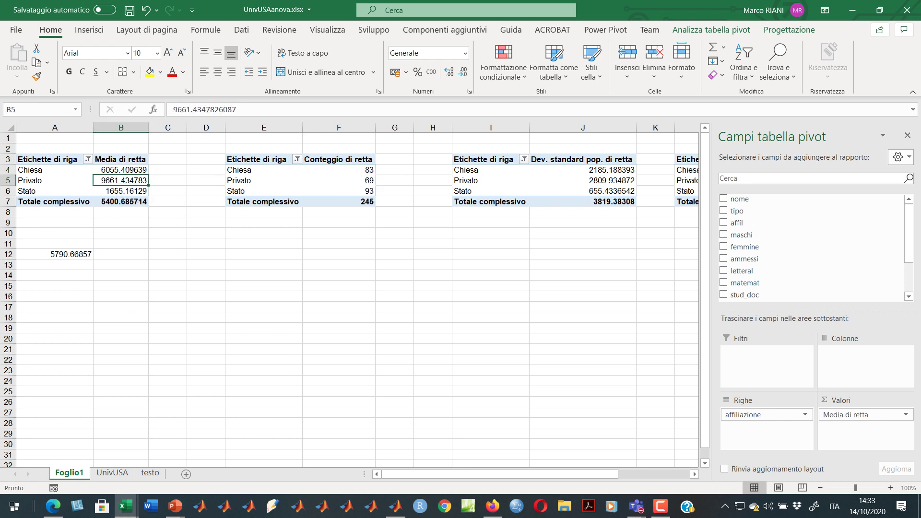
pyautogui.click(339, 180)
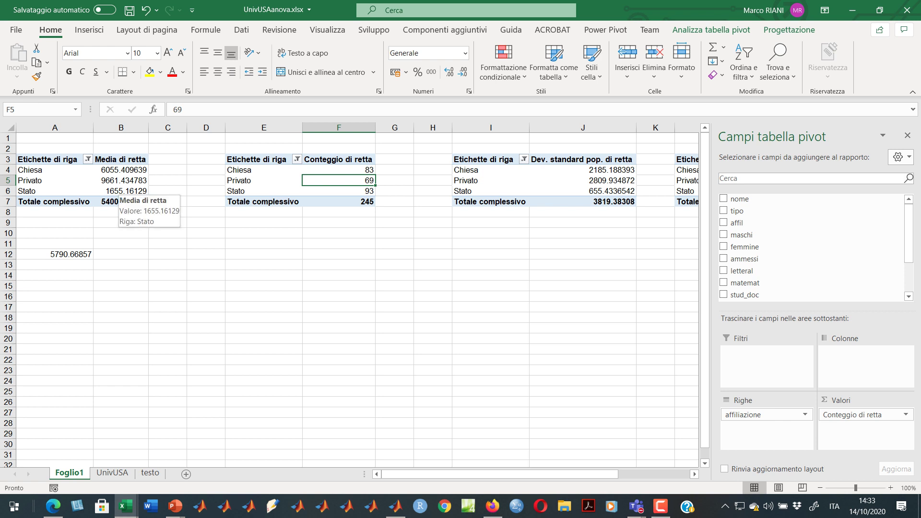
pyautogui.click(120, 191)
pyautogui.click(339, 191)
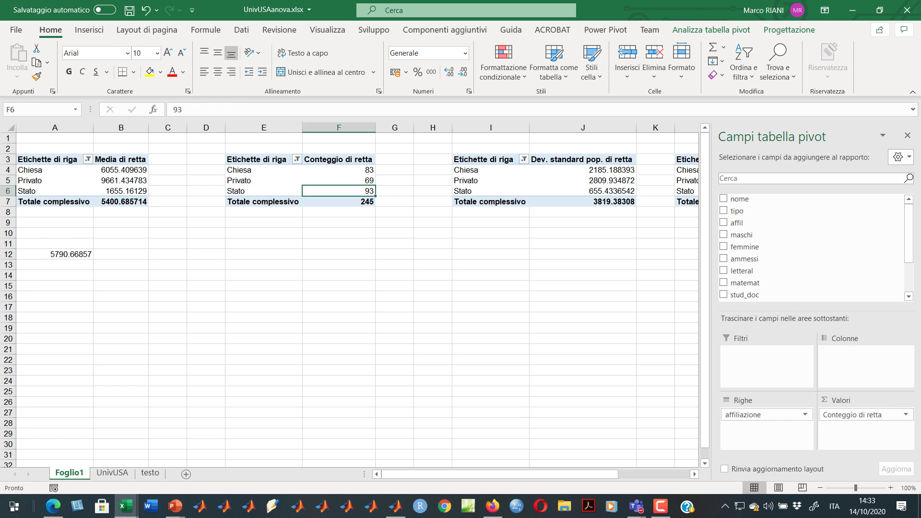
pyautogui.click(54, 254)
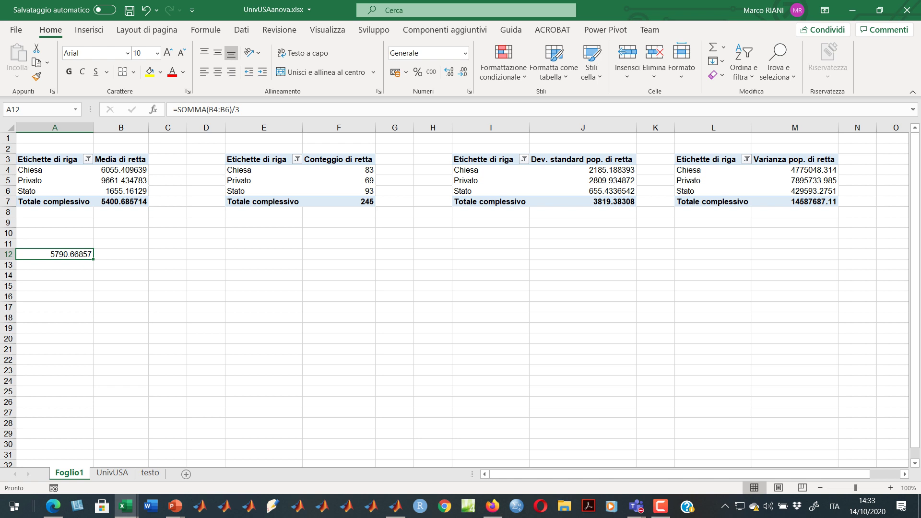
pyautogui.moveTo(122, 181)
pyautogui.hotkey('alt', 'Tab')
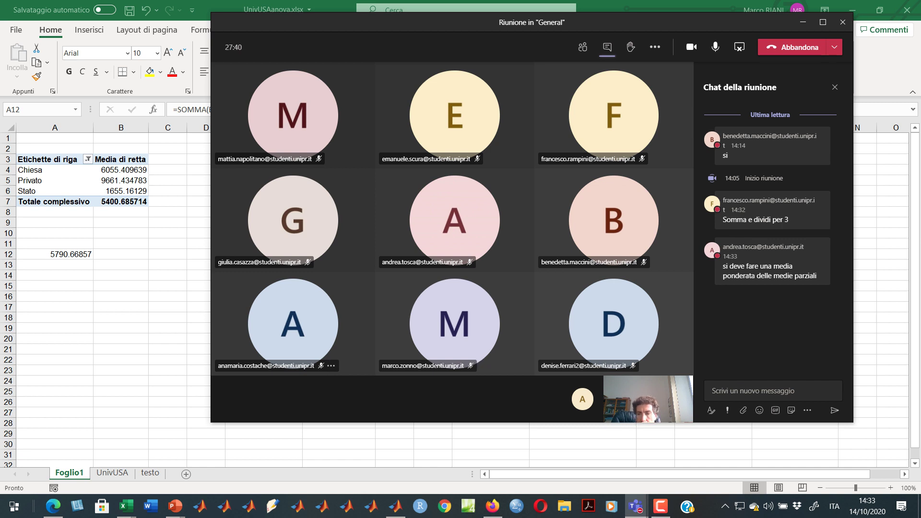
# Return to Excel, clear A12 and begin the weighted mean there with =somma(B4:B6*F4:F6)/, leaving the divisor open.
pyautogui.click(72, 255)
pyautogui.press('Delete')
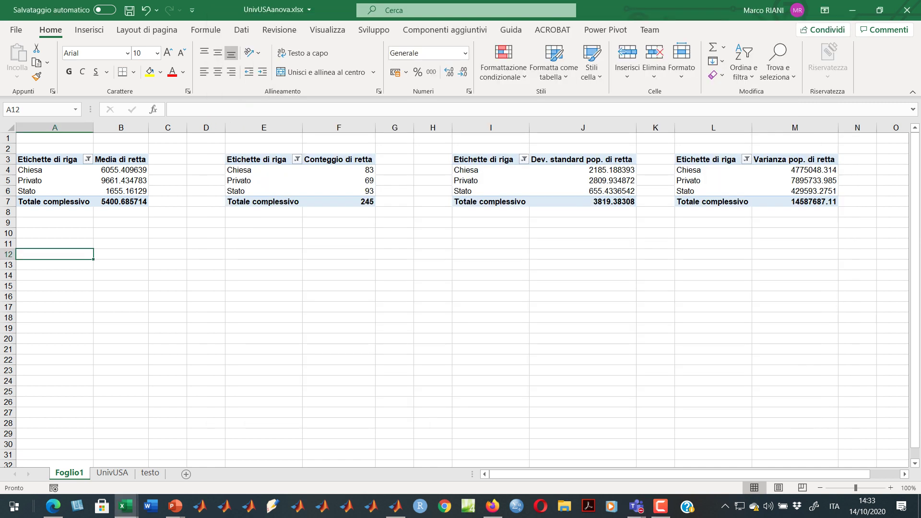
pyautogui.write('=')
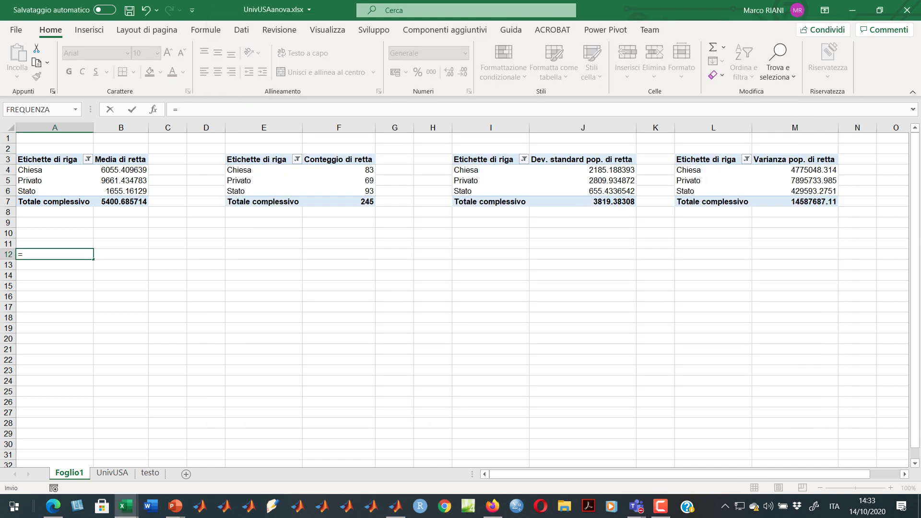
pyautogui.write('somma(')
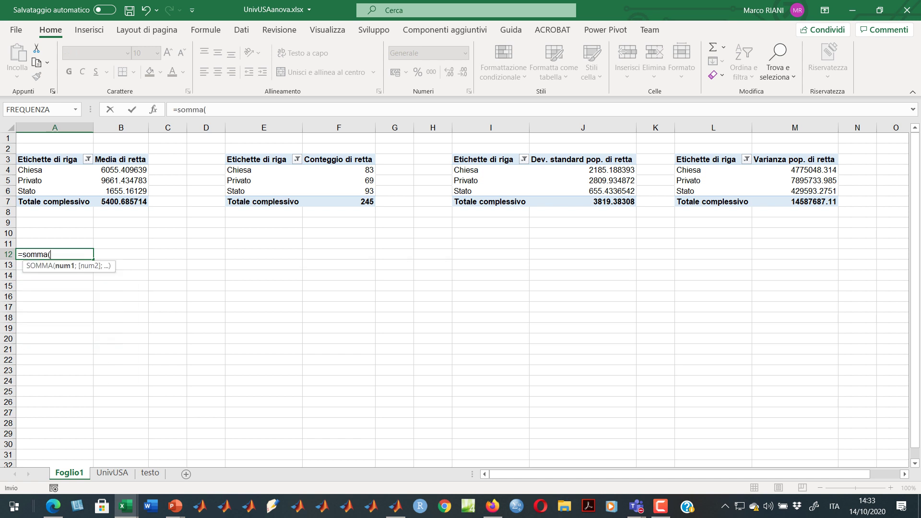
pyautogui.moveTo(121, 170); pyautogui.dragTo(120, 191)
pyautogui.write('*')
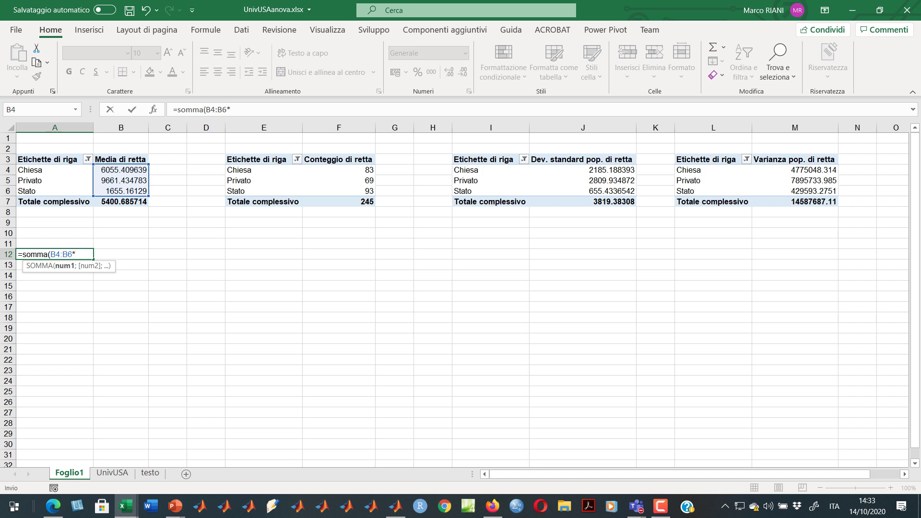
pyautogui.moveTo(338, 169); pyautogui.dragTo(338, 190)
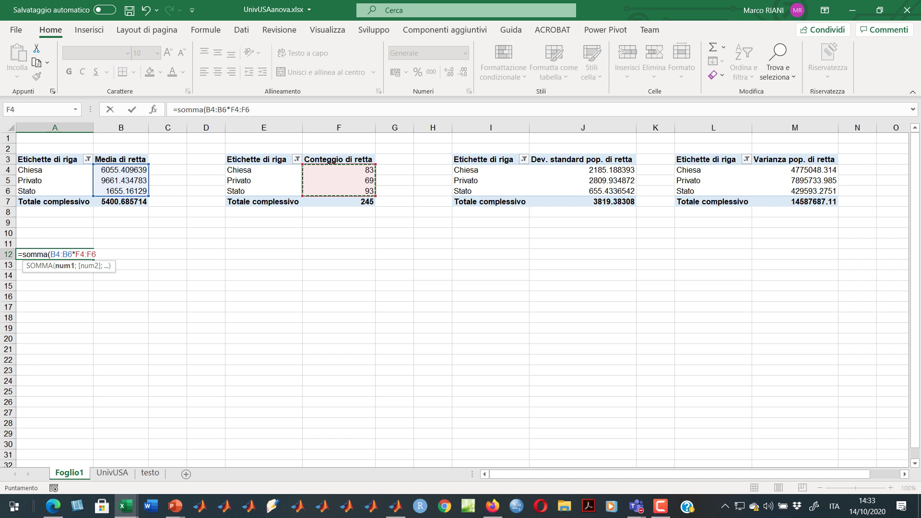
pyautogui.write(')/')
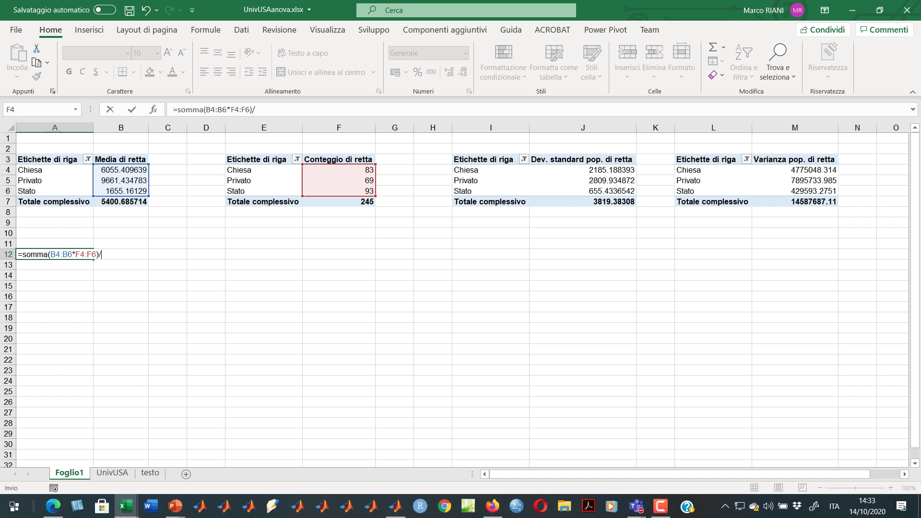
# Check the Teams meeting chat for replies about the weighted mean's divisor and return to Excel.
pyautogui.hotkey('alt', 'Tab')
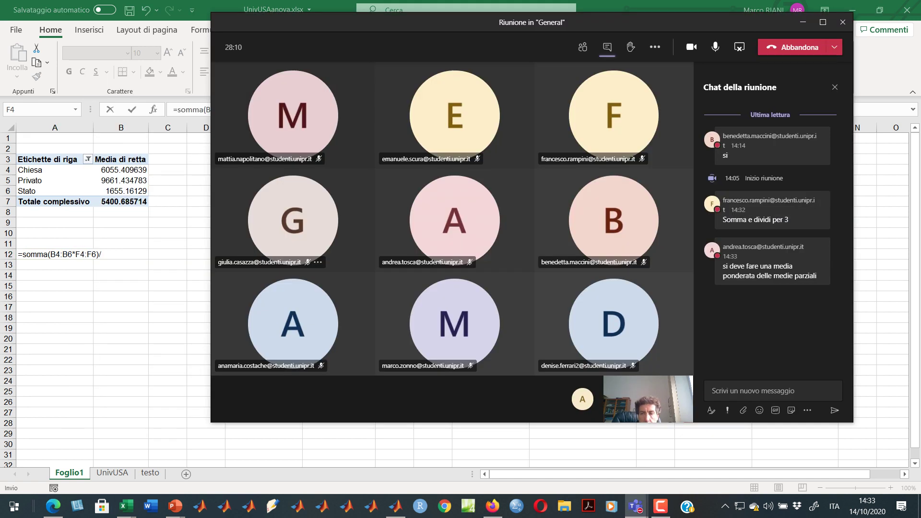
pyautogui.hotkey('alt', 'Tab')
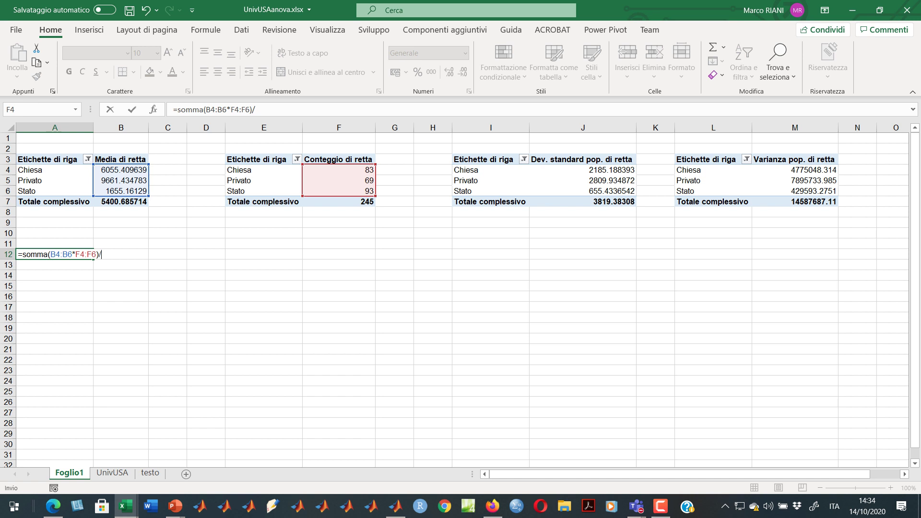
pyautogui.hotkey('alt', 'Tab')
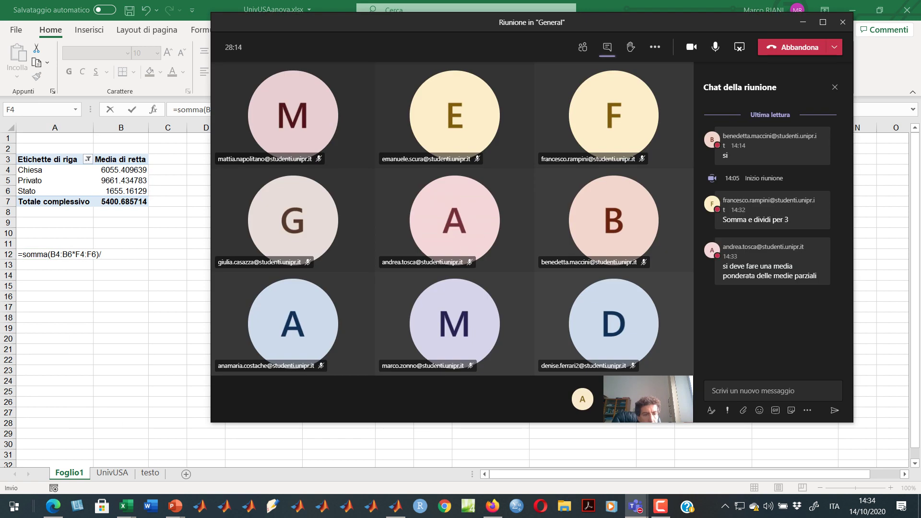
pyautogui.hotkey('alt', 'Tab')
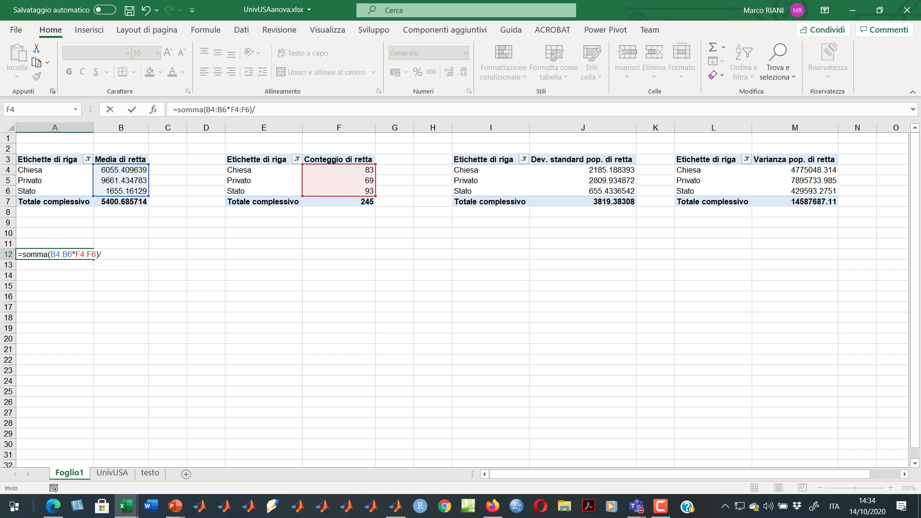
pyautogui.hotkey('alt', 'Tab')
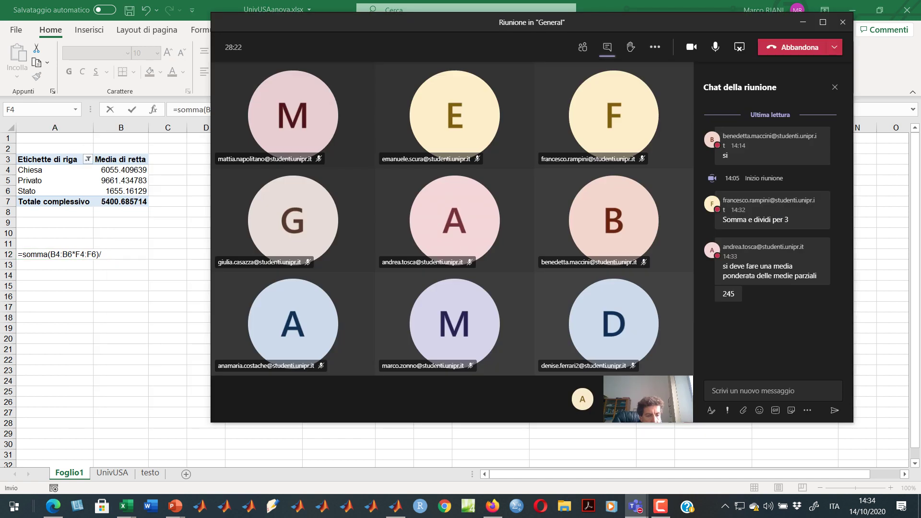
pyautogui.hotkey('alt', 'Tab')
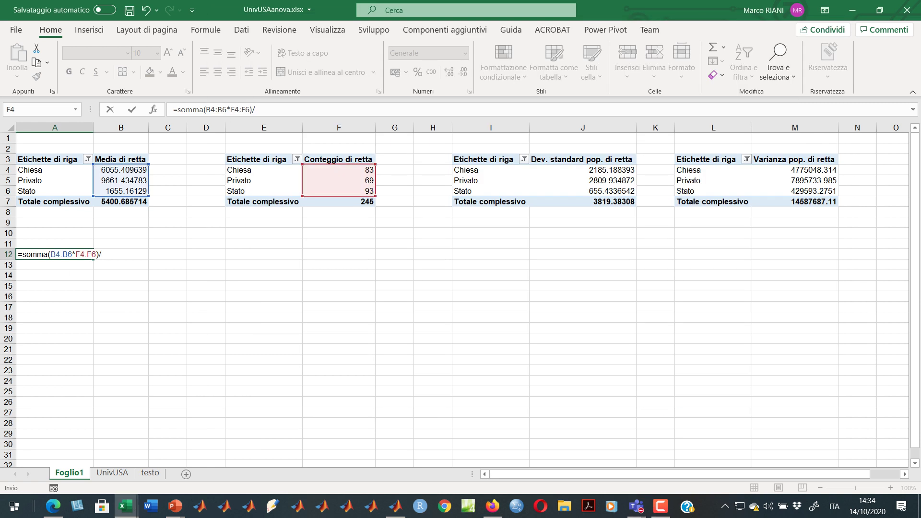
# Complete the weighted mean formula in A12 with the total count F7 as divisor and reselect the cell.
pyautogui.click(338, 202)
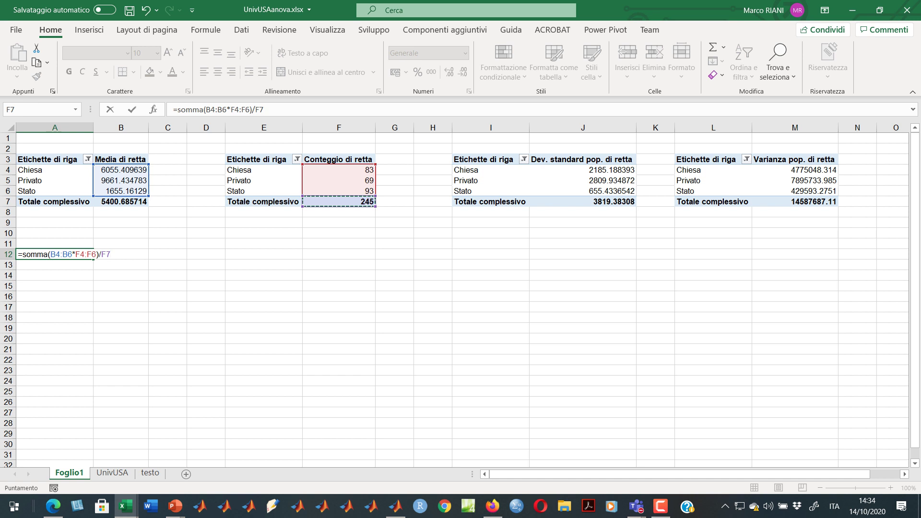
pyautogui.press('Return')
pyautogui.click(55, 255)
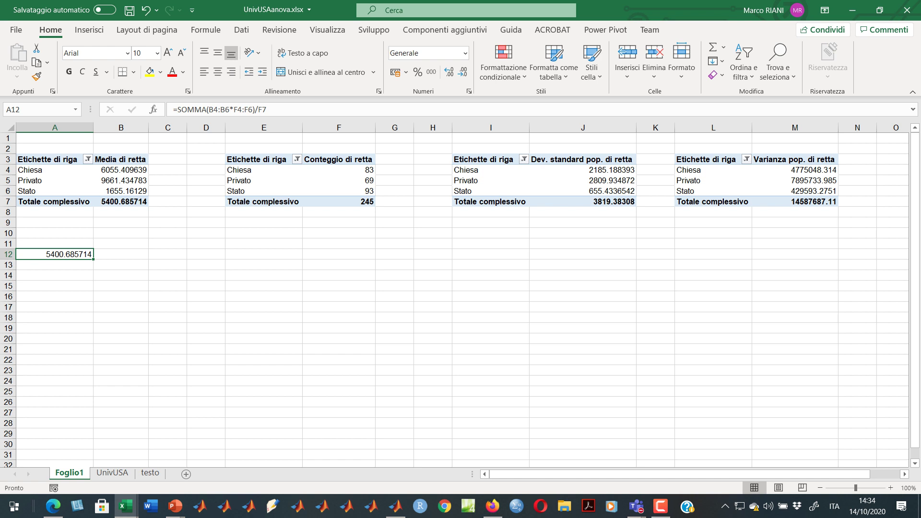
pyautogui.hotkey('alt', 'Tab')
pyautogui.press('Tab')
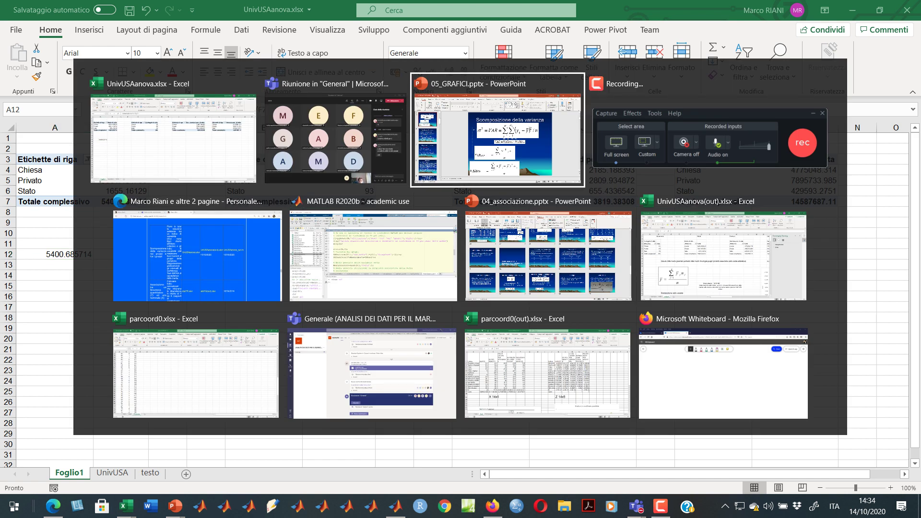
pyautogui.hotkey('shift', 'Tab')
pyautogui.hotkey('shift', 'Tab')
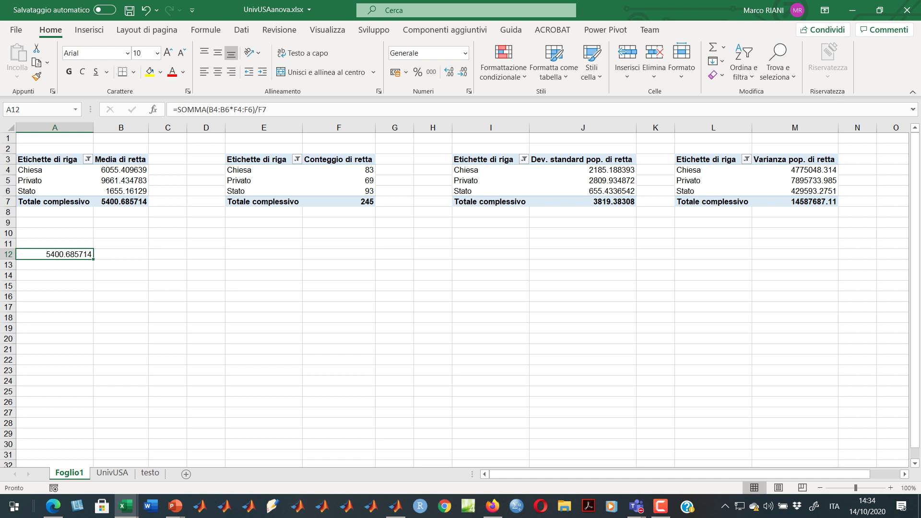
# Clear the weighted mean in A12, inspect the averages in B4:B7, and undo the clearing.
pyautogui.press('Delete')
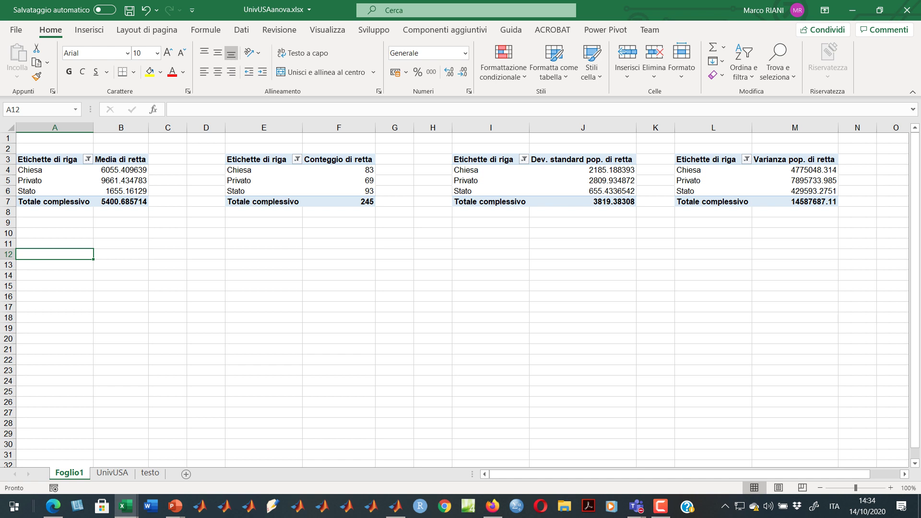
pyautogui.click(120, 180)
pyautogui.click(121, 191)
pyautogui.click(121, 170)
pyautogui.click(121, 202)
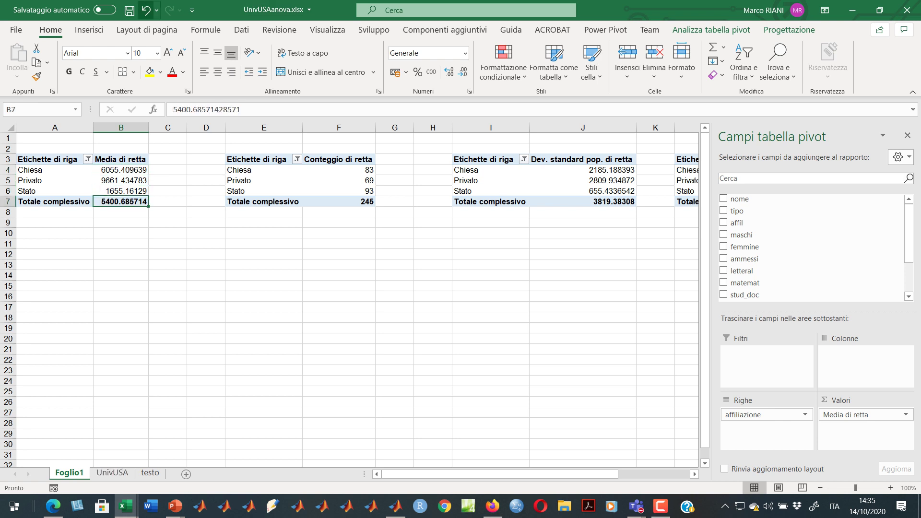
pyautogui.click(146, 10)
# Read exercise point 3 on the testo sheet about the boxplot of fees per university type, and return to the UnivUSA data sheet.
pyautogui.click(112, 472)
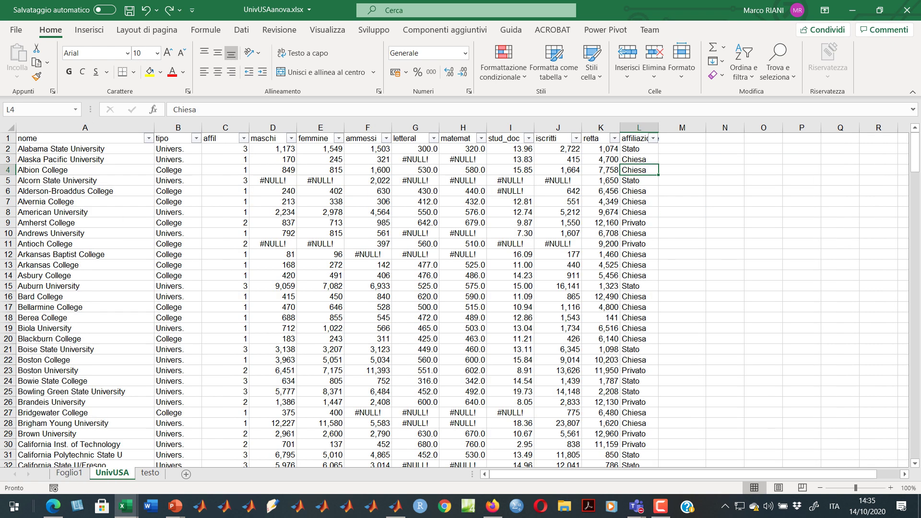
pyautogui.click(150, 473)
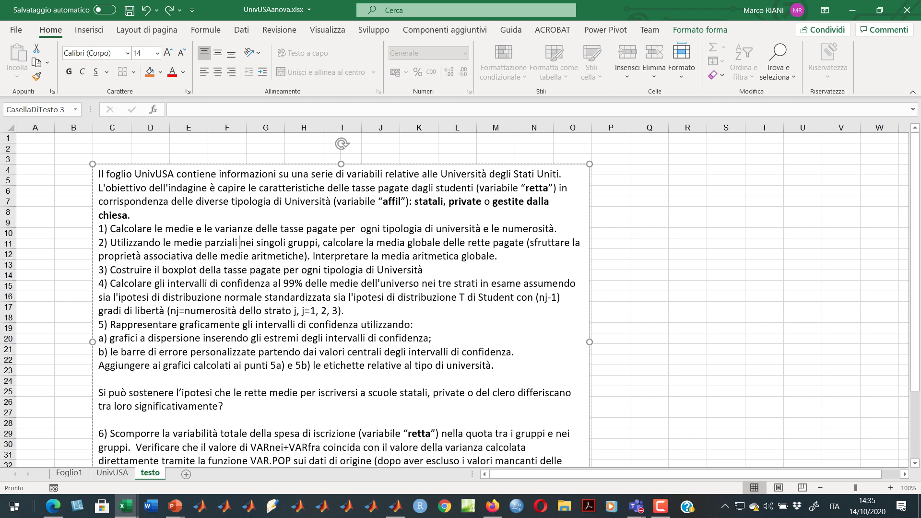
pyautogui.moveTo(109, 270); pyautogui.dragTo(427, 269)
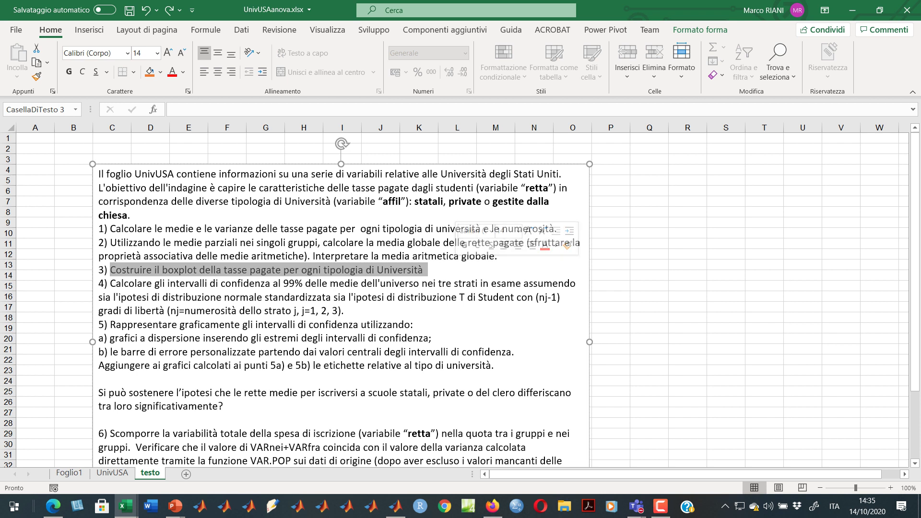
pyautogui.hotkey('alt', 'Tab')
pyautogui.hotkey('alt', 'Tab')
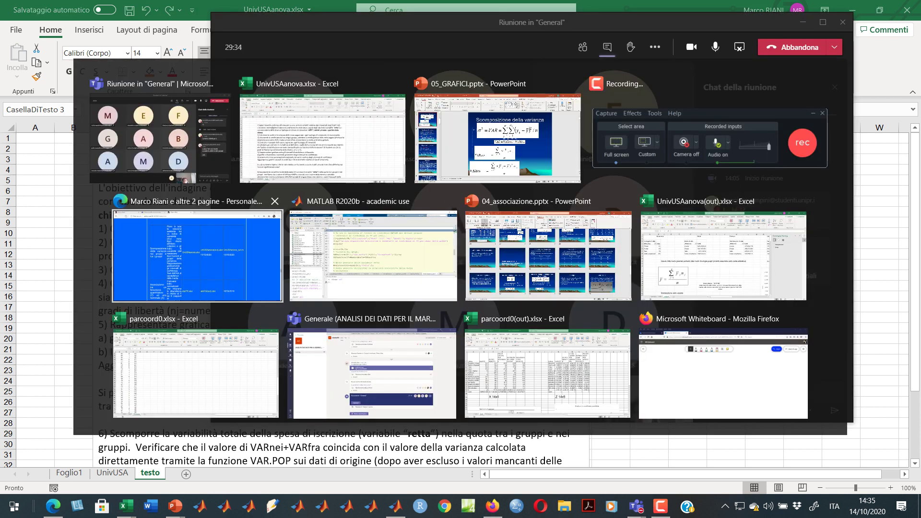
pyautogui.click(112, 472)
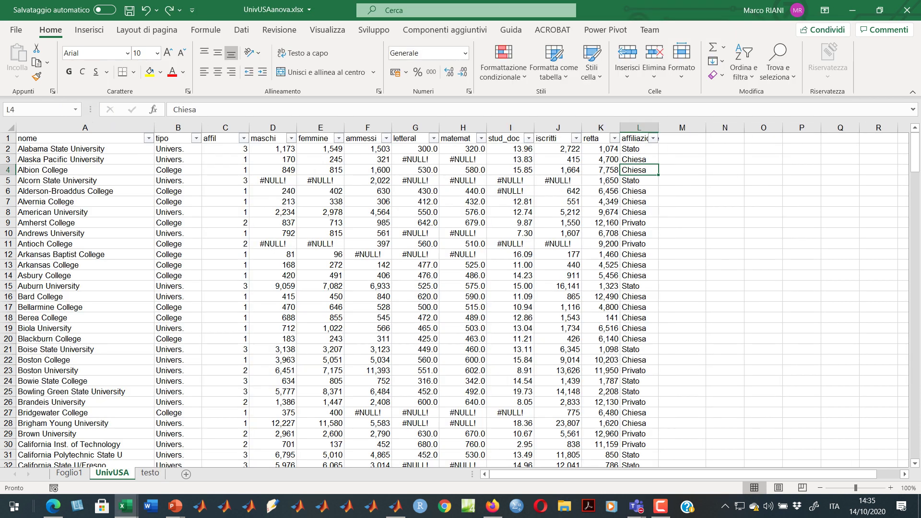
# Select the whole retta column of the UnivUSA sheet including its header, K1:K251.
pyautogui.click(638, 191)
pyautogui.click(595, 138)
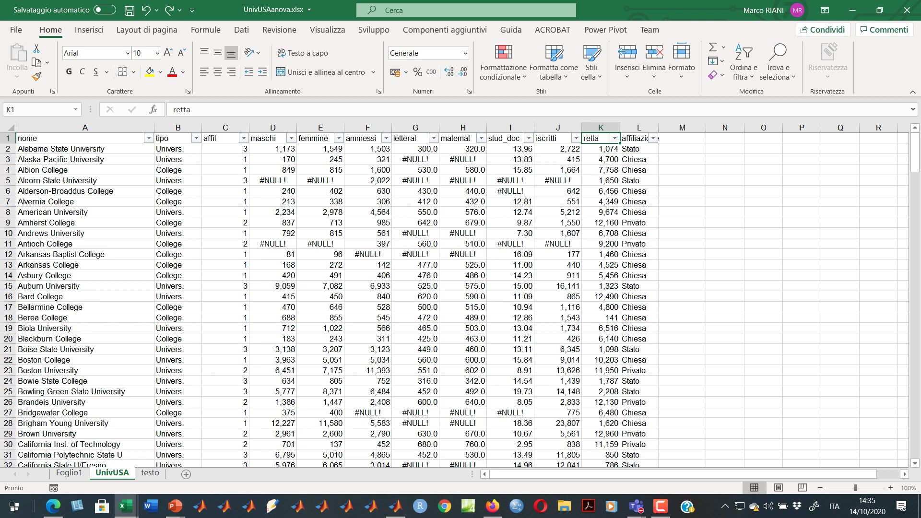
pyautogui.hotkey('ctrl', 'shift', 'Right')
pyautogui.press('Left')
pyautogui.press('Right')
pyautogui.hotkey('ctrl', 'shift', 'Down')
pyautogui.moveTo(601, 465); pyautogui.dragTo(600, 454)
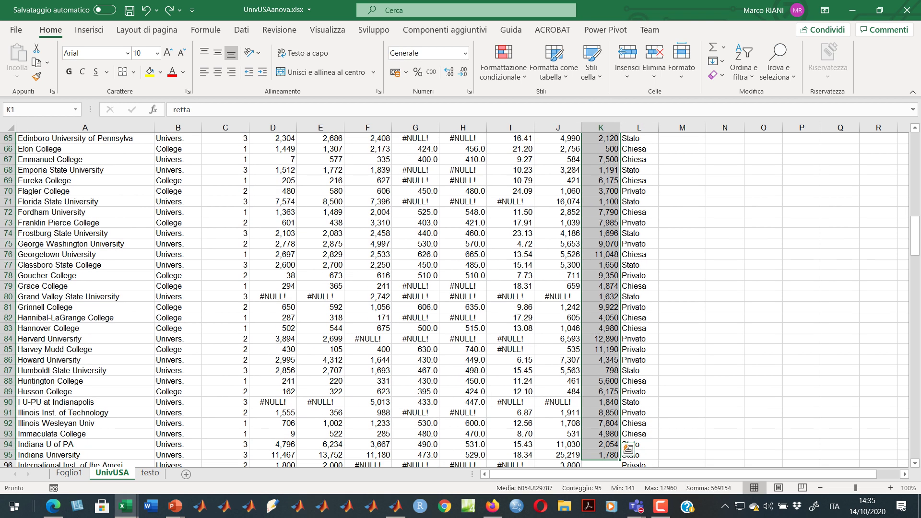
pyautogui.hotkey('ctrl', 'shift', 'Down')
pyautogui.hotkey('ctrl', 'shift', 'Down')
pyautogui.hotkey('ctrl', 'shift', 'Down')
pyautogui.hotkey('shift', 'Down')
pyautogui.hotkey('shift', 'Down')
pyautogui.hotkey('shift', 'Down')
pyautogui.hotkey('shift', 'Down')
pyautogui.hotkey('shift', 'Down')
pyautogui.hotkey('shift', 'Down')
pyautogui.hotkey('shift', 'Down')
pyautogui.hotkey('shift', 'Down')
pyautogui.hotkey('shift', 'Down')
pyautogui.hotkey('shift', 'Down')
pyautogui.hotkey('shift', 'Down')
pyautogui.hotkey('shift', 'Down')
pyautogui.hotkey('shift', 'Down')
pyautogui.hotkey('shift', 'Down')
pyautogui.hotkey('shift', 'Down')
pyautogui.hotkey('shift', 'Down')
pyautogui.hotkey('shift', 'Down')
pyautogui.hotkey('shift', 'Down')
pyautogui.hotkey('shift', 'Down')
pyautogui.hotkey('shift', 'Down')
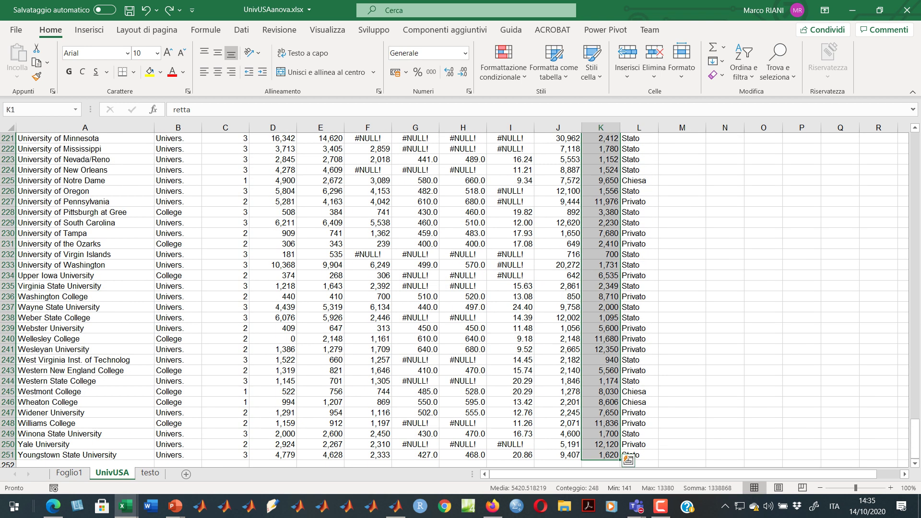
# Insert a box-and-whisker chart (Scatola e baffi) of the selected retta values.
pyautogui.scroll(20, 461, 297)
pyautogui.click(90, 30)
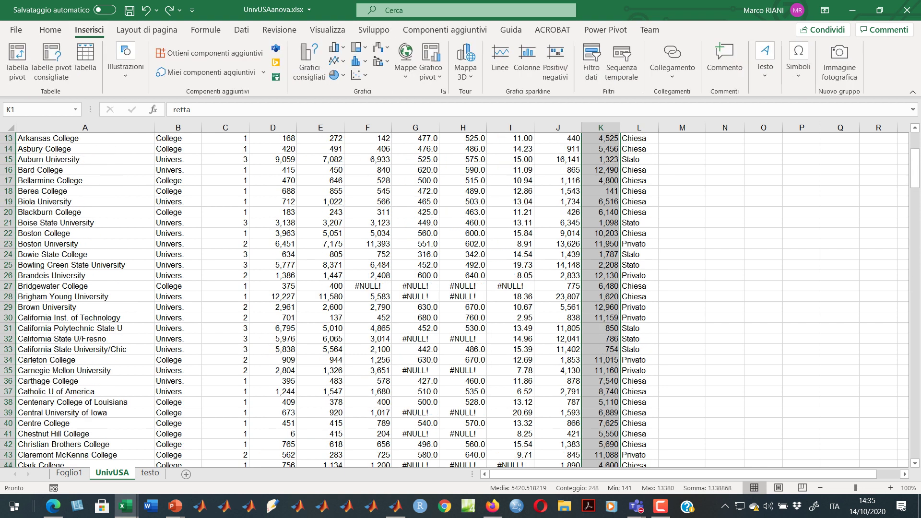
pyautogui.click(358, 74)
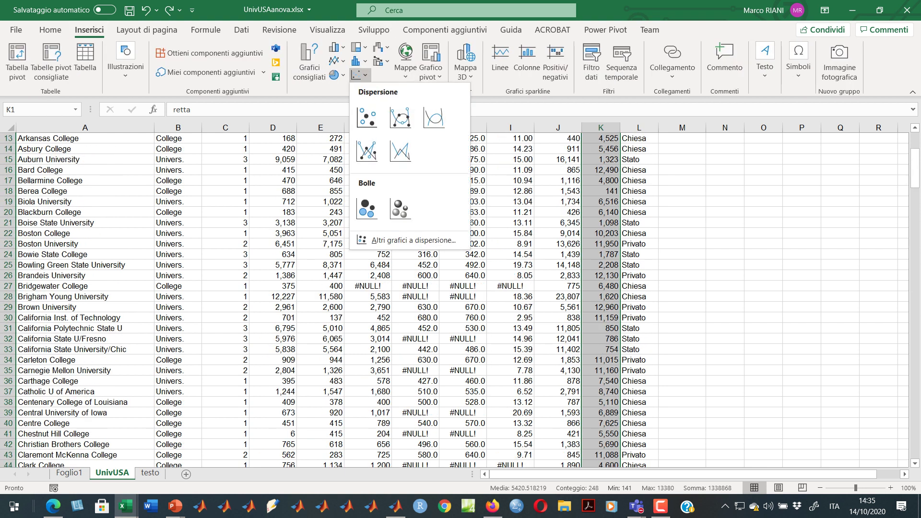
pyautogui.click(394, 241)
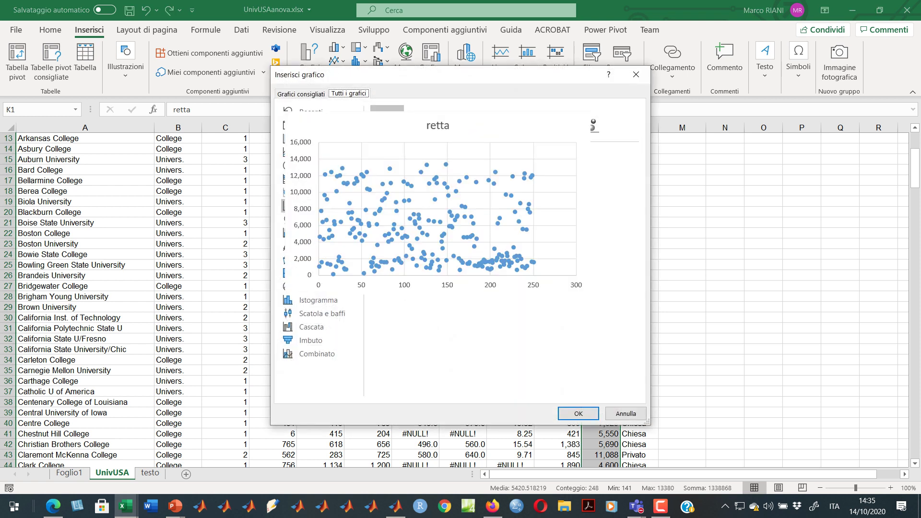
pyautogui.press('Tab')
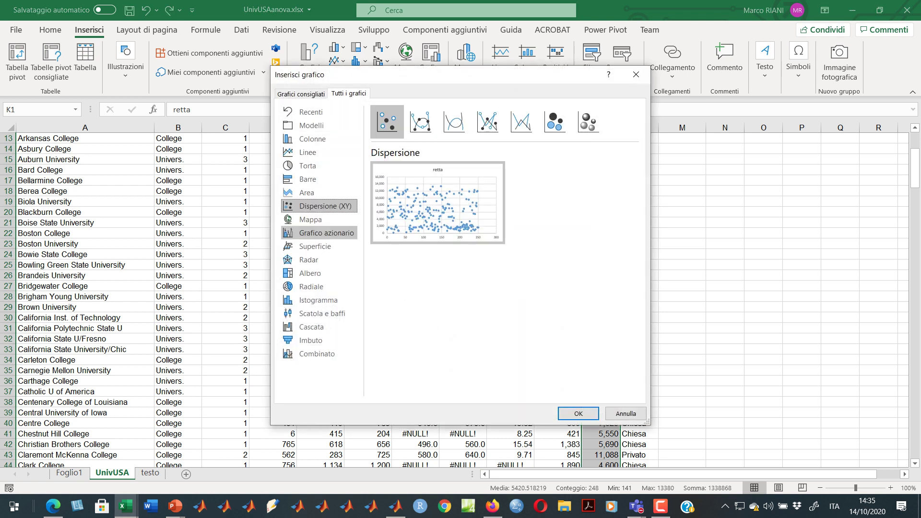
pyautogui.click(322, 313)
pyautogui.moveTo(427, 216)
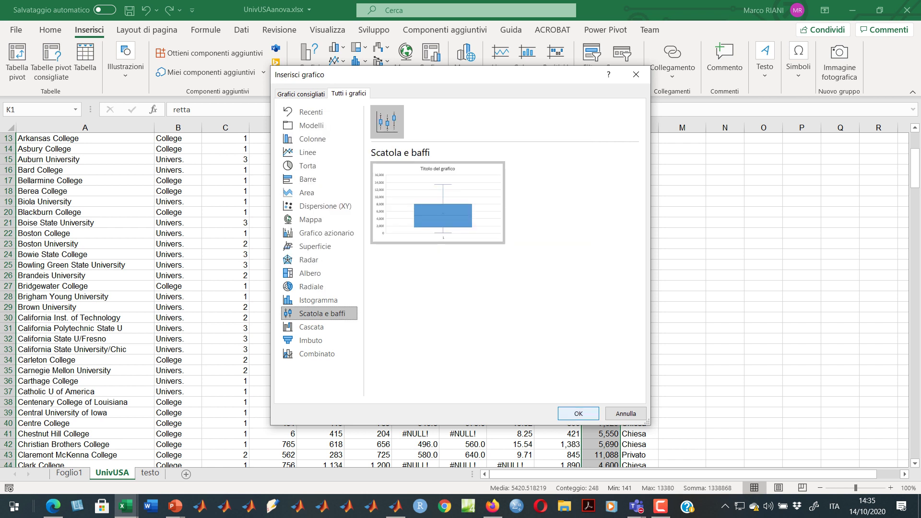
pyautogui.click(578, 413)
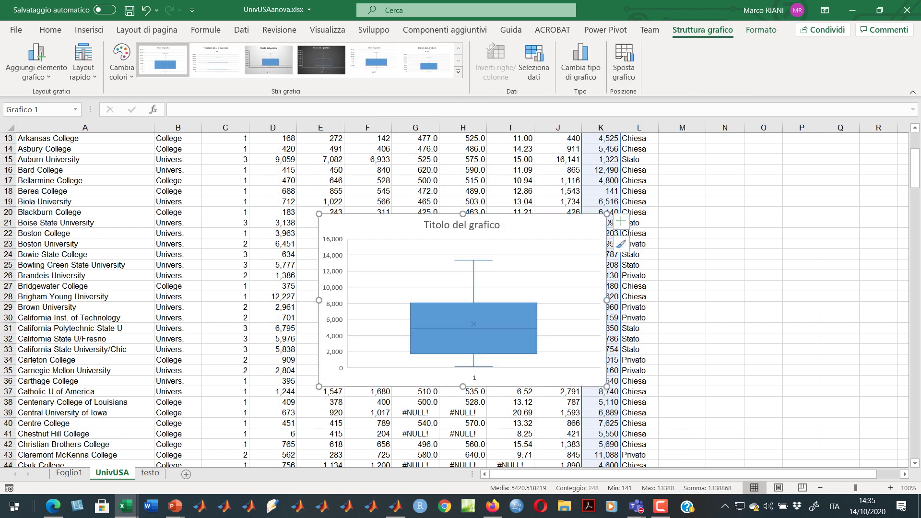
# Move the boxplot chart clear of columns D to I and open the format options of the retta series.
pyautogui.moveTo(383, 225); pyautogui.dragTo(720, 184)
pyautogui.moveTo(863, 267); pyautogui.dragTo(758, 250)
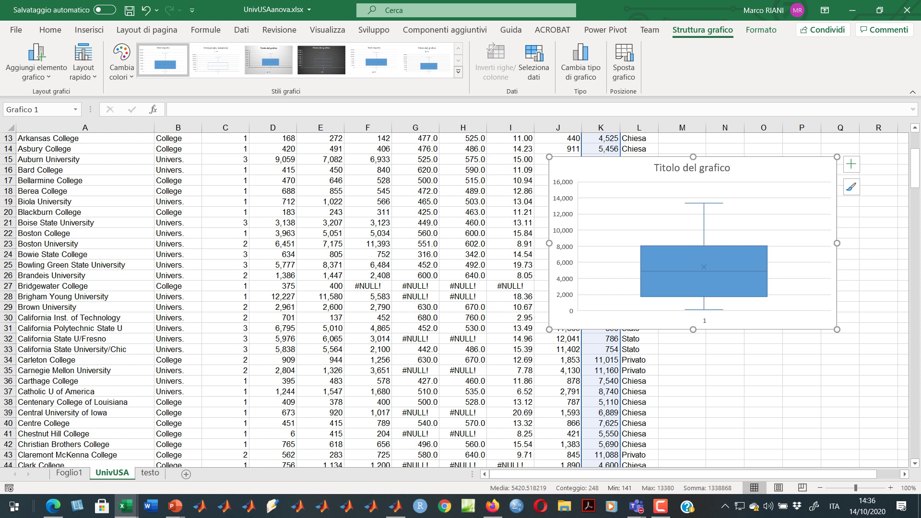
pyautogui.click(700, 277)
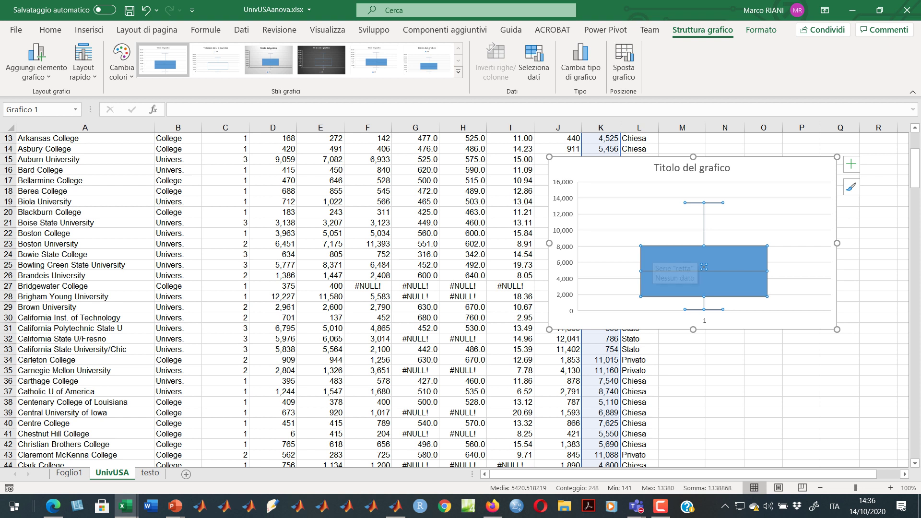
pyautogui.rightClick(653, 254)
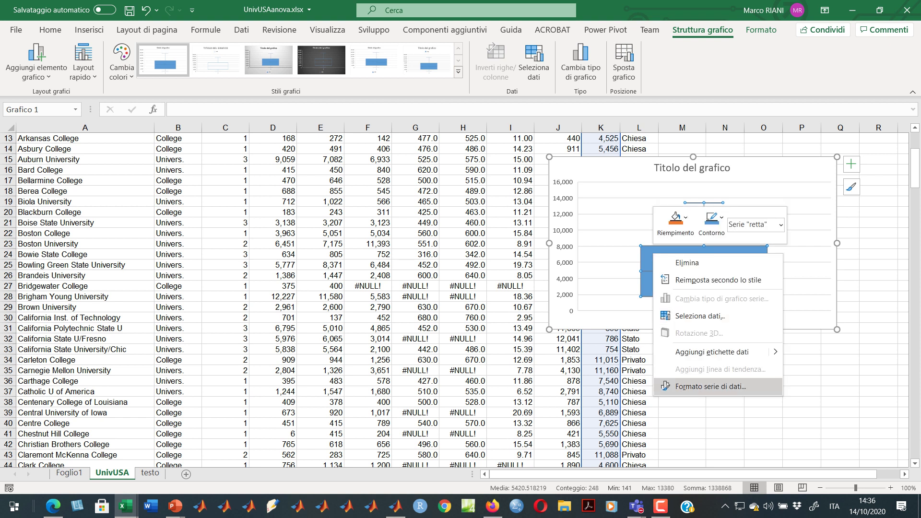
pyautogui.click(709, 386)
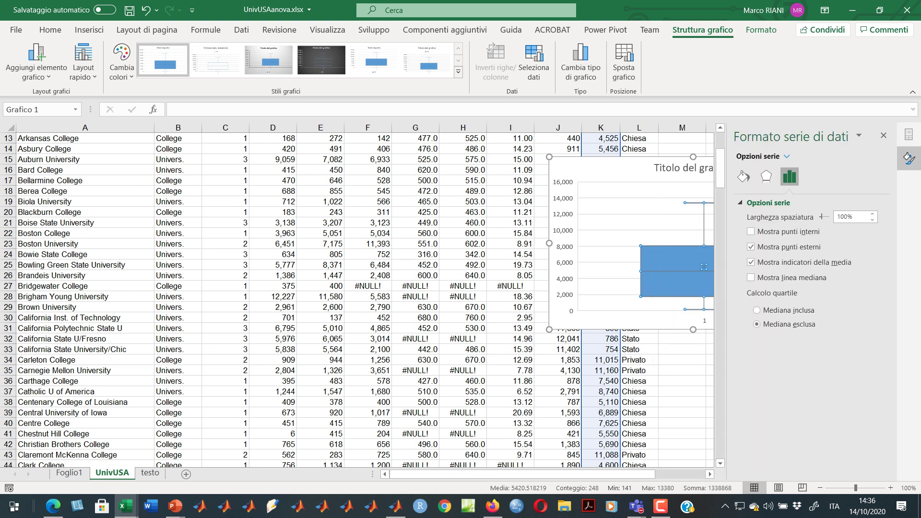
# Set the chart's horizontal axis labels to the affiliation values in UnivUSA L2:L251.
pyautogui.rightClick(638, 231)
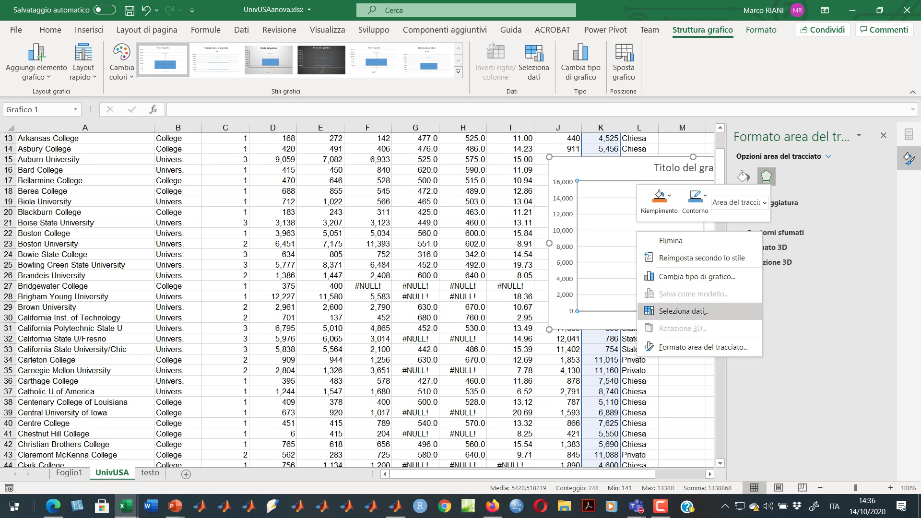
pyautogui.click(683, 311)
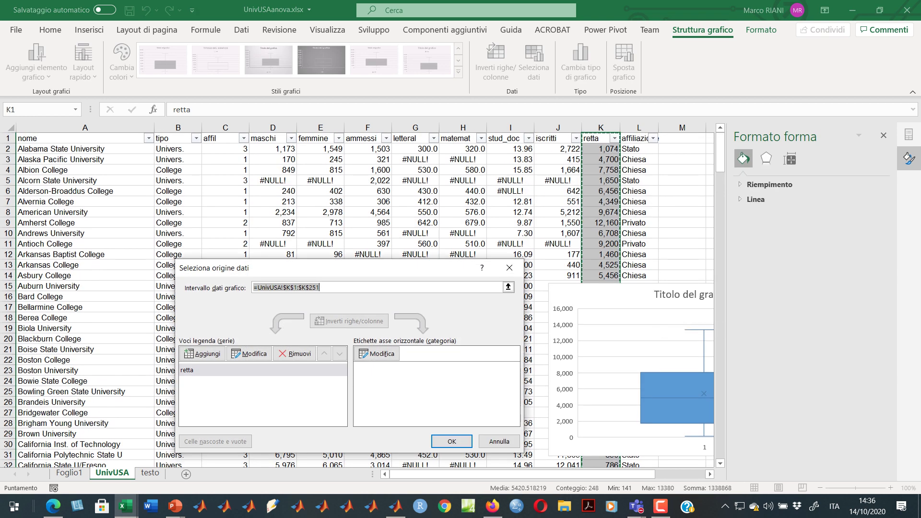
pyautogui.click(377, 354)
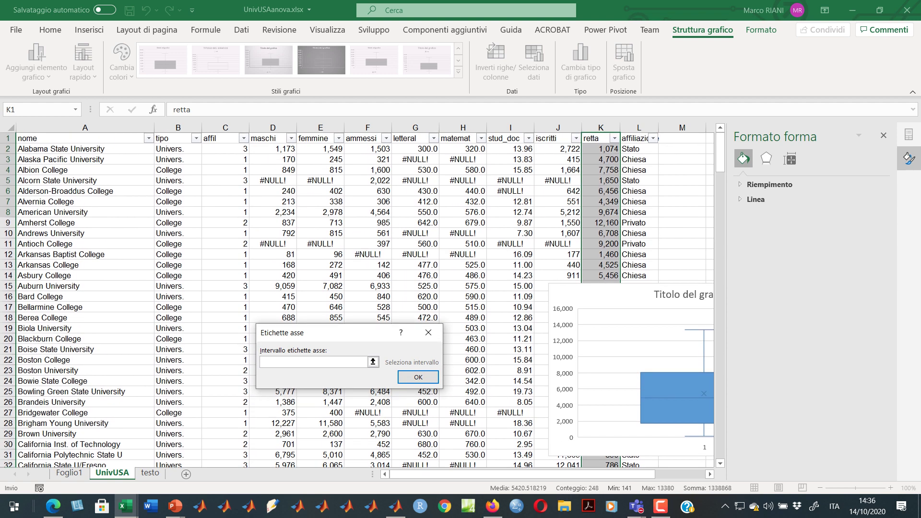
pyautogui.click(636, 139)
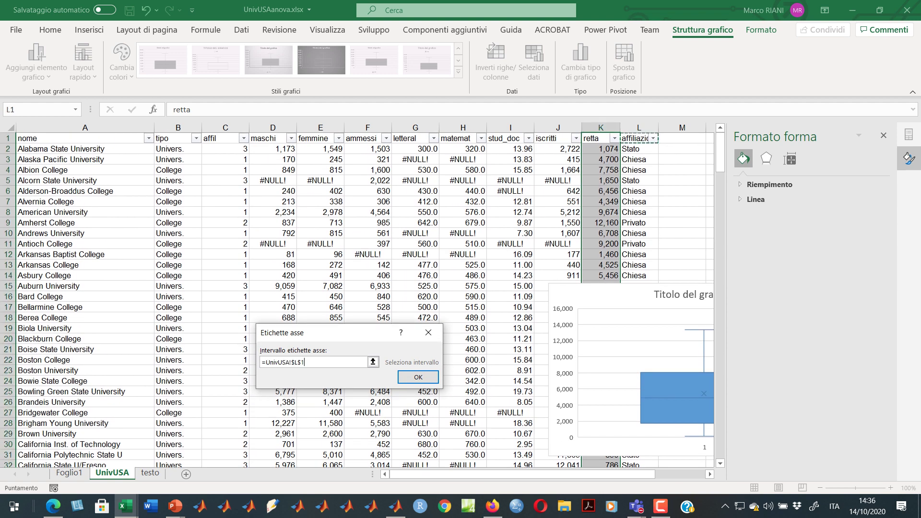
pyautogui.hotkey('ctrl', 'shift', 'Down')
pyautogui.hotkey('ctrl', 'shift', 'Down')
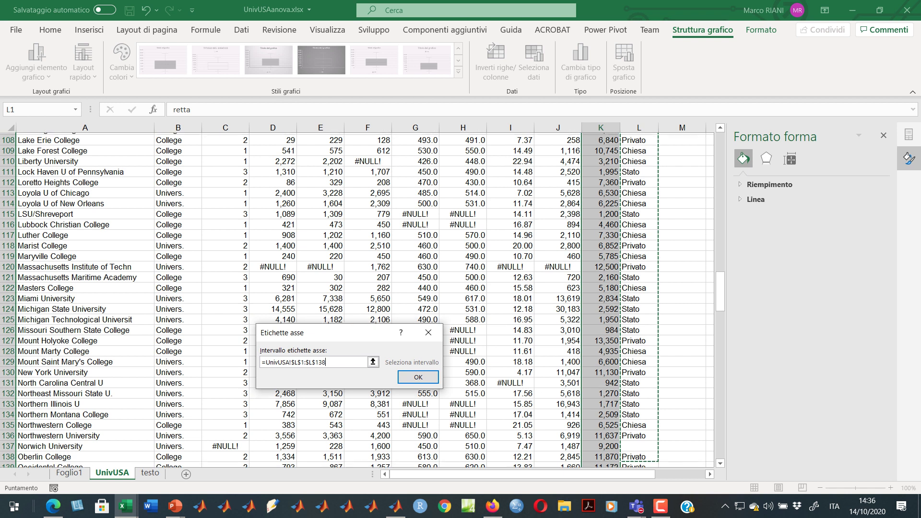
pyautogui.moveTo(639, 455)
pyautogui.mouseDown()
pyautogui.moveTo(639, 472)
pyautogui.moveTo(638, 455)
pyautogui.mouseUp()
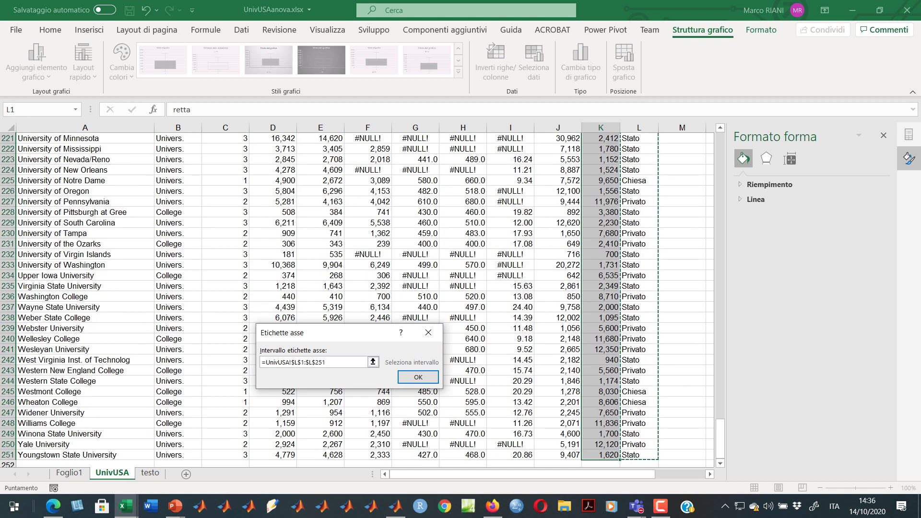
pyautogui.click(305, 363)
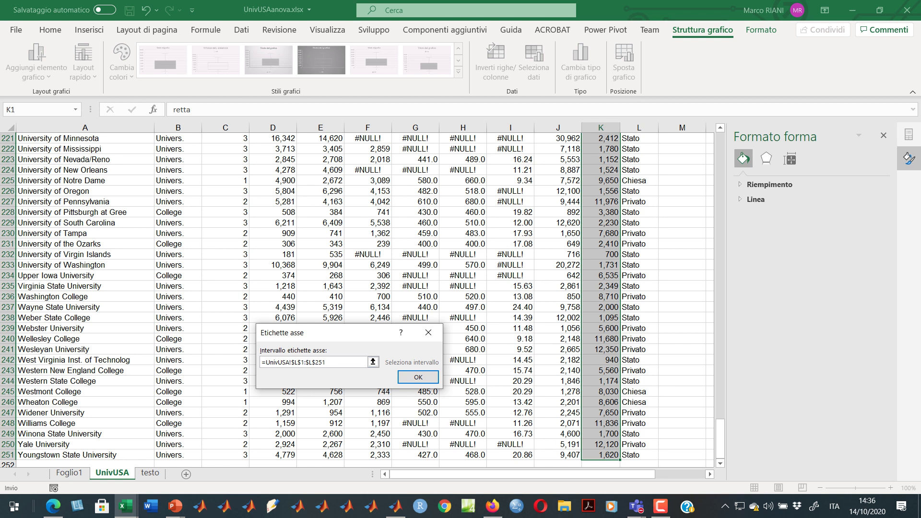
pyautogui.press('BackSpace')
pyautogui.write('2')
pyautogui.press('Return')
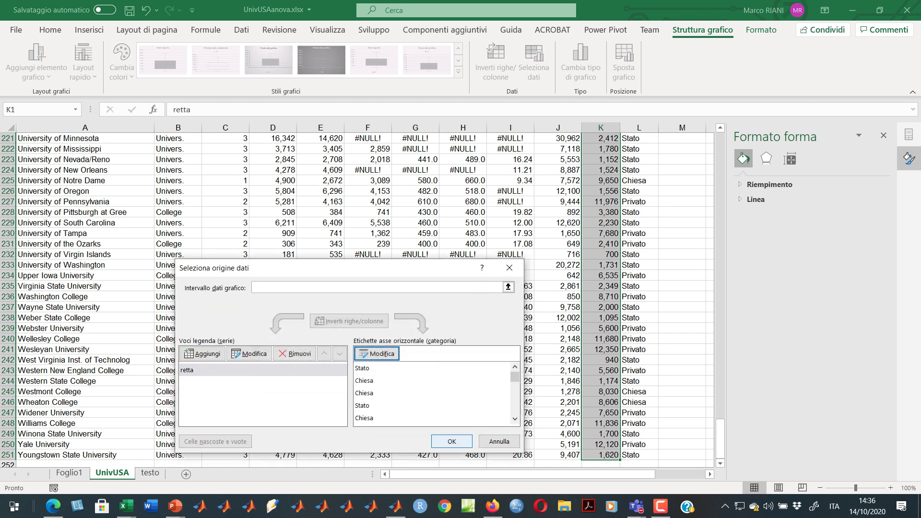
pyautogui.click(451, 441)
# Close the formatting pane, make the boxplot chart taller and move it over columns A to E.
pyautogui.scroll(3, 416, 340)
pyautogui.click(415, 339)
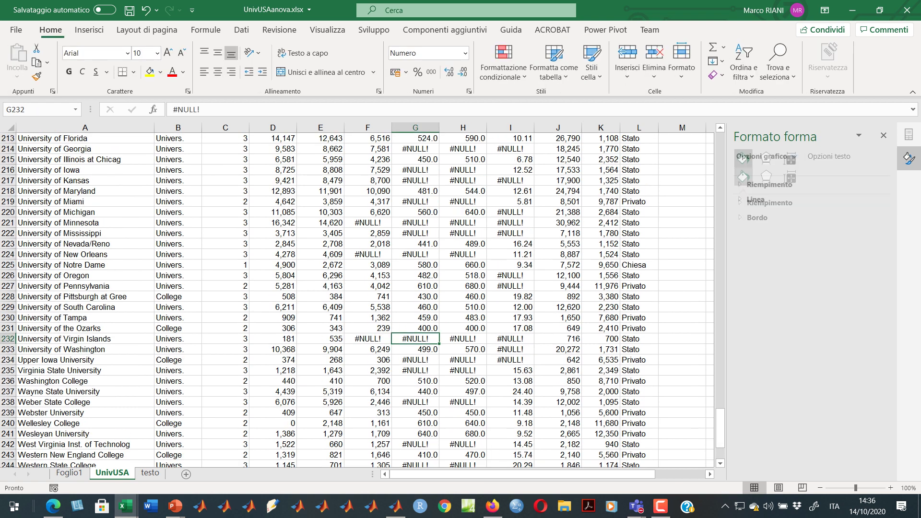
pyautogui.scroll(5, 416, 338)
pyautogui.click(321, 350)
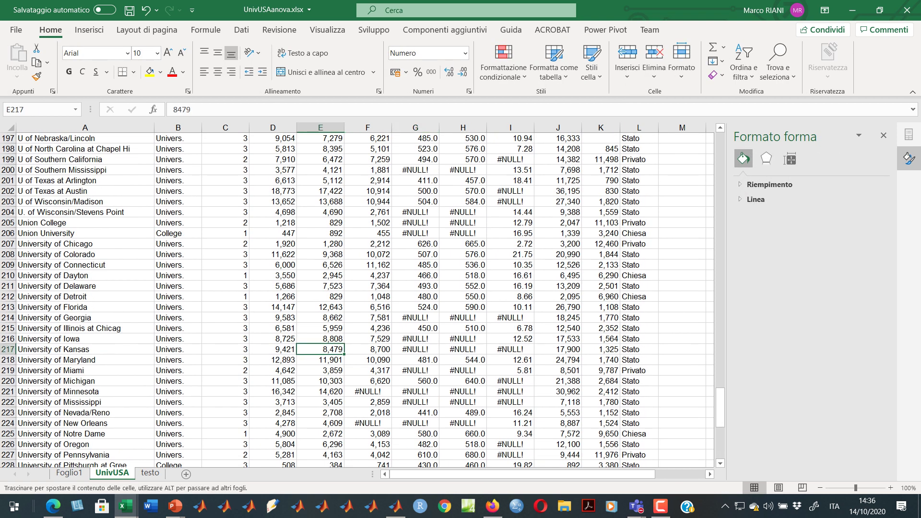
pyautogui.hotkey('ctrl', 'Up')
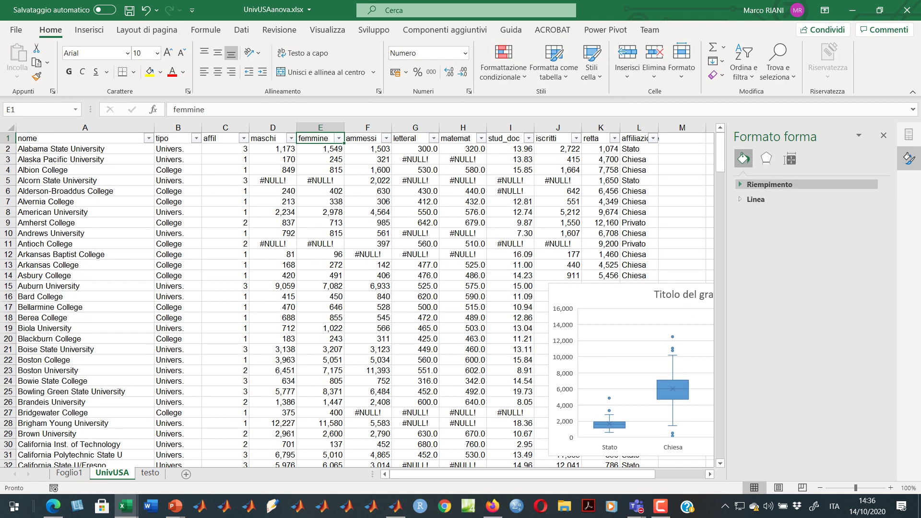
pyautogui.click(883, 136)
pyautogui.click(883, 135)
pyautogui.moveTo(624, 297); pyautogui.dragTo(525, 208)
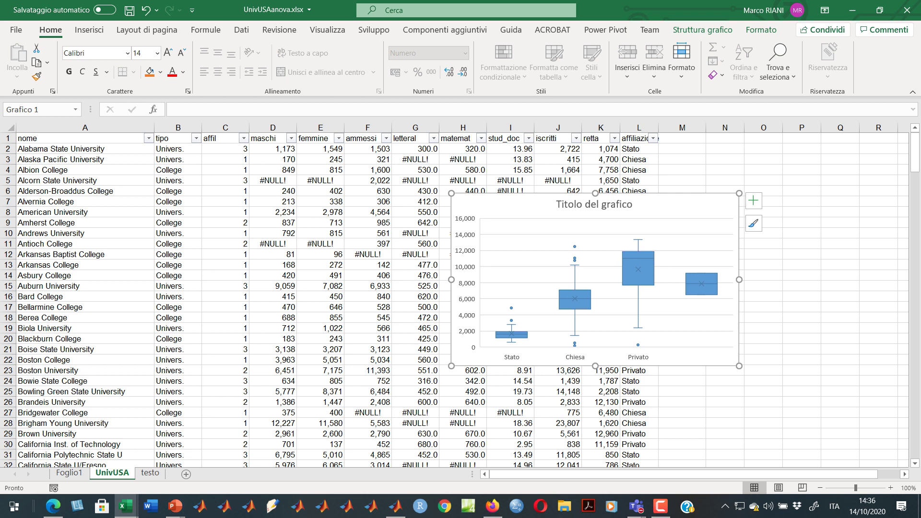
pyautogui.moveTo(595, 366); pyautogui.dragTo(596, 408)
pyautogui.moveTo(671, 364); pyautogui.dragTo(292, 369)
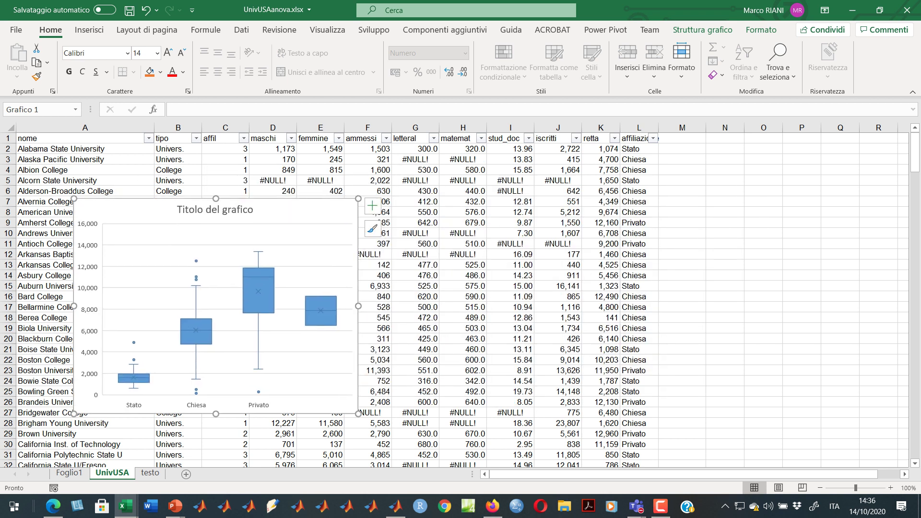
# Check the retta filter's value list through to the blank entries and close it without filtering.
pyautogui.click(639, 170)
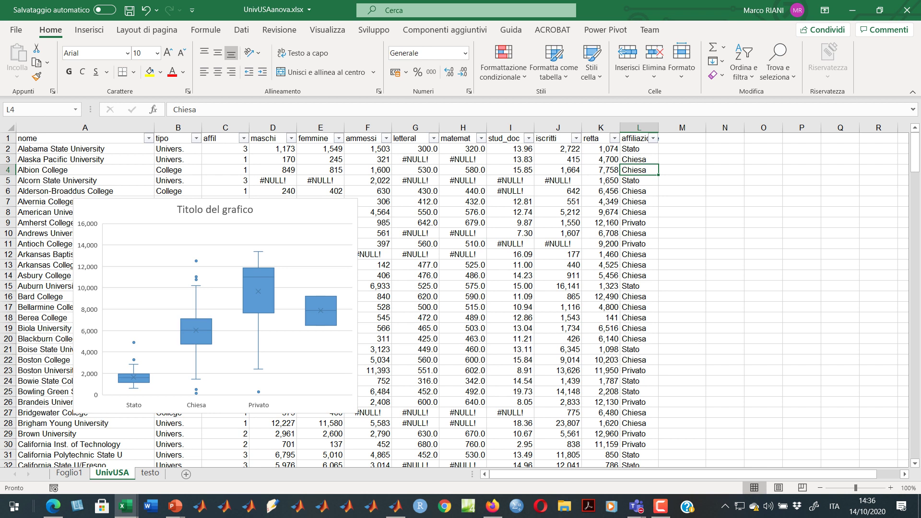
pyautogui.click(614, 138)
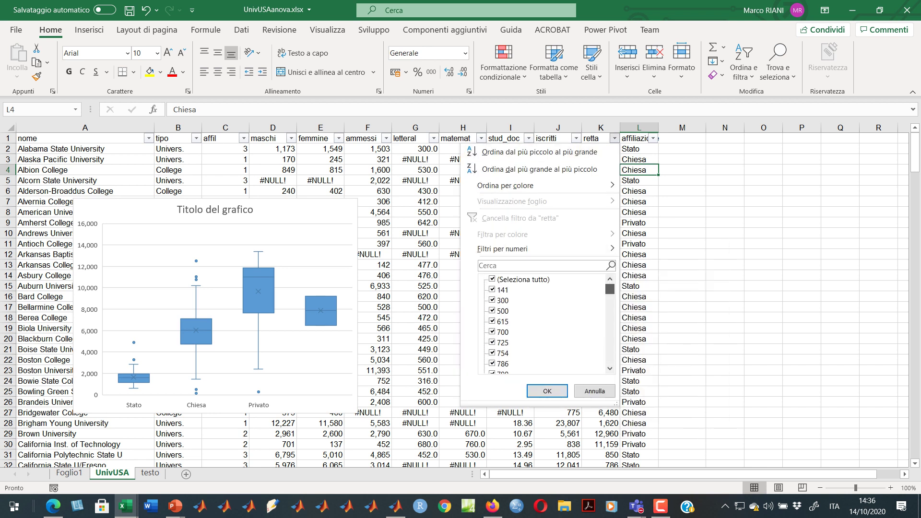
pyautogui.moveTo(609, 288); pyautogui.dragTo(609, 358)
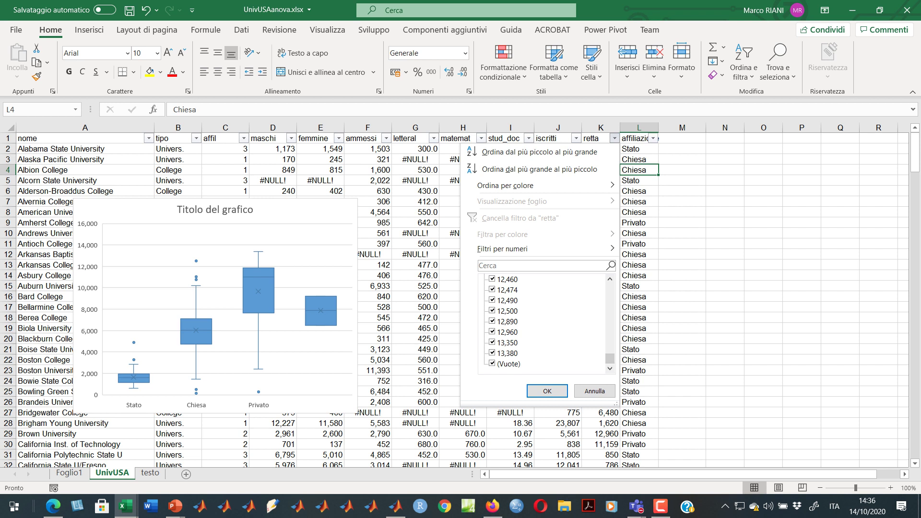
pyautogui.click(595, 391)
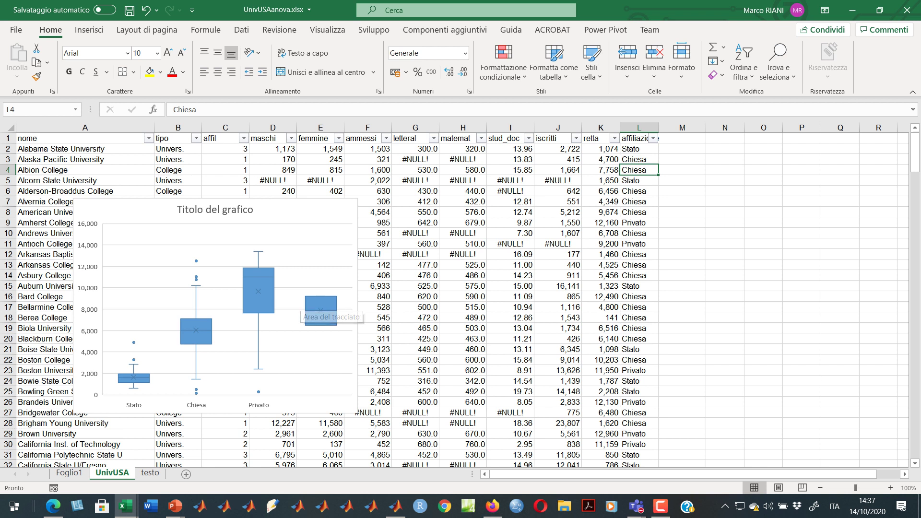
# Read exercise points 4 and 5 about confidence intervals on the testo sheet.
pyautogui.click(150, 472)
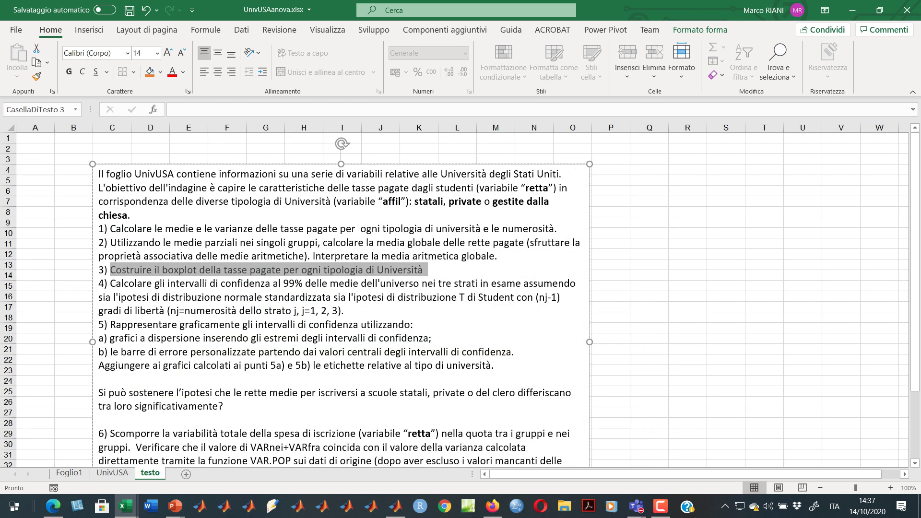
pyautogui.click(167, 325)
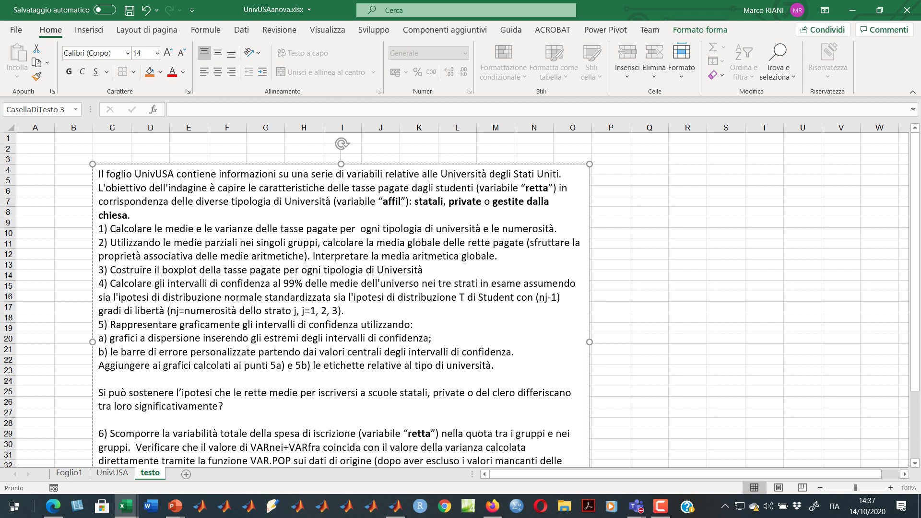
# Switch to PowerPoint, review the slides up to slide 9 on confidence intervals, and return to the Excel testo sheet.
pyautogui.hotkey('alt', 'Tab')
pyautogui.hotkey('alt', 'Tab')
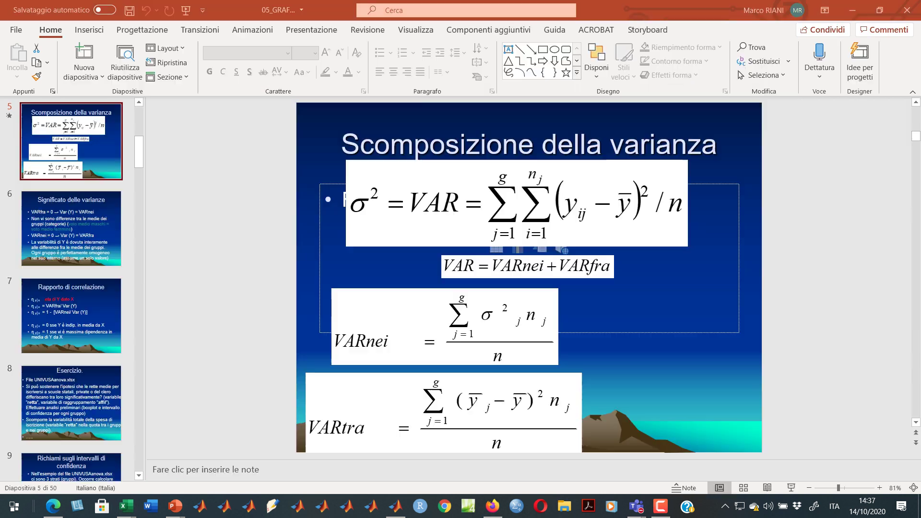
pyautogui.press('pagedown')
pyautogui.press('pagedown')
pyautogui.press('pagedown')
pyautogui.press('pagedown')
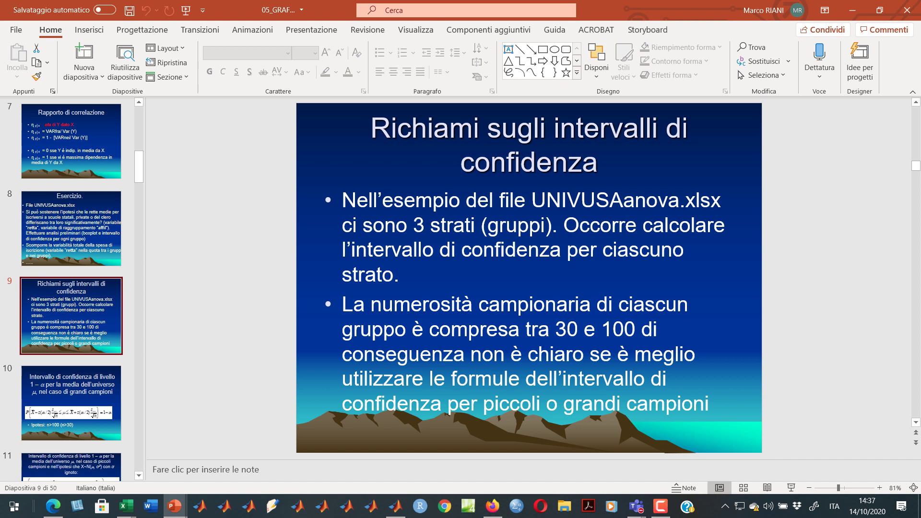
pyautogui.hotkey('alt', 'Tab')
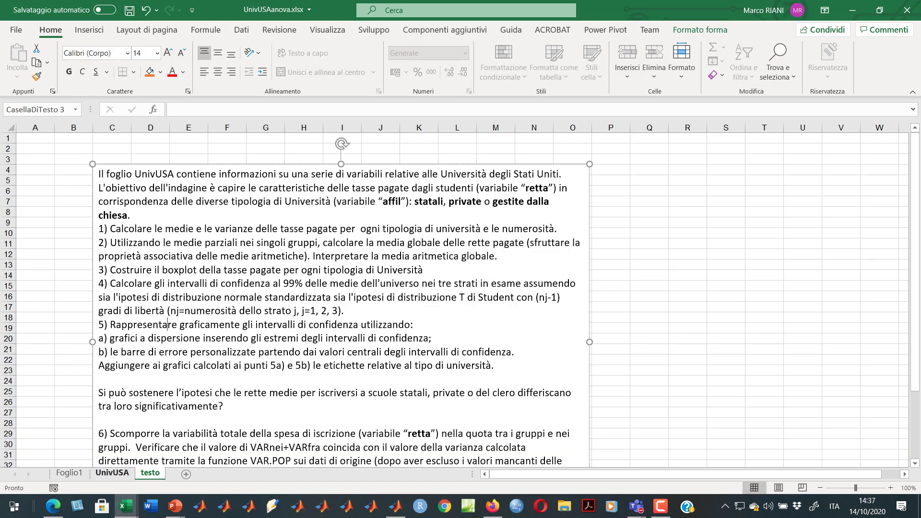
# Go to Foglio1 and inspect the count of retta for Chiesa, Privato and Stato in the second pivot table.
pyautogui.click(112, 472)
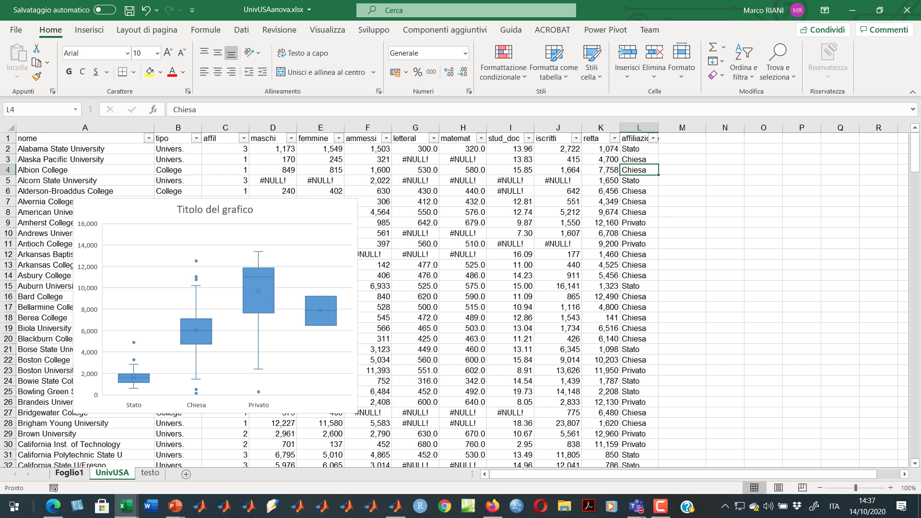
pyautogui.click(69, 472)
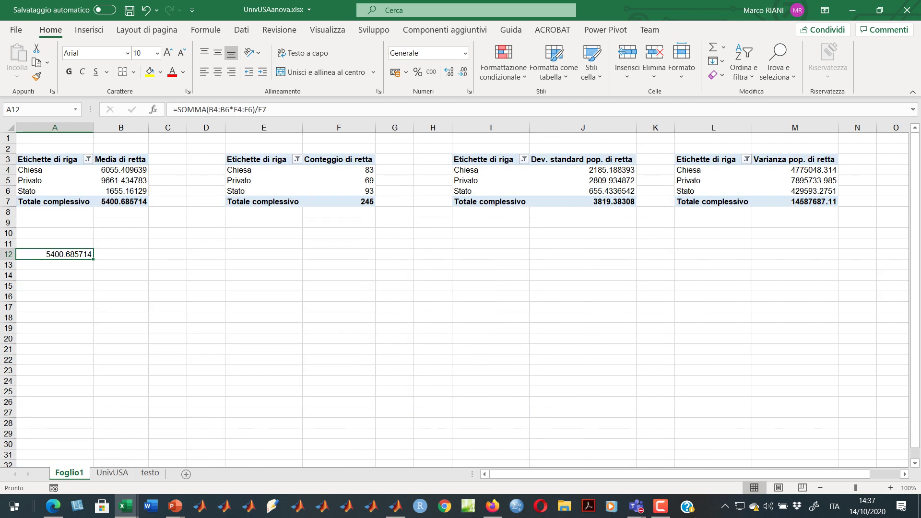
pyautogui.click(339, 171)
pyautogui.click(338, 180)
pyautogui.click(339, 191)
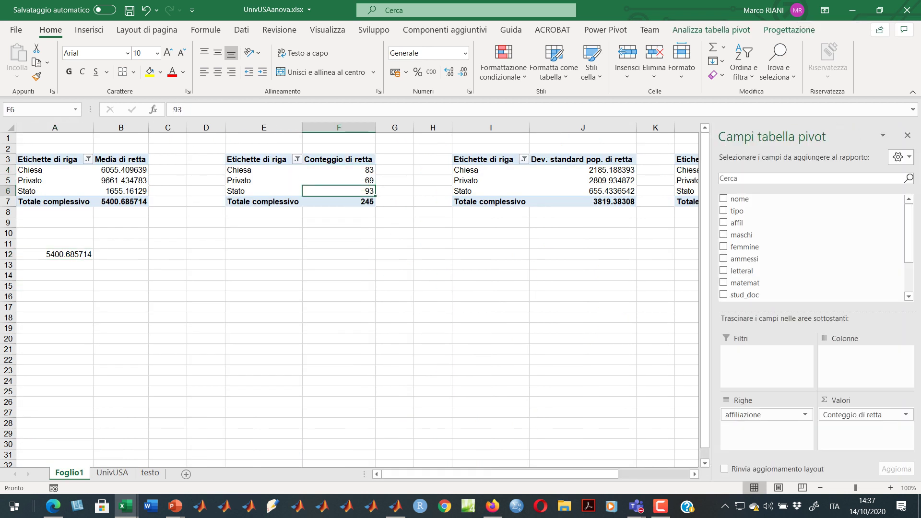
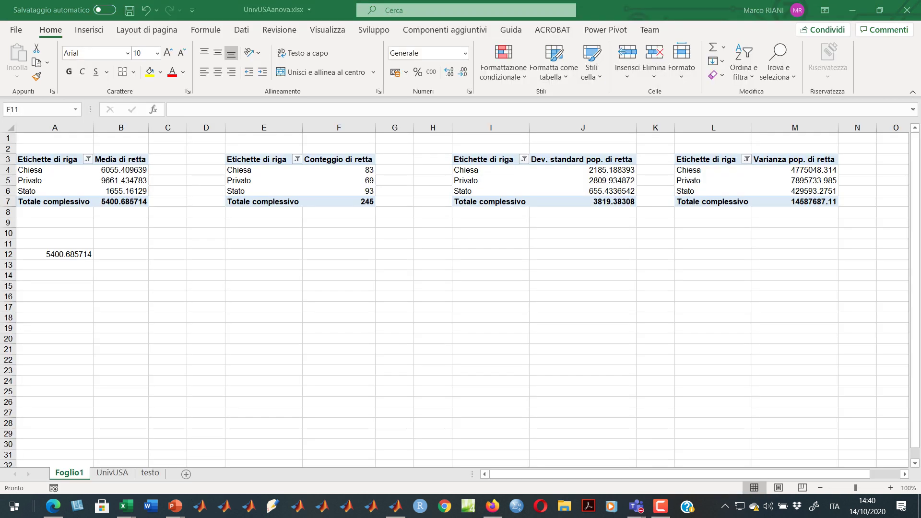
# Switch to the 05_GRAFICI presentation and review the large-sample confidence interval formula on slide 10.
pyautogui.click(338, 243)
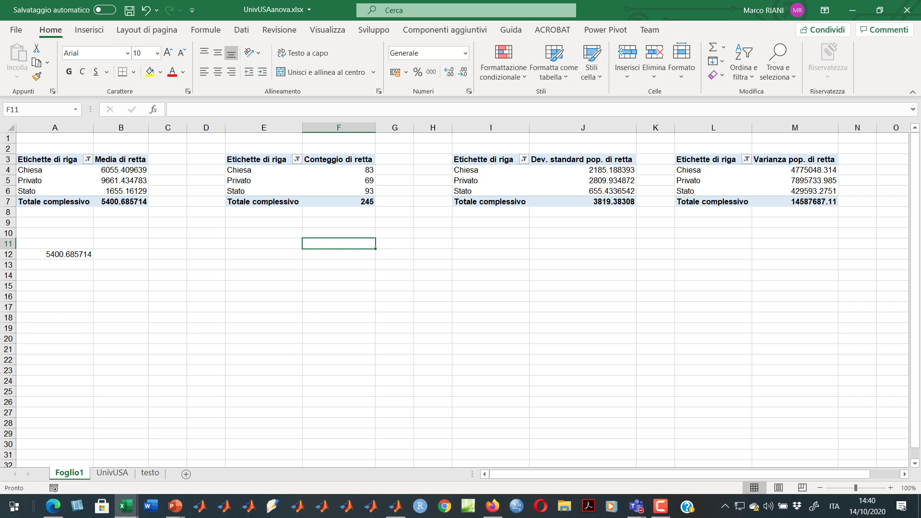
pyautogui.click(713, 180)
pyautogui.hotkey('alt', 'Tab')
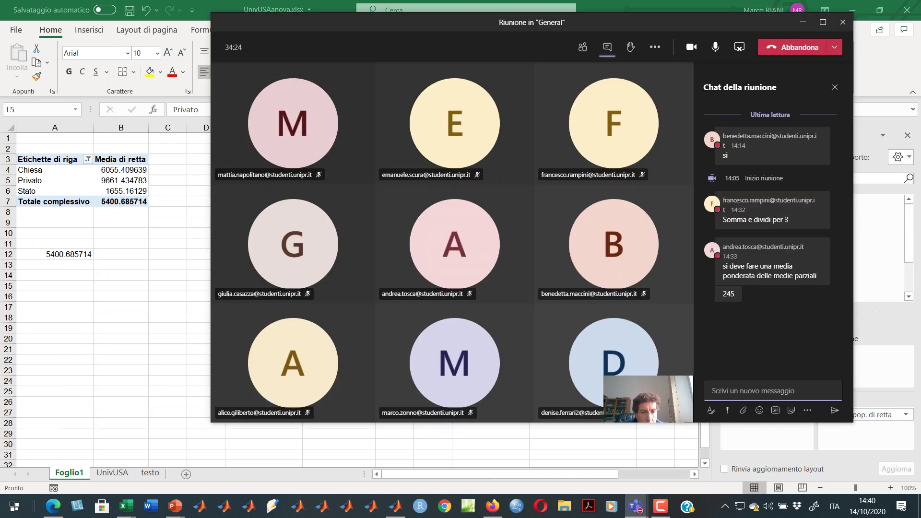
pyautogui.hotkey('alt', 'Tab')
pyautogui.hotkey('alt', 'Tab')
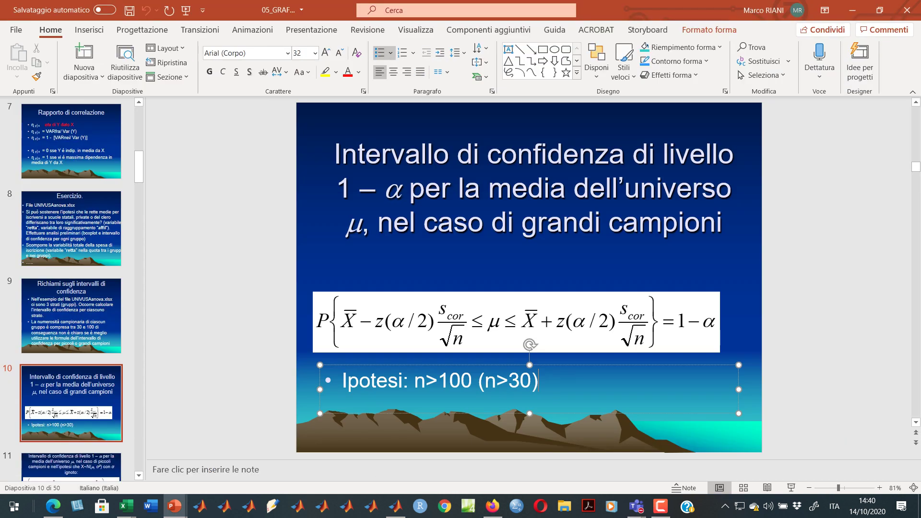
pyautogui.hotkey('alt', 'Tab')
pyautogui.hotkey('alt', 'Tab')
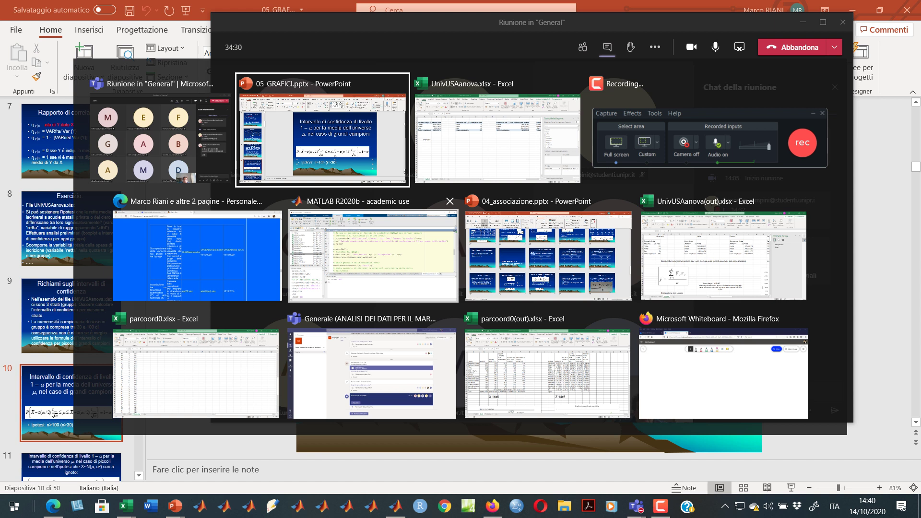
pyautogui.hotkey('alt', 'Tab')
pyautogui.hotkey('alt', 'shift', 'Tab')
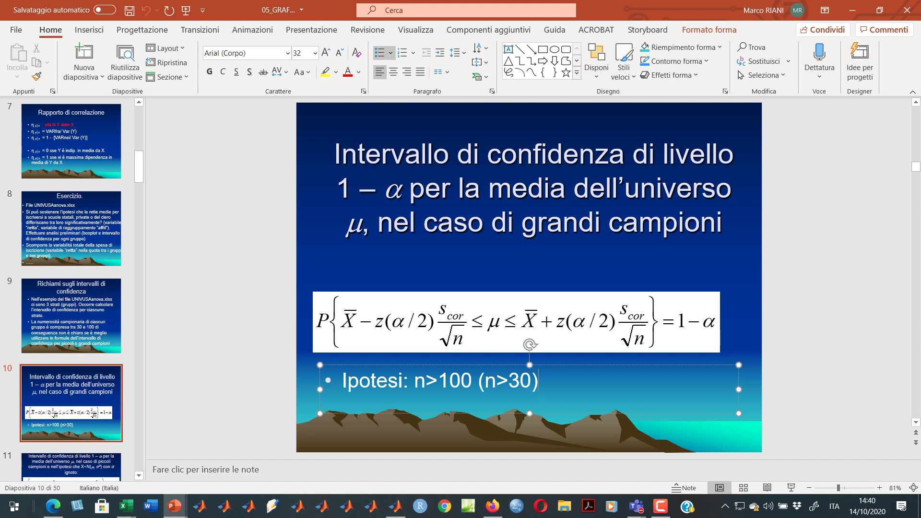
# Return to the UnivUSAanova workbook and highlight the 99% confidence wording of exercise point 4 on the testo sheet.
pyautogui.hotkey('alt', 'Tab')
pyautogui.press('Tab')
pyautogui.press('Tab')
pyautogui.press('Tab')
pyautogui.moveTo(372, 373)
pyautogui.hotkey('shift', 'Tab')
pyautogui.hotkey('shift', 'Tab')
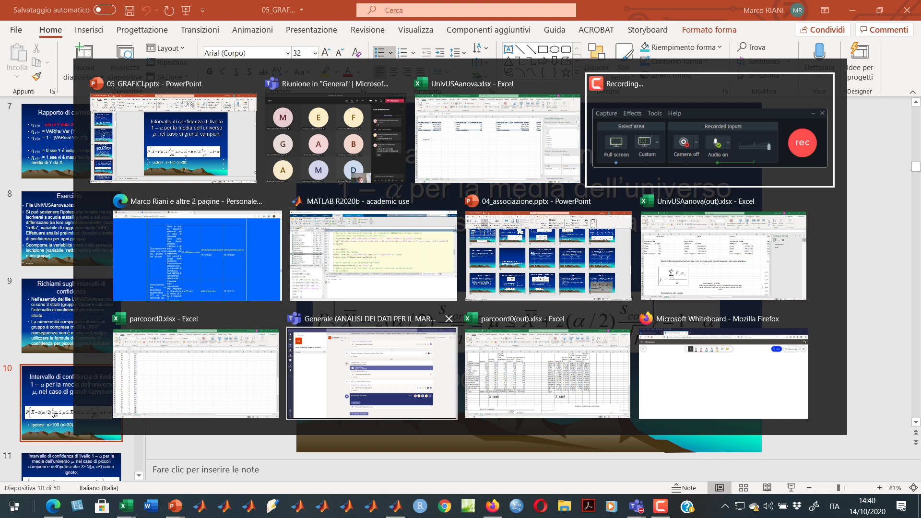
pyautogui.hotkey('ctrl', 'pagedown')
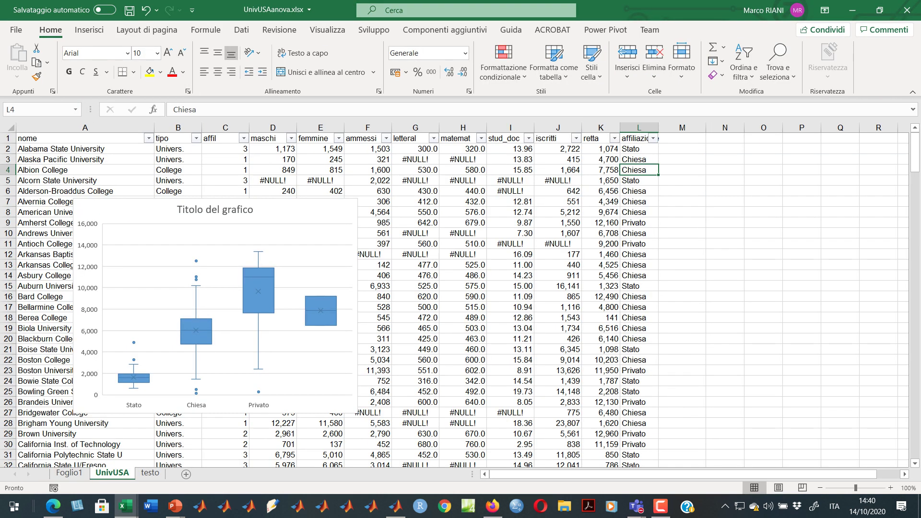
pyautogui.hotkey('ctrl', 'pagedown')
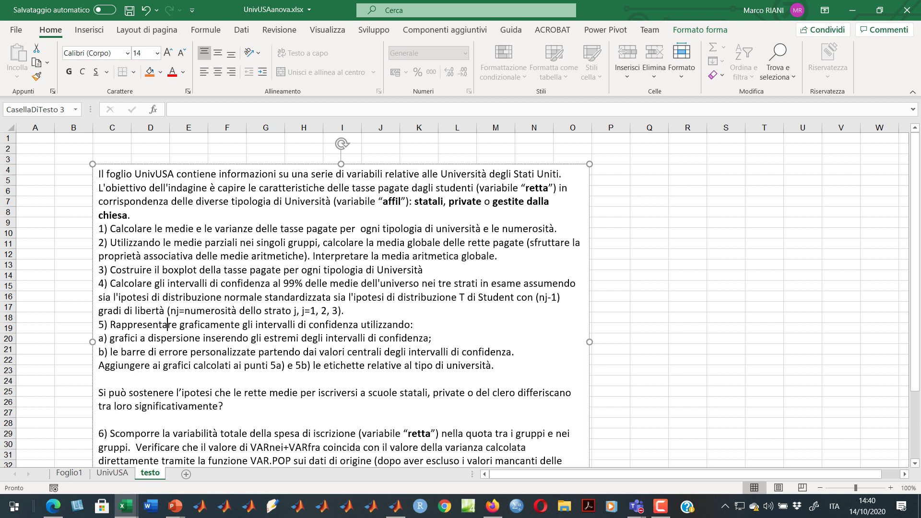
pyautogui.scroll(-3, 455, 292)
pyautogui.scroll(3, 455, 292)
pyautogui.moveTo(273, 284); pyautogui.dragTo(419, 284)
pyautogui.click(375, 284)
pyautogui.moveTo(480, 283); pyautogui.dragTo(220, 283)
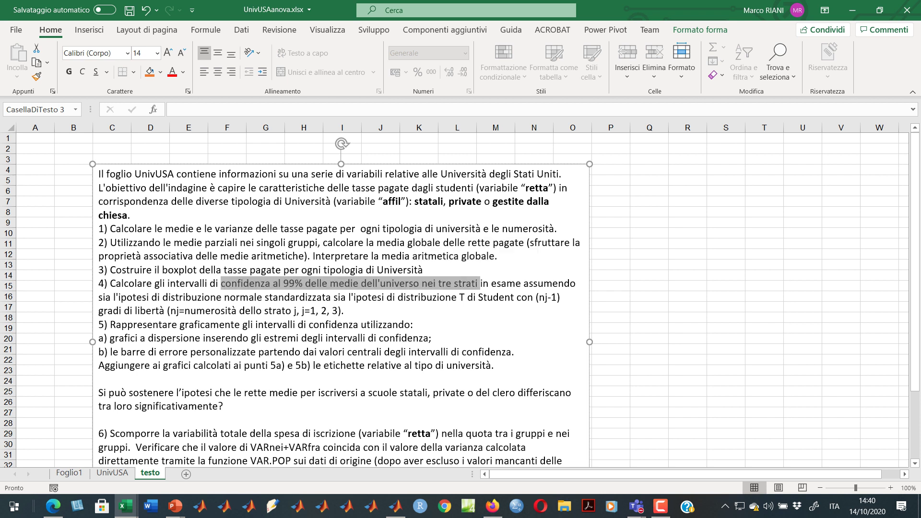
# On Foglio1, enter the label "quantile che lascia alla sua sinistra 0.005" in cell B14.
pyautogui.hotkey('alt', 'Tab')
pyautogui.hotkey('alt', 'shift', 'Tab')
pyautogui.click(112, 473)
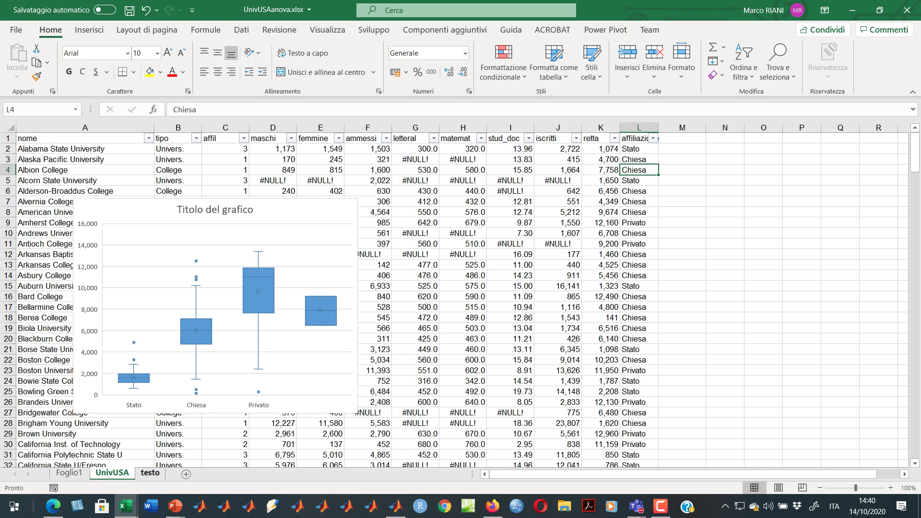
pyautogui.click(150, 472)
pyautogui.click(69, 472)
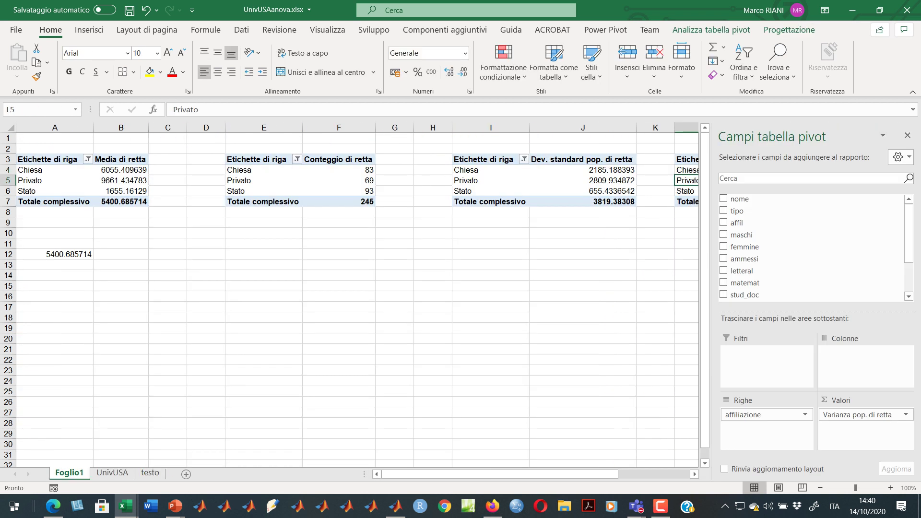
pyautogui.click(55, 275)
pyautogui.click(121, 276)
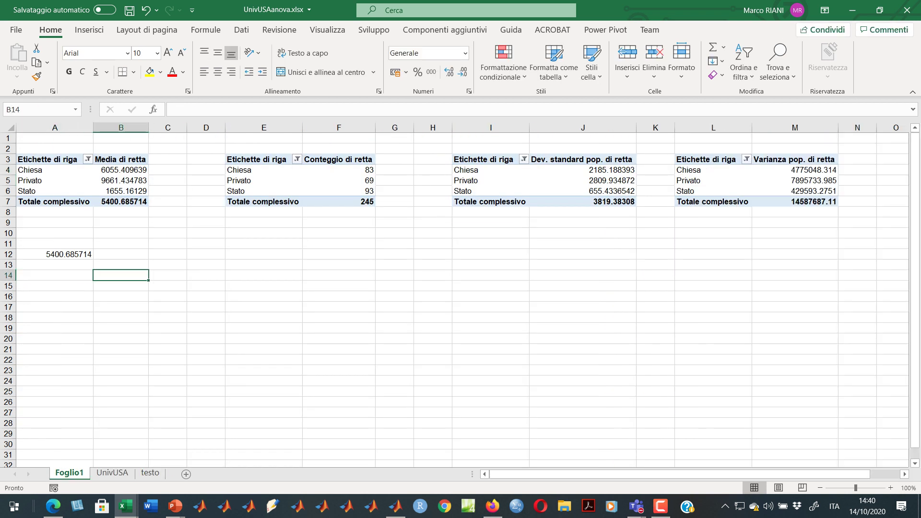
pyautogui.write('quantile c')
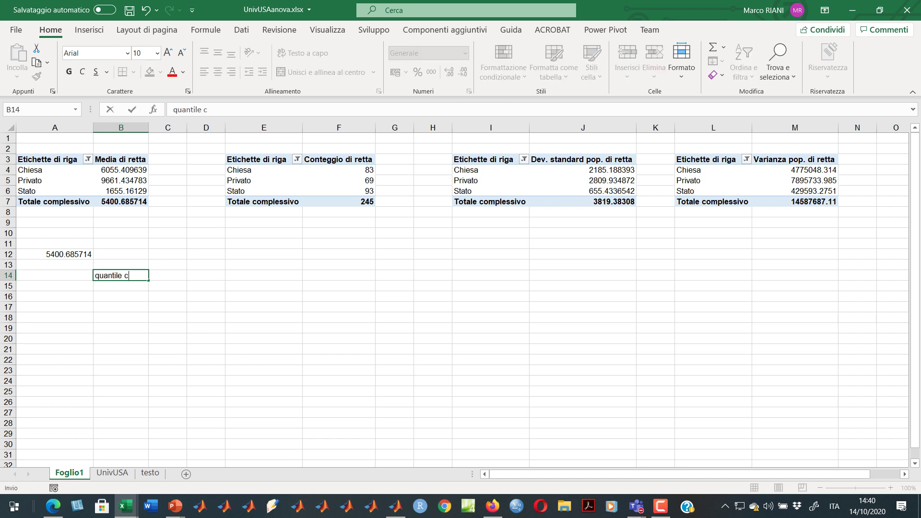
pyautogui.write('he lascia alla sua sinsitra')
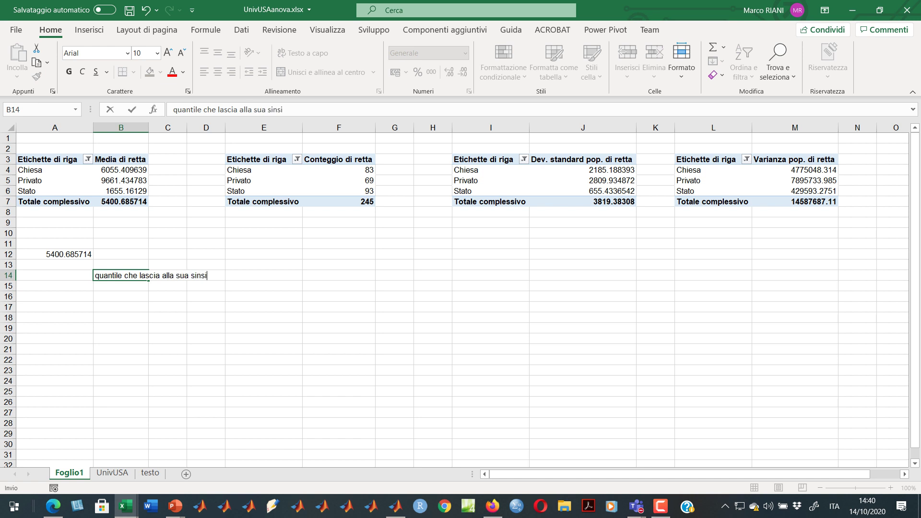
pyautogui.press('BackSpace')
pyautogui.press('BackSpace')
pyautogui.press('BackSpace')
pyautogui.press('BackSpace')
pyautogui.write('tra')
pyautogui.press('BackSpace')
pyautogui.press('BackSpace')
pyautogui.press('BackSpace')
pyautogui.press('BackSpace')
pyautogui.write('istra 0.005')
pyautogui.hotkey('ctrl', 'Return')
pyautogui.press('Return')
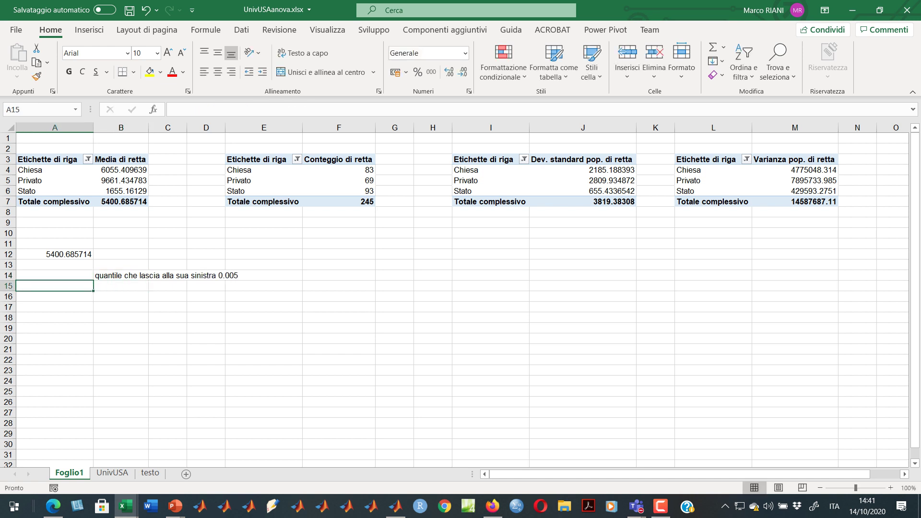
# Check the slide formula again, then compute the standard normal quantile in B15 with =INV.NORM.ST(0.005).
pyautogui.hotkey('alt', 'Tab')
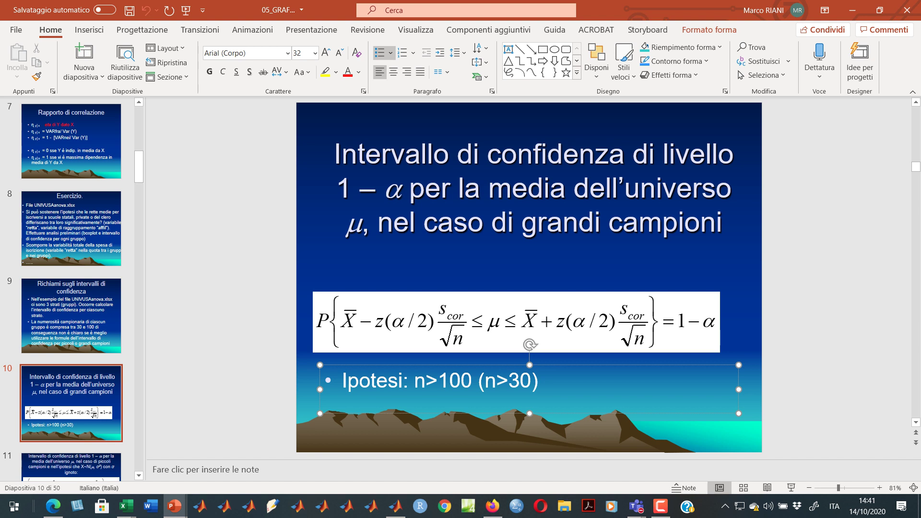
pyautogui.hotkey('alt', 'Tab')
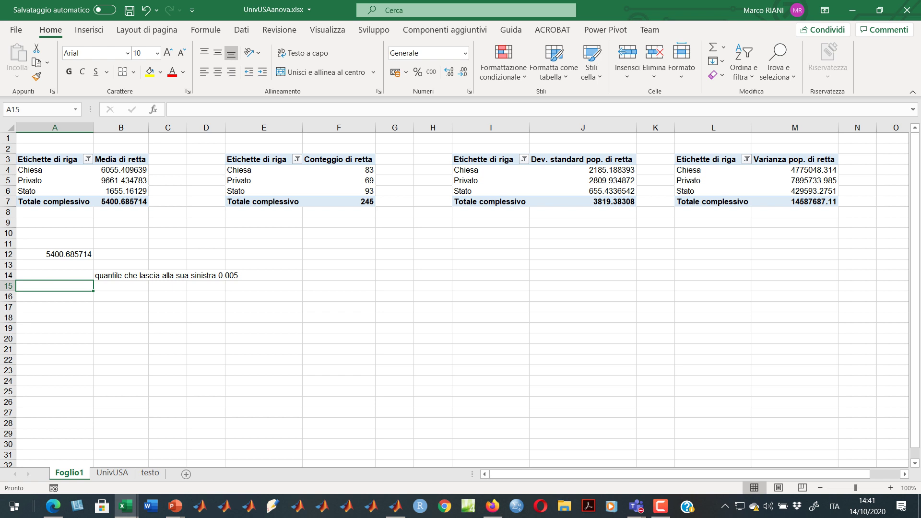
pyautogui.click(120, 286)
pyautogui.write('=inv')
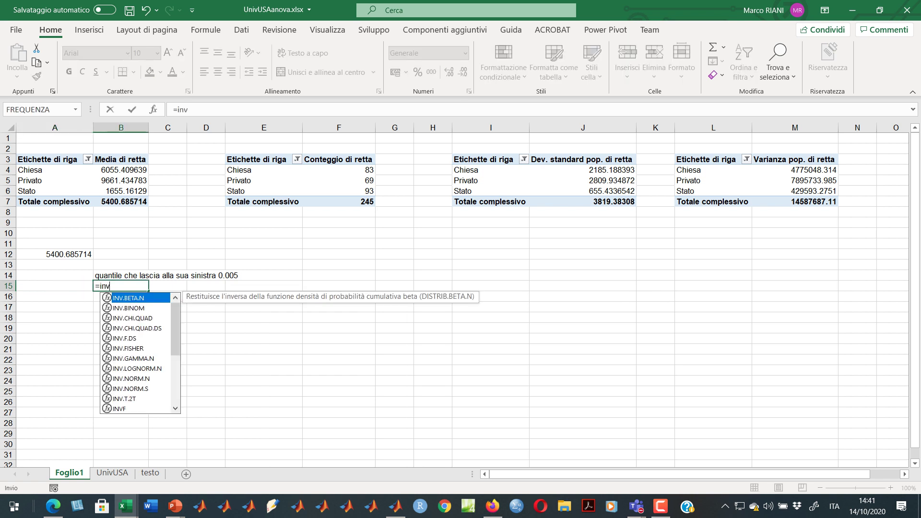
pyautogui.write('.norm')
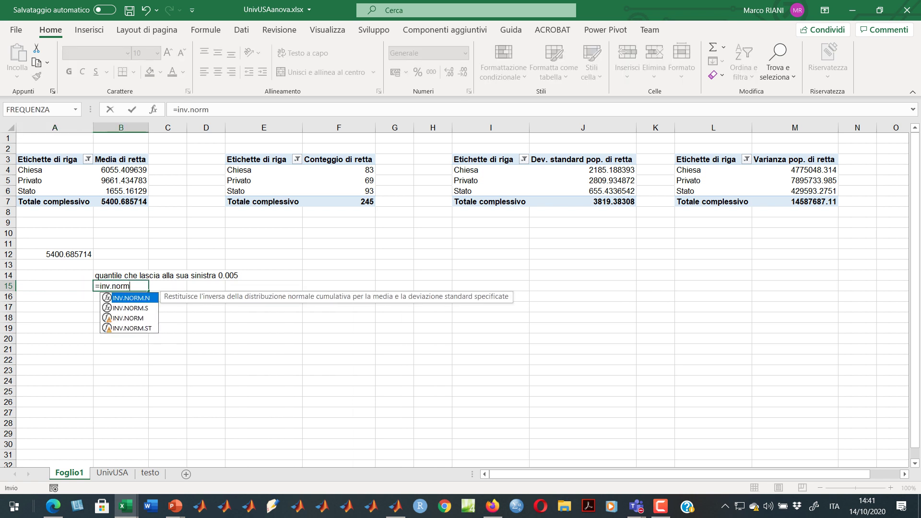
pyautogui.write('.st(')
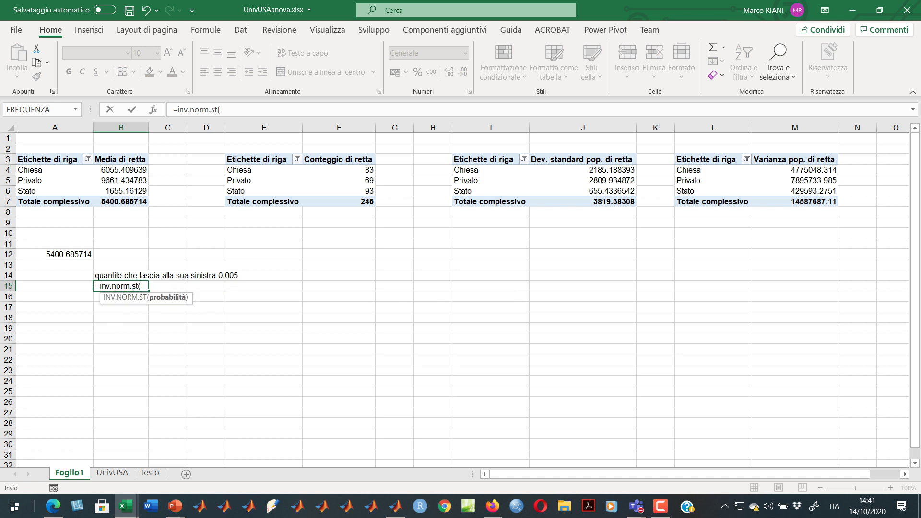
pyautogui.write('0.005)')
pyautogui.press('Return')
pyautogui.press('Up')
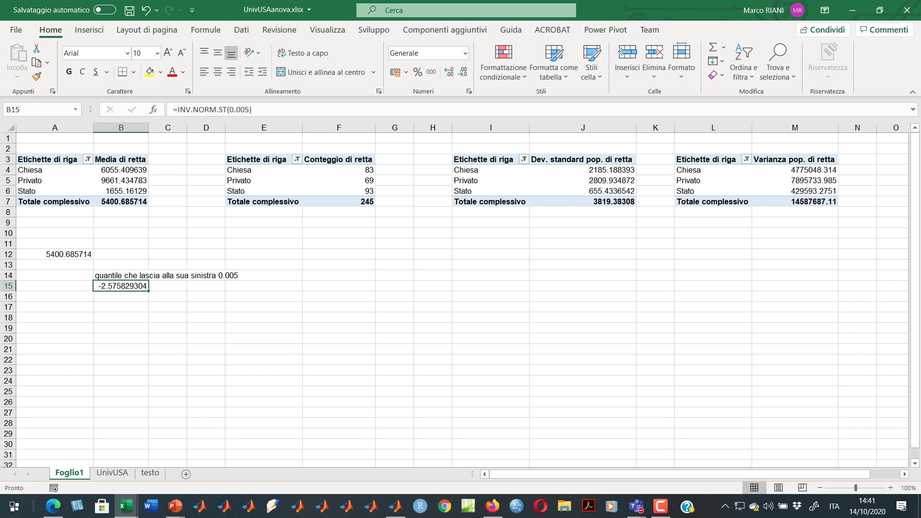
# Enter the label "Estremo inferiore intervallo di confidenza" in cell B17.
pyautogui.click(121, 317)
pyautogui.press('Up')
pyautogui.write('Estremo inferiore in')
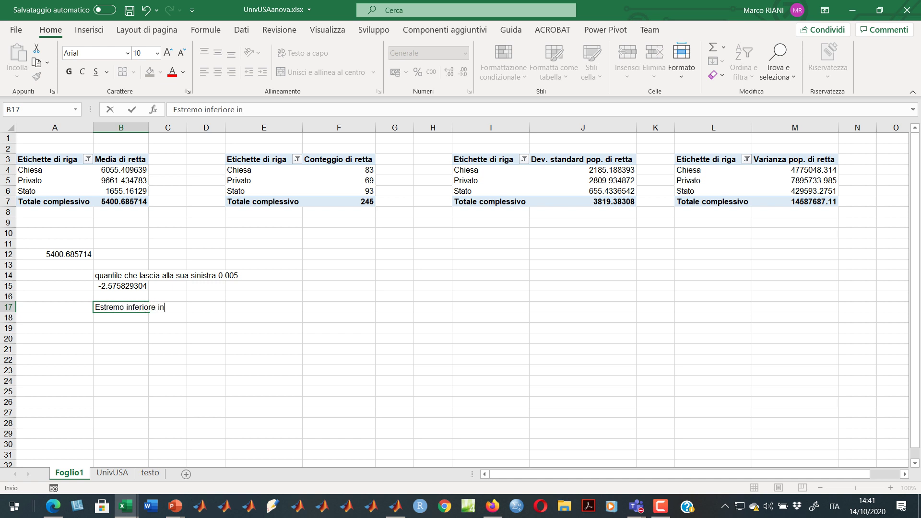
pyautogui.write('tervallo di confidenza')
pyautogui.press('Return')
pyautogui.press('Up')
# Try to build the lower bound formula in F17 from the Chiesa mean in B4.
pyautogui.press('Right')
pyautogui.press('Right')
pyautogui.press('Right')
pyautogui.press('Right')
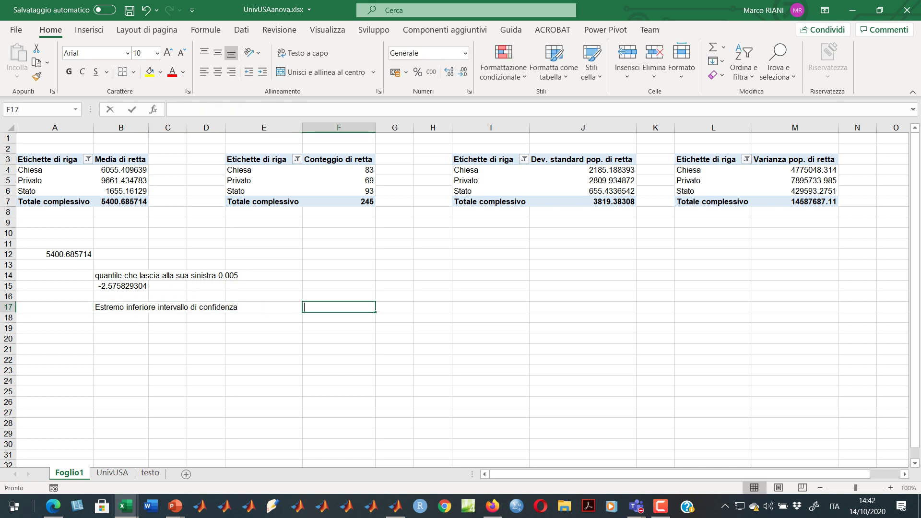
pyautogui.write('=')
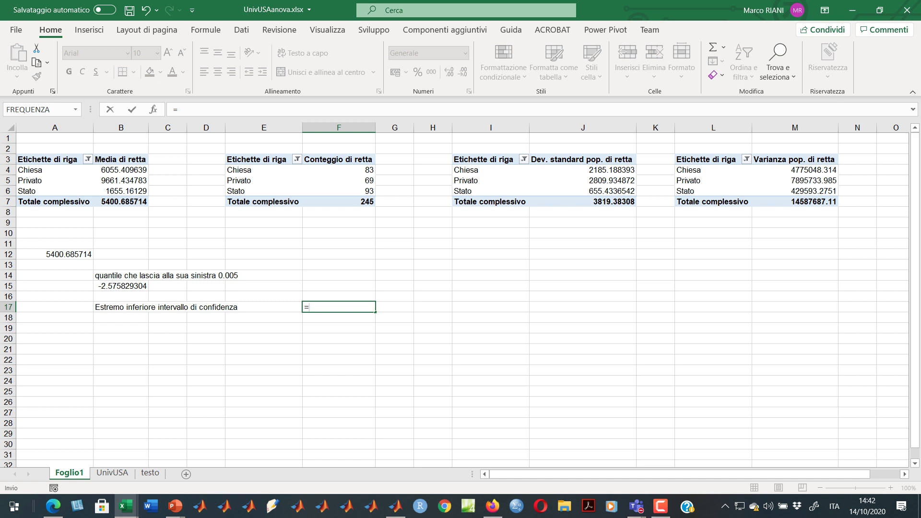
pyautogui.click(121, 171)
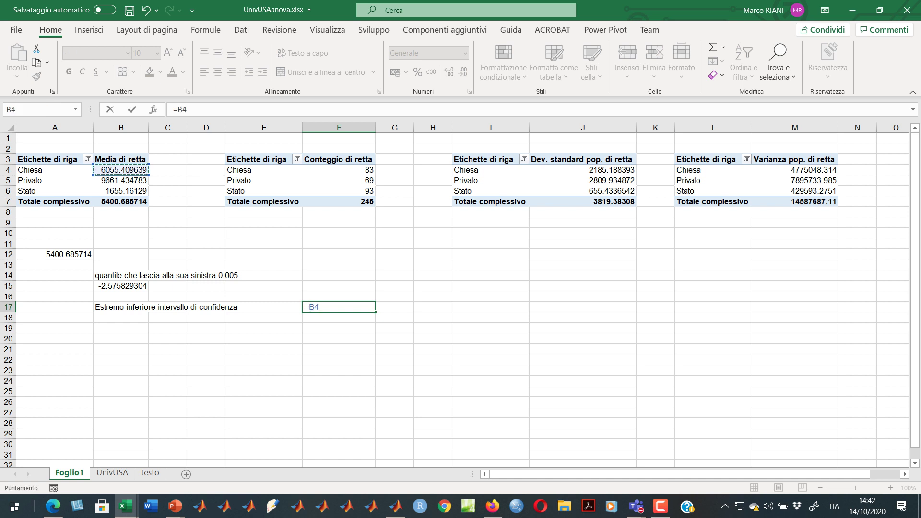
pyautogui.write('-')
pyautogui.click(121, 286)
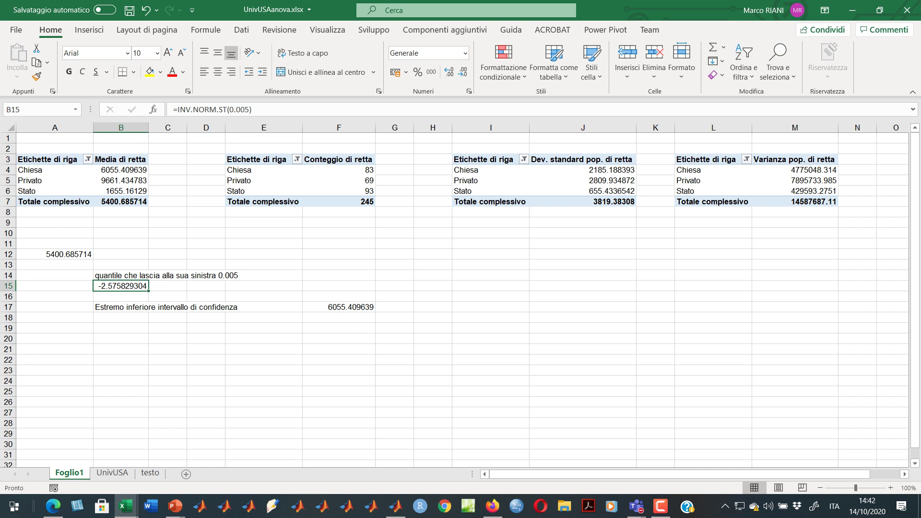
# Restart the lower bound formula in F17 as =B4+B15, checking it against the confidence interval formula on the PowerPoint slide.
pyautogui.click(338, 307)
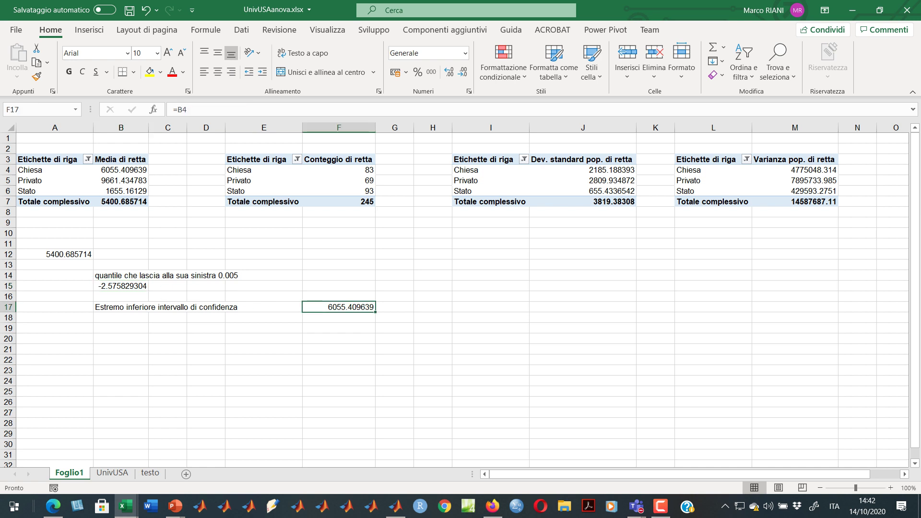
pyautogui.write('=')
pyautogui.click(121, 169)
pyautogui.write('+')
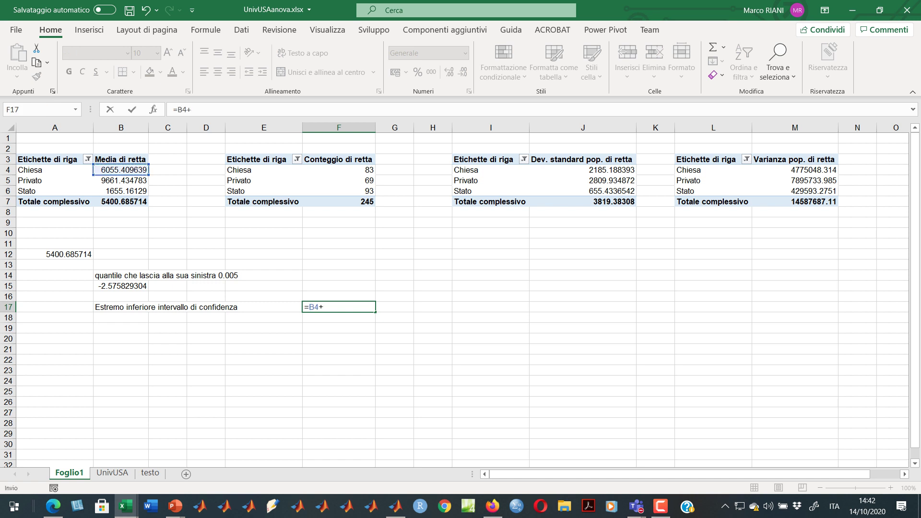
pyautogui.click(121, 287)
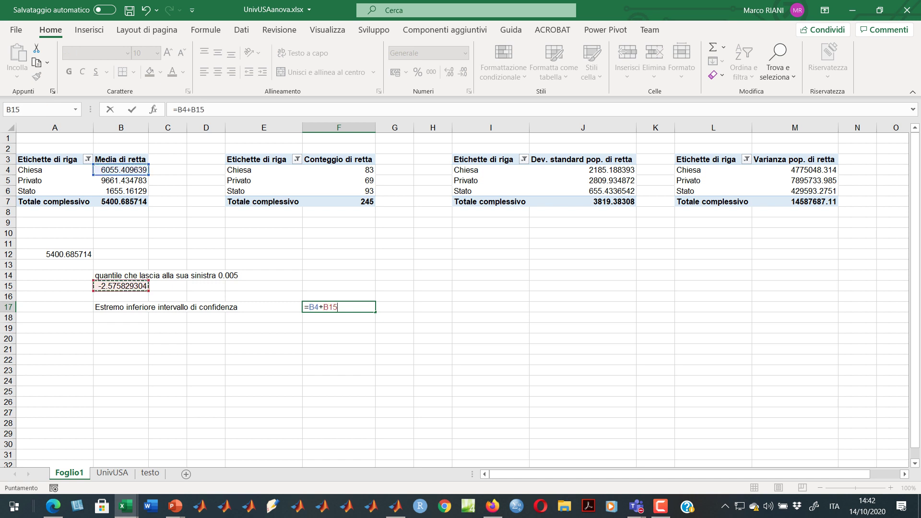
pyautogui.hotkey('alt', 'Tab')
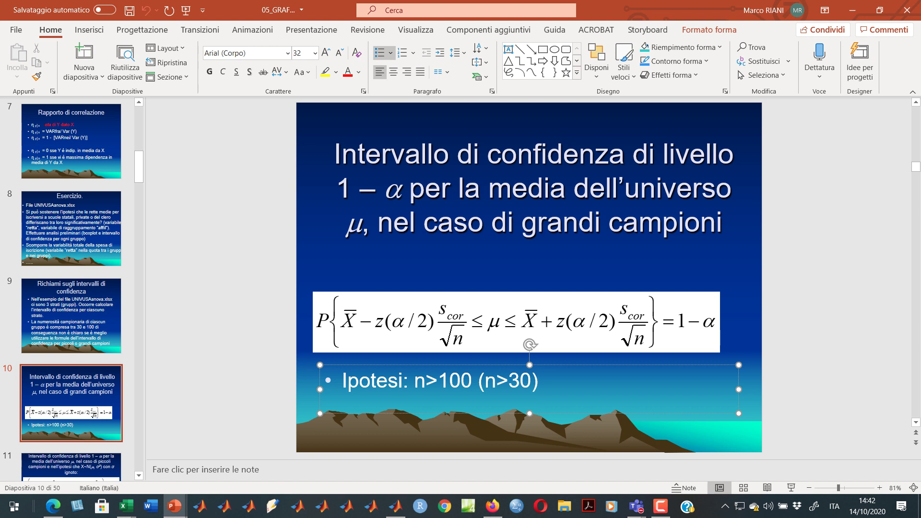
pyautogui.hotkey('alt', 'Tab')
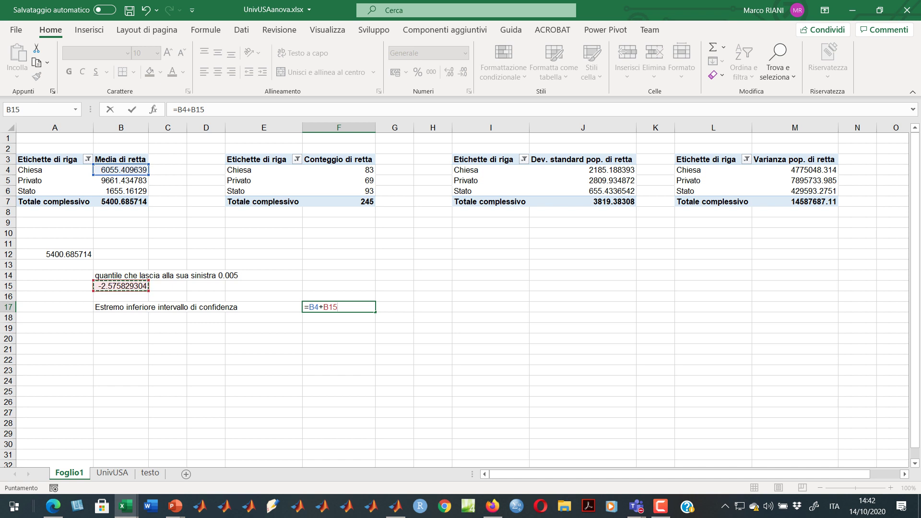
pyautogui.hotkey('alt', 'Tab')
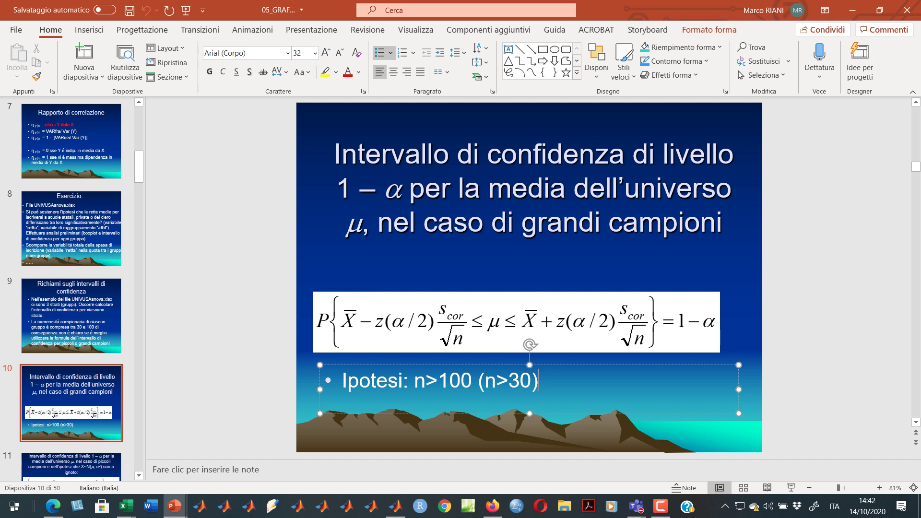
pyautogui.hotkey('alt', 'Tab')
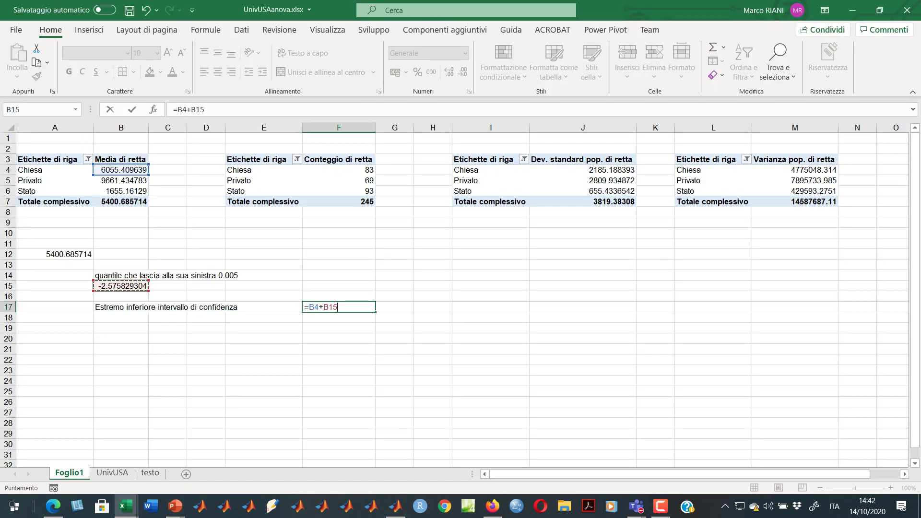
# Extend the F17 formula by multiplying by the Chiesa standard deviation in J4 and dividing by RADQ, checking the slide formula.
pyautogui.write('*')
pyautogui.click(583, 170)
pyautogui.write('/')
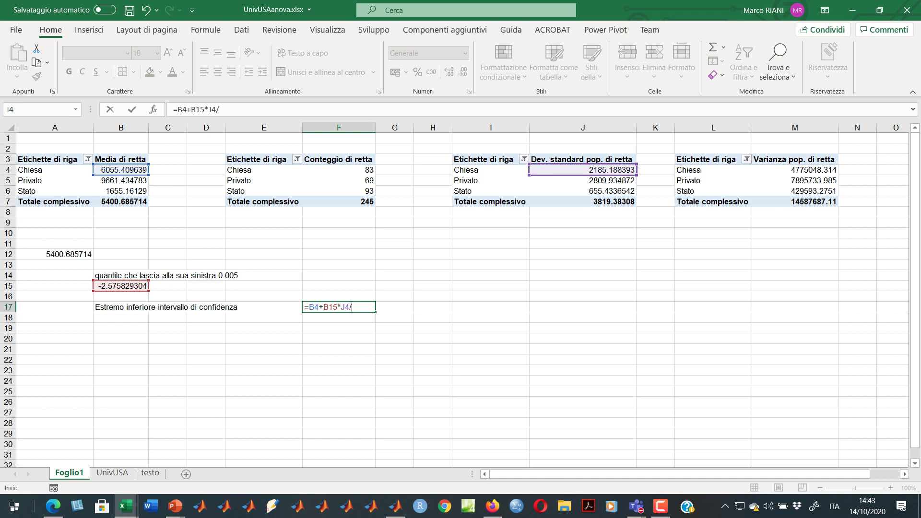
pyautogui.hotkey('alt', 'Tab')
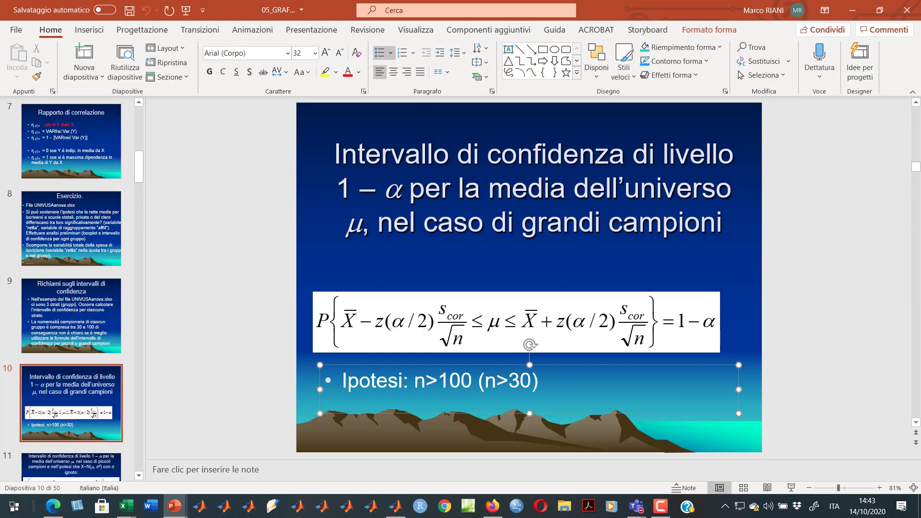
pyautogui.hotkey('alt', 'Tab')
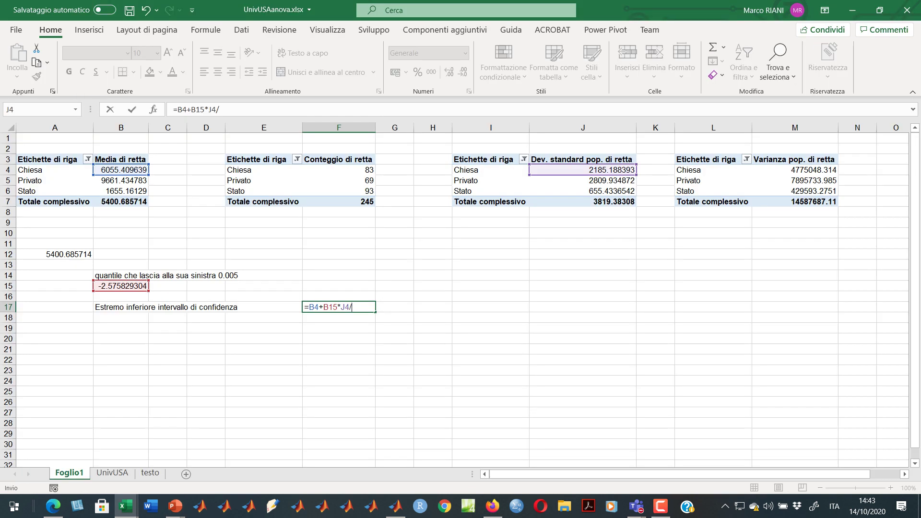
pyautogui.write('radq(')
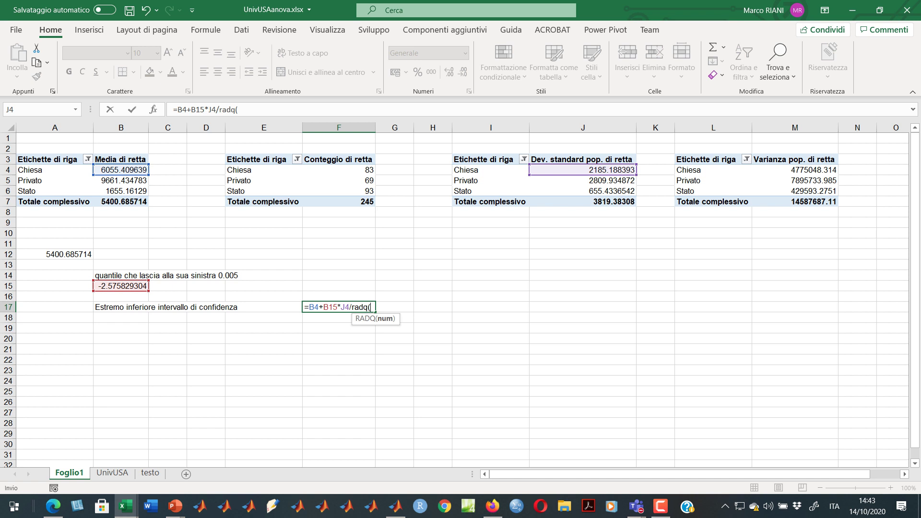
# Check the meeting chat for replies on the sample size and complete the F17 formula as =B4+B15*J4/RADQ(F4).
pyautogui.hotkey('alt', 'Tab')
pyautogui.hotkey('alt', 'Tab')
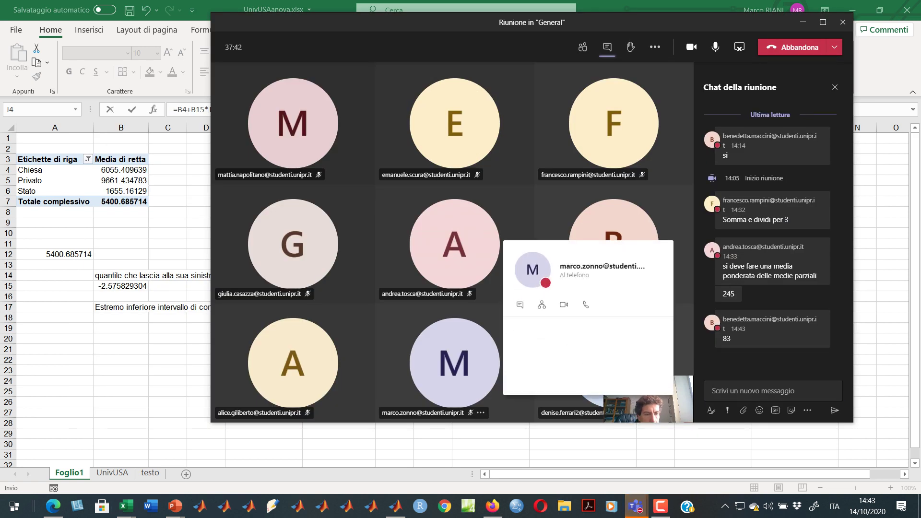
pyautogui.hotkey('alt', 'Tab')
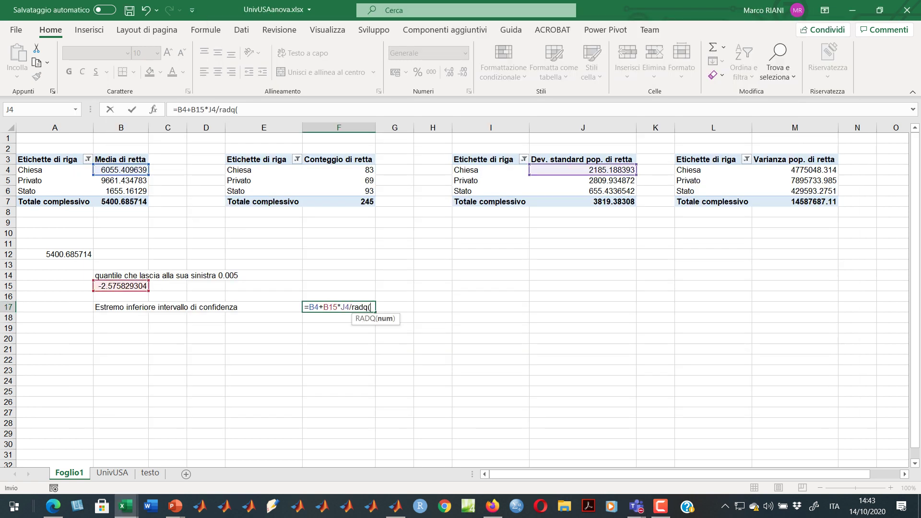
pyautogui.click(338, 169)
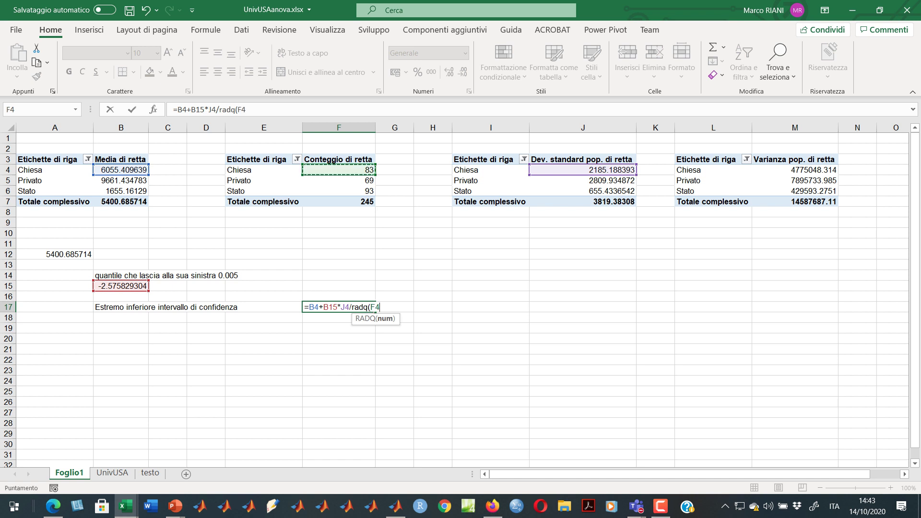
pyautogui.hotkey('alt', 'Tab')
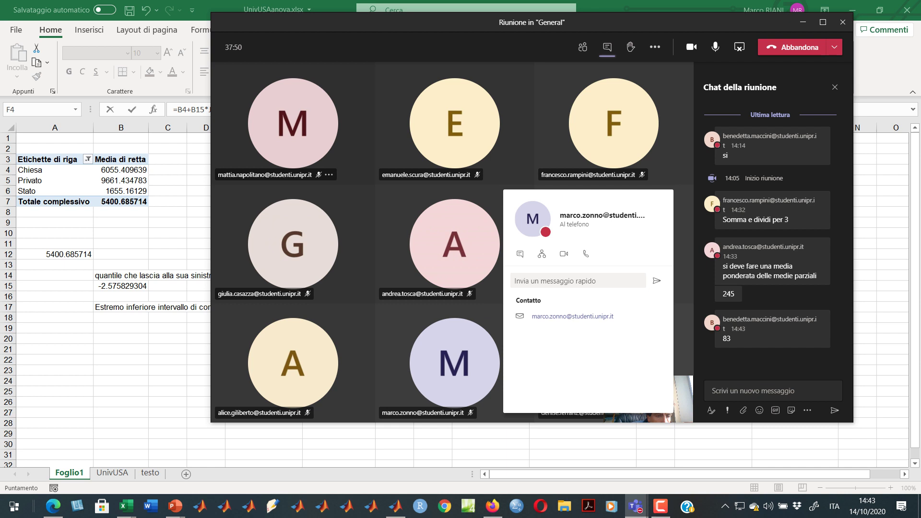
pyautogui.hotkey('alt', 'Tab')
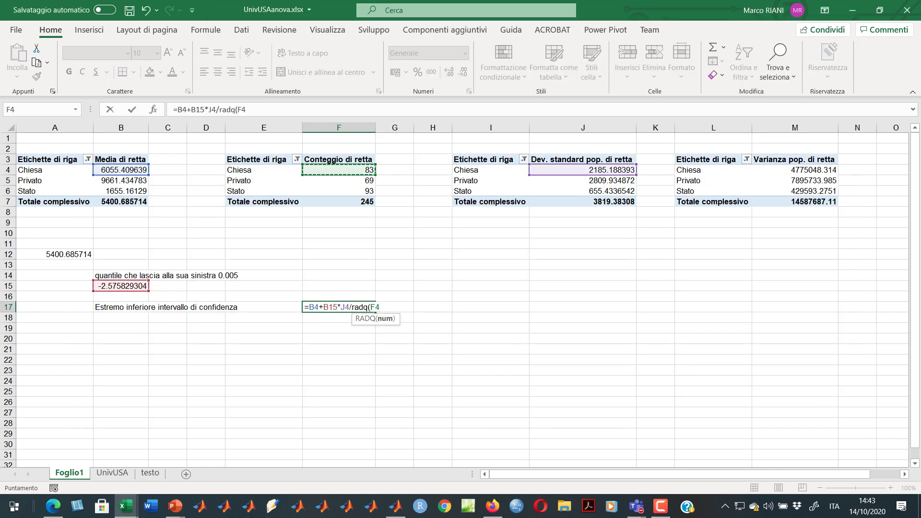
pyautogui.write(')')
pyautogui.hotkey('ctrl', 'Return')
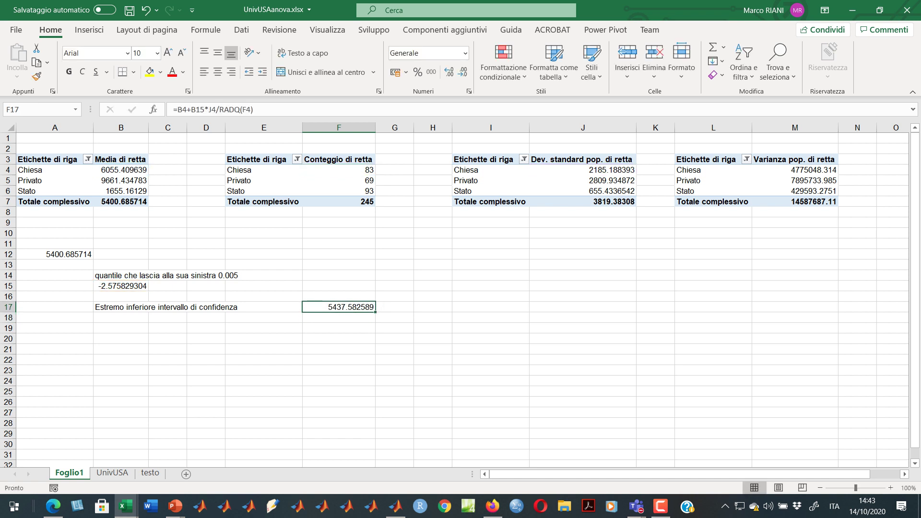
# Change the standard deviation pivot table to summarise retta by Dev. standard instead of Dev. standard pop.
pyautogui.click(586, 169)
pyautogui.rightClick(586, 170)
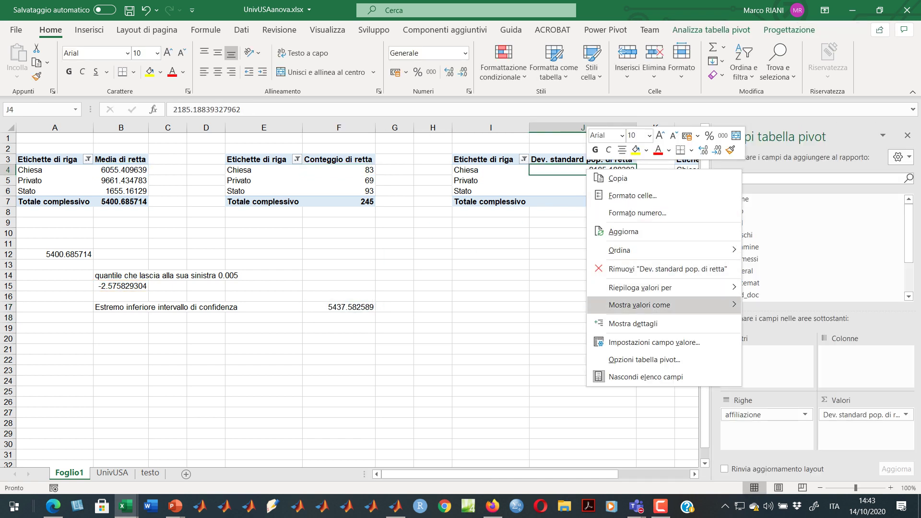
pyautogui.moveTo(672, 287)
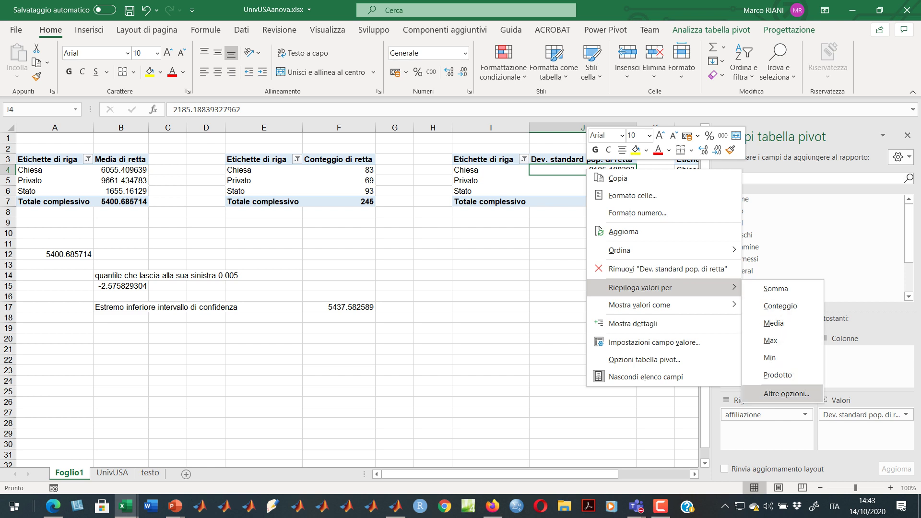
pyautogui.click(787, 393)
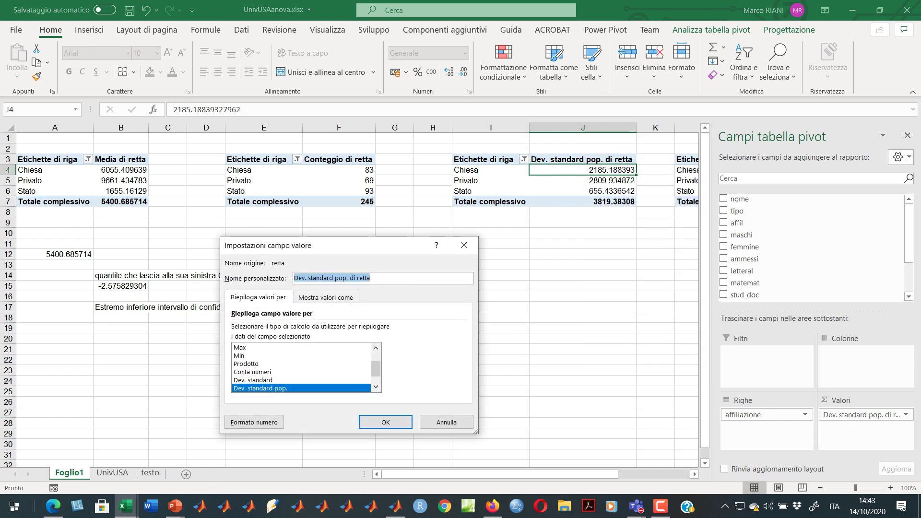
pyautogui.click(253, 380)
pyautogui.click(386, 422)
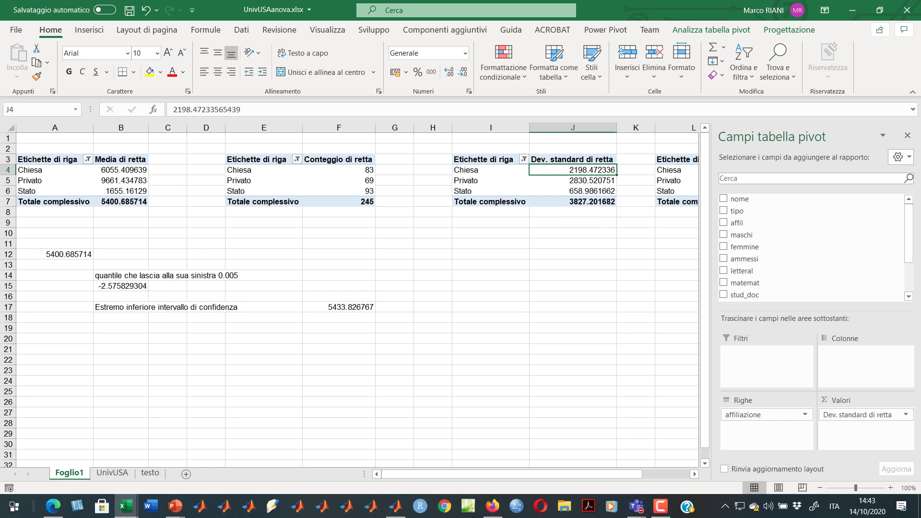
# Copy the lower bound formula text from F17 into G17 with its cell references unchanged.
pyautogui.click(338, 307)
pyautogui.press('F2')
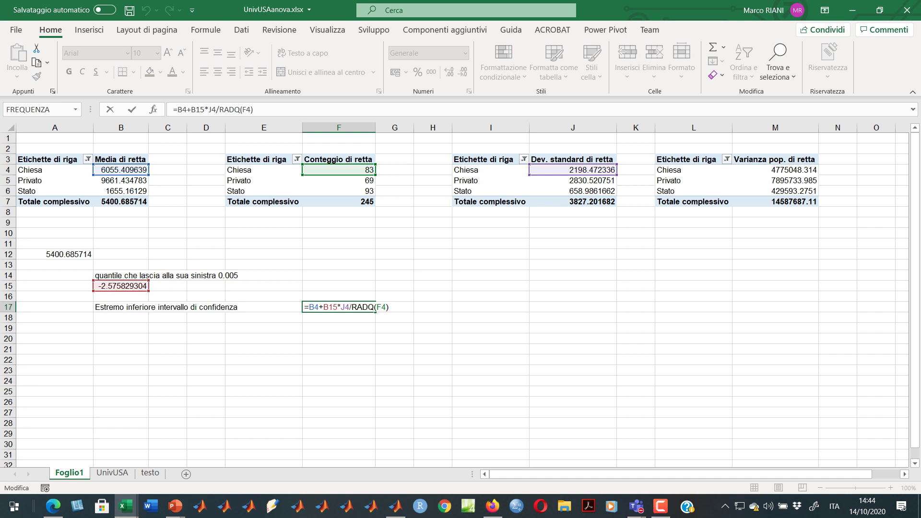
pyautogui.press('Escape')
pyautogui.moveTo(259, 110); pyautogui.dragTo(173, 109)
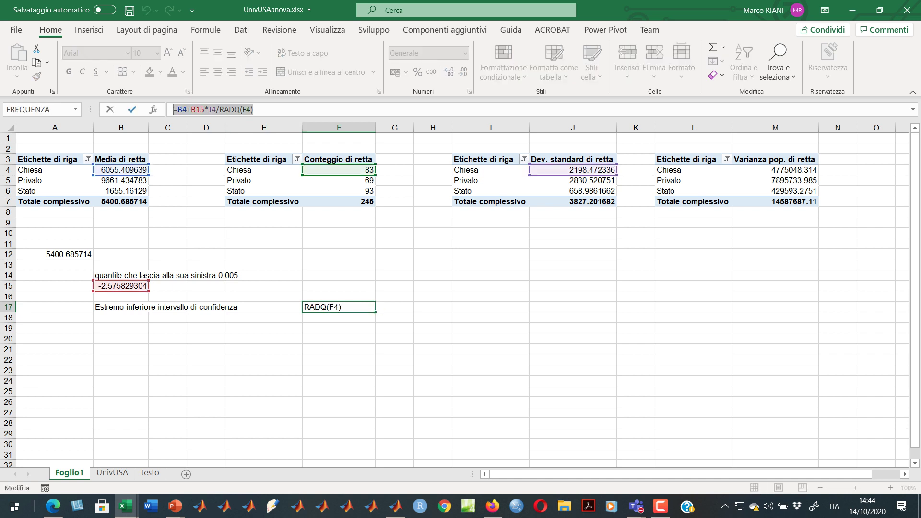
pyautogui.hotkey('ctrl', 'c')
pyautogui.press('Escape')
pyautogui.click(394, 307)
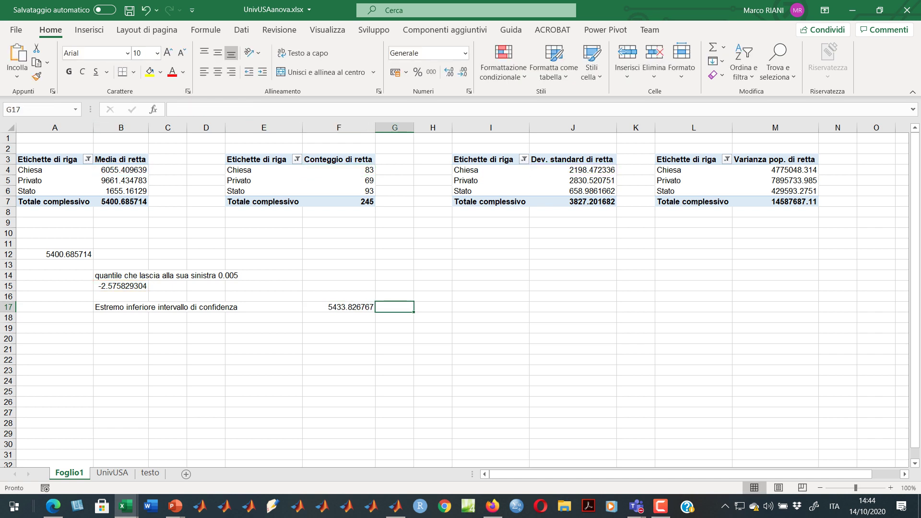
pyautogui.click(262, 109)
pyautogui.hotkey('ctrl', 'v')
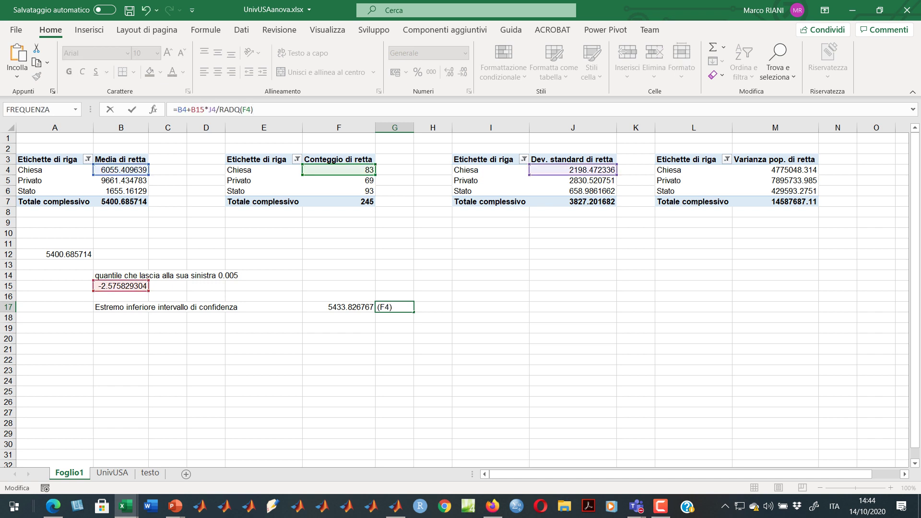
# Replace the plus sign in the G17 formula with a minus to get the upper bound, =B4-B15*J4/RADQ(F4).
pyautogui.click(187, 109)
pyautogui.write('-')
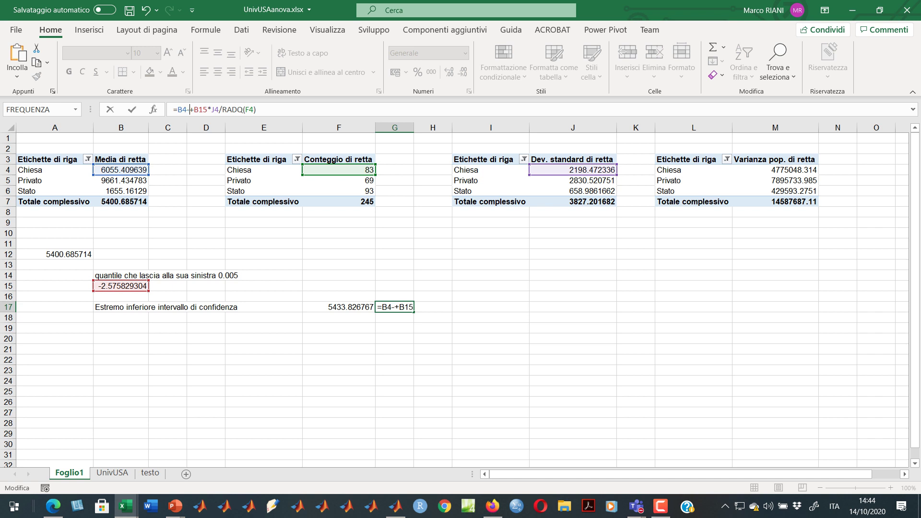
pyautogui.press('Delete')
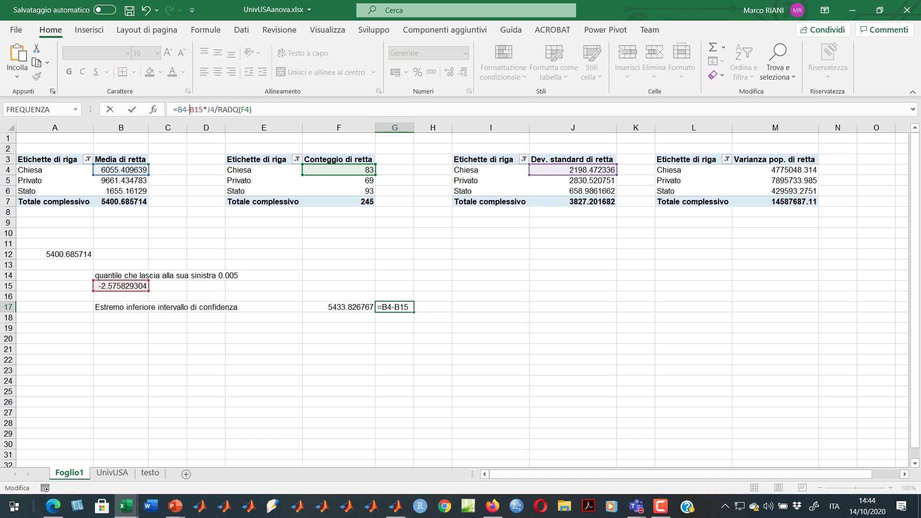
pyautogui.hotkey('ctrl', 'Return')
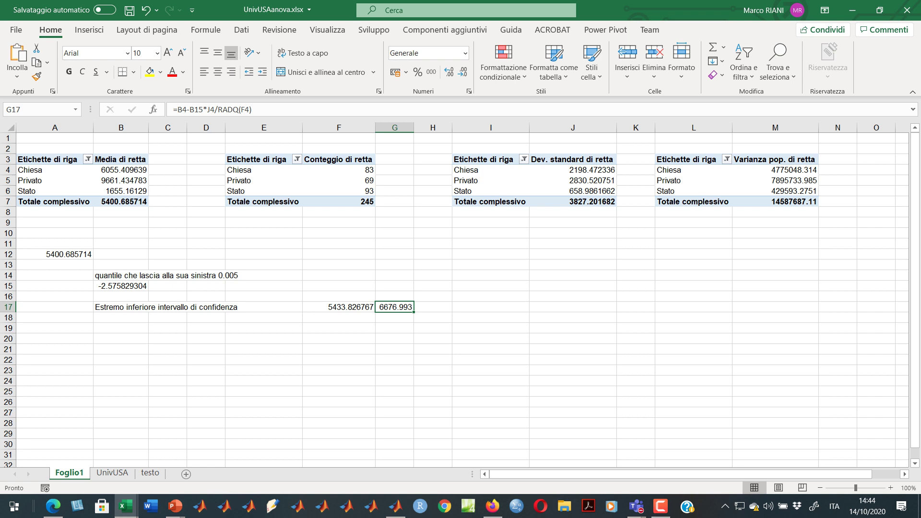
# Widen column G to show the upper bound in full and compare the bounds in F17 and G17.
pyautogui.moveTo(414, 128); pyautogui.dragTo(460, 127)
pyautogui.click(418, 349)
pyautogui.click(417, 307)
pyautogui.click(339, 307)
pyautogui.click(418, 307)
pyautogui.click(339, 307)
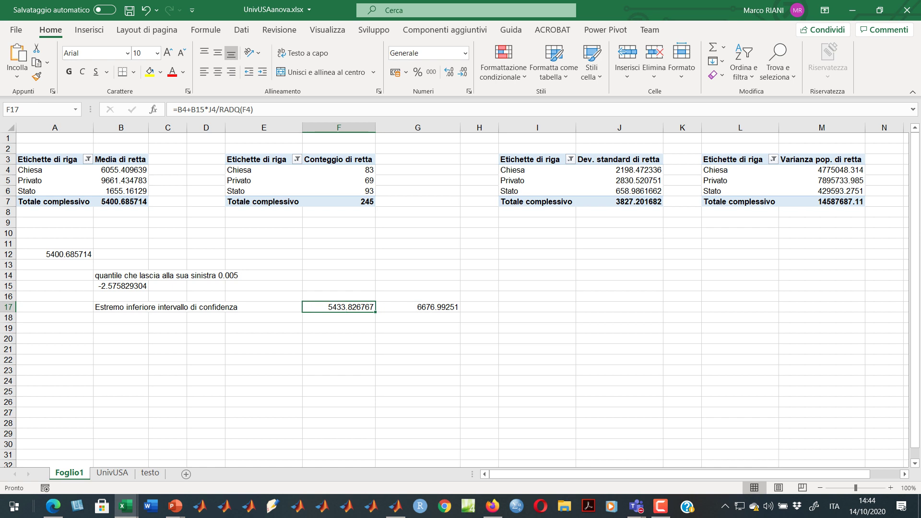
# Fix the row of the quantile reference in the F17 formula, making it =B4+B$15*J4/RADQ(F4).
pyautogui.press('F2')
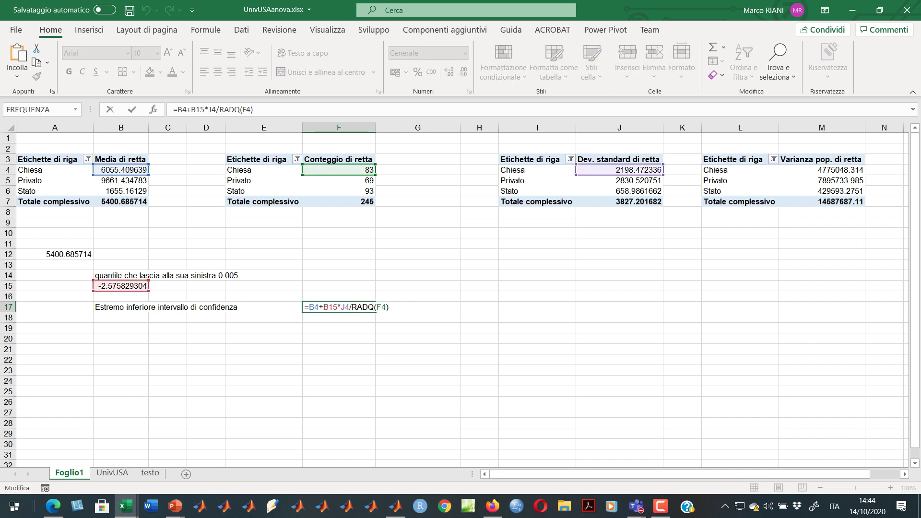
pyautogui.click(196, 110)
pyautogui.write('$')
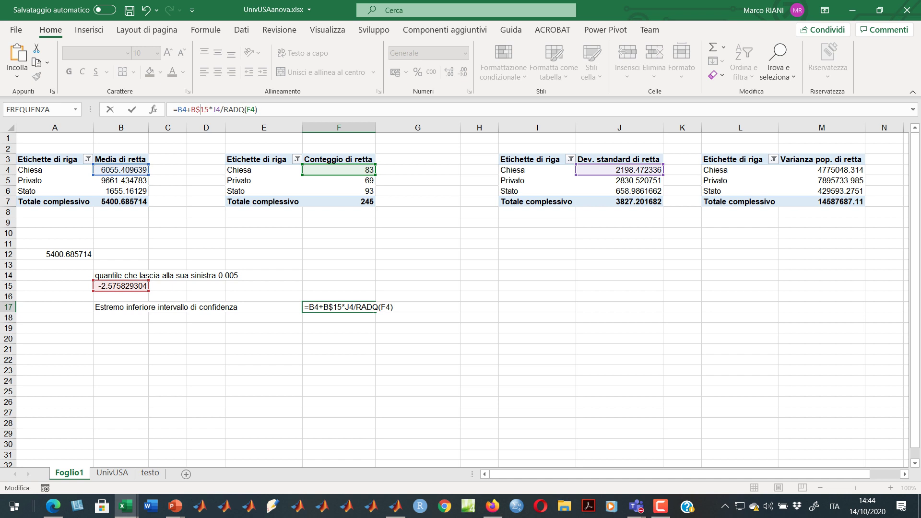
pyautogui.click(256, 109)
pyautogui.hotkey('ctrl', 'Return')
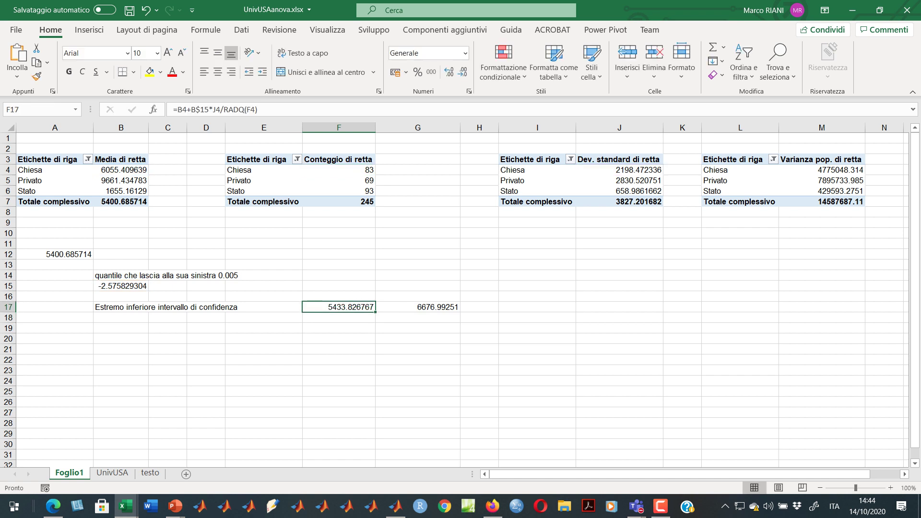
# Fix the quantile row in the G17 formula, making it =B4-B$15*J4/RADQ(F4), and fill F17:G17 down to row 19.
pyautogui.press('F2')
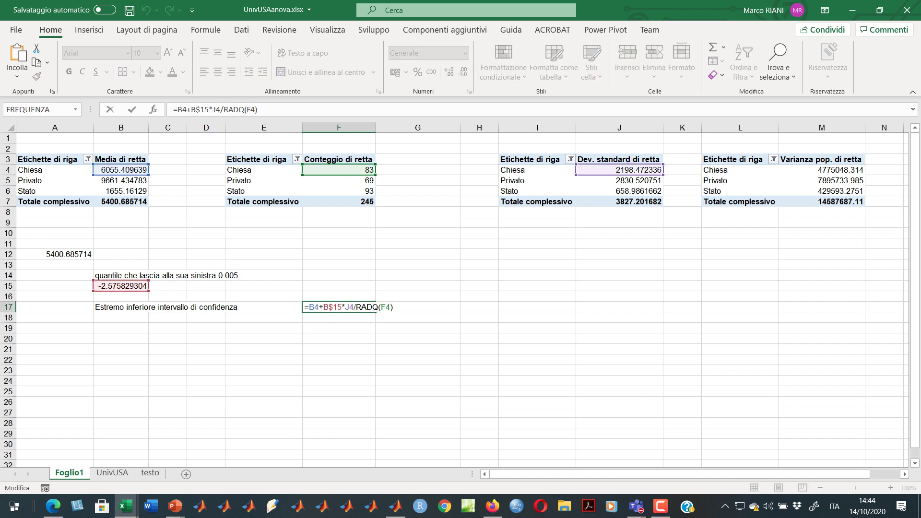
pyautogui.press('Escape')
pyautogui.press('Right')
pyautogui.press('F2')
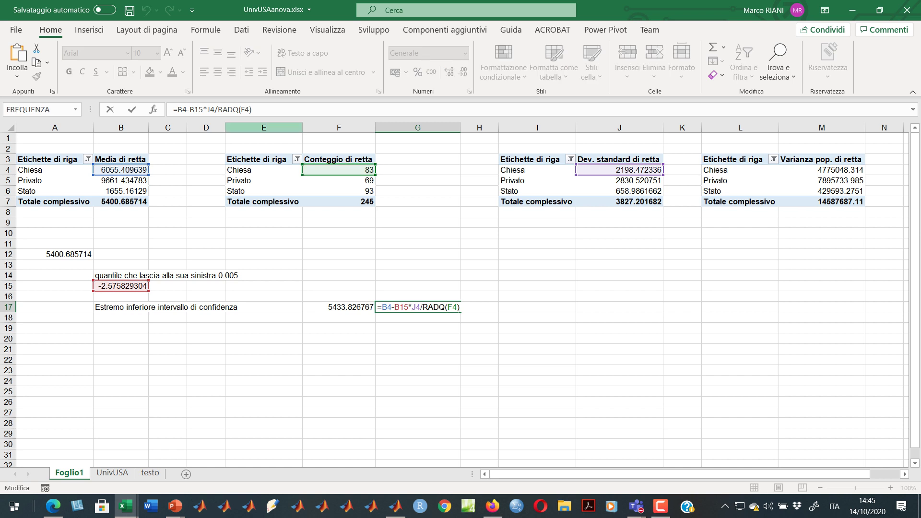
pyautogui.click(182, 109)
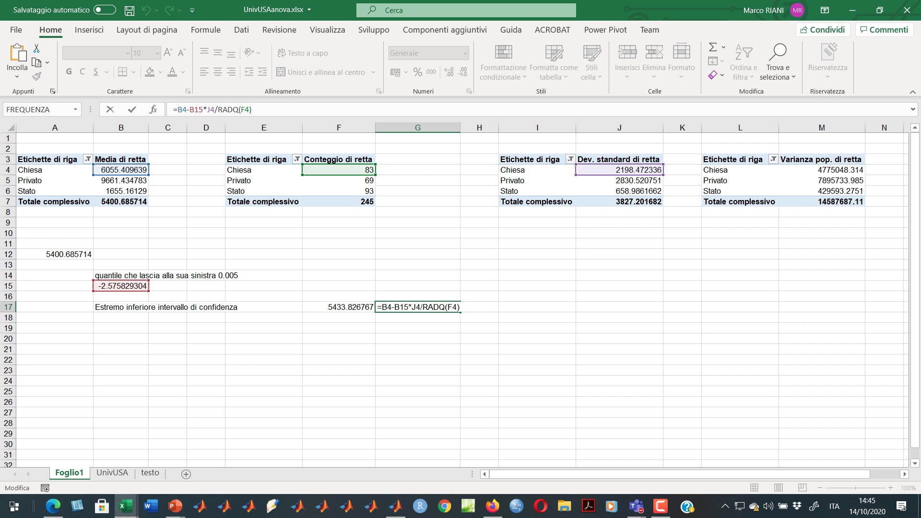
pyautogui.write('$')
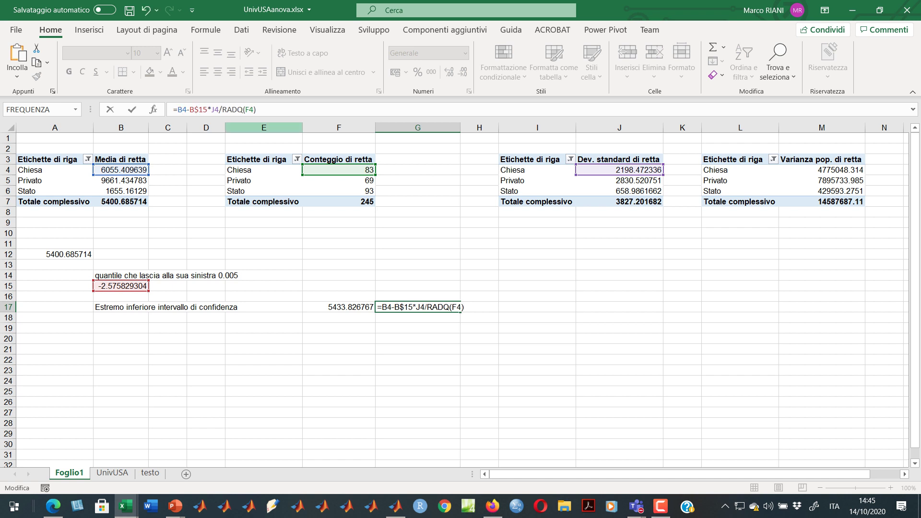
pyautogui.hotkey('ctrl', 'Return')
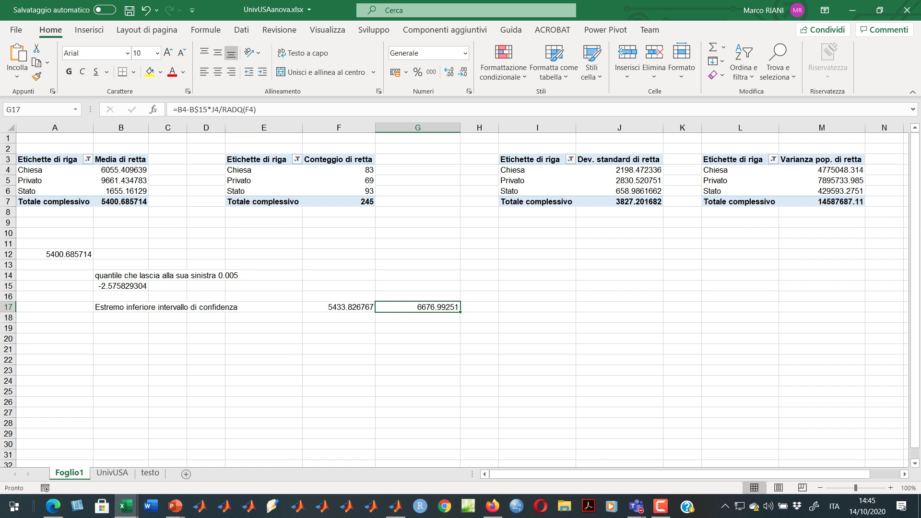
pyautogui.moveTo(338, 307); pyautogui.dragTo(460, 329)
pyautogui.click(417, 349)
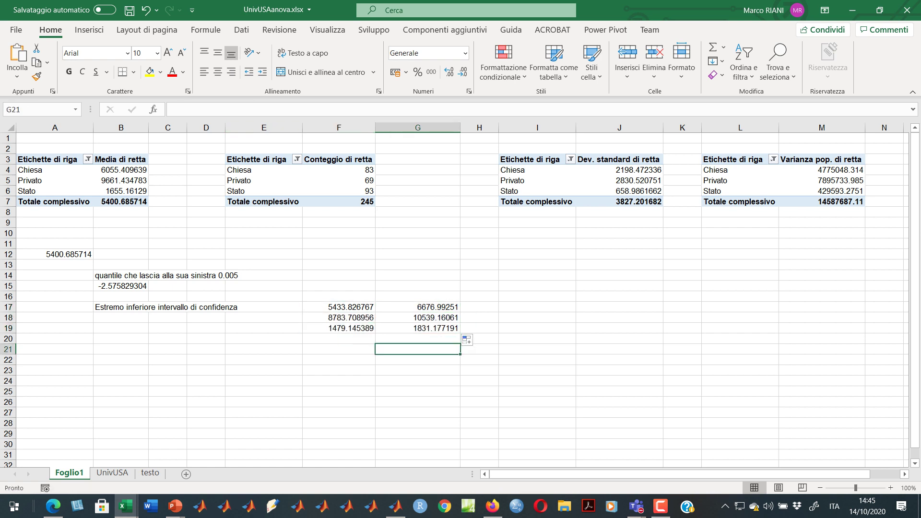
# Try to label the interval rows by copying the affiliation names and means from A4:B6 into E17:F19.
pyautogui.moveTo(55, 170); pyautogui.dragTo(121, 191)
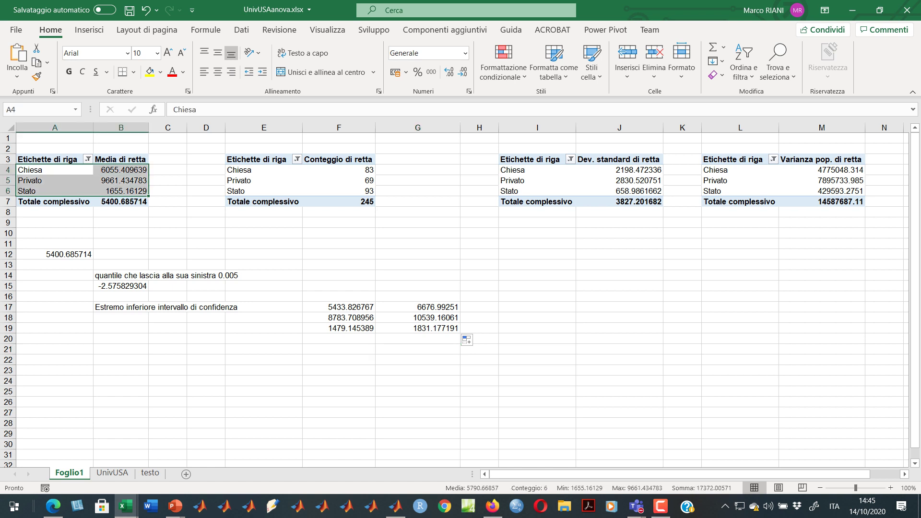
pyautogui.hotkey('ctrl', 'c')
pyautogui.click(264, 306)
pyautogui.hotkey('ctrl', 'v')
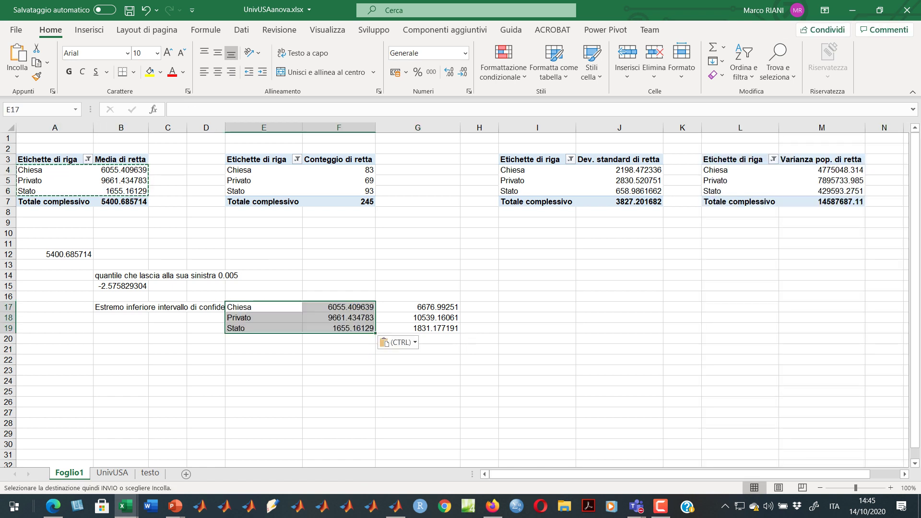
pyautogui.click(264, 338)
pyautogui.moveTo(264, 307); pyautogui.dragTo(264, 328)
pyautogui.click(263, 317)
pyautogui.moveTo(338, 307); pyautogui.dragTo(458, 308)
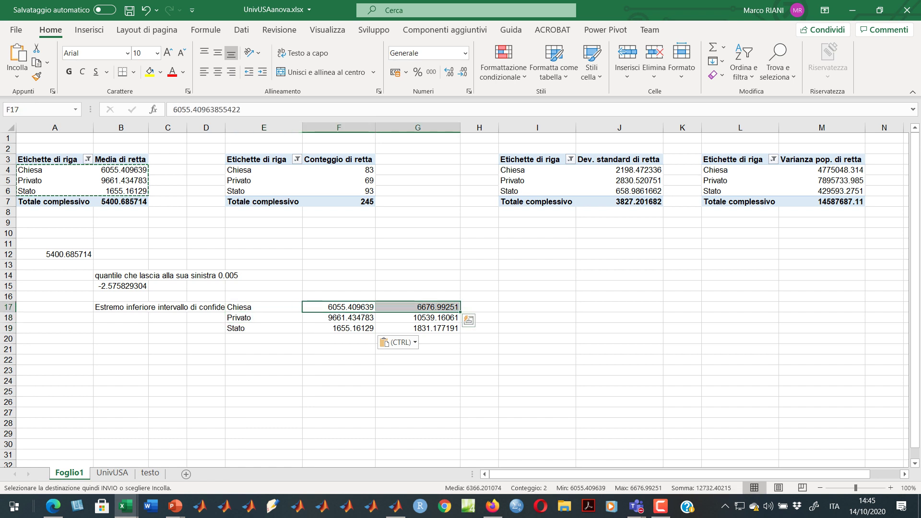
pyautogui.moveTo(338, 318); pyautogui.dragTo(458, 318)
pyautogui.moveTo(338, 328); pyautogui.dragTo(432, 328)
pyautogui.click(417, 317)
# Enter the column headers CIinf in F16 and CIsup in G16 above the interval bounds.
pyautogui.click(339, 296)
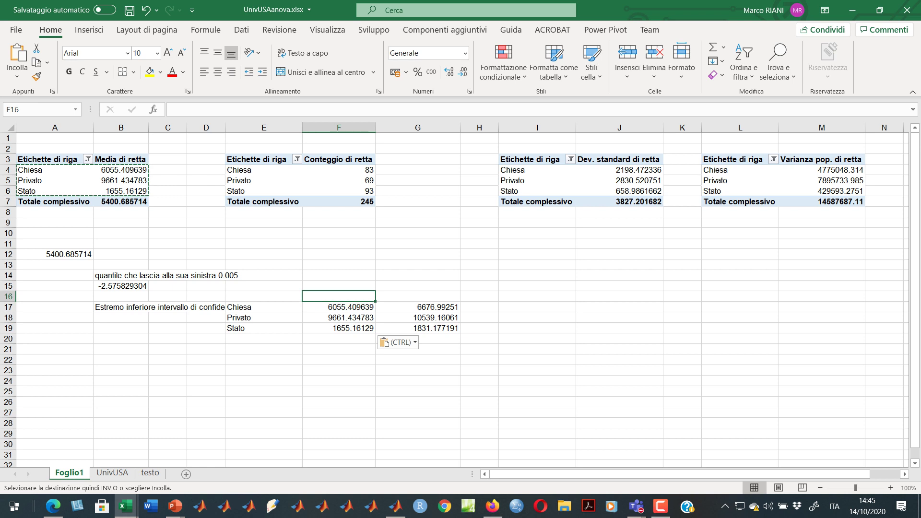
pyautogui.write('E')
pyautogui.press('BackSpace')
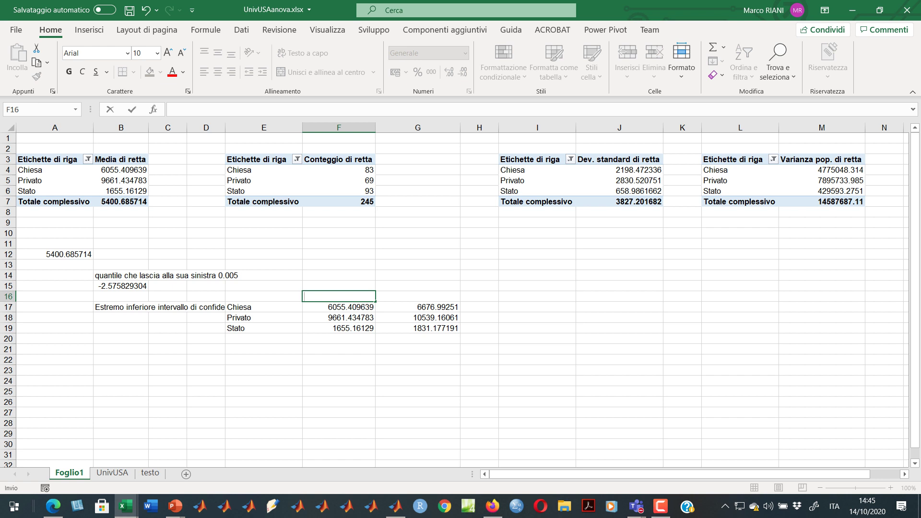
pyautogui.write('CIinf')
pyautogui.press('Return')
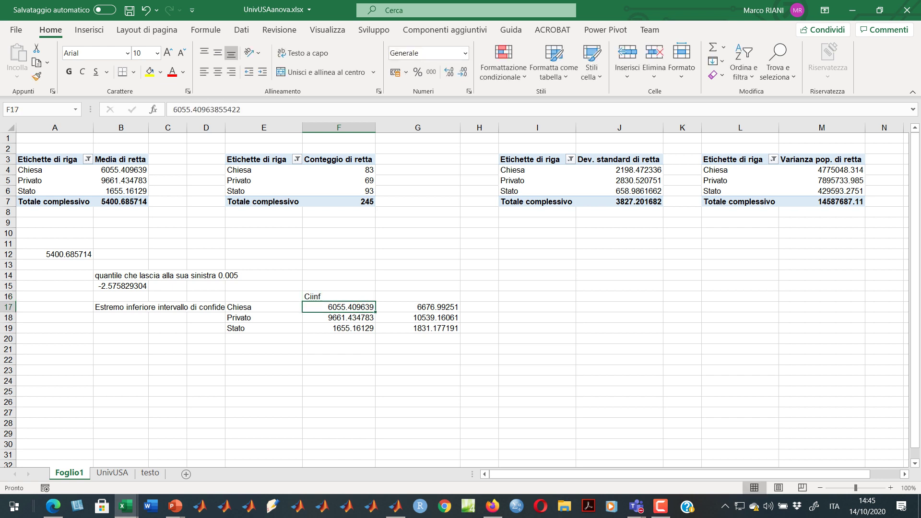
pyautogui.press('Up')
pyautogui.press('Right')
pyautogui.write('CIsup')
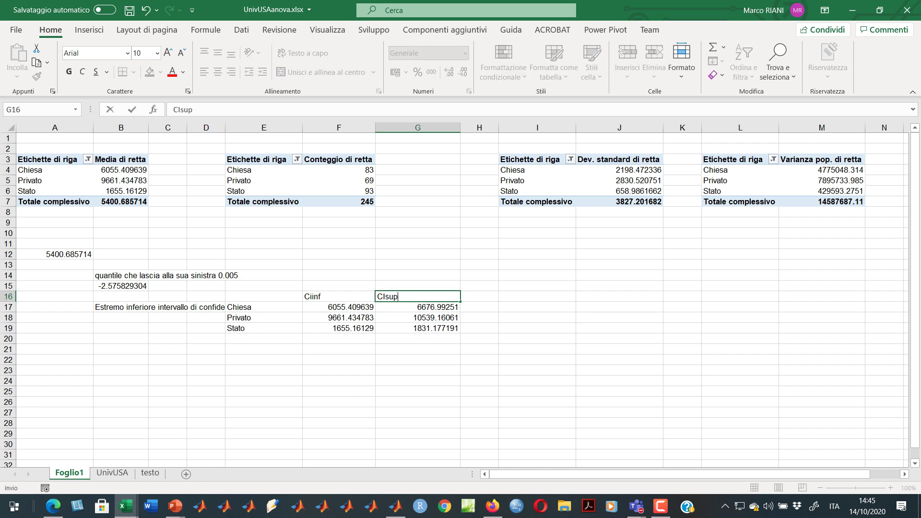
pyautogui.press('Return')
pyautogui.press('Left')
pyautogui.press('Right')
pyautogui.press('Left')
pyautogui.press('Right')
pyautogui.press('Left')
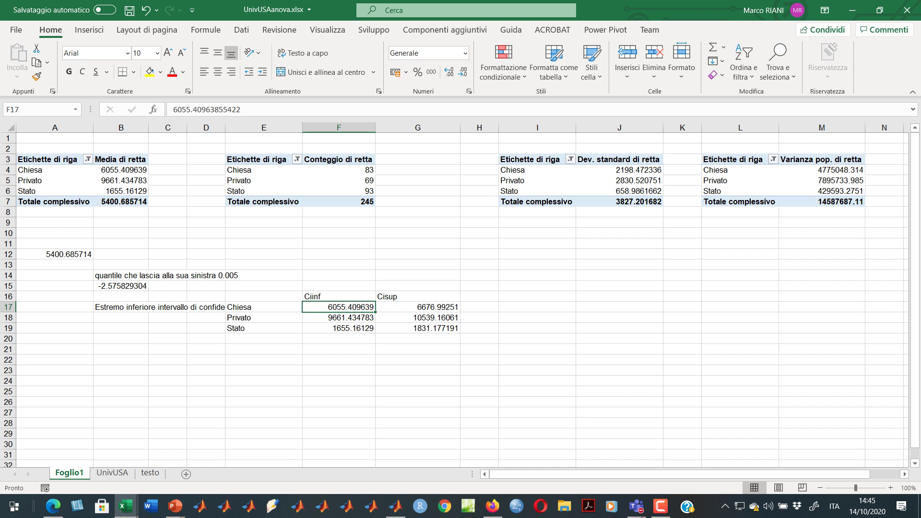
# Inspect the contents of F17, F18 and G17 to check whether the interval bounds still hold their formulas.
pyautogui.press('F2')
pyautogui.press('Escape')
pyautogui.press('F2')
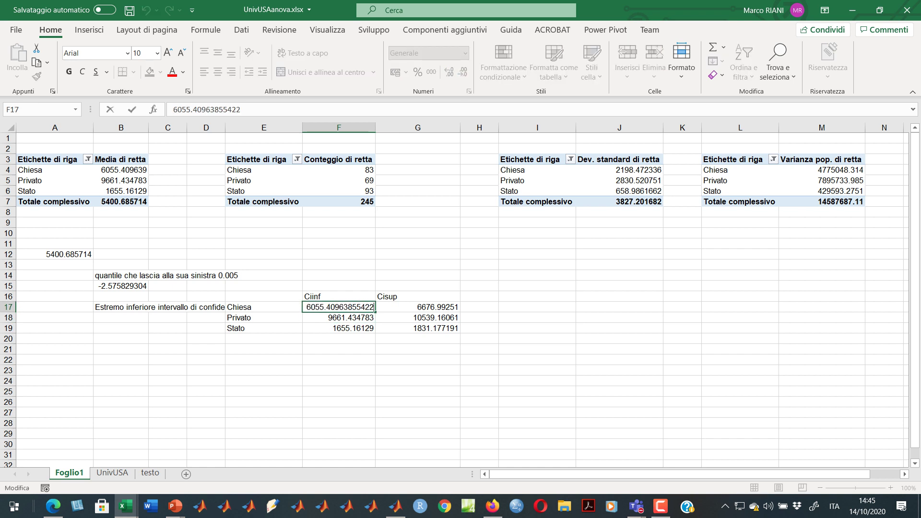
pyautogui.press('Escape')
pyautogui.press('F2')
pyautogui.press('Escape')
pyautogui.press('Down')
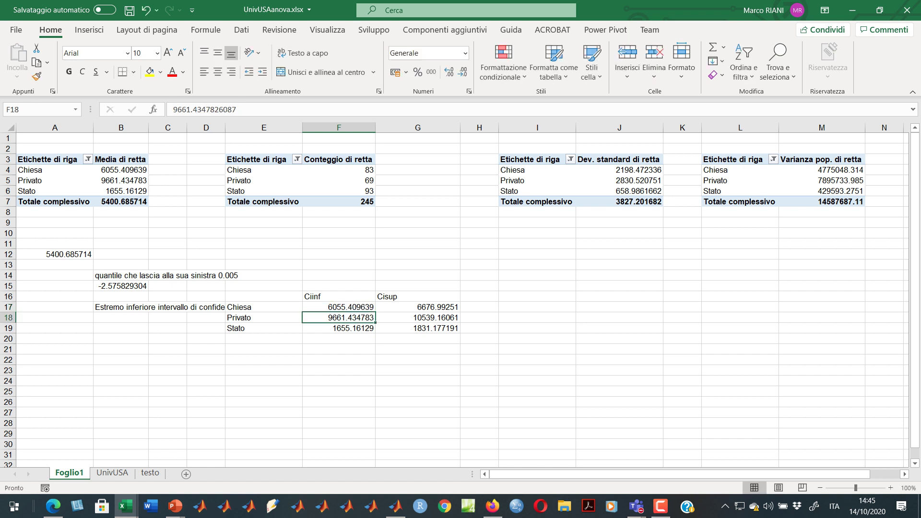
pyautogui.click(418, 307)
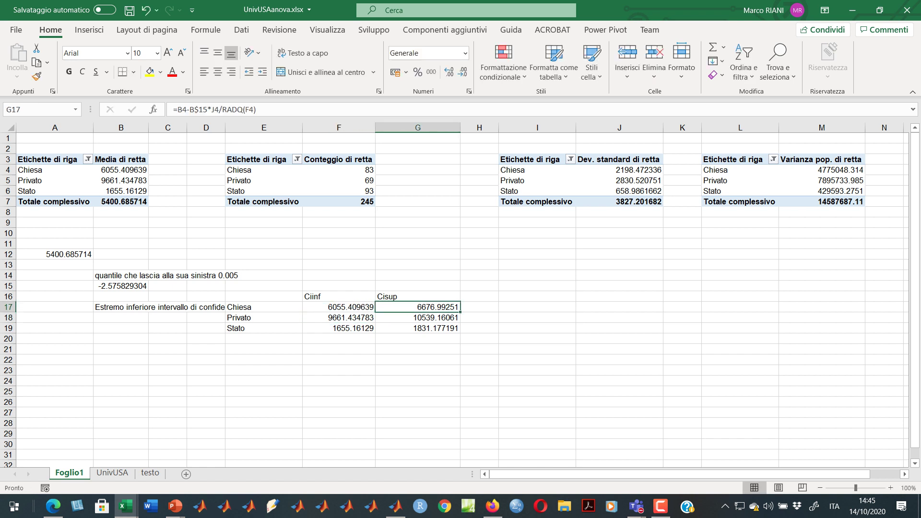
pyautogui.click(339, 307)
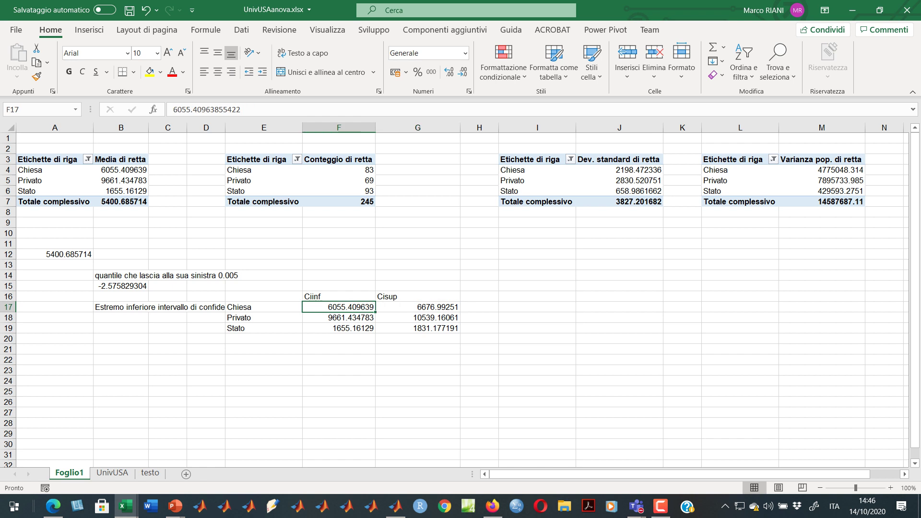
pyautogui.click(417, 307)
pyautogui.hotkey('ctrl', 'c')
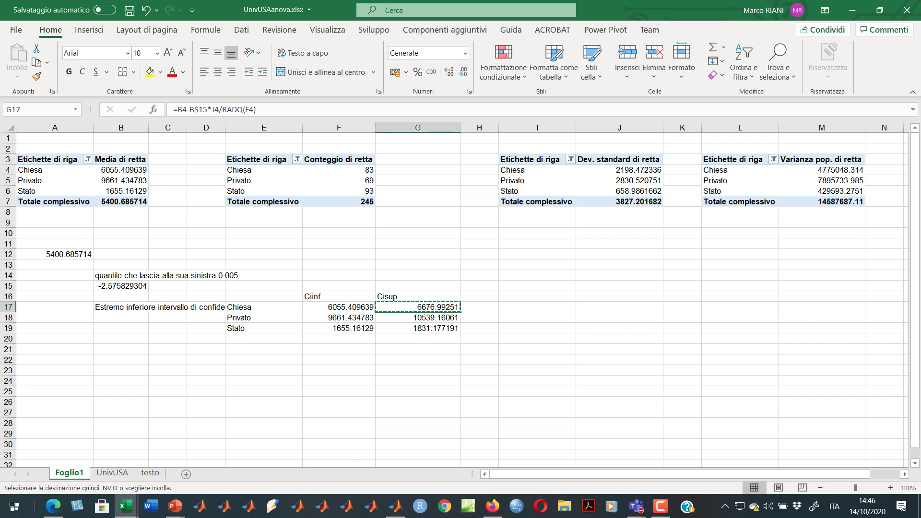
pyautogui.press('Escape')
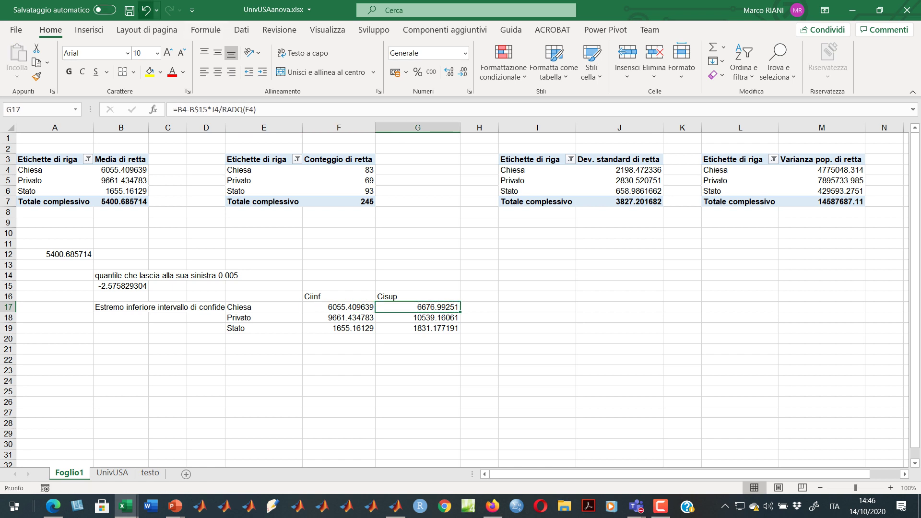
# Undo the header entries in F16:G16 and the affiliation and mean values pasted into E17:F19.
pyautogui.click(146, 10)
pyautogui.click(130, 10)
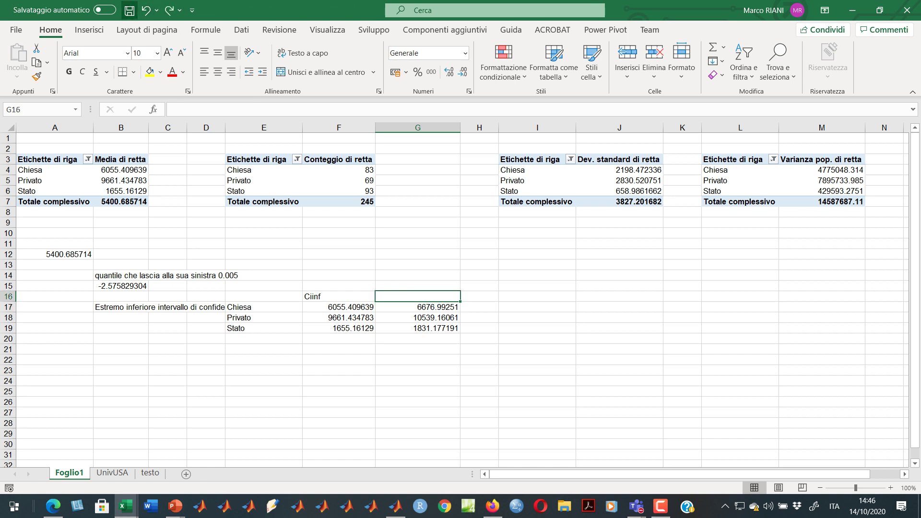
pyautogui.click(146, 10)
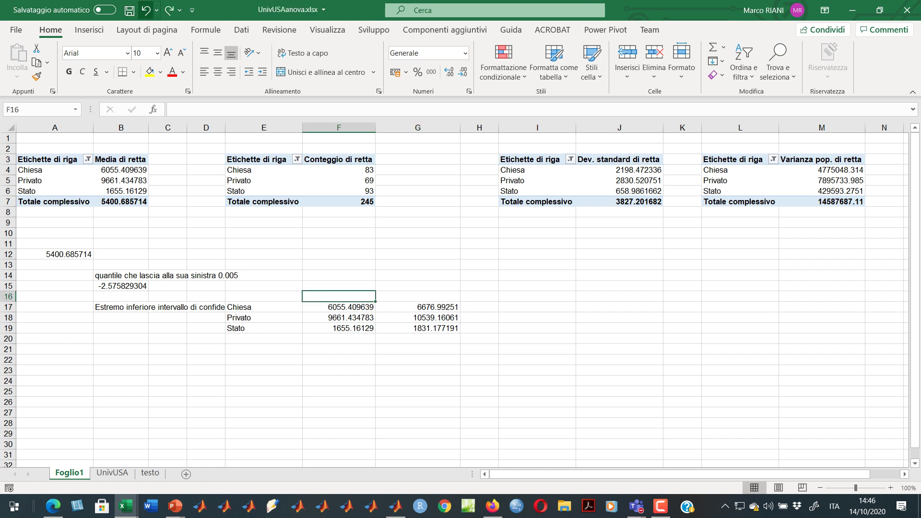
pyautogui.click(146, 10)
pyautogui.click(338, 349)
pyautogui.click(339, 307)
# Copy only the affiliation names from A4:A6 into E17:E19 as row labels for the intervals.
pyautogui.moveTo(55, 170); pyautogui.dragTo(54, 191)
pyautogui.hotkey('ctrl', 'c')
pyautogui.click(264, 307)
pyautogui.hotkey('ctrl', 'v')
pyautogui.click(264, 338)
pyautogui.moveTo(264, 307); pyautogui.dragTo(264, 328)
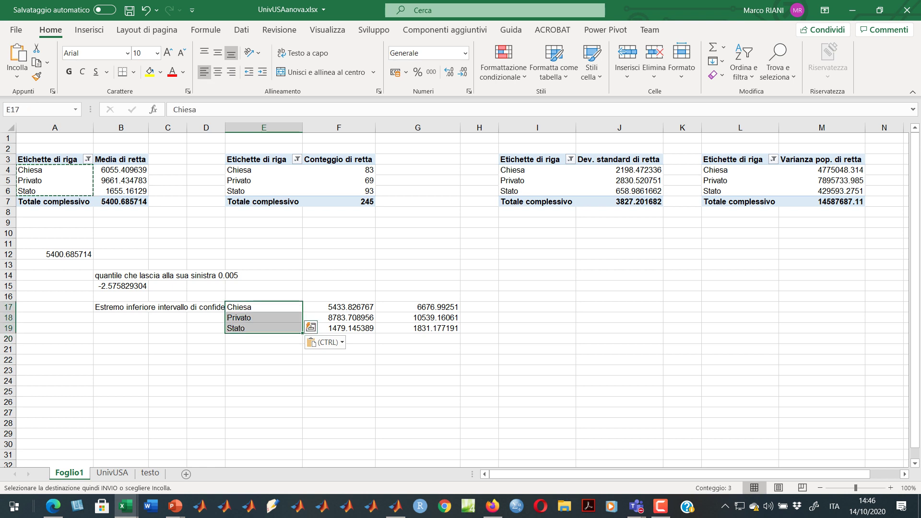
pyautogui.click(339, 328)
pyautogui.click(339, 307)
pyautogui.press('Right')
pyautogui.press('Left')
pyautogui.press('Right')
# Enter the lower bound header in F16 and correct its capitalisation to CIinf.
pyautogui.click(339, 297)
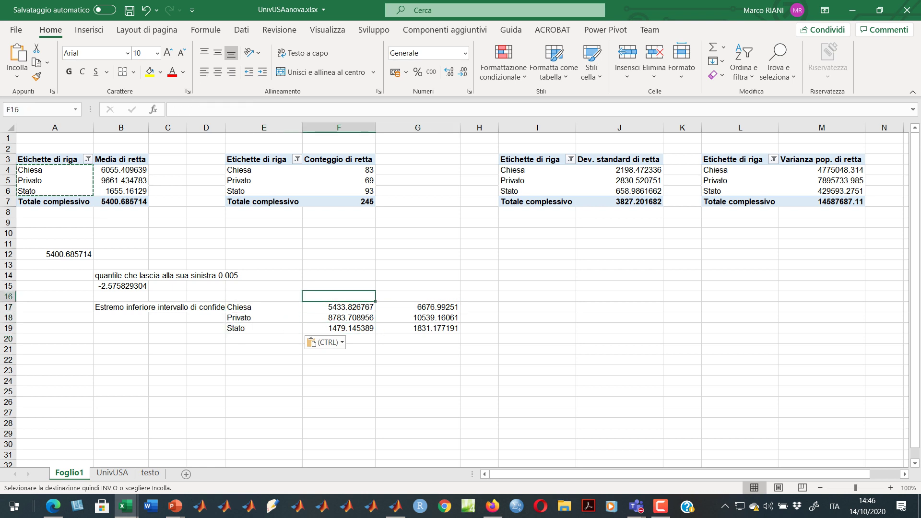
pyautogui.write('CIinf')
pyautogui.press('Return')
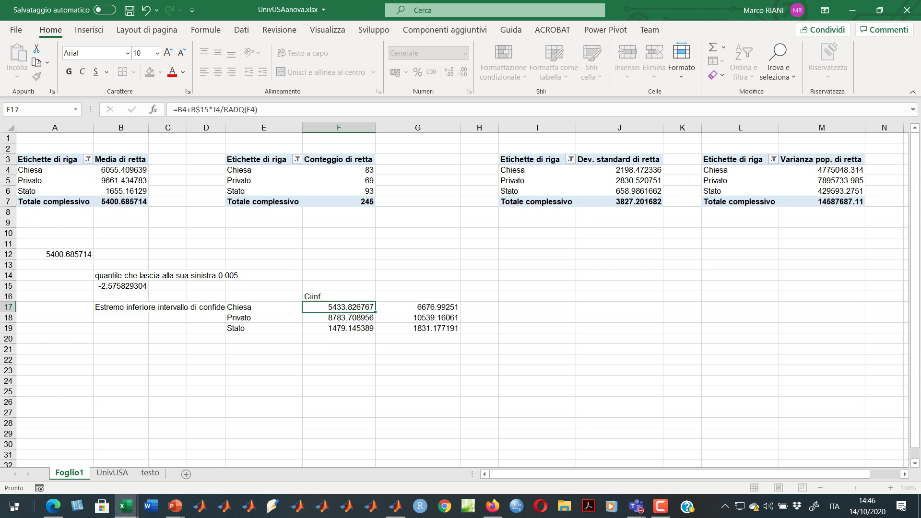
pyautogui.press('Up')
pyautogui.press('Right')
pyautogui.press('Left')
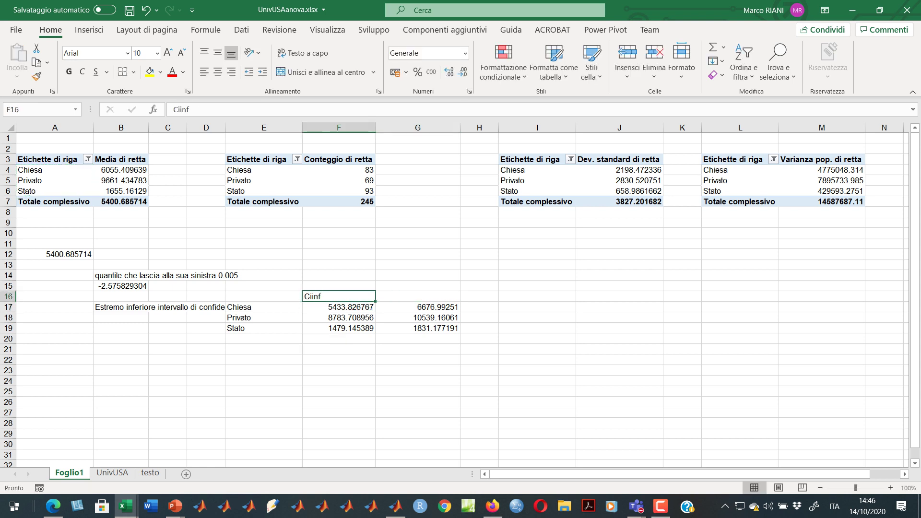
pyautogui.click(187, 109)
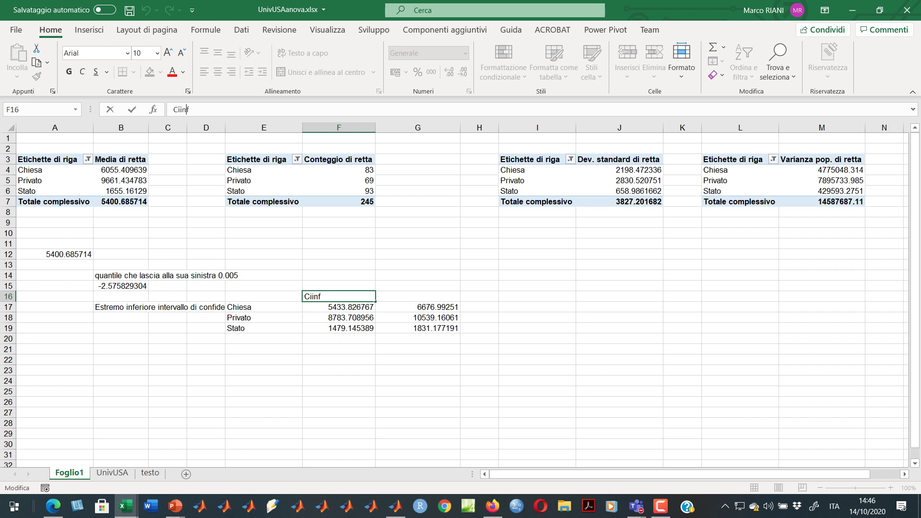
pyautogui.write('I')
pyautogui.press('Delete')
pyautogui.press('Return')
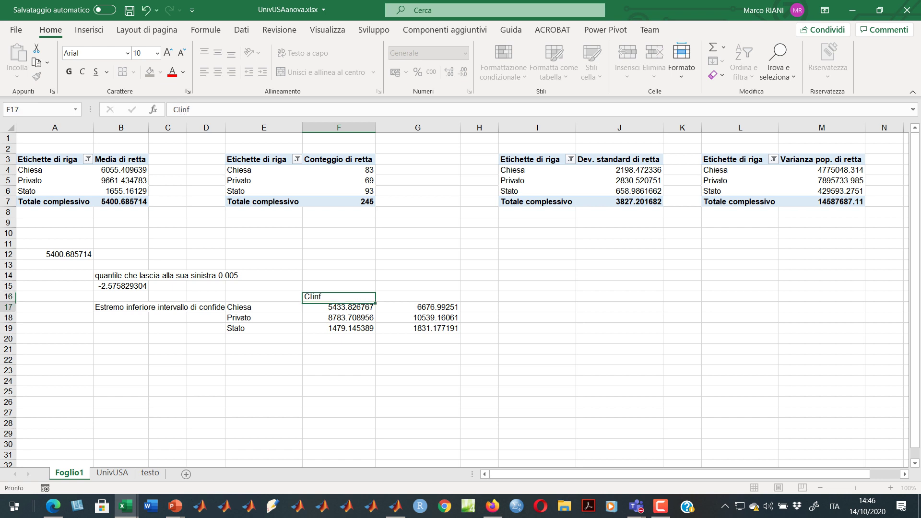
# Enter the upper bound header Cisup in G16.
pyautogui.press('Right')
pyautogui.press('Up')
pyautogui.write('Cisup')
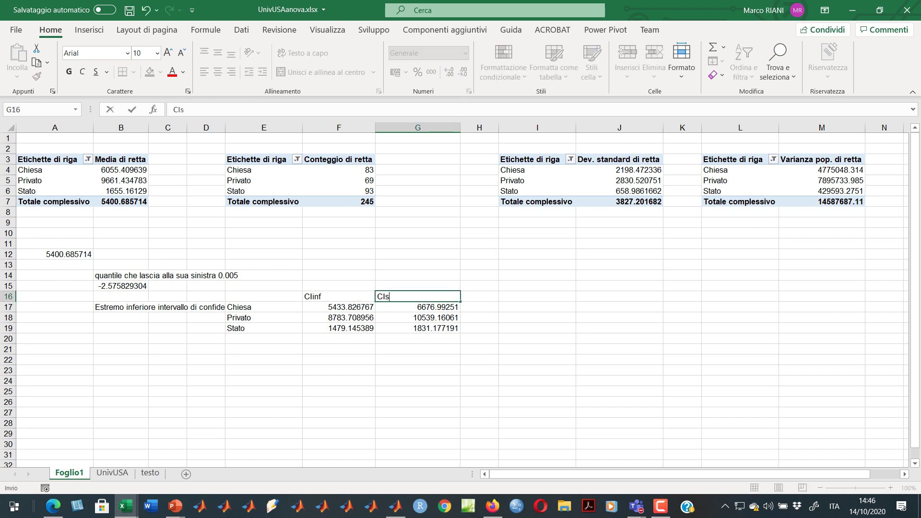
pyautogui.press('Return')
pyautogui.press('Left')
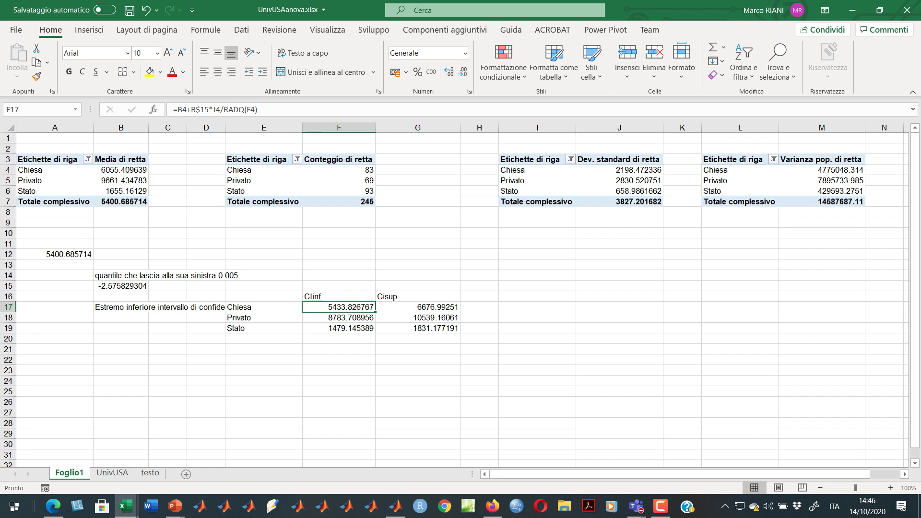
# Check the cell references in the interval bound formulas for each affiliation, from F17 and G17 down to F19.
pyautogui.press('Right')
pyautogui.press('Left')
pyautogui.press('F2')
pyautogui.hotkey('ctrl', 'Return')
pyautogui.press('Right')
pyautogui.press('F2')
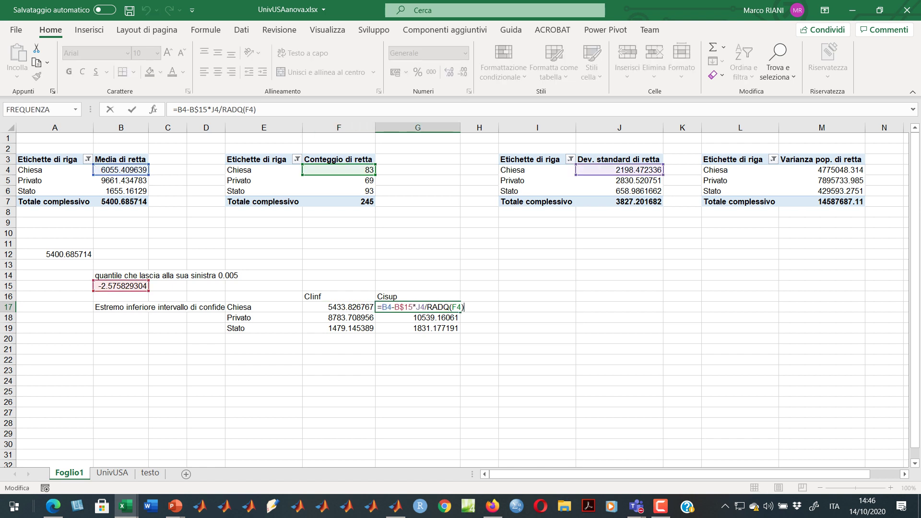
pyautogui.doubleClick(417, 306)
pyautogui.doubleClick(339, 317)
pyautogui.press('Escape')
pyautogui.press('Down')
pyautogui.press('F2')
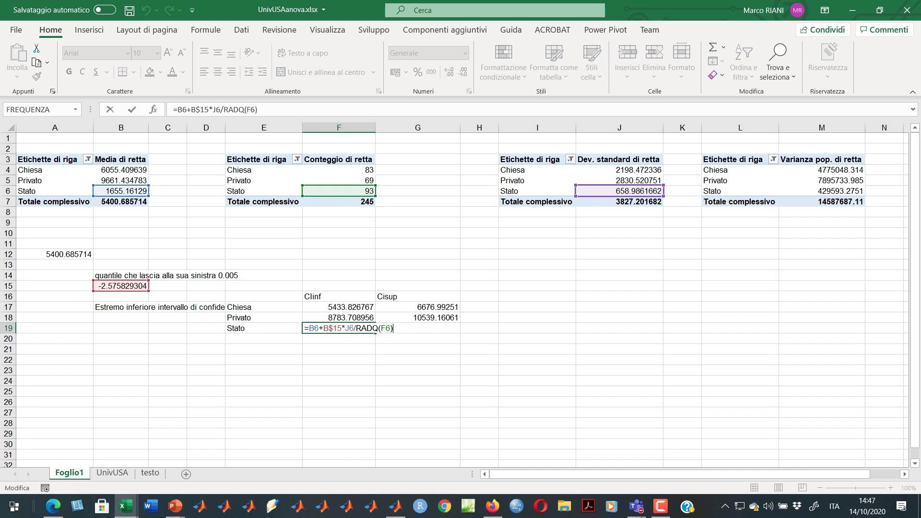
# Switch to PowerPoint to review the large-sample confidence interval formula, and return to Excel to close the F19 formula.
pyautogui.hotkey('alt', 'Tab')
pyautogui.hotkey('alt', 'Tab')
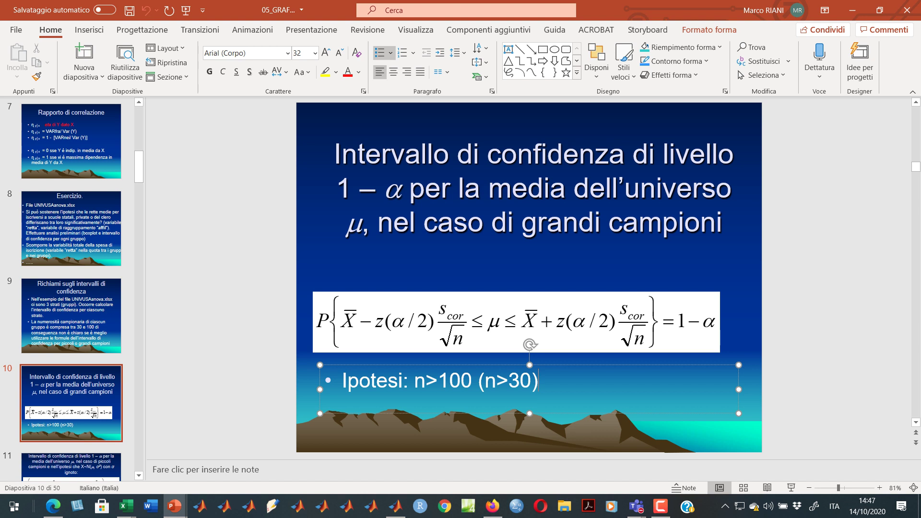
pyautogui.hotkey('alt', 'Tab')
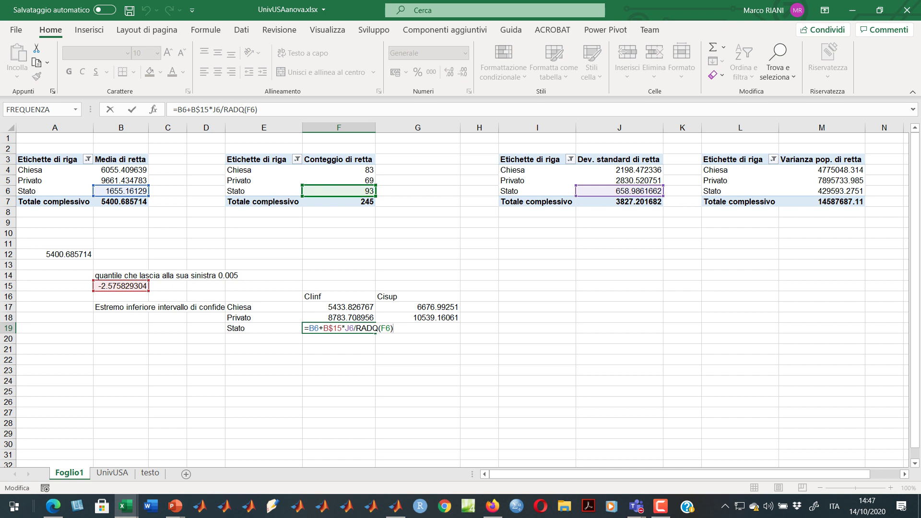
pyautogui.hotkey('ctrl', 'Return')
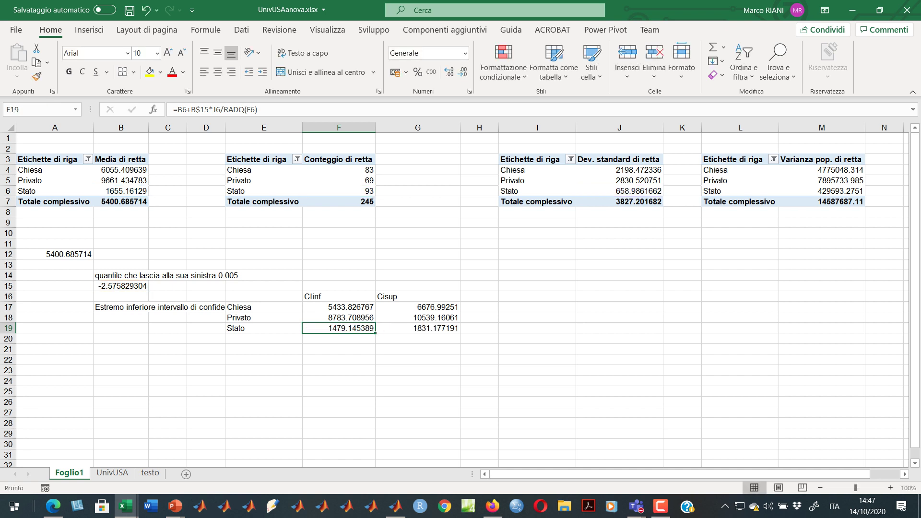
# Leave the Stato lower bound cell and bring up the PowerPoint slide on the large-sample confidence interval for the mean.
pyautogui.click(338, 381)
pyautogui.click(339, 360)
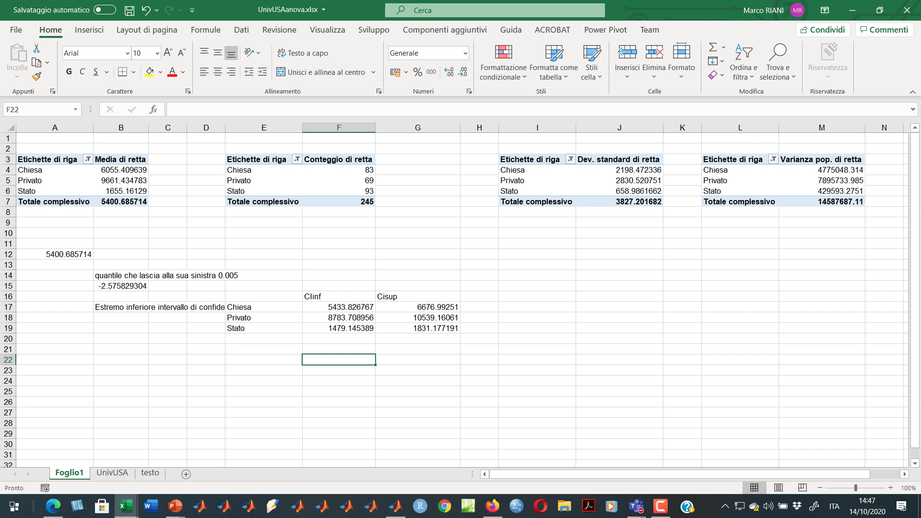
pyautogui.press('Up')
pyautogui.press('Up')
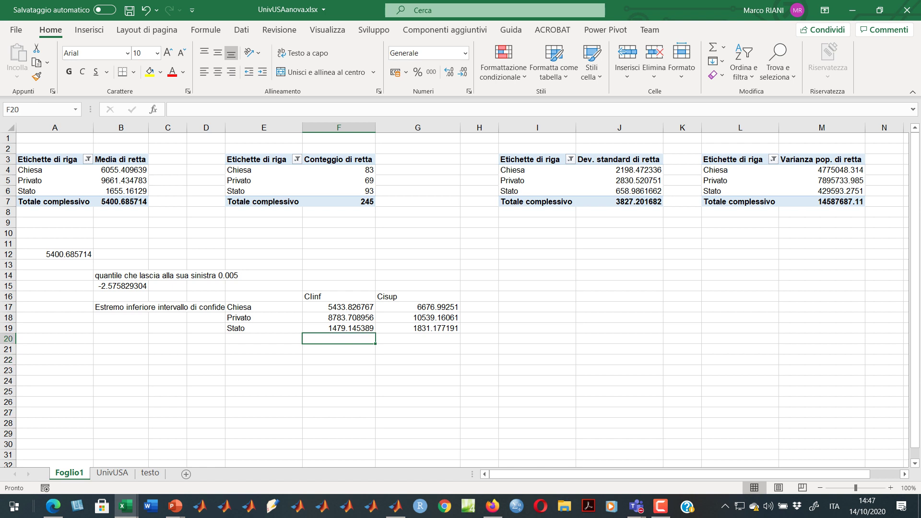
pyautogui.hotkey('alt', 'Tab')
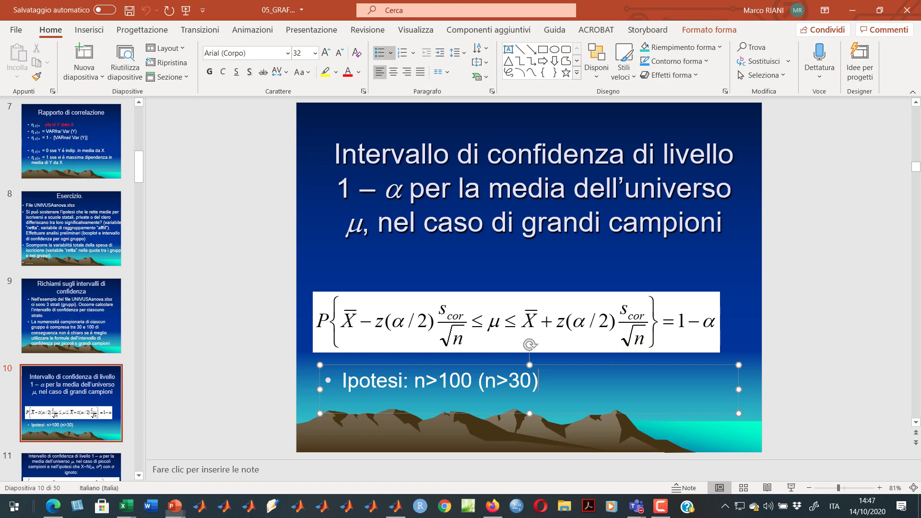
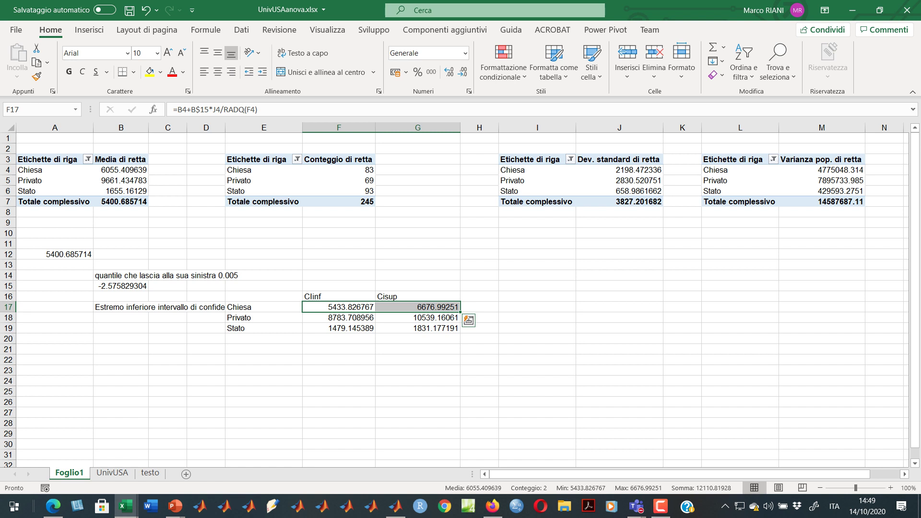
# Compare the Chiesa bounds in Z17:Z18 of the output sheet in UnivUSAanova(out).xlsx with those calculated in UnivUSAanova.xlsx.
pyautogui.click(255, 302)
pyautogui.moveTo(254, 271); pyautogui.dragTo(255, 312)
pyautogui.click(254, 292)
pyautogui.moveTo(254, 271); pyautogui.dragTo(255, 281)
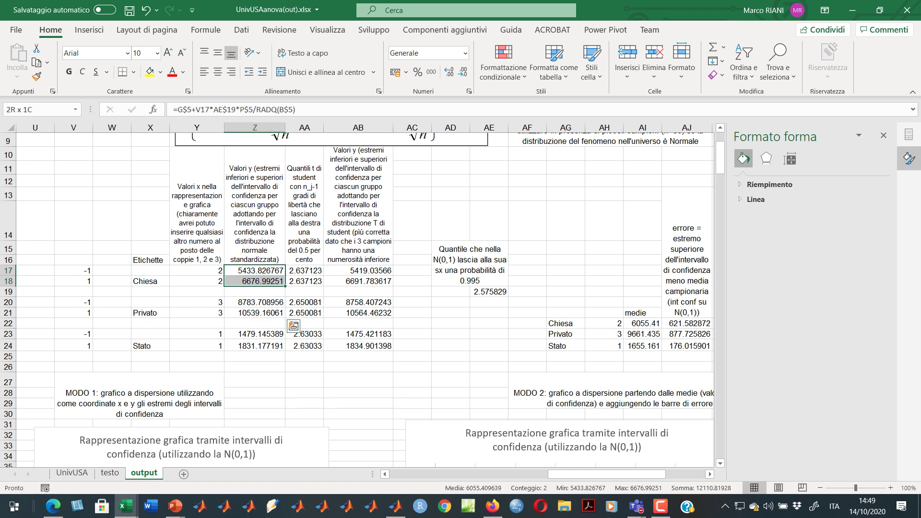
pyautogui.click(254, 270)
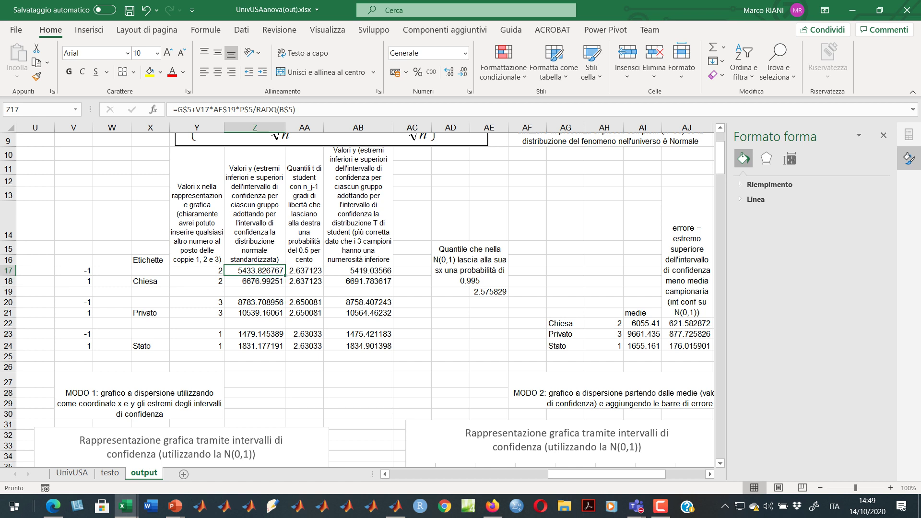
pyautogui.click(255, 281)
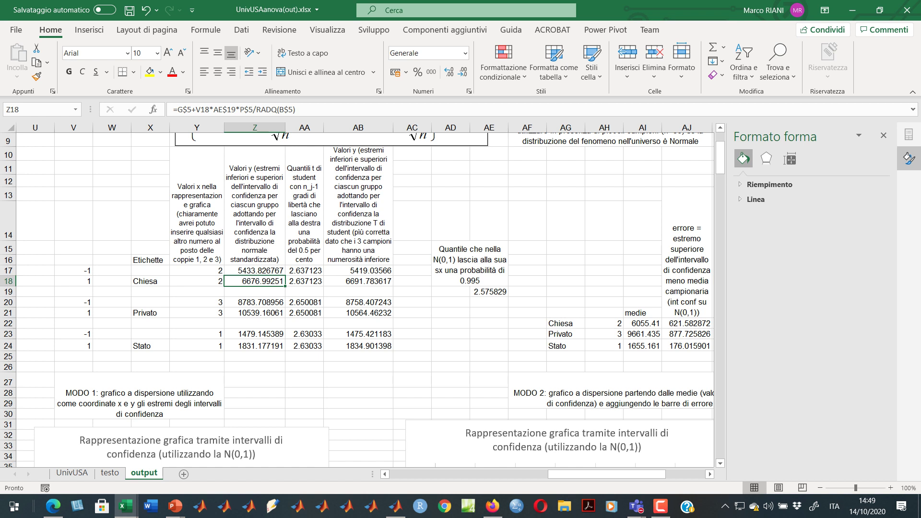
pyautogui.hotkey('alt', 'Tab')
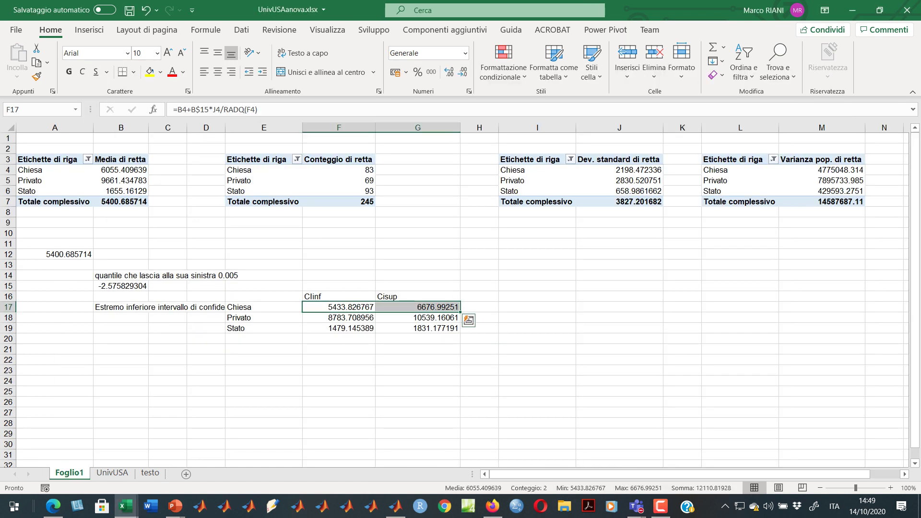
# Return to UnivUSAanova(out).xlsx and examine the MODO 1 and MODO 2 scatter charts of the confidence intervals below the bounds table.
pyautogui.hotkey('alt', 'Tab')
pyautogui.click(304, 302)
pyautogui.scroll(3, 357, 298)
pyautogui.scroll(-7, 358, 297)
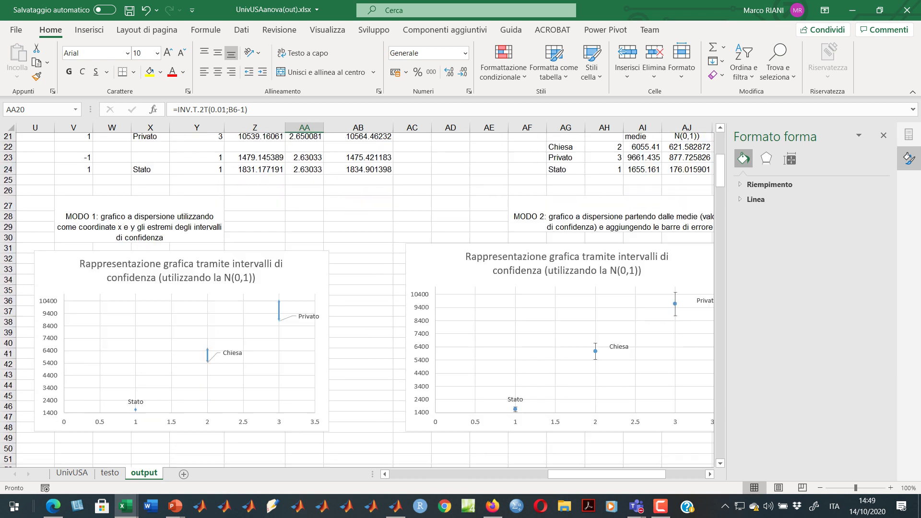
pyautogui.scroll(-1, 363, 300)
pyautogui.scroll(3, 357, 297)
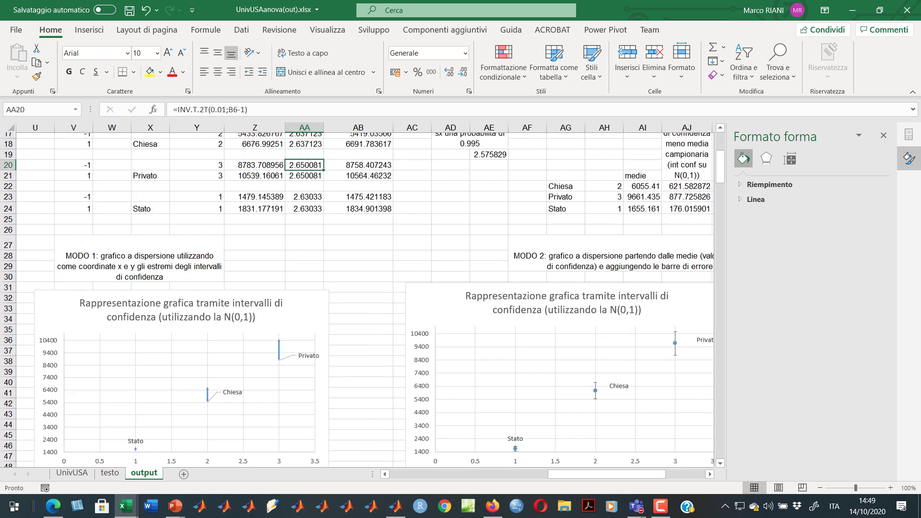
# Examine the x and y confidence interval values in Y17:Z24 against the existing scatter charts, including individual interval formulas.
pyautogui.scroll(-3, 357, 297)
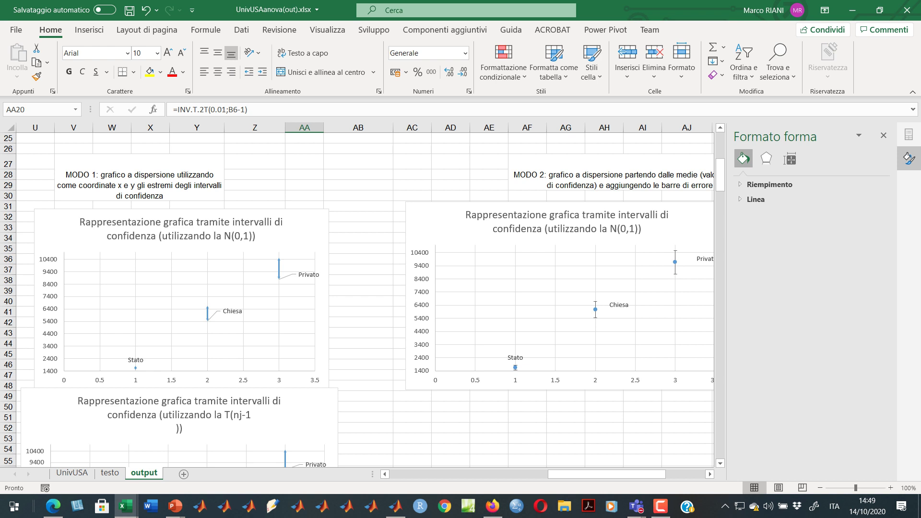
pyautogui.scroll(5, 357, 297)
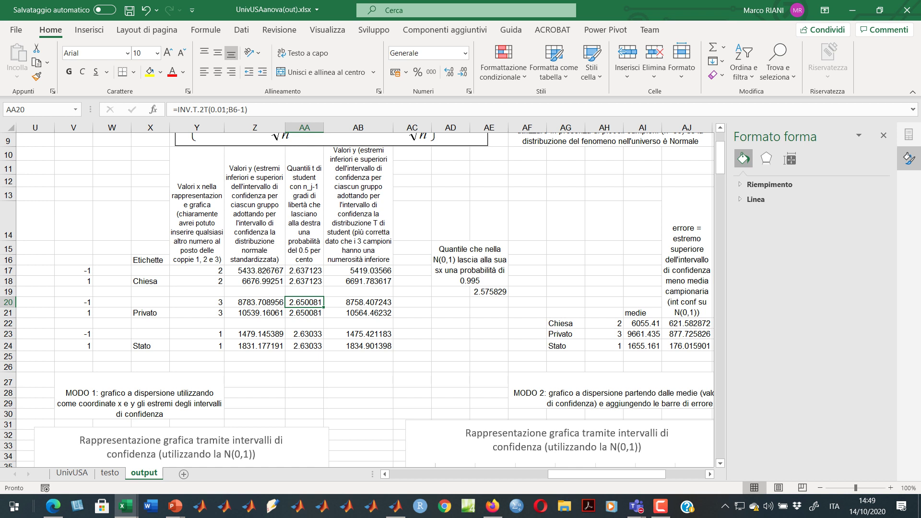
pyautogui.moveTo(197, 270); pyautogui.dragTo(306, 345)
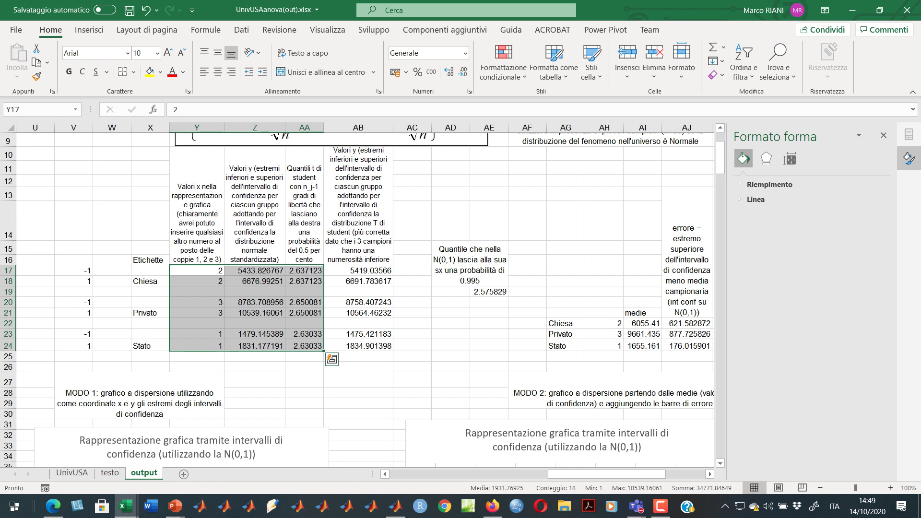
pyautogui.click(305, 302)
pyautogui.moveTo(254, 270); pyautogui.dragTo(259, 345)
pyautogui.click(254, 281)
pyautogui.click(196, 270)
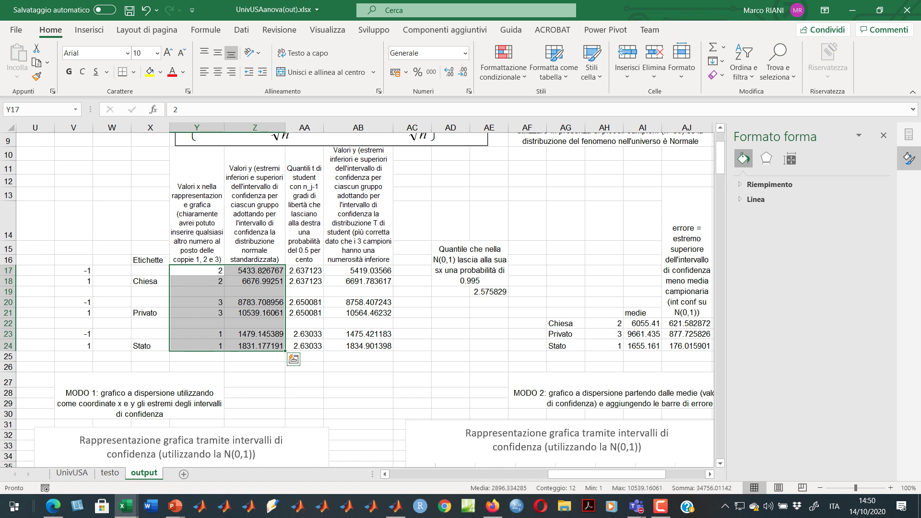
pyautogui.scroll(-5, 360, 297)
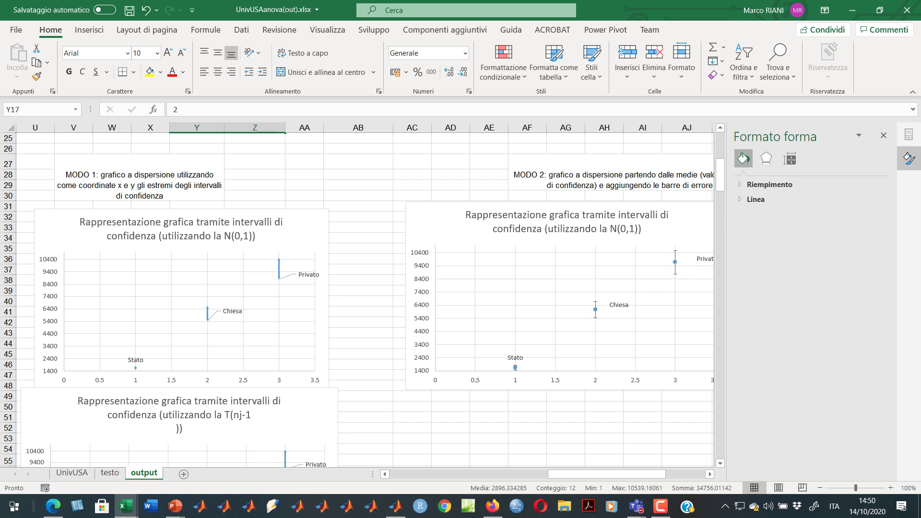
pyautogui.scroll(4, 360, 297)
pyautogui.scroll(-4, 359, 297)
pyautogui.scroll(5, 359, 298)
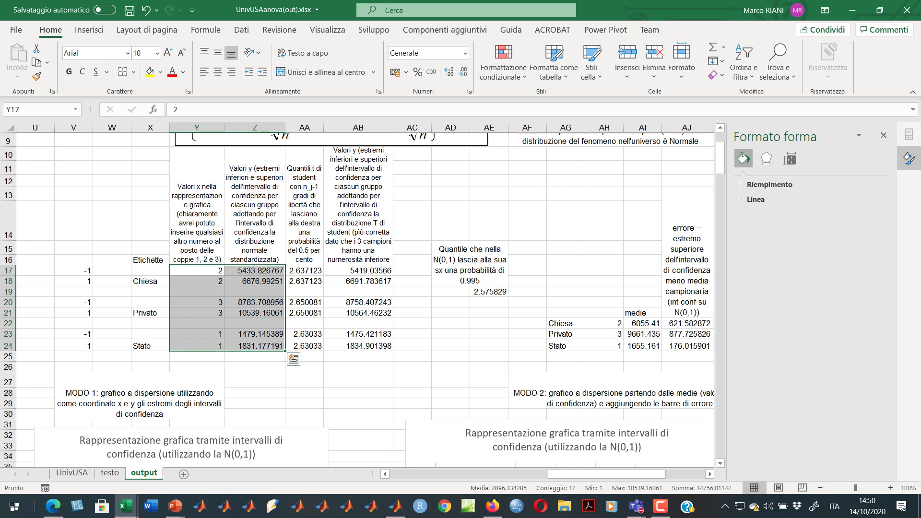
pyautogui.scroll(-3, 357, 299)
pyautogui.scroll(3, 357, 299)
pyautogui.click(254, 302)
pyautogui.click(254, 313)
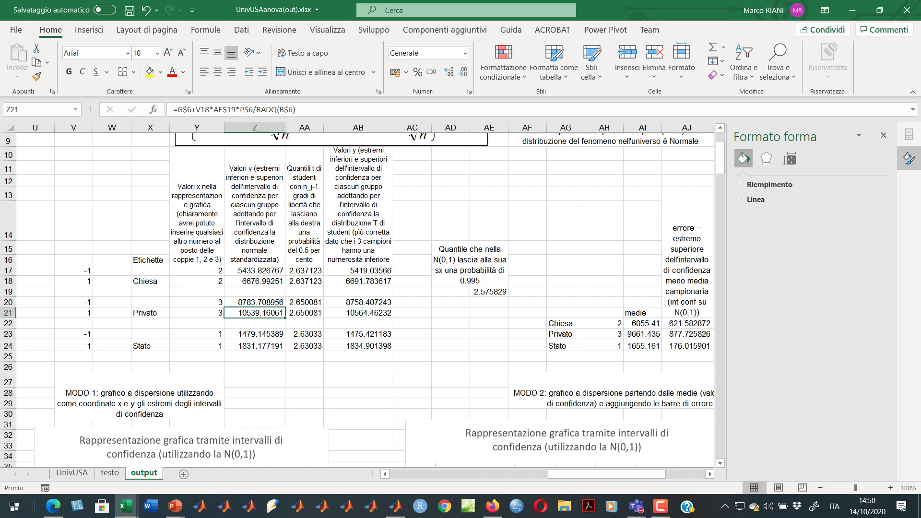
# Insert a scatter chart with smooth lines and no markers from the range Y17:Z24.
pyautogui.moveTo(197, 270); pyautogui.dragTo(255, 345)
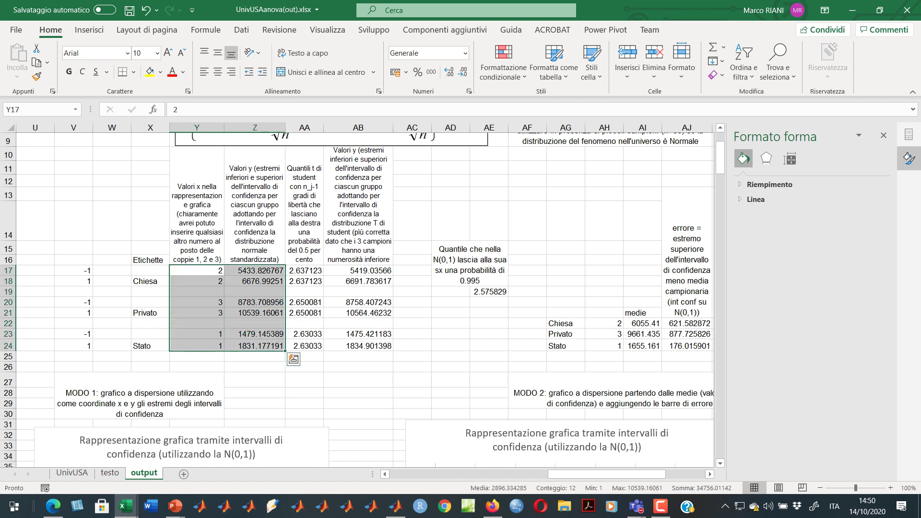
pyautogui.click(89, 29)
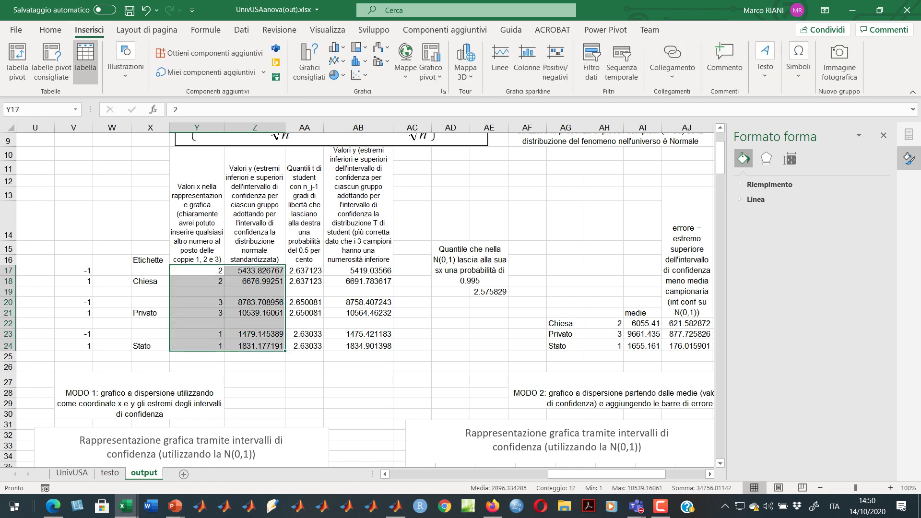
pyautogui.click(358, 75)
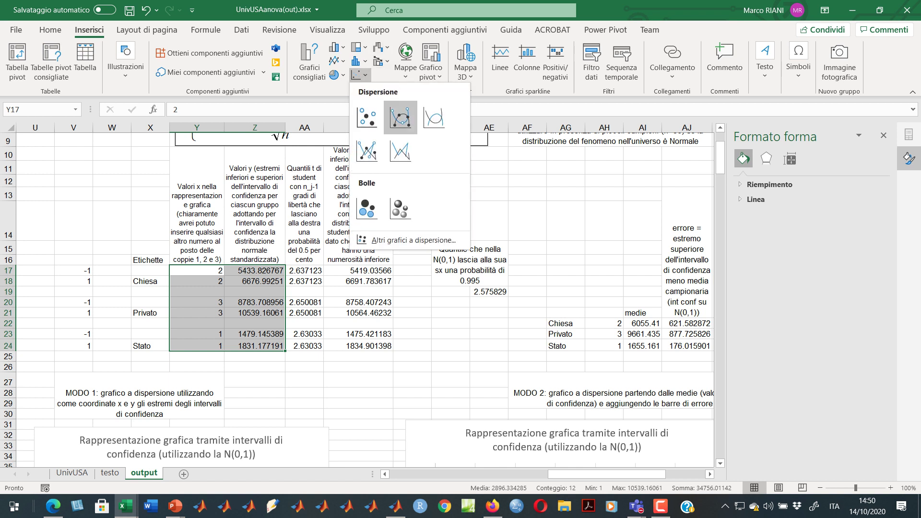
pyautogui.click(434, 118)
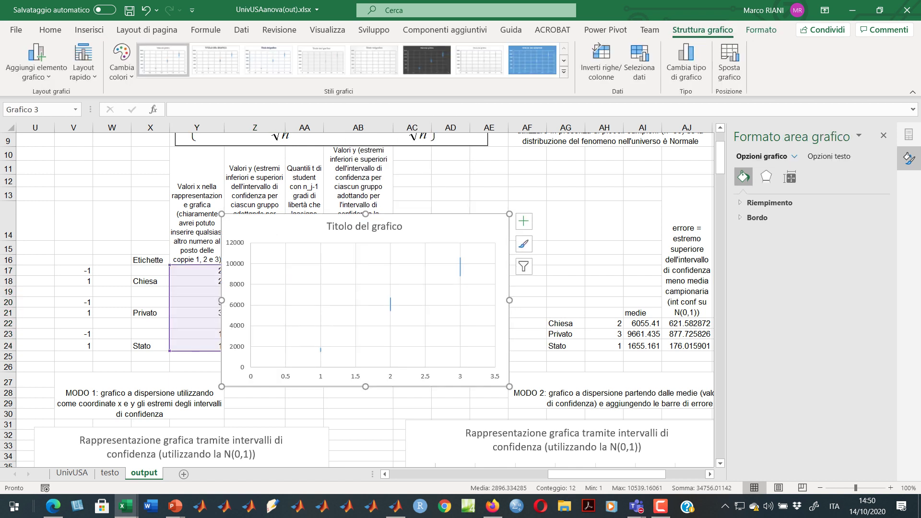
# Check the source data range behind the new chart's series without changing it.
pyautogui.click(533, 258)
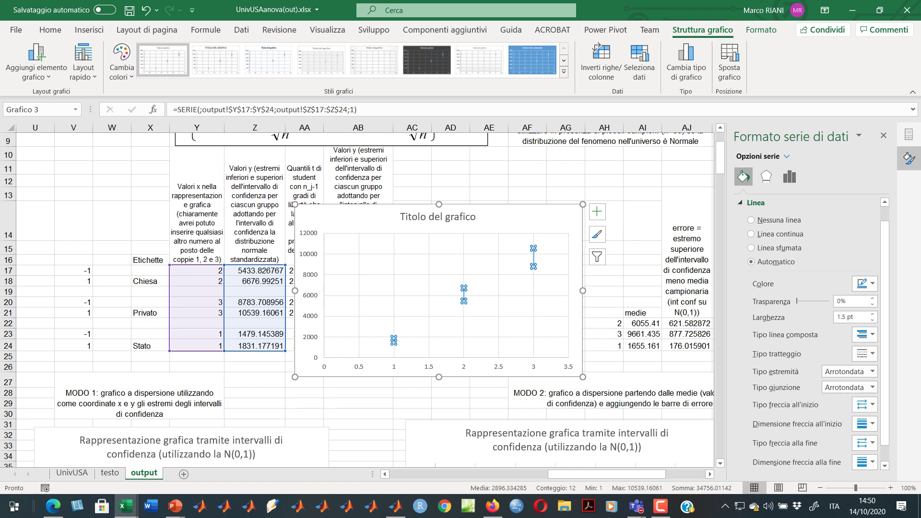
pyautogui.rightClick(457, 298)
pyautogui.press('Escape')
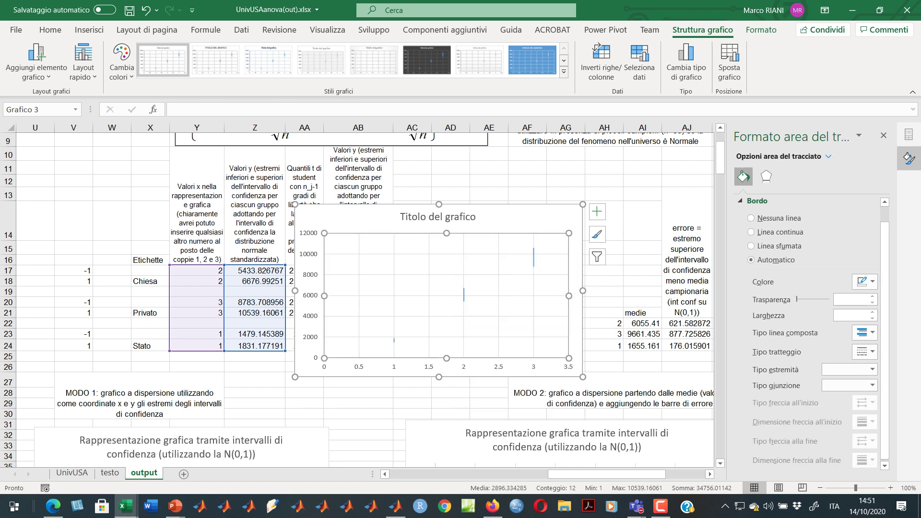
pyautogui.click(463, 293)
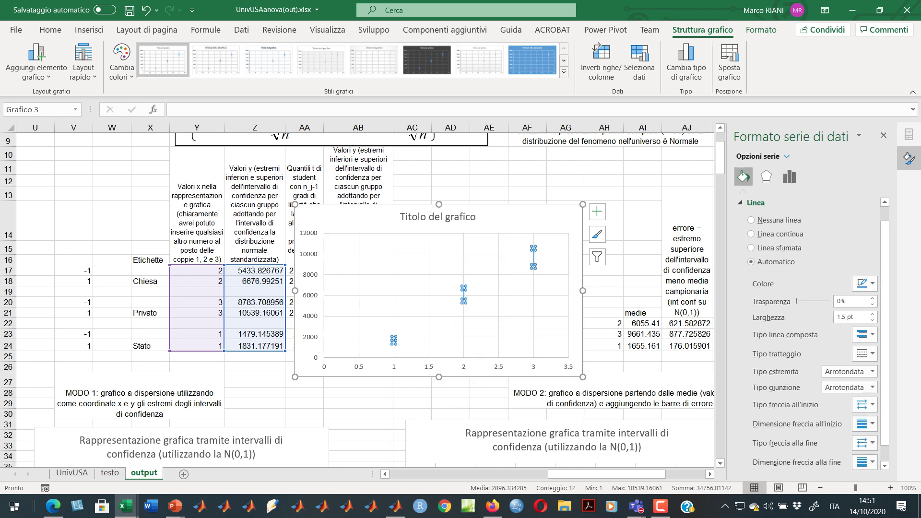
pyautogui.rightClick(463, 290)
pyautogui.click(514, 350)
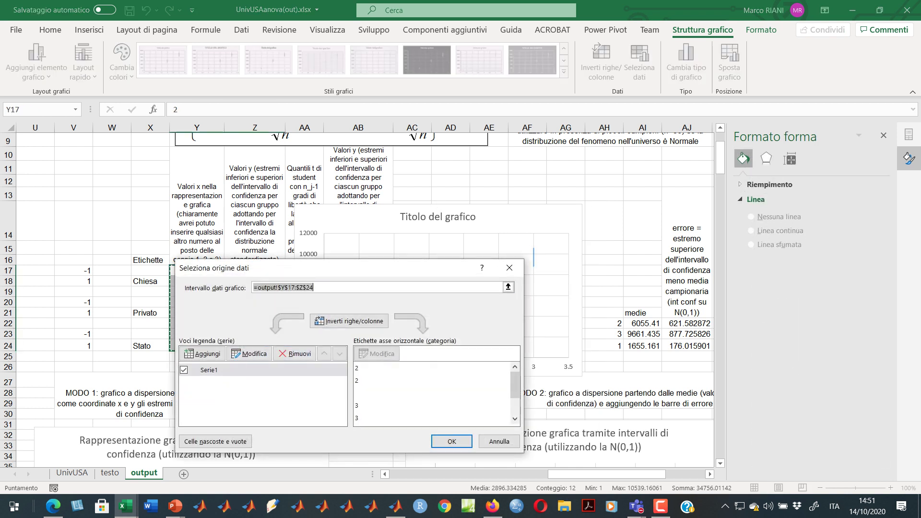
pyautogui.moveTo(280, 271); pyautogui.dragTo(564, 263)
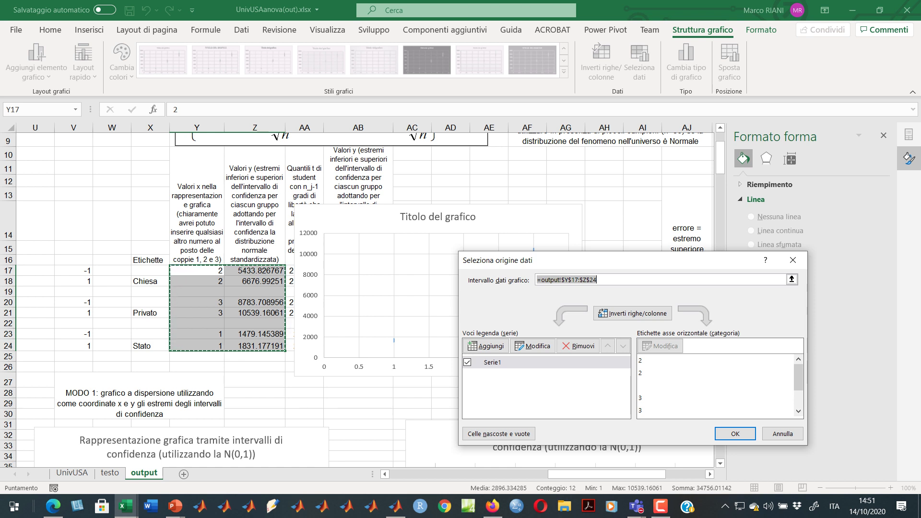
pyautogui.click(782, 433)
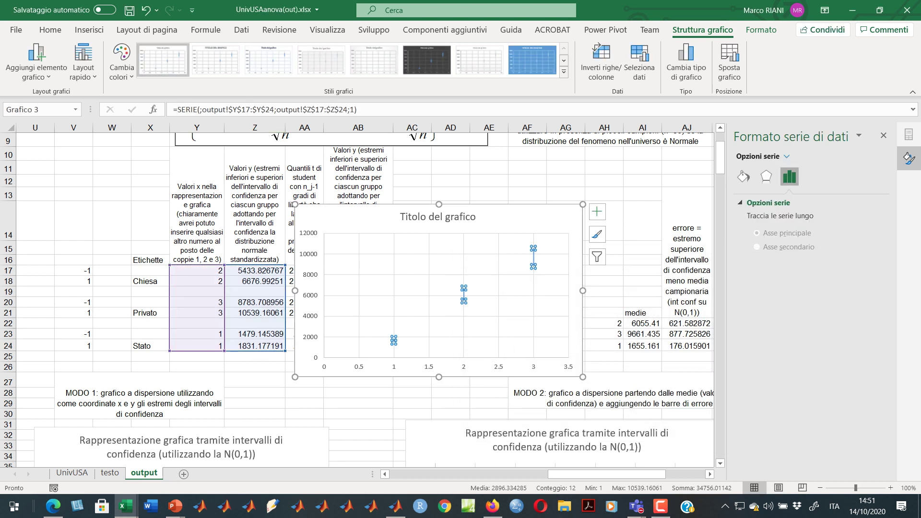
# Add data labels to the chart series, showing the cell values from X17:X24 instead of the Y values.
pyautogui.rightClick(463, 285)
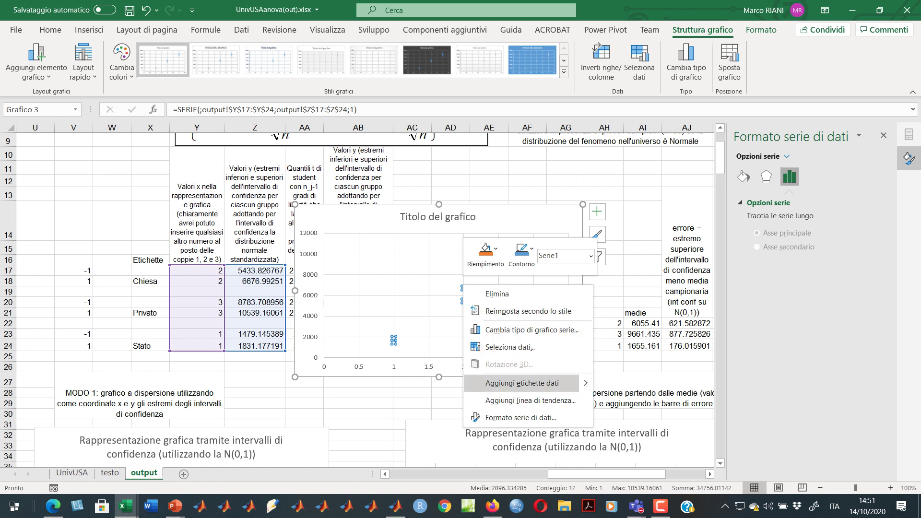
pyautogui.click(522, 383)
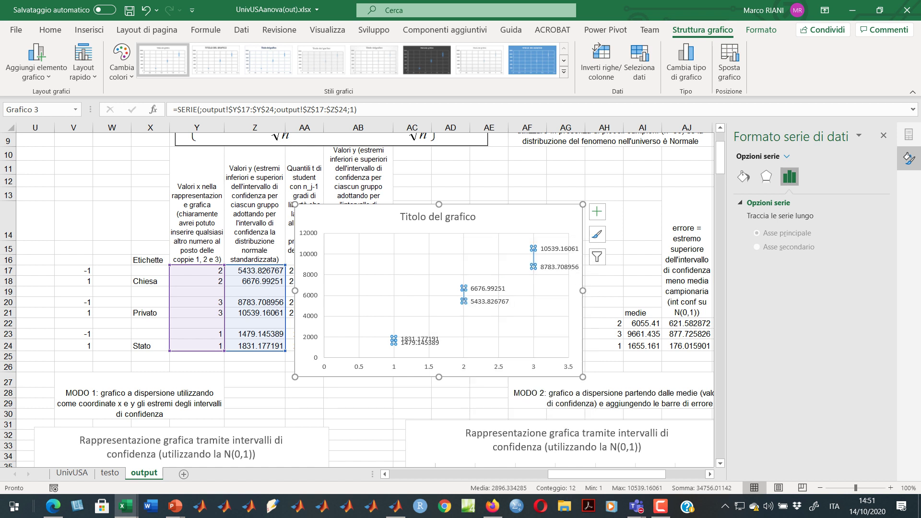
pyautogui.click(489, 301)
pyautogui.rightClick(481, 289)
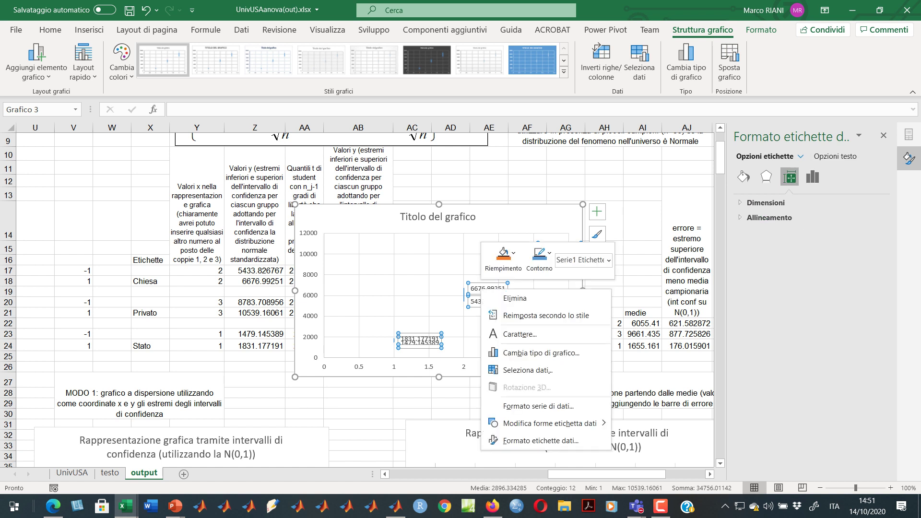
pyautogui.moveTo(547, 423)
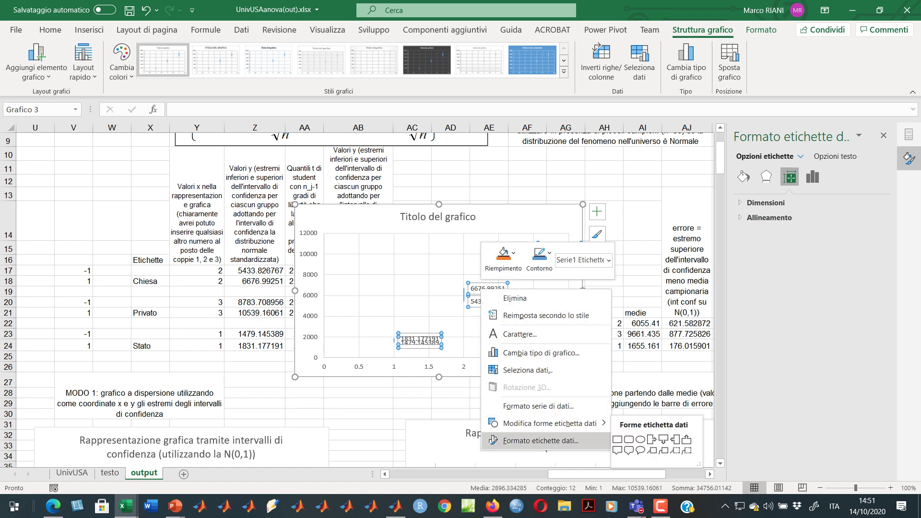
pyautogui.click(540, 440)
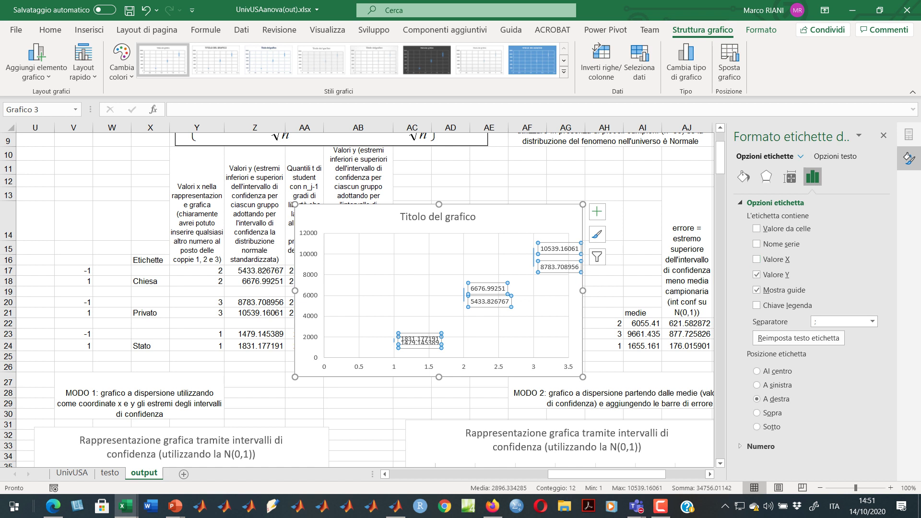
pyautogui.click(756, 228)
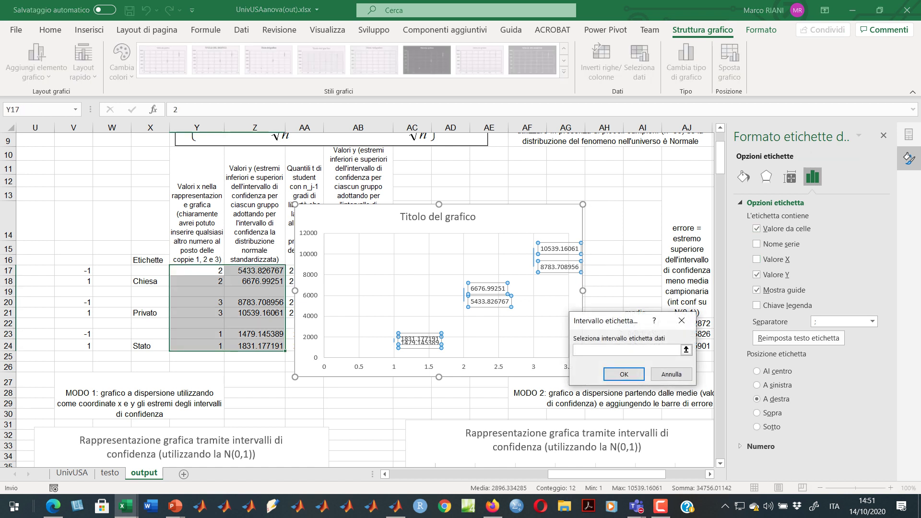
pyautogui.moveTo(151, 270); pyautogui.dragTo(155, 346)
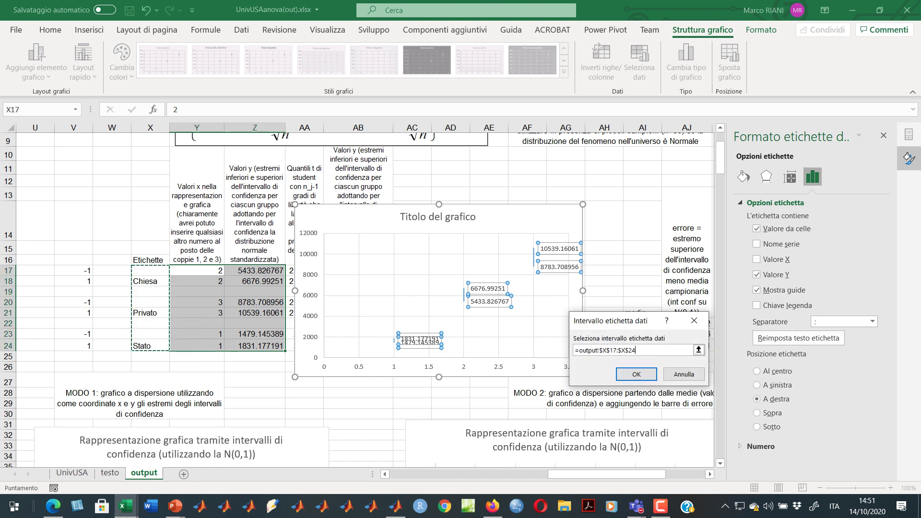
pyautogui.click(636, 374)
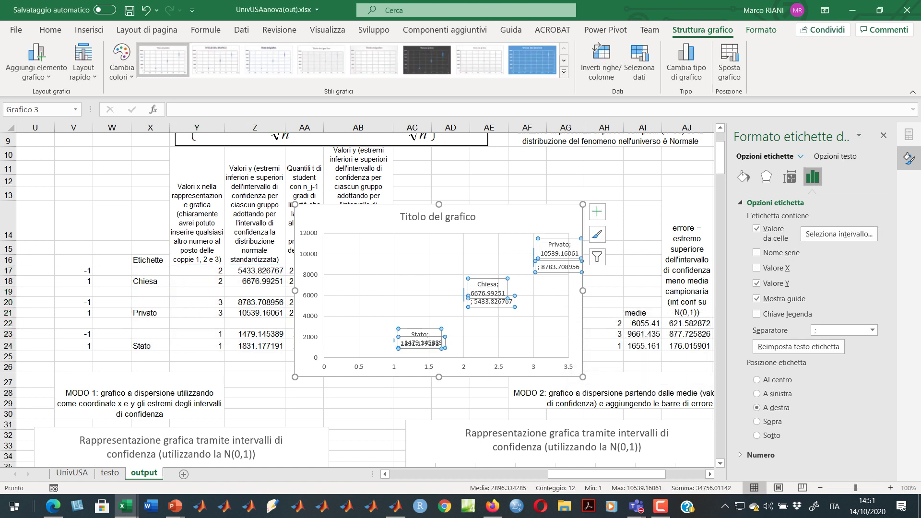
pyautogui.click(756, 283)
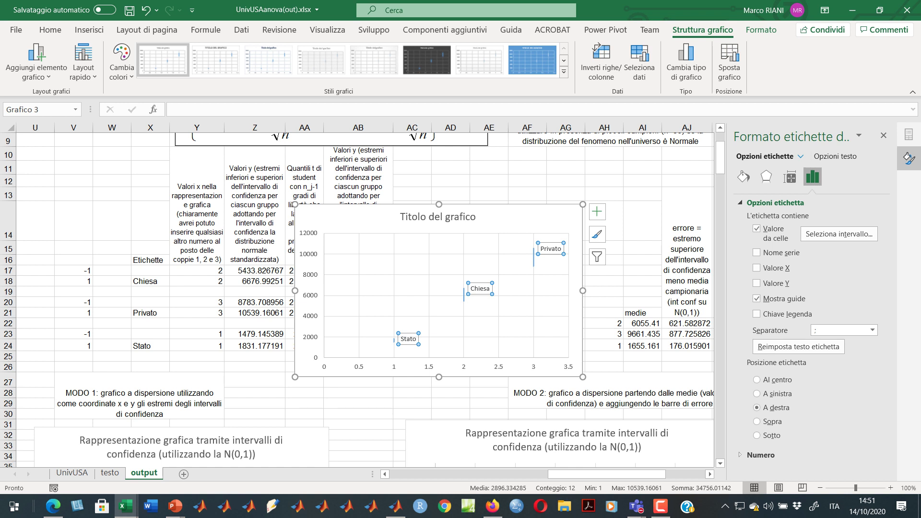
# Move the Stato and Privato labels up and left of their intervals and the Chiesa label below right of its interval.
pyautogui.click(408, 339)
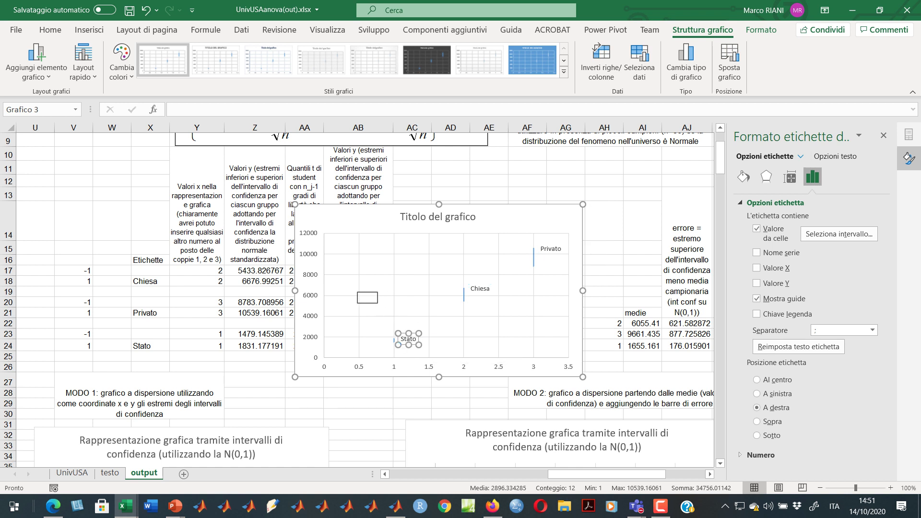
pyautogui.moveTo(409, 338); pyautogui.dragTo(357, 316)
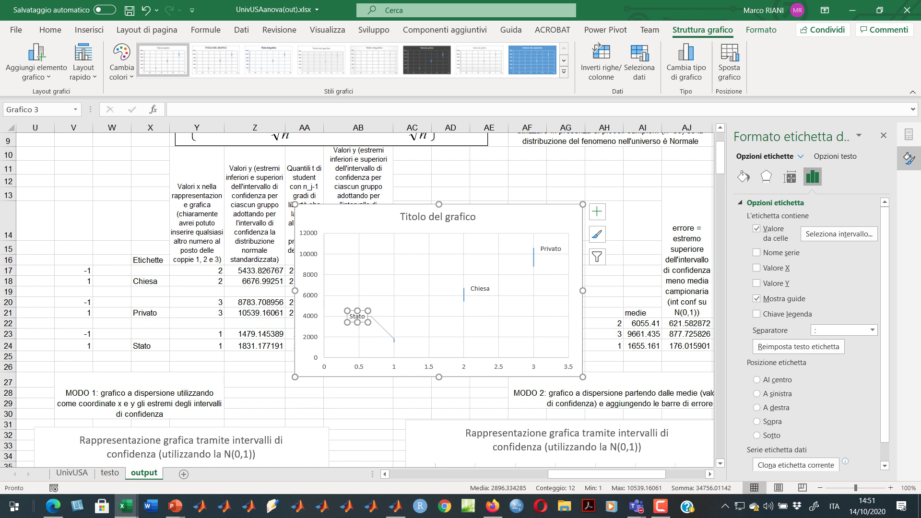
pyautogui.click(480, 289)
pyautogui.moveTo(479, 288); pyautogui.dragTo(506, 331)
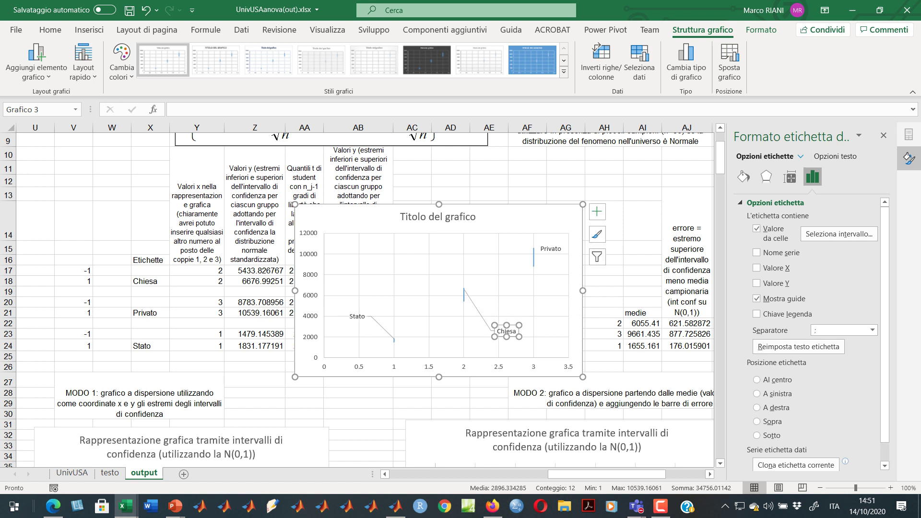
pyautogui.click(551, 249)
pyautogui.moveTo(551, 248); pyautogui.dragTo(484, 241)
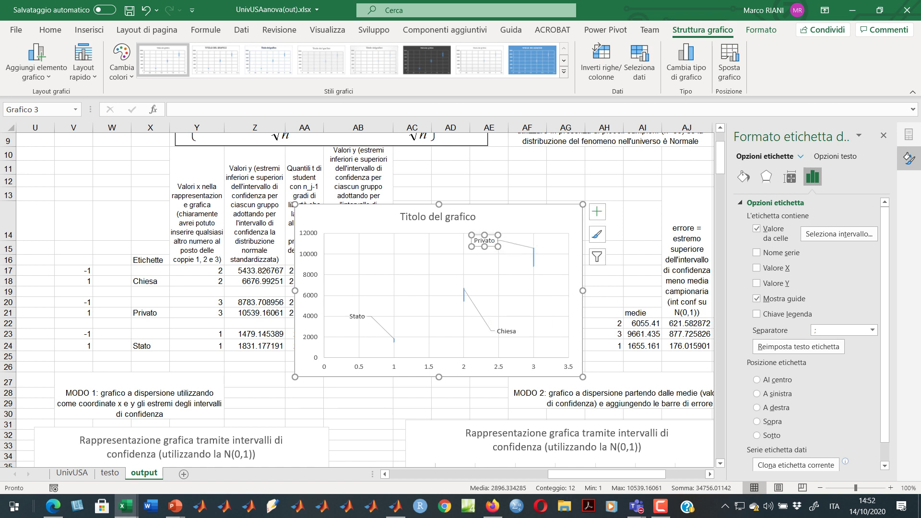
# Enlarge the new chart and shift it to uncover the x values in column Y.
pyautogui.moveTo(295, 204); pyautogui.dragTo(215, 187)
pyautogui.click(286, 312)
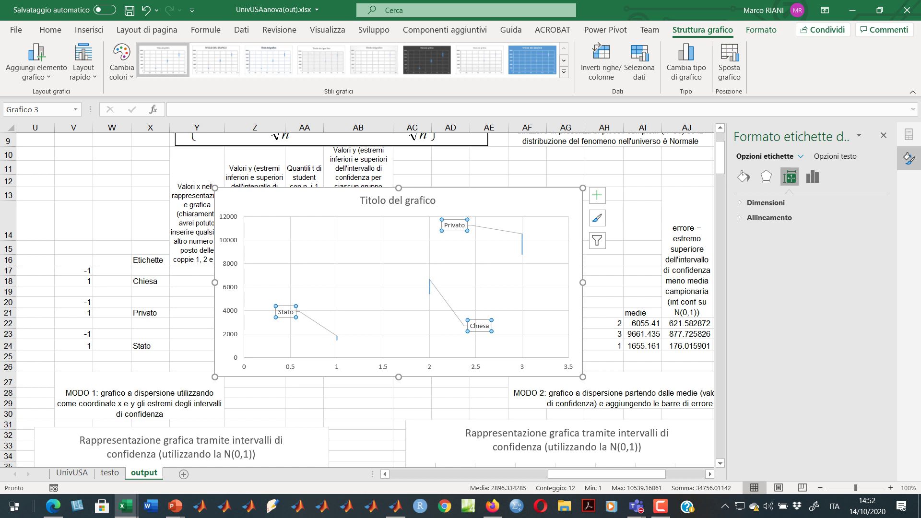
pyautogui.moveTo(307, 200); pyautogui.dragTo(366, 208)
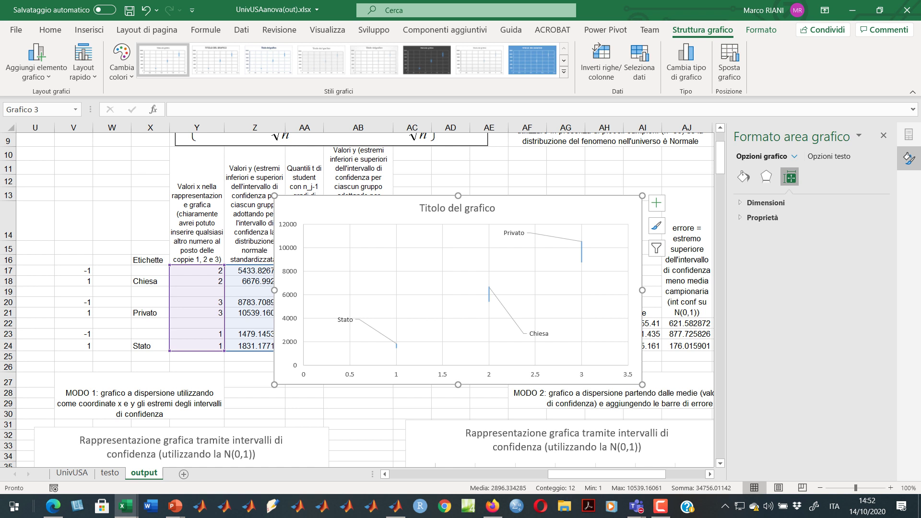
# Set both Chiesa x values in Y17 and Y18 to 4.
pyautogui.click(197, 271)
pyautogui.write('4')
pyautogui.press('Return')
pyautogui.write('4')
pyautogui.press('Return')
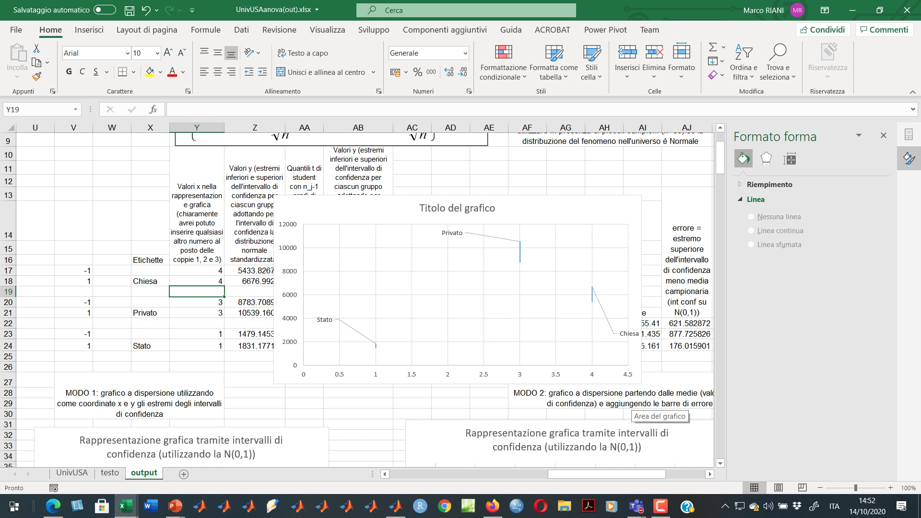
# Change both Chiesa x values in Y17 and Y18 to 7.
pyautogui.click(196, 270)
pyautogui.write('7')
pyautogui.press('Return')
pyautogui.write('7')
pyautogui.press('Return')
# Restore the Chiesa x values in Y17 and Y18 to 2.
pyautogui.press('Up')
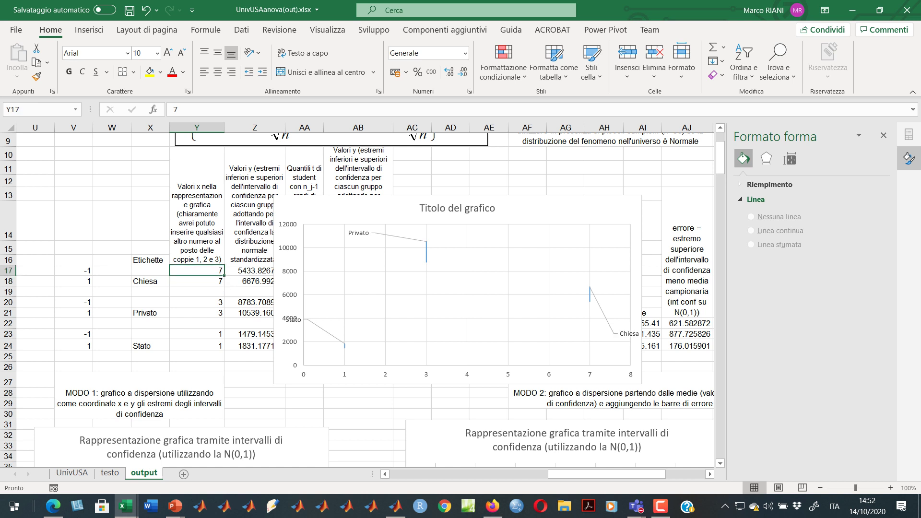
pyautogui.write('2')
pyautogui.press('Return')
pyautogui.press('Up')
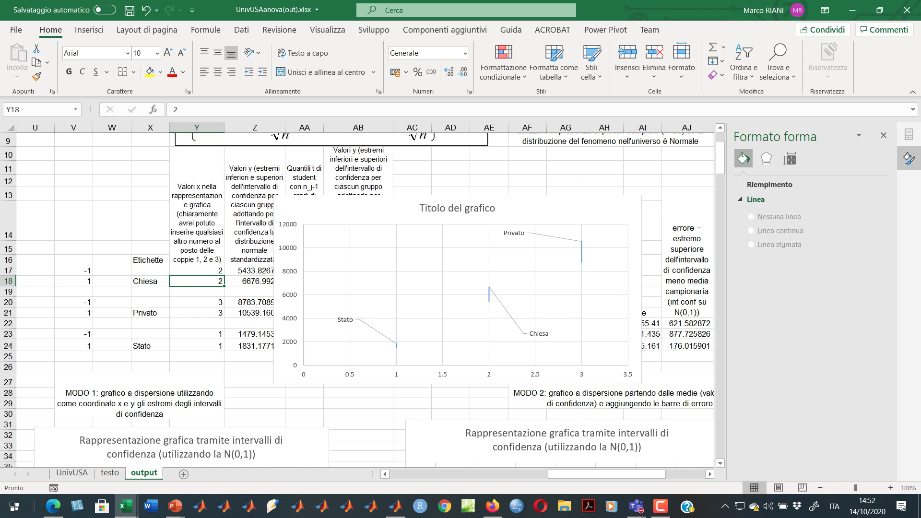
# Fill the blank row between Chiesa and Privato with x value 3 in Y19 and y value 5400 in Z19.
pyautogui.moveTo(197, 292); pyautogui.dragTo(249, 292)
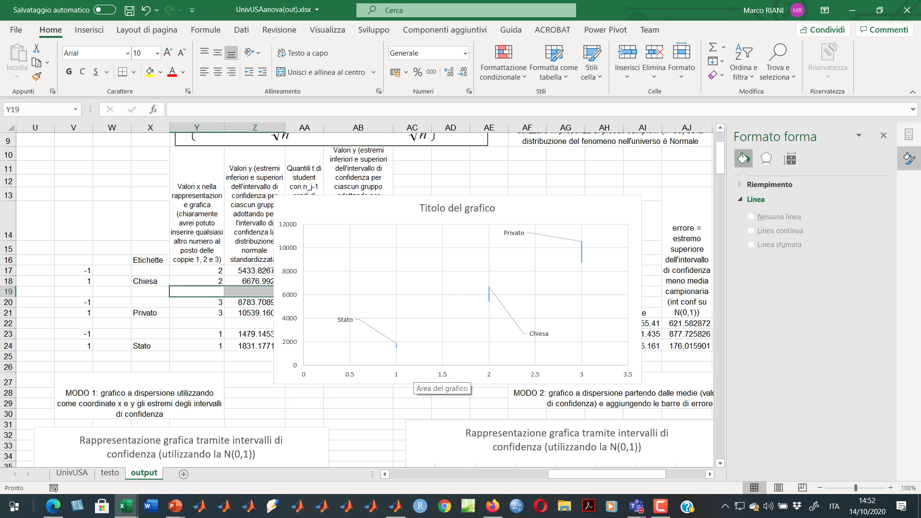
pyautogui.click(197, 312)
pyautogui.click(197, 291)
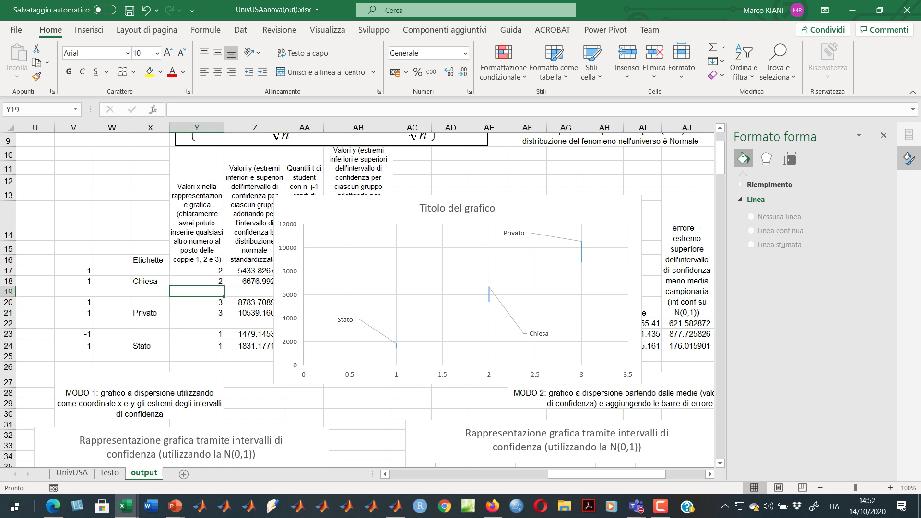
pyautogui.write('3')
pyautogui.press('Return')
pyautogui.press('Up')
pyautogui.press('Right')
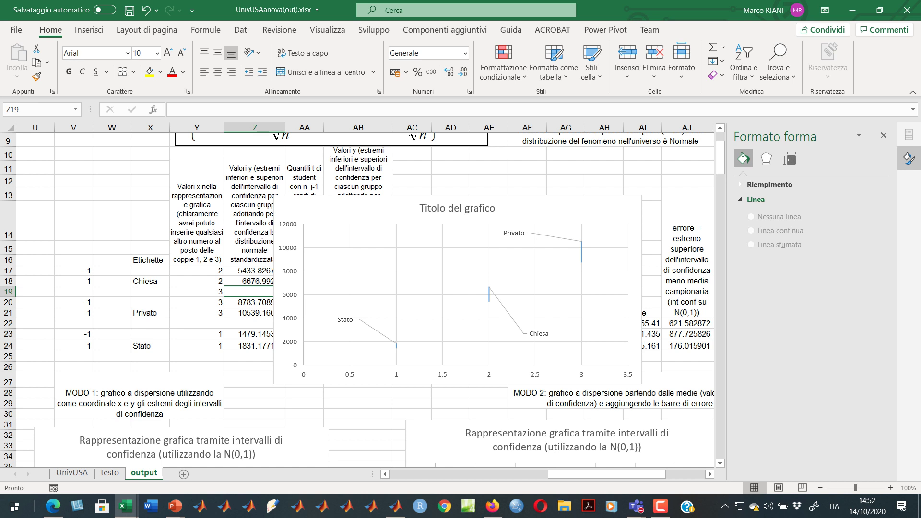
pyautogui.write('5400')
pyautogui.press('Return')
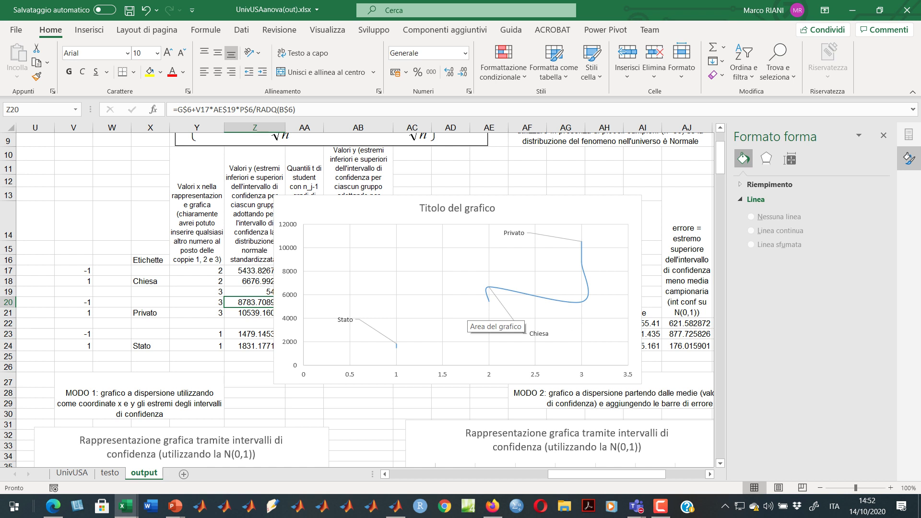
# Turn off line smoothing for the data series in the new scatter chart.
pyautogui.click(571, 303)
pyautogui.click(572, 302)
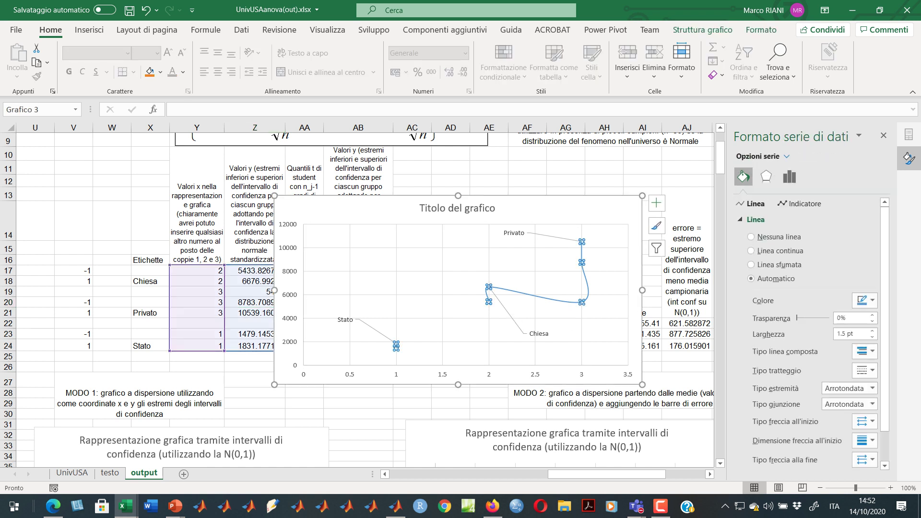
pyautogui.scroll(-2, 810, 336)
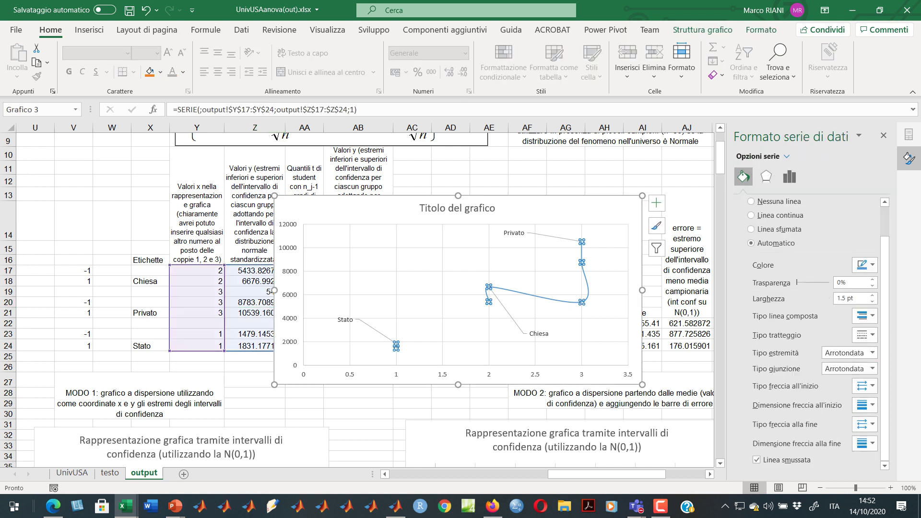
pyautogui.click(756, 459)
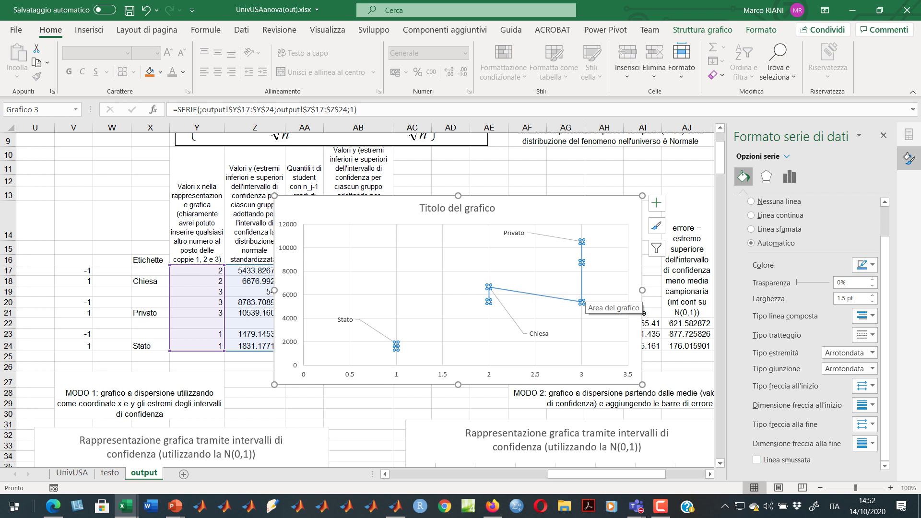
# Clear the x and y values from Y19:Z19 so the row separating Chiesa and Privato is blank again.
pyautogui.click(197, 291)
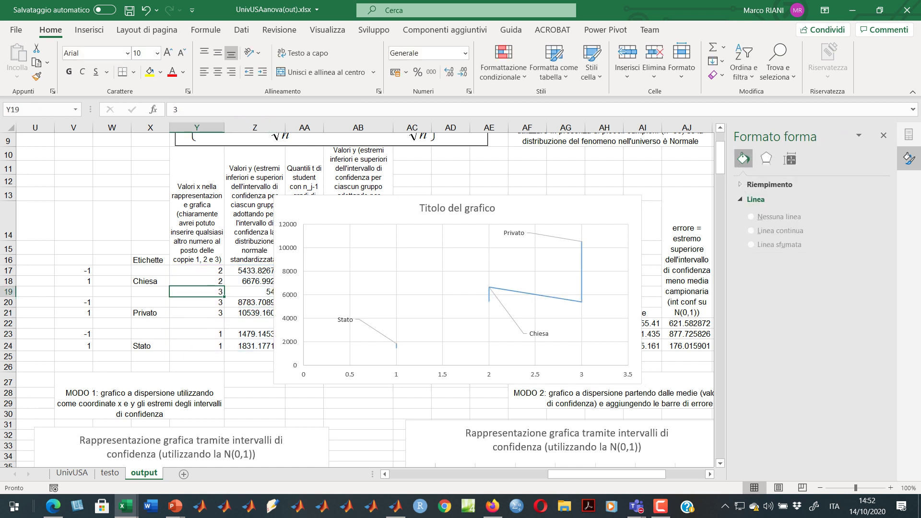
pyautogui.moveTo(251, 291); pyautogui.dragTo(201, 292)
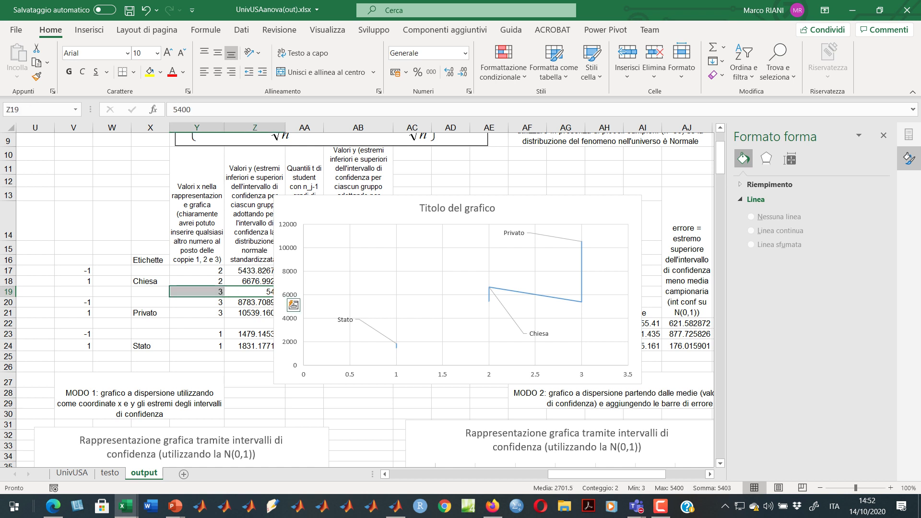
pyautogui.press('Delete')
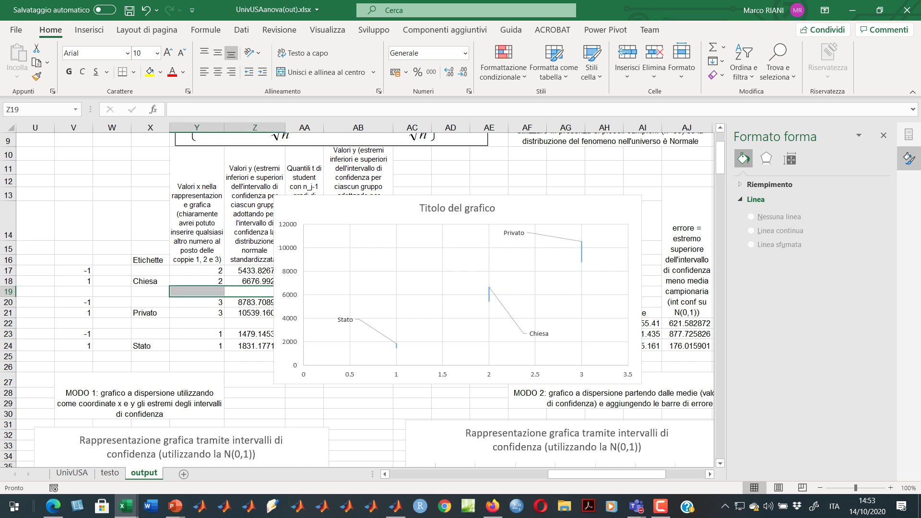
# Shift the new scatter chart off the y values in column Z and delete the chart.
pyautogui.moveTo(197, 270); pyautogui.dragTo(255, 280)
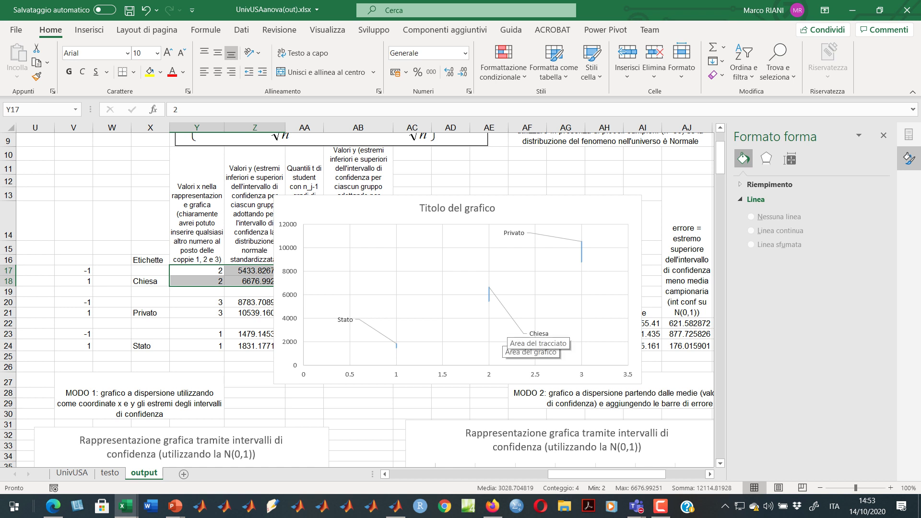
pyautogui.moveTo(503, 336); pyautogui.dragTo(567, 320)
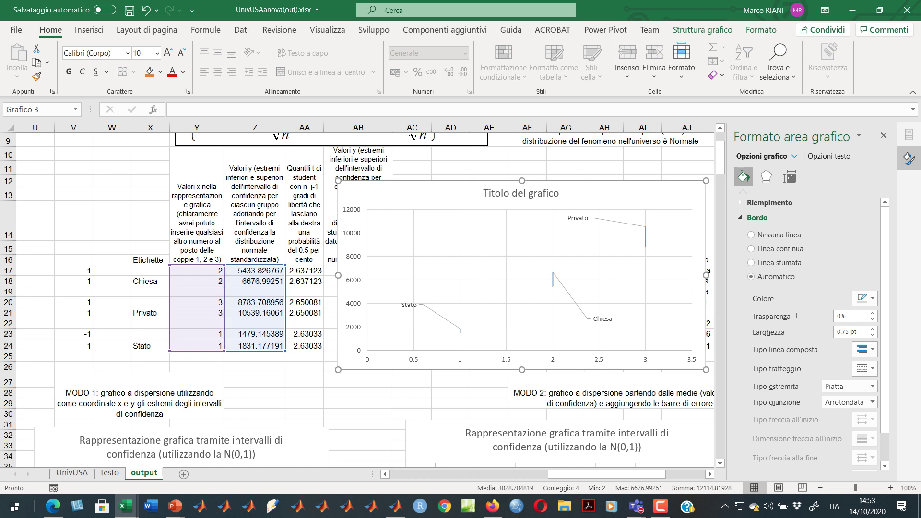
pyautogui.press('Delete')
# Review the finished Modo 1 and Modo 2 charts and the Modo 2 table of group means and errors.
pyautogui.scroll(-3, 365, 300)
pyautogui.scroll(-3, 360, 297)
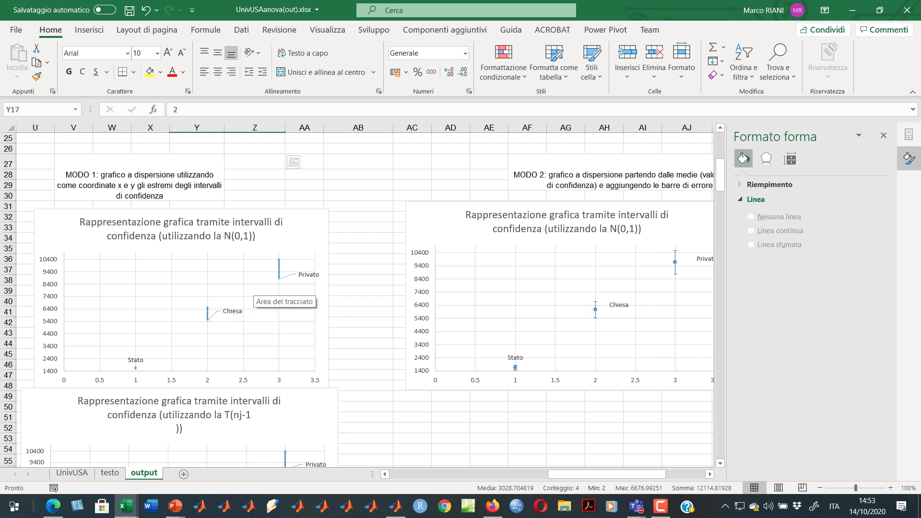
pyautogui.scroll(3, 254, 288)
pyautogui.click(360, 247)
pyautogui.click(411, 247)
pyautogui.press('Right')
pyautogui.press('Right')
pyautogui.press('Right')
pyautogui.press('Right')
pyautogui.press('Right')
pyautogui.press('Right')
pyautogui.press('Right')
pyautogui.press('Right')
pyautogui.press('Right')
pyautogui.press('Right')
pyautogui.press('Right')
pyautogui.press('Right')
pyautogui.press('Right')
pyautogui.press('Left')
pyautogui.press('Left')
pyautogui.press('Left')
pyautogui.press('Left')
pyautogui.press('Up')
pyautogui.press('Up')
pyautogui.press('Up')
pyautogui.press('Right')
pyautogui.press('Right')
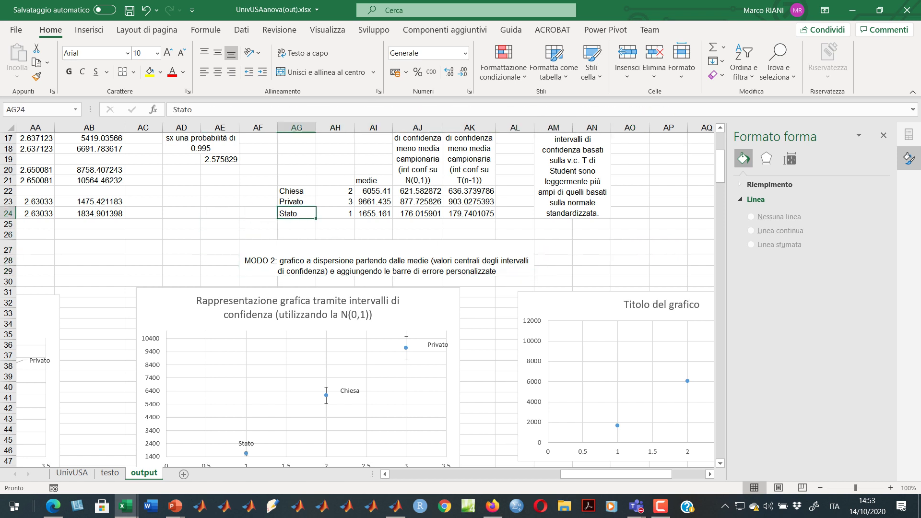
# Switch to the Teams meeting to check its chat, and minimize it to return to the Excel workbook.
pyautogui.hotkey('alt', 'Tab')
pyautogui.hotkey('alt', 'Tab')
pyautogui.hotkey('alt', 'Tab')
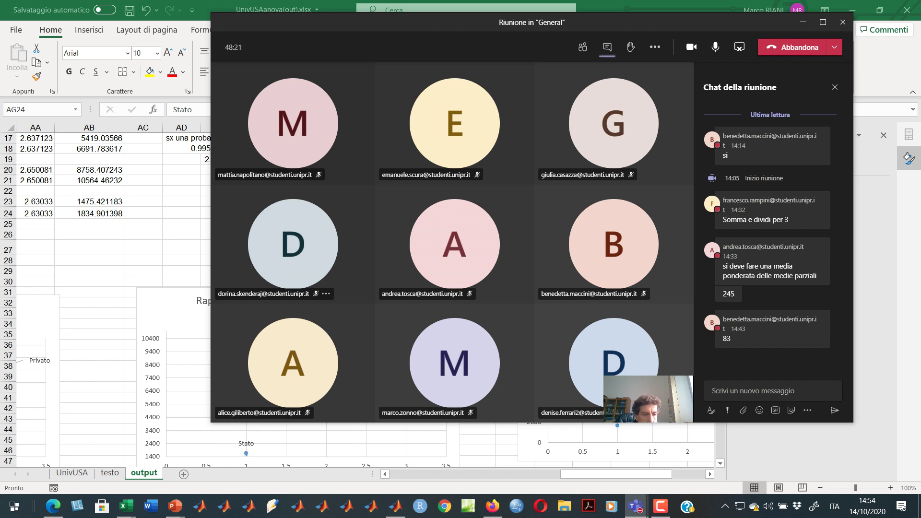
pyautogui.click(803, 22)
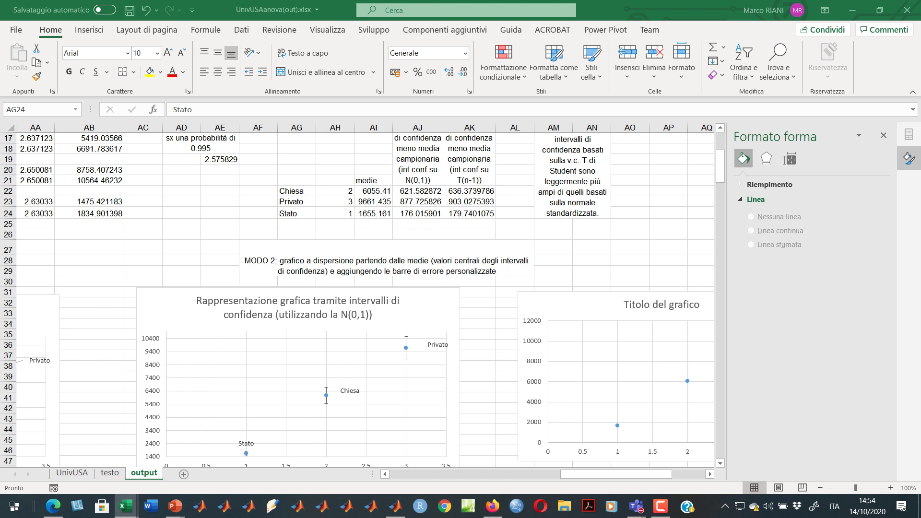
# Inspect the column headings of the Modo 1 table and the standard normal quantile formula in AE19.
pyautogui.scroll(3, 365, 297)
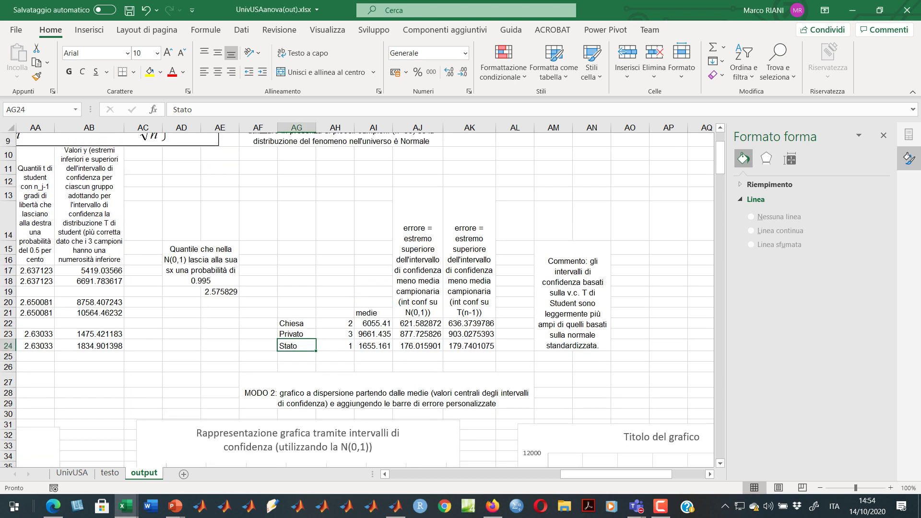
pyautogui.click(258, 260)
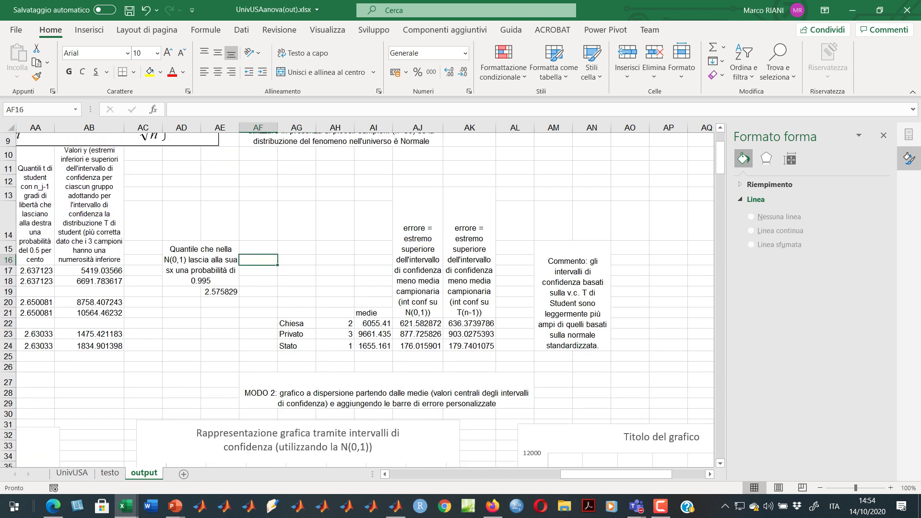
pyautogui.press('Left')
pyautogui.press('Left')
pyautogui.press('Left')
pyautogui.press('Left')
pyautogui.press('Left')
pyautogui.press('Left')
pyautogui.press('Left')
pyautogui.press('Left')
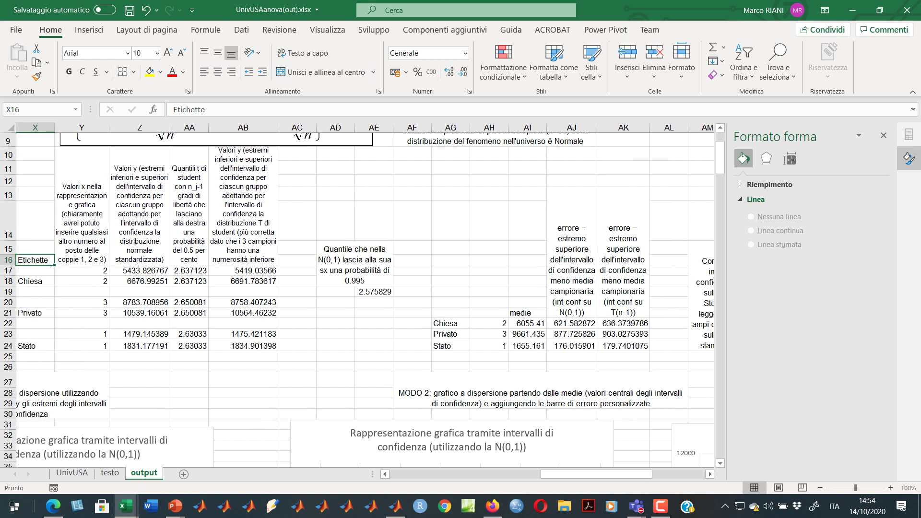
pyautogui.press('Left')
pyautogui.press('Right')
pyautogui.press('Right')
pyautogui.press('Right')
pyautogui.press('Right')
pyautogui.press('Right')
pyautogui.press('Right')
pyautogui.press('Right')
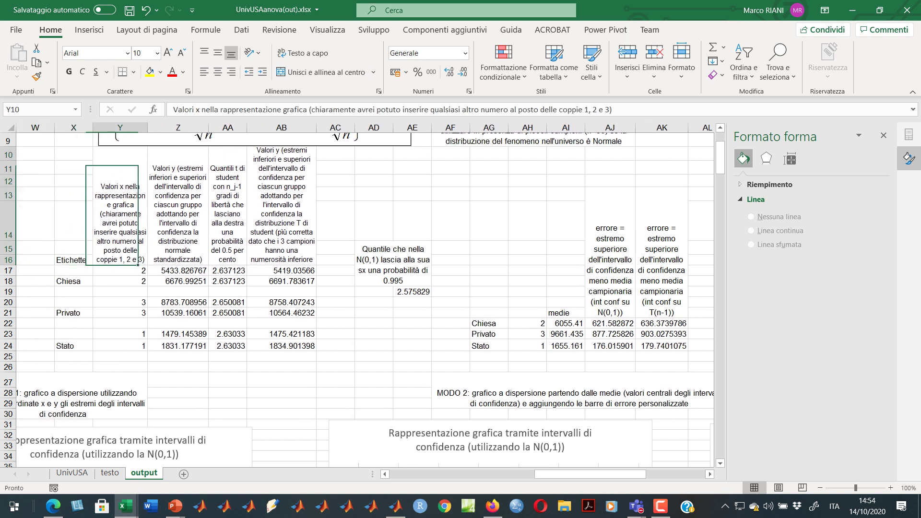
pyautogui.press('Down')
pyautogui.press('Right')
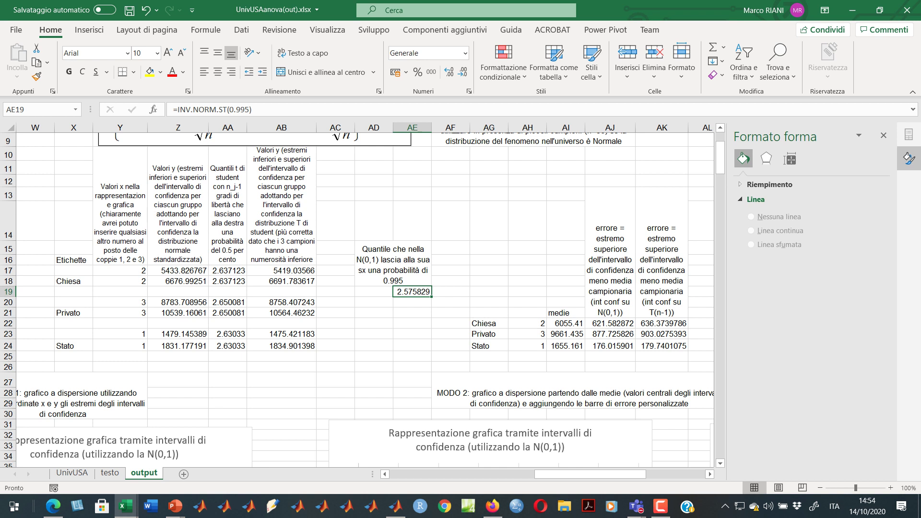
# Compare the Student t quantile formulas for Chiesa, Privato and Stato in column AA with the normal quantile in AE19.
pyautogui.press('Up')
pyautogui.press('Up')
pyautogui.press('Left')
pyautogui.press('Left')
pyautogui.press('Left')
pyautogui.press('Left')
pyautogui.press('Down')
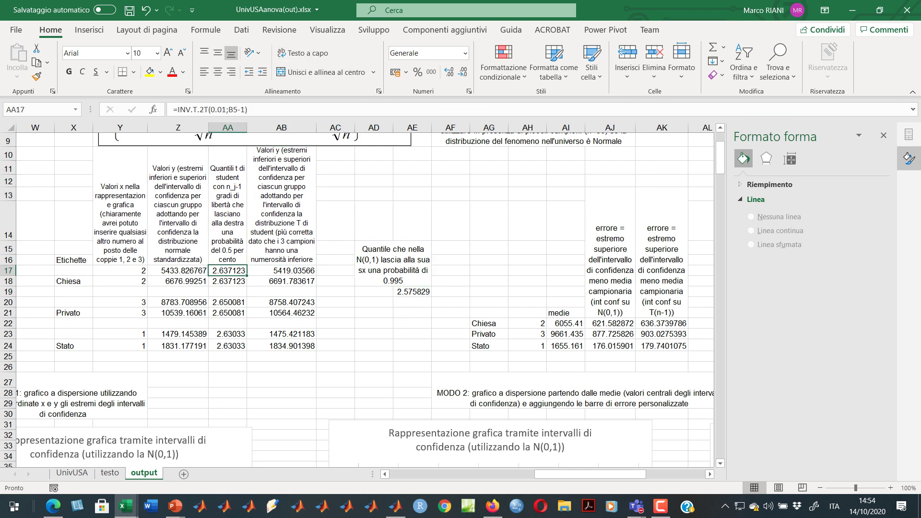
pyautogui.press('F2')
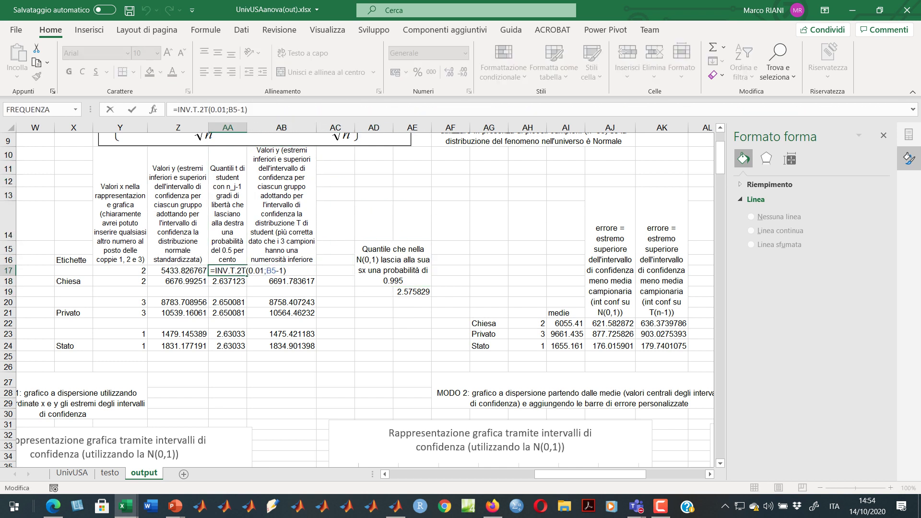
pyautogui.press('Escape')
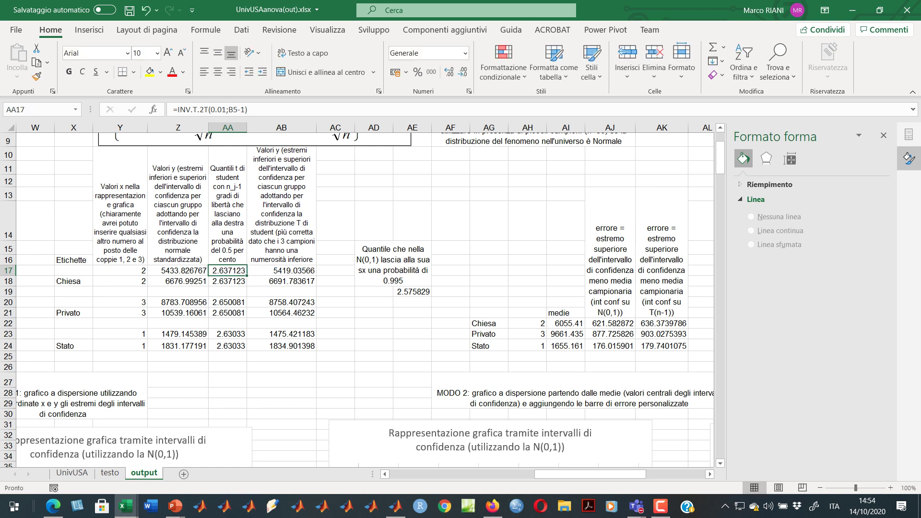
pyautogui.press('Down')
pyautogui.press('Down')
pyautogui.press('Down')
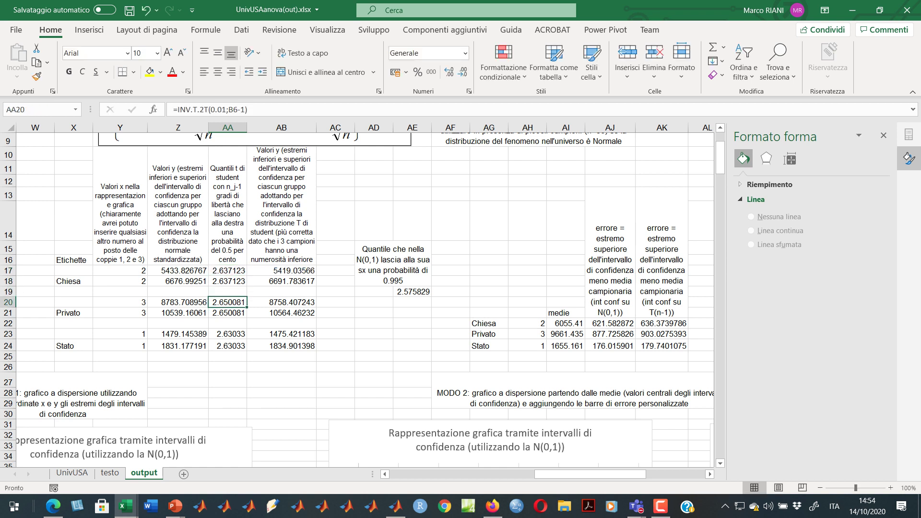
pyautogui.click(414, 291)
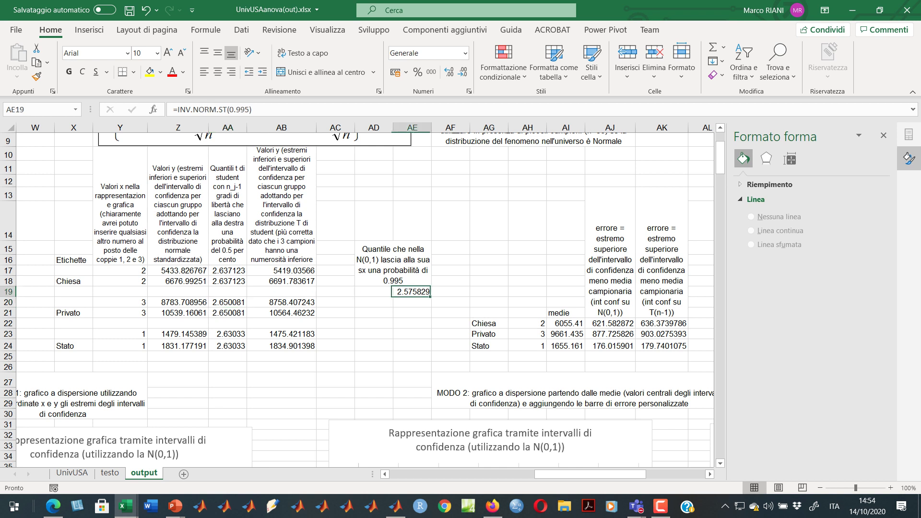
pyautogui.moveTo(228, 270); pyautogui.dragTo(228, 346)
pyautogui.hotkey('ctrl', 'v')
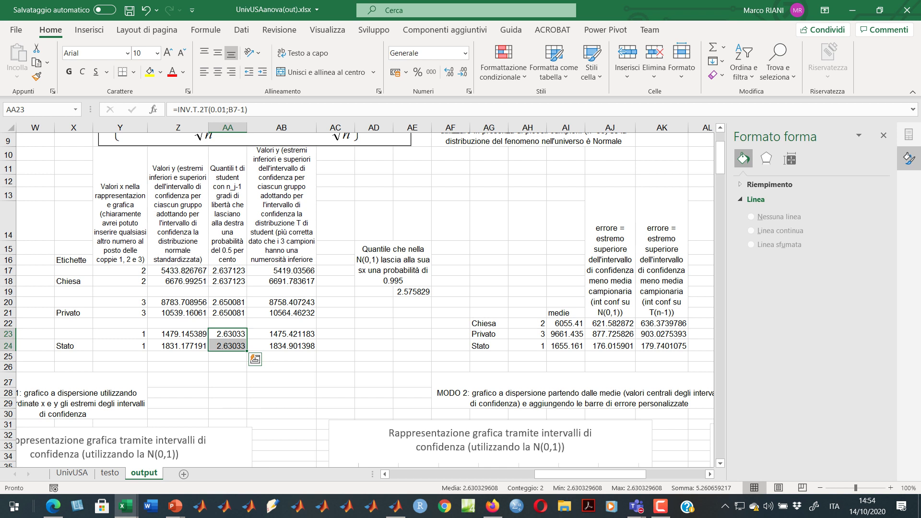
# Examine the Chiesa error formula based on N(0,1) in AJ22 alongside the Modo 2 chart with error bars.
pyautogui.scroll(-3, 357, 300)
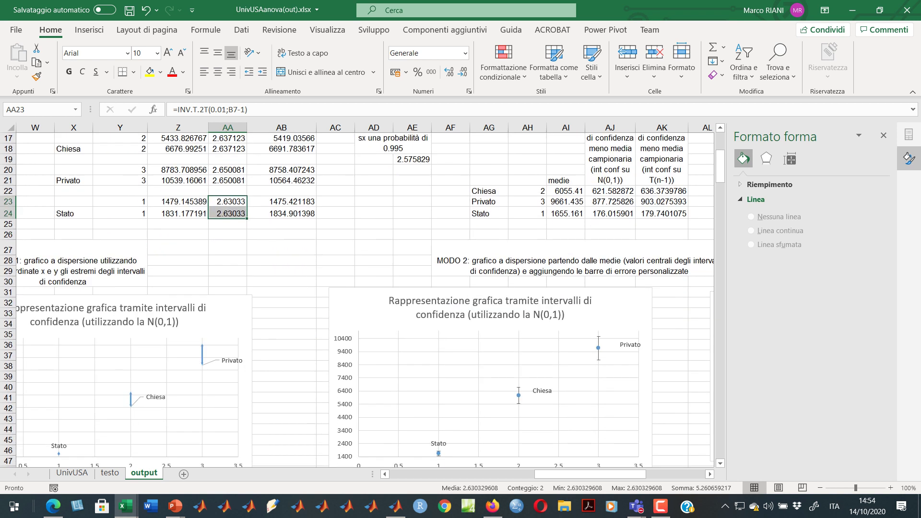
pyautogui.scroll(3, 357, 300)
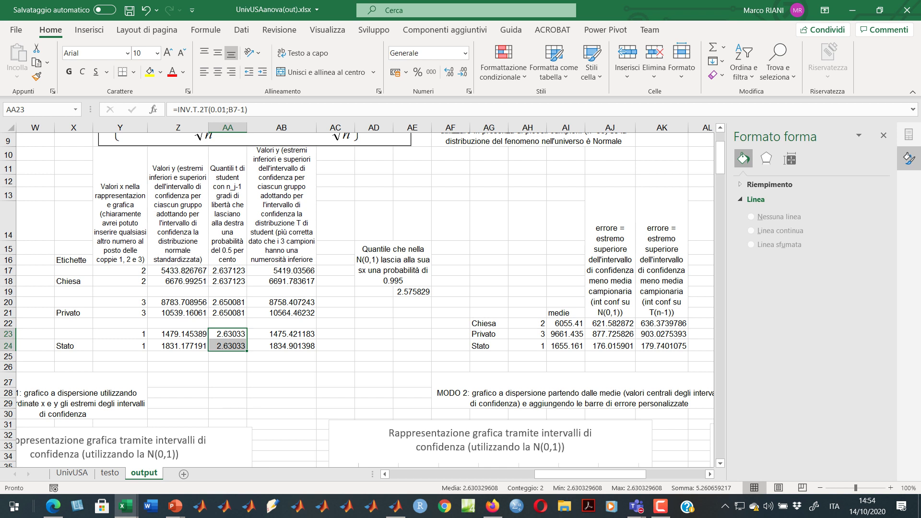
pyautogui.click(566, 324)
pyautogui.click(609, 324)
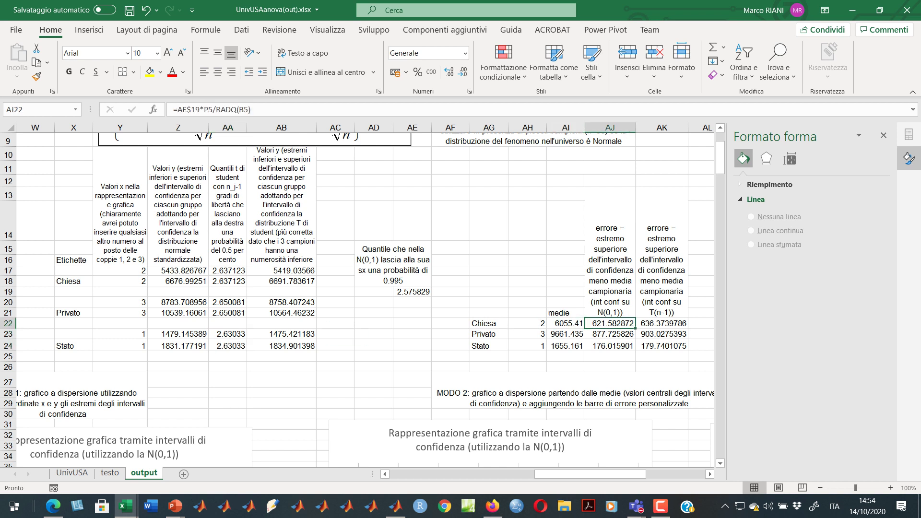
pyautogui.scroll(-3, 356, 300)
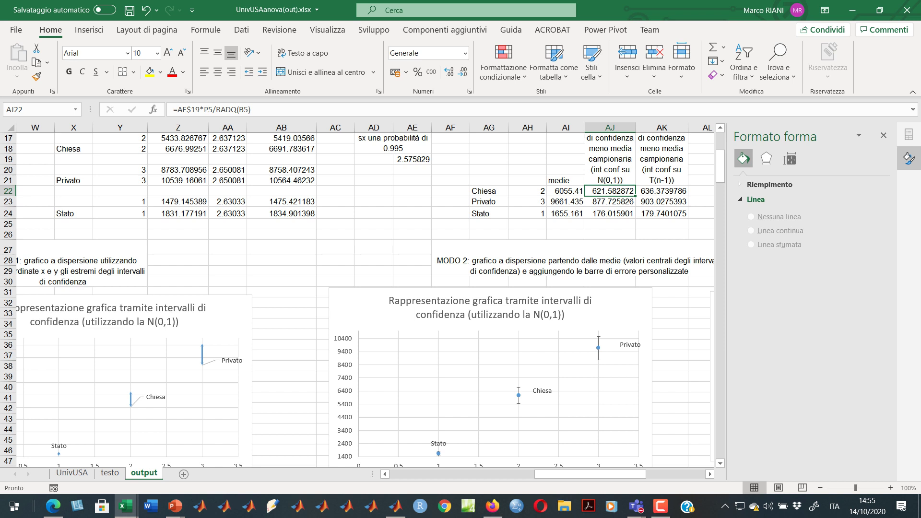
pyautogui.scroll(3, 357, 300)
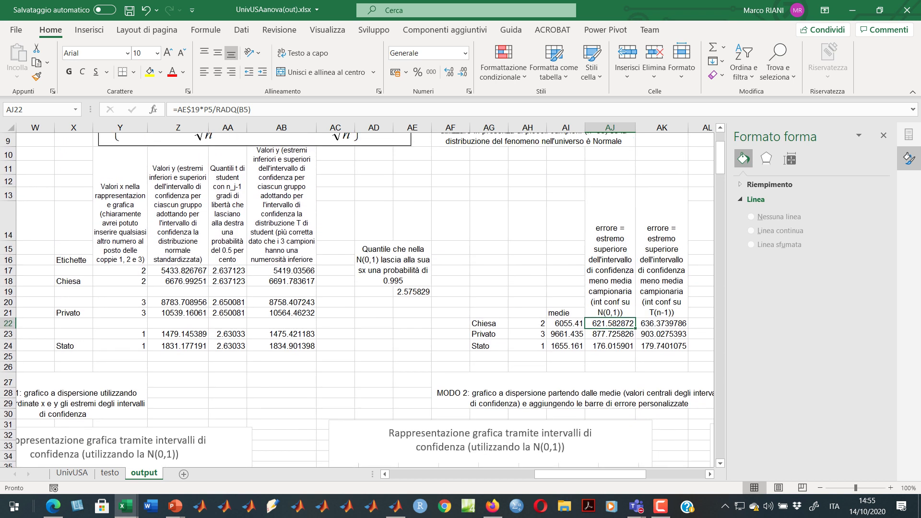
# Compare the formulas for the lower and upper Chiesa interval endpoints in Z17 and Z18.
pyautogui.click(178, 282)
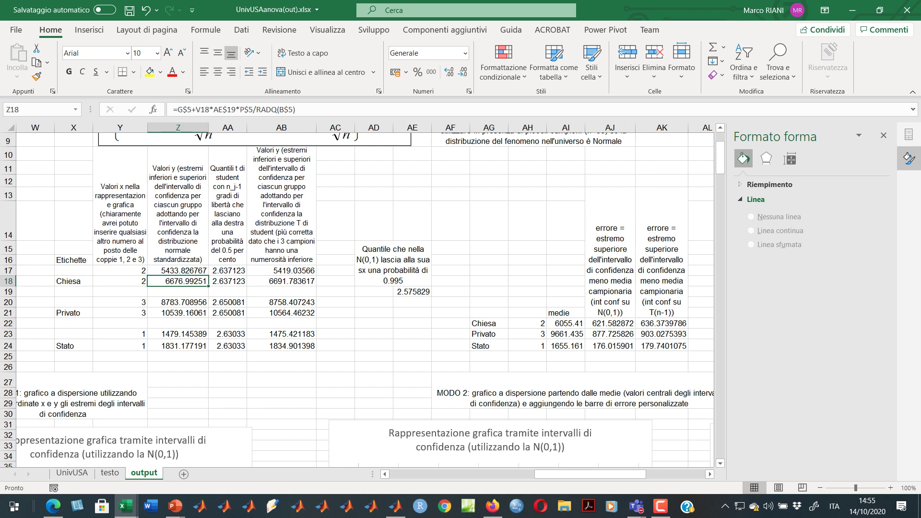
pyautogui.click(178, 270)
pyautogui.click(178, 282)
pyautogui.click(178, 271)
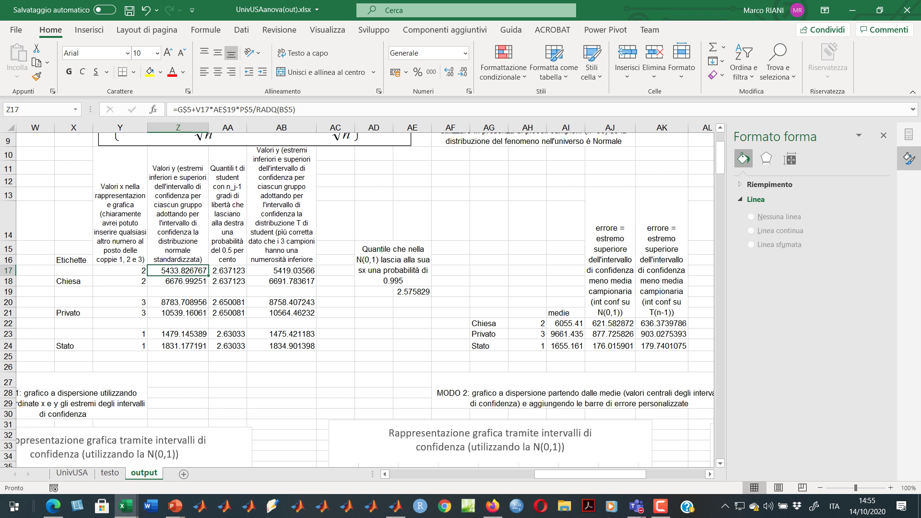
pyautogui.click(178, 281)
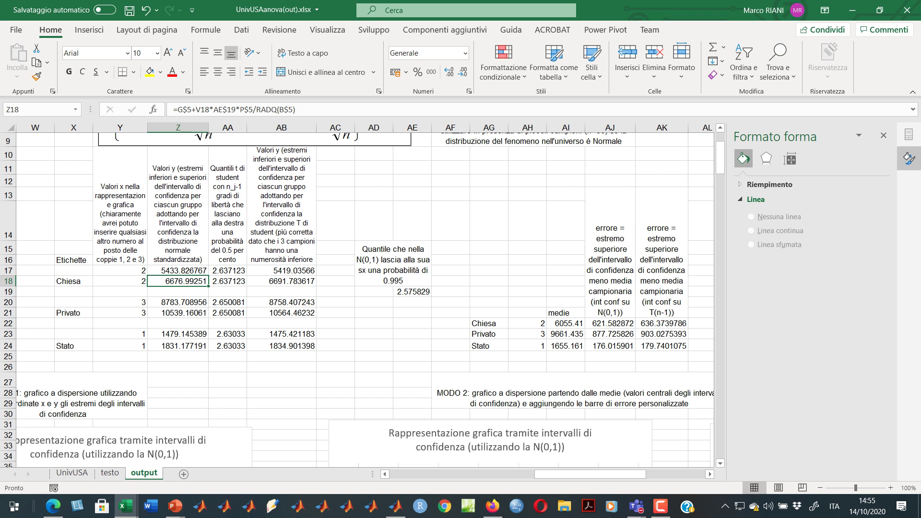
pyautogui.hotkey('alt', 'Tab')
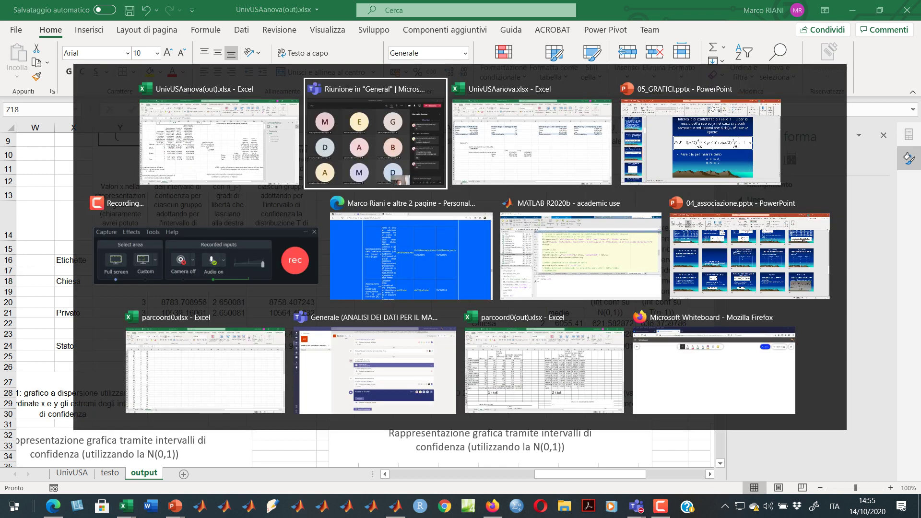
pyautogui.hotkey('alt', 'Tab')
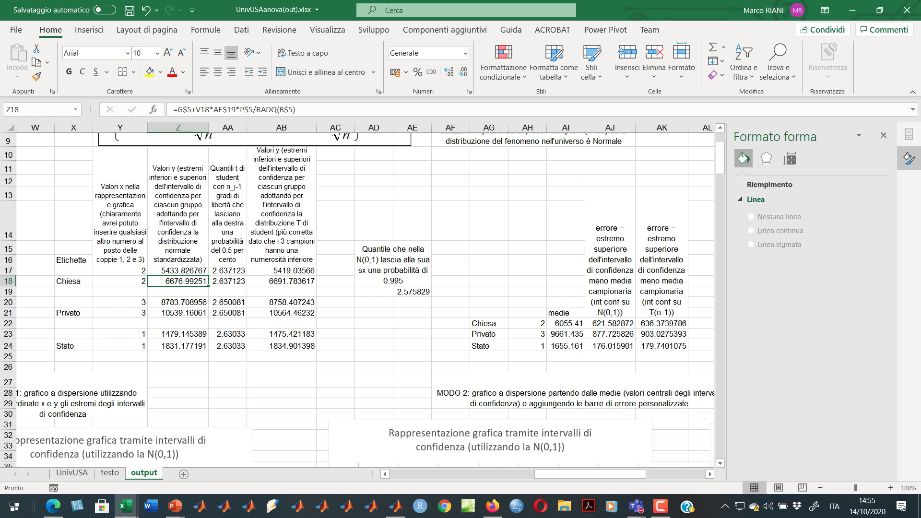
# Examine the Chiesa error formula in AJ22 and the cells it references.
pyautogui.click(374, 302)
pyautogui.click(566, 323)
pyautogui.click(610, 324)
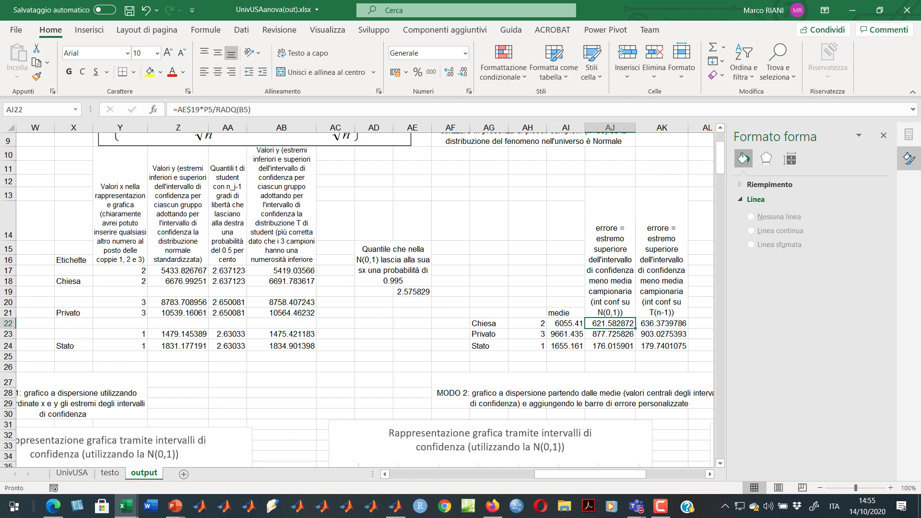
pyautogui.press('F2')
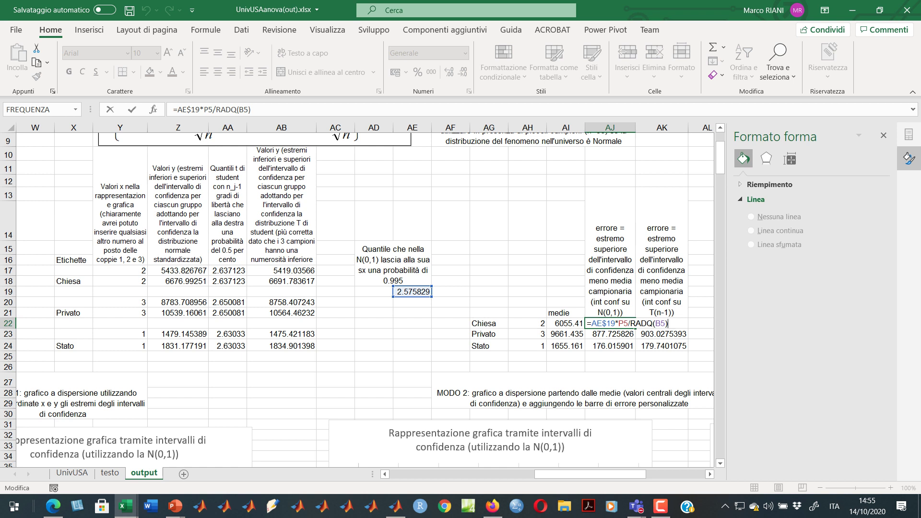
pyautogui.press('Return')
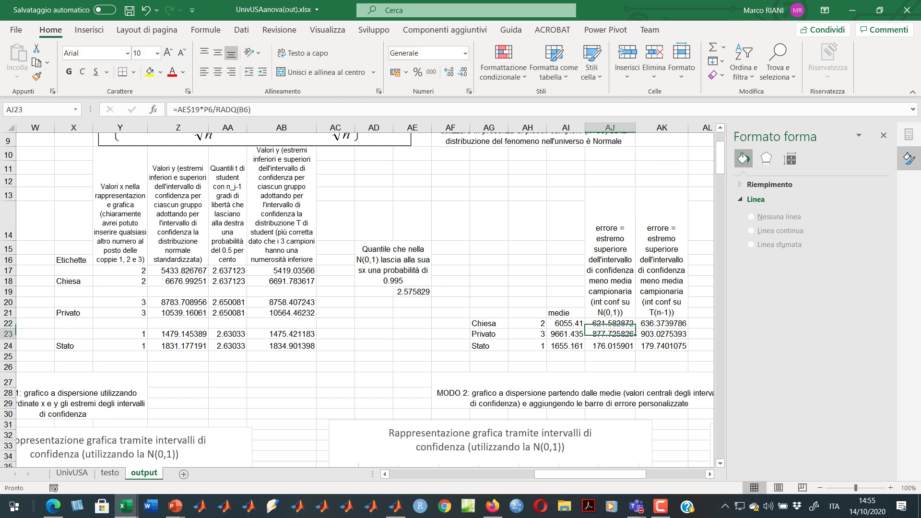
pyautogui.press('Up')
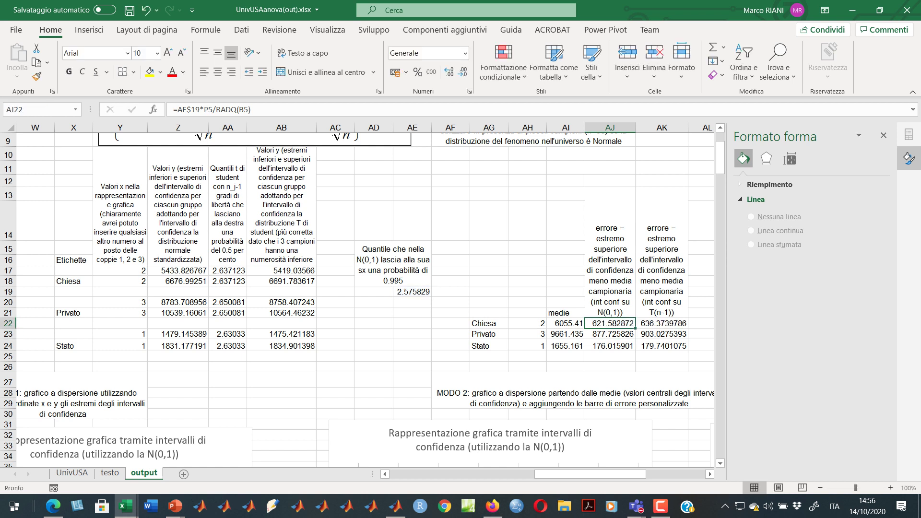
# Inspect the vertical error bar settings of the finished Modo 2 chart based on N(0,1).
pyautogui.scroll(-3, 356, 300)
pyautogui.scroll(-3, 357, 300)
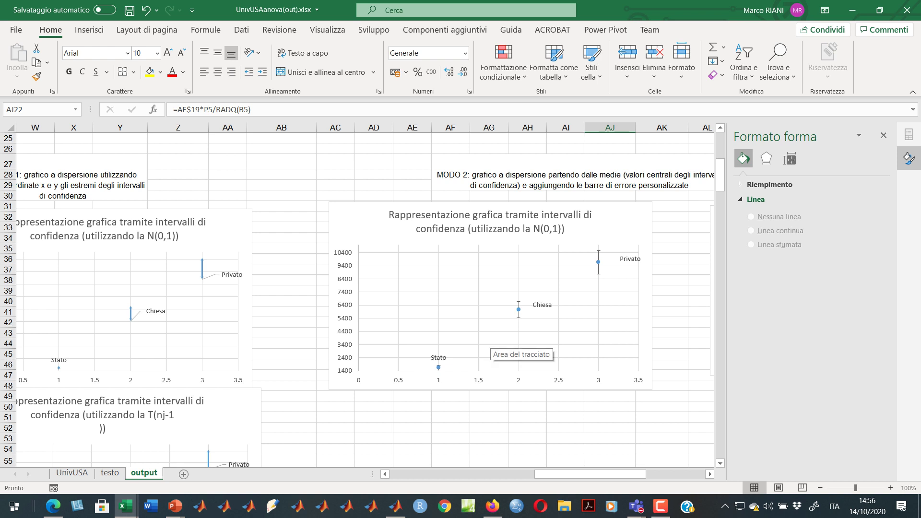
pyautogui.click(518, 314)
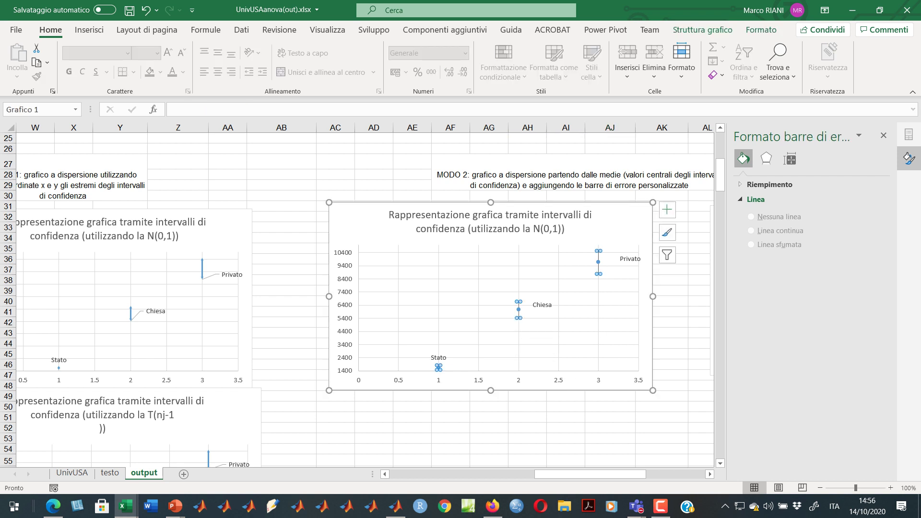
pyautogui.scroll(3, 528, 331)
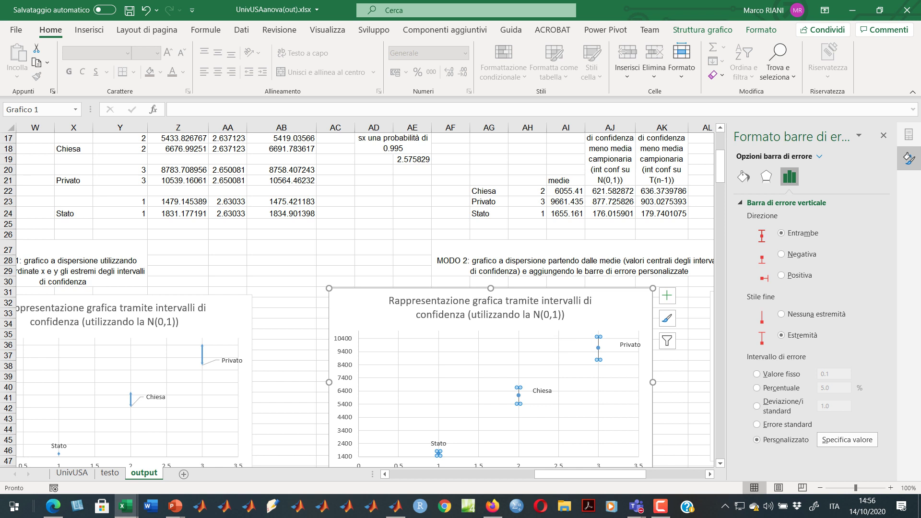
# Insert a markers-only scatter chart from the x values and means in AH22:AI24.
pyautogui.moveTo(533, 190); pyautogui.dragTo(566, 214)
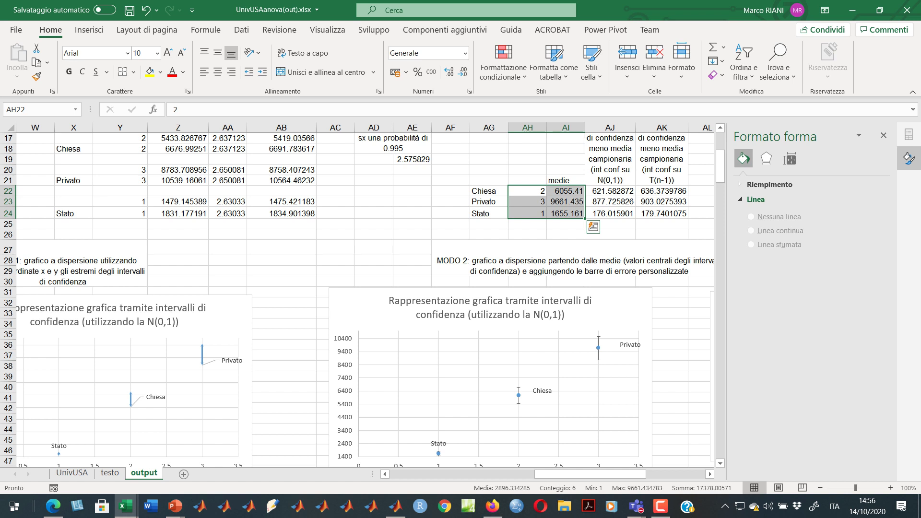
pyautogui.scroll(-3, 363, 299)
pyautogui.scroll(3, 363, 300)
pyautogui.click(89, 30)
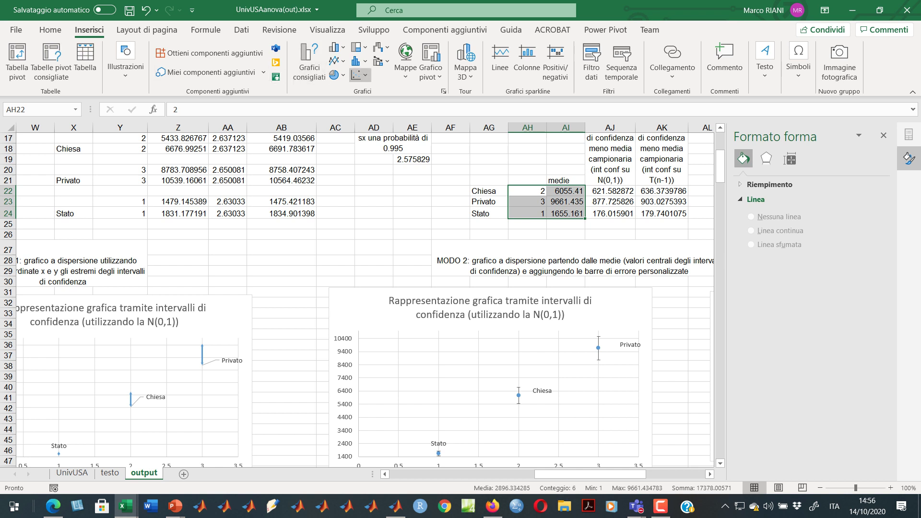
pyautogui.click(357, 75)
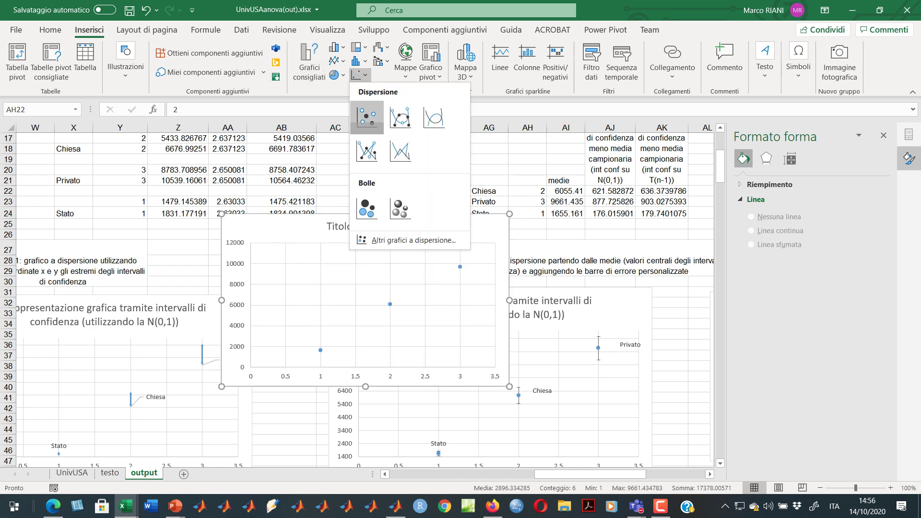
pyautogui.click(367, 118)
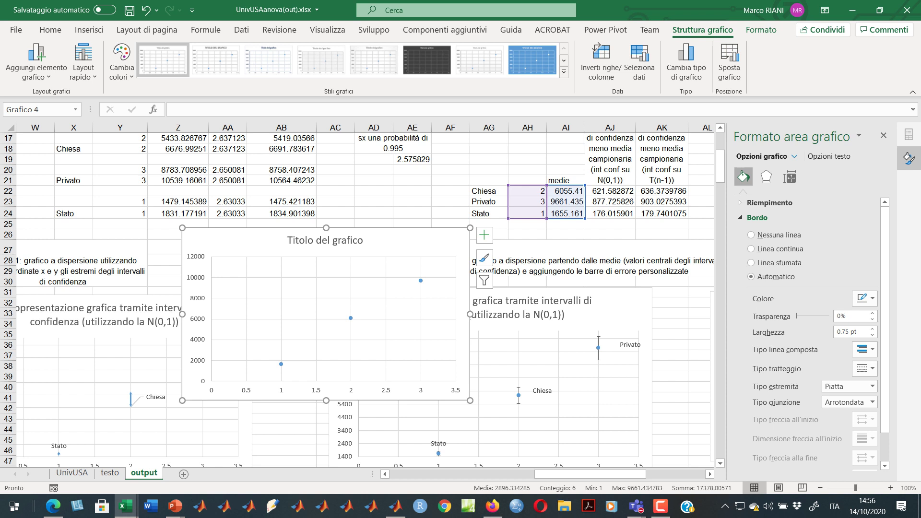
# Add percentage error bars to the data series of the new scatter chart.
pyautogui.click(351, 317)
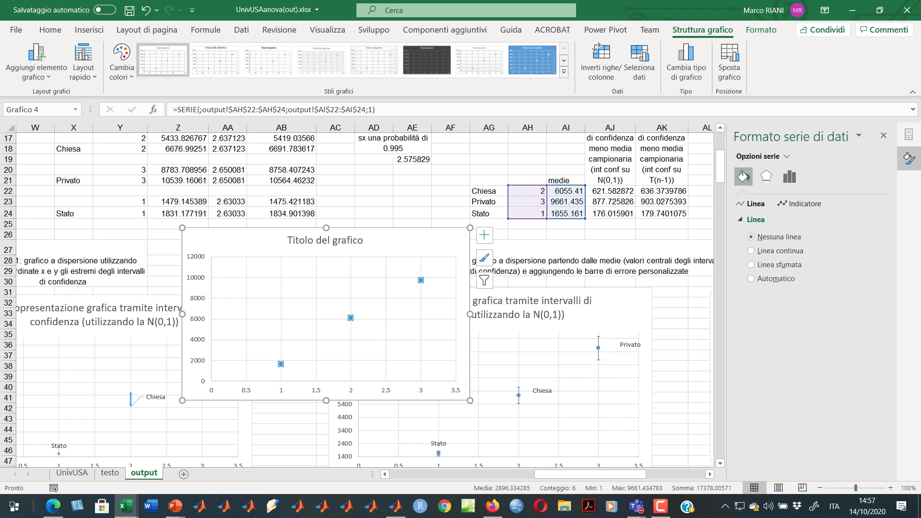
pyautogui.click(36, 63)
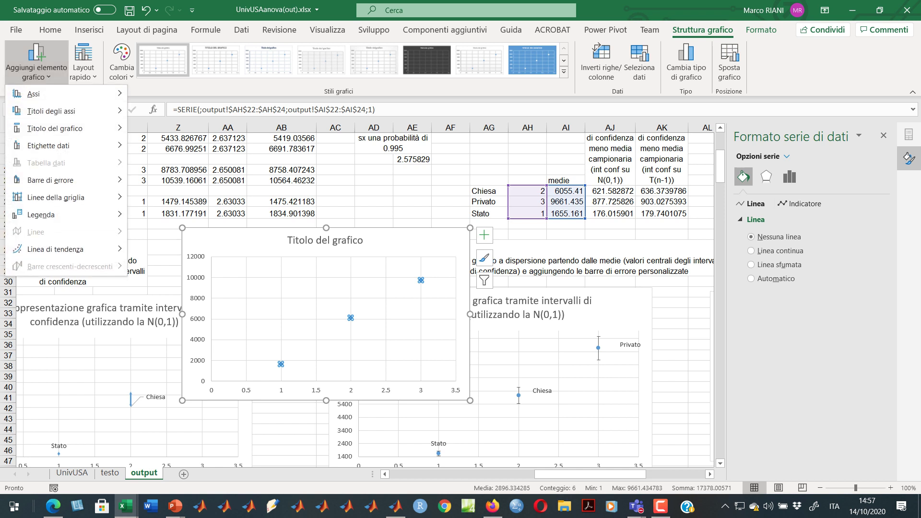
pyautogui.moveTo(52, 179)
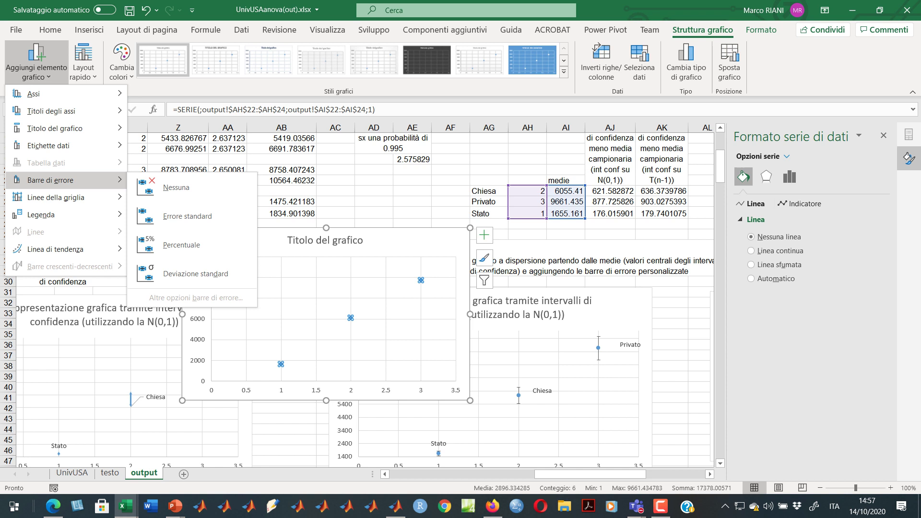
pyautogui.press('Up')
pyautogui.press('Up')
pyautogui.press('Up')
pyautogui.press('Up')
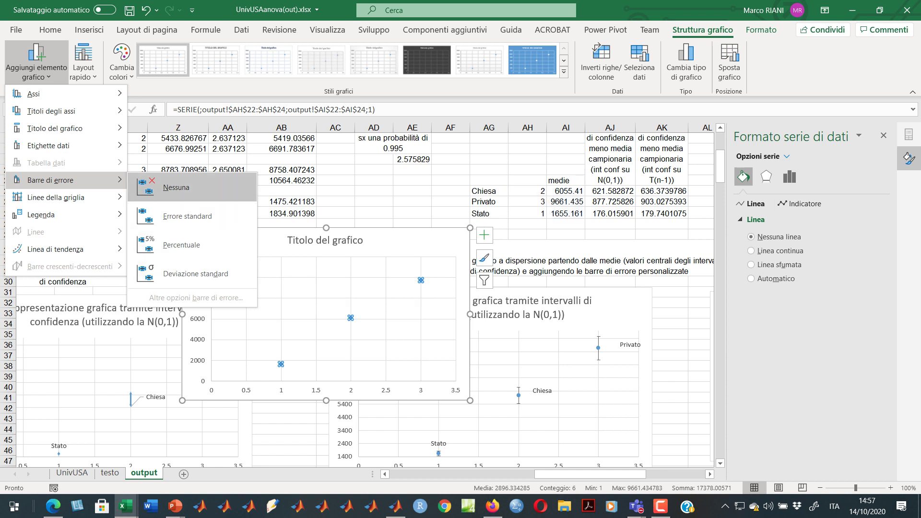
pyautogui.press('Down')
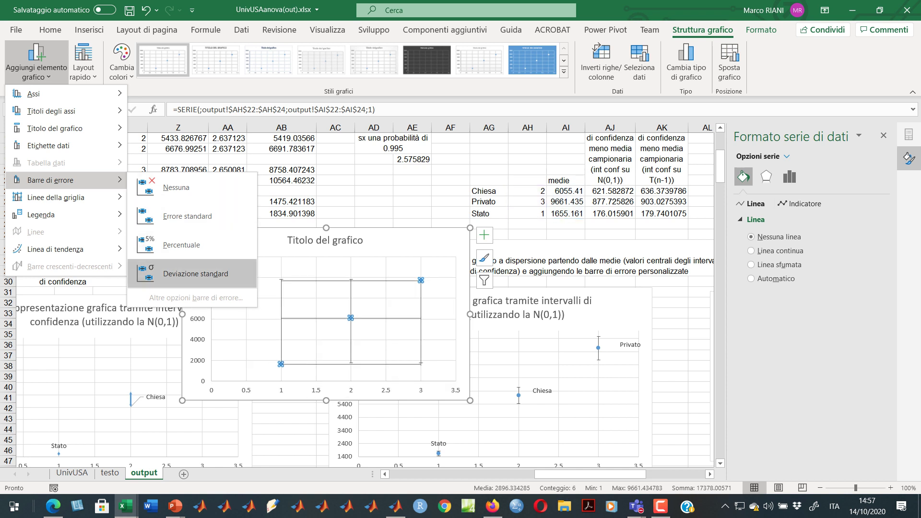
pyautogui.press('Up')
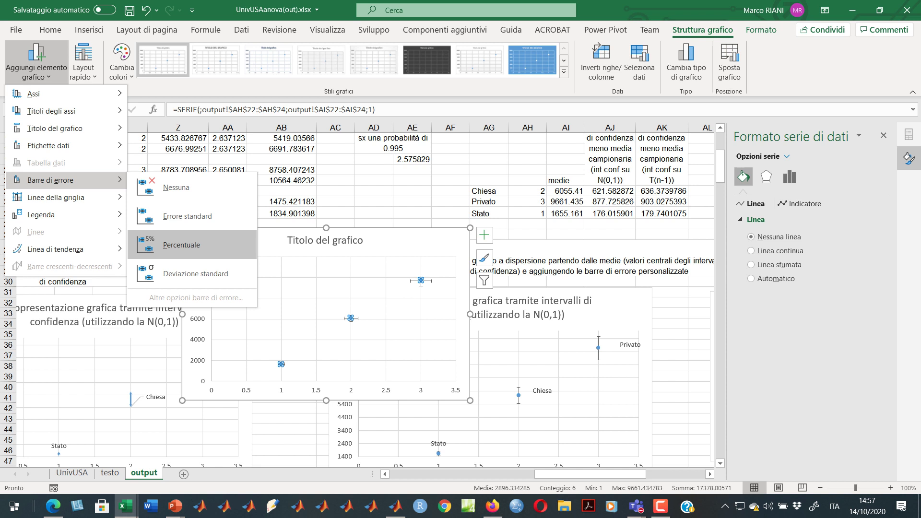
pyautogui.press('Up')
pyautogui.press('Down')
pyautogui.press('Escape')
pyautogui.press('Escape')
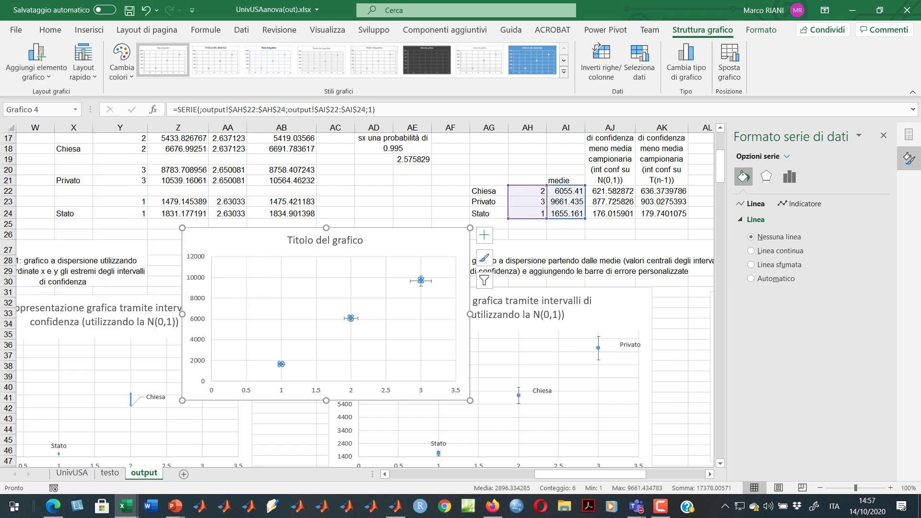
# Open the formatting options of the horizontal error bars in the new chart.
pyautogui.click(421, 280)
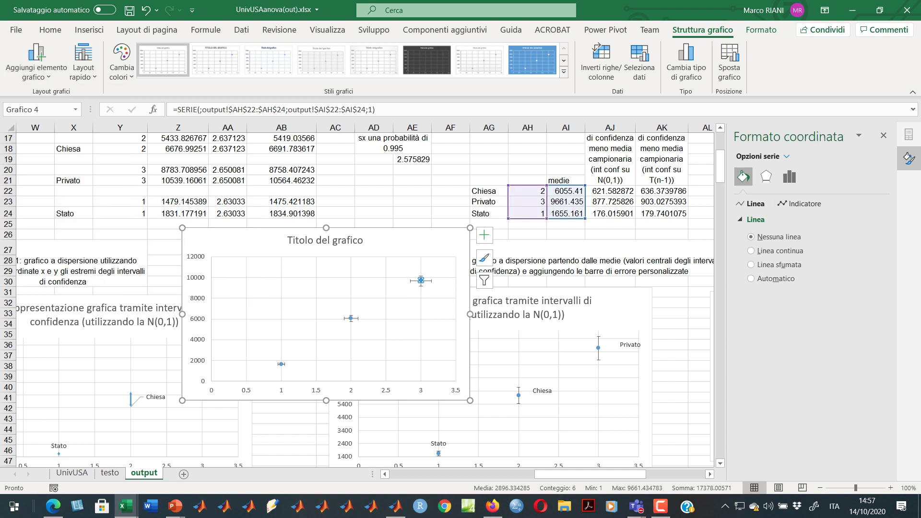
pyautogui.rightClick(421, 280)
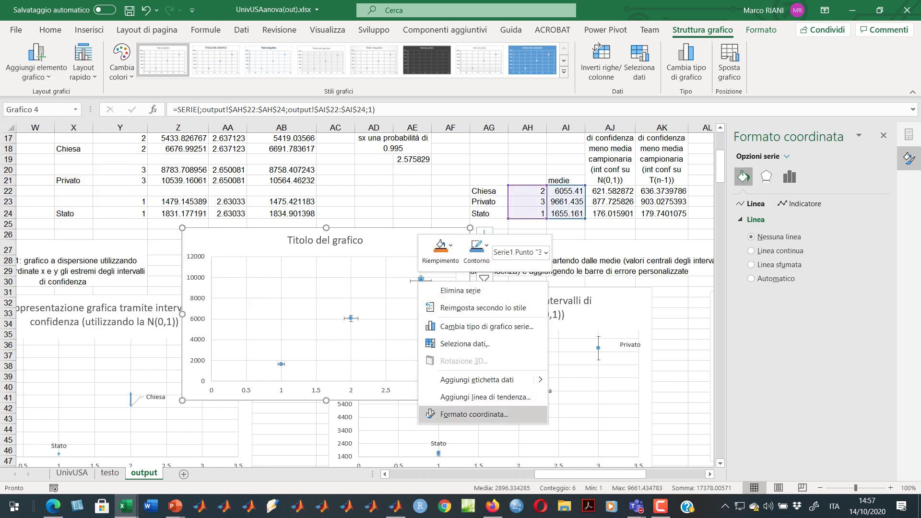
pyautogui.click(474, 414)
pyautogui.click(355, 318)
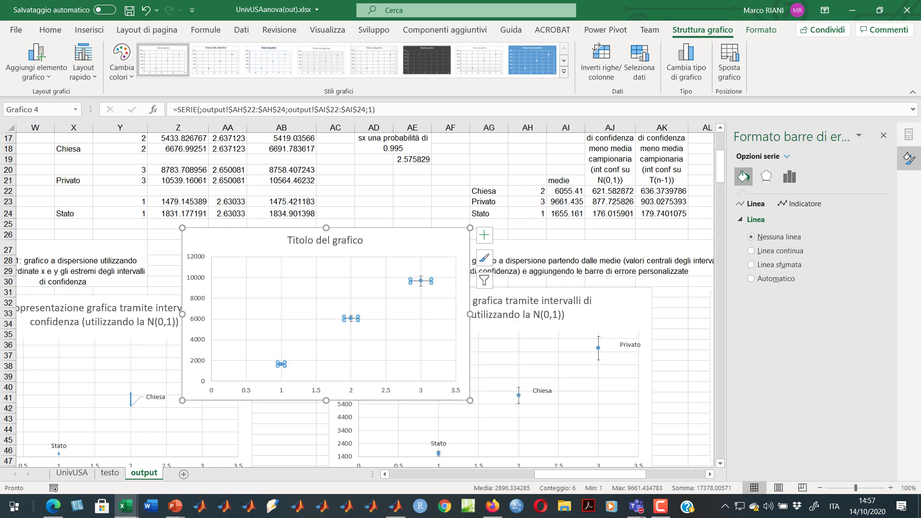
pyautogui.rightClick(355, 318)
pyautogui.click(416, 417)
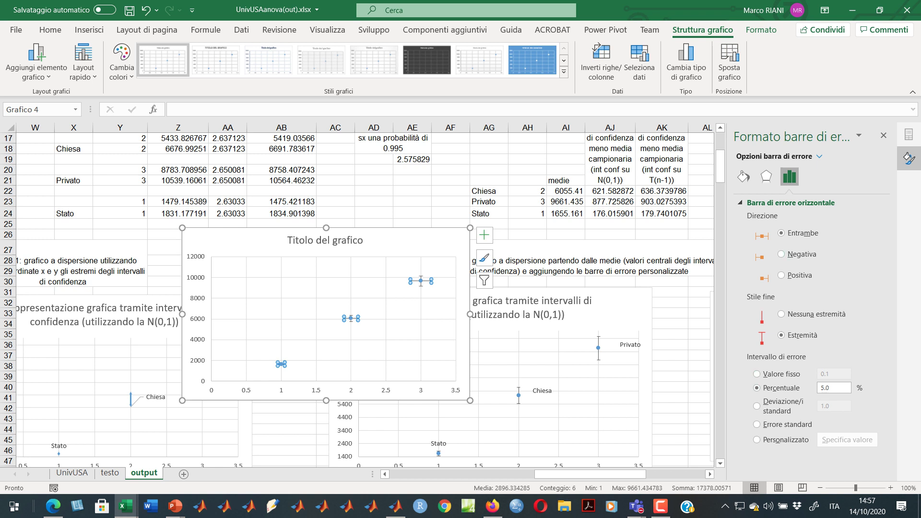
pyautogui.click(421, 281)
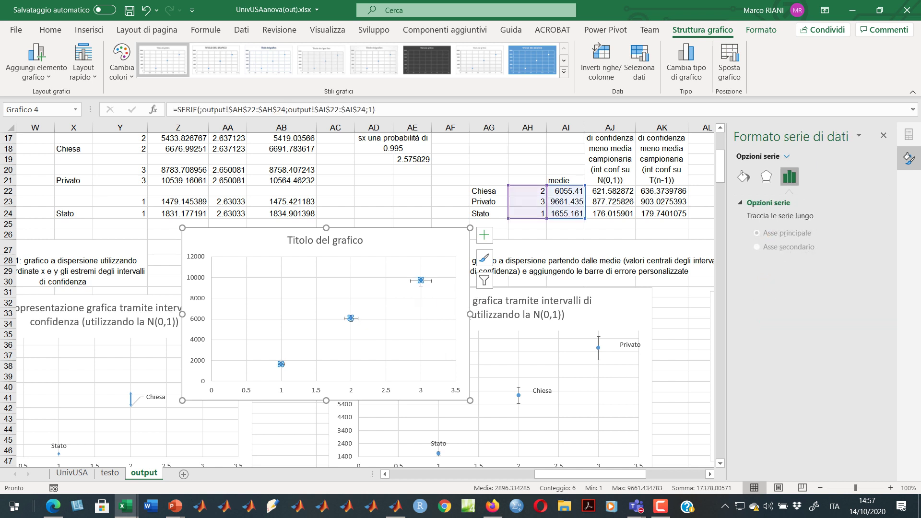
pyautogui.click(400, 296)
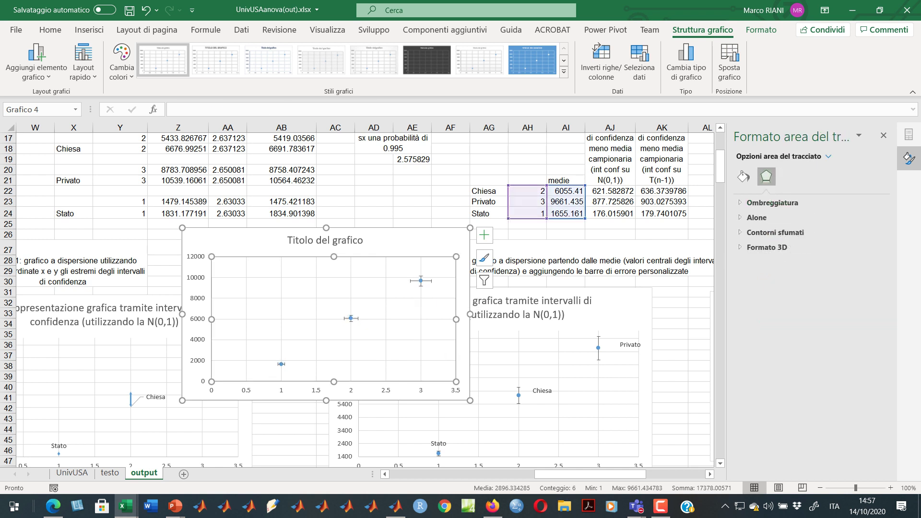
# Set the new chart's vertical error bars to custom values, using output!AJ22:AJ24 for both the positive and negative errors.
pyautogui.click(351, 319)
pyautogui.rightClick(351, 319)
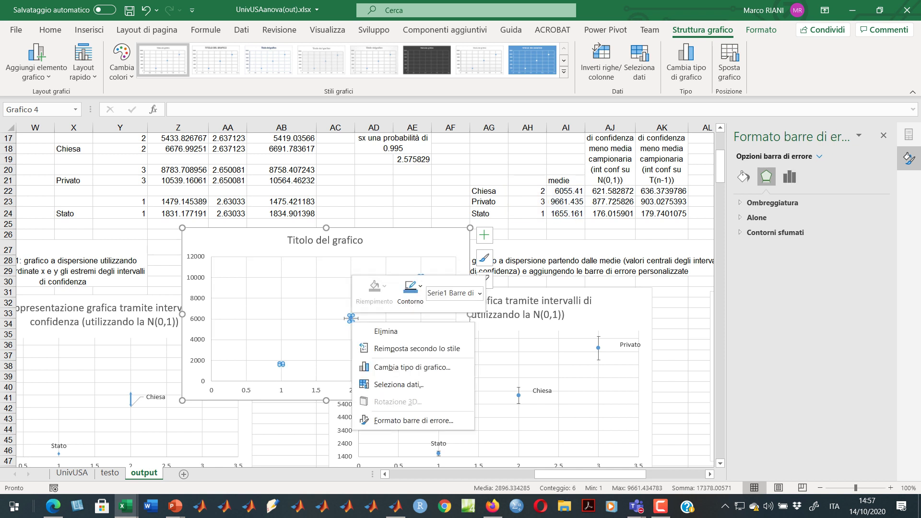
pyautogui.click(414, 420)
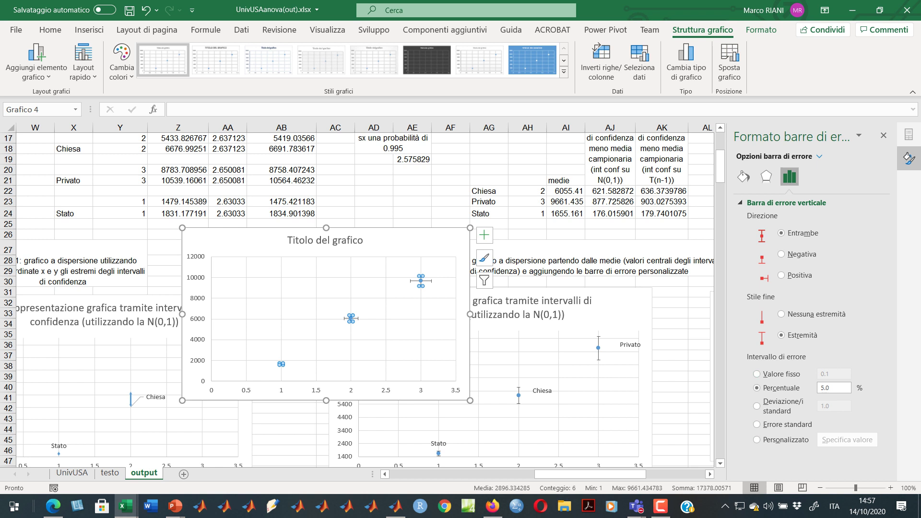
pyautogui.click(756, 440)
pyautogui.click(847, 440)
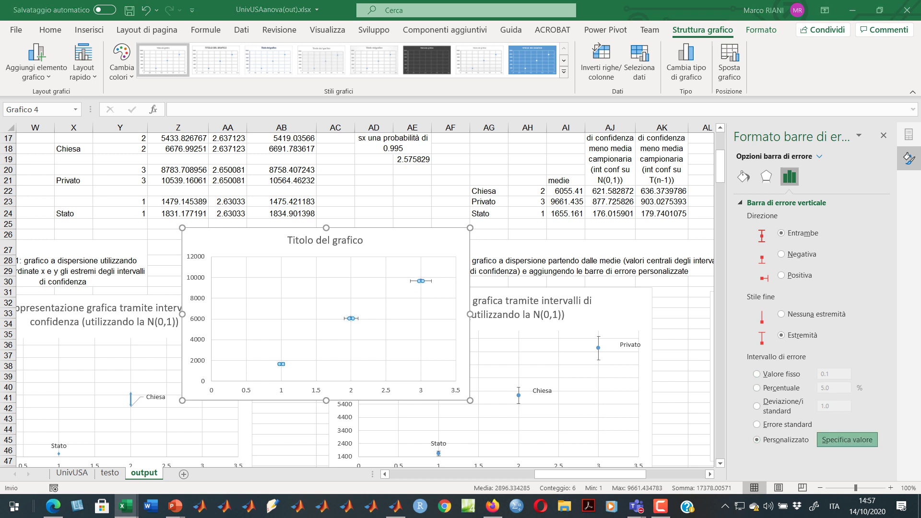
pyautogui.click(846, 439)
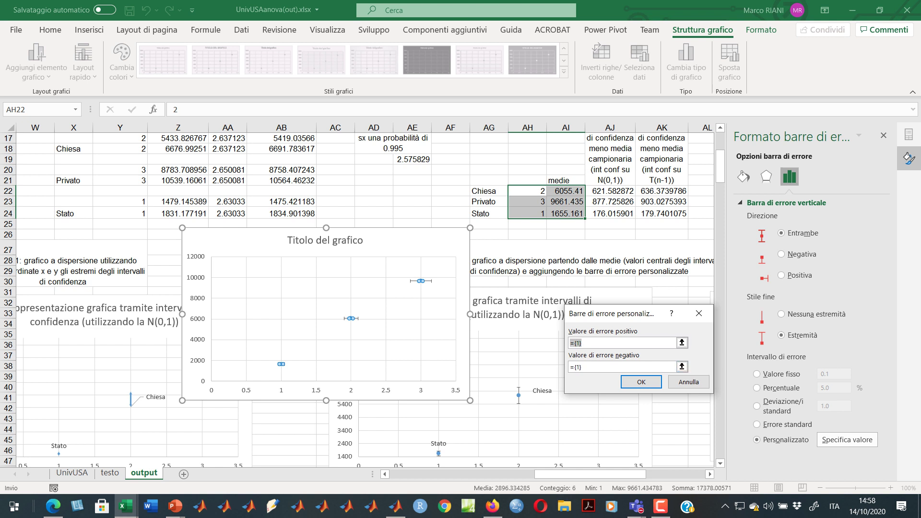
pyautogui.moveTo(609, 190); pyautogui.dragTo(610, 213)
pyautogui.click(682, 366)
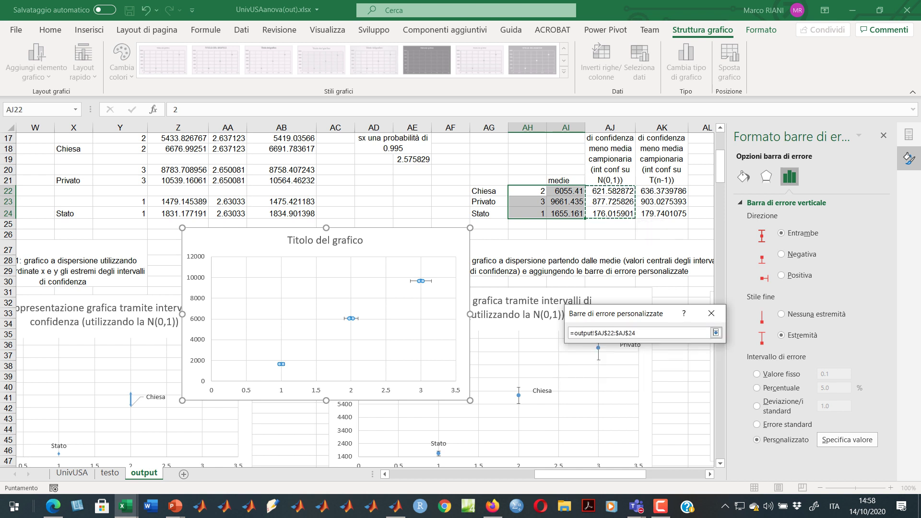
pyautogui.press('Return')
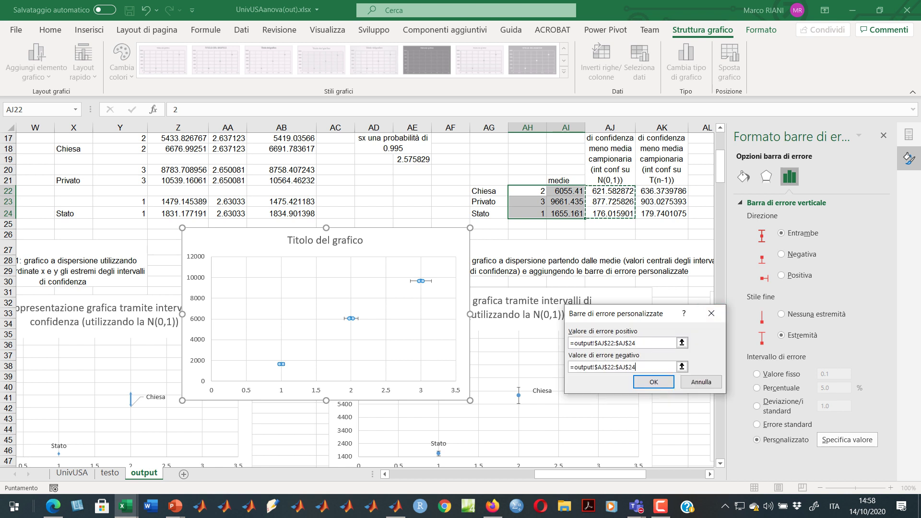
pyautogui.press('Return')
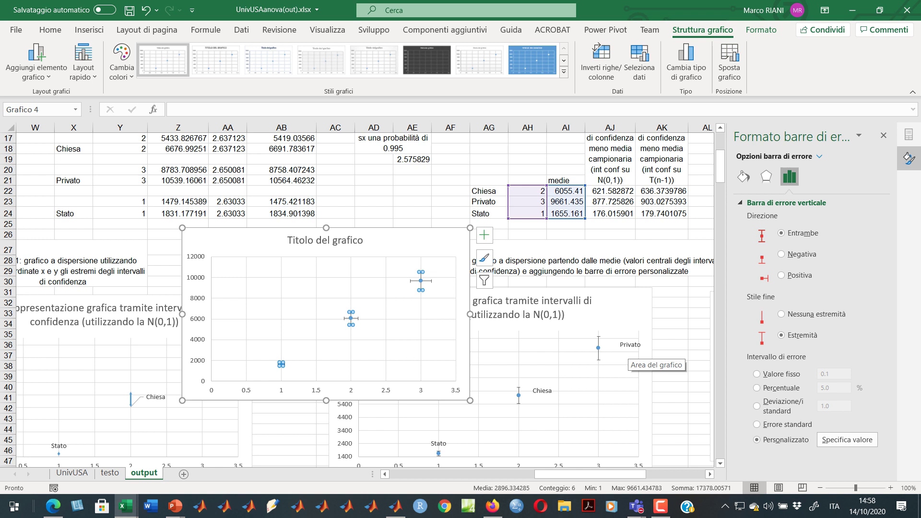
# Delete the horizontal error bars from the new scatter chart.
pyautogui.click(408, 282)
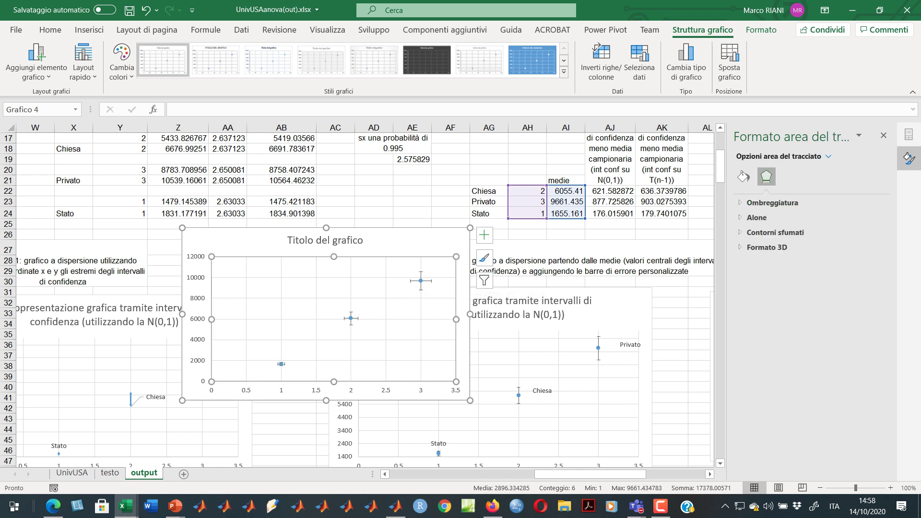
pyautogui.click(414, 281)
pyautogui.press('Delete')
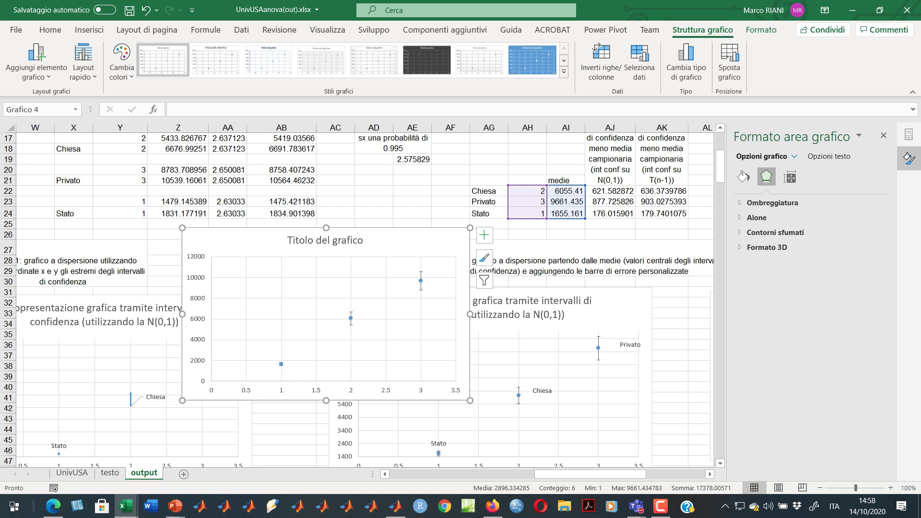
# Enlarge the new scatter chart with the custom error bars upward and sideways, then delete it.
pyautogui.moveTo(326, 228); pyautogui.dragTo(325, 172)
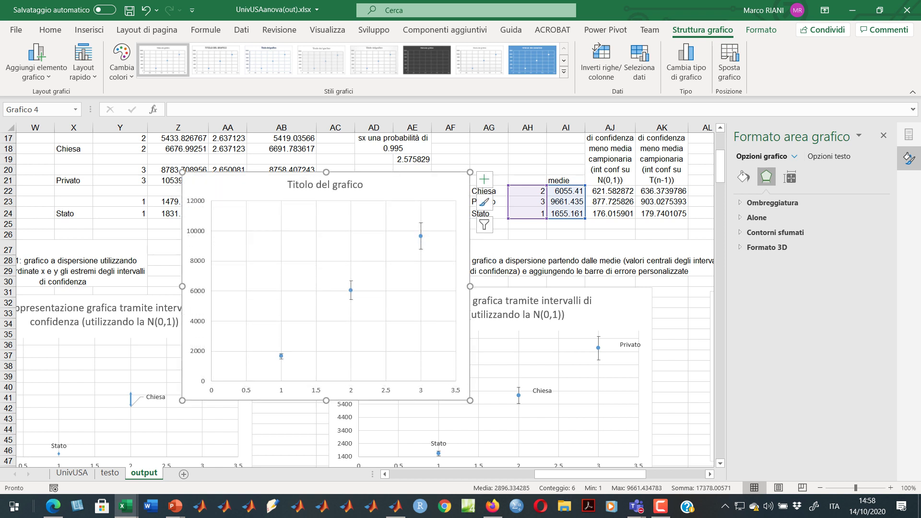
pyautogui.moveTo(182, 286); pyautogui.dragTo(99, 286)
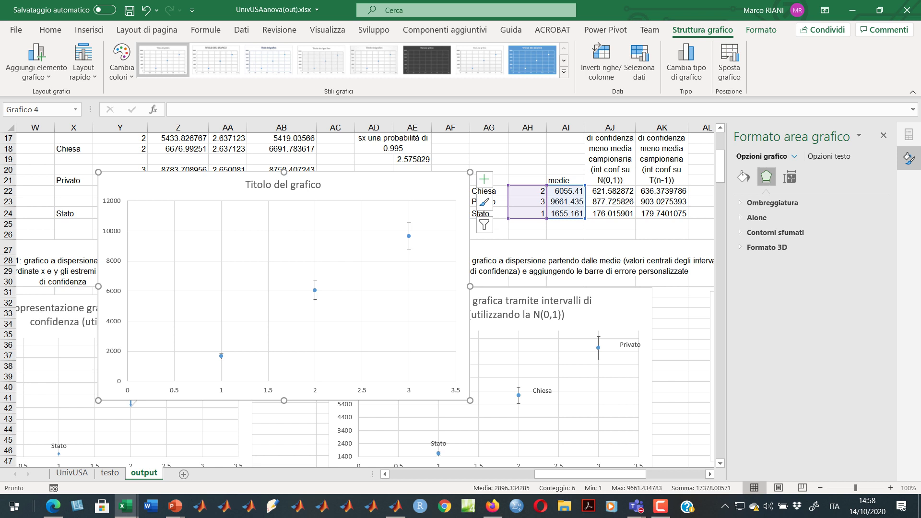
pyautogui.press('Delete')
# Insert a markers-only scatter chart from the group codes and means in AH22:AI24.
pyautogui.click(570, 261)
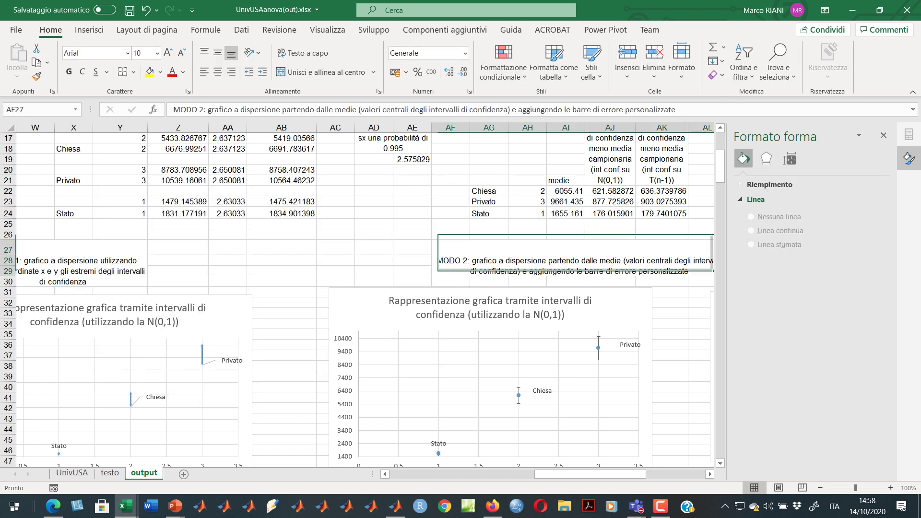
pyautogui.moveTo(528, 190); pyautogui.dragTo(566, 213)
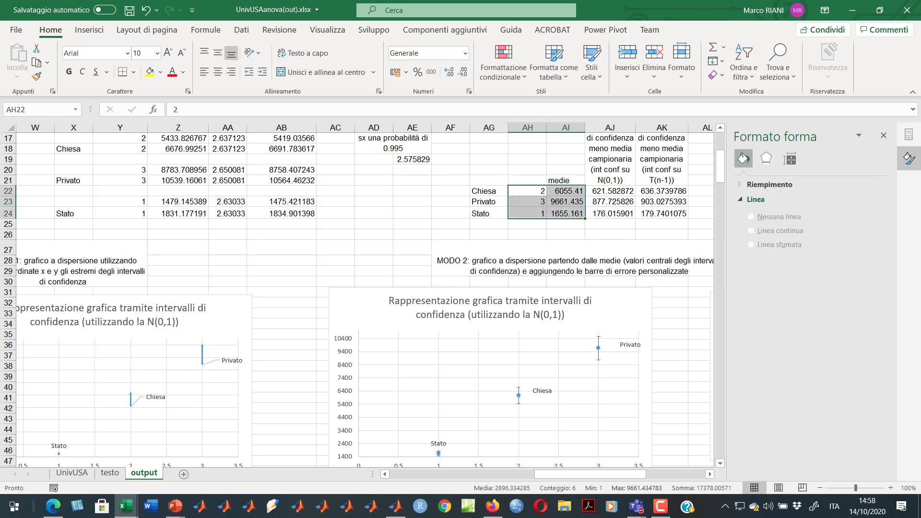
pyautogui.click(89, 30)
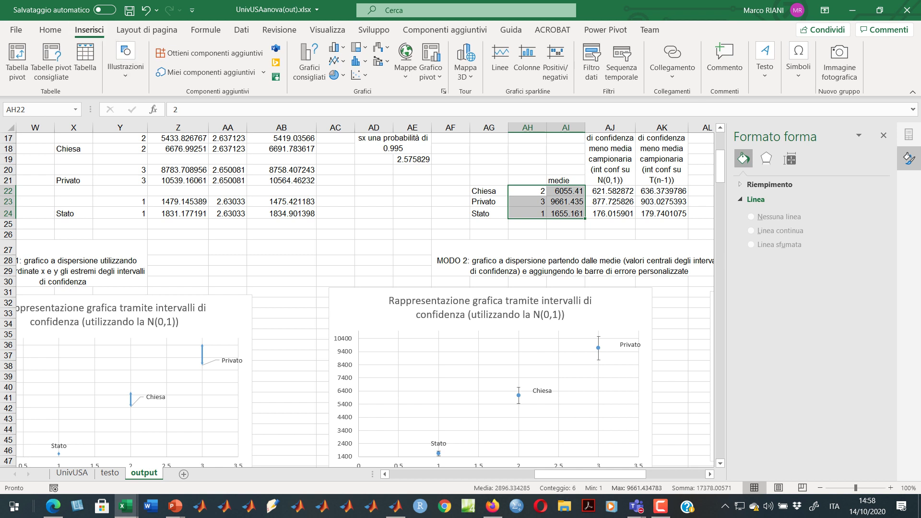
pyautogui.click(356, 75)
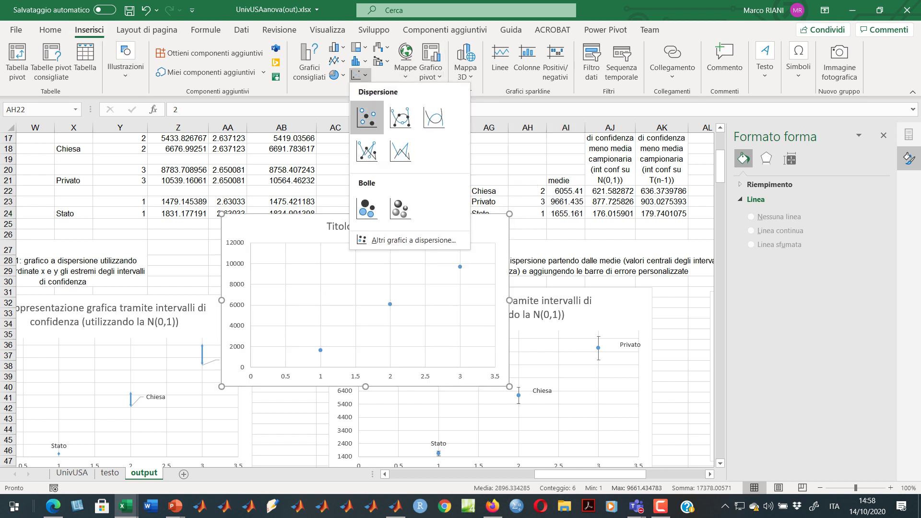
pyautogui.click(367, 118)
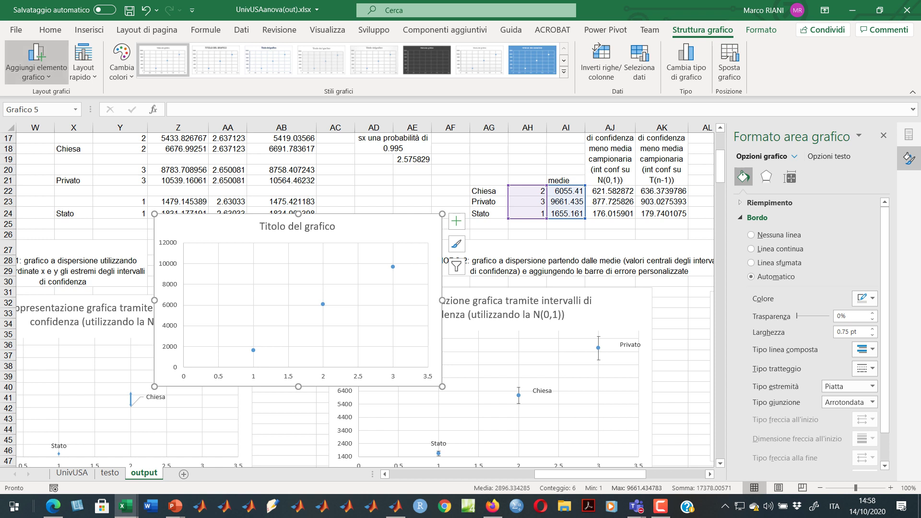
# Look through the error bar types that can be added to the new scatter chart.
pyautogui.click(36, 62)
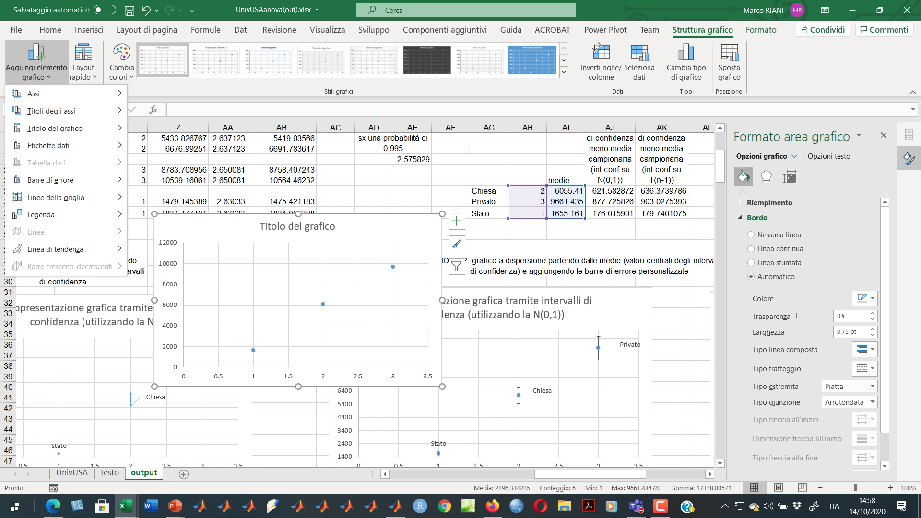
pyautogui.moveTo(50, 180)
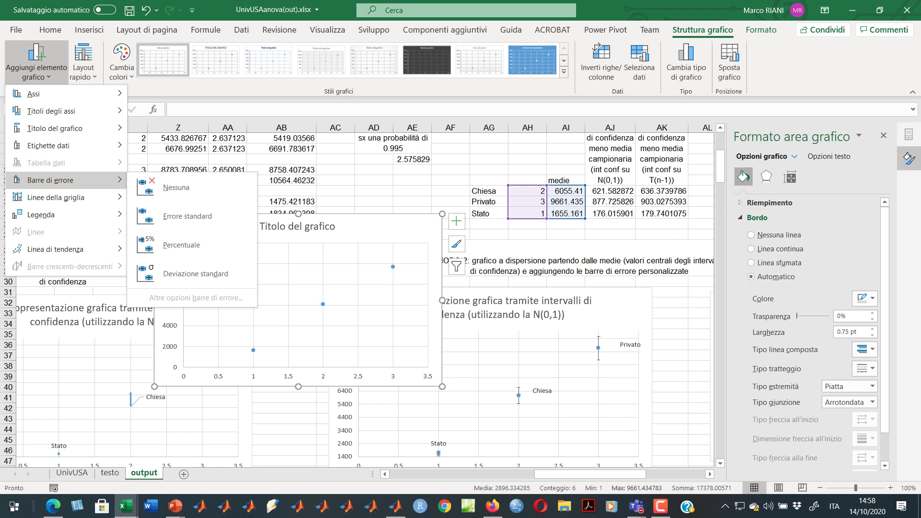
pyautogui.moveTo(48, 214)
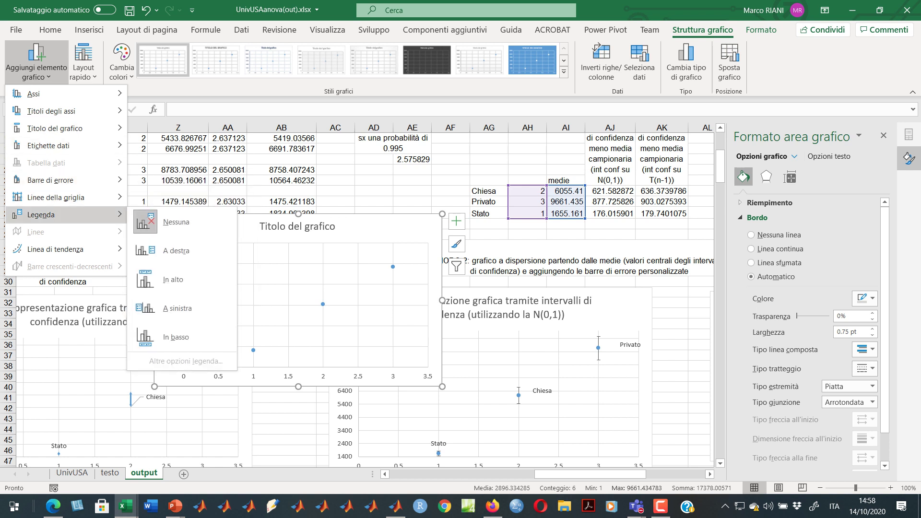
pyautogui.click(609, 191)
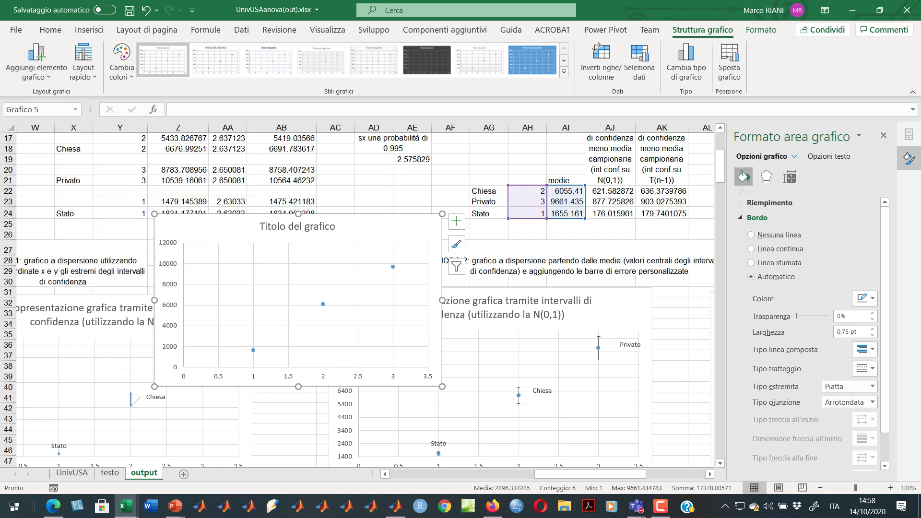
# Switch to PowerPoint to view the large-sample confidence interval formula, then return to Excel and select the N(0,1) half-widths AJ22:AJ24.
pyautogui.click(609, 191)
pyautogui.hotkey('alt', 'Tab')
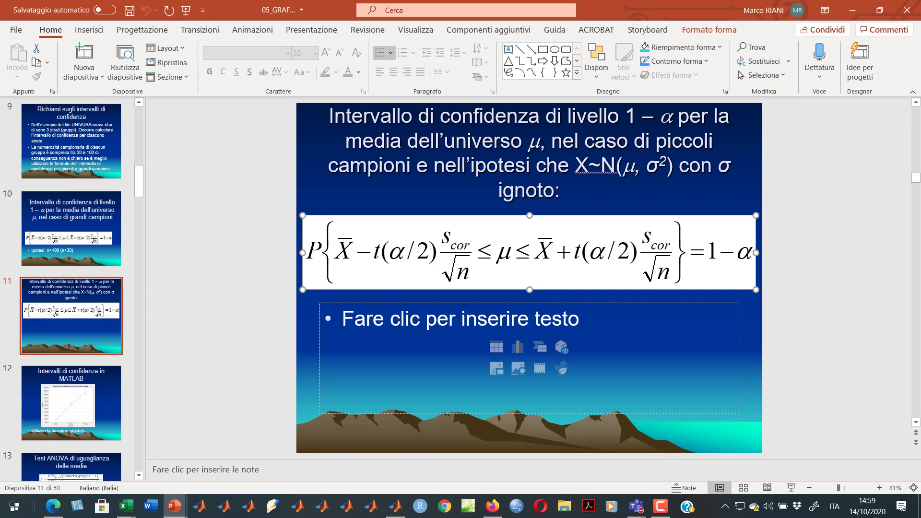
pyautogui.press('pageup')
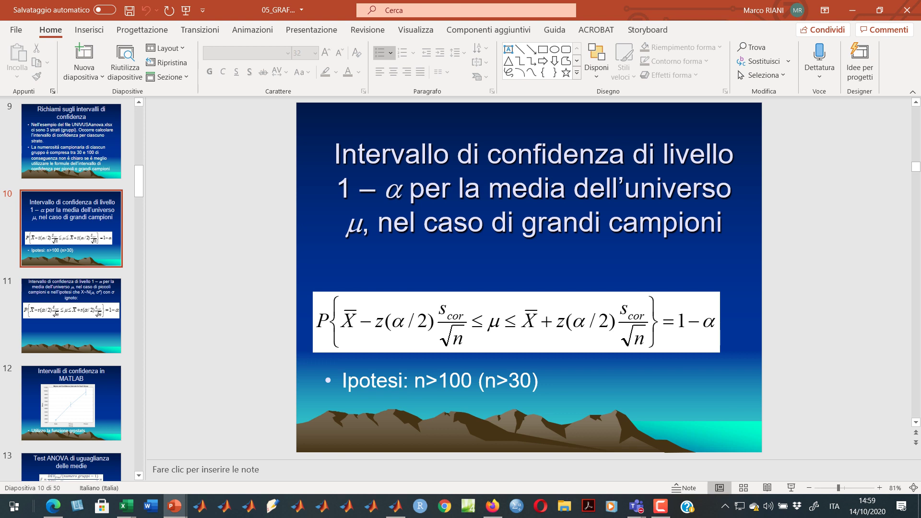
pyautogui.hotkey('alt', 'Tab')
pyautogui.click(609, 213)
pyautogui.moveTo(610, 191); pyautogui.dragTo(610, 213)
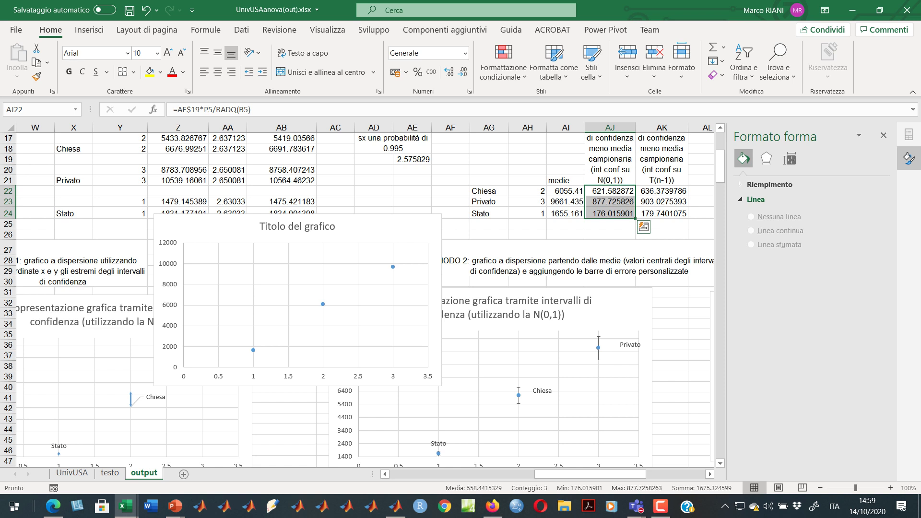
# Remove the newly inserted, untitled scatter chart from the output sheet.
pyautogui.click(394, 229)
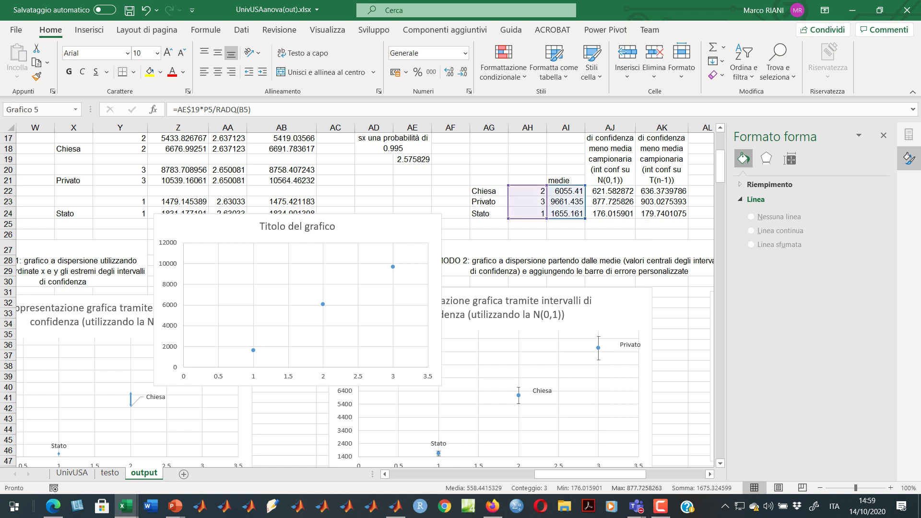
pyautogui.hotkey('ctrl', 'z')
# Enlarge the existing MODO 2 confidence interval chart up to row 25 and into column AB, and select its vertical error bars.
pyautogui.scroll(-3, 364, 297)
pyautogui.click(355, 221)
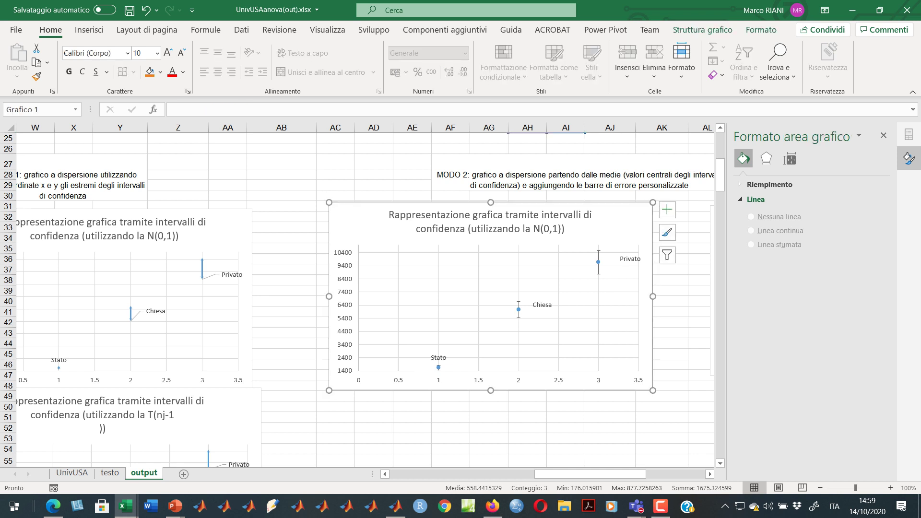
pyautogui.moveTo(329, 202); pyautogui.dragTo(261, 142)
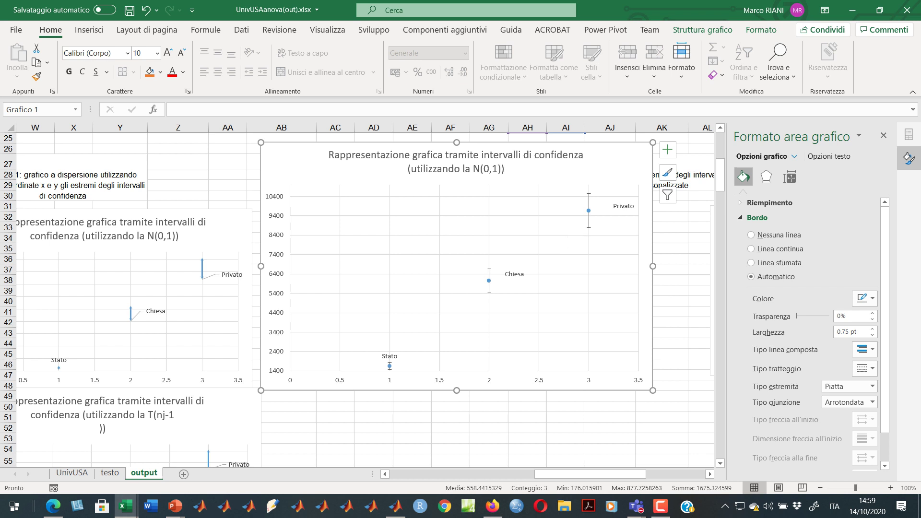
pyautogui.click(489, 266)
pyautogui.click(489, 271)
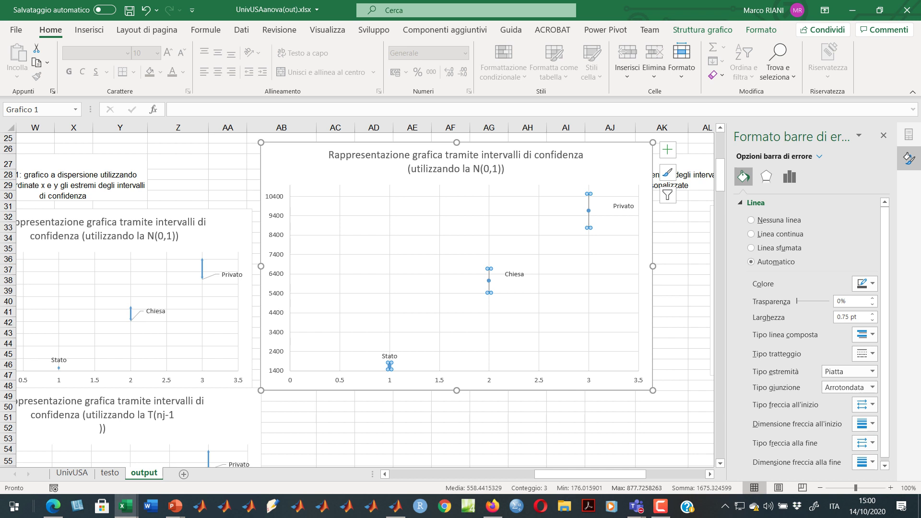
# Switch to the Teams meeting to check its chat, then return to the UnivUSAanova(out) workbook.
pyautogui.hotkey('alt', 'Tab')
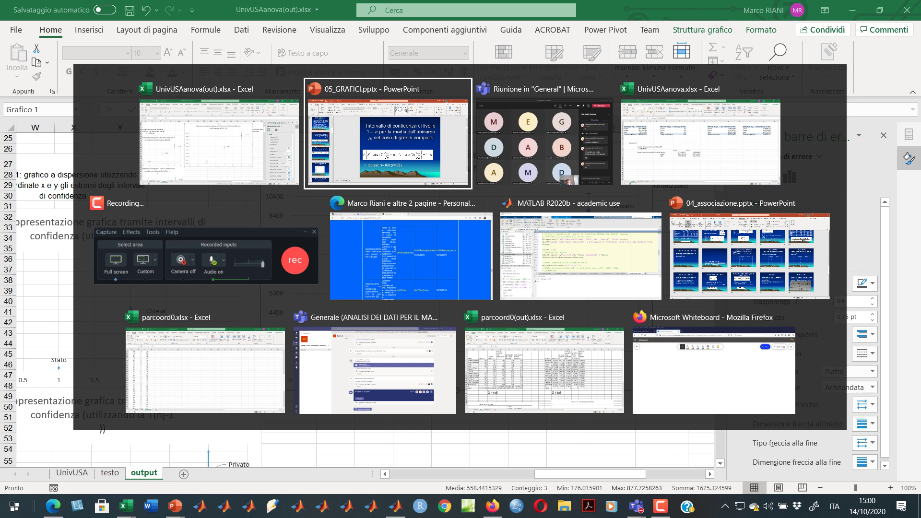
pyautogui.hotkey('alt', 'Tab')
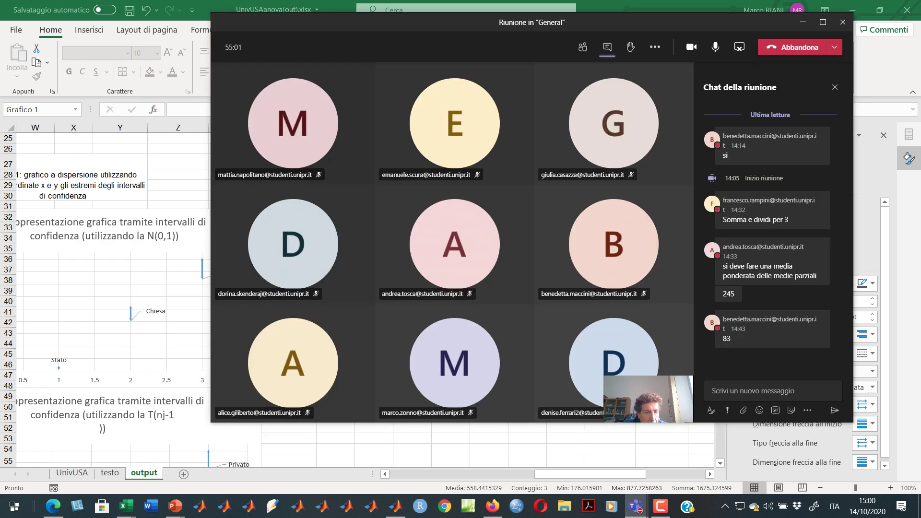
pyautogui.hotkey('alt', 'Tab')
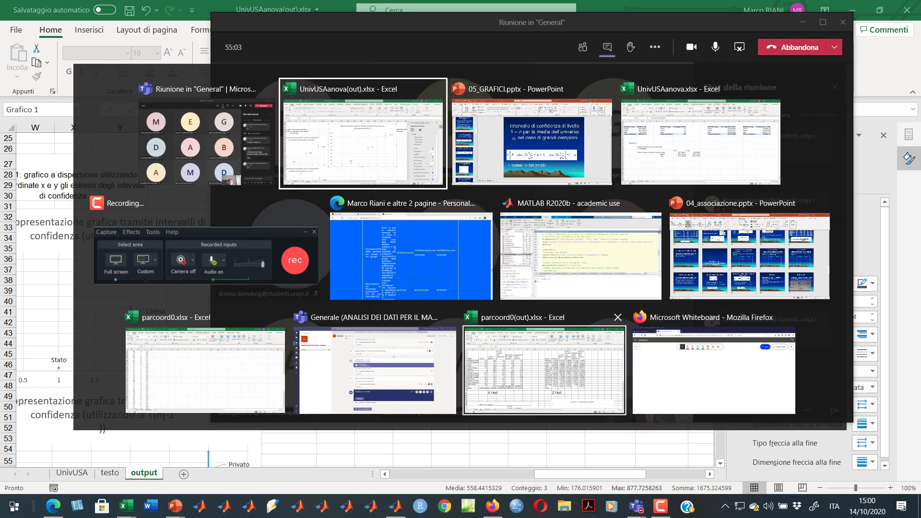
pyautogui.hotkey('alt', 'shift', 'Tab')
pyautogui.hotkey('alt', 'Tab')
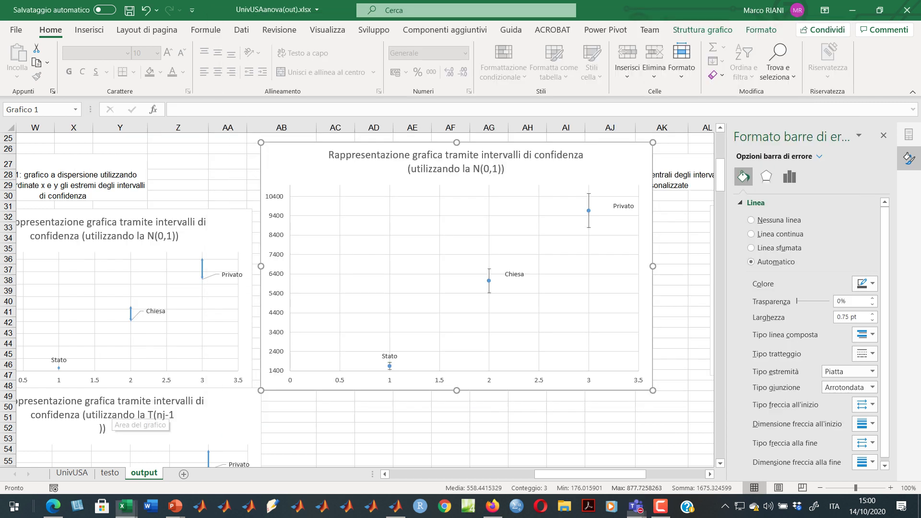
# Clear the VARnei and DEVnei results in cells H31:K32 of the variance decomposition section.
pyautogui.click(489, 449)
pyautogui.press('Left')
pyautogui.press('Left')
pyautogui.press('Left')
pyautogui.press('Left')
pyautogui.press('Left')
pyautogui.press('Left')
pyautogui.press('Left')
pyautogui.press('Left')
pyautogui.press('Left')
pyautogui.press('Left')
pyautogui.press('Left')
pyautogui.press('Left')
pyautogui.press('Left')
pyautogui.press('Left')
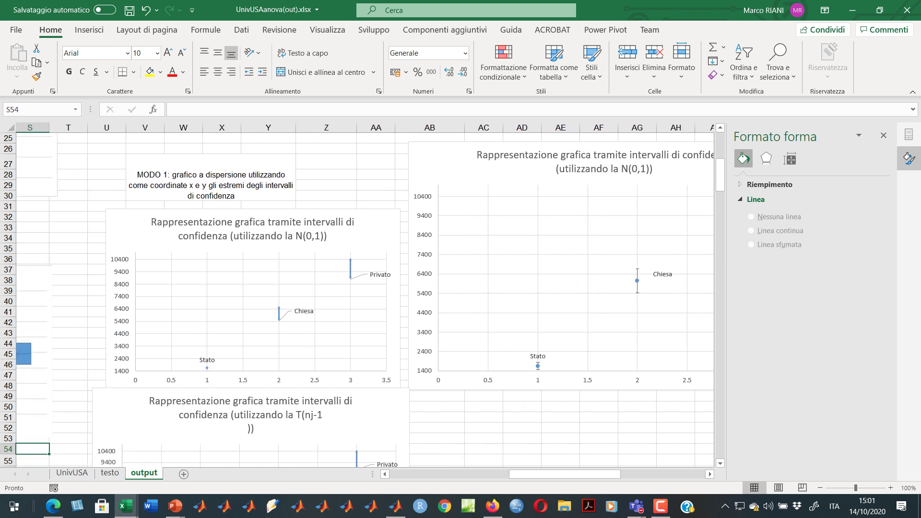
pyautogui.press('Left')
pyautogui.press('Left')
pyautogui.press('Left')
pyautogui.press('Left')
pyautogui.press('Left')
pyautogui.press('Left')
pyautogui.press('Left')
pyautogui.press('Left')
pyautogui.press('Left')
pyautogui.press('Left')
pyautogui.press('Left')
pyautogui.press('Left')
pyautogui.press('Left')
pyautogui.press('Left')
pyautogui.press('Left')
pyautogui.press('Left')
pyautogui.press('Left')
pyautogui.press('Left')
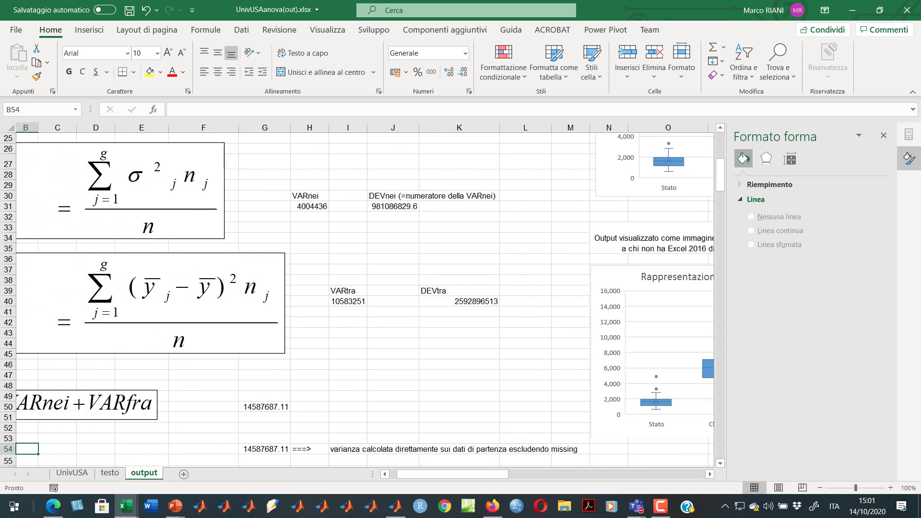
pyautogui.press('Up')
pyautogui.press('Up')
pyautogui.press('Up')
pyautogui.press('Up')
pyautogui.press('Up')
pyautogui.press('Up')
pyautogui.press('Up')
pyautogui.press('Up')
pyautogui.press('Up')
pyautogui.press('Up')
pyautogui.press('Up')
pyautogui.press('Up')
pyautogui.press('Up')
pyautogui.press('Up')
pyautogui.press('Up')
pyautogui.press('Up')
pyautogui.press('Up')
pyautogui.press('Up')
pyautogui.press('Up')
pyautogui.press('Up')
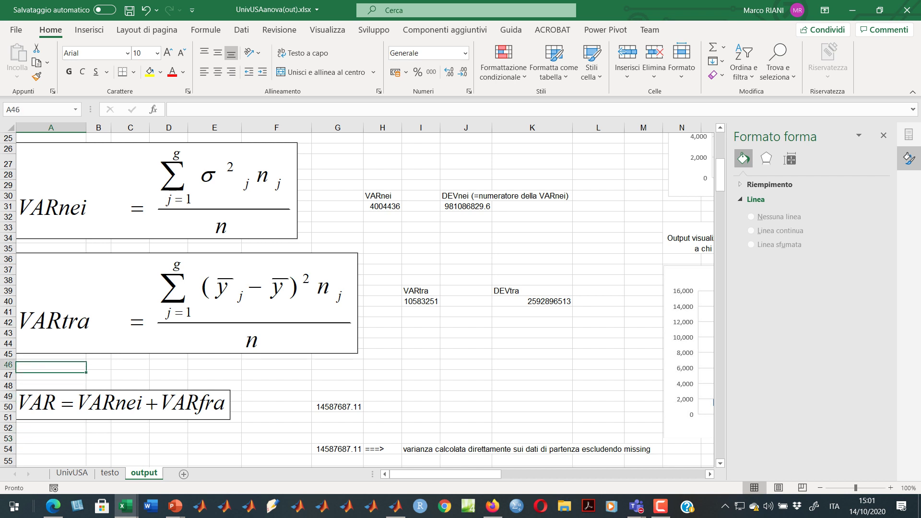
pyautogui.press('Up')
pyautogui.press('Up')
pyautogui.press('Up')
pyautogui.press('Up')
pyautogui.press('Up')
pyautogui.press('Up')
pyautogui.press('Up')
pyautogui.press('Up')
pyautogui.press('Up')
pyautogui.press('Up')
pyautogui.press('Up')
pyautogui.press('Up')
pyautogui.press('Up')
pyautogui.press('Up')
pyautogui.press('Up')
pyautogui.press('Up')
pyautogui.press('Up')
pyautogui.press('Up')
pyautogui.press('Up')
pyautogui.press('Up')
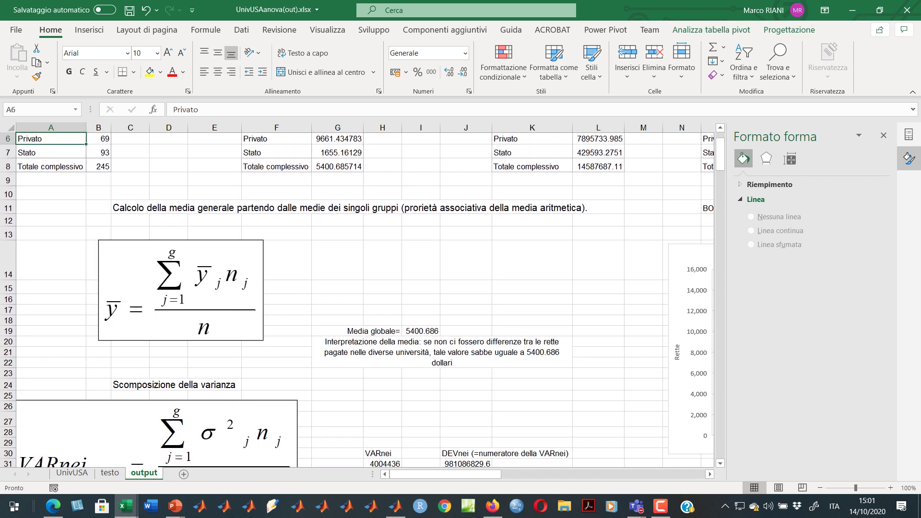
pyautogui.scroll(-3, 364, 299)
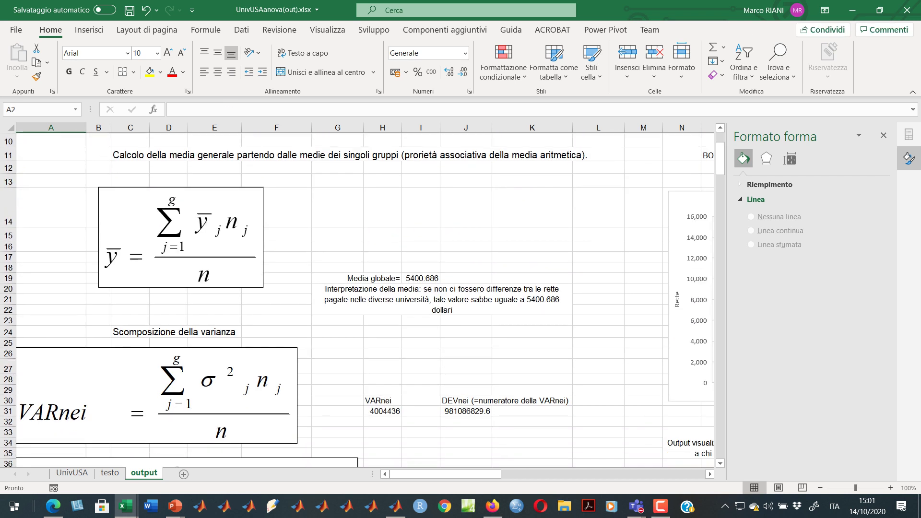
pyautogui.click(382, 410)
pyautogui.moveTo(382, 421); pyautogui.dragTo(531, 421)
pyautogui.press('Delete')
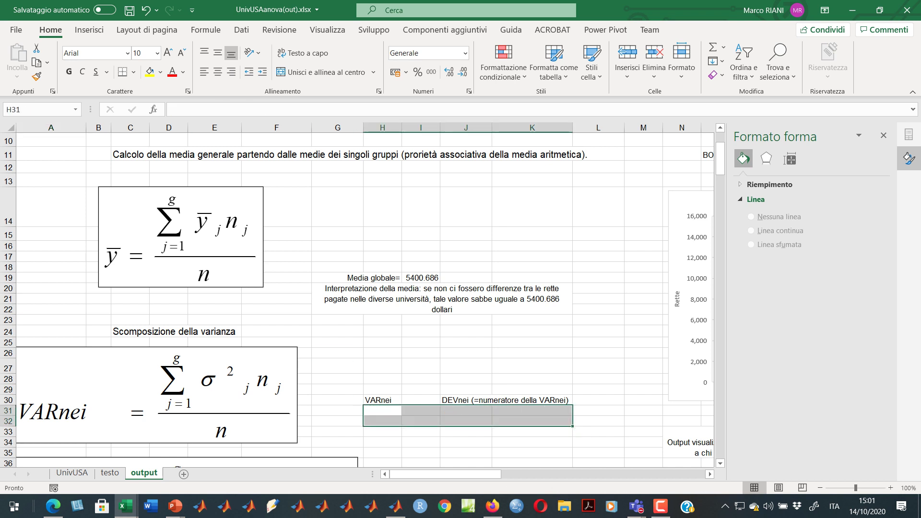
# Start the VARnei formula in H31 as a SOMMA over the group variances L5:L7, closing the shape formatting pane.
pyautogui.hotkey('shift', 'Left')
pyautogui.hotkey('shift', 'Left')
pyautogui.hotkey('shift', 'Left')
pyautogui.hotkey('shift', 'Up')
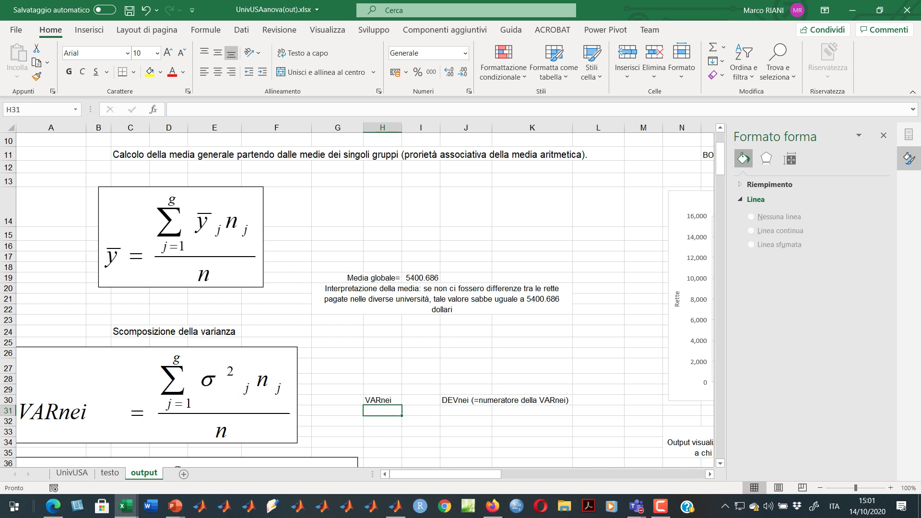
pyautogui.write('=somma(')
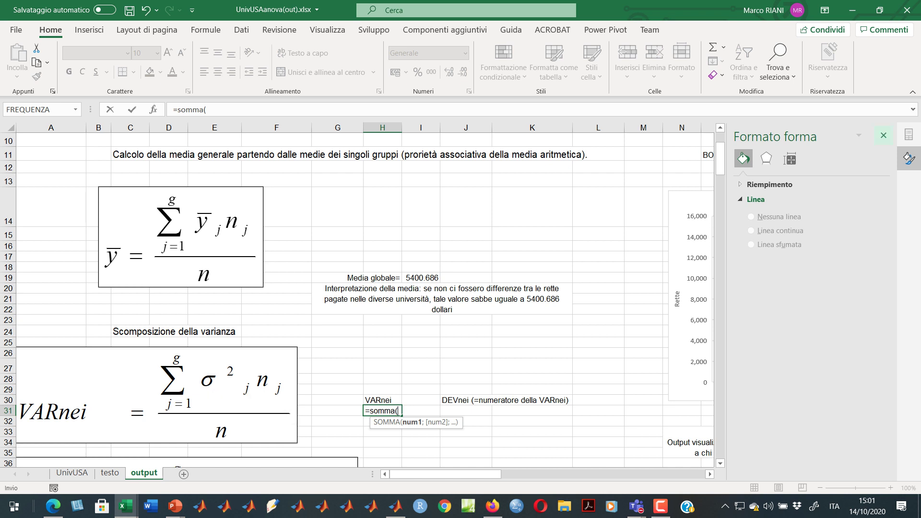
pyautogui.click(884, 136)
pyautogui.scroll(3, 669, 232)
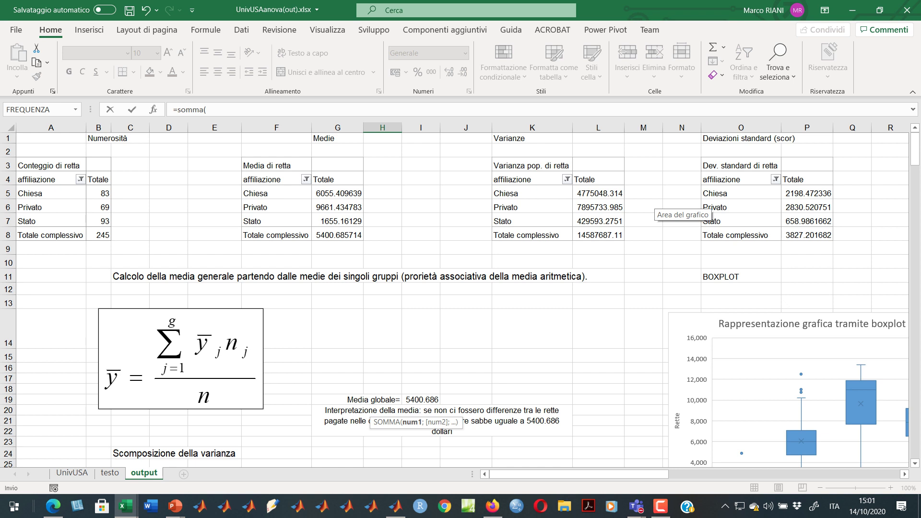
pyautogui.moveTo(598, 193); pyautogui.dragTo(598, 221)
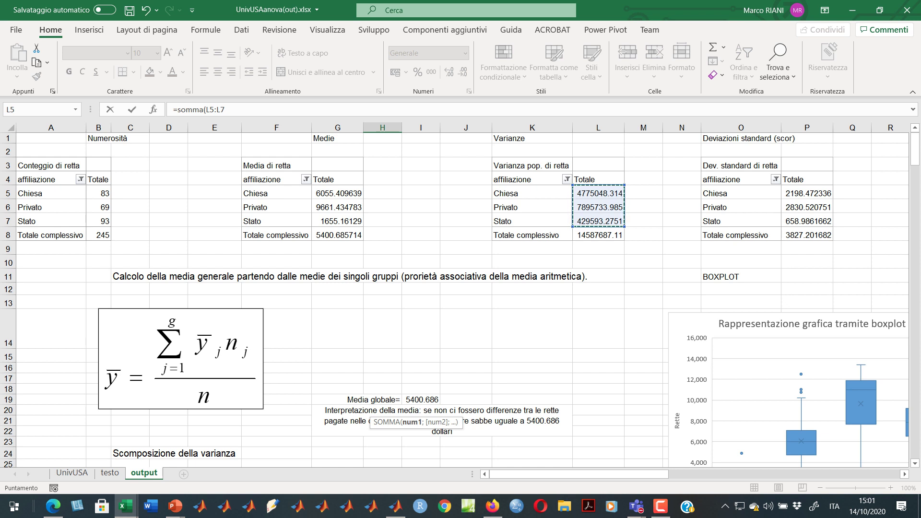
pyautogui.scroll(-8, 456, 299)
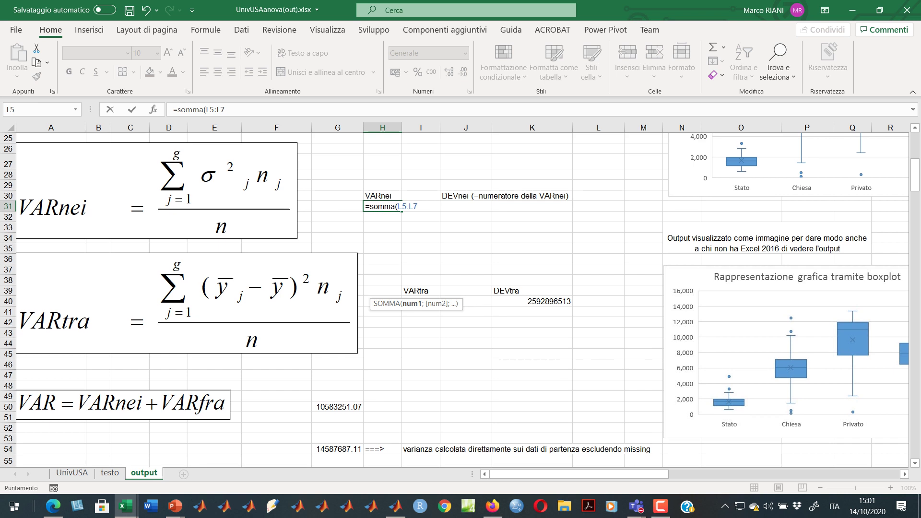
pyautogui.scroll(3, 455, 300)
pyautogui.scroll(3, 425, 324)
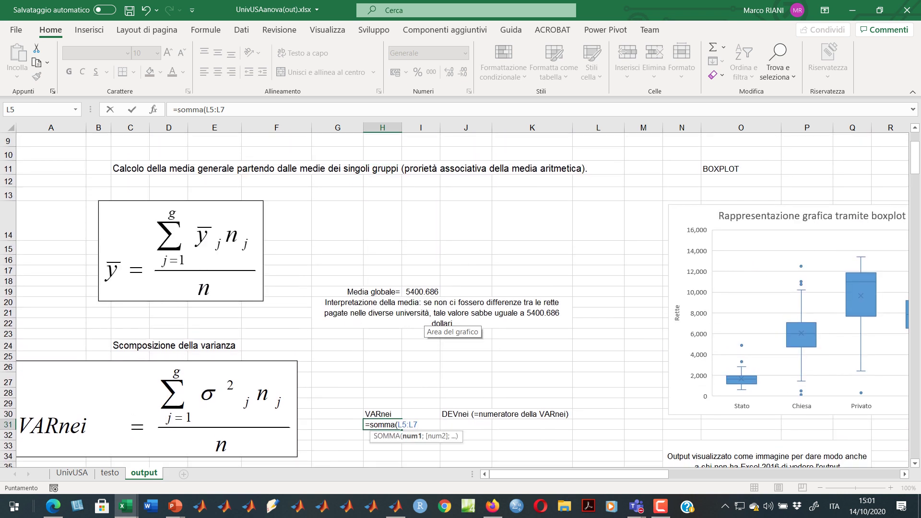
# Complete the VARnei formula in H31 by multiplying the variances by the group counts B5:B7 and dividing the sum by B8.
pyautogui.write('*')
pyautogui.scroll(3, 424, 323)
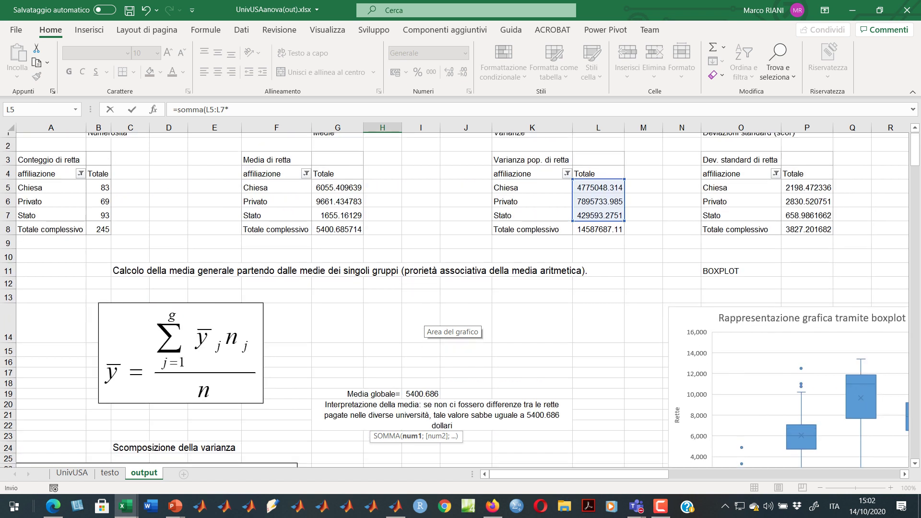
pyautogui.moveTo(99, 193); pyautogui.dragTo(100, 221)
pyautogui.scroll(-5, 454, 300)
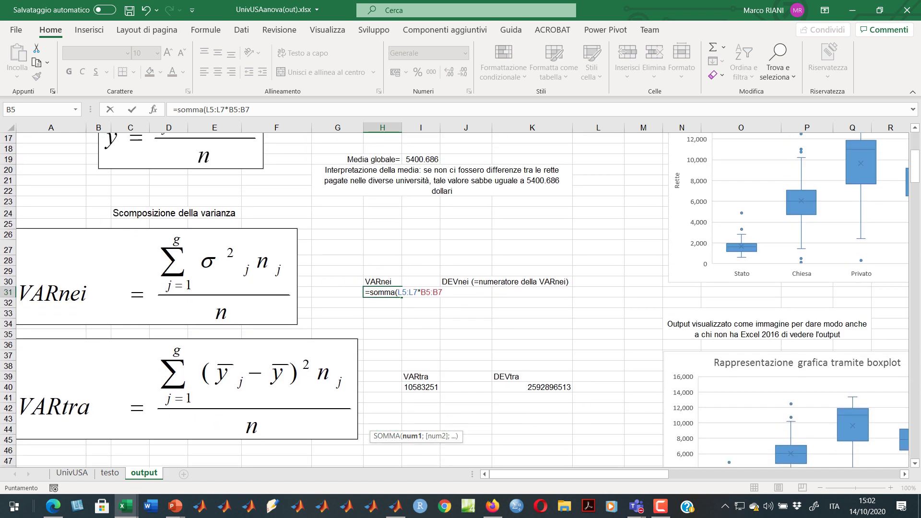
pyautogui.write(')/')
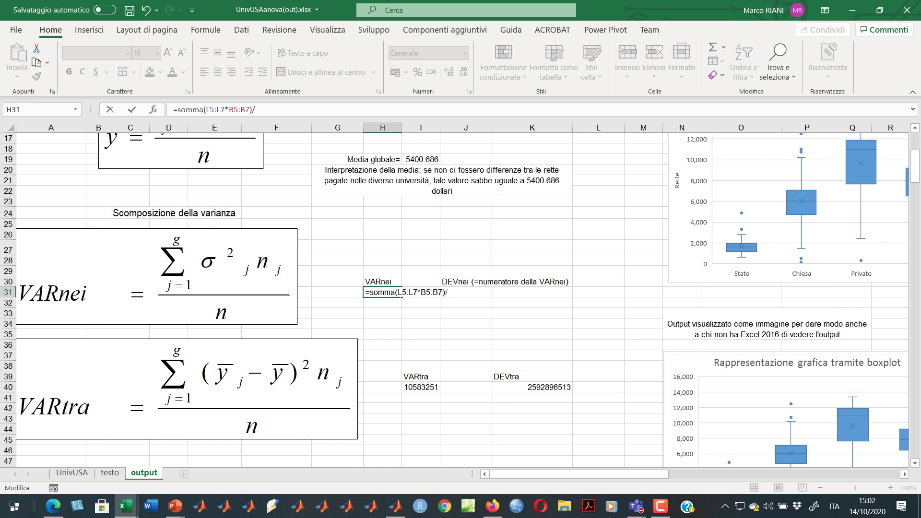
pyautogui.scroll(5, 455, 300)
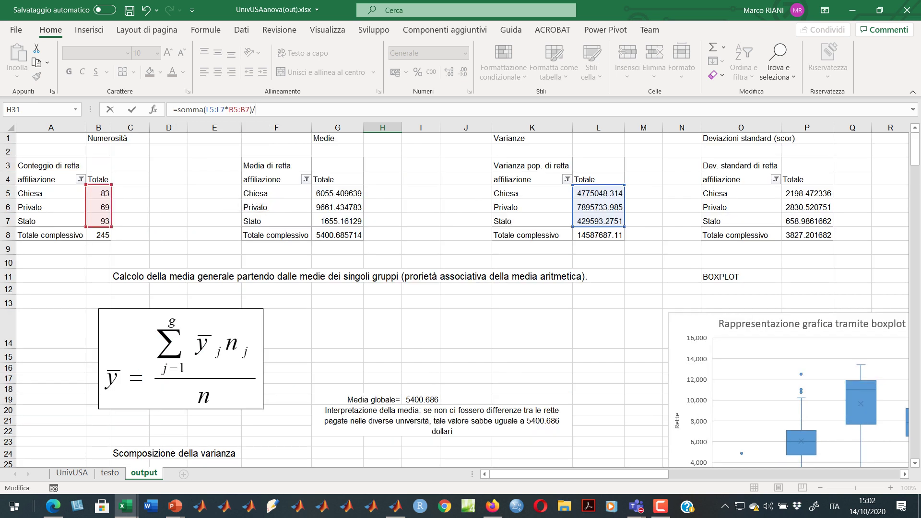
pyautogui.click(101, 235)
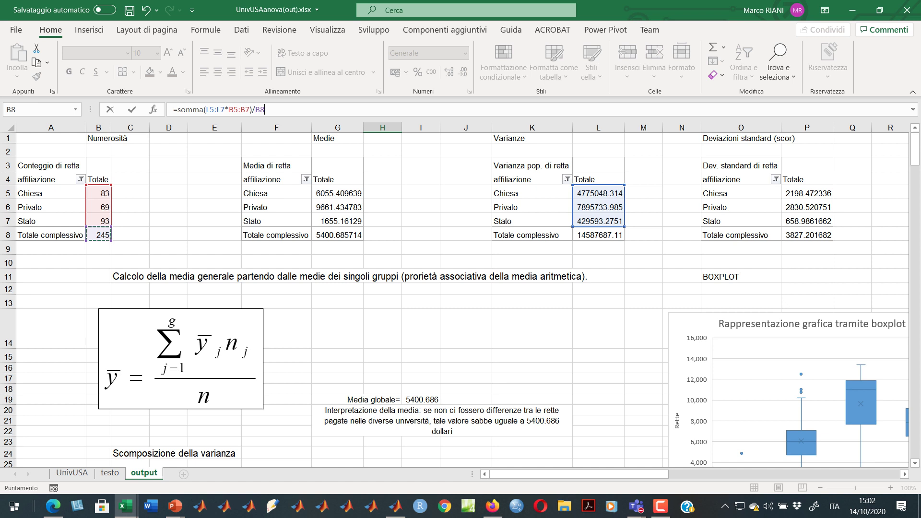
pyautogui.press('Return')
pyautogui.press('Down')
pyautogui.press('Up')
pyautogui.press('Up')
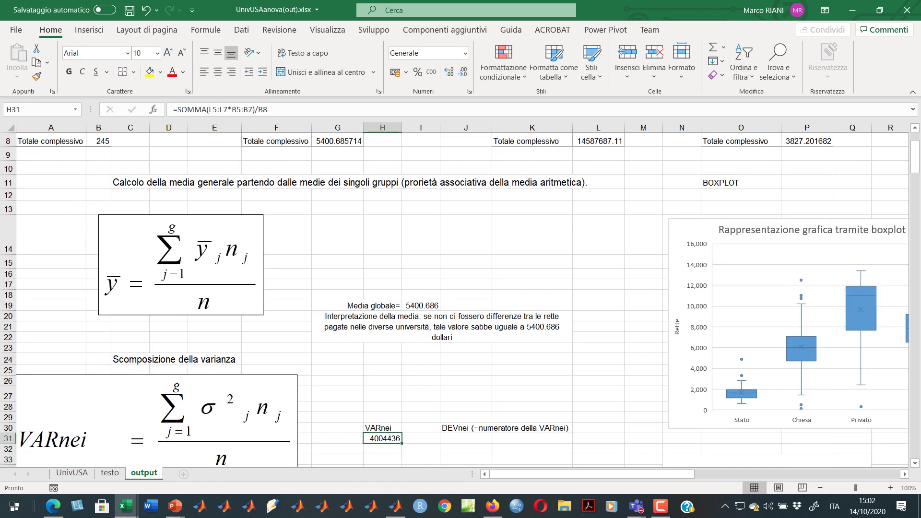
# Reuse the VARnei formula in J31 without the division by B8, so DEVnei is =SOMMA(L5:L7*B5:B7), and compare it with H31.
pyautogui.press('F2')
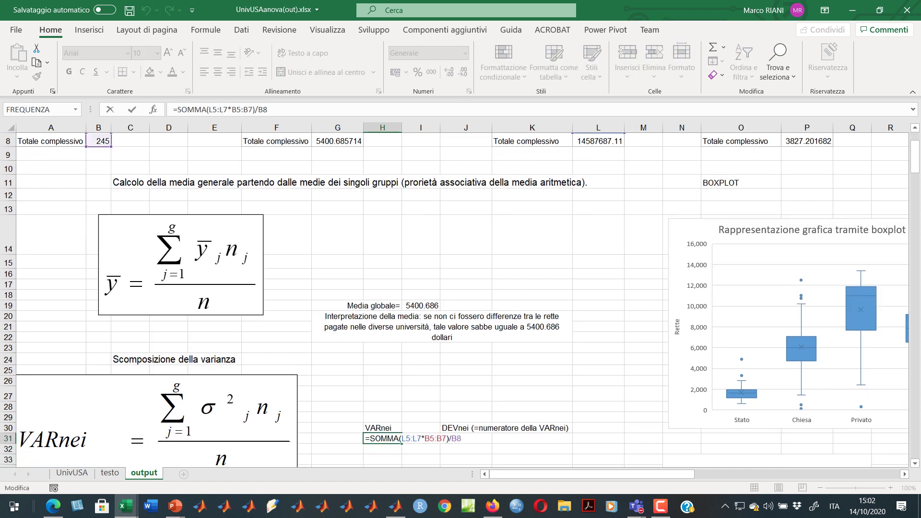
pyautogui.press('Escape')
pyautogui.press('Right')
pyautogui.press('Left')
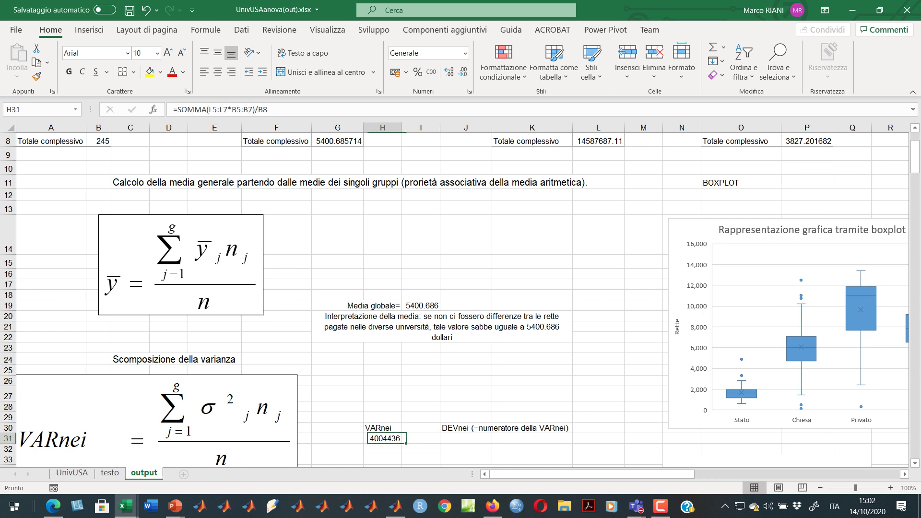
pyautogui.press('F2')
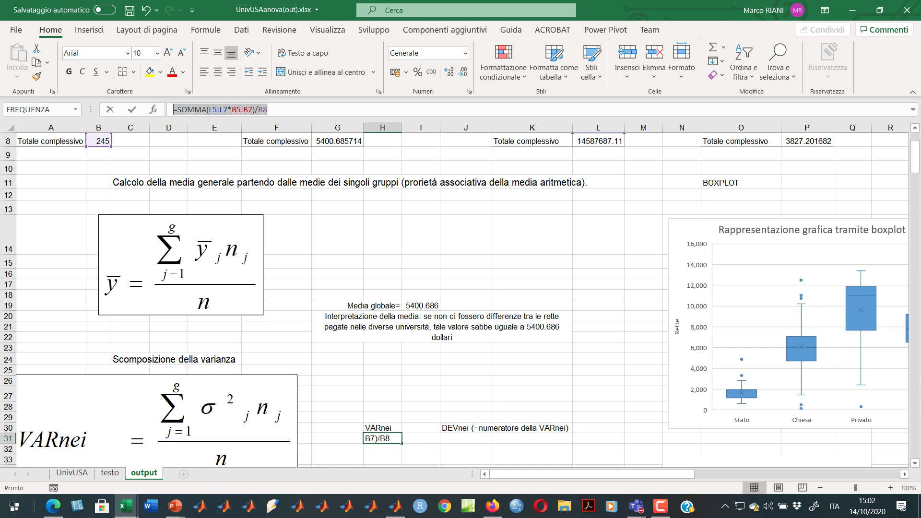
pyautogui.click(465, 438)
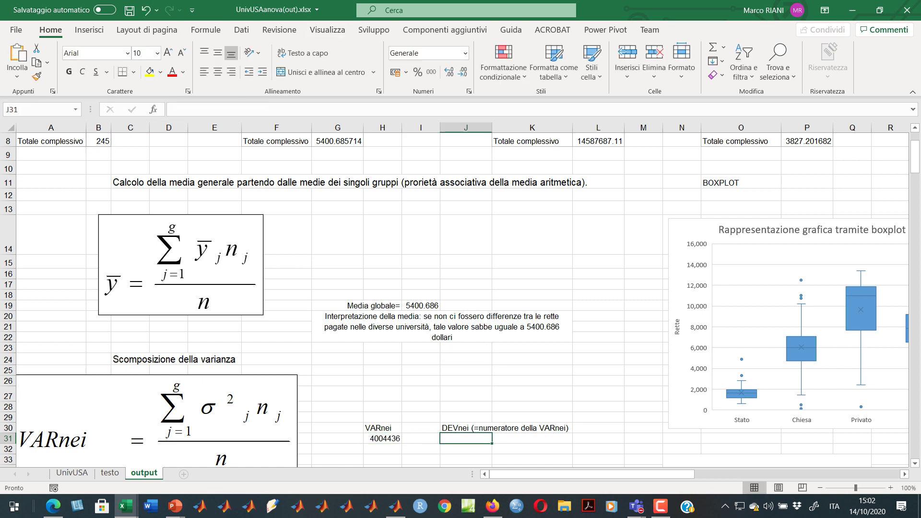
pyautogui.click(230, 109)
pyautogui.write('=SOMMA(L5:L7*B5:B7)/B8')
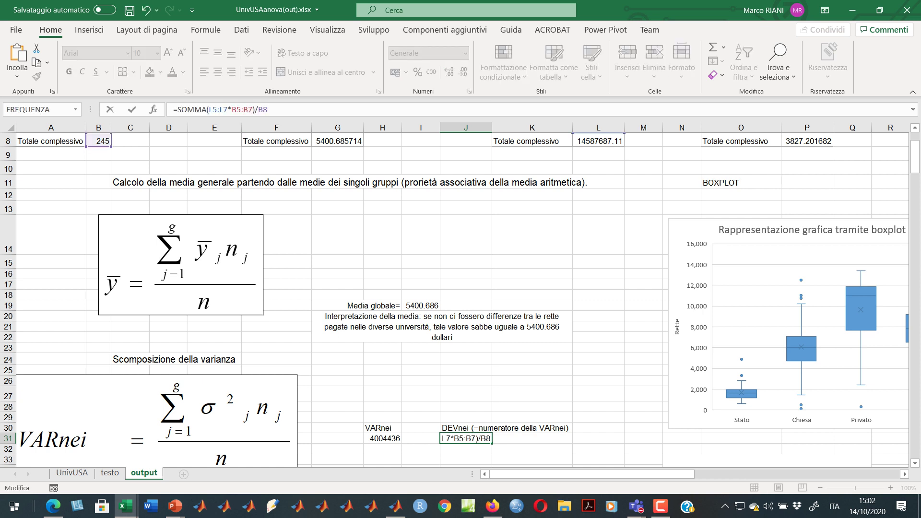
pyautogui.press('Return')
pyautogui.press('Up')
pyautogui.scroll(-3, 460, 297)
pyautogui.scroll(-2, 460, 297)
pyautogui.scroll(2, 460, 297)
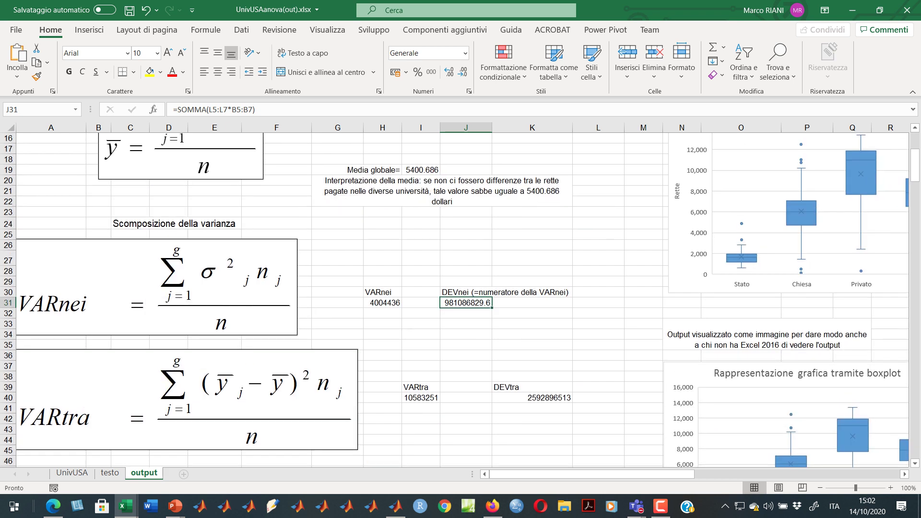
pyautogui.press('Left')
pyautogui.press('Left')
pyautogui.press('F2')
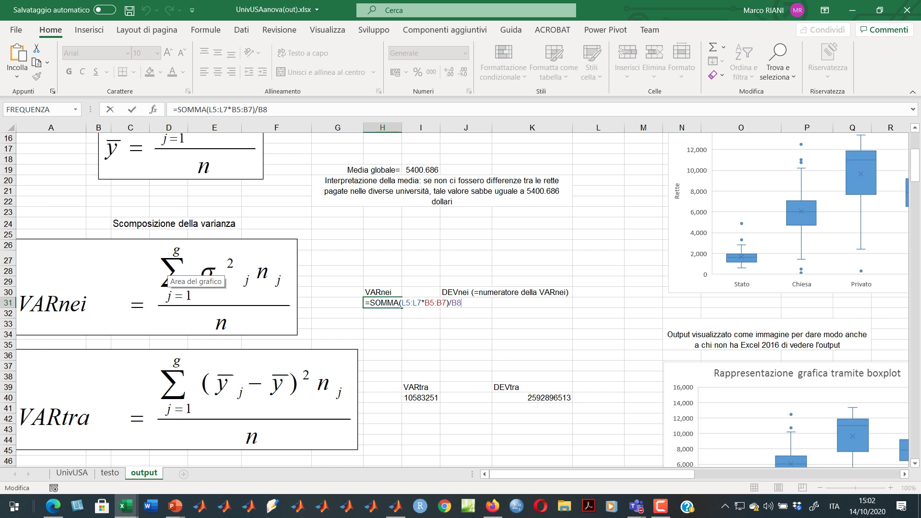
pyautogui.press('Escape')
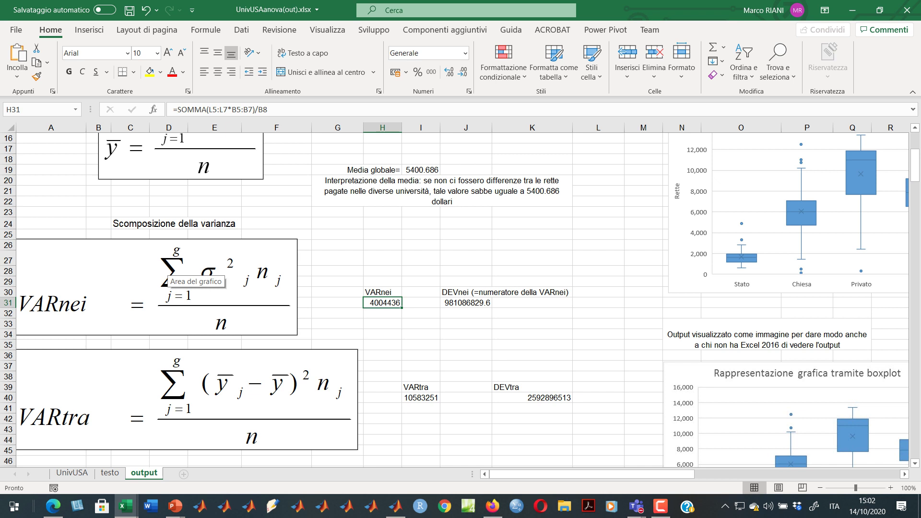
# Clear the VARtra result in I40 and start its new formula as =somma((G5:G7-G8)^2*, squaring the group means' deviations from the overall mean.
pyautogui.click(420, 398)
pyautogui.press('Delete')
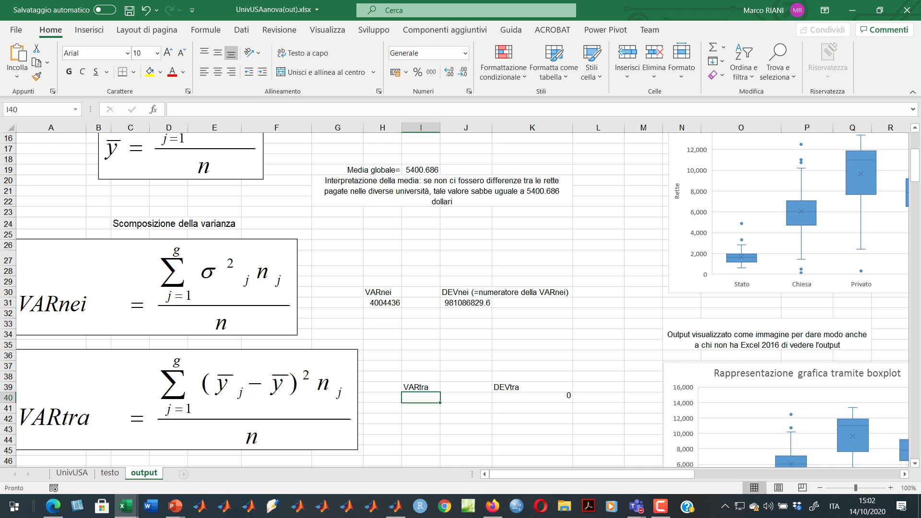
pyautogui.write('=')
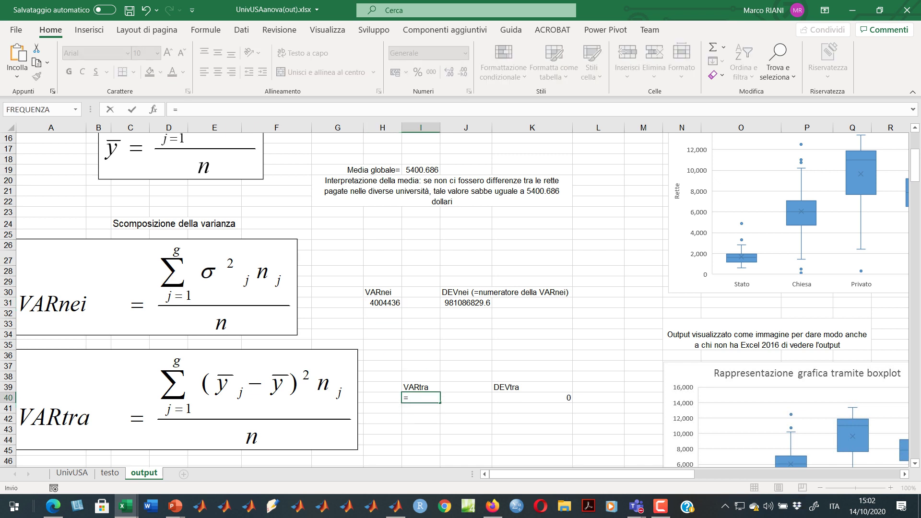
pyautogui.write('somma(')
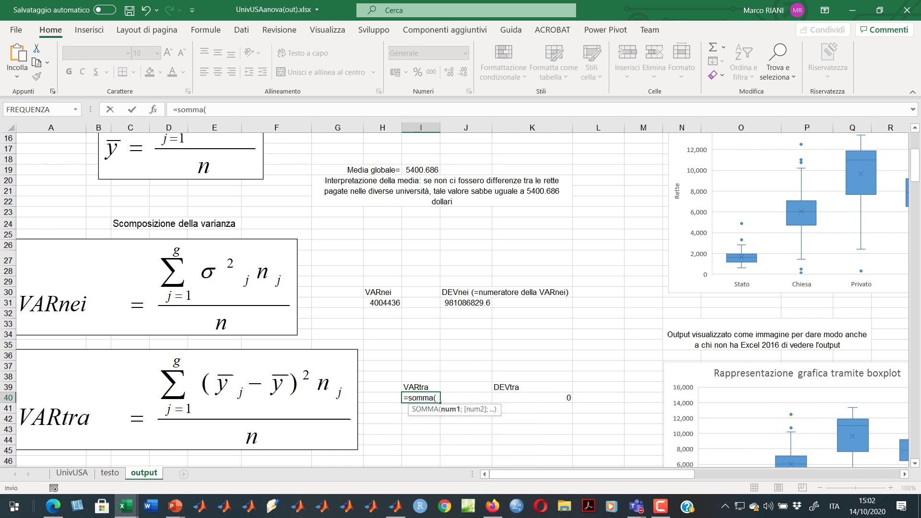
pyautogui.write('/')
pyautogui.press('BackSpace')
pyautogui.write('(')
pyautogui.scroll(5, 244, 374)
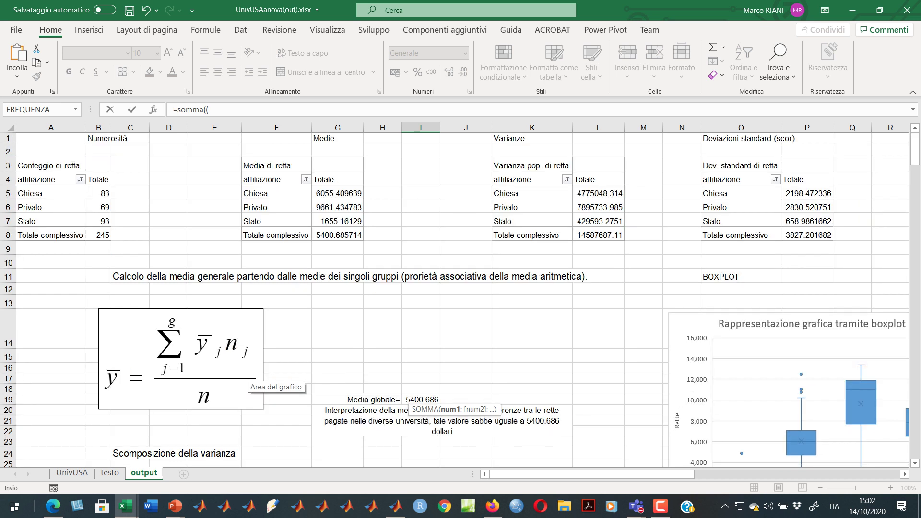
pyautogui.moveTo(338, 193); pyautogui.dragTo(338, 221)
pyautogui.write('-')
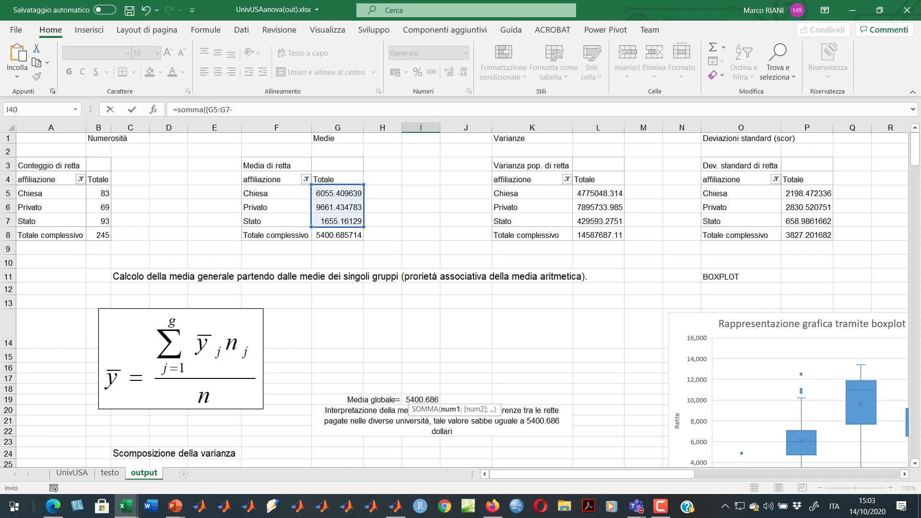
pyautogui.click(338, 235)
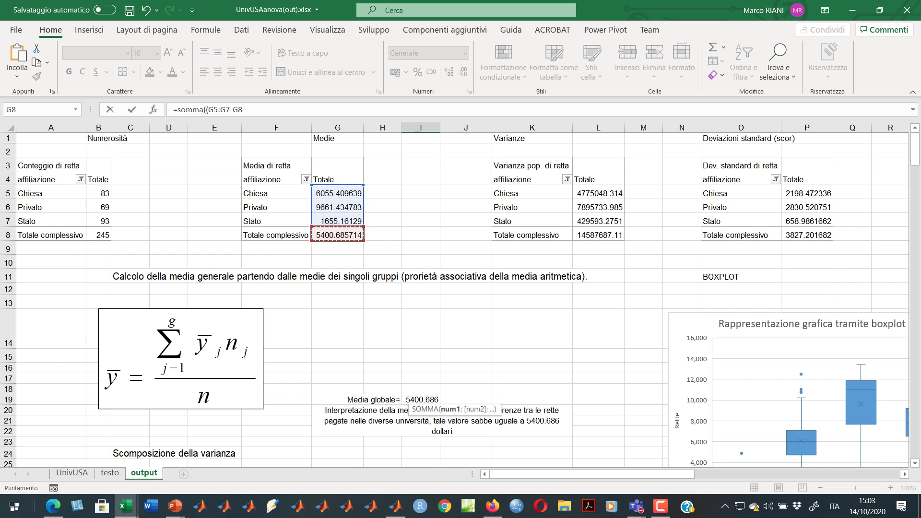
pyautogui.write(')^2*')
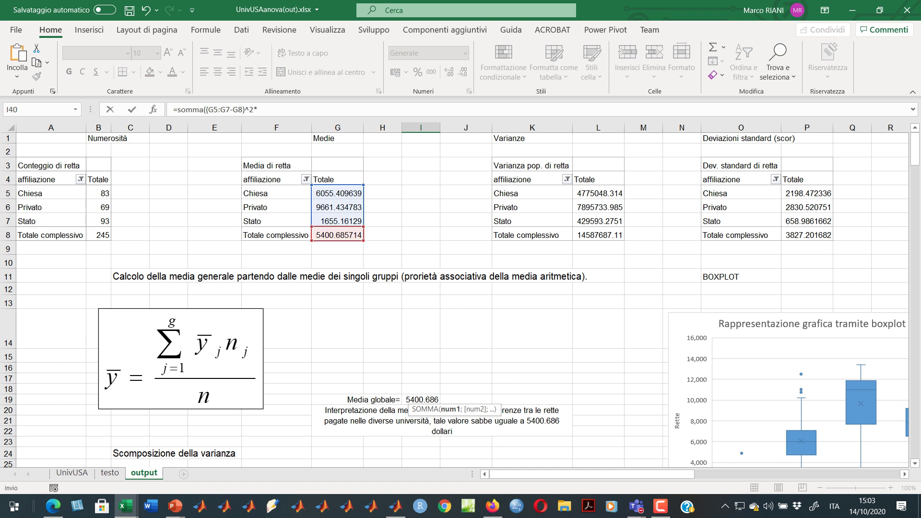
# Complete the VARtra formula in I40 by weighting the squared deviations with the counts B5:B7 and dividing the sum by B8.
pyautogui.scroll(-13, 460, 297)
pyautogui.scroll(8, 460, 297)
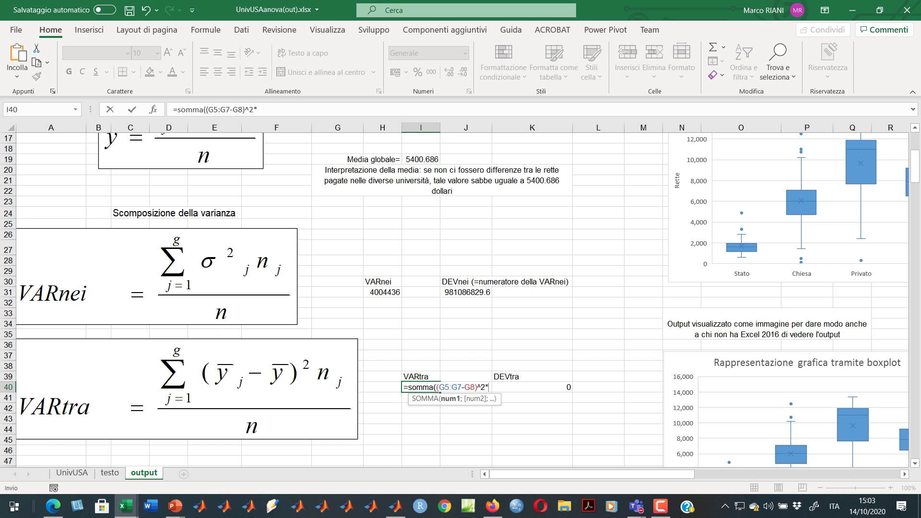
pyautogui.scroll(5, 460, 298)
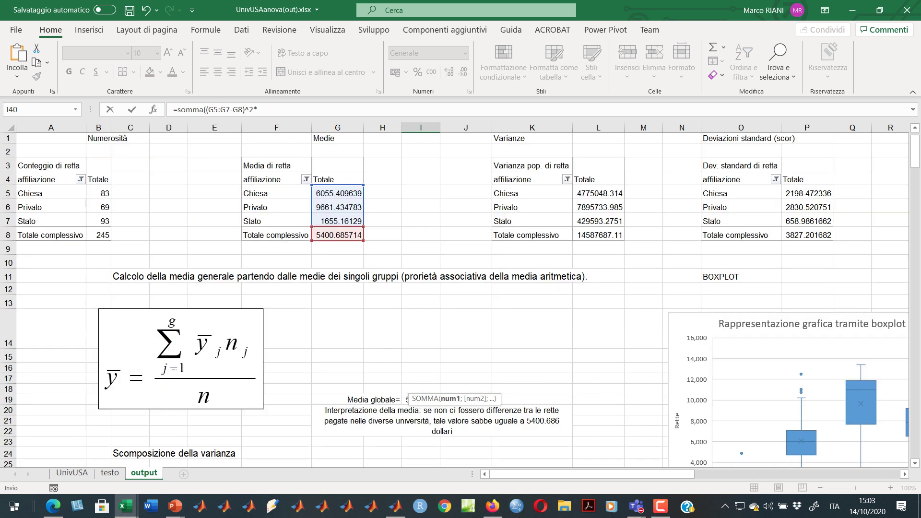
pyautogui.moveTo(98, 192); pyautogui.dragTo(98, 221)
pyautogui.click(280, 110)
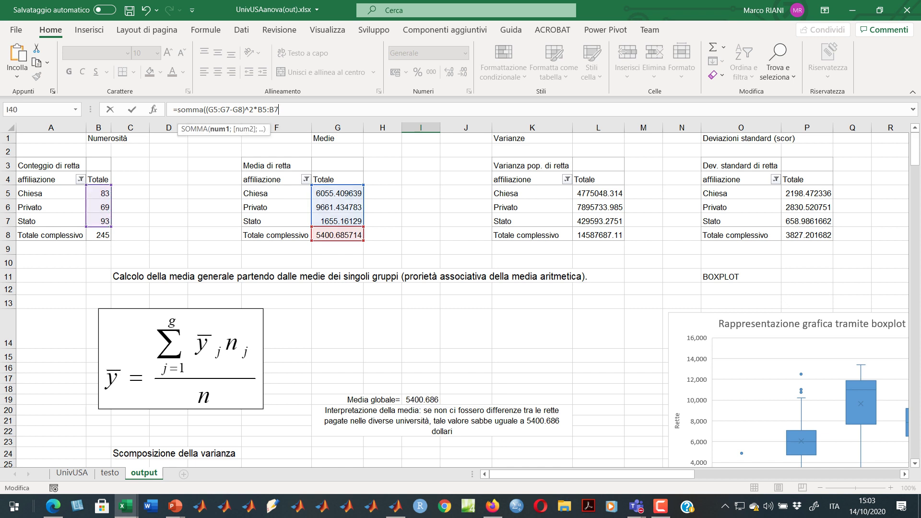
pyautogui.write(')')
pyautogui.write('/')
pyautogui.press('BackSpace')
pyautogui.press('BackSpace')
pyautogui.write(')')
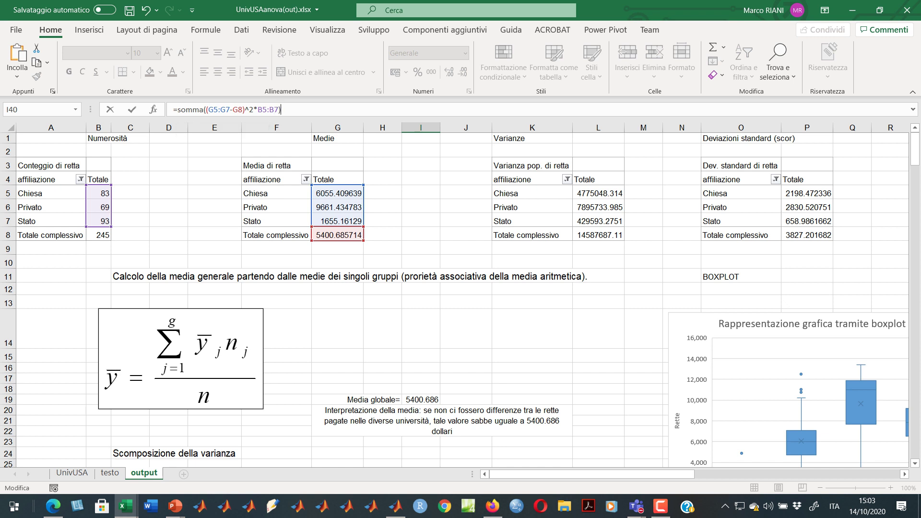
pyautogui.write('/')
pyautogui.click(98, 235)
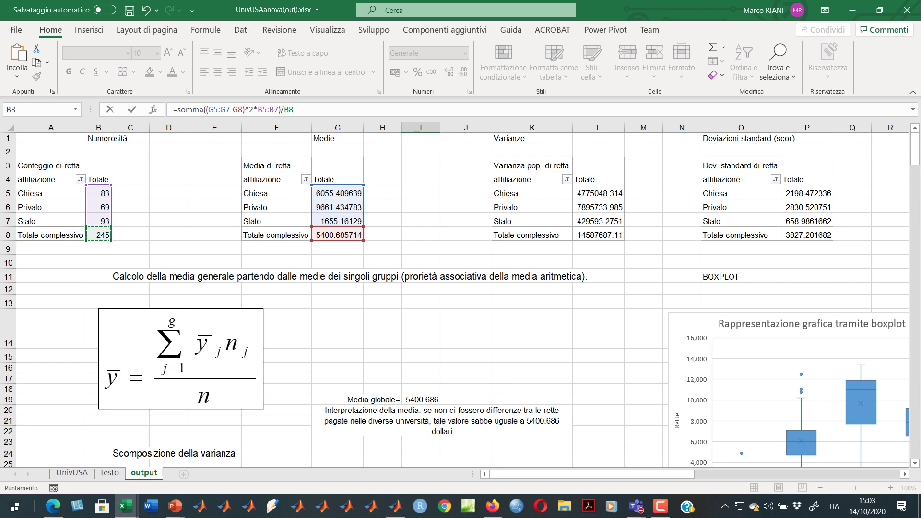
pyautogui.press('Return')
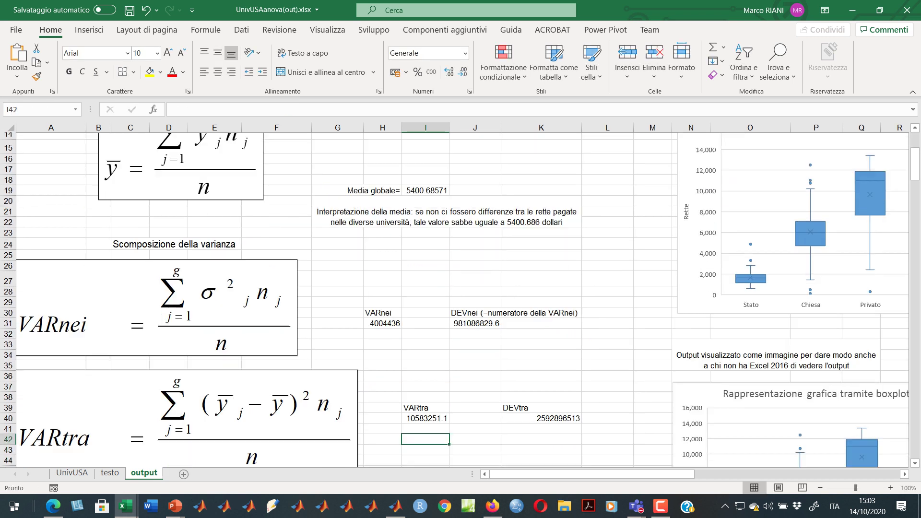
# Examine the DEVtra formula in K40 and the VARtra formula in I40.
pyautogui.press('Down')
pyautogui.press('Down')
pyautogui.press('Up')
pyautogui.press('Up')
pyautogui.press('Up')
pyautogui.press('Up')
pyautogui.press('Down')
pyautogui.press('Down')
pyautogui.press('Up')
pyautogui.press('Up')
pyautogui.press('Right')
pyautogui.press('Right')
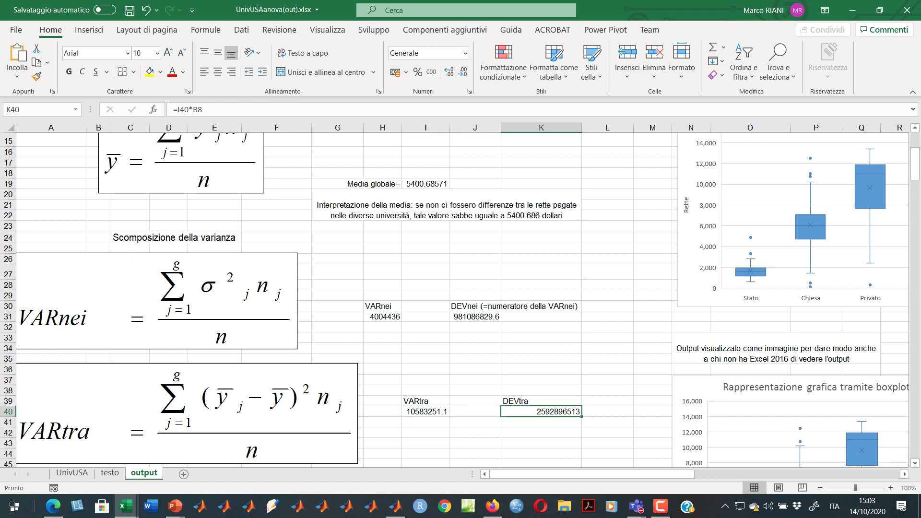
pyautogui.press('Left')
pyautogui.press('Left')
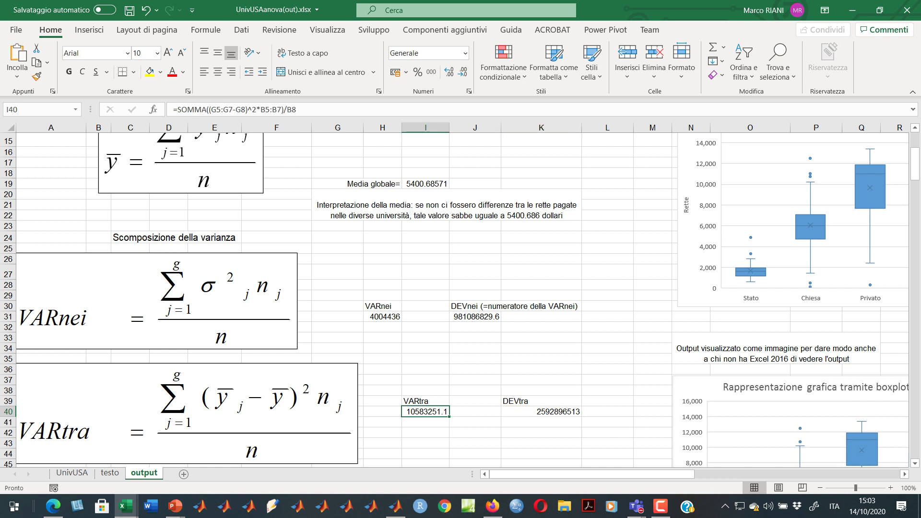
# Clear the DEVtra result in K40 and rebuild it from the VARtra formula without the division by B8, as =SOMMA((G5:G7-G8)^2*B5:B7).
pyautogui.moveTo(173, 110); pyautogui.dragTo(297, 109)
pyautogui.press('Escape')
pyautogui.moveTo(551, 401); pyautogui.dragTo(552, 412)
pyautogui.click(541, 411)
pyautogui.hotkey('ctrl', 'z')
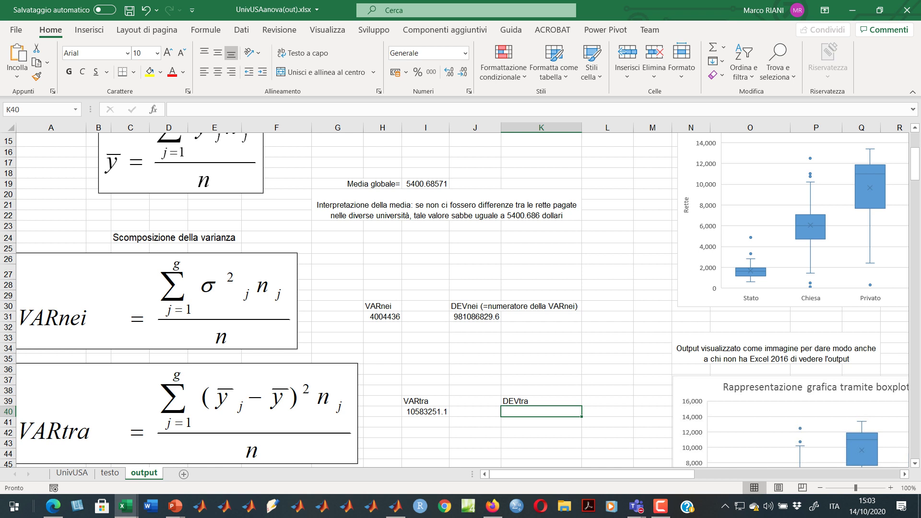
pyautogui.click(182, 110)
pyautogui.hotkey('ctrl', 'v')
pyautogui.press('BackSpace')
pyautogui.press('BackSpace')
pyautogui.press('BackSpace')
pyautogui.hotkey('ctrl', 'Return')
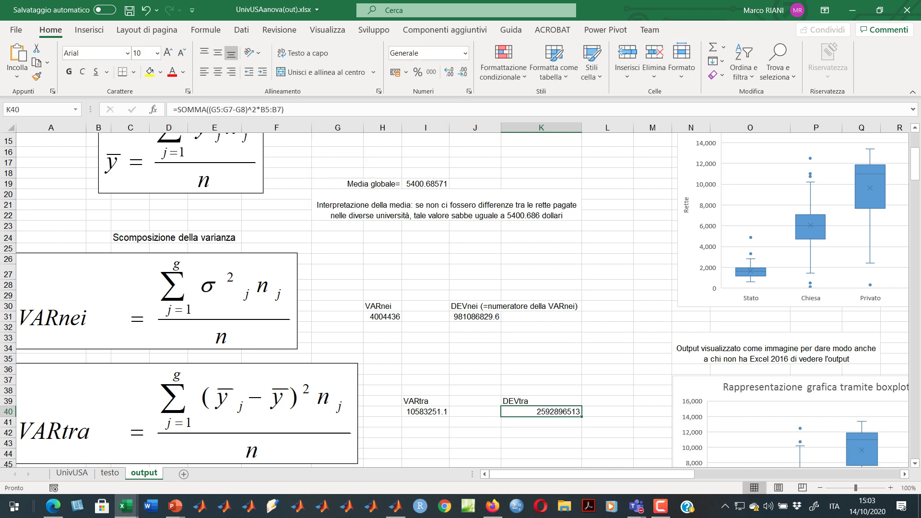
pyautogui.press('Left')
pyautogui.press('Left')
pyautogui.press('Down')
pyautogui.press('Down')
pyautogui.press('Down')
pyautogui.press('Down')
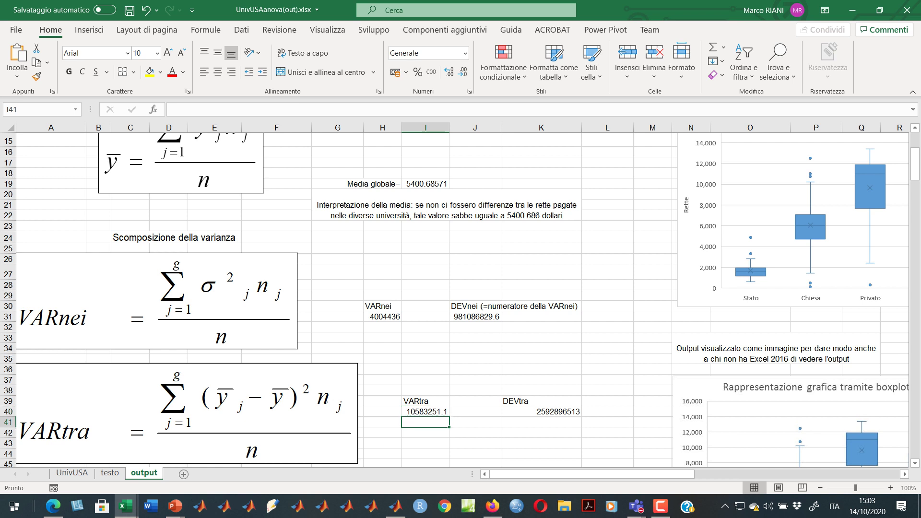
pyautogui.press('Up')
pyautogui.press('Up')
pyautogui.press('Up')
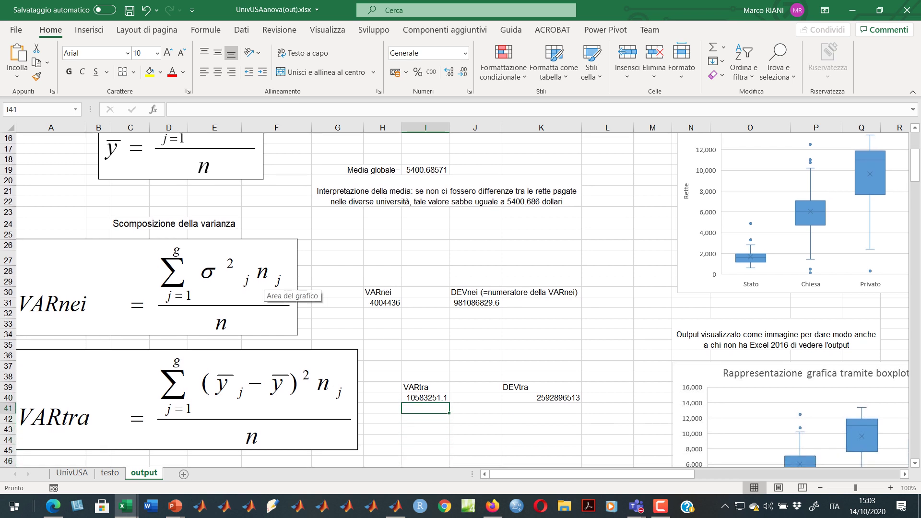
# Compare the VARnei formula in H31 with the VARtra formula in I40 as the two components of the variance.
pyautogui.click(382, 303)
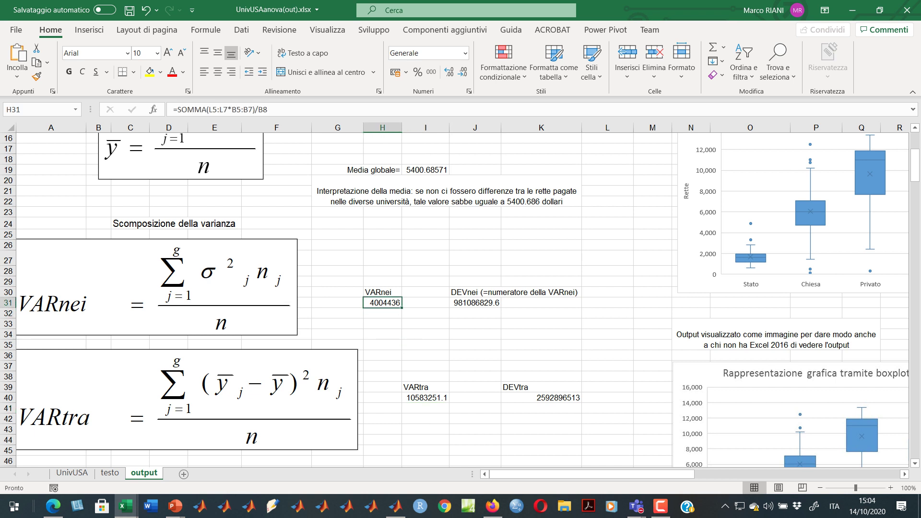
pyautogui.click(426, 398)
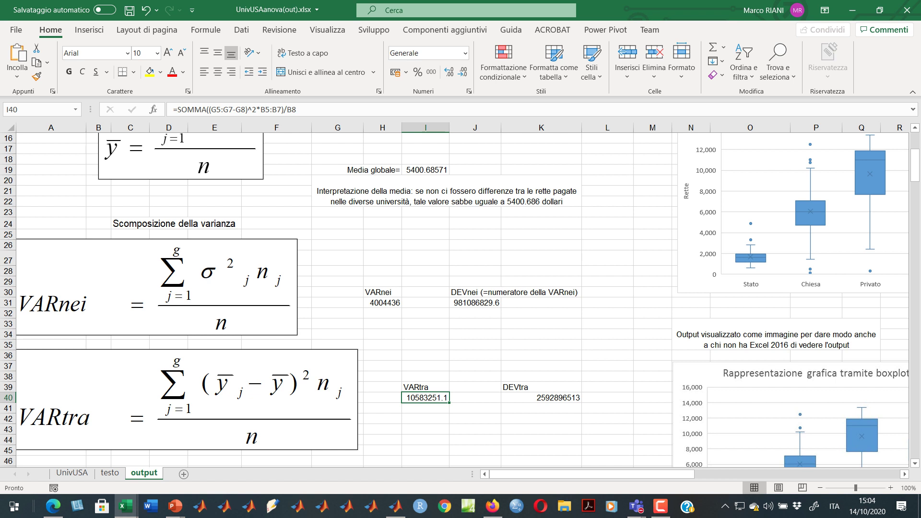
pyautogui.scroll(-3, 461, 297)
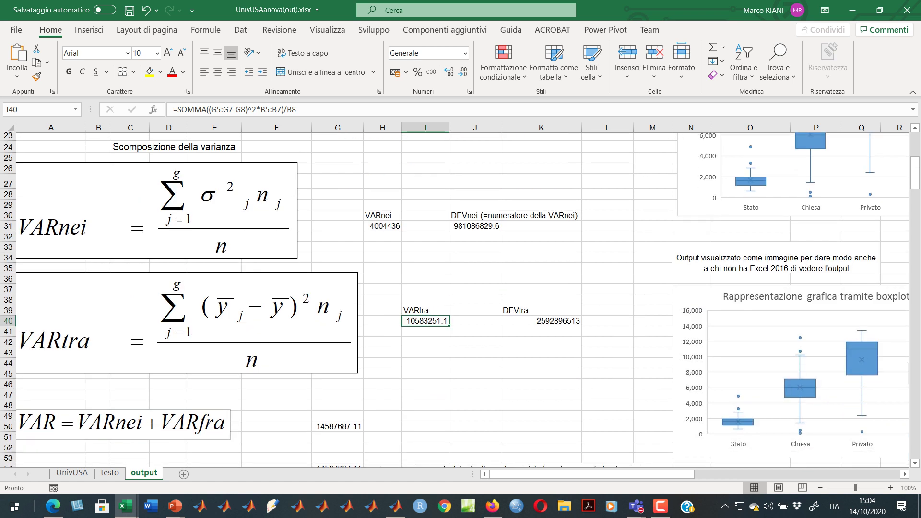
pyautogui.click(382, 218)
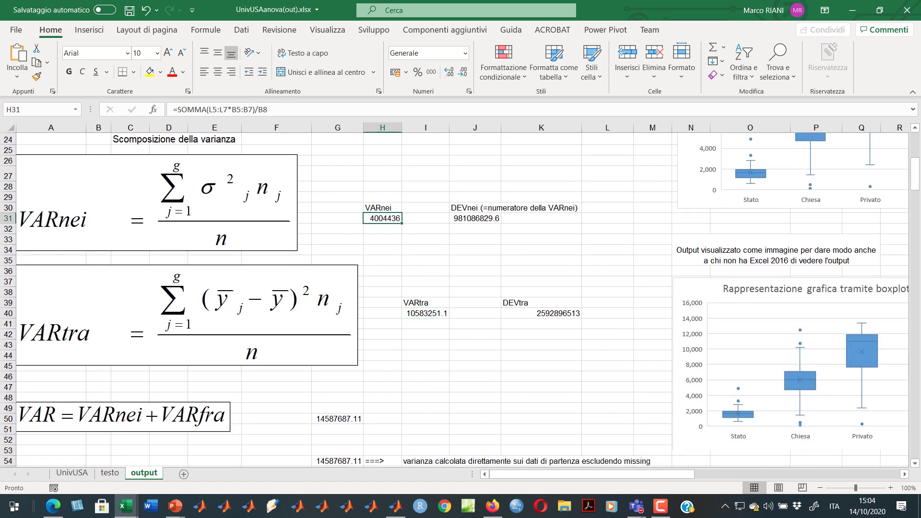
pyautogui.click(425, 324)
pyautogui.click(382, 218)
pyautogui.click(425, 313)
# Inspect the total variance formula in G50 and trace the cells it refers to.
pyautogui.click(338, 419)
pyautogui.press('F2')
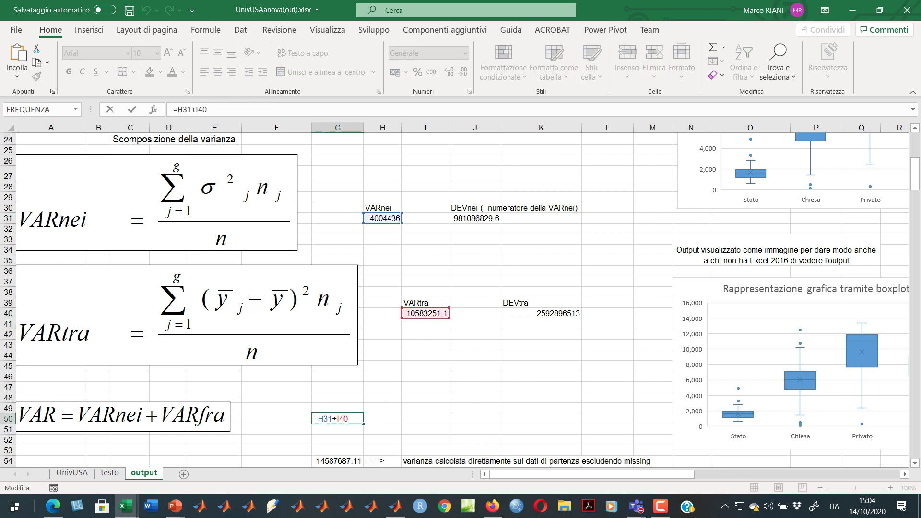
pyautogui.press('Escape')
pyautogui.scroll(-3, 456, 297)
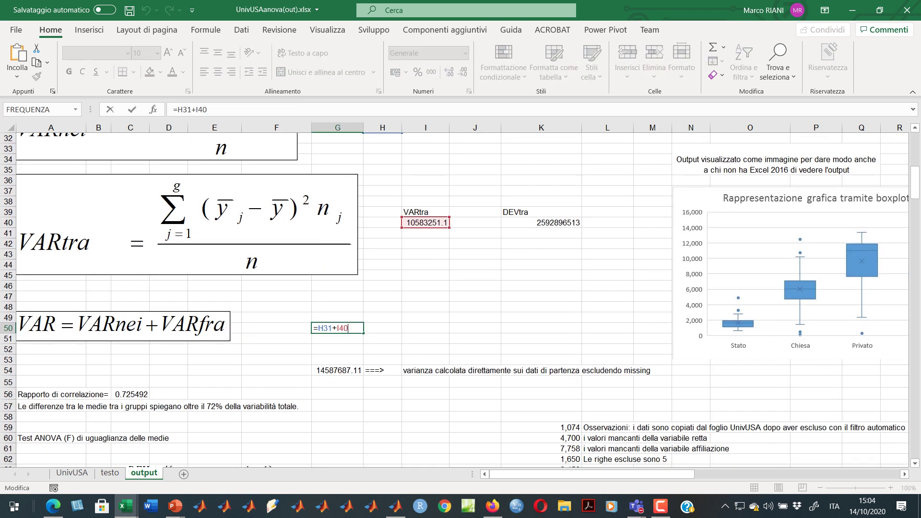
pyautogui.press('F2')
pyautogui.press('Escape')
pyautogui.press('F2')
pyautogui.press('Escape')
pyautogui.press('F2')
pyautogui.scroll(3, 456, 297)
pyautogui.press('Escape')
pyautogui.scroll(-3, 455, 298)
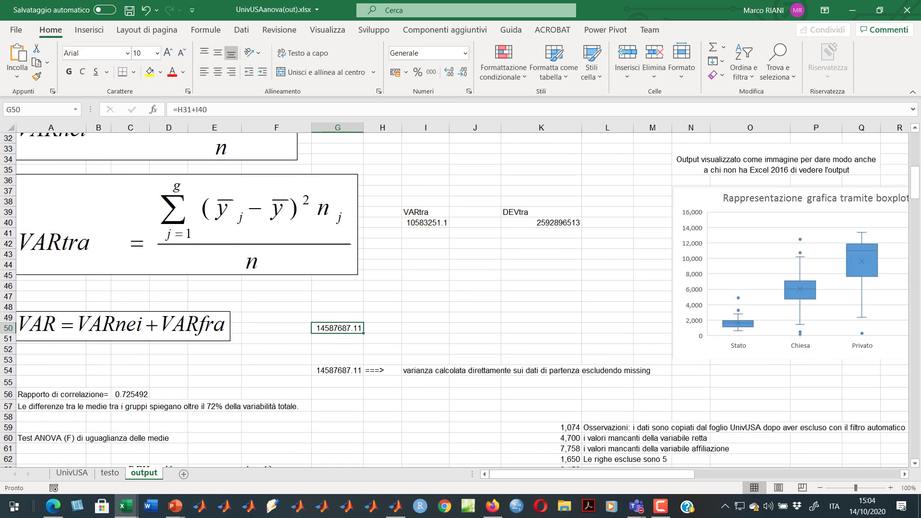
# Inspect the formula in G54 that calculates the variance directly from the source data, and trace its data range in column K.
pyautogui.click(337, 370)
pyautogui.press('F2')
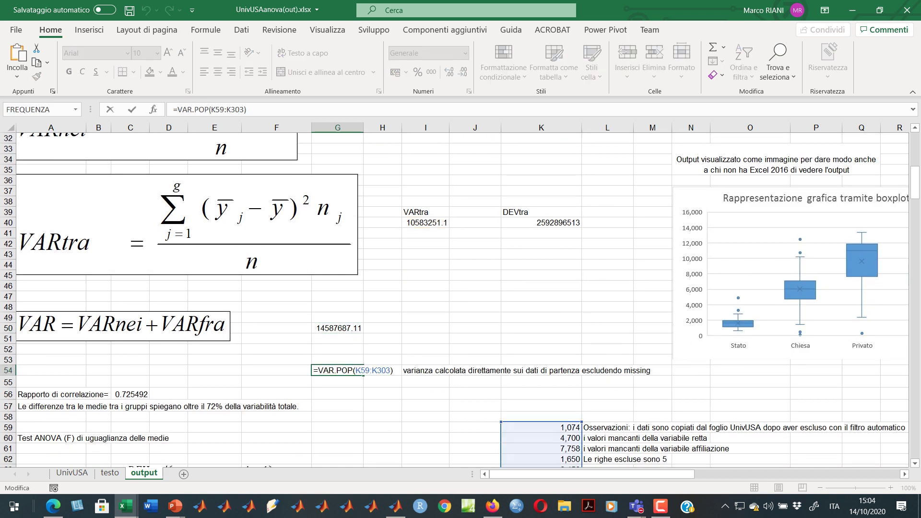
pyautogui.scroll(-3, 456, 297)
pyautogui.scroll(3, 455, 297)
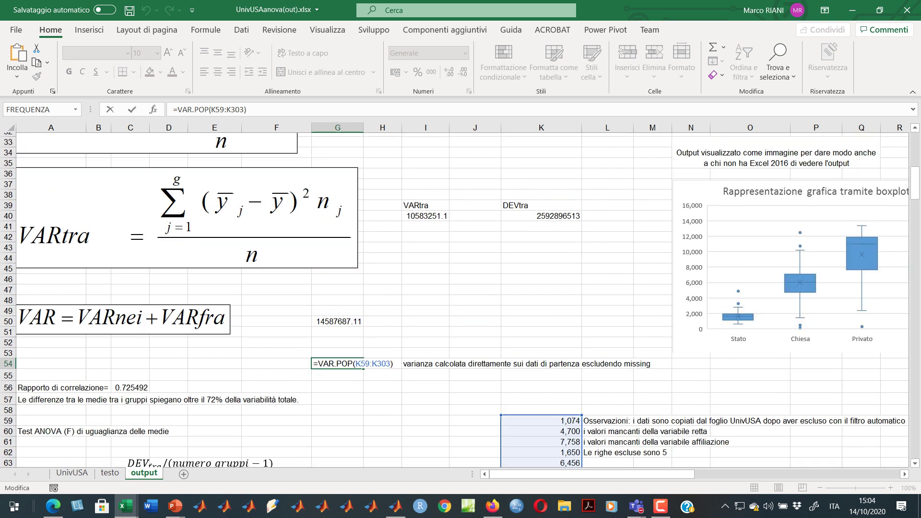
pyautogui.scroll(-4, 456, 297)
pyautogui.scroll(5, 455, 298)
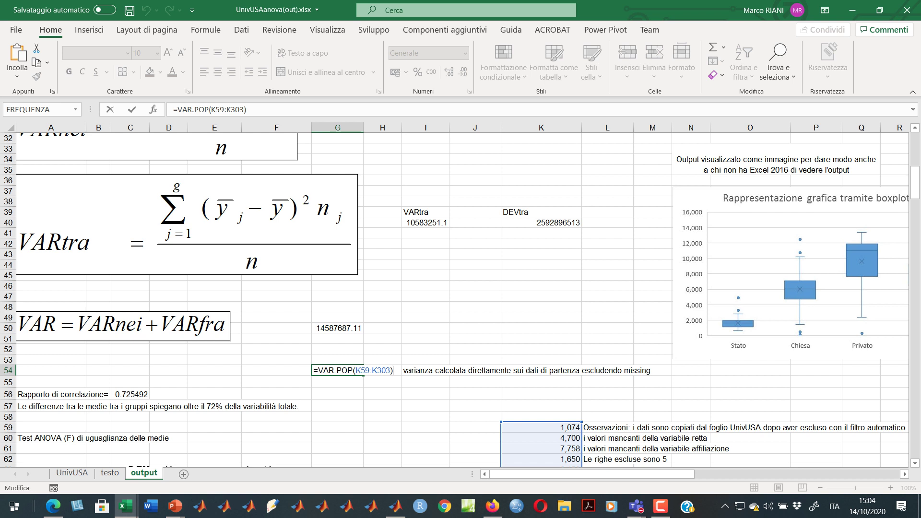
pyautogui.press('Escape')
# Compare the total variance in G50 with the overall population variance in the Varianze pivot table, and return to the Rapporto di correlazione section.
pyautogui.click(337, 339)
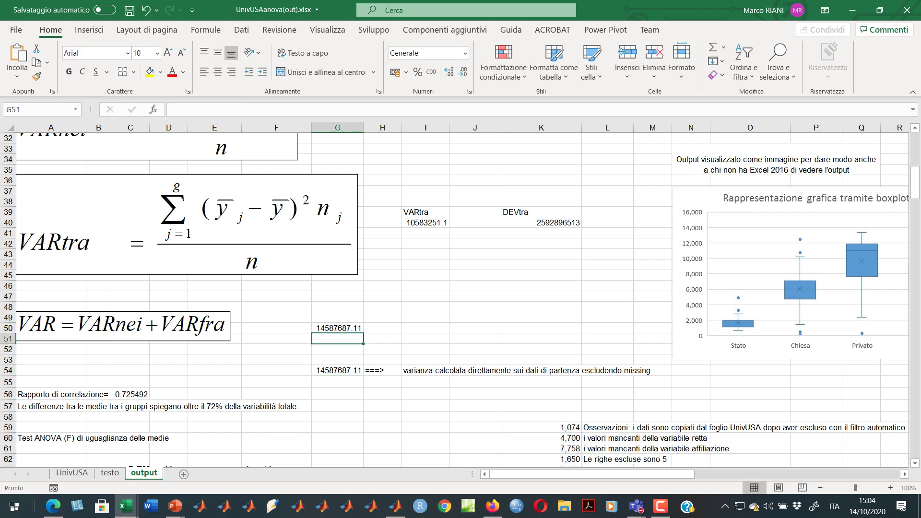
pyautogui.click(337, 328)
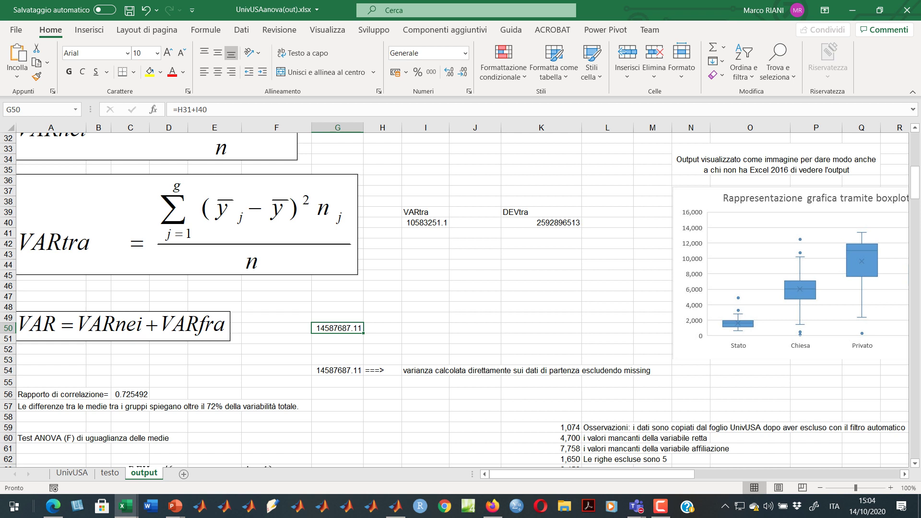
pyautogui.scroll(10, 455, 297)
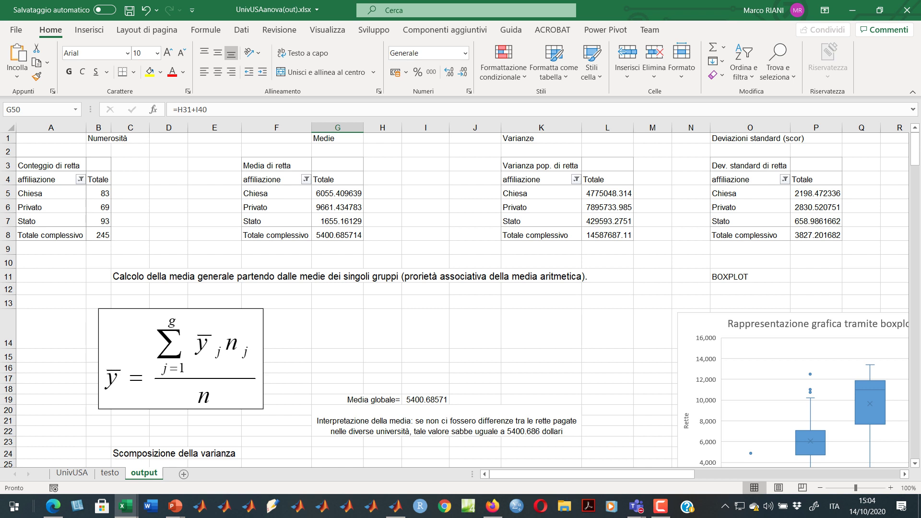
pyautogui.scroll(-8, 456, 297)
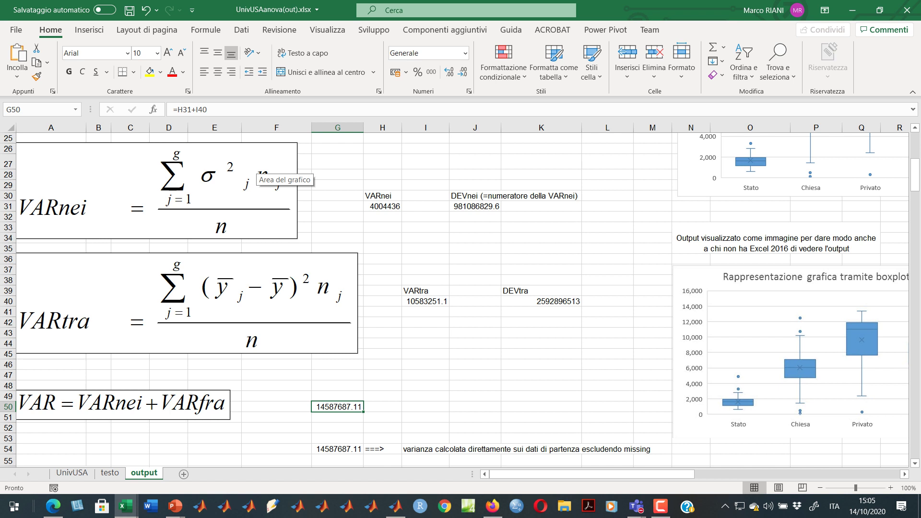
pyautogui.scroll(-3, 255, 172)
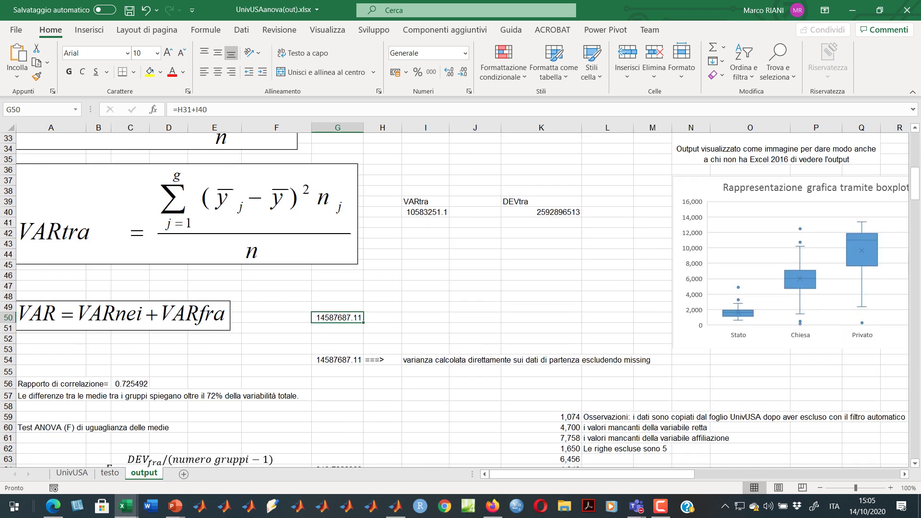
pyautogui.scroll(-3, 460, 298)
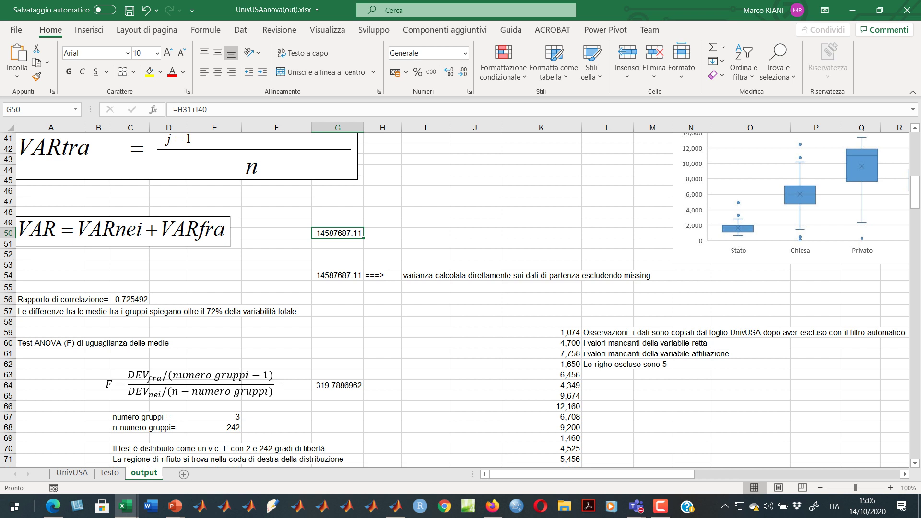
# Review VARtra in I40 and VARnei in H31 once more as the parts of the total variance.
pyautogui.click(425, 286)
pyautogui.scroll(6, 460, 298)
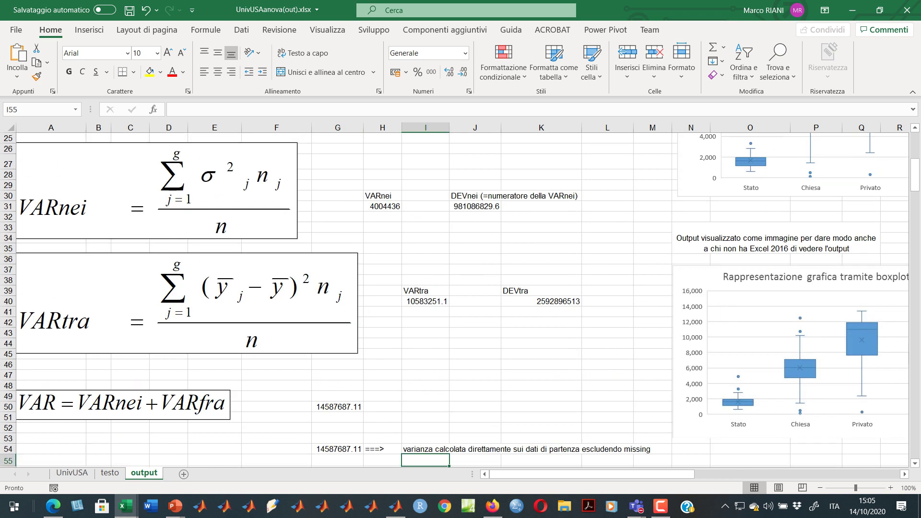
pyautogui.click(426, 301)
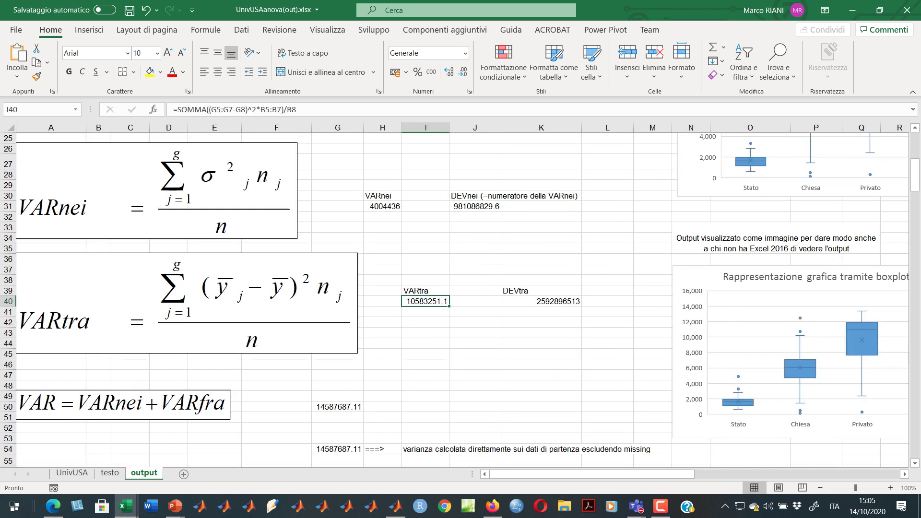
pyautogui.press('Down')
pyautogui.press('Down')
pyautogui.press('Down')
pyautogui.press('Down')
pyautogui.press('Down')
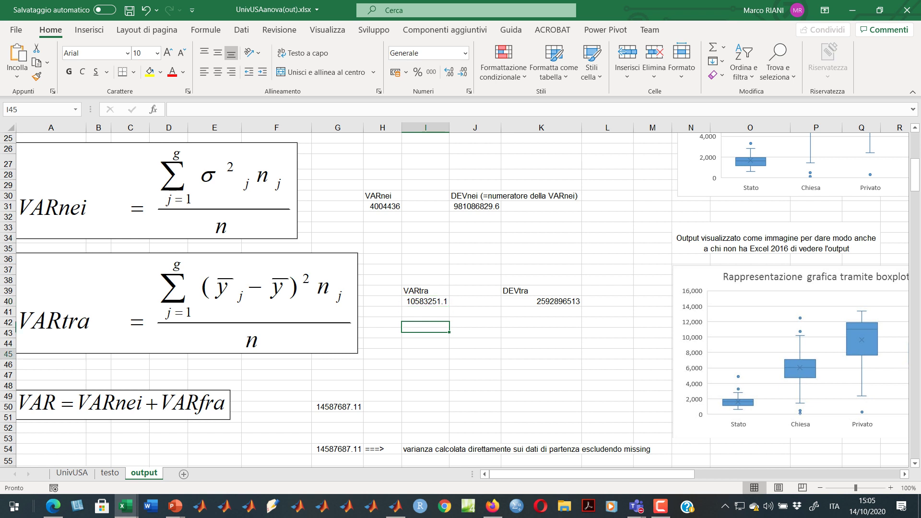
pyautogui.press('Up')
pyautogui.press('Up')
pyautogui.press('Up')
pyautogui.press('Up')
pyautogui.press('Up')
pyautogui.click(382, 206)
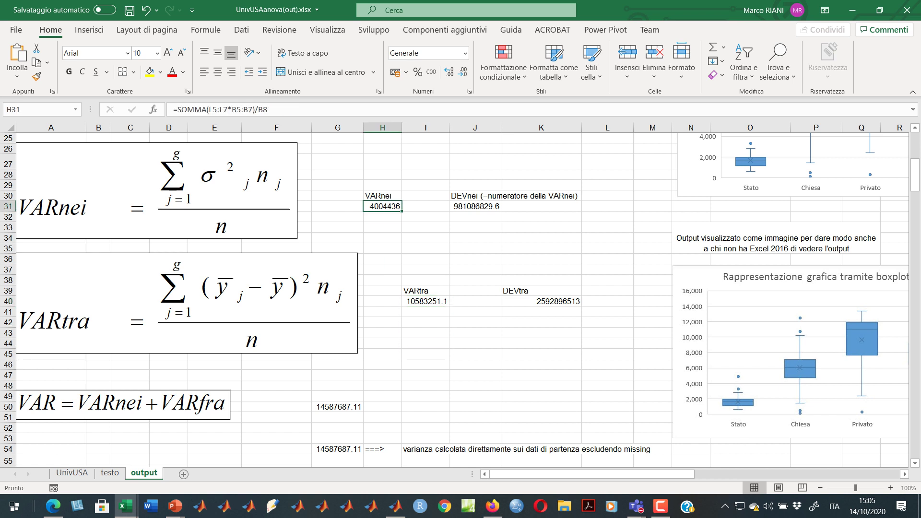
# Examine the Rapporto di correlazione formula in C56 and trace the cells it refers to.
pyautogui.scroll(-3, 455, 300)
pyautogui.scroll(-3, 456, 297)
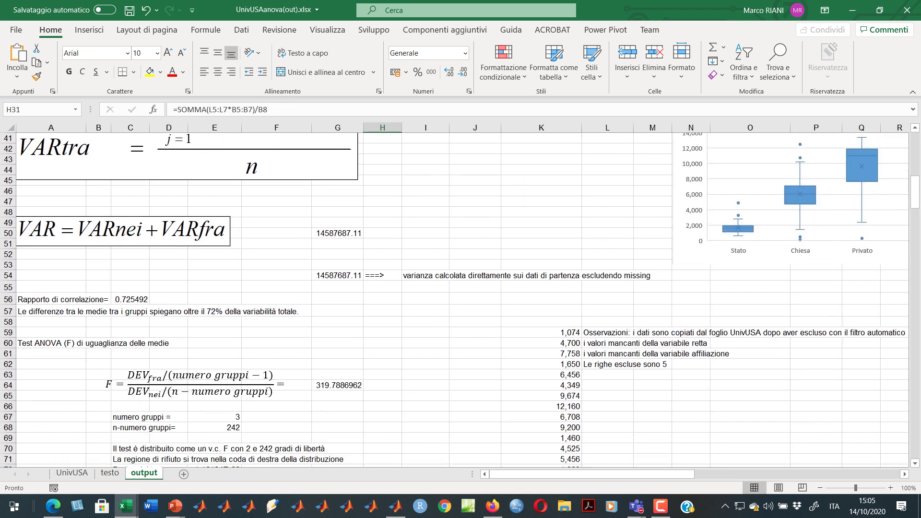
pyautogui.click(130, 299)
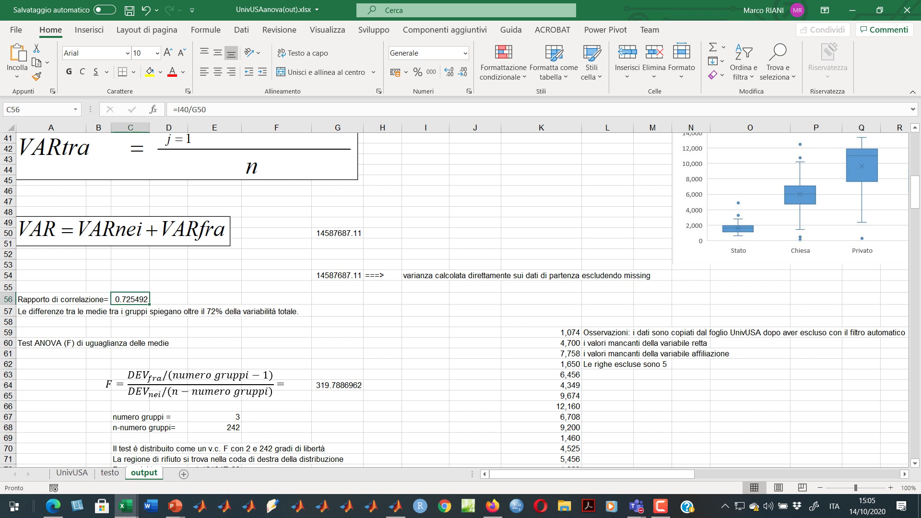
pyautogui.press('F2')
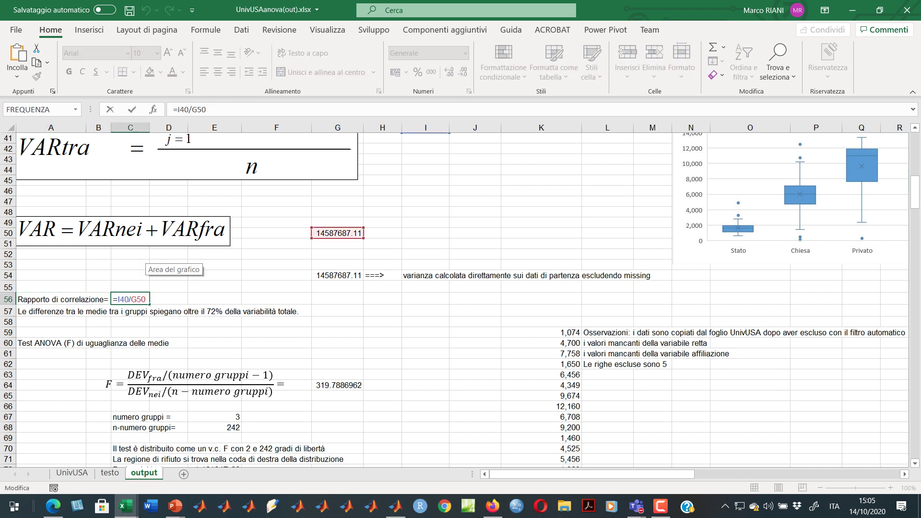
pyautogui.scroll(3, 163, 261)
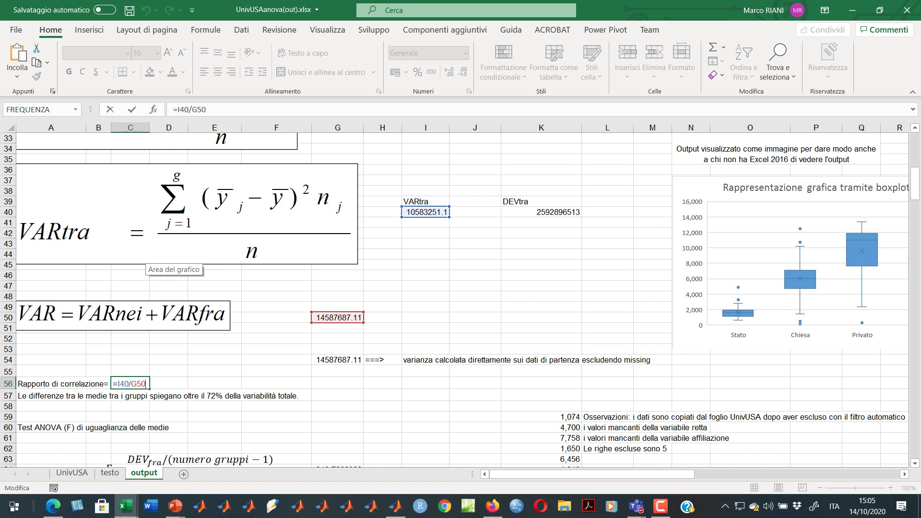
pyautogui.hotkey('ctrl', 'Return')
# Switch to the 05_GRAFICI.pptx presentation in PowerPoint and show slide 7, "Rapporto di correlazione".
pyautogui.hotkey('alt', 'Tab')
pyautogui.hotkey('alt', 'Tab')
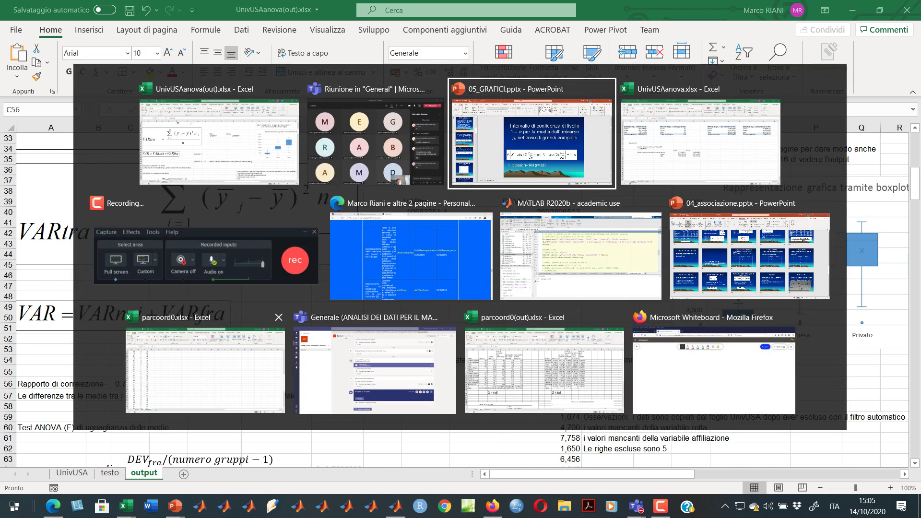
pyautogui.press('Up')
pyautogui.press('Up')
pyautogui.press('Up')
pyautogui.press('Up')
pyautogui.press('Down')
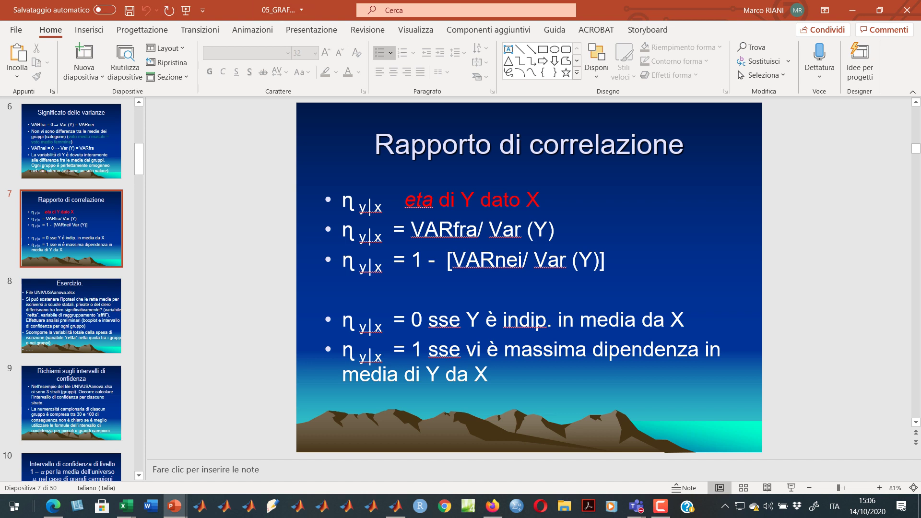
# Return to the UnivUSAanova(out).xlsx workbook in Excel and recheck VARtra in I40 against the correlation ratio.
pyautogui.hotkey('alt', 'Tab')
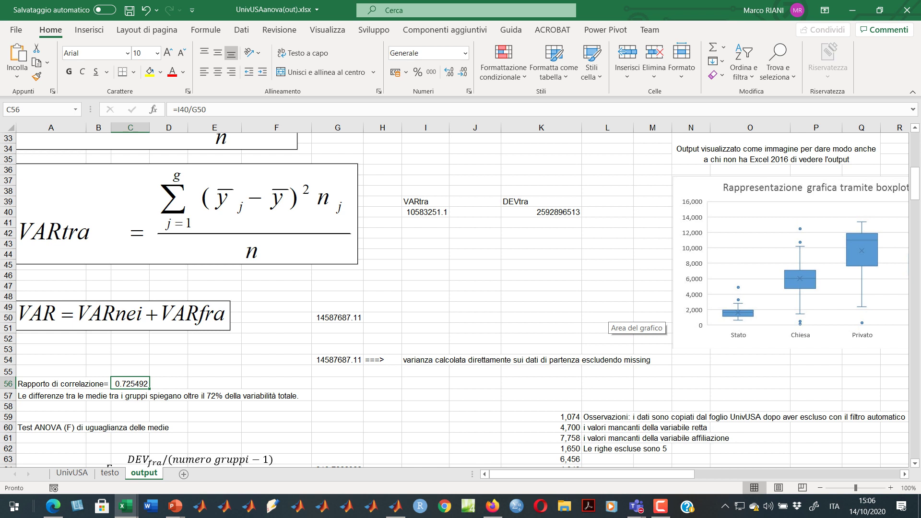
pyautogui.scroll(-3, 453, 299)
pyautogui.scroll(3, 454, 300)
pyautogui.click(425, 212)
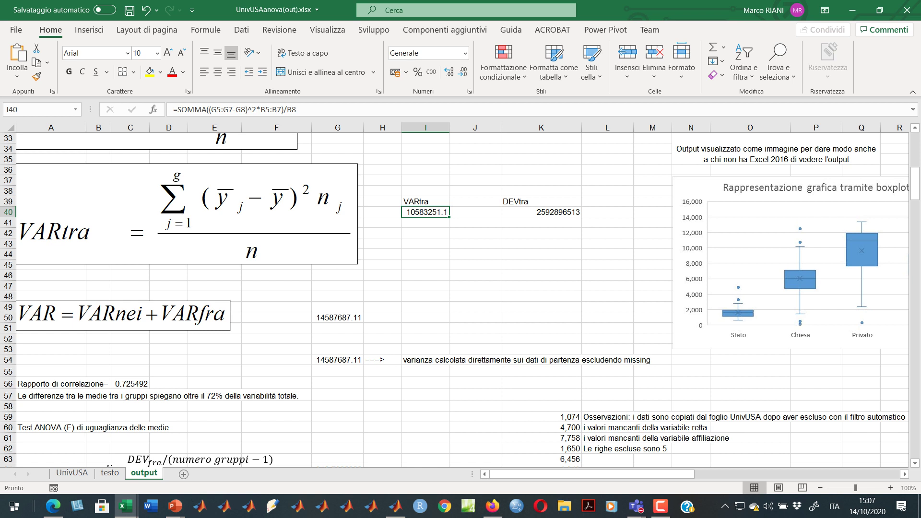
# Go to the "Test ANOVA (F) di uguaglianza delle medie" section at A60 and view its formula, degrees of freedom and conclusion.
pyautogui.scroll(-1, 62, 72)
pyautogui.scroll(-3, 54, 160)
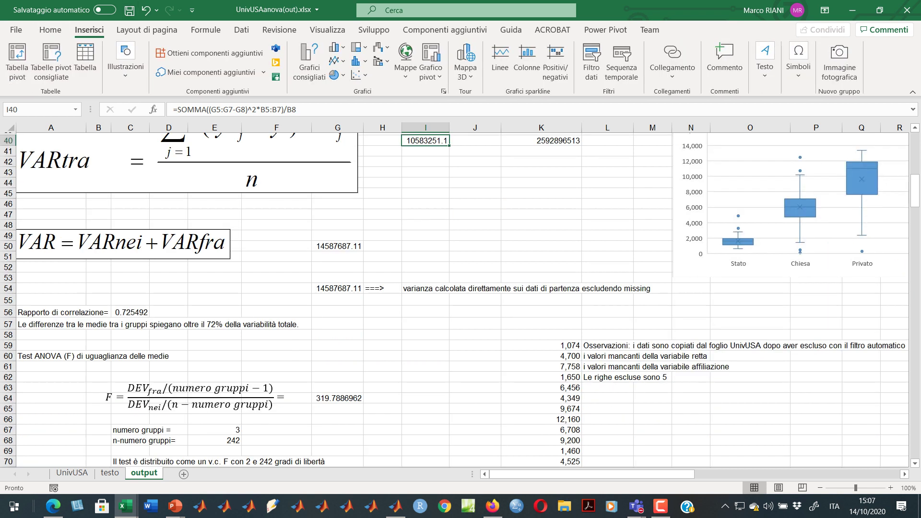
pyautogui.click(51, 343)
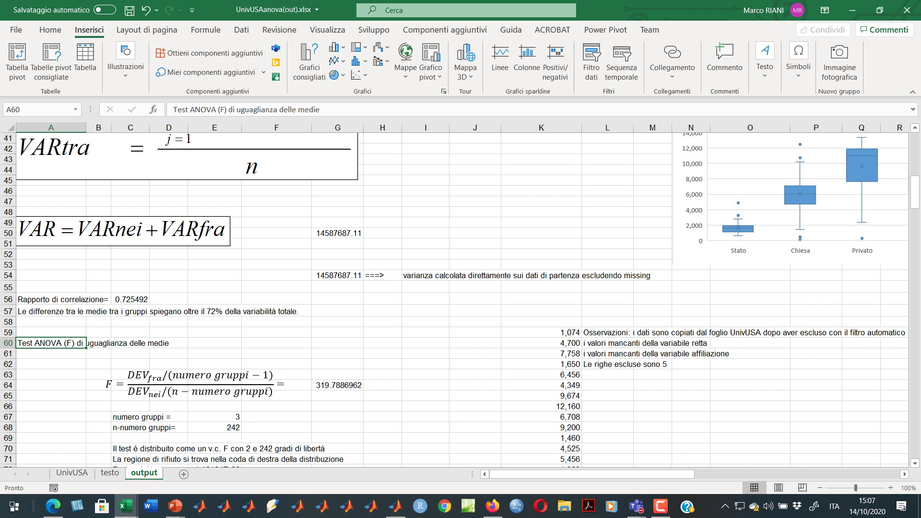
pyautogui.scroll(-3, 460, 297)
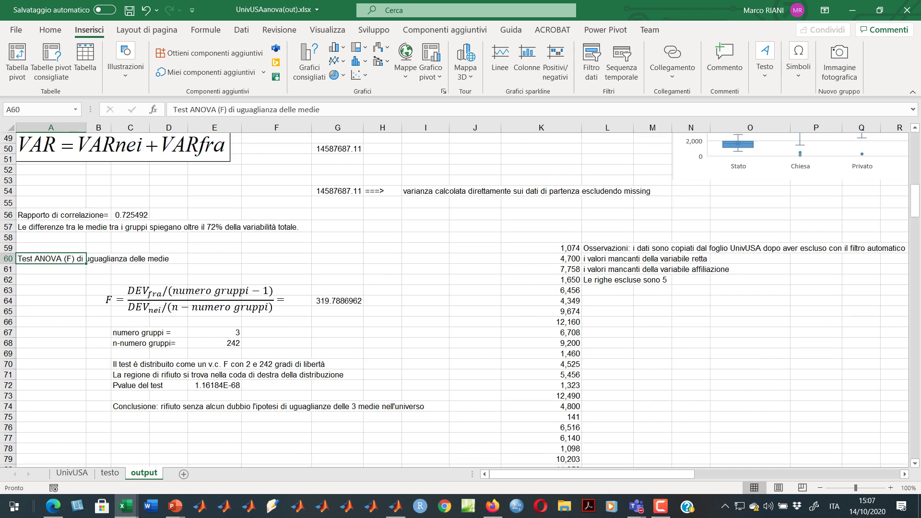
# Switch to the Edge browser and search the web for "test anova" in a new tab.
pyautogui.click(53, 506)
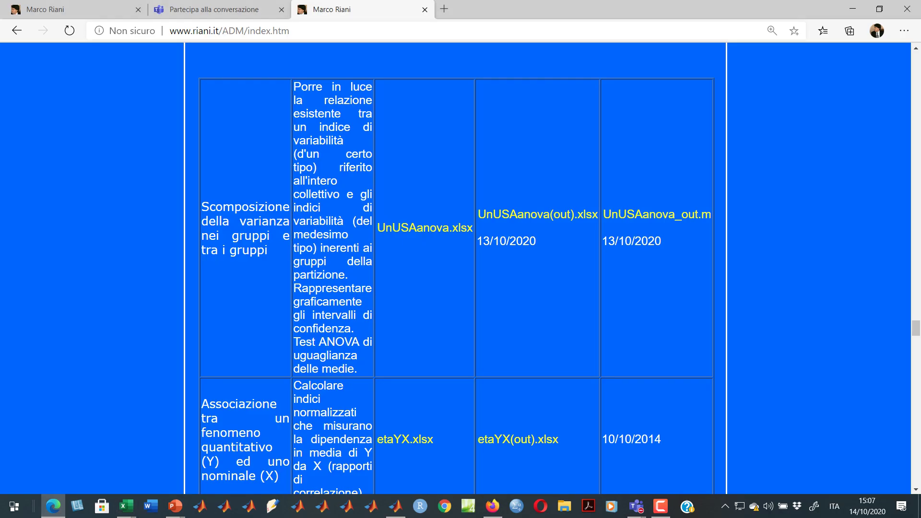
pyautogui.hotkey('ctrl', 't')
pyautogui.write('test anova w')
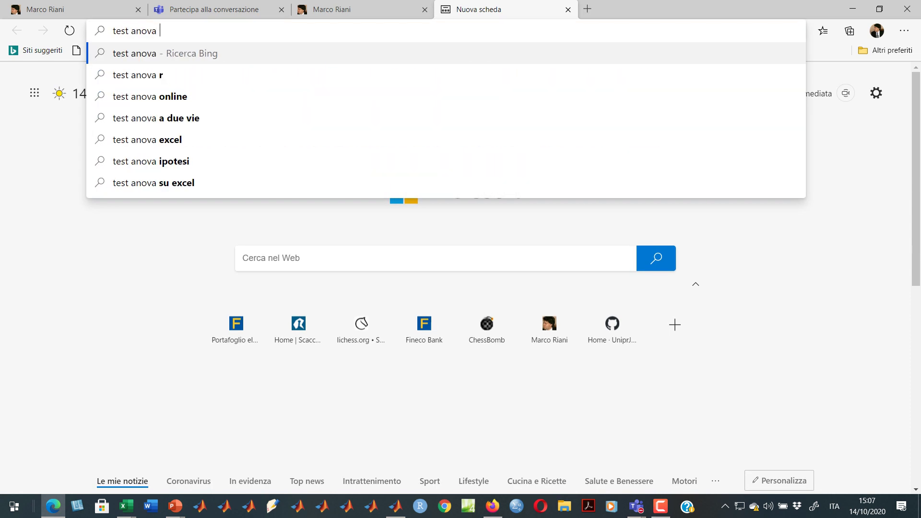
pyautogui.press('BackSpace')
pyautogui.press('BackSpace')
pyautogui.press('BackSpace')
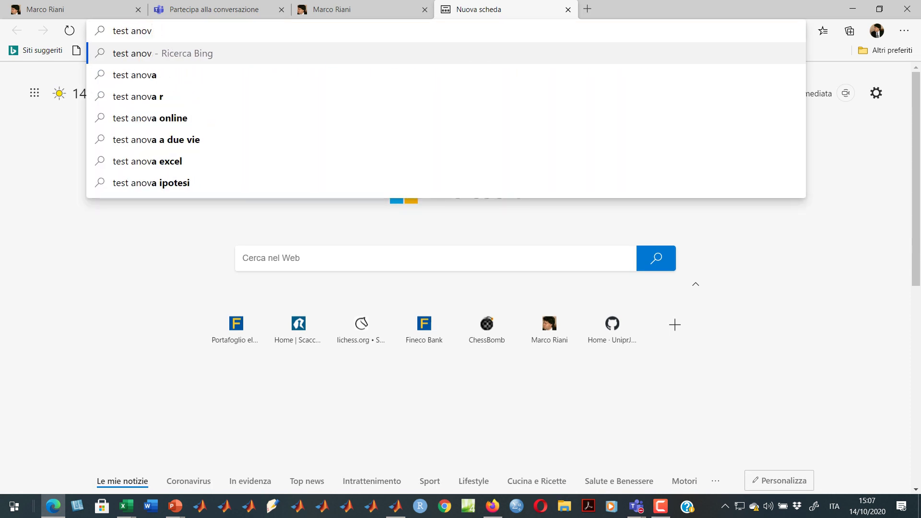
pyautogui.write('a')
pyautogui.press('Return')
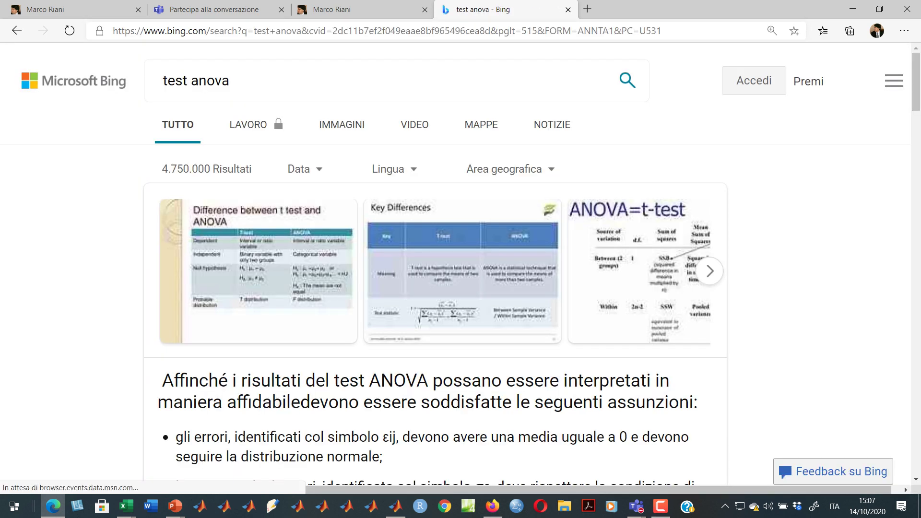
# Reduce the results page zoom to 90% and open the Wikipedia article "Analisi della varianza".
pyautogui.scroll(-5, 461, 288)
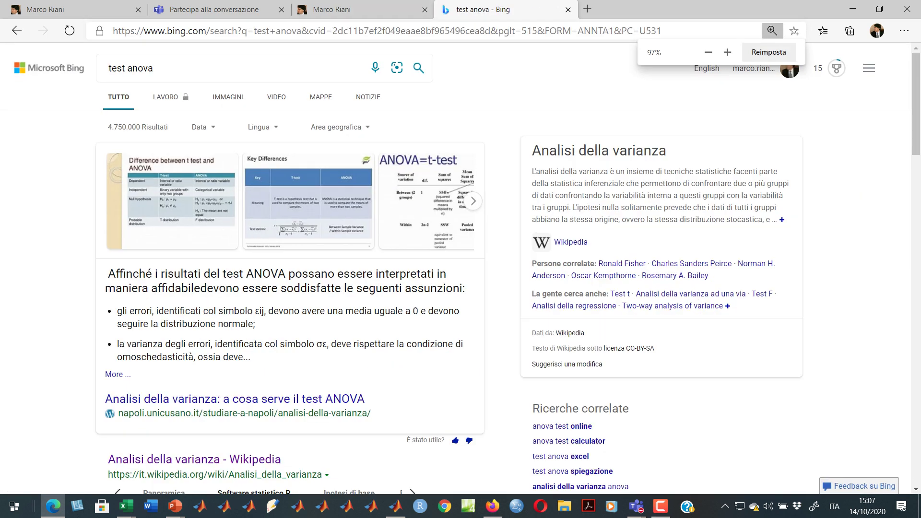
pyautogui.hotkey('ctrl', '-')
pyautogui.scroll(-4, 101, 235)
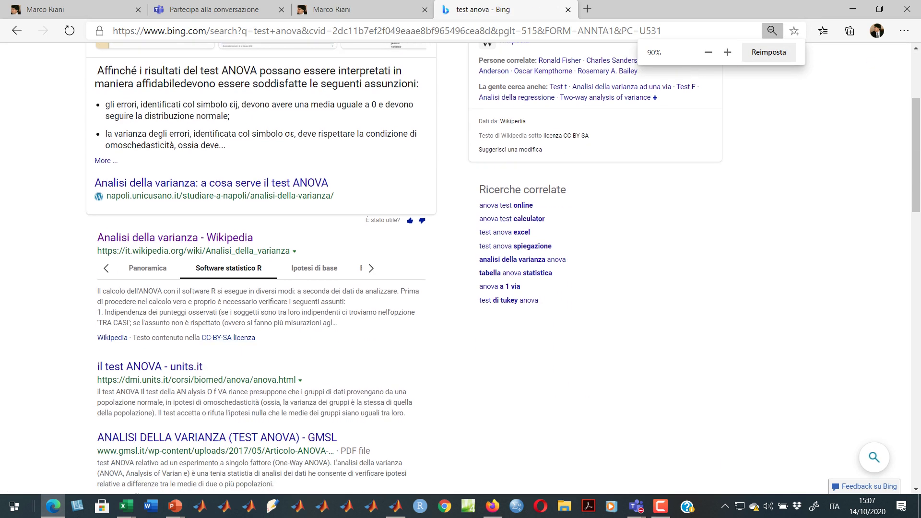
pyautogui.click(101, 235)
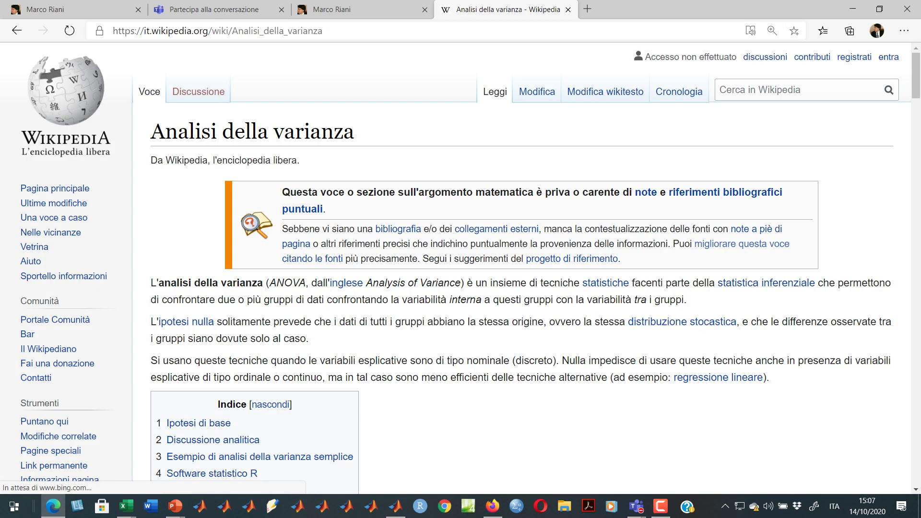
# Read the article's ANOVA introduction, the variance decomposition and the example down to the formula of the test variable T.
pyautogui.moveTo(171, 283); pyautogui.dragTo(329, 283)
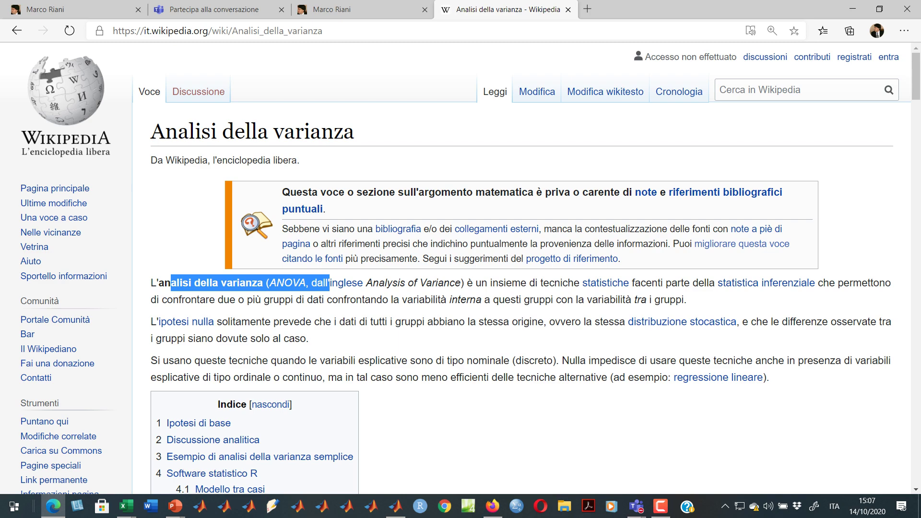
pyautogui.scroll(-15, 465, 268)
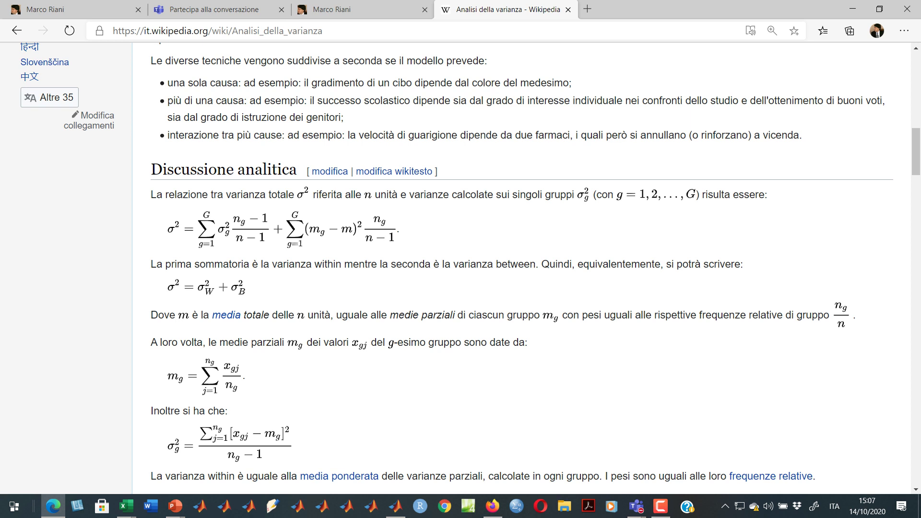
pyautogui.scroll(-20, 527, 269)
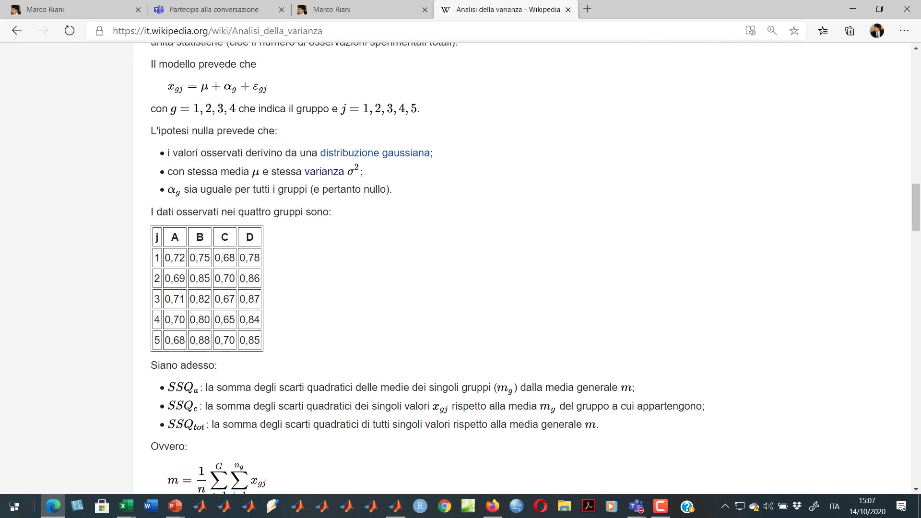
pyautogui.scroll(-5, 527, 268)
pyautogui.scroll(4, 527, 269)
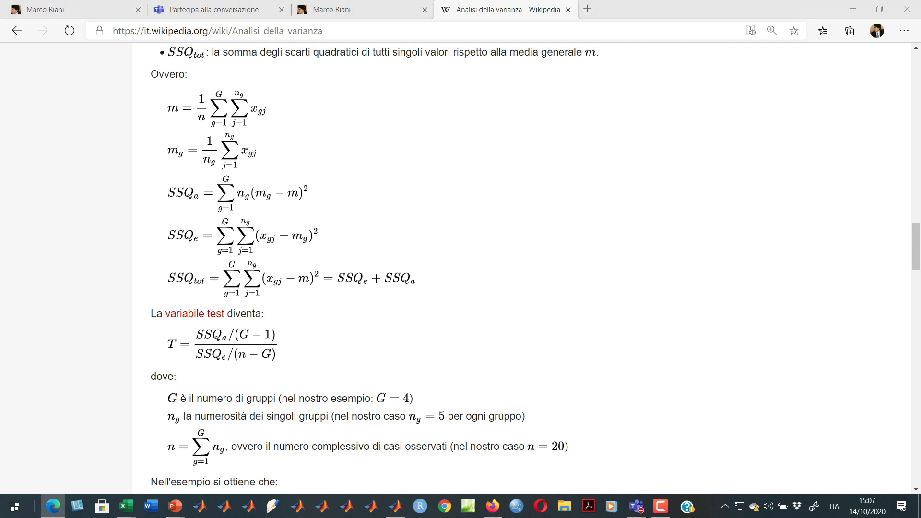
# Return to the UnivUSAanova(out).xlsx workbook in Excel and trace the F statistic formula in G64 to DEVtra, DEVnei and the degrees of freedom.
pyautogui.hotkey('alt', 'Tab')
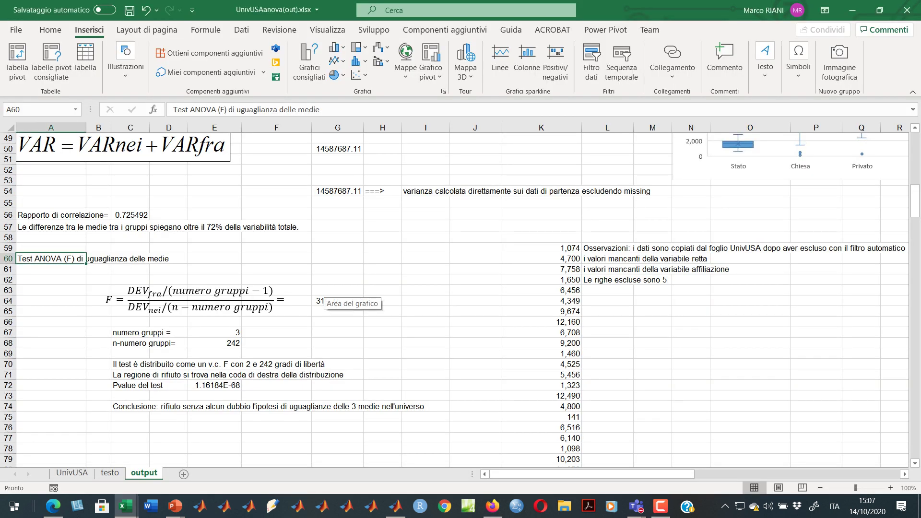
pyautogui.click(143, 292)
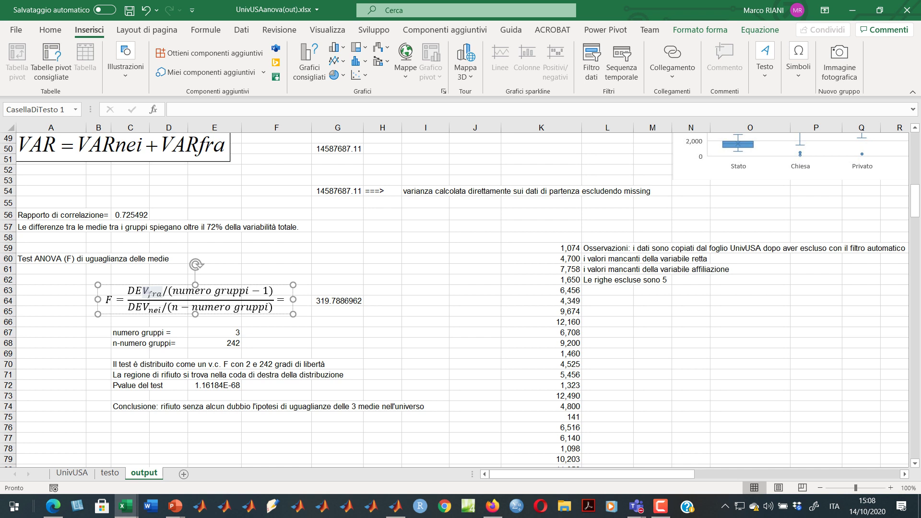
pyautogui.doubleClick(338, 300)
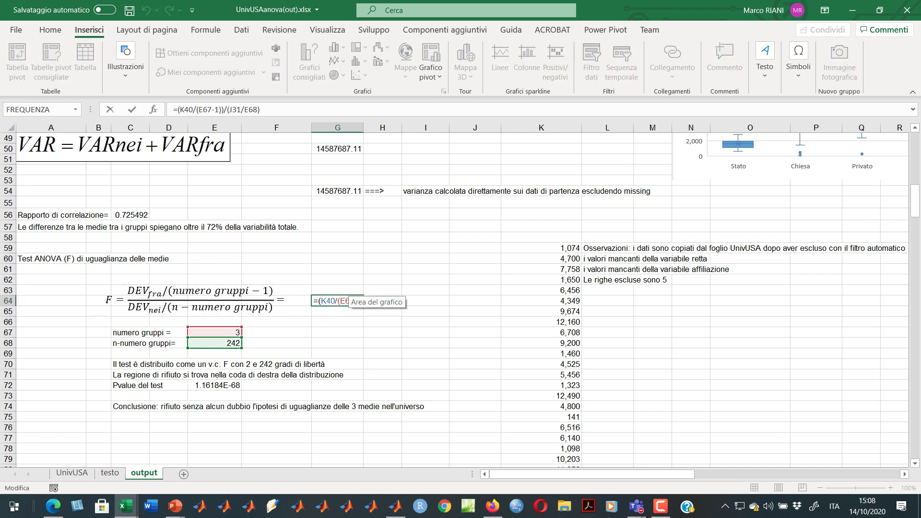
pyautogui.scroll(5, 347, 291)
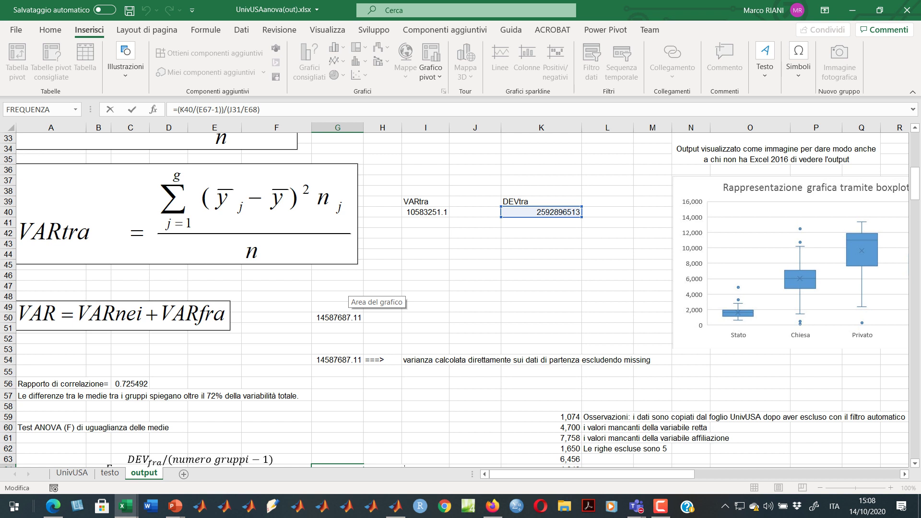
pyautogui.scroll(-5, 348, 290)
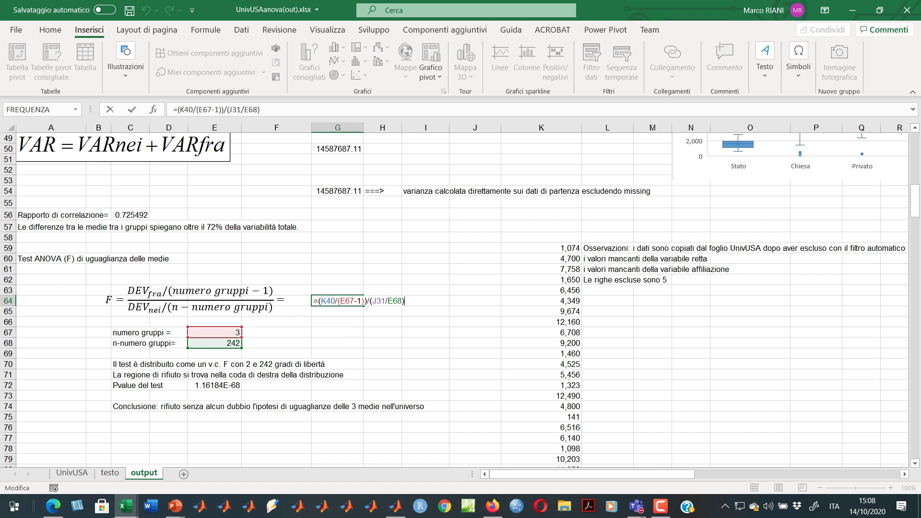
pyautogui.scroll(10, 383, 287)
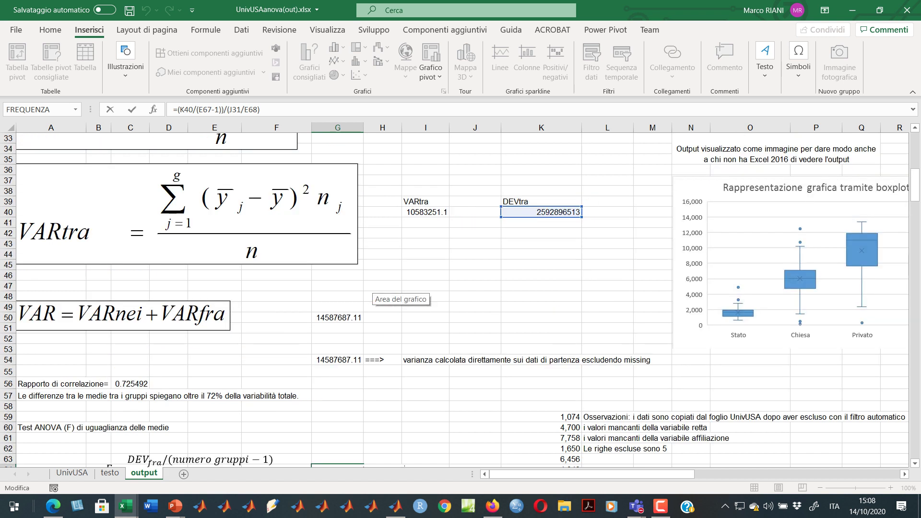
pyautogui.scroll(1, 384, 288)
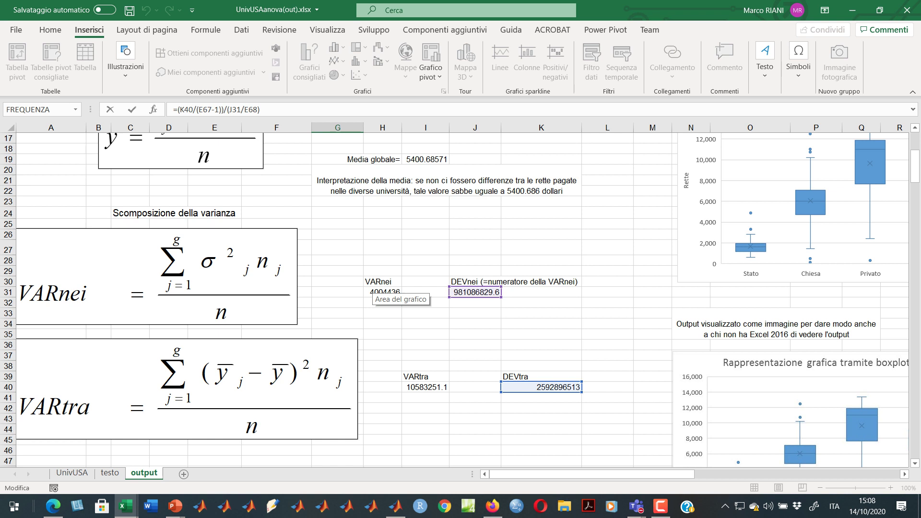
pyautogui.scroll(-11, 384, 288)
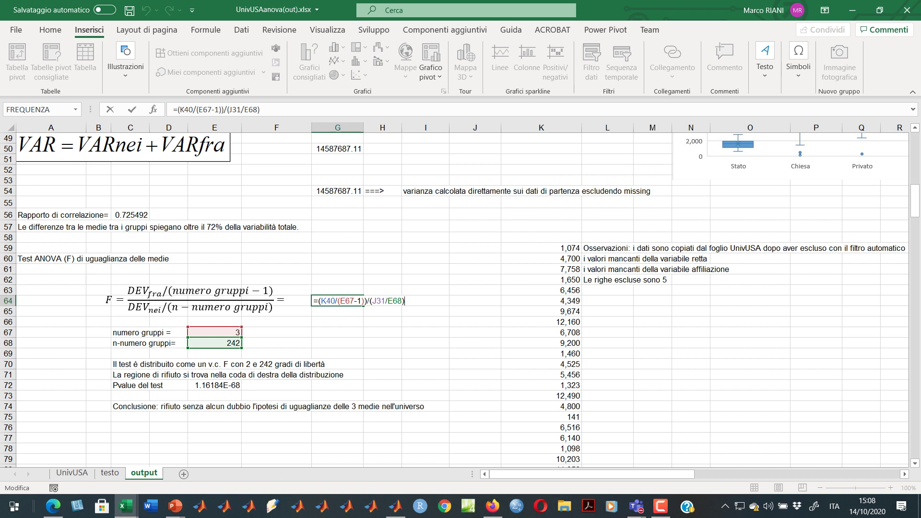
pyautogui.press('Return')
pyautogui.press('Up')
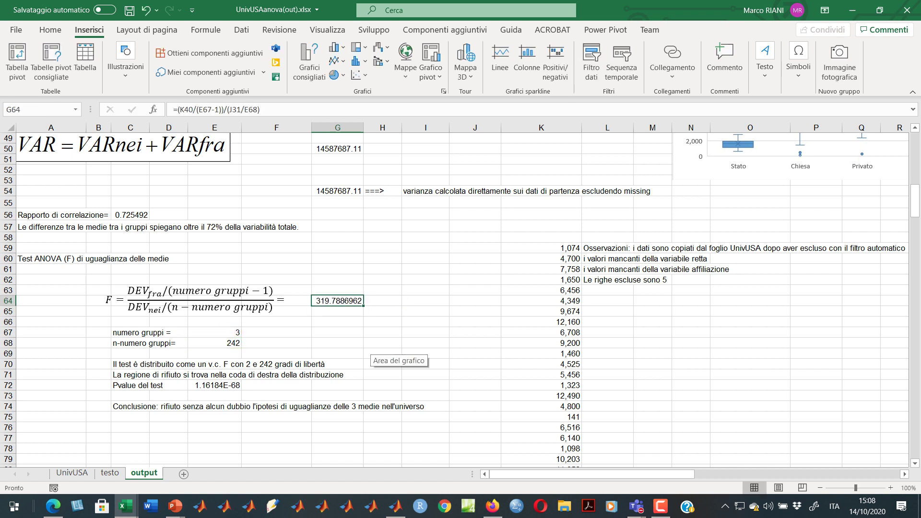
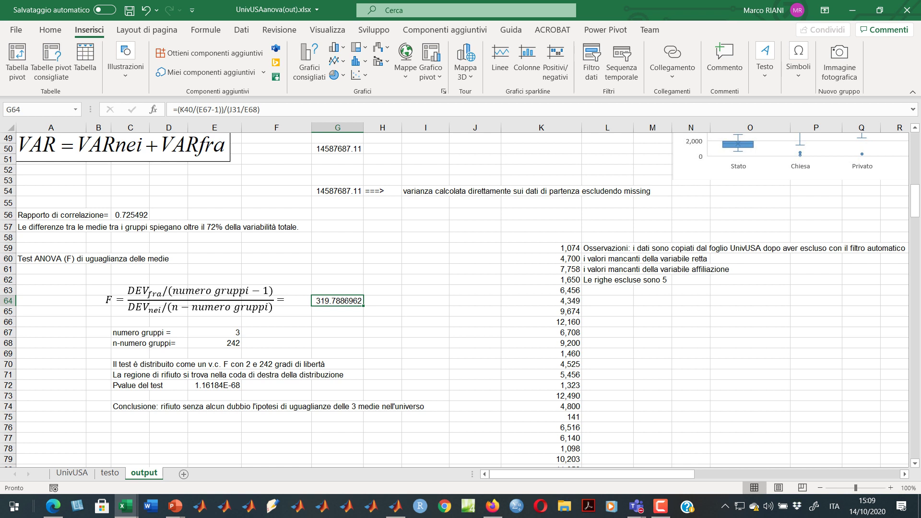
# Review the notes on the F distribution, rejection region and p-value in C70 to C72, with the sheet enlarged to 130%.
pyautogui.click(131, 364)
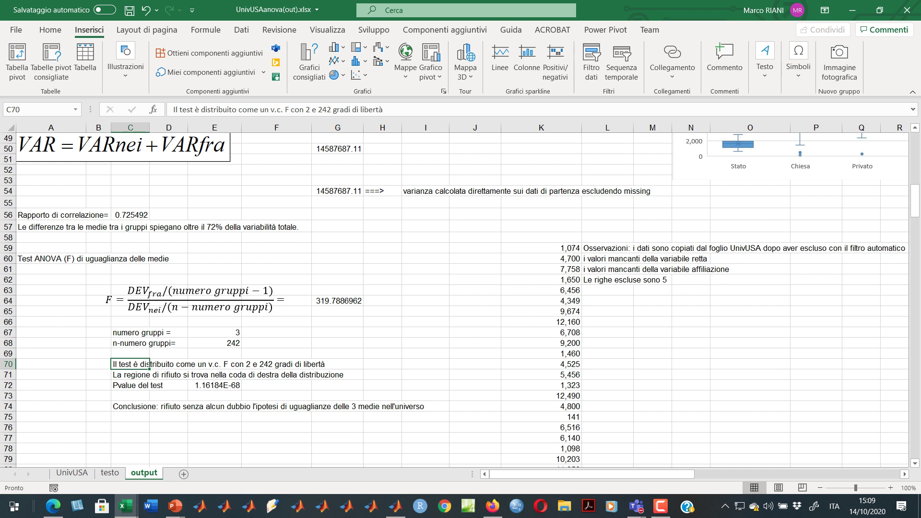
pyautogui.press('Down')
pyautogui.press('Down')
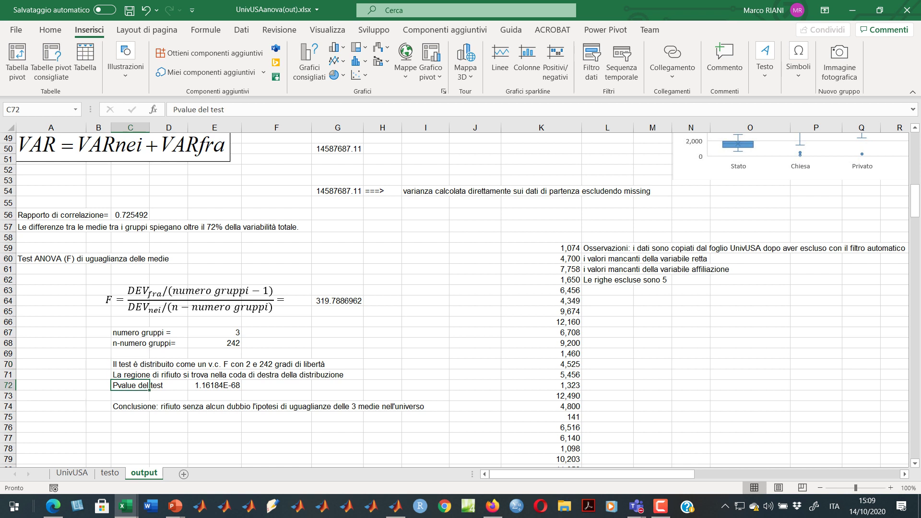
pyautogui.scroll(3, 455, 298)
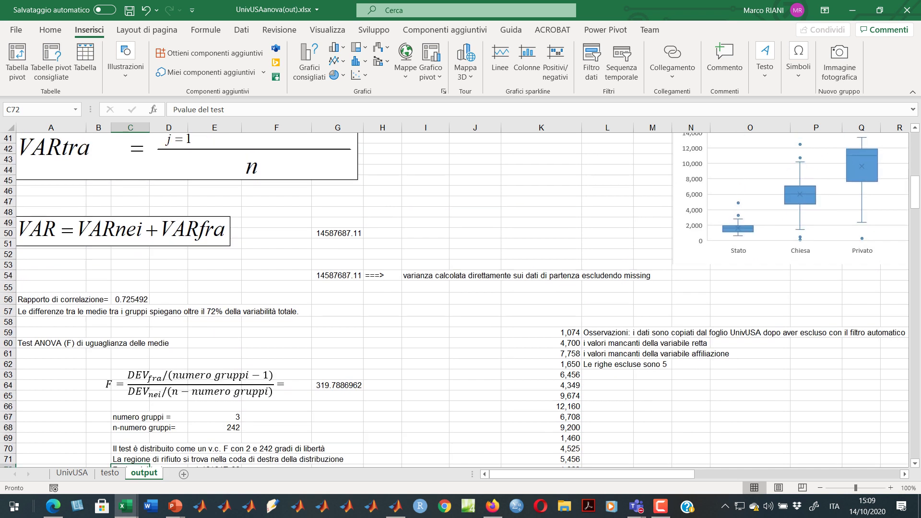
pyautogui.scroll(-3, 455, 298)
pyautogui.scroll(2, 456, 295)
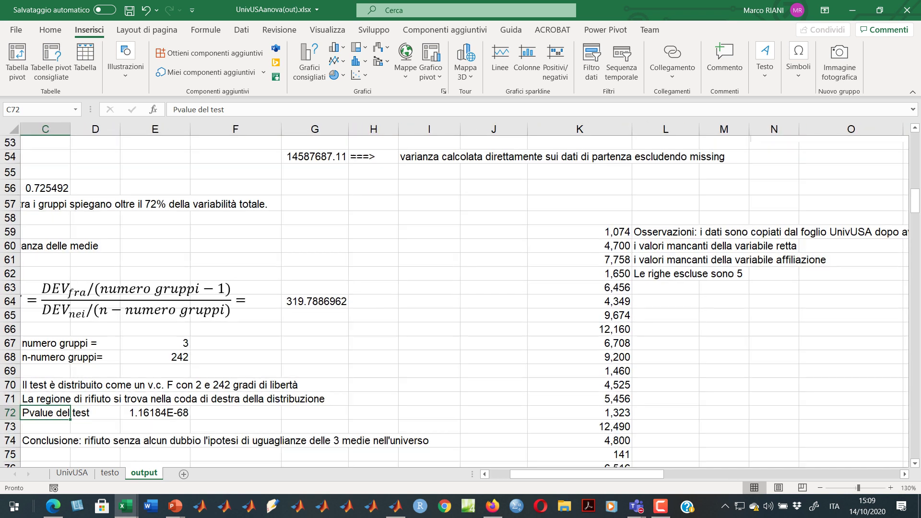
pyautogui.moveTo(587, 474); pyautogui.dragTo(565, 474)
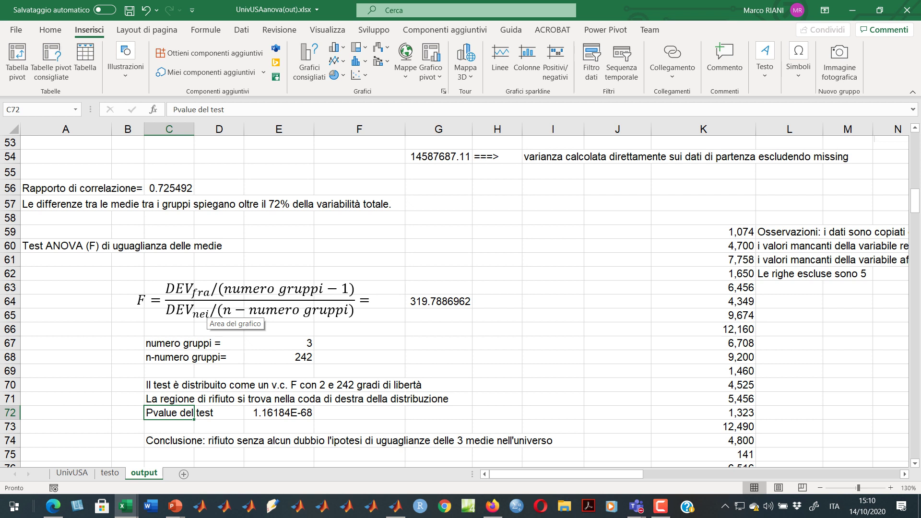
# Compare the VARnei, DEVnei, VARtra and DEVtra values in rows 30 to 40 with the F ratio in row 64.
pyautogui.scroll(10, 211, 314)
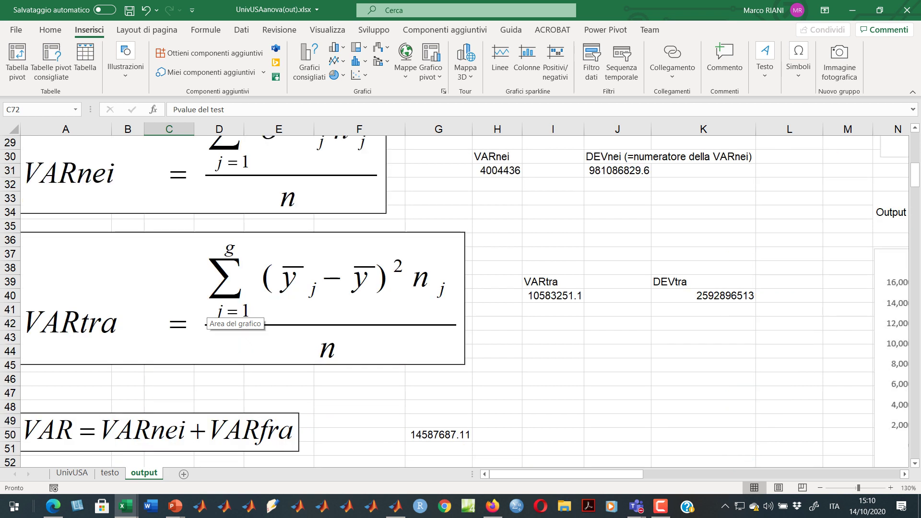
pyautogui.scroll(-3, 211, 314)
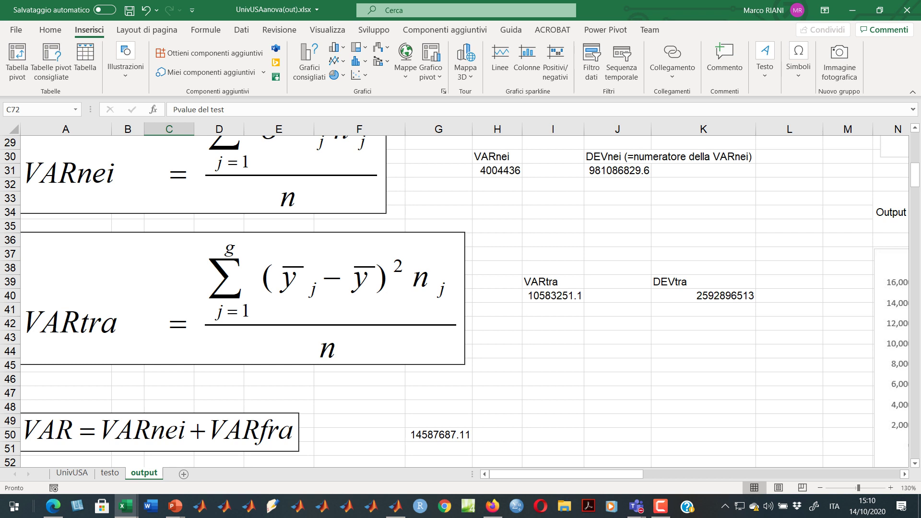
pyautogui.scroll(-3, 460, 297)
pyautogui.scroll(3, 460, 297)
pyautogui.scroll(-5, 460, 297)
pyautogui.scroll(-3, 461, 297)
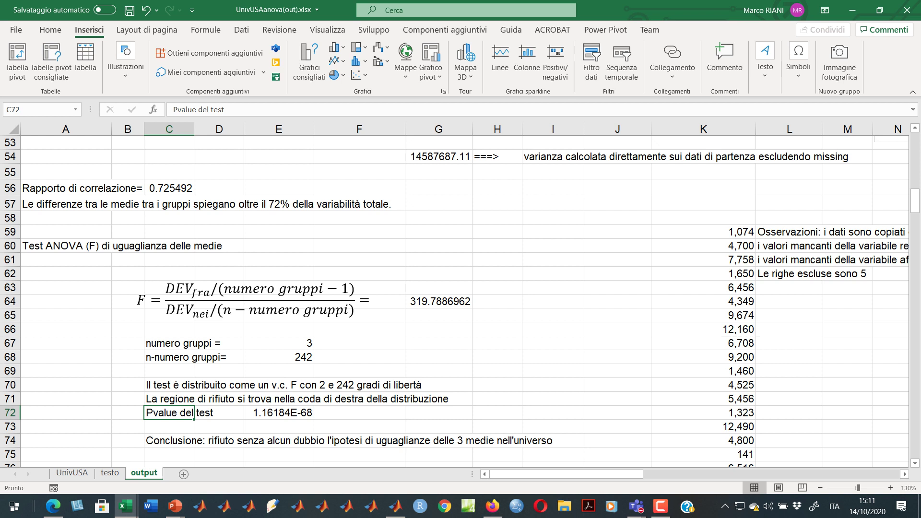
# Examine the DISTRIB.F.DS formula for the test's p-value in E72 and the cells it refers to.
pyautogui.click(278, 412)
pyautogui.press('F2')
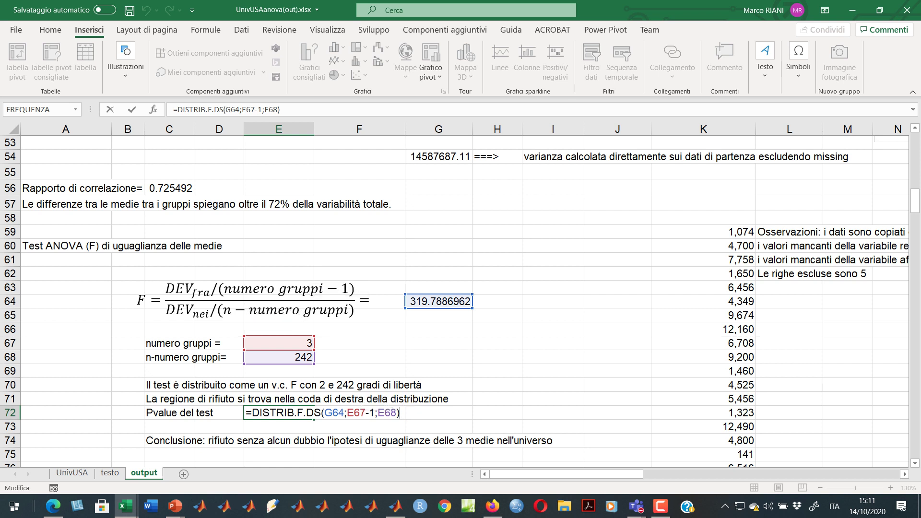
pyautogui.click(448, 413)
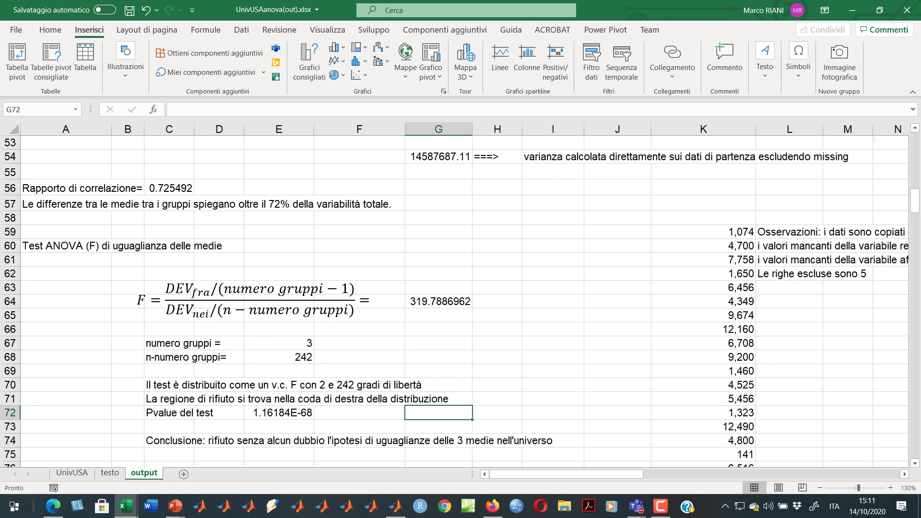
pyautogui.click(279, 412)
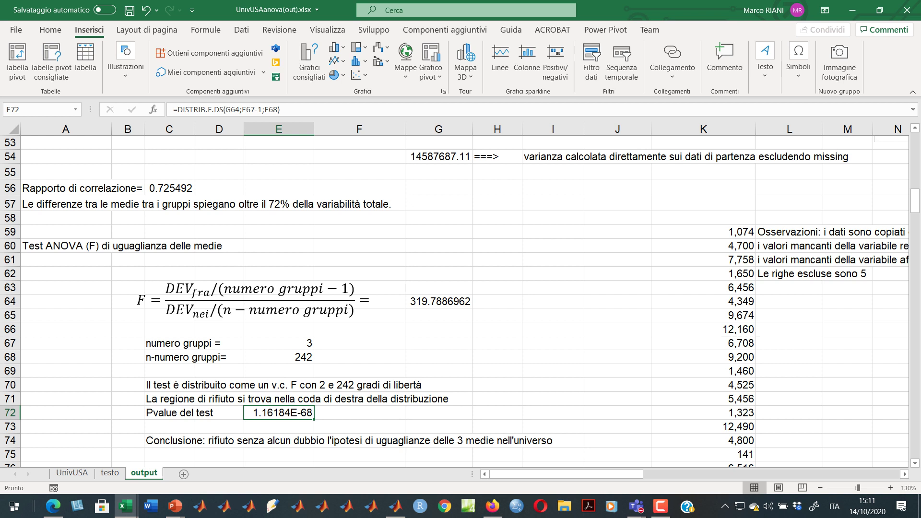
# View the conclusion of the ANOVA test in C74 and check it against the calculations above.
pyautogui.scroll(-3, 455, 301)
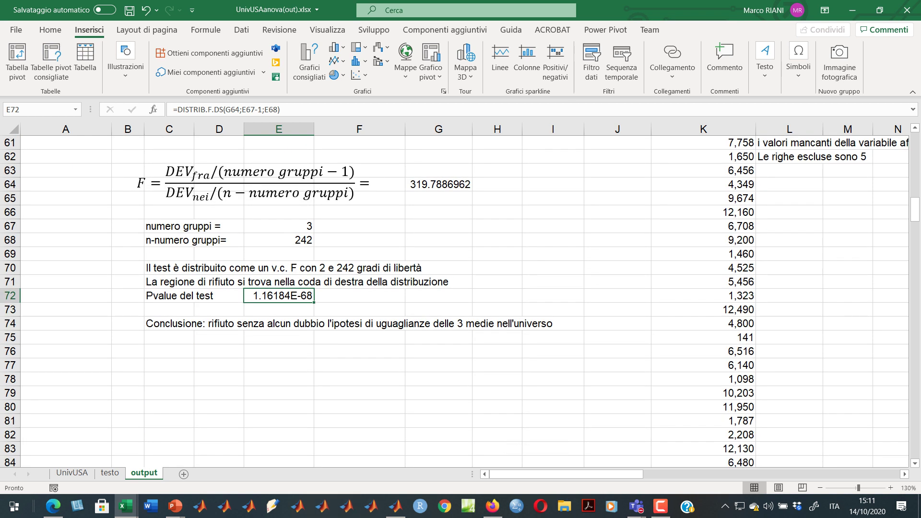
pyautogui.click(187, 323)
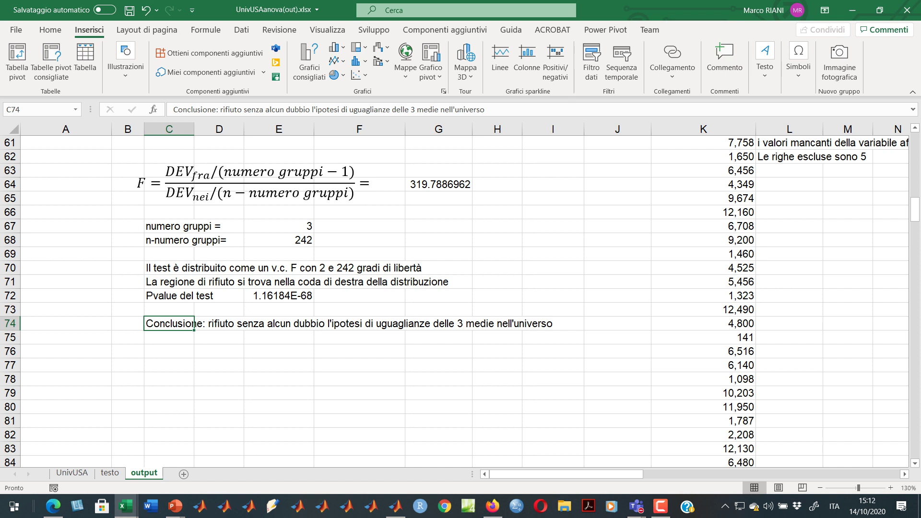
pyautogui.scroll(5, 455, 301)
pyautogui.scroll(-5, 455, 301)
pyautogui.scroll(3, 456, 301)
# Switch to the 05_GRAFICI.pptx presentation in PowerPoint and show slide 8, "Esercizio.".
pyautogui.hotkey('alt', 'Tab')
pyautogui.hotkey('alt', 'Tab')
pyautogui.press('Down')
pyautogui.press('Down')
pyautogui.press('Down')
pyautogui.press('Down')
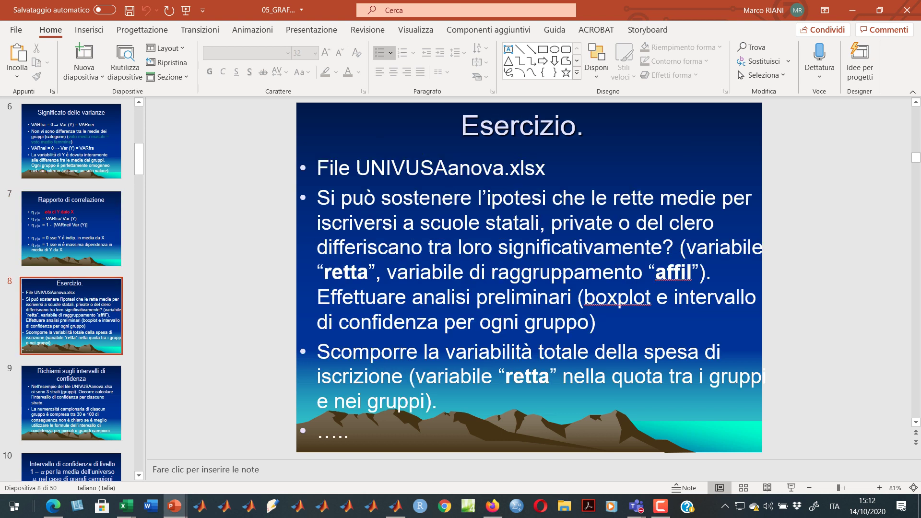
# Review the confidence interval slides 11 and 12, covering the small-sample formula and the MATLAB intervals plot.
pyautogui.press('Down')
pyautogui.press('Down')
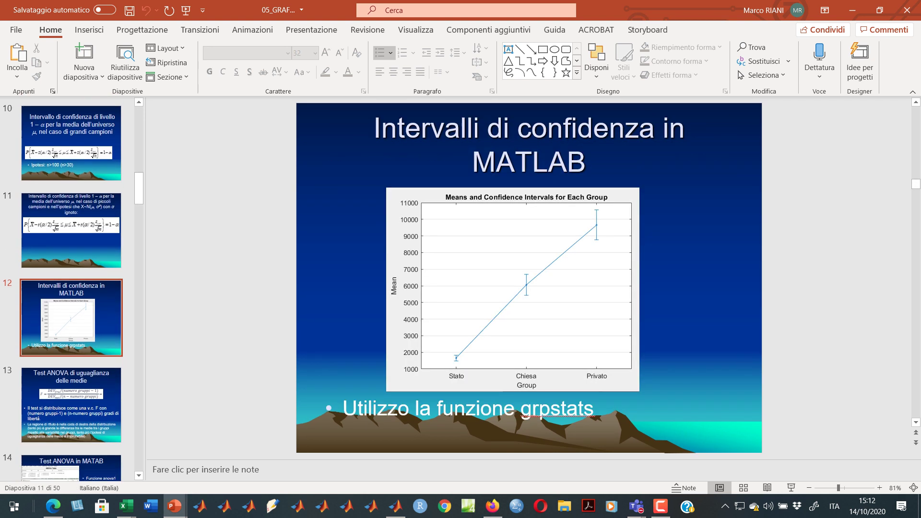
pyautogui.press('Up')
pyautogui.press('Up')
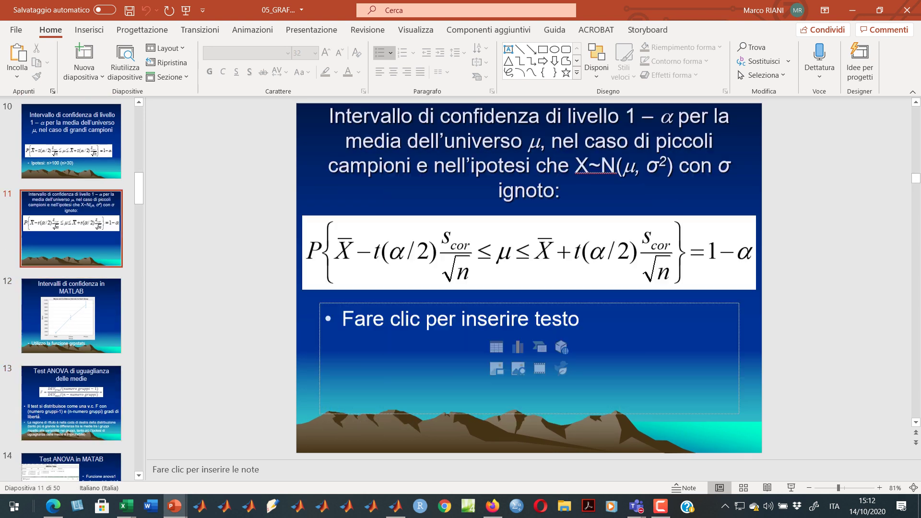
pyautogui.press('Down')
pyautogui.press('Up')
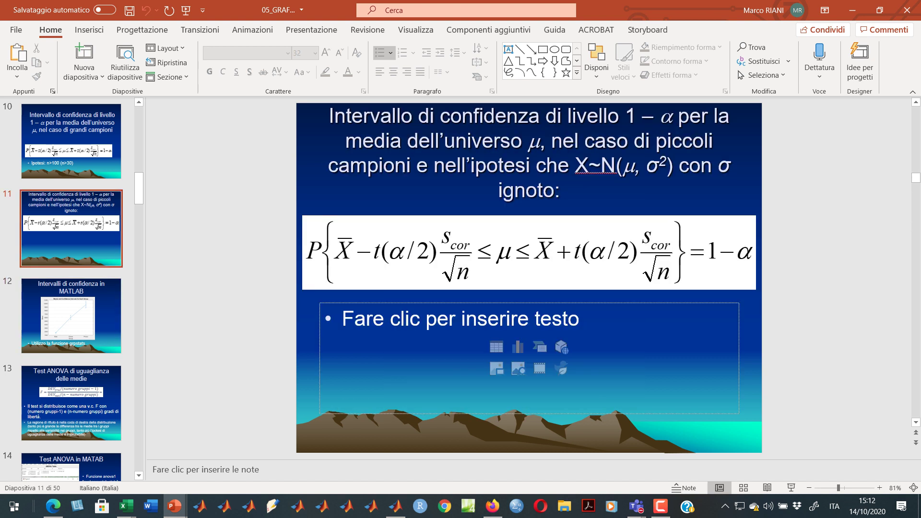
# Return to the output sheet of UnivUSAanova(out).xlsx in Excel and review the count, mean, variance and standard deviation pivot tables.
pyautogui.hotkey('alt', 'Tab')
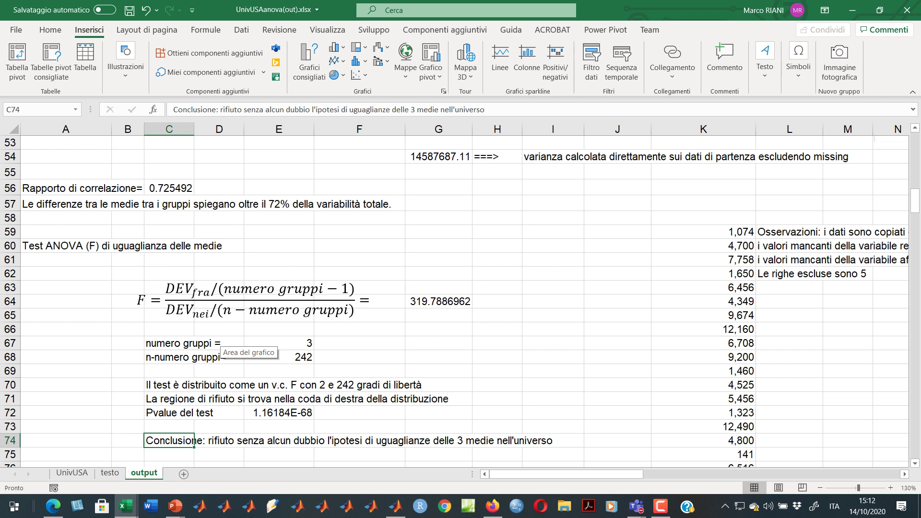
pyautogui.scroll(13, 240, 345)
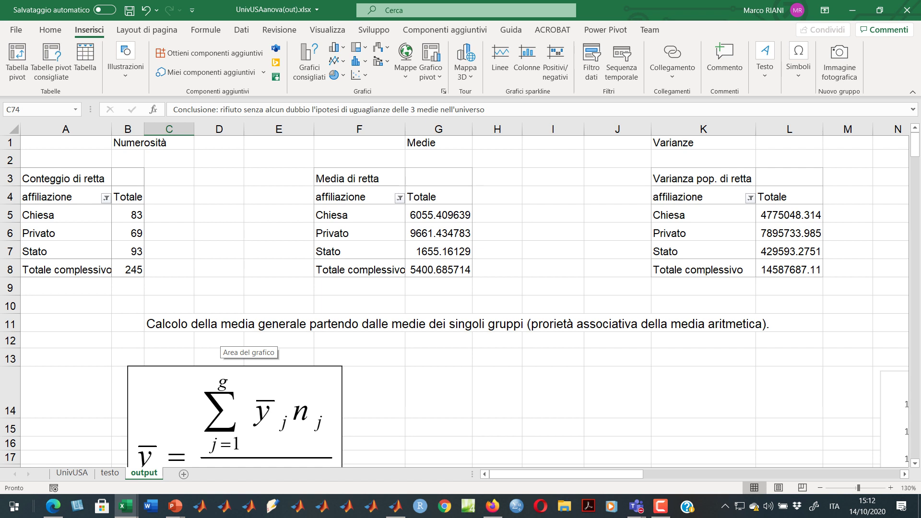
pyautogui.click(427, 216)
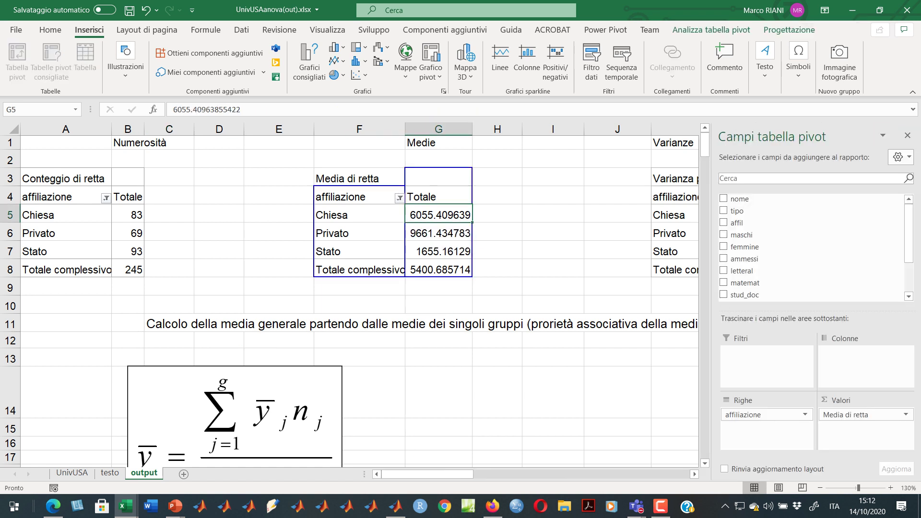
pyautogui.click(496, 232)
pyautogui.press('Right')
pyautogui.press('Right')
pyautogui.press('Right')
pyautogui.press('Right')
pyautogui.press('Right')
pyautogui.press('Right')
pyautogui.press('Right')
pyautogui.press('Right')
pyautogui.press('Right')
pyautogui.press('Right')
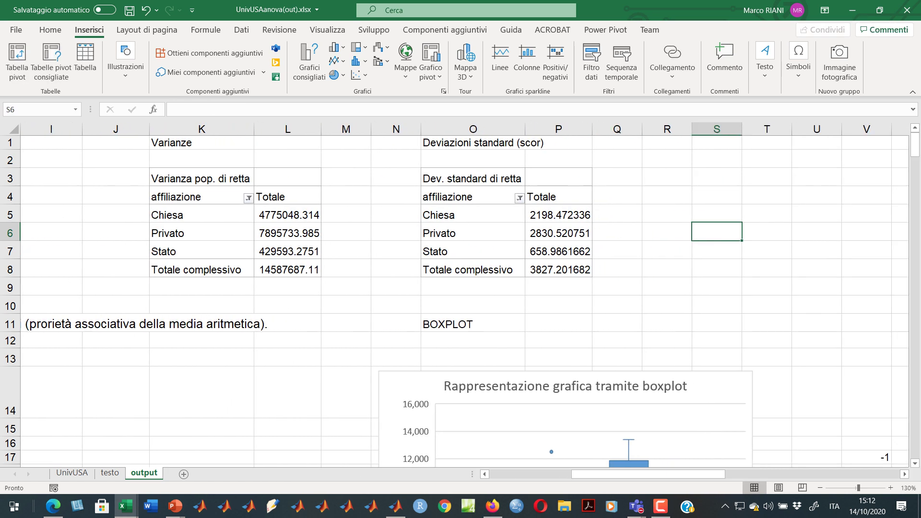
pyautogui.press('Left')
pyautogui.press('Left')
pyautogui.press('Left')
pyautogui.press('Left')
pyautogui.press('Left')
pyautogui.press('Left')
pyautogui.press('Left')
pyautogui.press('Left')
pyautogui.press('Left')
pyautogui.press('Left')
pyautogui.press('Left')
pyautogui.press('Left')
pyautogui.press('Left')
pyautogui.press('Left')
pyautogui.press('Left')
pyautogui.press('Left')
pyautogui.press('Left')
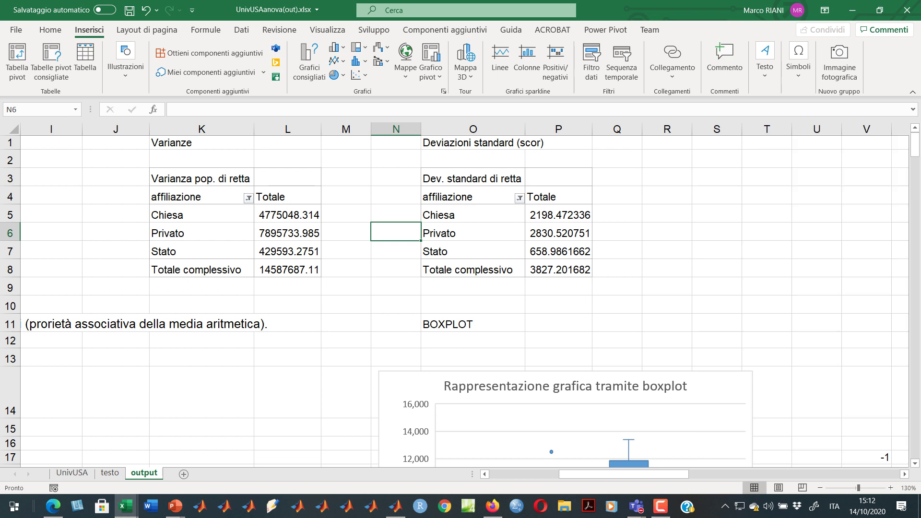
# Review the variance decomposition, correlation ratio and ANOVA F test calculations further down the output sheet.
pyautogui.press('Down')
pyautogui.press('Down')
pyautogui.press('Down')
pyautogui.press('Down')
pyautogui.press('Down')
pyautogui.press('Down')
pyautogui.press('Down')
pyautogui.press('Down')
pyautogui.press('Down')
pyautogui.press('Down')
pyautogui.press('Down')
pyautogui.press('Down')
pyautogui.press('Down')
pyautogui.press('Down')
pyautogui.press('Down')
pyautogui.press('Down')
pyautogui.press('Down')
pyautogui.press('Down')
pyautogui.press('Down')
pyautogui.press('Down')
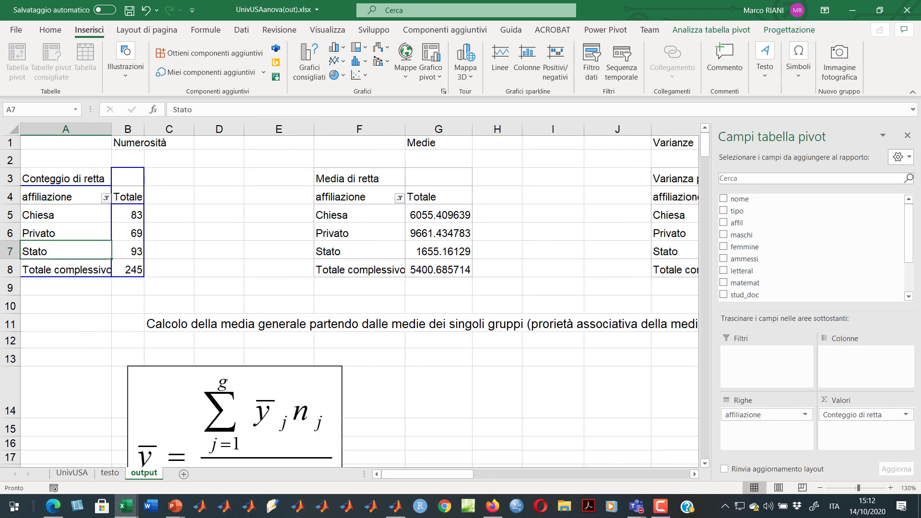
pyautogui.press('Down')
pyautogui.press('Down')
pyautogui.press('Down')
pyautogui.press('Down')
pyautogui.press('Down')
pyautogui.press('Down')
pyautogui.press('Down')
pyautogui.press('Down')
pyautogui.press('Down')
pyautogui.press('Down')
pyautogui.press('Down')
pyautogui.press('Down')
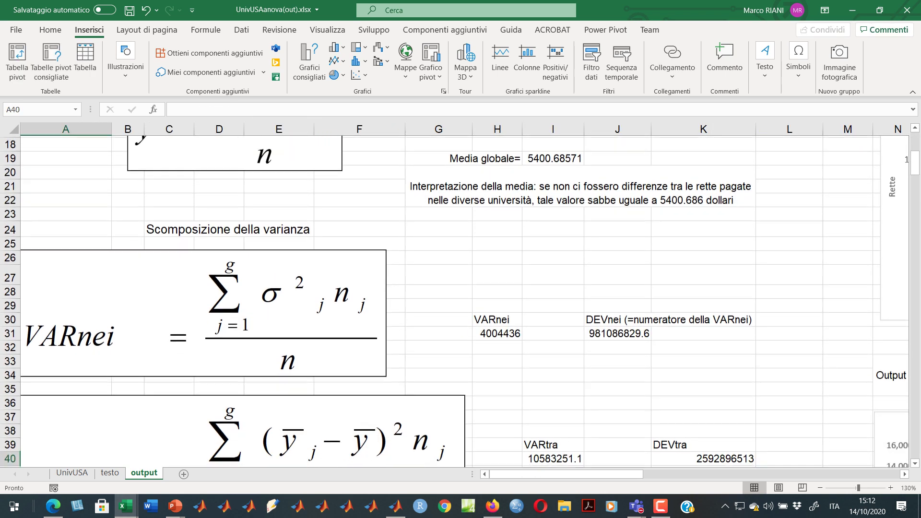
pyautogui.press('Down')
pyautogui.press('Down')
pyautogui.press('Down')
pyautogui.press('Down')
pyautogui.press('Down')
pyautogui.press('Down')
pyautogui.press('Down')
pyautogui.press('Down')
pyautogui.press('Down')
pyautogui.press('Down')
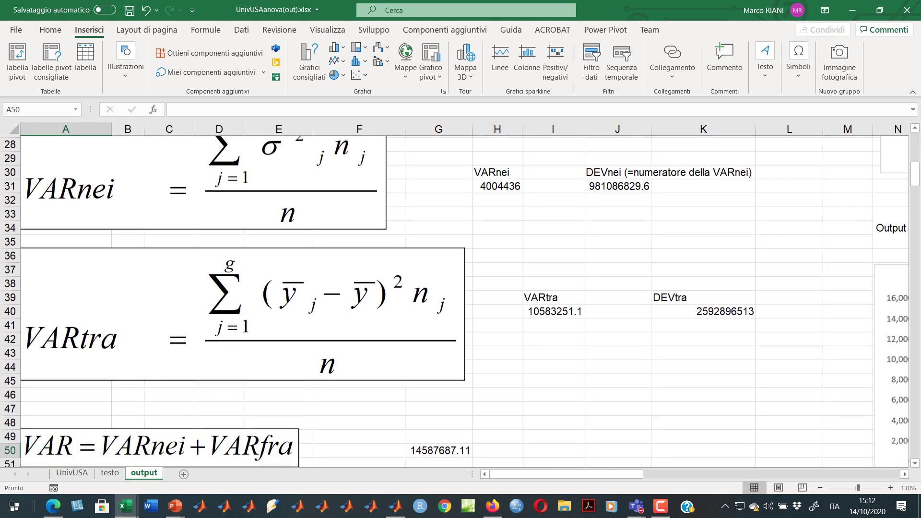
pyautogui.press('Down')
pyautogui.press('Down')
pyautogui.press('Down')
pyautogui.press('Down')
pyautogui.press('Down')
pyautogui.press('Down')
pyautogui.press('Down')
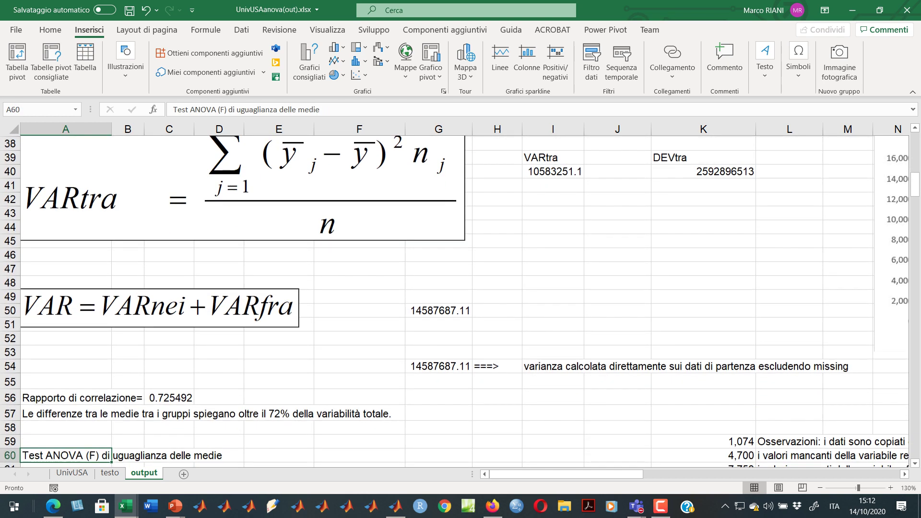
pyautogui.press('Down')
pyautogui.press('Down')
pyautogui.press('Up')
pyautogui.press('Up')
pyautogui.press('Up')
pyautogui.press('Up')
pyautogui.press('Up')
pyautogui.press('Up')
pyautogui.press('Up')
pyautogui.press('Up')
pyautogui.press('Up')
pyautogui.press('Up')
pyautogui.press('Up')
pyautogui.press('Up')
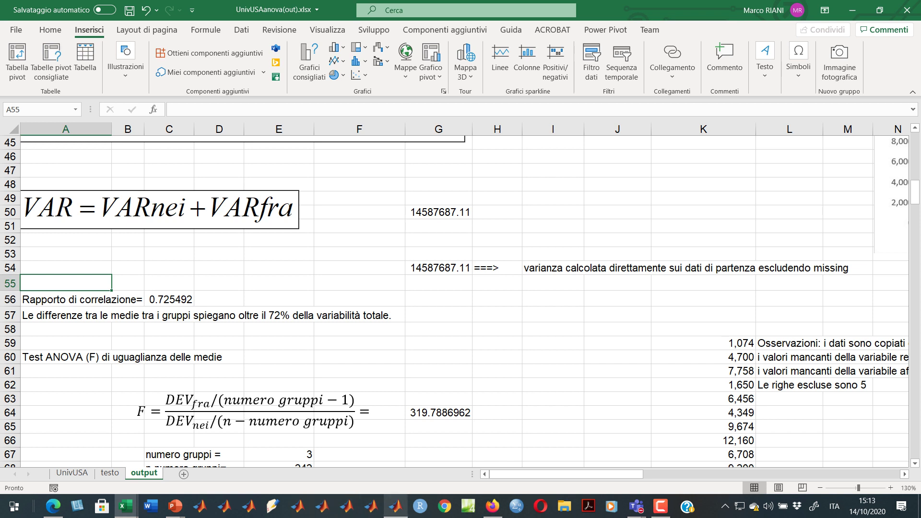
# Switch to MATLAB and look through the UnivUSAanova_out.m script from the exercise text to the Calcolo section.
pyautogui.moveTo(395, 506)
pyautogui.click(397, 448)
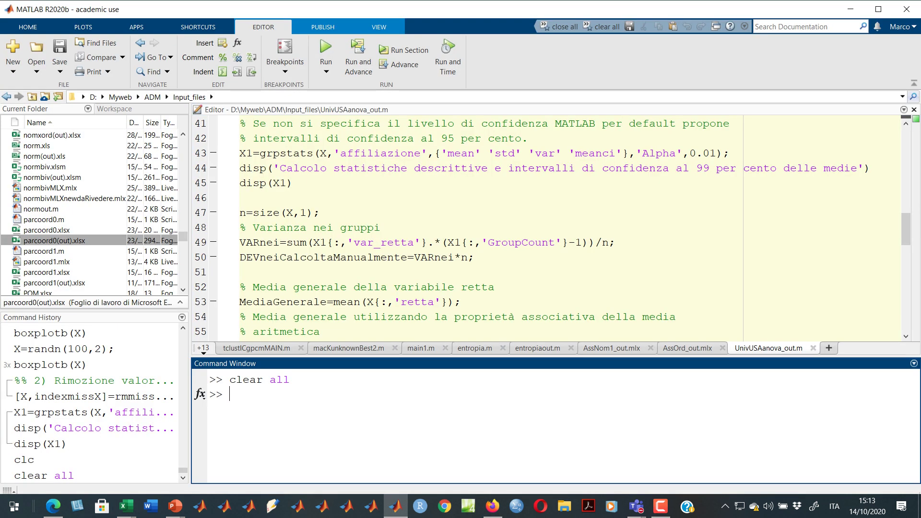
pyautogui.scroll(13, 547, 226)
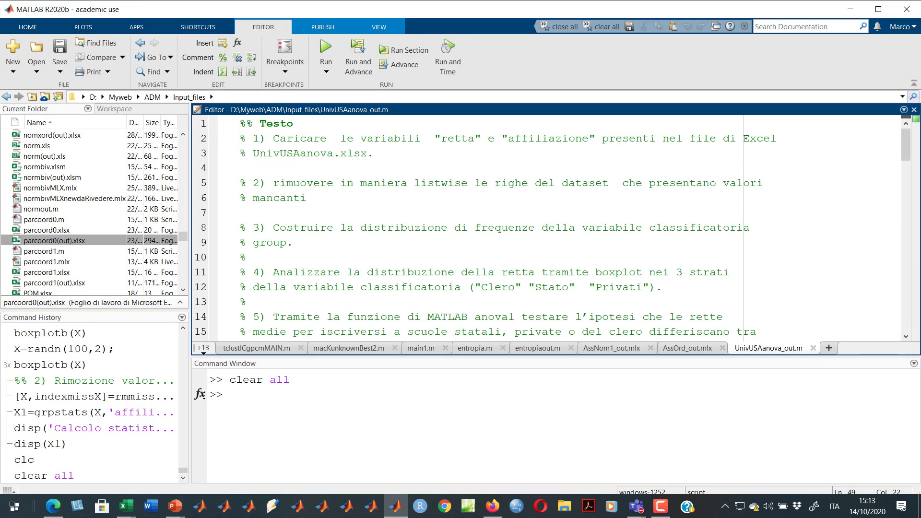
pyautogui.scroll(-13, 546, 225)
pyautogui.scroll(3, 547, 226)
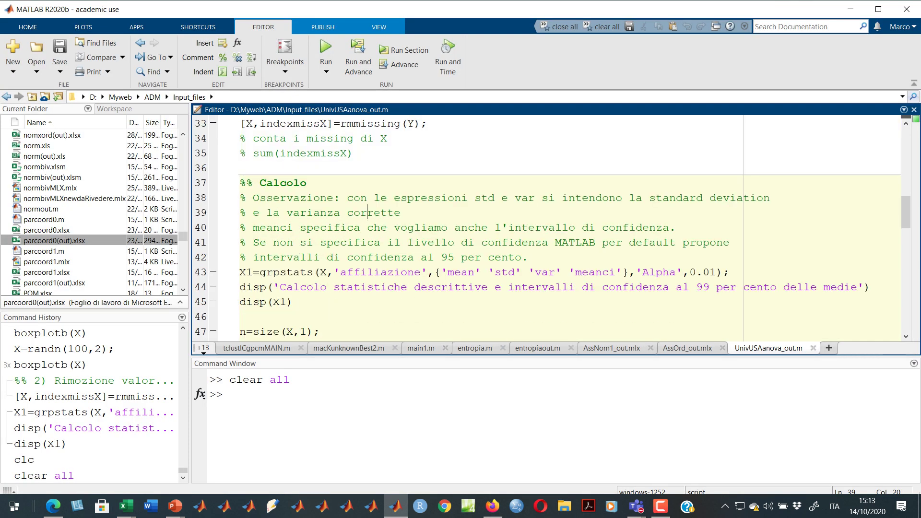
# Check the Teams meeting chat for replies from the students, and return to MATLAB.
pyautogui.hotkey('alt', 'Tab')
pyautogui.hotkey('alt', 'Tab')
pyautogui.hotkey('alt', 'Tab')
pyautogui.hotkey('alt', 'Tab')
pyautogui.hotkey('alt', 'Tab')
pyautogui.hotkey('alt', 'shift', 'Tab')
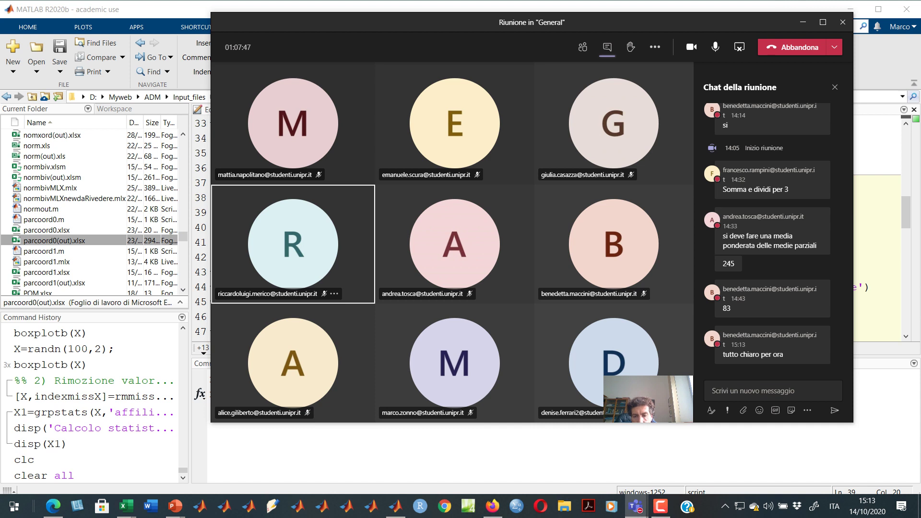
pyautogui.click(432, 450)
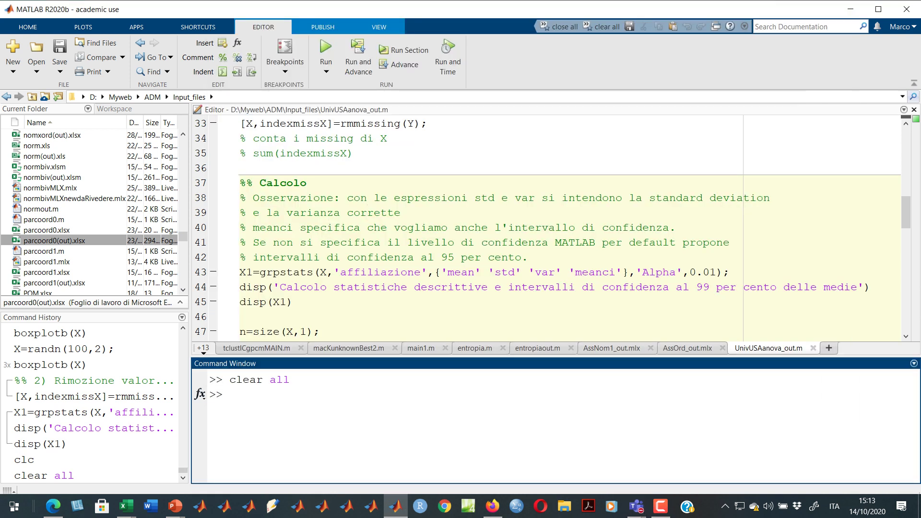
# Run script lines 26 to 29 to read range K1:L251 of the UnivUSA sheet in UnivUSAanova.xlsx into table Y.
pyautogui.click(380, 212)
pyautogui.scroll(11, 547, 226)
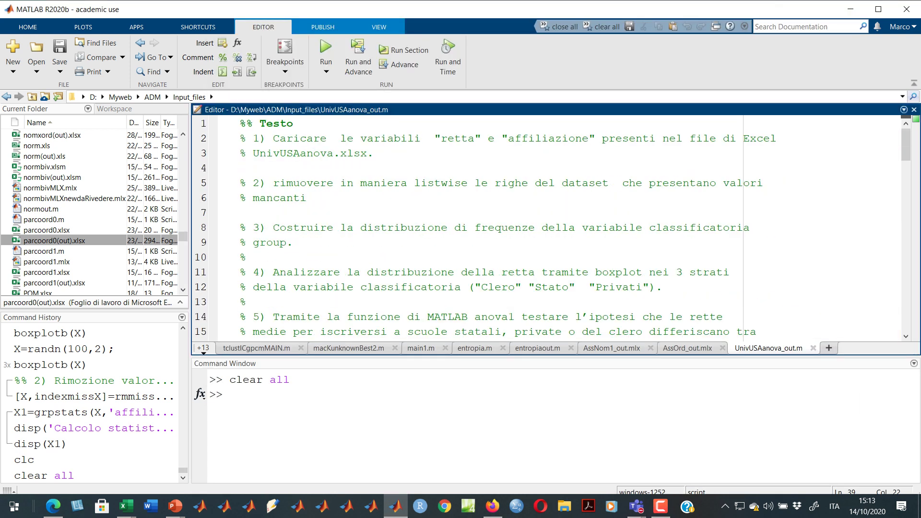
pyautogui.scroll(-5, 546, 226)
pyautogui.scroll(-3, 547, 226)
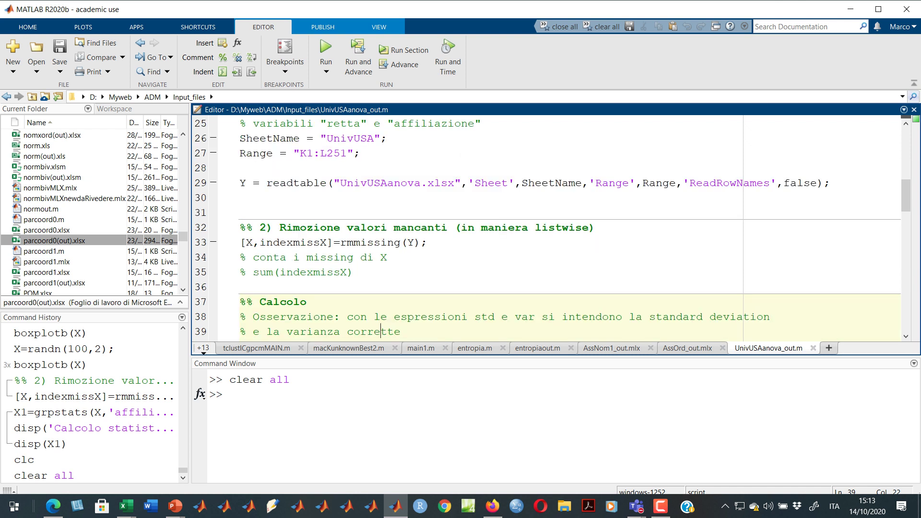
pyautogui.click(230, 394)
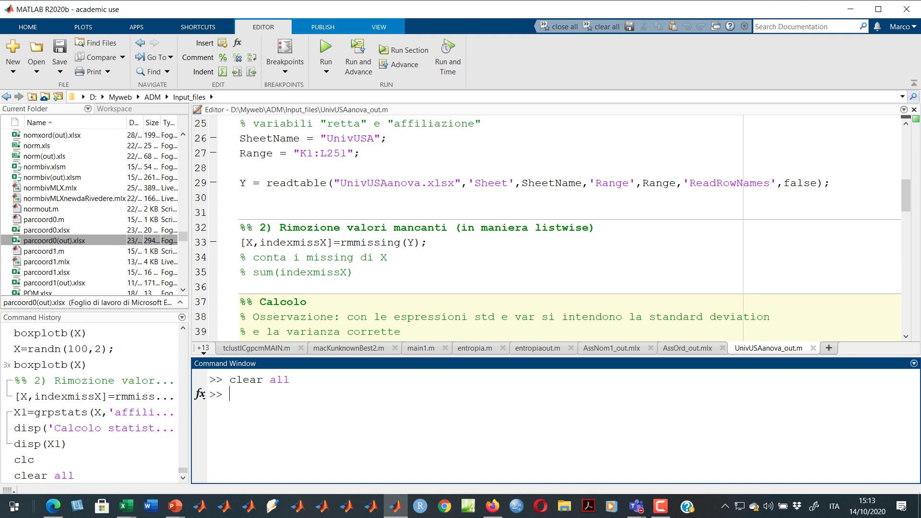
pyautogui.moveTo(240, 139); pyautogui.dragTo(240, 197)
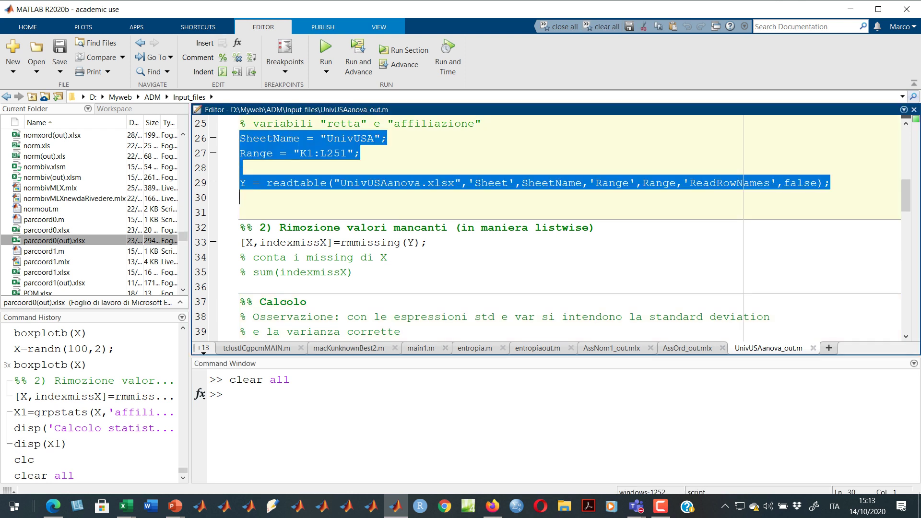
pyautogui.press('F9')
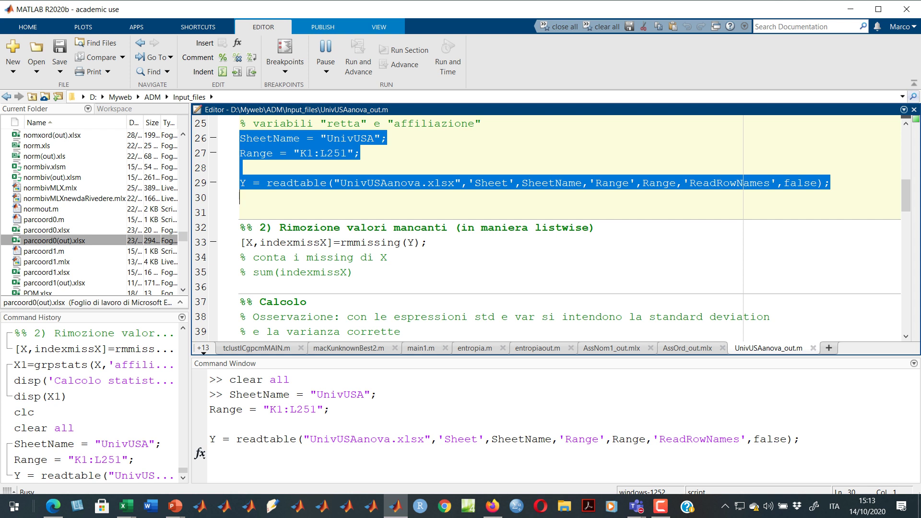
pyautogui.click(240, 198)
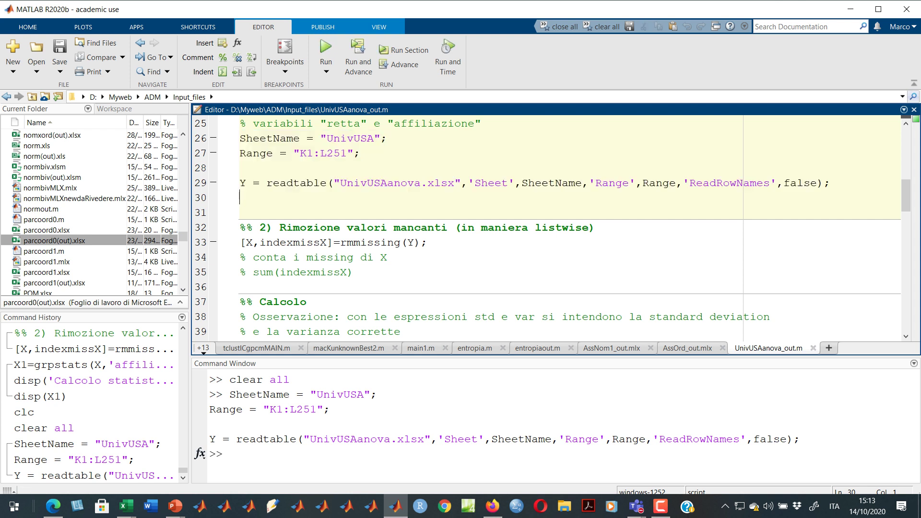
# Preview table Y, run the rmmissing line to remove rows with missing values listwise, and preview the resulting table X.
pyautogui.moveTo(243, 183)
pyautogui.moveTo(411, 243)
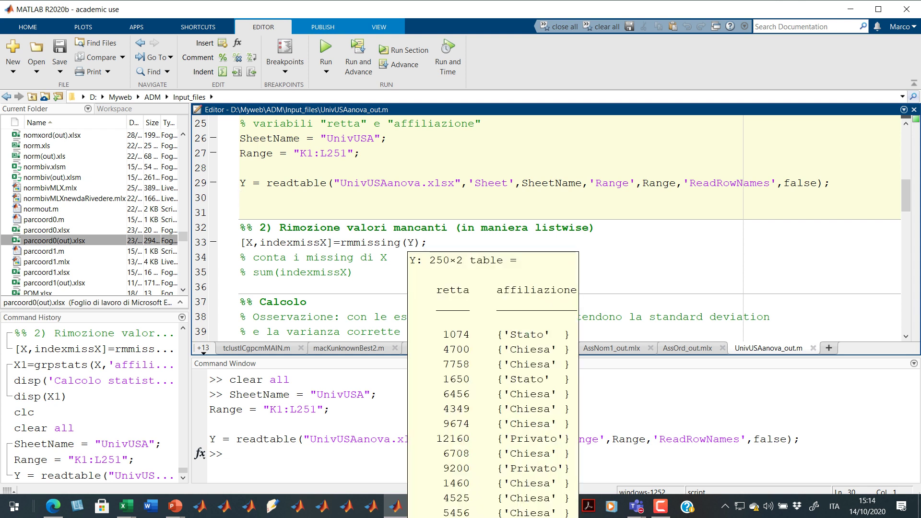
pyautogui.moveTo(240, 242); pyautogui.dragTo(240, 257)
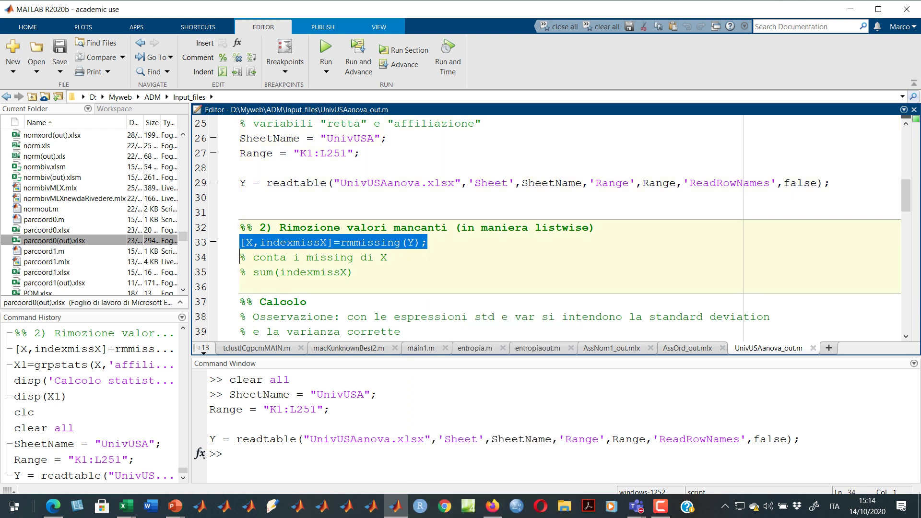
pyautogui.click(327, 227)
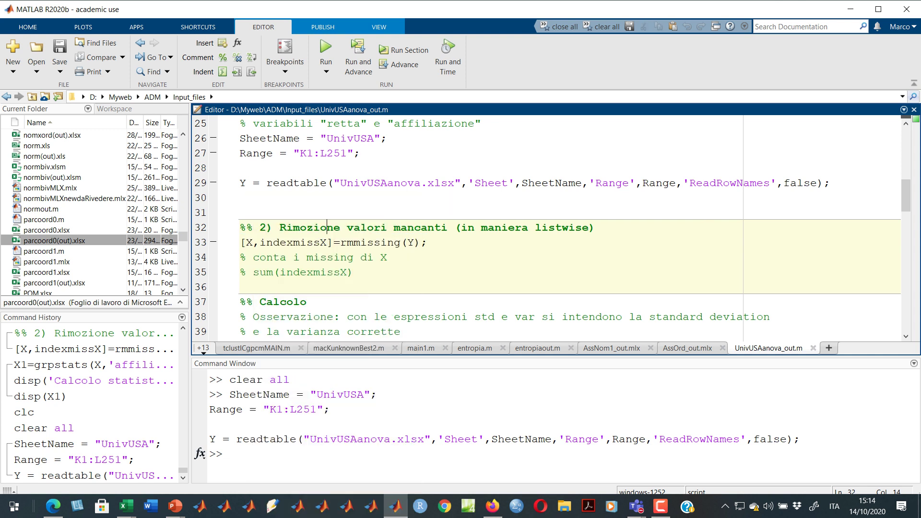
pyautogui.tripleClick(334, 243)
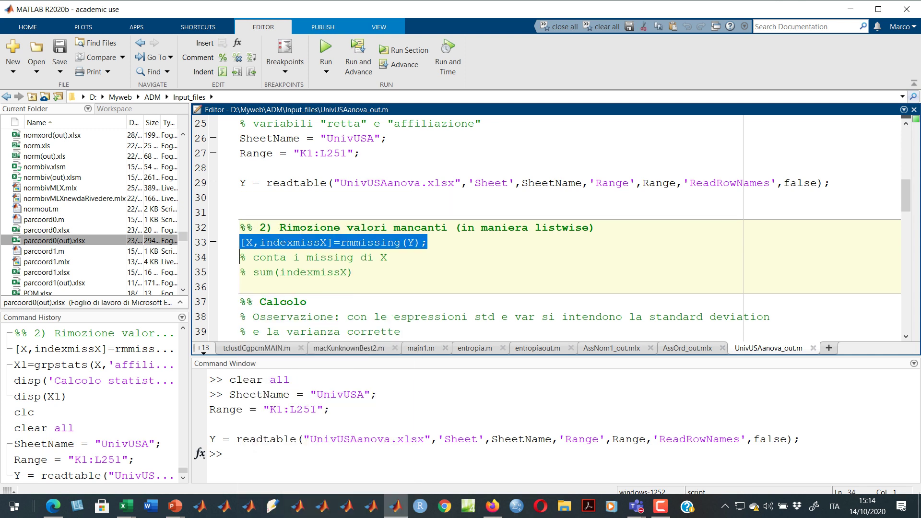
pyautogui.rightClick(293, 240)
pyautogui.click(326, 249)
pyautogui.click(359, 272)
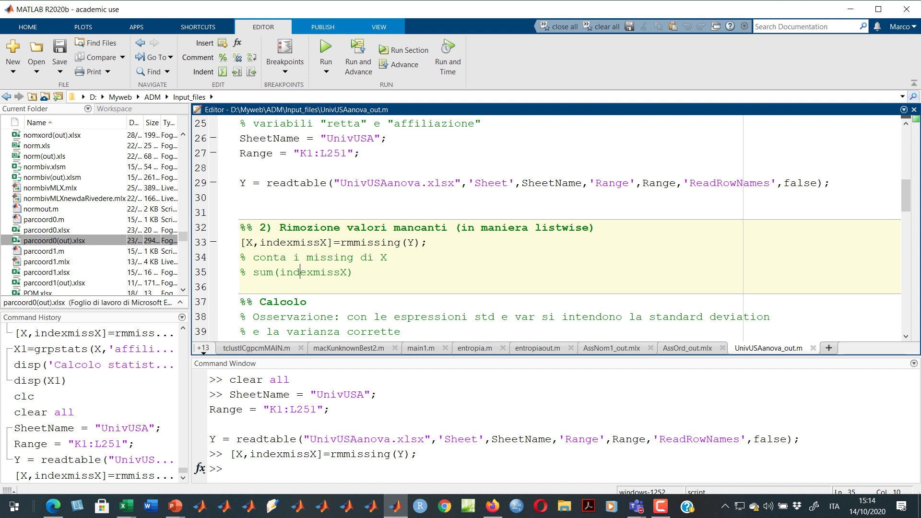
pyautogui.moveTo(249, 243)
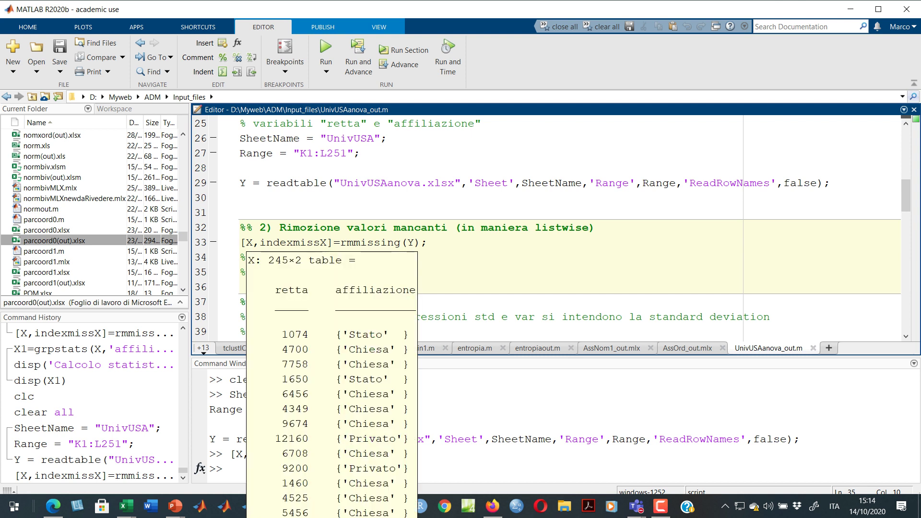
# Open the full documentation of the grpstats function used in line 43, read its syntax, and close it.
pyautogui.scroll(-3, 546, 228)
pyautogui.click(273, 272)
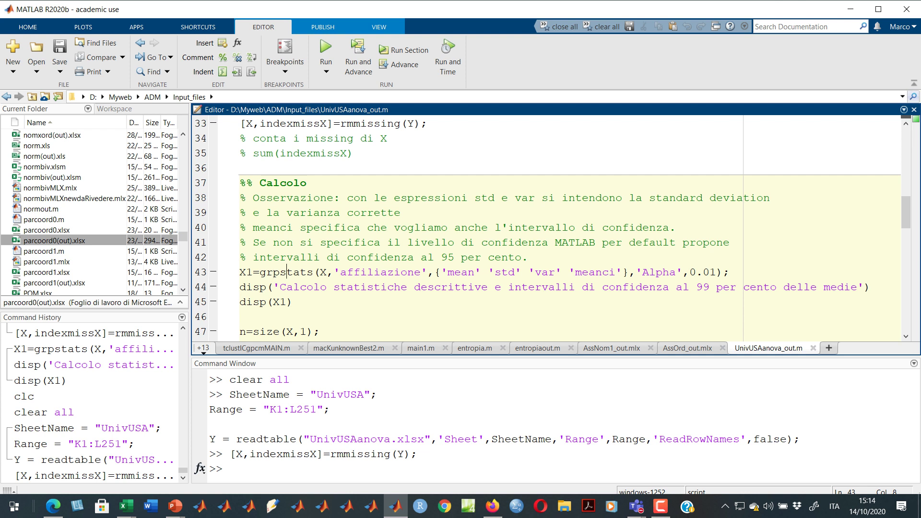
pyautogui.moveTo(324, 272)
pyautogui.doubleClick(287, 272)
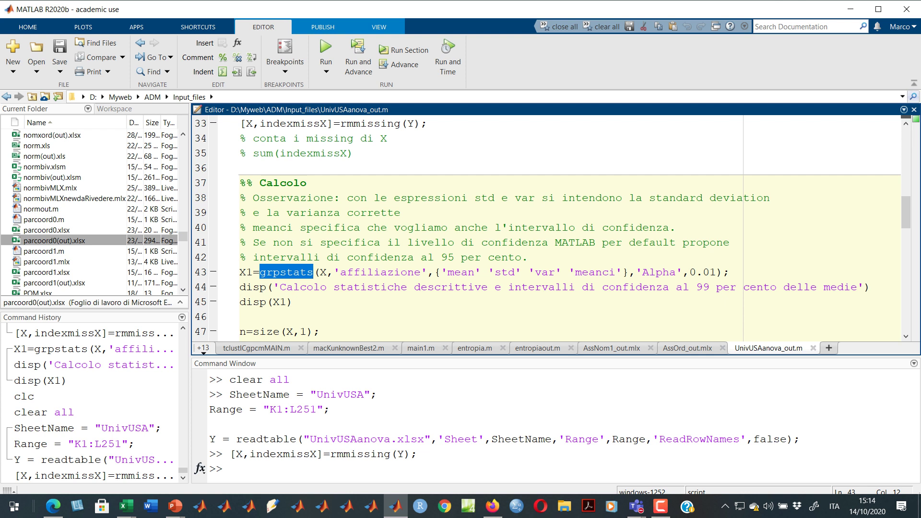
pyautogui.press('F1')
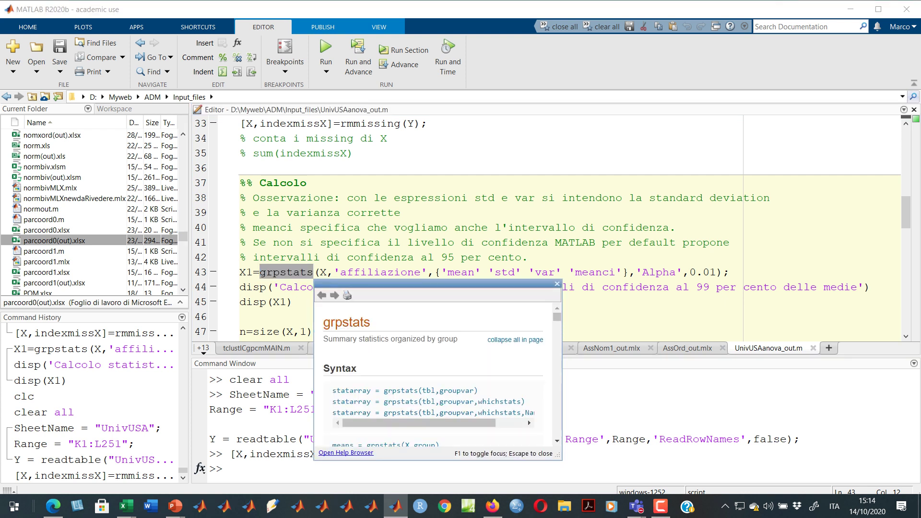
pyautogui.click(345, 453)
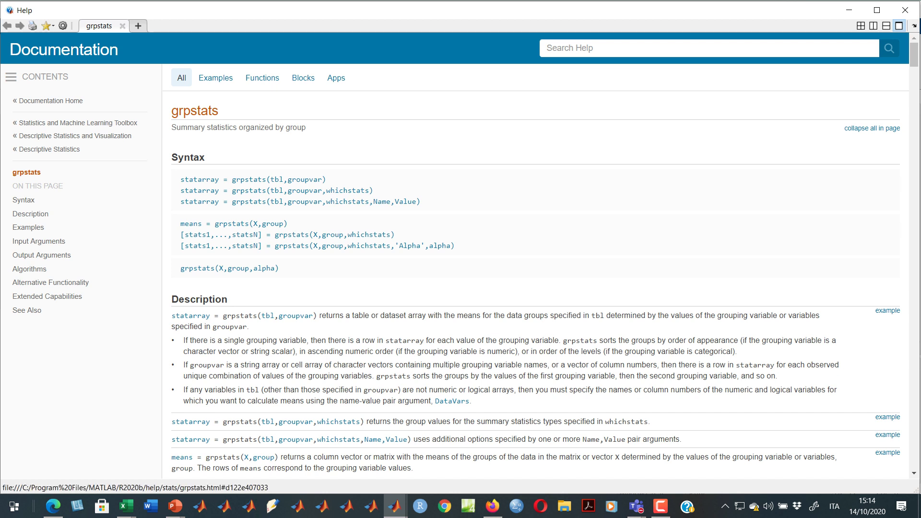
pyautogui.scroll(3, 364, 268)
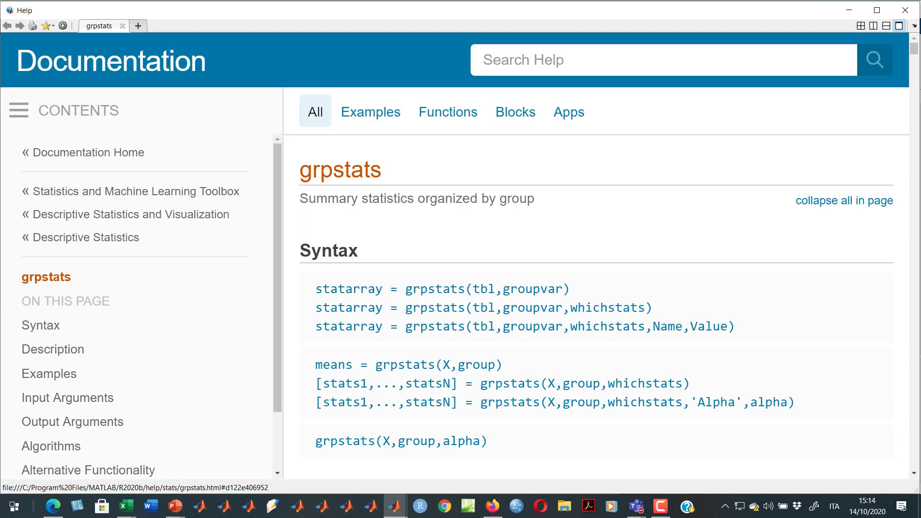
pyautogui.hotkey('alt', 'F4')
# Run X1=grpstats(X,'affiliazione') in the Command Window and enlarge that window to show the whole result table.
pyautogui.click(295, 302)
pyautogui.moveTo(328, 272)
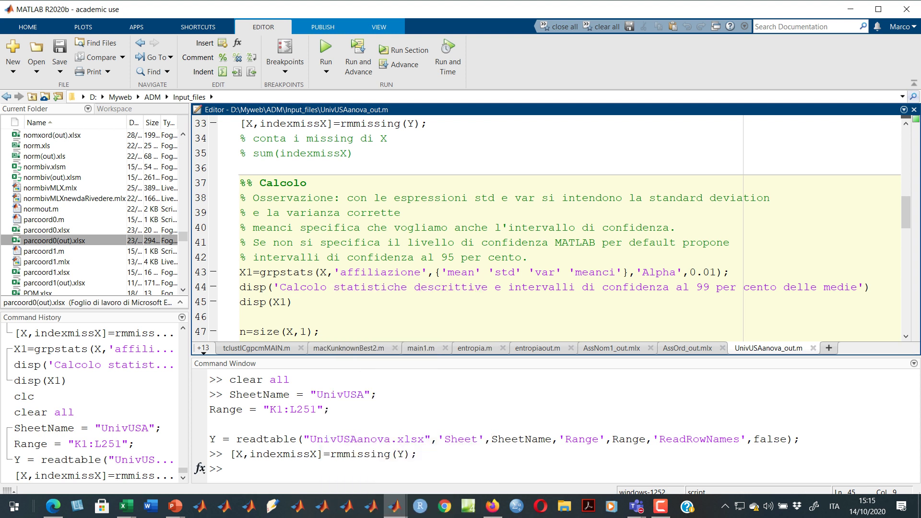
pyautogui.moveTo(427, 272); pyautogui.dragTo(239, 272)
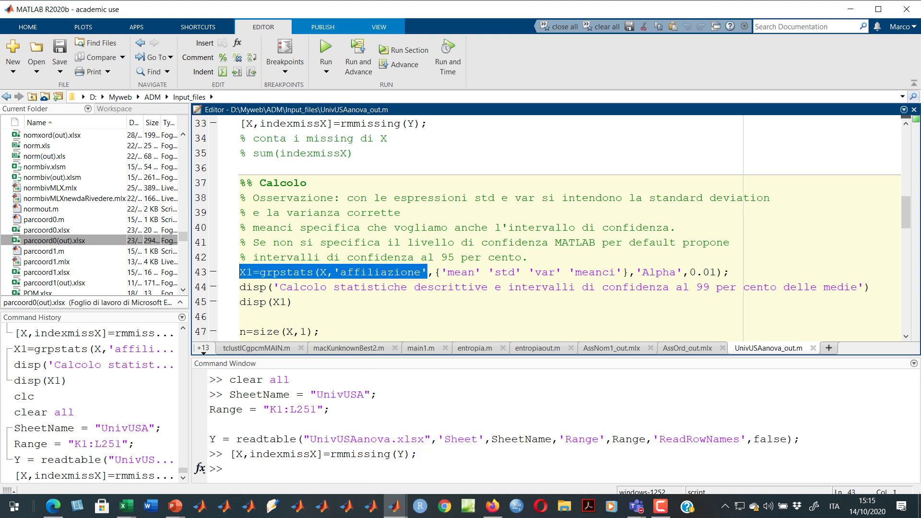
pyautogui.click(250, 469)
pyautogui.hotkey('ctrl', 'v')
pyautogui.write(')')
pyautogui.press('Return')
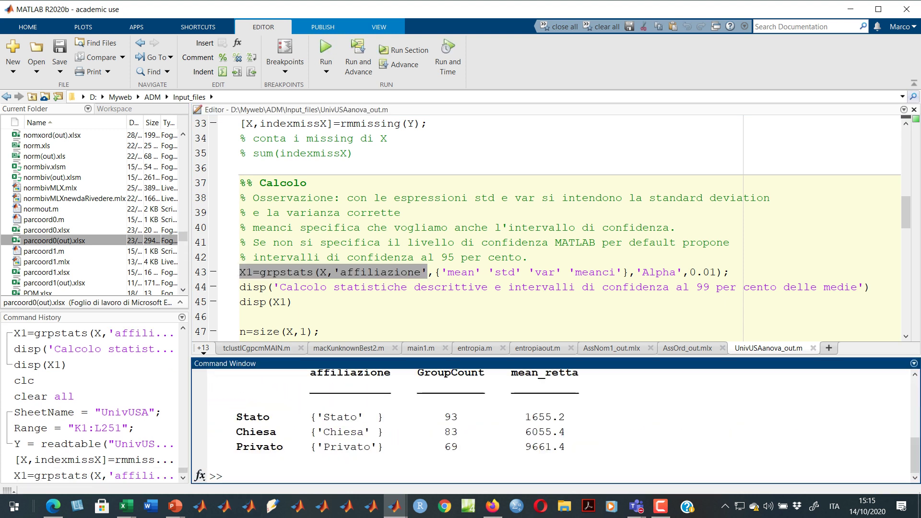
pyautogui.moveTo(556, 356); pyautogui.dragTo(555, 218)
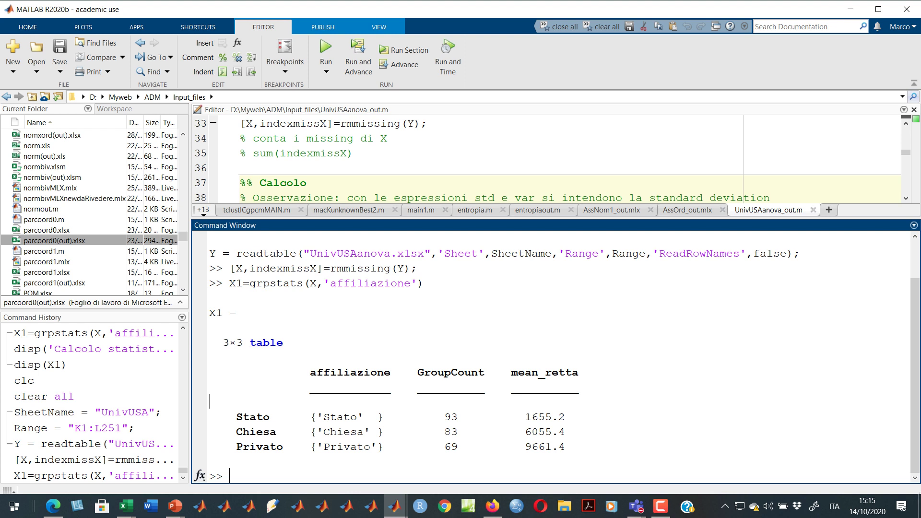
pyautogui.moveTo(484, 219); pyautogui.dragTo(484, 279)
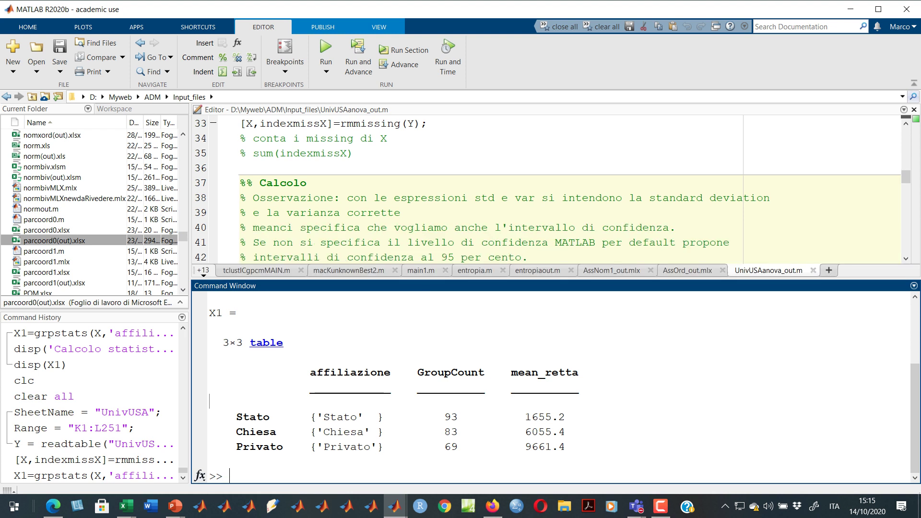
# Consult the grpstats call in the script's Calcolo section and enter X1=grpstats(X,'affiliazione') at the command prompt.
pyautogui.click(447, 228)
pyautogui.scroll(-3, 447, 227)
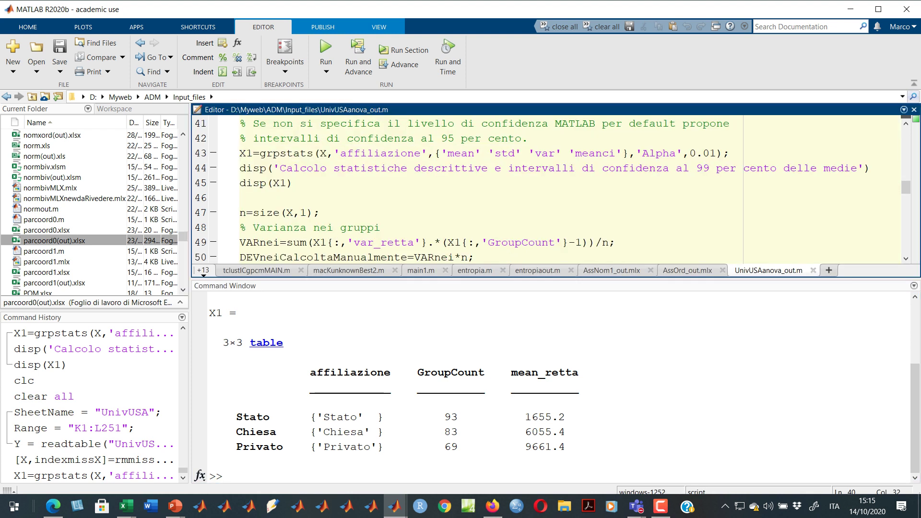
pyautogui.hotkey('ctrl', '0')
pyautogui.write("X1=grpstats(X,'affiliazione'")
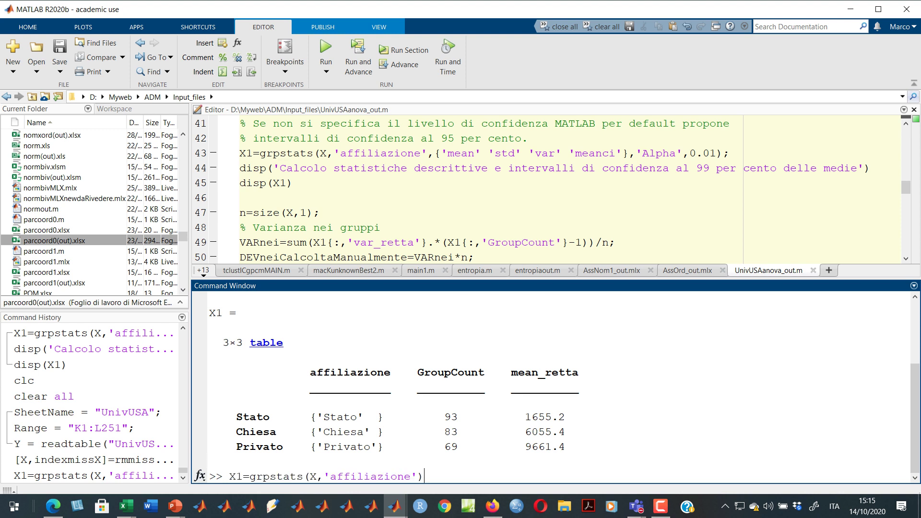
# Add a braced statistics list to the grpstats call, starting with 'mean' and 'std'.
pyautogui.write(",{'mean', '")
pyautogui.press('Tab')
pyautogui.press('Down')
pyautogui.press('Down')
pyautogui.press('Down')
pyautogui.press('Down')
pyautogui.press('Down')
pyautogui.press('Down')
pyautogui.press('Down')
pyautogui.press('Down')
pyautogui.press('Down')
pyautogui.press('Up')
pyautogui.press('Up')
pyautogui.press('Down')
pyautogui.press('Return')
# Add the variance statistic 'var' to the list in the grpstats call.
pyautogui.write(", '")
pyautogui.press('Tab')
pyautogui.press('Down')
pyautogui.press('Down')
pyautogui.press('Down')
pyautogui.press('Down')
pyautogui.press('Down')
pyautogui.press('Down')
pyautogui.press('Down')
pyautogui.press('Down')
# Add the mean confidence interval statistic 'meanci' to the list in the grpstats call.
pyautogui.write(", '")
pyautogui.press('Tab')
pyautogui.press('Down')
pyautogui.press('Down')
pyautogui.press('Down')
pyautogui.press('Down')
pyautogui.press('Down')
pyautogui.press('Down')
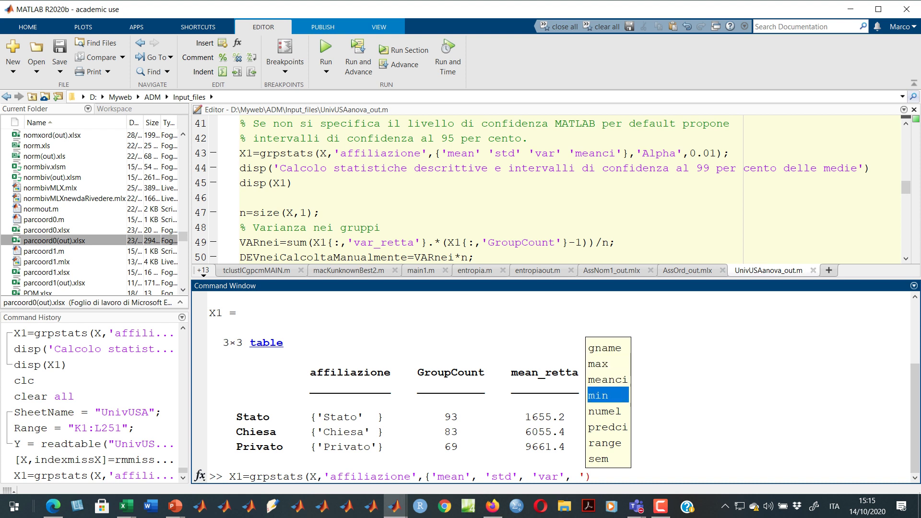
pyautogui.press('Up')
pyautogui.press('Up')
pyautogui.press('Up')
pyautogui.press('Up')
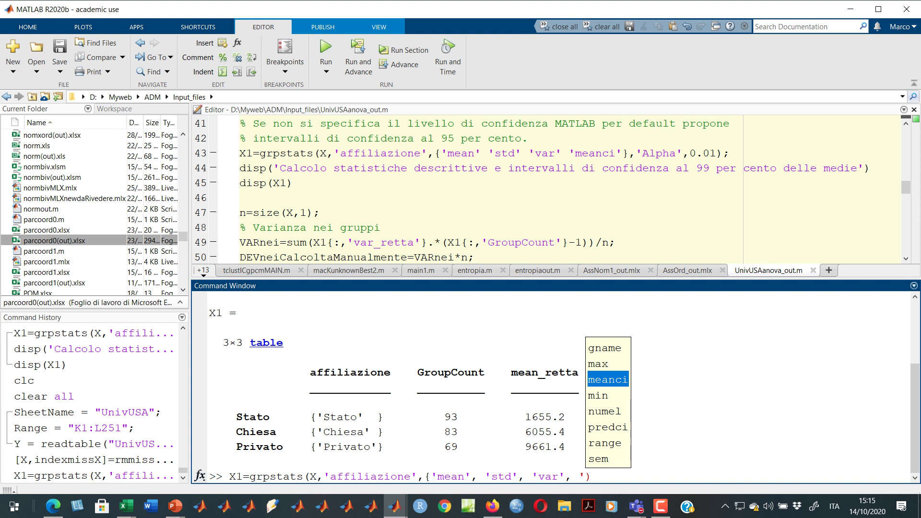
pyautogui.press('Return')
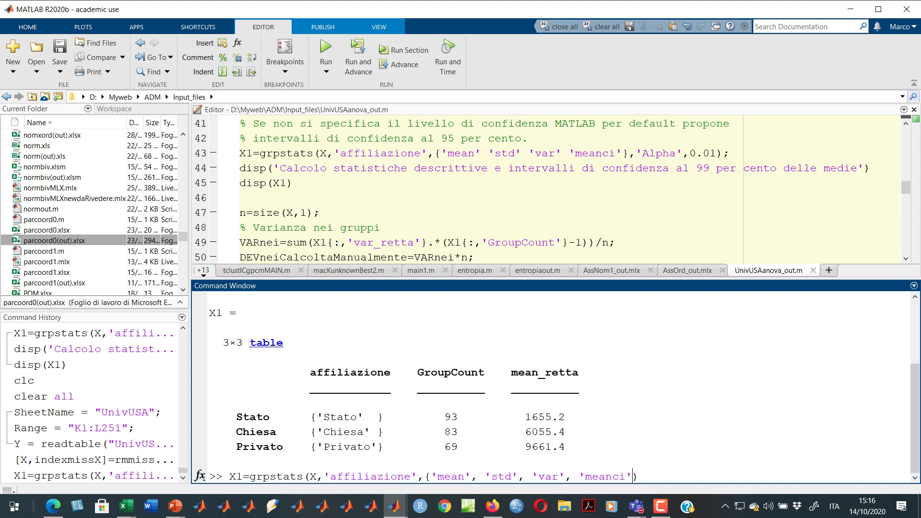
# Run the grpstats call with the statistics list closed by a brace after 'meanci'.
pyautogui.press('Return')
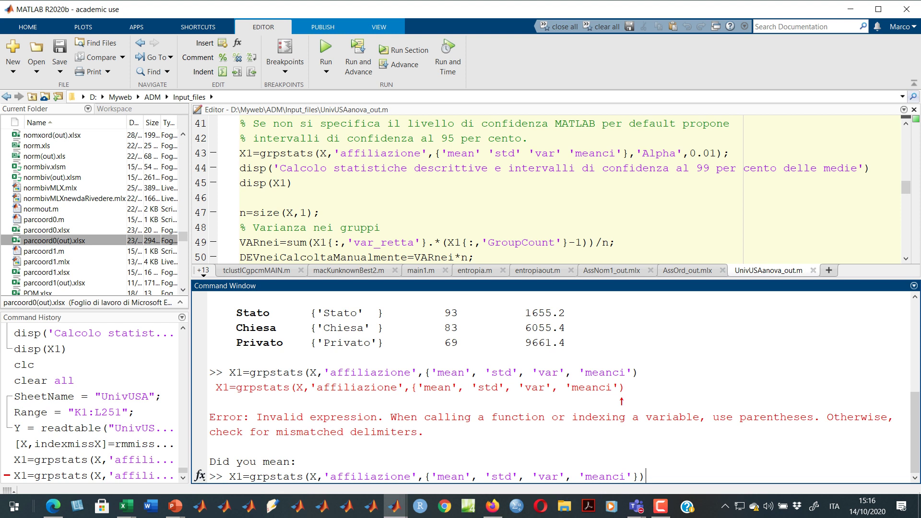
pyautogui.press('Left')
pyautogui.press('Left')
pyautogui.moveTo(437, 372); pyautogui.dragTo(424, 372)
pyautogui.click(424, 372)
pyautogui.press('End')
pyautogui.press('Left')
pyautogui.press('Left')
pyautogui.press('Return')
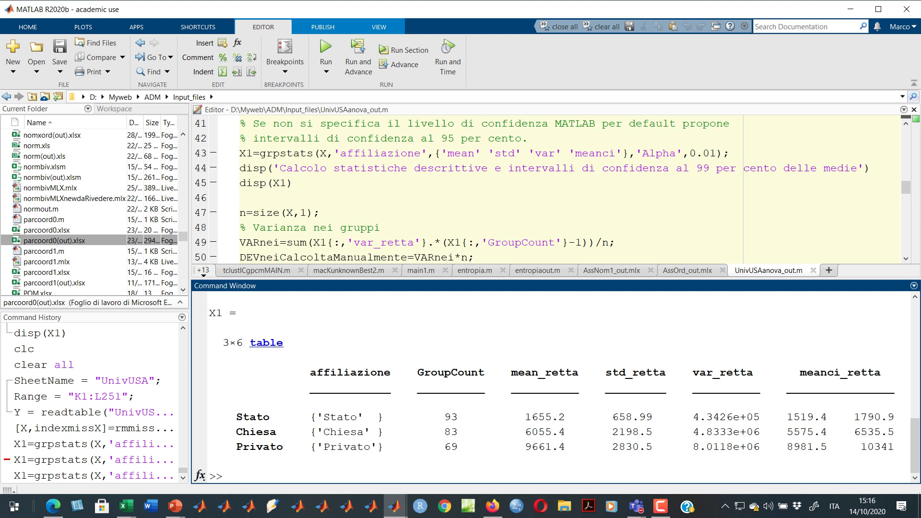
# Highlight the Stato meanci values, then switch to Excel and locate the confidence interval calculations on the output sheet.
pyautogui.moveTo(787, 417); pyautogui.dragTo(894, 416)
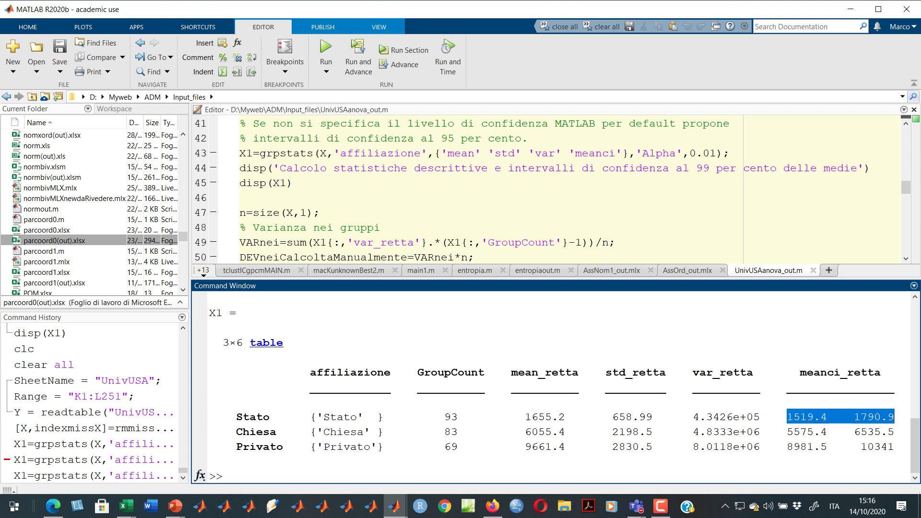
pyautogui.hotkey('alt', 'Tab')
pyautogui.hotkey('alt', 'Tab')
pyautogui.hotkey('alt', 'Tab')
pyautogui.scroll(15, 460, 302)
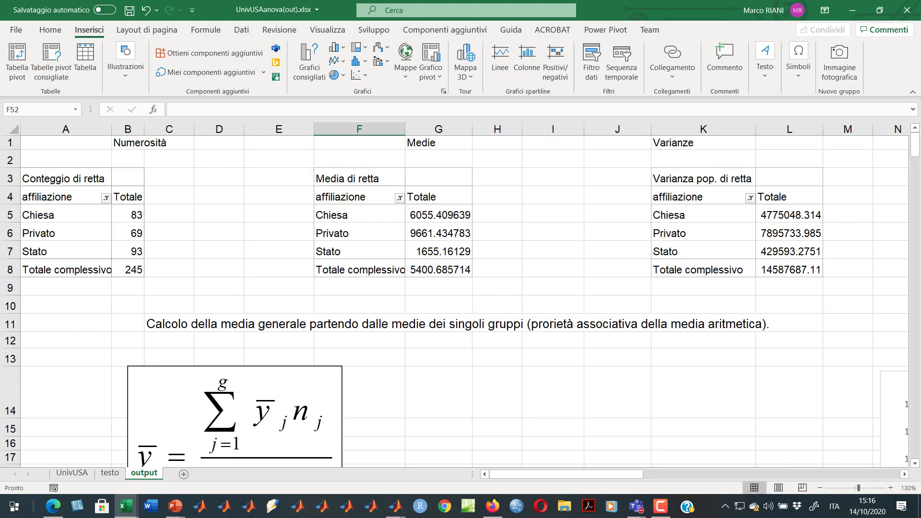
pyautogui.click(497, 286)
pyautogui.press('Right')
pyautogui.press('Right')
pyautogui.press('Right')
pyautogui.press('Right')
pyautogui.press('Right')
pyautogui.press('Right')
pyautogui.press('Right')
pyautogui.press('Right')
pyautogui.press('Right')
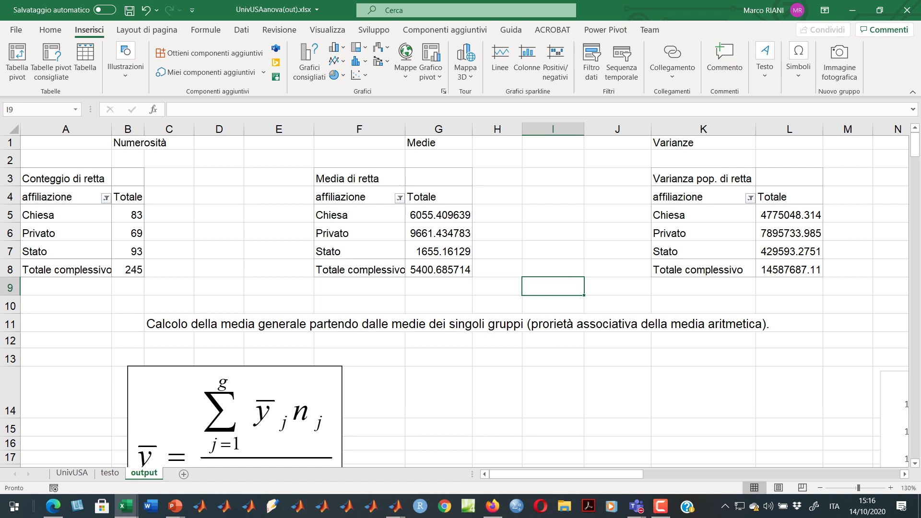
pyautogui.press('Right')
pyautogui.press('Right')
pyautogui.press('Right')
pyautogui.press('Right')
pyautogui.press('Right')
pyautogui.press('Right')
pyautogui.press('Right')
pyautogui.press('Right')
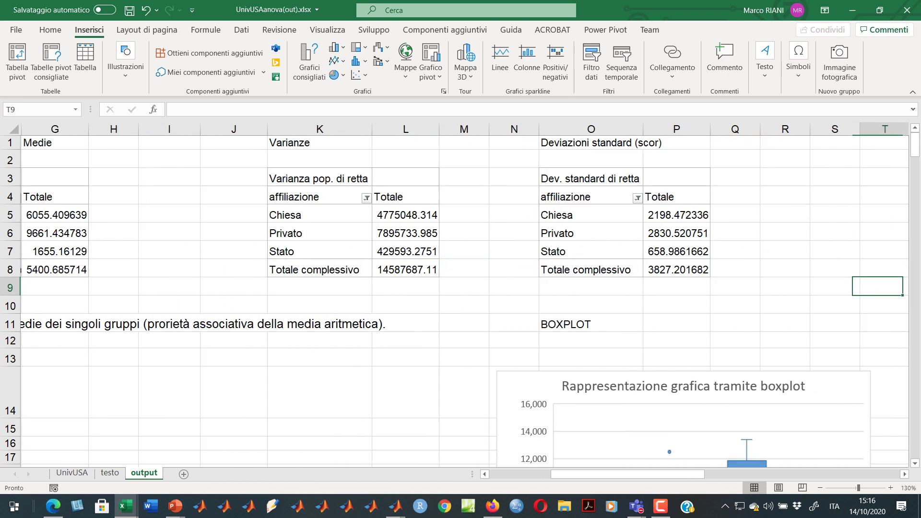
pyautogui.press('Right')
pyautogui.press('Right')
pyautogui.press('Right')
pyautogui.press('Right')
pyautogui.press('Right')
pyautogui.press('Right')
pyautogui.press('Right')
pyautogui.press('Right')
pyautogui.press('Right')
pyautogui.press('Right')
pyautogui.press('Right')
pyautogui.press('Right')
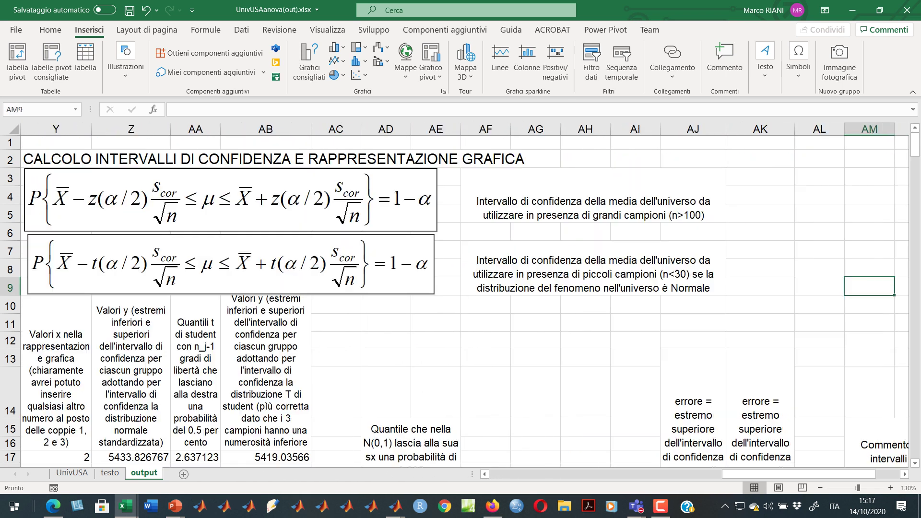
pyautogui.press('Left')
pyautogui.press('Left')
pyautogui.press('Left')
pyautogui.press('Left')
pyautogui.press('Left')
pyautogui.press('Left')
pyautogui.press('Left')
pyautogui.press('Left')
pyautogui.press('Left')
pyautogui.press('Left')
pyautogui.press('Left')
pyautogui.press('Left')
pyautogui.press('Left')
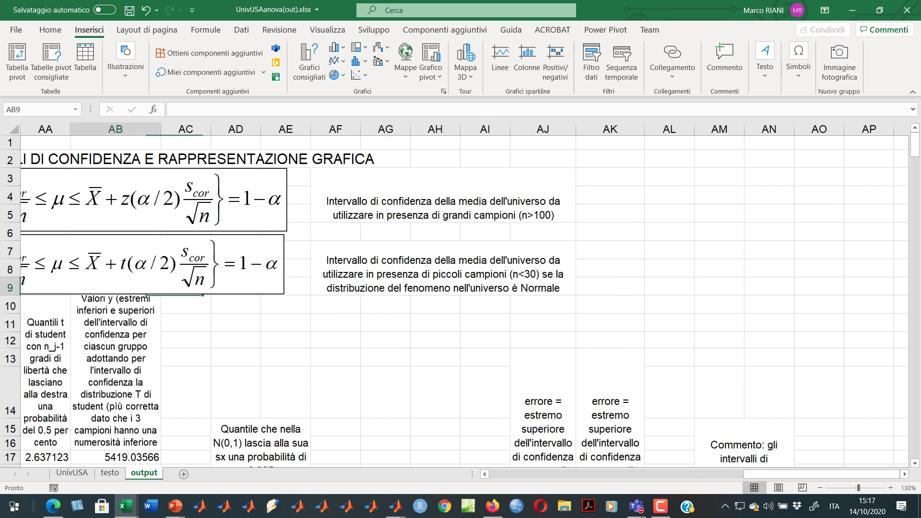
# Examine the lower and upper Student t confidence limits for Stato in cells AB23 and AB24.
pyautogui.press('Down')
pyautogui.press('Down')
pyautogui.press('Down')
pyautogui.press('Down')
pyautogui.press('Down')
pyautogui.press('Down')
pyautogui.press('Down')
pyautogui.press('Down')
pyautogui.press('Down')
pyautogui.press('Down')
pyautogui.press('Down')
pyautogui.press('Down')
pyautogui.press('Down')
pyautogui.press('Down')
pyautogui.press('Down')
pyautogui.press('Down')
pyautogui.press('Down')
pyautogui.press('Down')
pyautogui.press('Down')
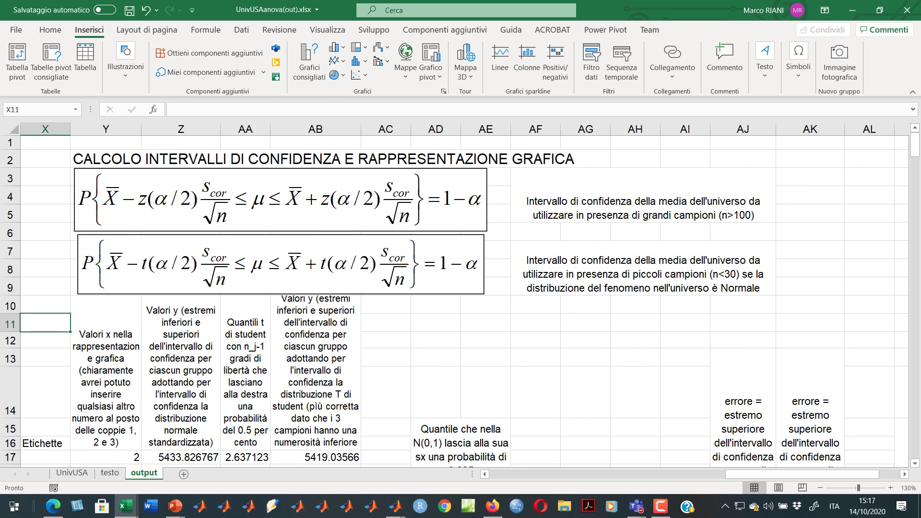
pyautogui.press('Up')
pyautogui.press('Up')
pyautogui.press('Up')
pyautogui.press('Up')
pyautogui.press('Up')
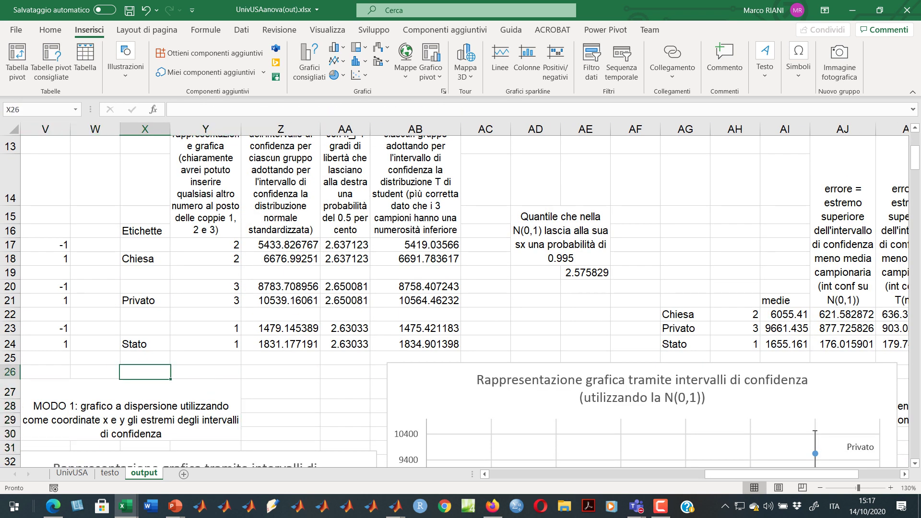
pyautogui.press('Right')
pyautogui.press('Right')
pyautogui.press('Right')
pyautogui.press('Right')
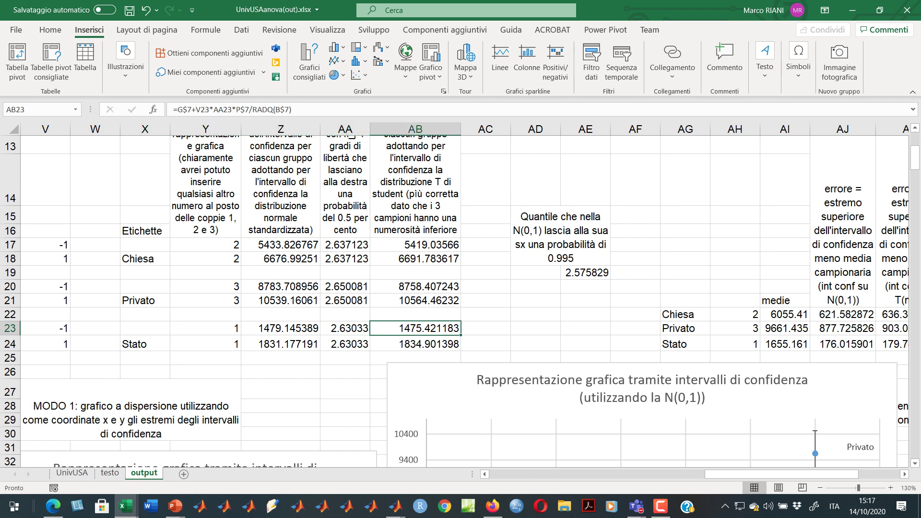
pyautogui.press('Down')
pyautogui.press('Up')
pyautogui.press('Down')
pyautogui.press('Up')
pyautogui.press('Down')
pyautogui.press('Up')
pyautogui.press('Down')
pyautogui.press('Up')
pyautogui.press('Down')
# Switch back to MATLAB and open the full documentation page for the script's grpstats function.
pyautogui.hotkey('alt', 'Tab')
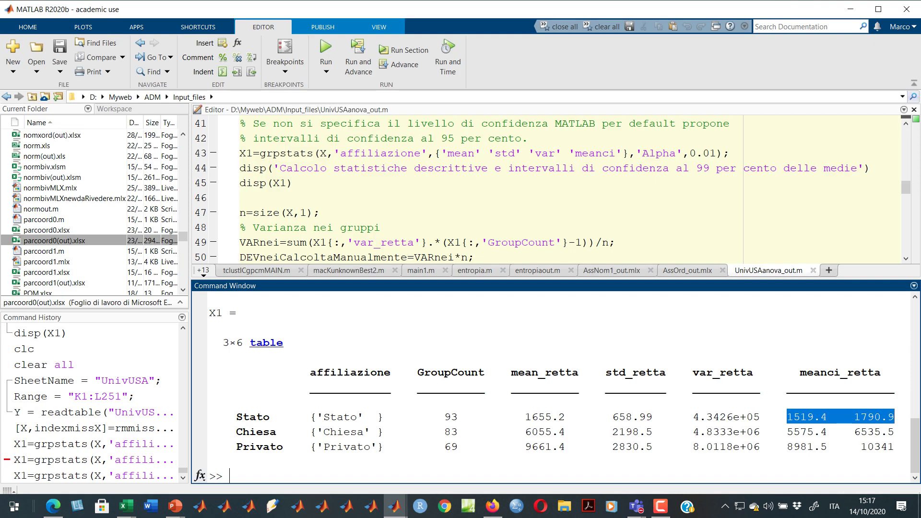
pyautogui.click(382, 227)
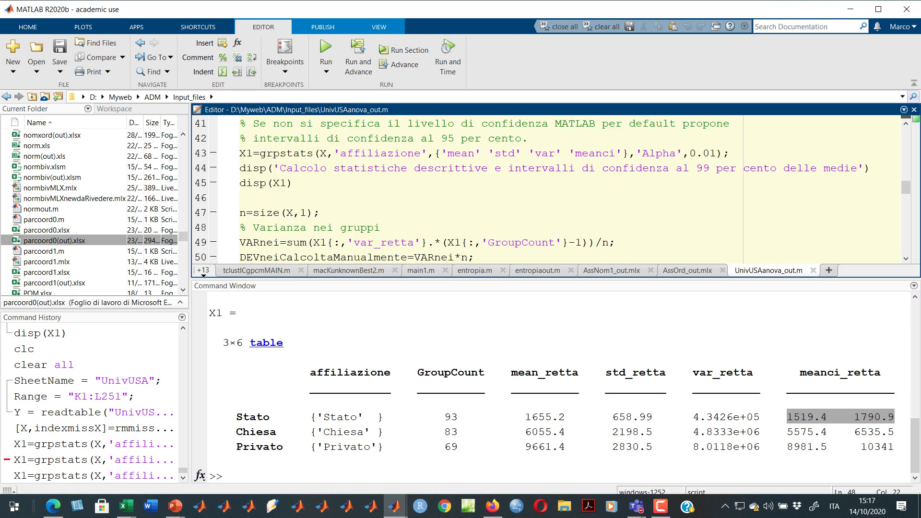
pyautogui.click(230, 476)
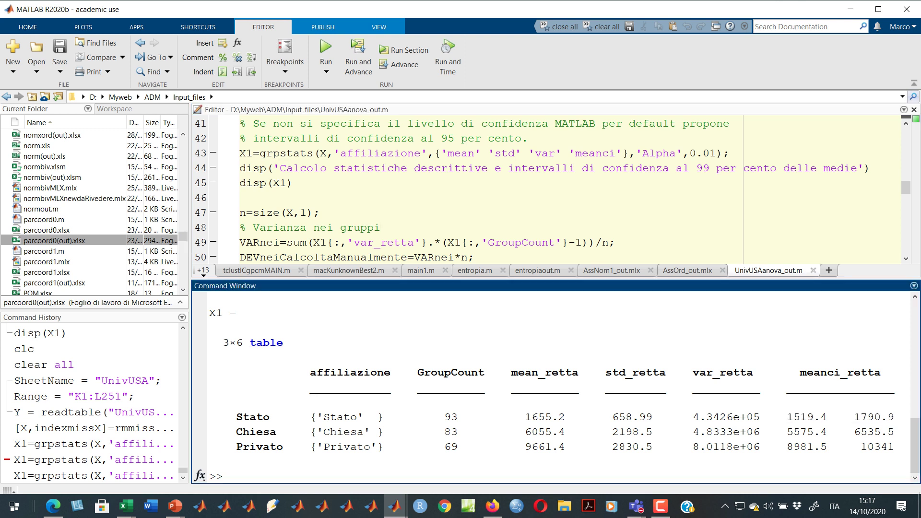
pyautogui.doubleClick(287, 153)
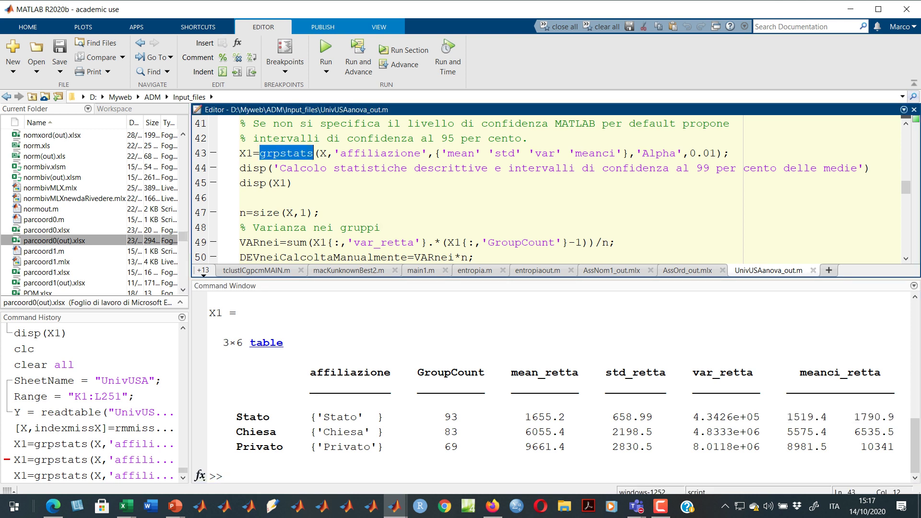
pyautogui.press('F1')
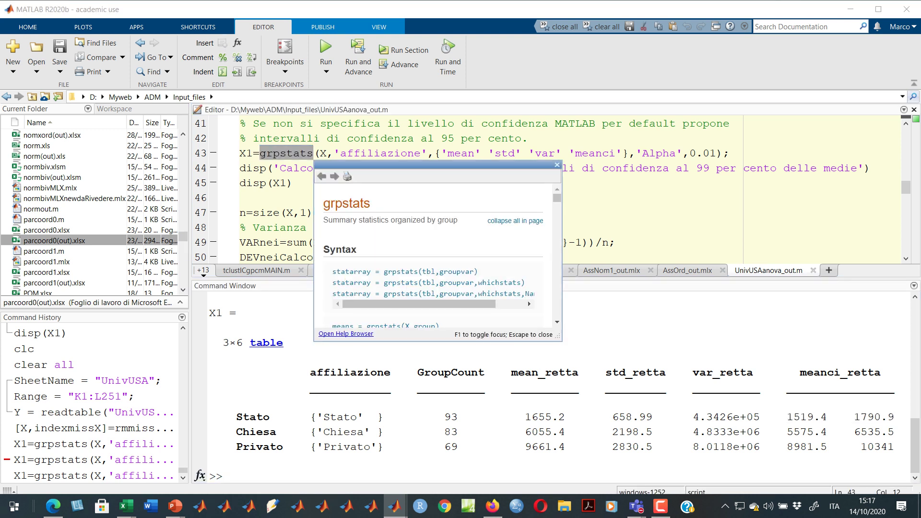
pyautogui.click(346, 334)
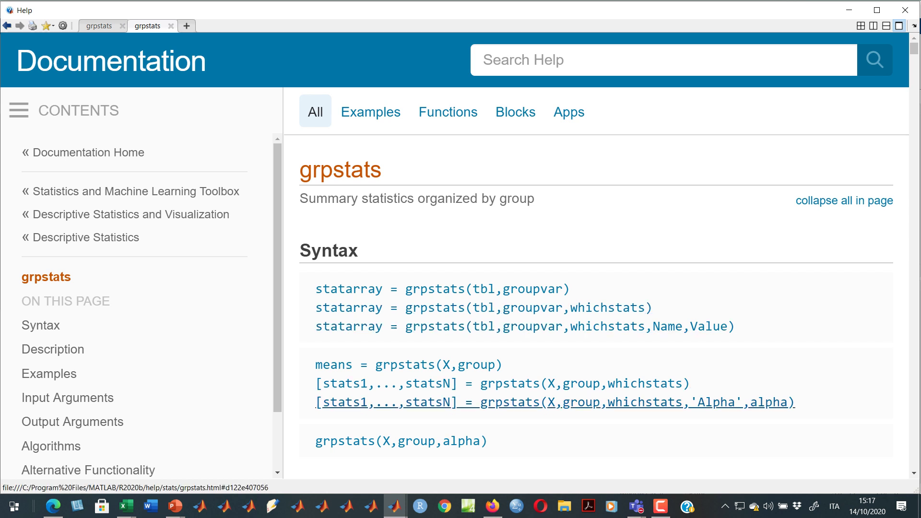
# Read the documentation of the alpha argument, highlighting the 100×(1 – alpha)% expression and the sentence about the default interval level.
pyautogui.click(552, 402)
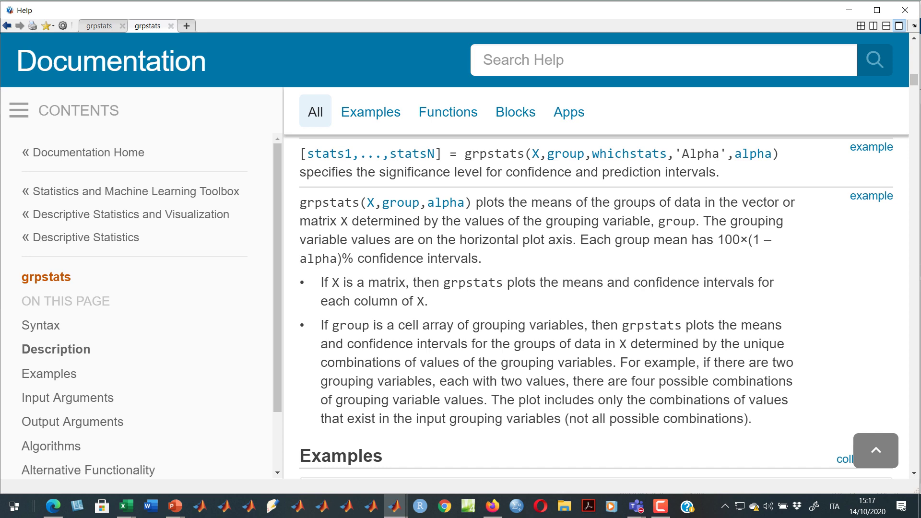
pyautogui.click(753, 154)
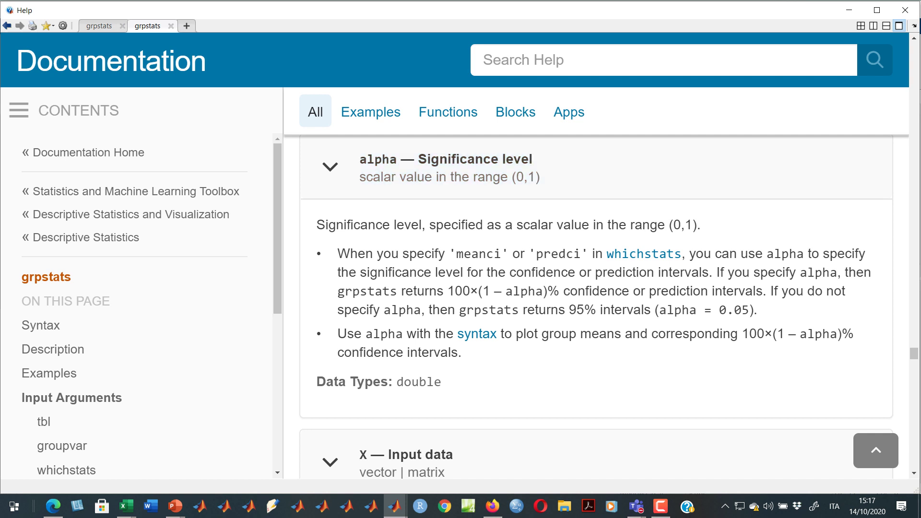
pyautogui.moveTo(447, 291); pyautogui.dragTo(562, 291)
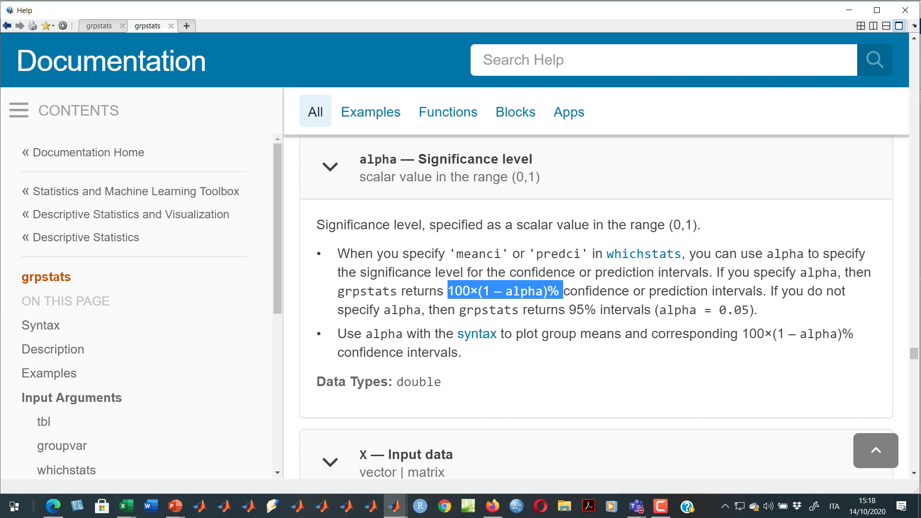
pyautogui.click(562, 290)
pyautogui.moveTo(659, 310); pyautogui.dragTo(749, 310)
pyautogui.click(750, 310)
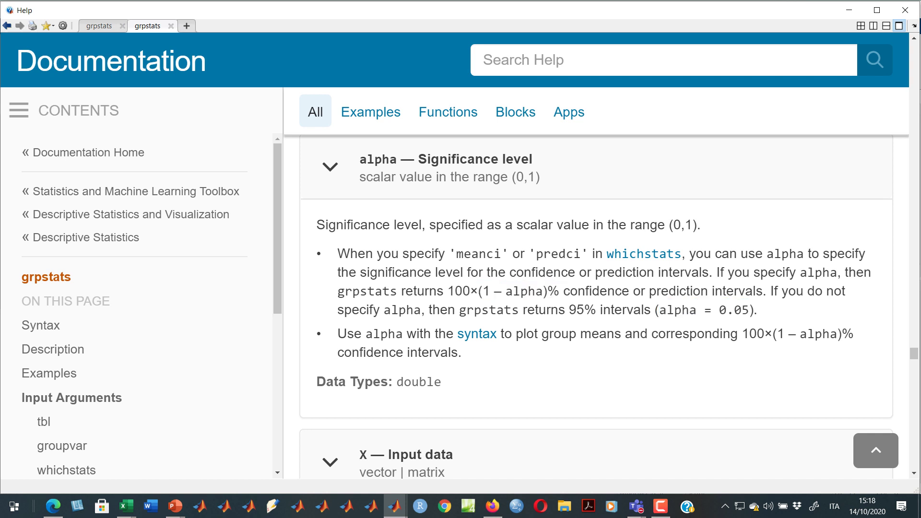
pyautogui.moveTo(766, 290); pyautogui.dragTo(757, 310)
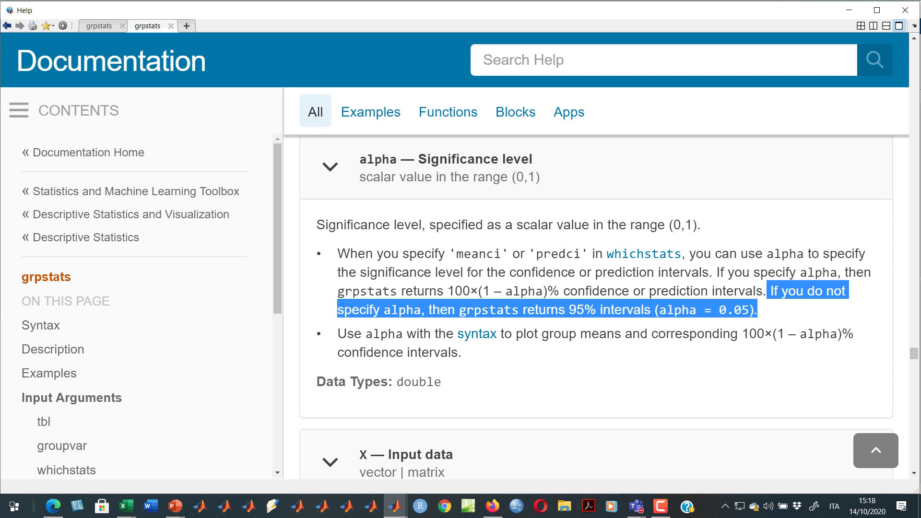
pyautogui.click(759, 311)
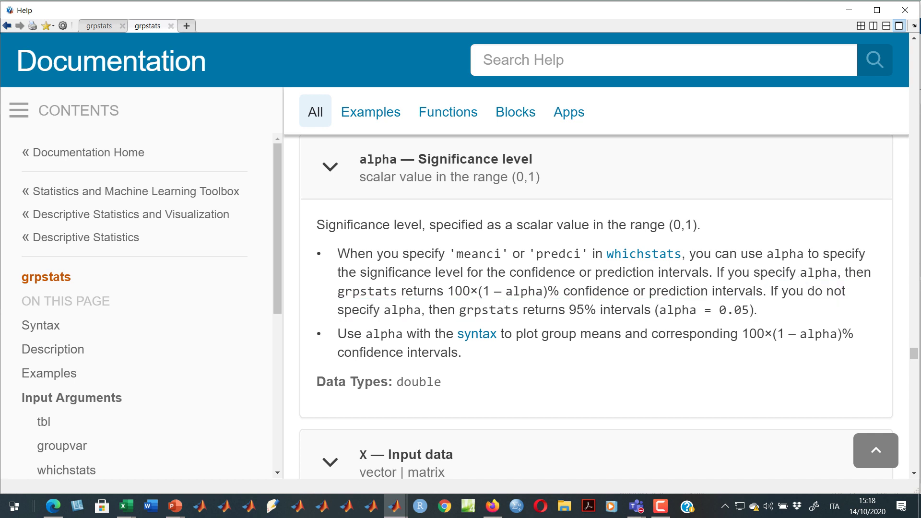
# Review the grpstats syntax list at the start of the documentation page.
pyautogui.hotkey('alt', 'Tab')
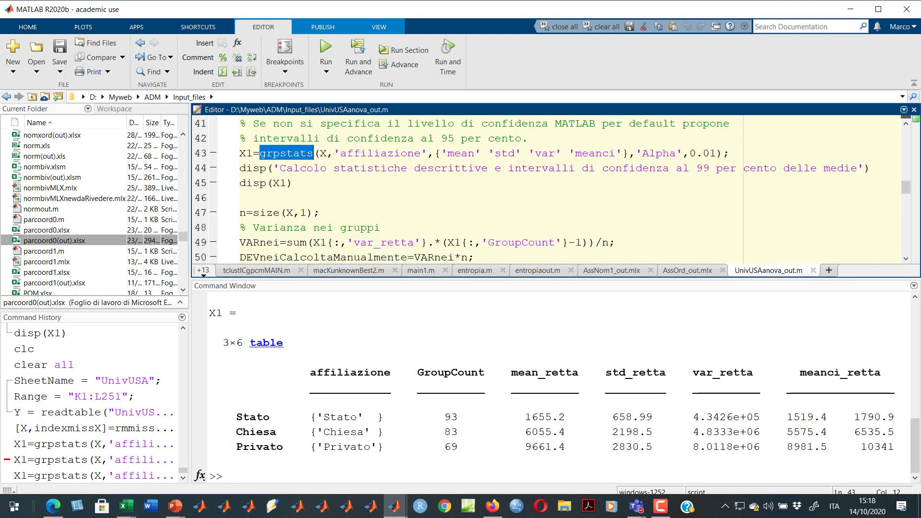
pyautogui.hotkey('alt', 'Tab')
pyautogui.scroll(20, 596, 307)
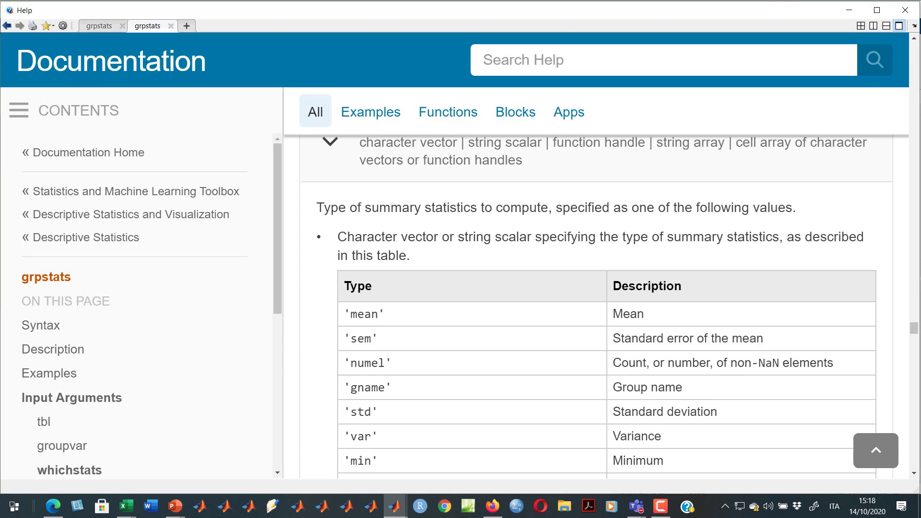
pyautogui.scroll(20, 596, 307)
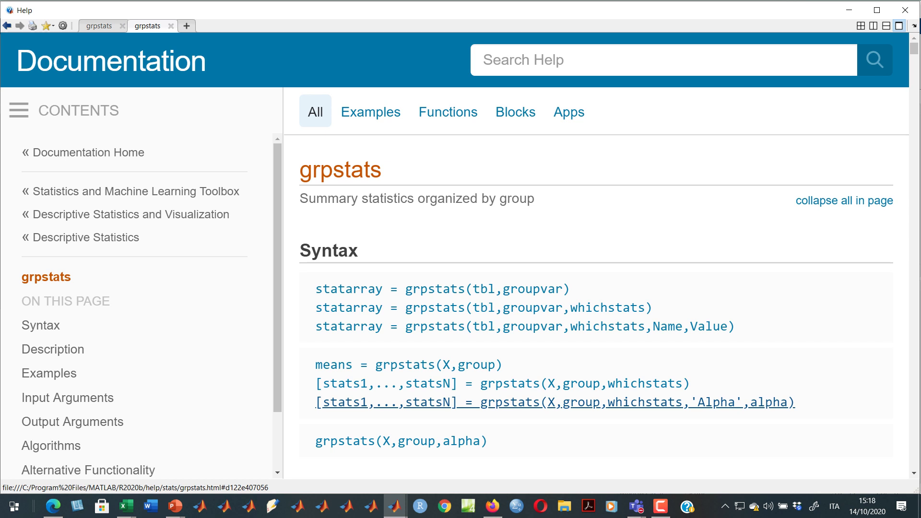
# Switch back to the MATLAB Command Window and rerun the last grpstats call with the extra arguments 'Alpha',0.01.
pyautogui.hotkey('alt', 'Tab')
pyautogui.click(209, 461)
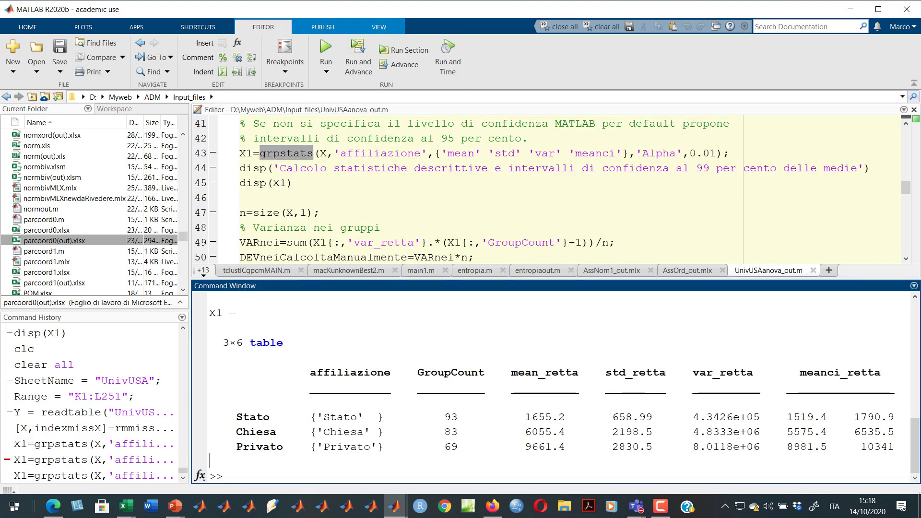
pyautogui.press('Up')
pyautogui.press('Left')
pyautogui.write(",'A")
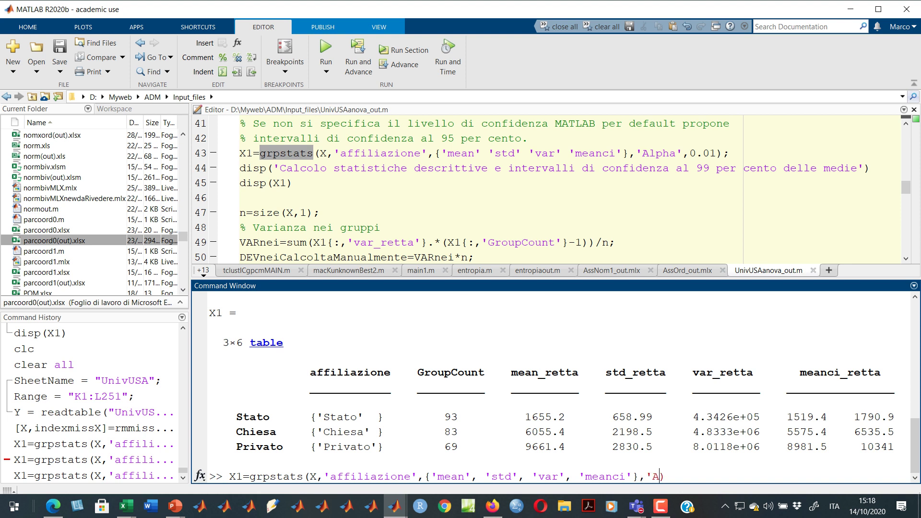
pyautogui.press('Tab')
pyautogui.write("lpha',0.01")
pyautogui.press('Return')
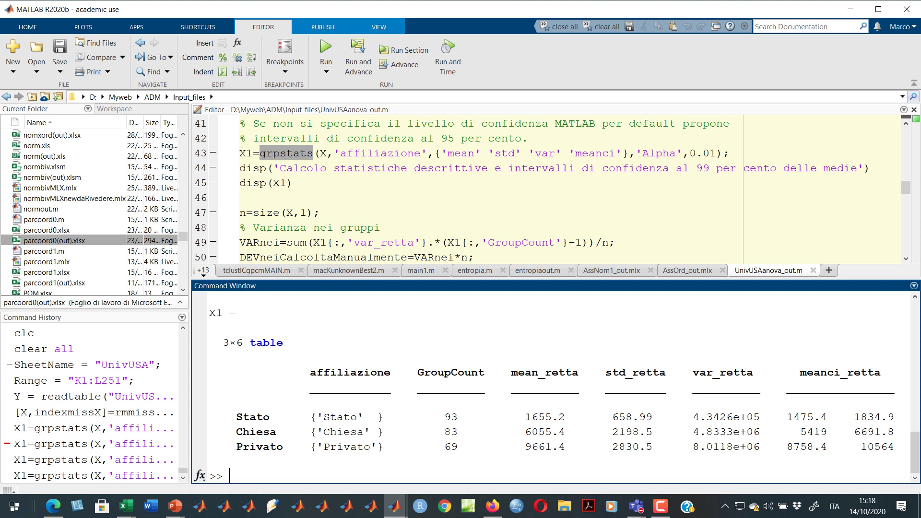
# Compare Stato's meanci_retta limits with the Student t limits in AB23:AB24 of the Excel workbook, and return to MATLAB.
pyautogui.moveTo(786, 417); pyautogui.dragTo(894, 416)
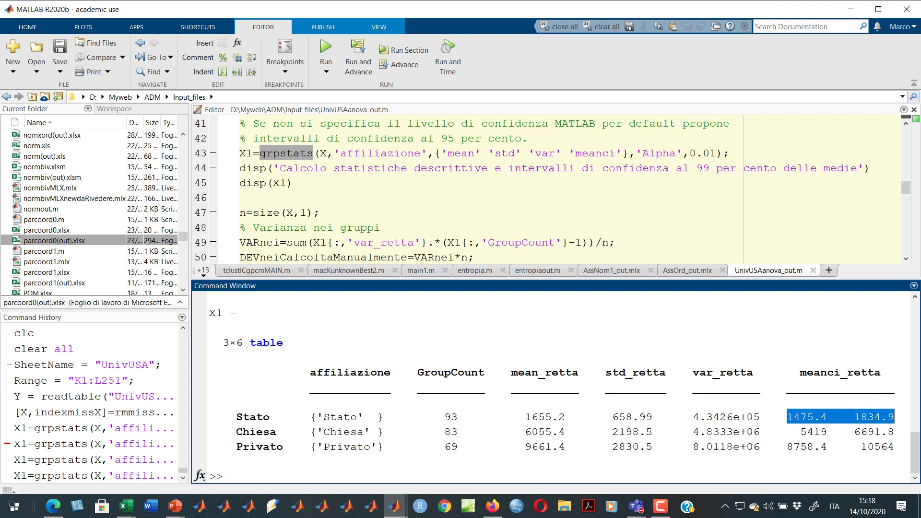
pyautogui.hotkey('alt', 'Tab')
pyautogui.hotkey('alt', 'Tab')
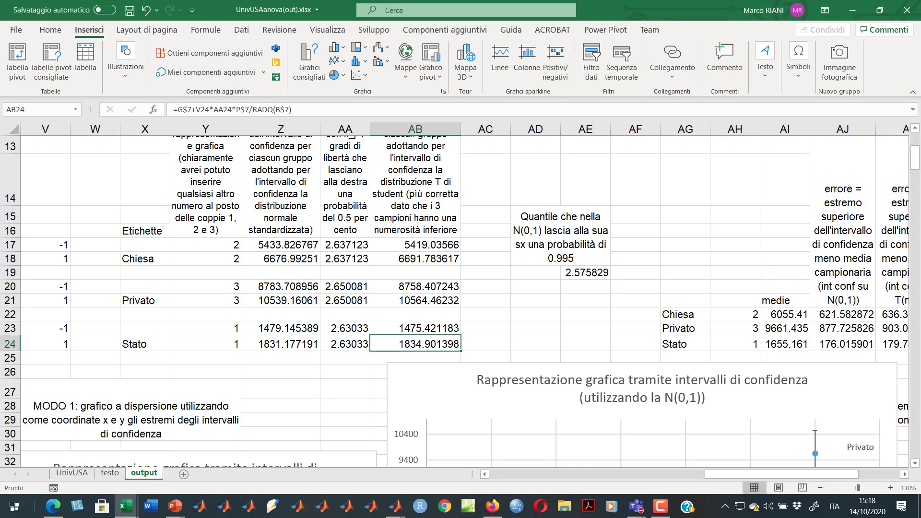
pyautogui.moveTo(431, 328); pyautogui.dragTo(432, 343)
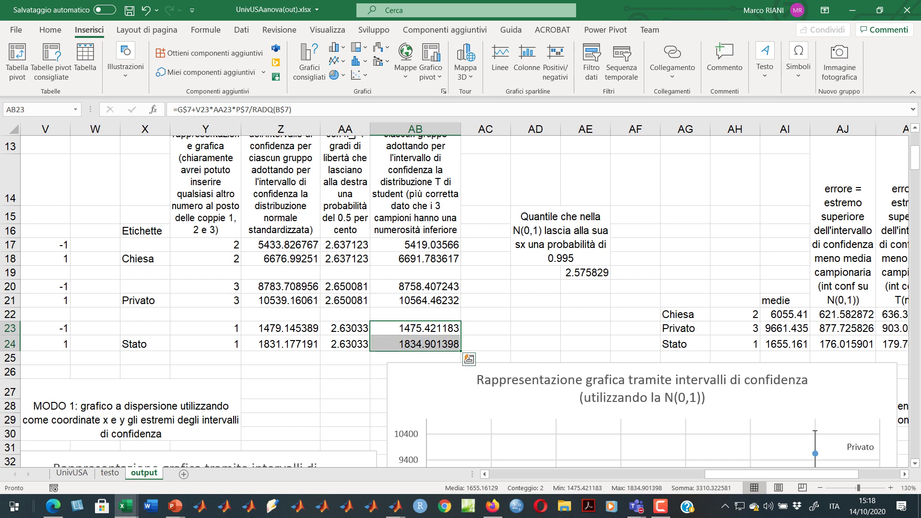
pyautogui.hotkey('alt', 'Tab')
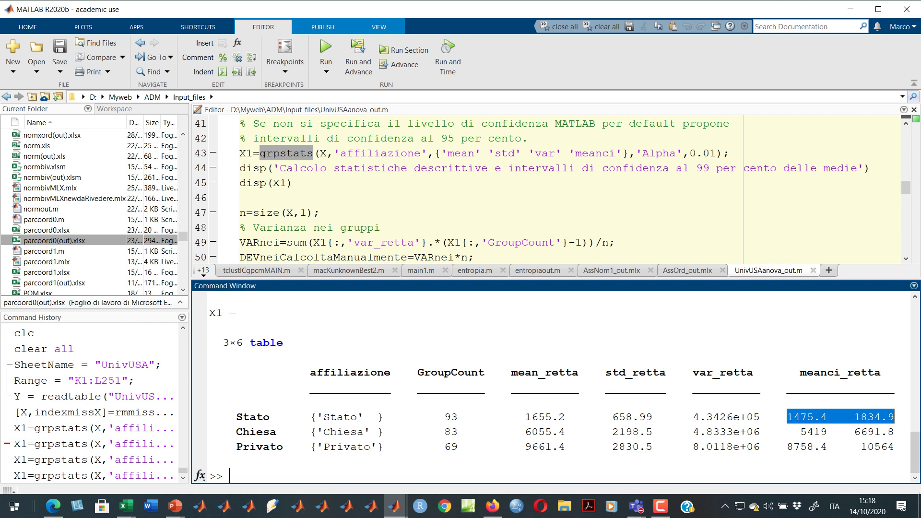
# Execute the grpstats call with 'Alpha',0.01 on line 43 of UnivUSAanova_out.m.
pyautogui.click(240, 198)
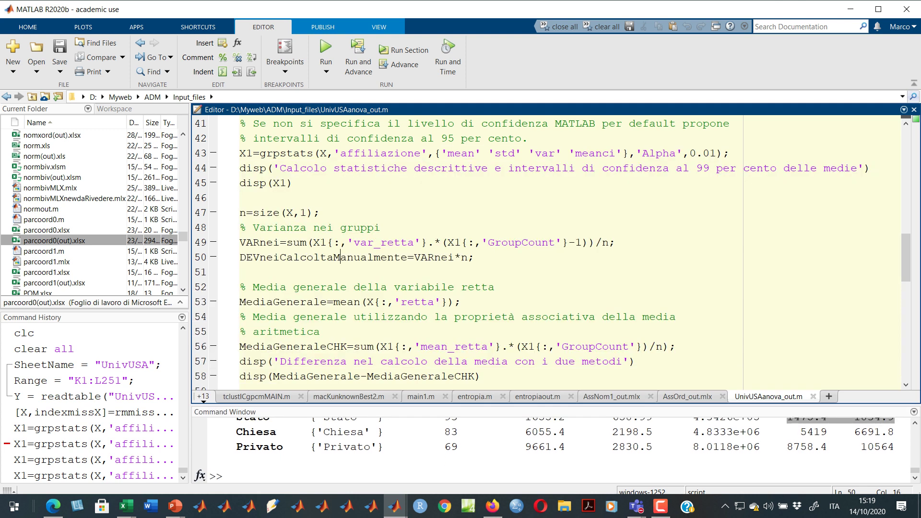
pyautogui.scroll(3, 547, 252)
pyautogui.scroll(-3, 546, 252)
pyautogui.click(201, 154)
pyautogui.press('F9')
pyautogui.click(280, 212)
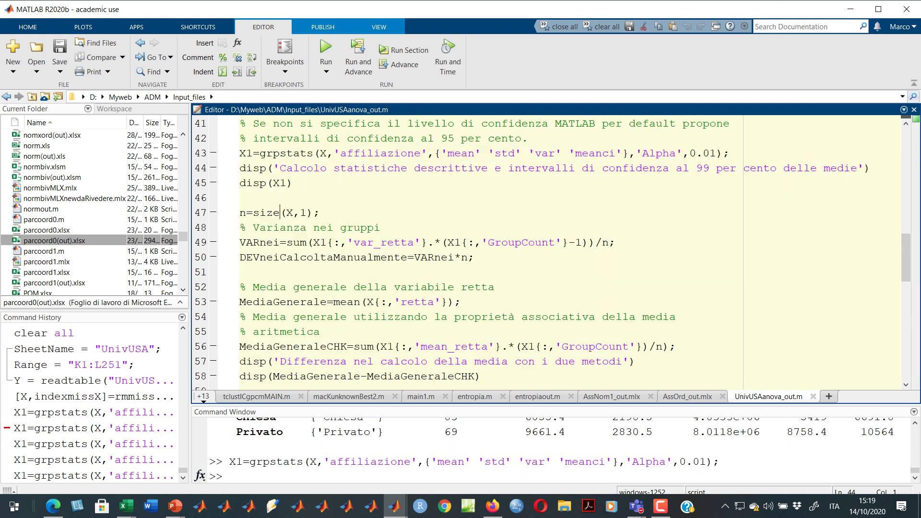
# Evaluate only the expression X1{:,'var_retta'} from line 49 and enlarge the Command Window to show its output.
pyautogui.moveTo(245, 154)
pyautogui.moveTo(313, 243); pyautogui.dragTo(427, 242)
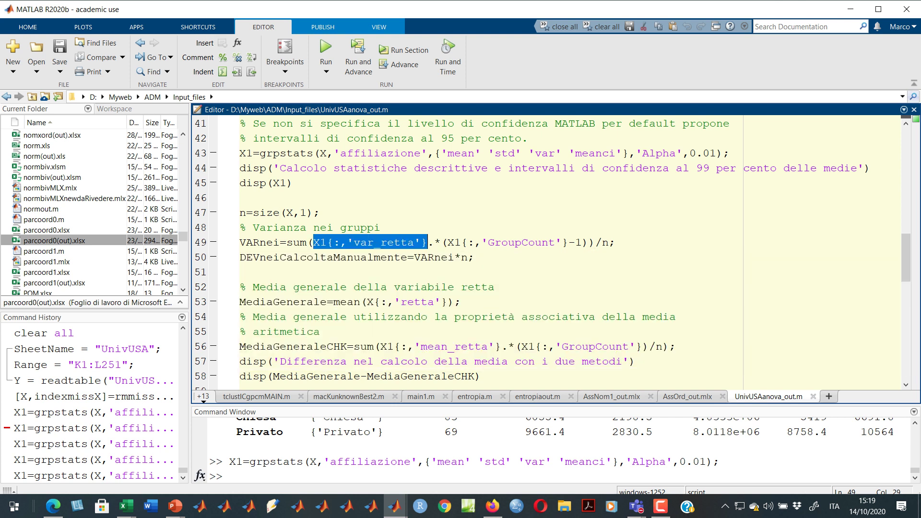
pyautogui.press('F9')
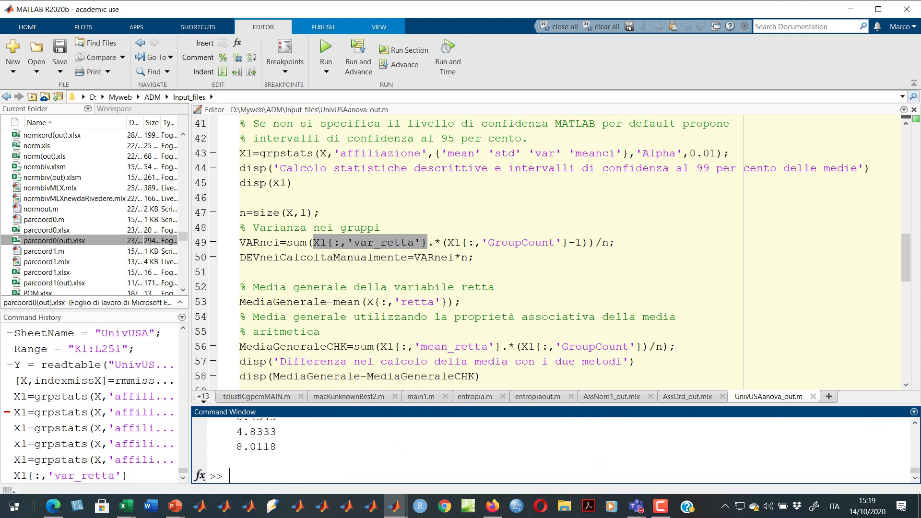
pyautogui.moveTo(555, 405); pyautogui.dragTo(556, 296)
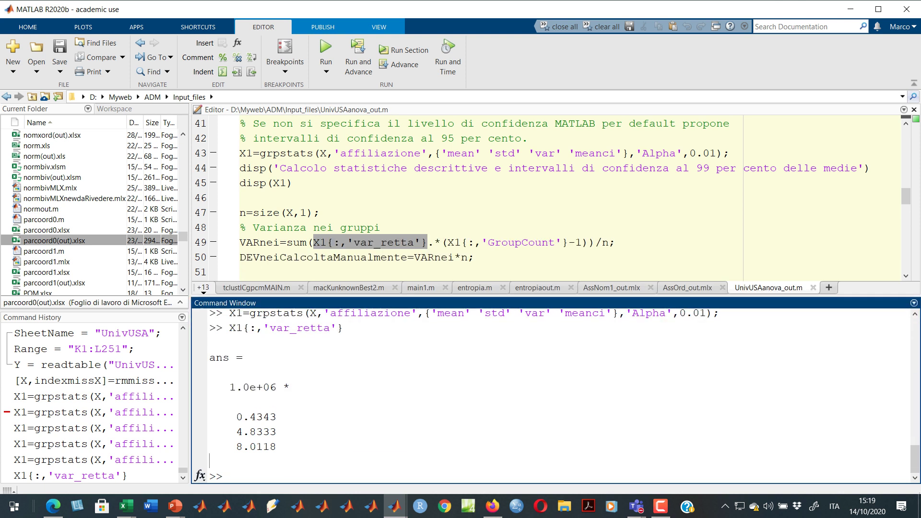
# Extract the same variance column by position by evaluating X1{:,5} in the Command Window.
pyautogui.press('Up')
pyautogui.press('Delete')
pyautogui.press('Delete')
pyautogui.press('Delete')
pyautogui.press('Delete')
pyautogui.press('Delete')
pyautogui.press('Delete')
pyautogui.press('Delete')
pyautogui.press('Delete')
pyautogui.press('Delete')
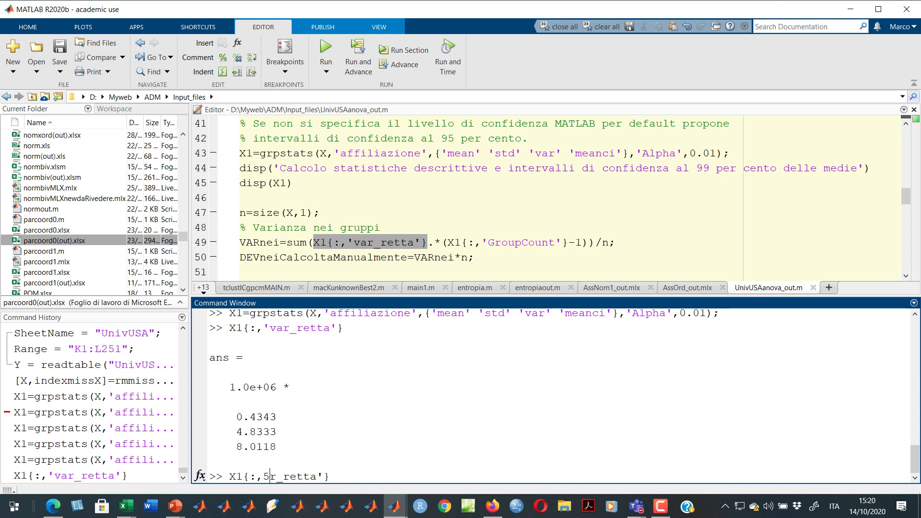
pyautogui.write('5')
pyautogui.press('Delete')
pyautogui.press('Delete')
pyautogui.press('Return')
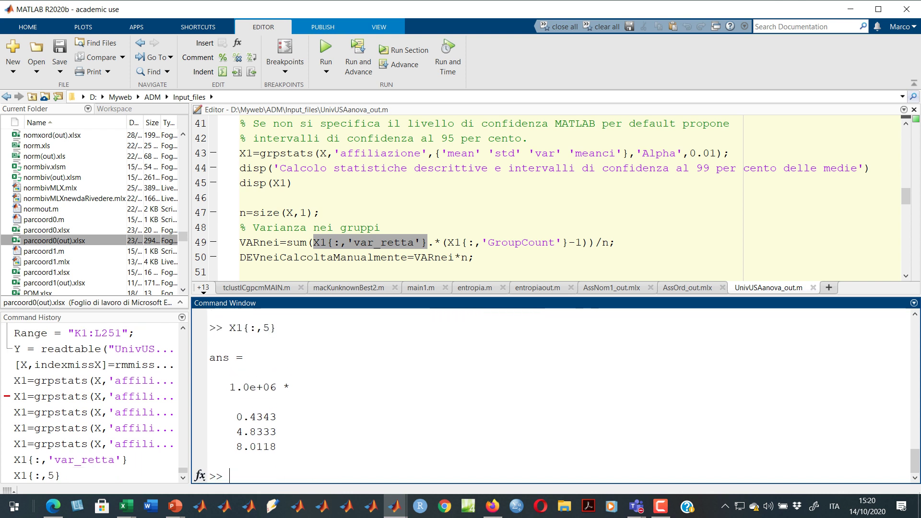
# Examine the VARnei formula on line 49 with the X1 preview, and check the Teams meeting chat before returning to MATLAB.
pyautogui.click(253, 242)
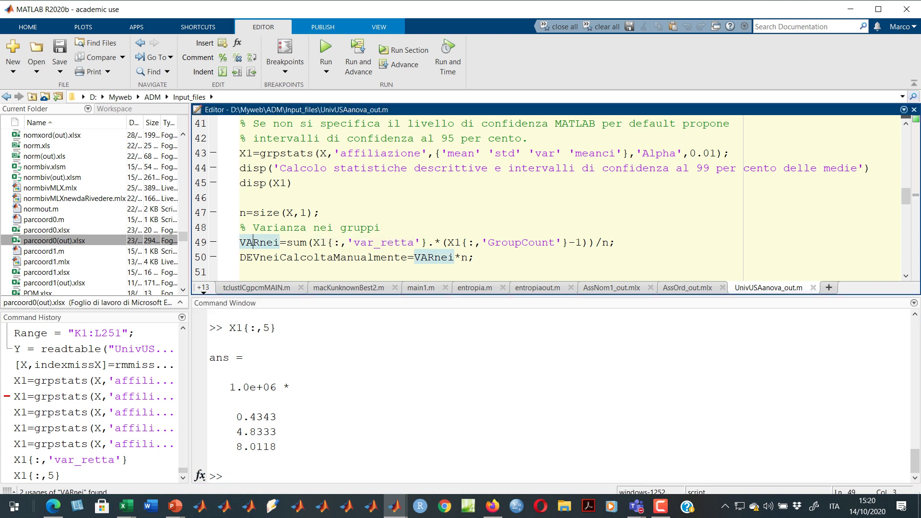
pyautogui.moveTo(320, 242)
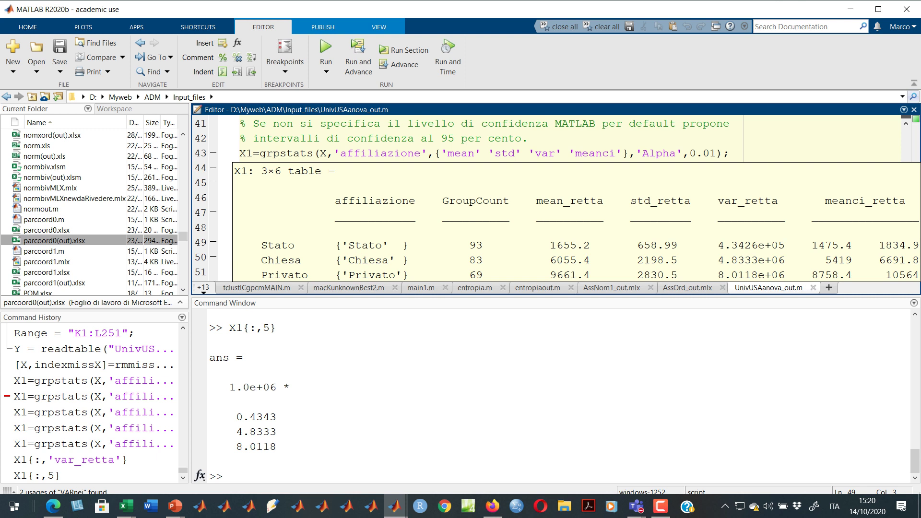
pyautogui.hotkey('alt', 'Tab')
pyautogui.hotkey('alt', 'Tab')
pyautogui.hotkey('alt', 'Tab')
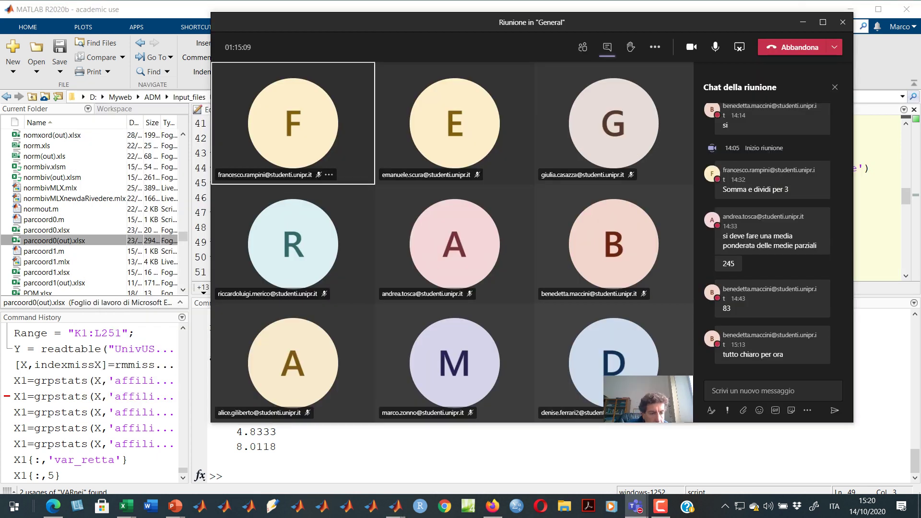
pyautogui.hotkey('alt', 'Tab')
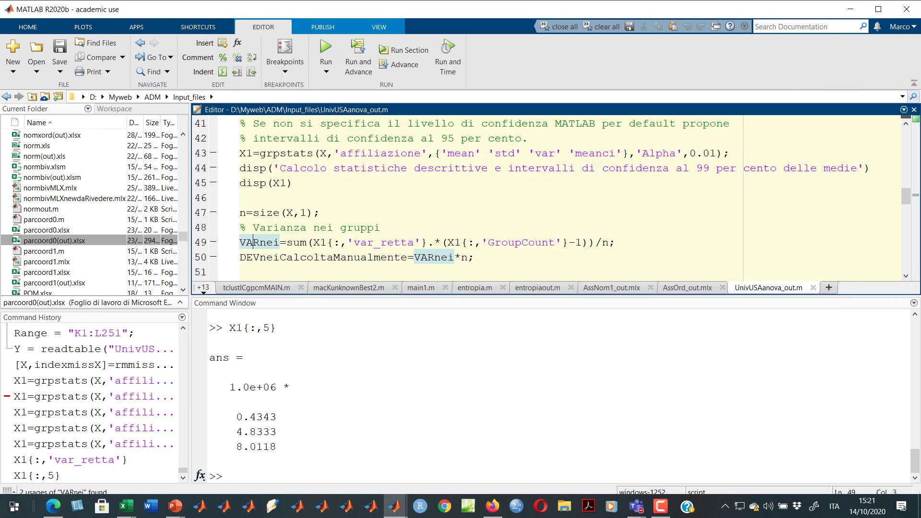
# Display the X1 table in the Command Window and highlight the var_retta value of Stato.
pyautogui.hotkey('ctrl', '0')
pyautogui.write('X1')
pyautogui.press('Return')
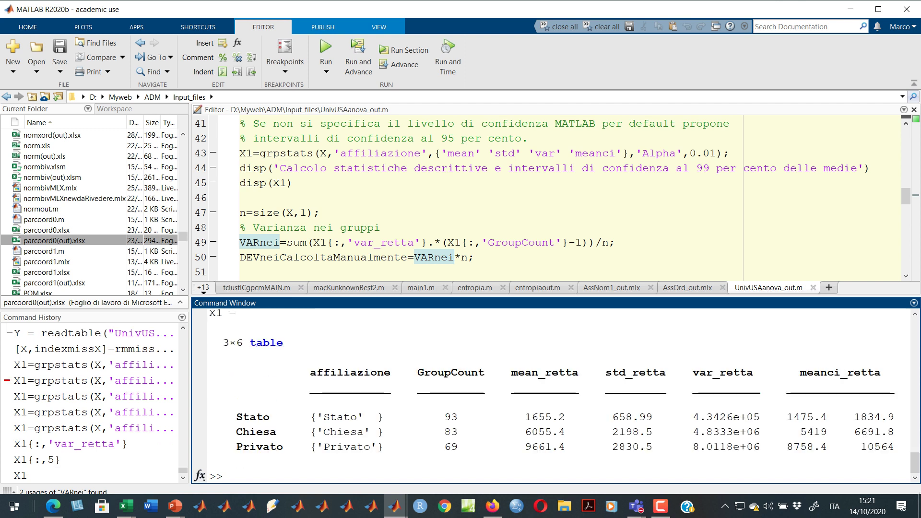
pyautogui.moveTo(686, 417); pyautogui.dragTo(753, 417)
# Switch to the Teams meeting window and snap it to the left half of the desktop.
pyautogui.hotkey('alt', 'Tab')
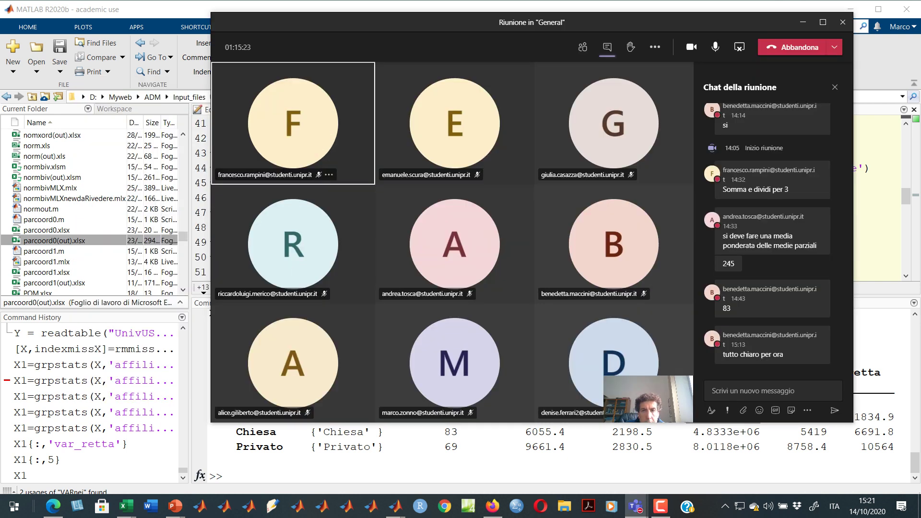
pyautogui.moveTo(362, 21); pyautogui.dragTo(199, 30)
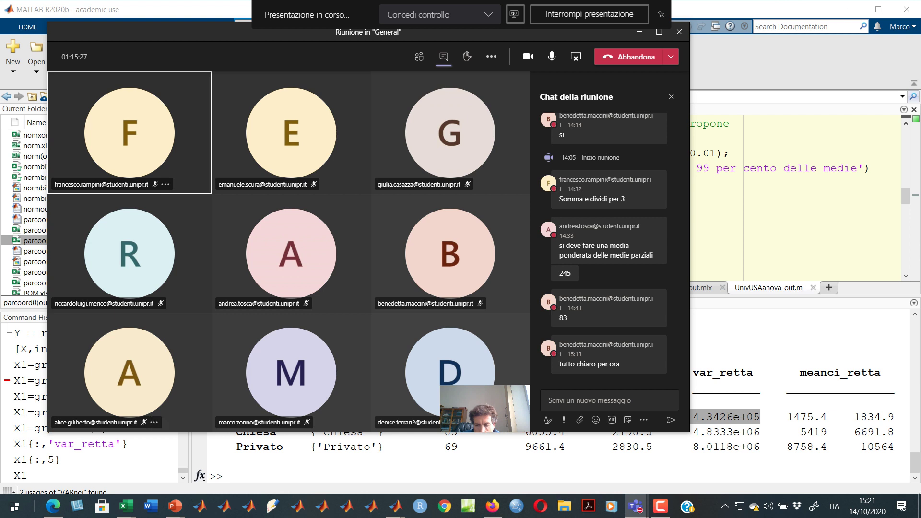
pyautogui.moveTo(125, 432); pyautogui.dragTo(132, 298)
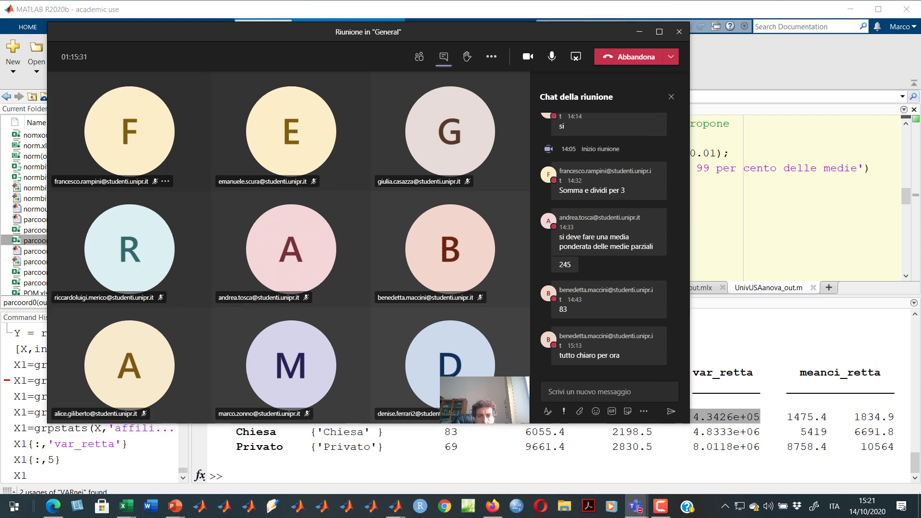
pyautogui.moveTo(576, 30); pyautogui.dragTo(204, 0)
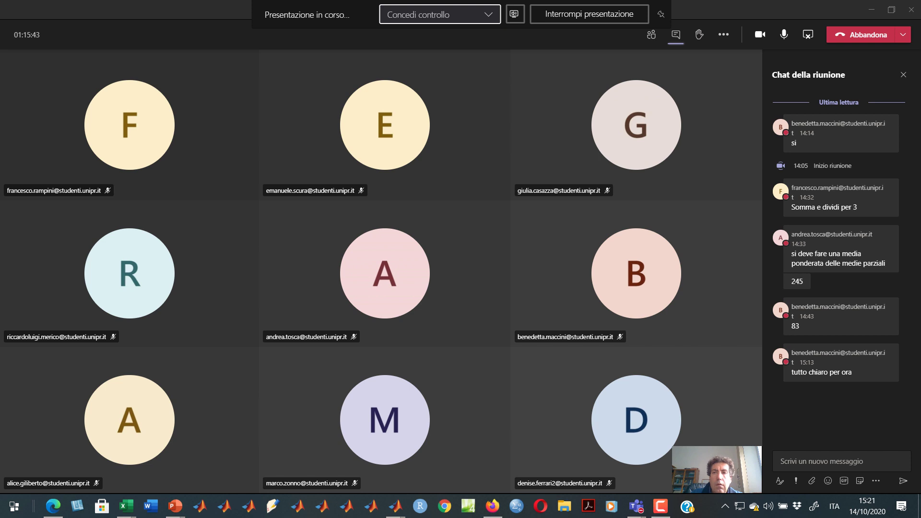
pyautogui.moveTo(205, 2); pyautogui.dragTo(0, 44)
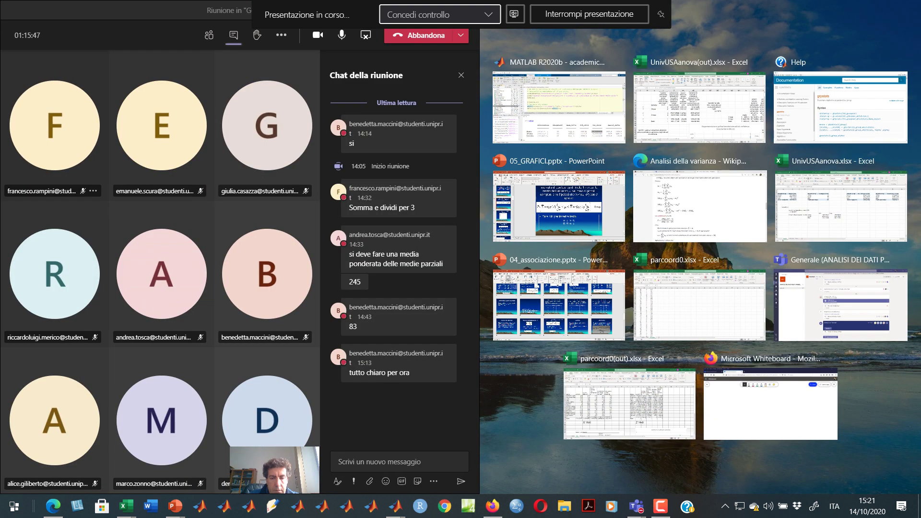
pyautogui.moveTo(165, 21); pyautogui.dragTo(126, 19)
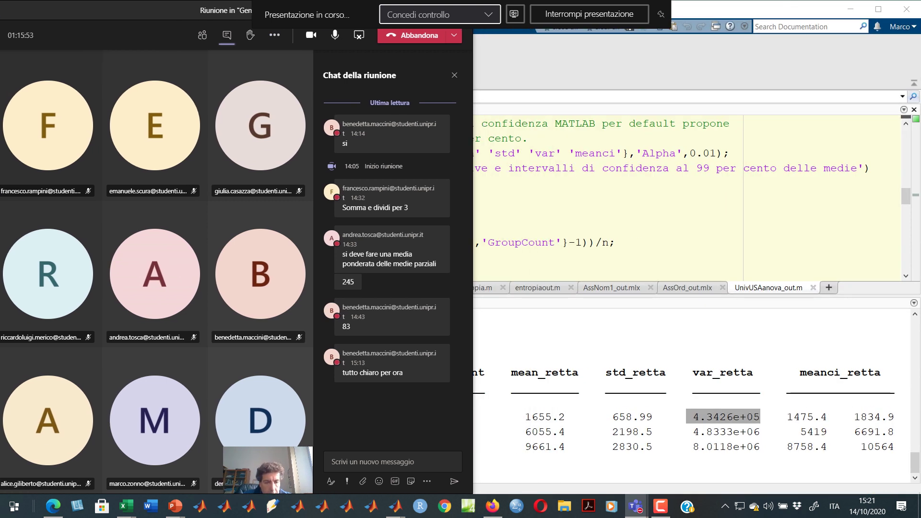
# Return to MATLAB and highlight Stato's var_retta value in the X1 table again.
pyautogui.click(645, 446)
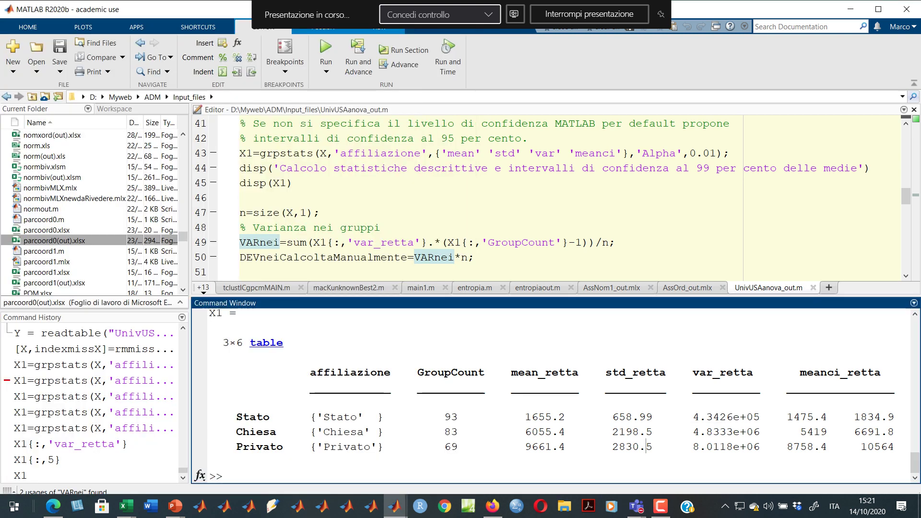
pyautogui.moveTo(692, 417); pyautogui.dragTo(760, 417)
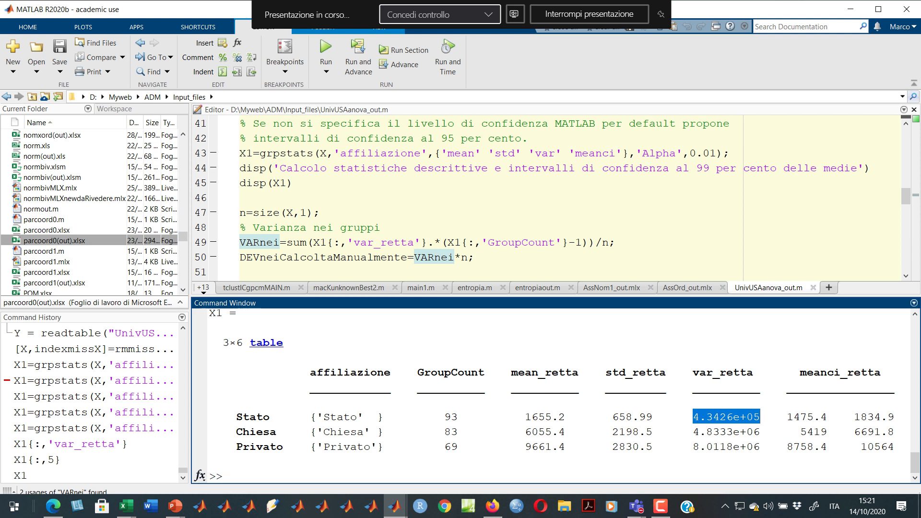
pyautogui.hotkey('alt', 'Tab')
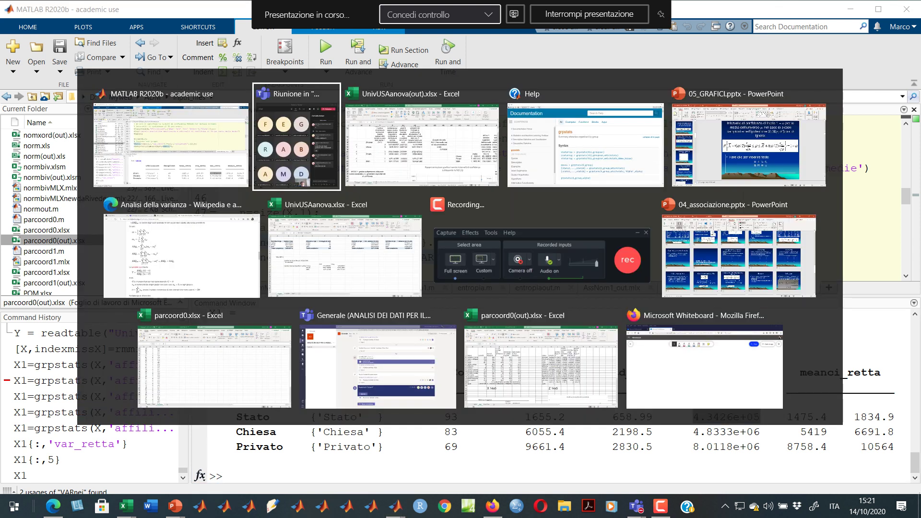
pyautogui.hotkey('alt', 'Tab')
pyautogui.hotkey('alt', 'Tab')
pyautogui.hotkey('alt', 'Tab')
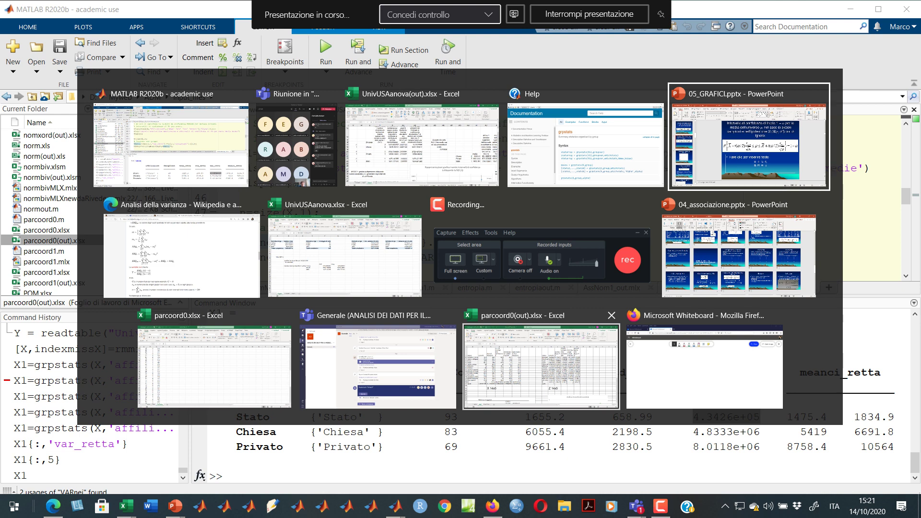
pyautogui.hotkey('alt', 'Tab')
pyautogui.hotkey('alt', 'Tab')
pyautogui.hotkey('alt', 'Tab')
pyautogui.hotkey('alt', 'Tab')
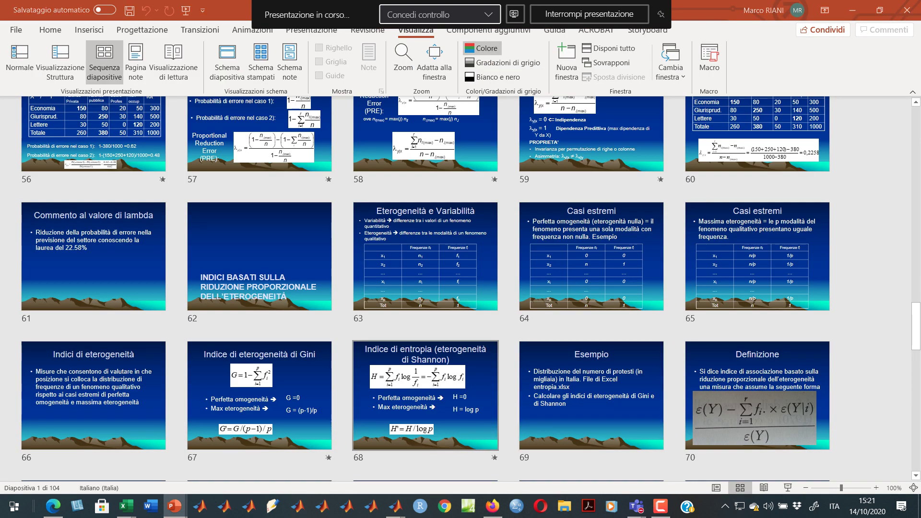
# Switch to the 05_GRAFICI.pptx presentation in PowerPoint and show slide 5, Scomposizione della varianza, with the VARnei formula.
pyautogui.hotkey('alt', 'Tab')
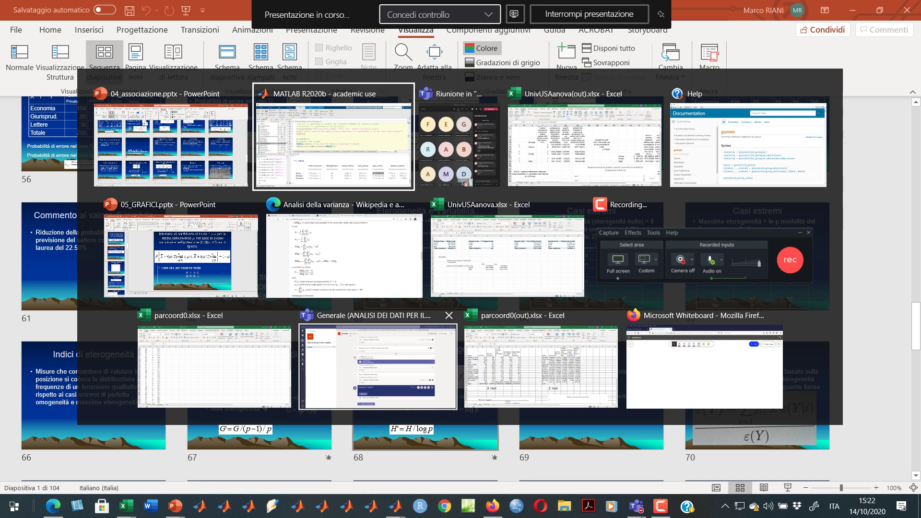
pyautogui.hotkey('alt', 'shift', 'Tab')
pyautogui.hotkey('alt', 'Tab')
pyautogui.hotkey('alt', 'Tab')
pyautogui.hotkey('alt', 'Tab')
pyautogui.hotkey('alt', 'Tab')
pyautogui.hotkey('alt', 'Tab')
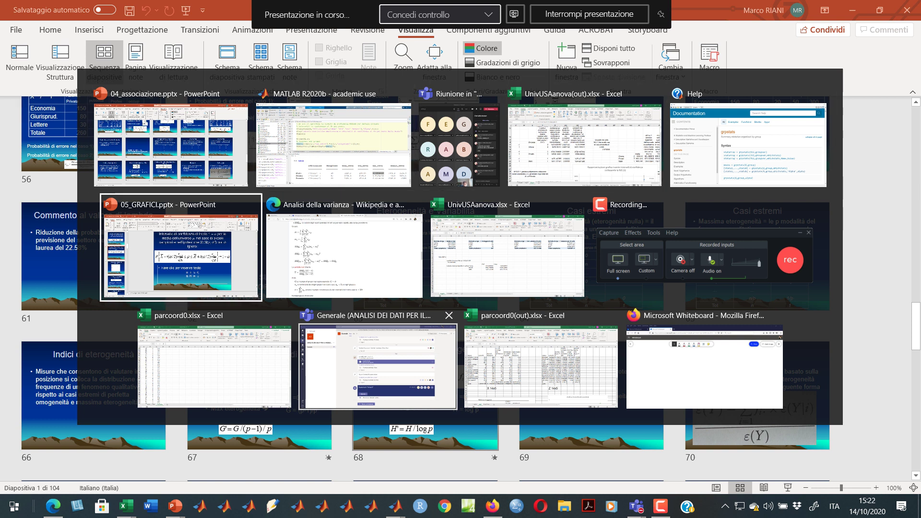
pyautogui.press('Up')
pyautogui.press('Up')
pyautogui.press('Up')
pyautogui.press('Up')
pyautogui.press('Up')
pyautogui.press('Up')
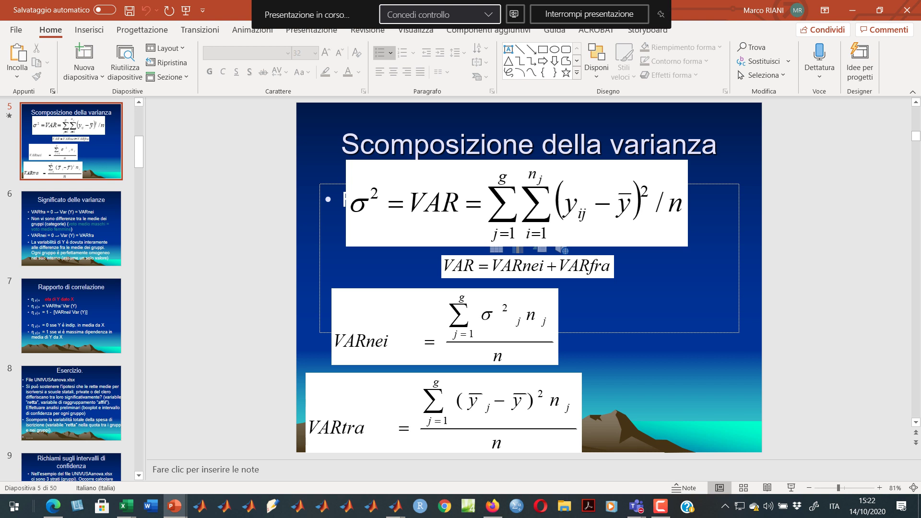
# Return to MATLAB and highlight the var_retta value of Chiesa in the X1 table.
pyautogui.hotkey('alt', 'Tab')
pyautogui.hotkey('alt', 'Tab')
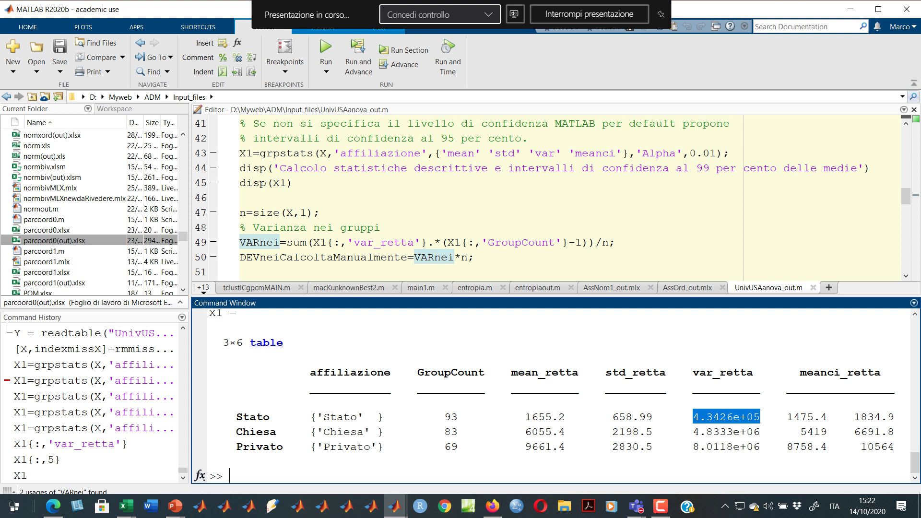
pyautogui.moveTo(693, 431); pyautogui.dragTo(761, 432)
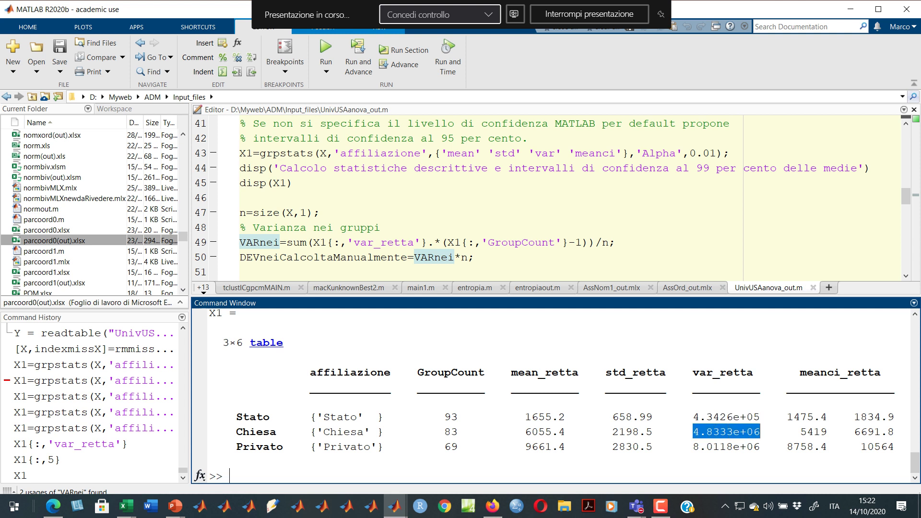
# Highlight Chiesa's GroupCount and then Privato's var_retta and GroupCount in the X1 table.
pyautogui.moveTo(464, 431); pyautogui.dragTo(424, 431)
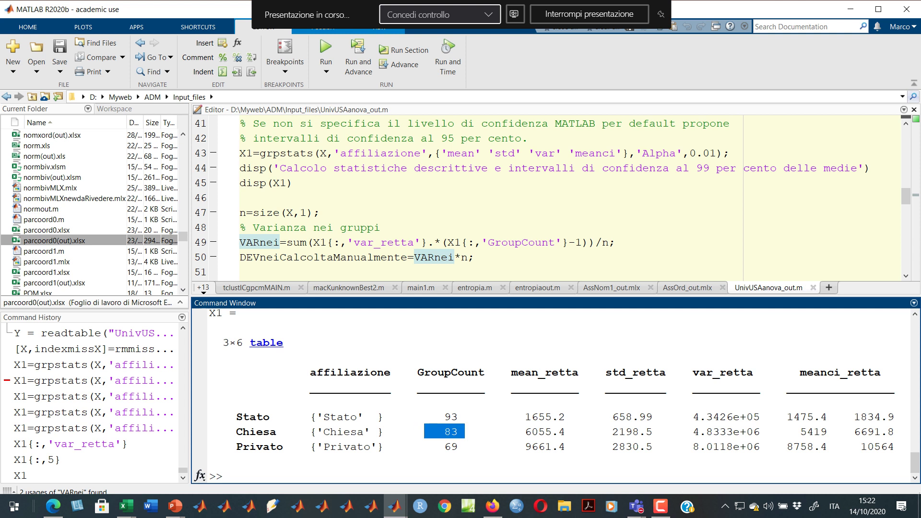
pyautogui.moveTo(687, 446); pyautogui.dragTo(760, 447)
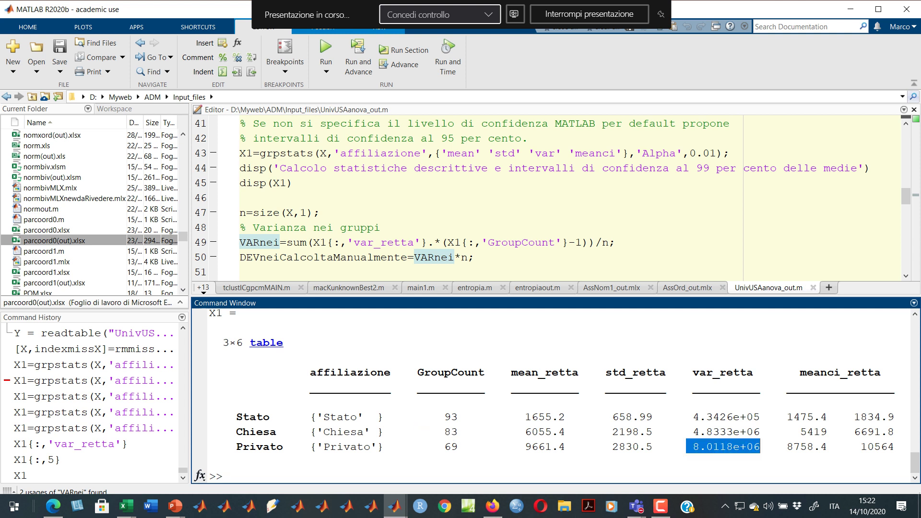
pyautogui.moveTo(464, 447); pyautogui.dragTo(430, 446)
# Try to evaluate the VARnei formula on line 49 of UnivUSAanova_out.m.
pyautogui.click(321, 212)
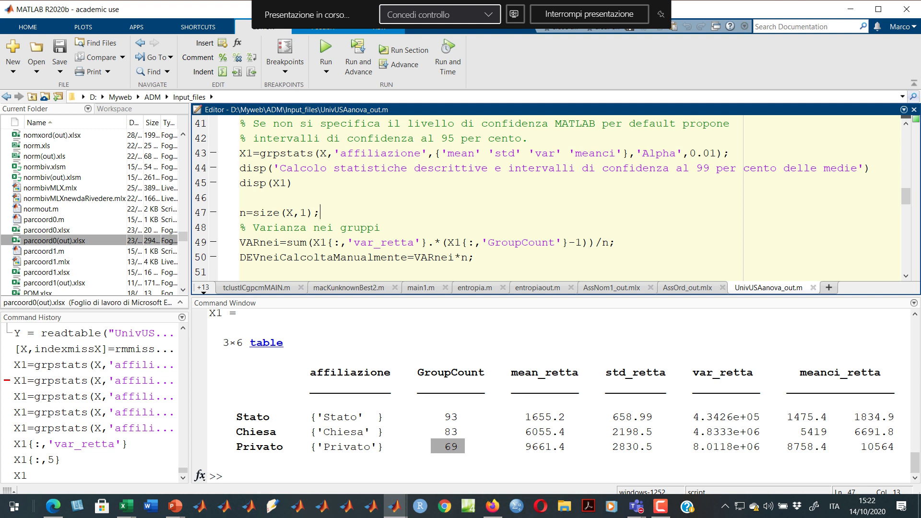
pyautogui.moveTo(313, 242); pyautogui.dragTo(389, 242)
pyautogui.click(394, 242)
pyautogui.tripleClick(394, 242)
pyautogui.rightClick(509, 242)
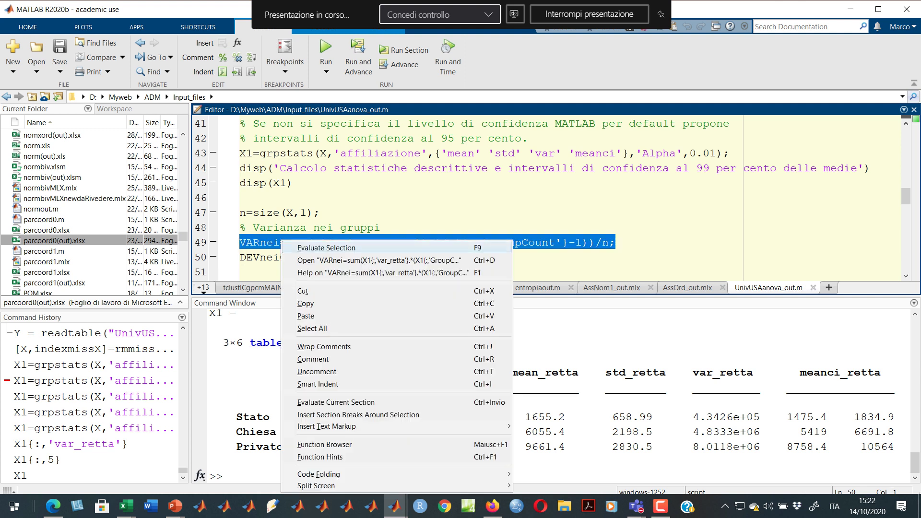
pyautogui.click(532, 243)
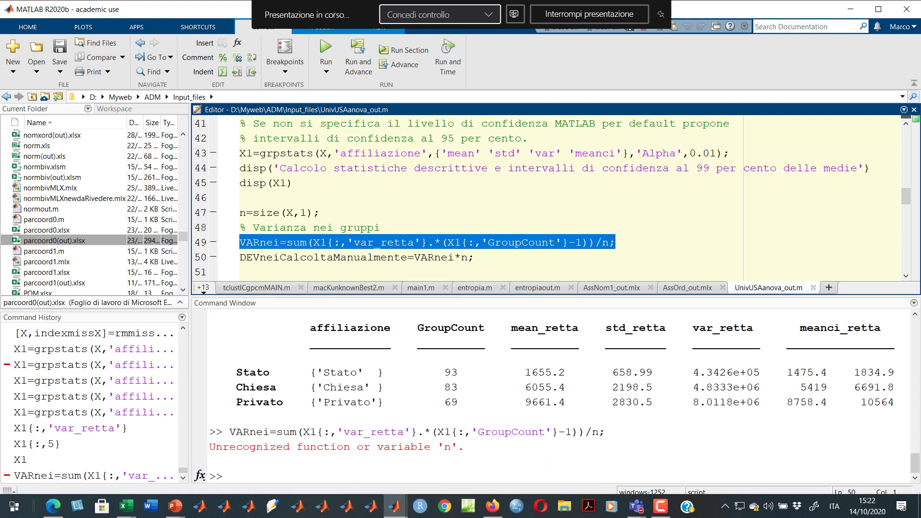
# Evaluate n=size(X,1) on line 47 and inspect the value of n.
pyautogui.click(313, 227)
pyautogui.tripleClick(300, 212)
pyautogui.rightClick(267, 211)
pyautogui.click(297, 218)
pyautogui.click(293, 242)
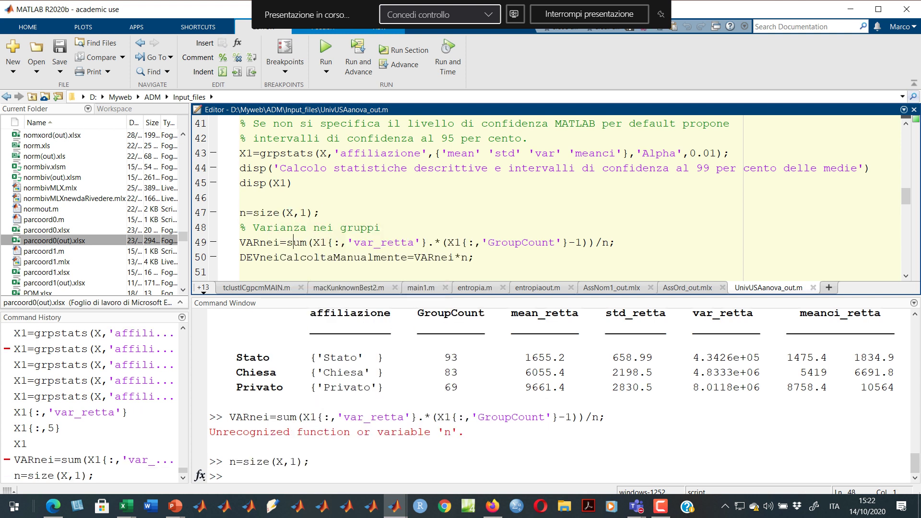
pyautogui.moveTo(243, 213)
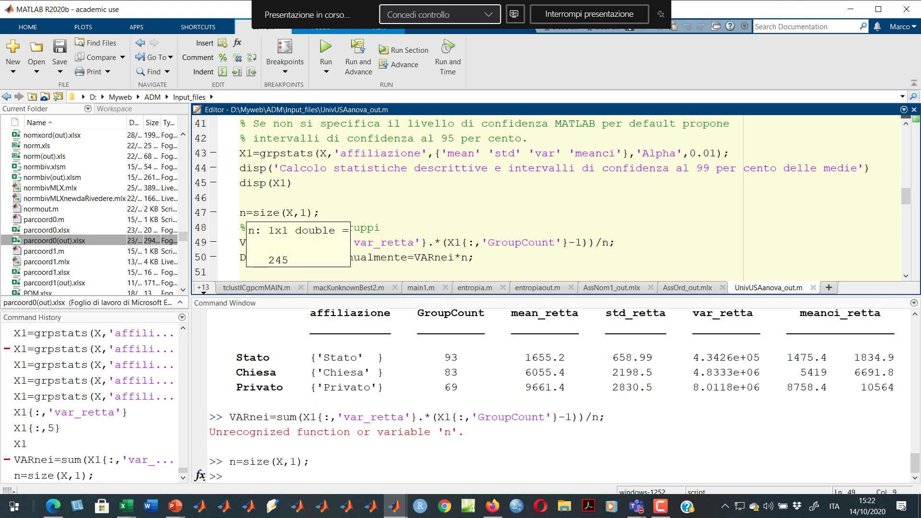
# Evaluate the within-group variance line VARnei=sum(X1{:,'var_retta'}.*(X1{:,'GroupCount'}-1))/n.
pyautogui.tripleClick(266, 242)
pyautogui.rightClick(266, 244)
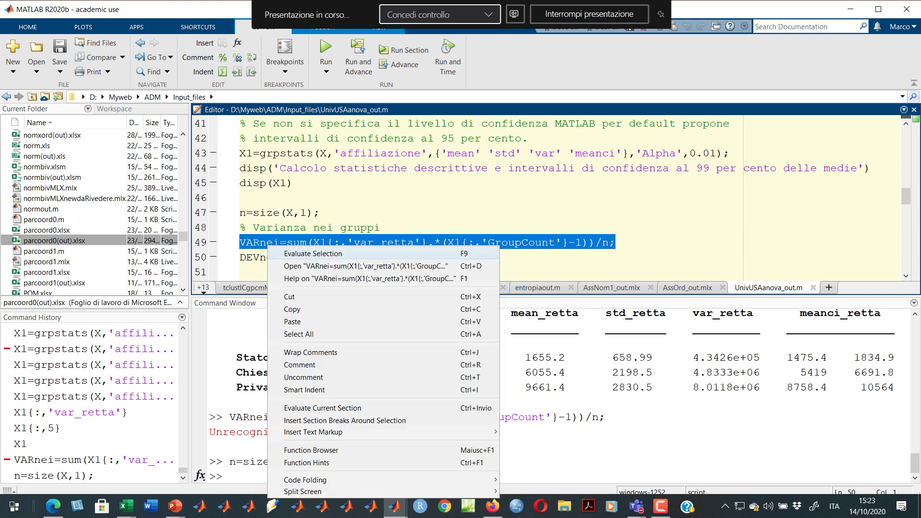
pyautogui.click(297, 253)
pyautogui.click(367, 244)
pyautogui.moveTo(259, 243)
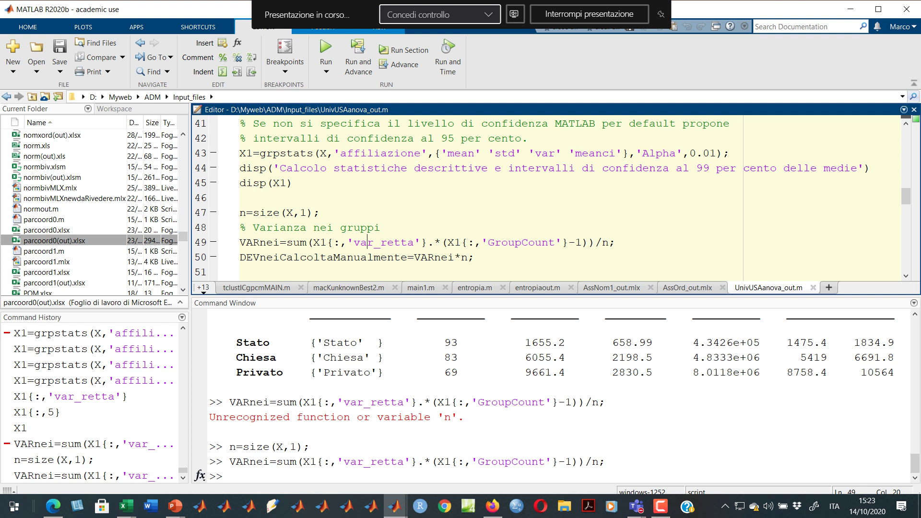
# Highlight the whole VARnei formula line in the script.
pyautogui.press('Home')
pyautogui.hotkey('shift', 'Down')
pyautogui.click(421, 243)
pyautogui.press('Home')
pyautogui.hotkey('shift', 'Down')
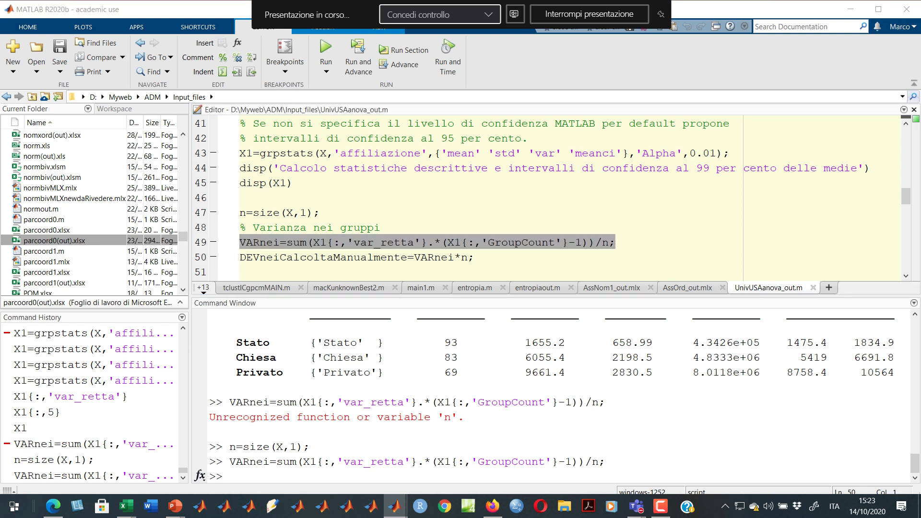
# Switch to UnivUSAanova(out).xlsx in Excel and bring the retta pivot tables of the output sheet into view.
pyautogui.hotkey('alt', 'Tab')
pyautogui.hotkey('alt', 'Tab')
pyautogui.hotkey('alt', 'Tab')
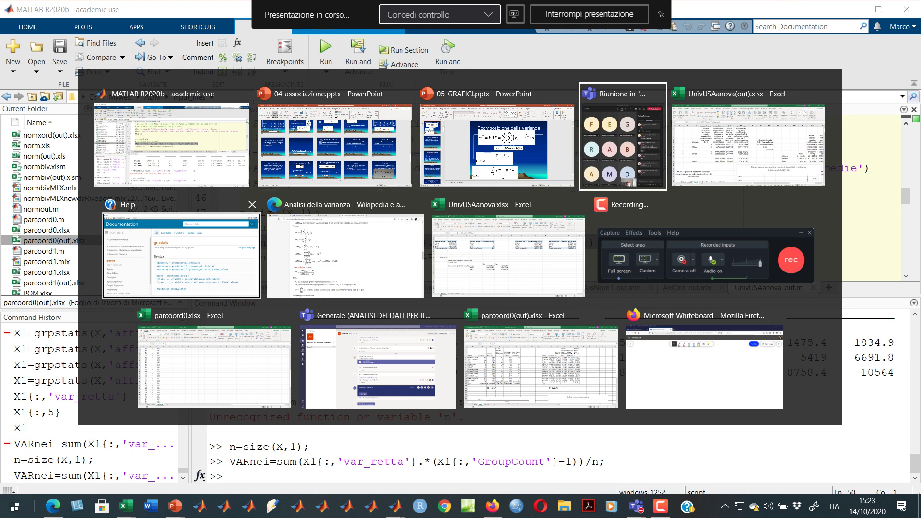
pyautogui.hotkey('alt', 'Tab')
pyautogui.click(206, 242)
pyautogui.scroll(4, 205, 242)
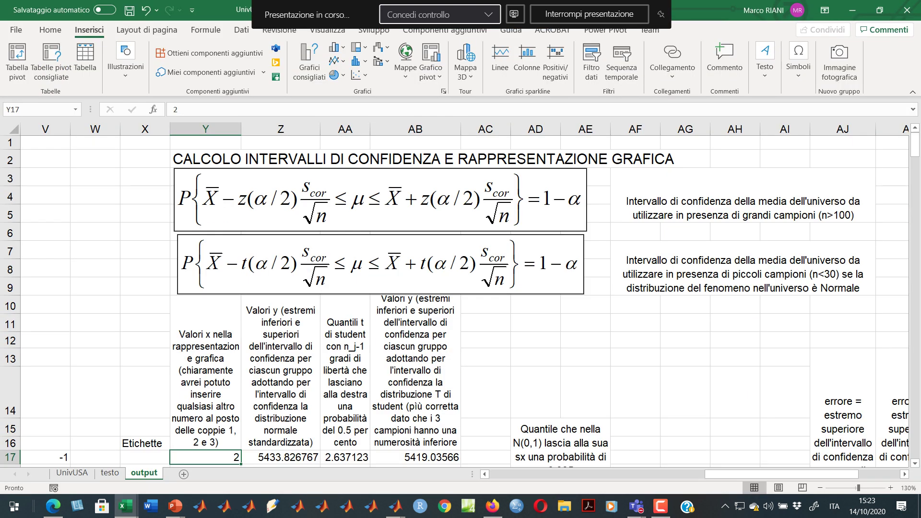
pyautogui.click(95, 269)
pyautogui.press('Left')
pyautogui.press('Left')
pyautogui.press('Left')
pyautogui.press('Left')
pyautogui.press('Left')
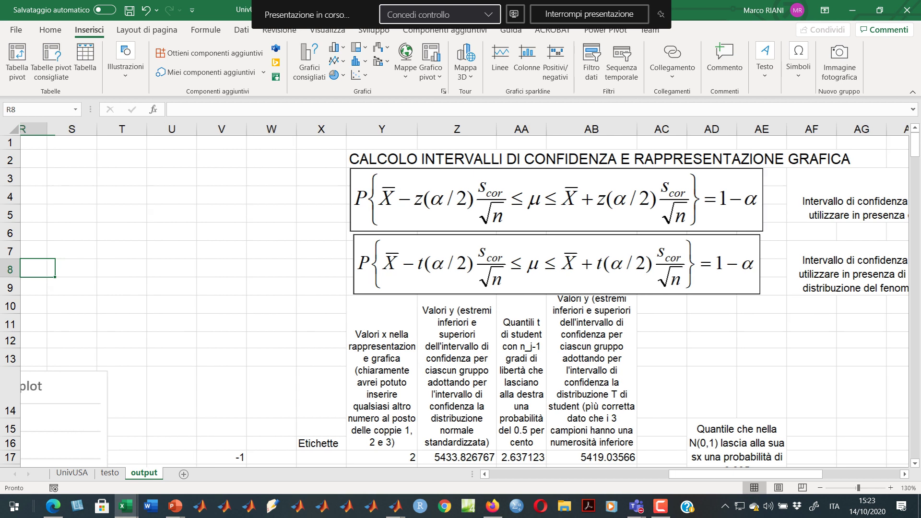
pyautogui.press('Left')
pyautogui.press('Left')
pyautogui.press('Left')
pyautogui.press('Left')
pyautogui.press('Left')
pyautogui.press('Left')
pyautogui.press('Left')
pyautogui.press('Left')
pyautogui.press('Up')
pyautogui.press('Left')
pyautogui.press('Left')
pyautogui.press('Left')
pyautogui.press('Left')
pyautogui.press('Left')
pyautogui.press('Left')
pyautogui.press('Left')
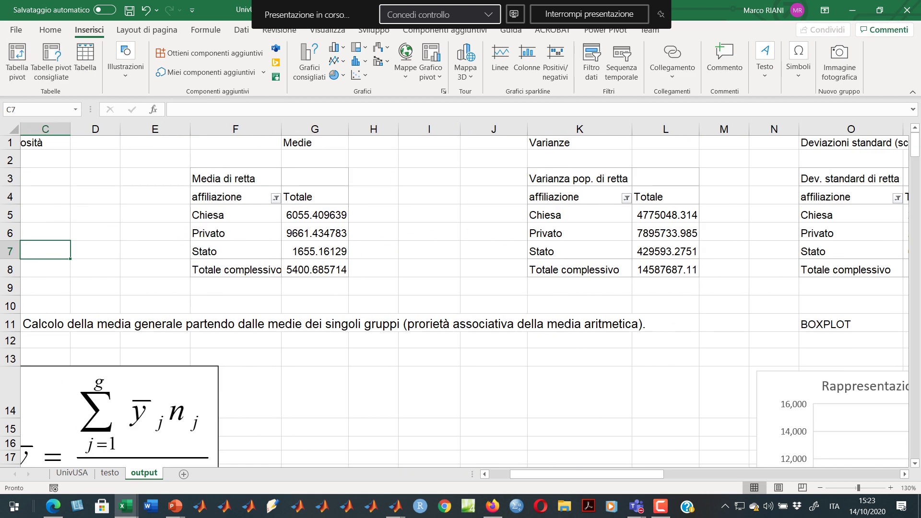
# Select the population variances of retta for the three groups in L5:L7, then their counts in B5:B7.
pyautogui.moveTo(665, 215); pyautogui.dragTo(665, 253)
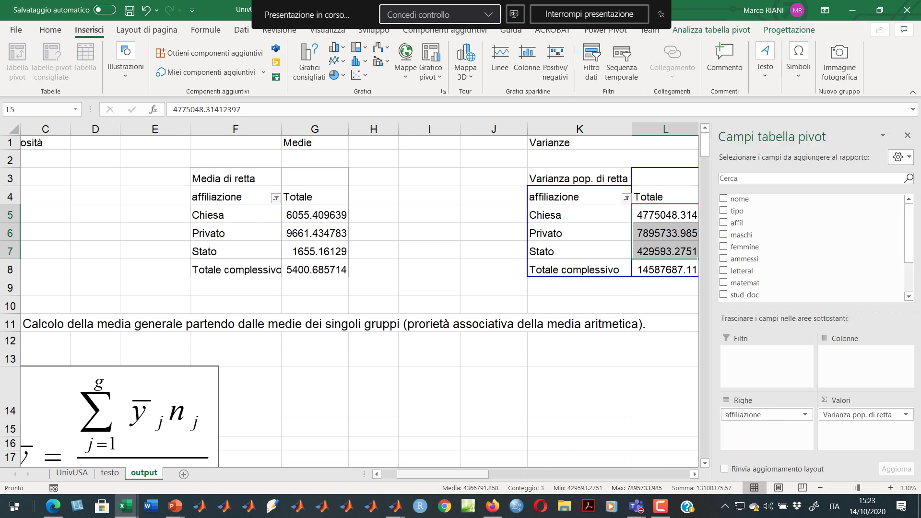
pyautogui.hscroll(-2, 359, 240)
pyautogui.moveTo(129, 214); pyautogui.dragTo(131, 252)
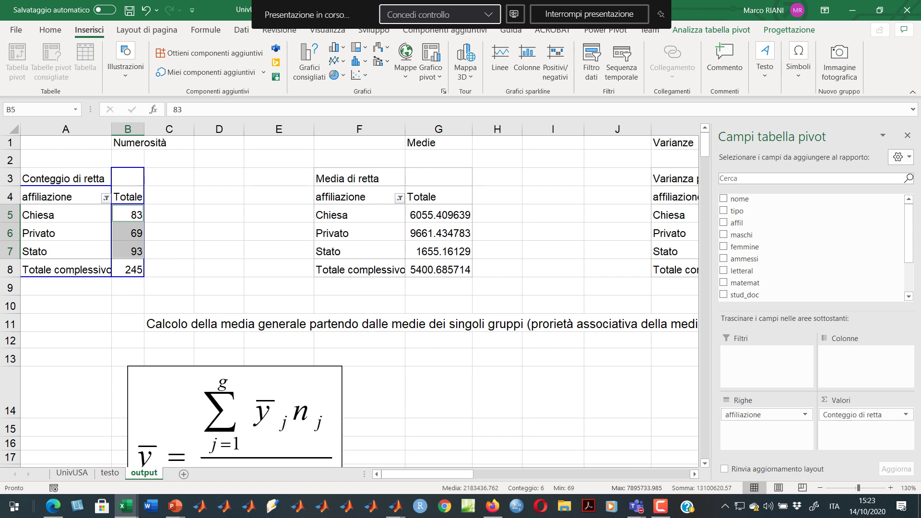
# Return to MATLAB and examine X1 in the VARnei line and the MediaGeneraleCHK formula on line 56.
pyautogui.hotkey('alt', 'Tab')
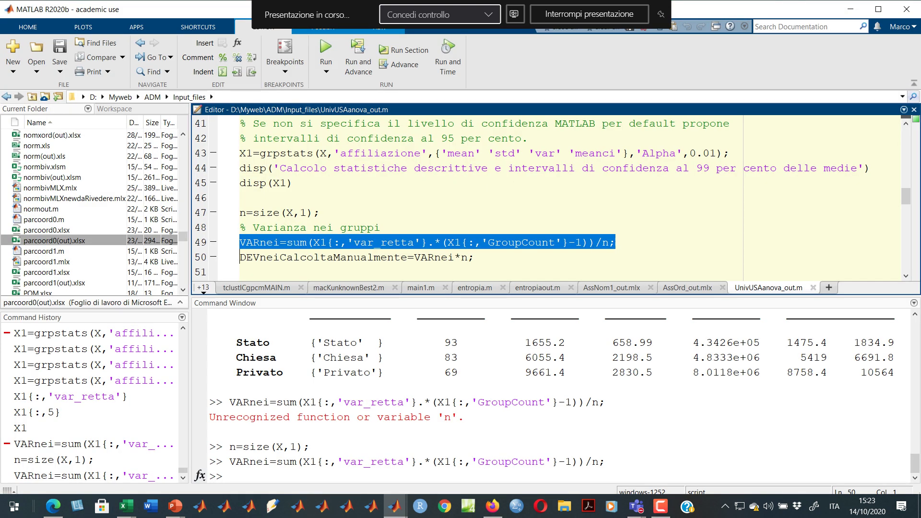
pyautogui.click(320, 243)
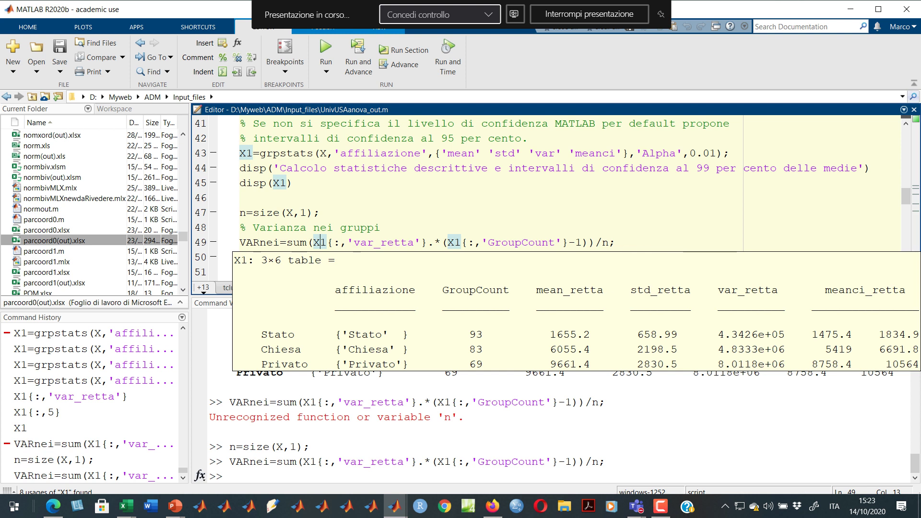
pyautogui.scroll(-3, 480, 192)
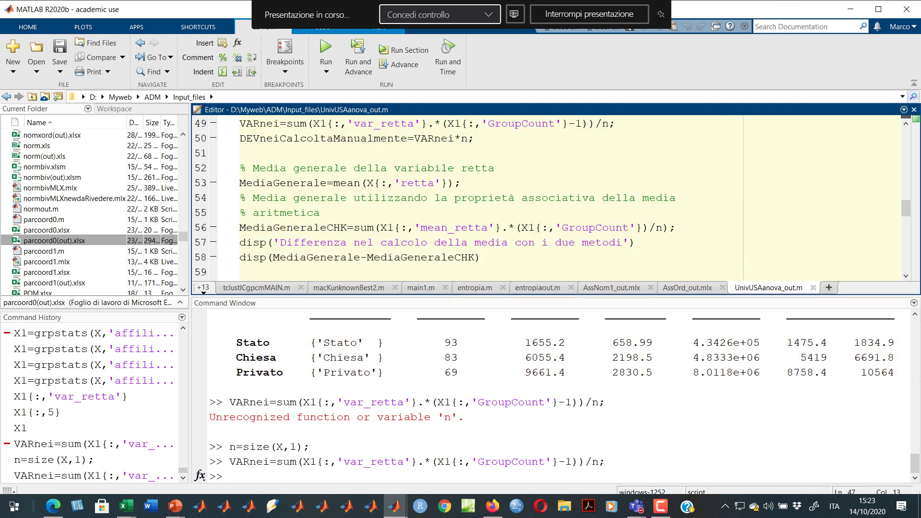
pyautogui.click(306, 227)
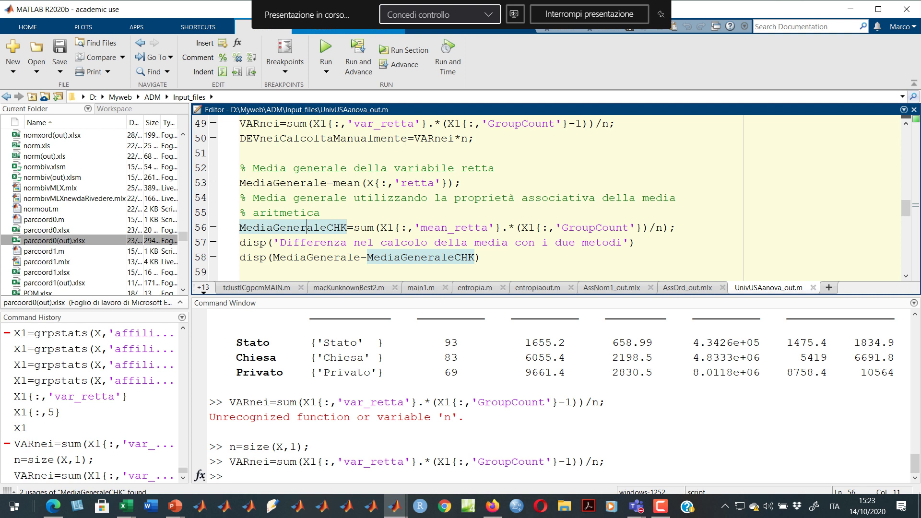
pyautogui.click(367, 227)
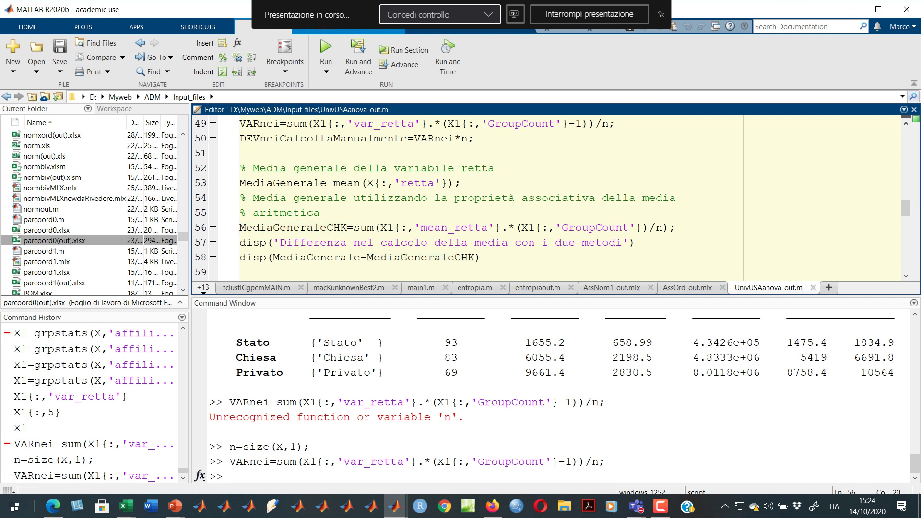
pyautogui.moveTo(388, 228)
# Evaluate line 53, MediaGenerale=mean(X{:,'retta'}), to compute the overall mean of retta.
pyautogui.tripleClick(278, 181)
pyautogui.rightClick(278, 179)
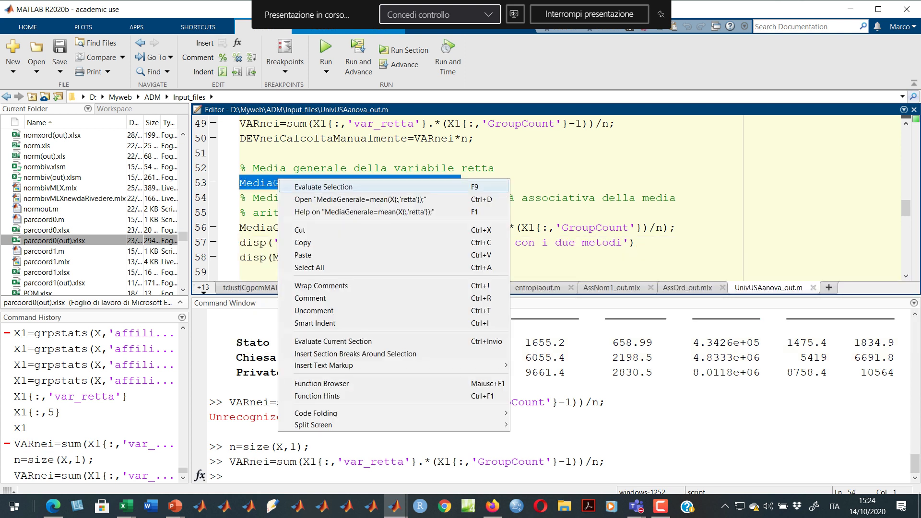
pyautogui.click(307, 186)
pyautogui.click(327, 197)
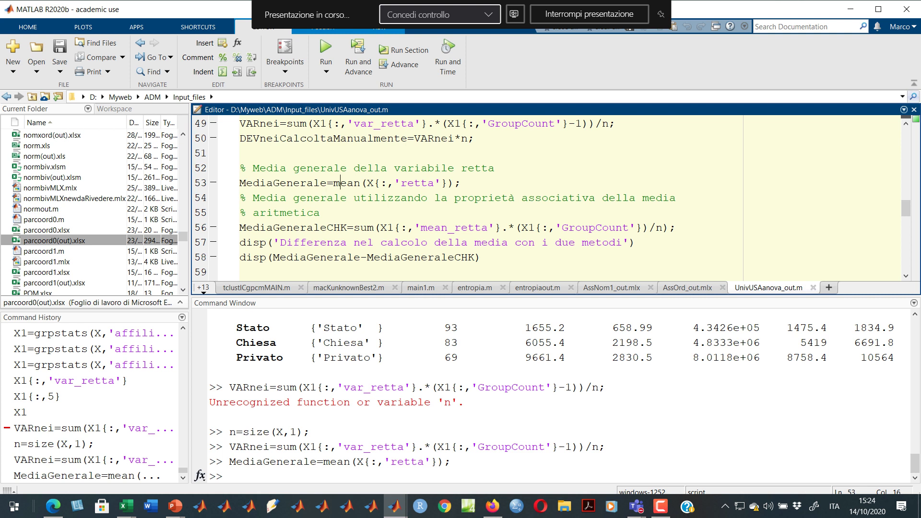
# Evaluate line 56, MediaGeneraleCHK=sum(X1{:,'mean_retta'}.*(X1{:,'GroupCount'})/n), to get the overall mean from the group means.
pyautogui.tripleClick(331, 227)
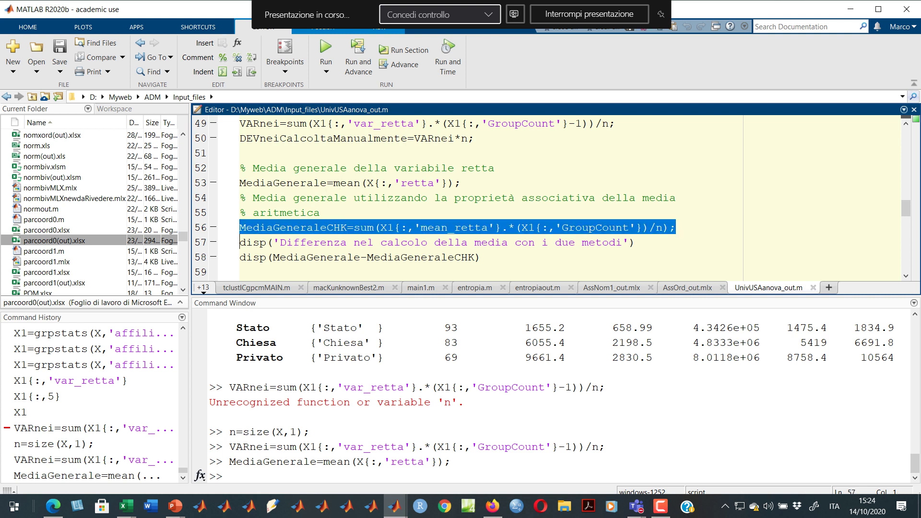
pyautogui.rightClick(285, 227)
pyautogui.click(315, 235)
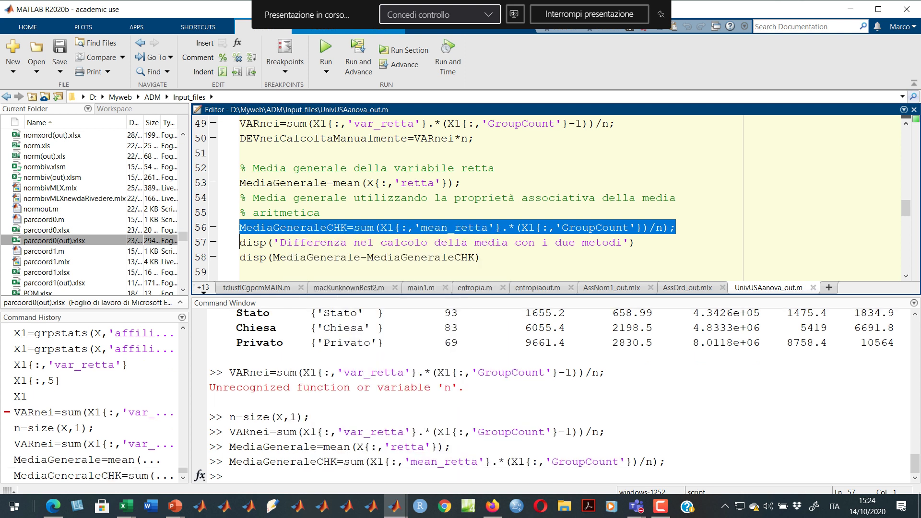
# Evaluate lines 56 to 58 to display the difference between MediaGenerale and MediaGeneraleCHK, and inspect MediaGenerale's value.
pyautogui.click(241, 272)
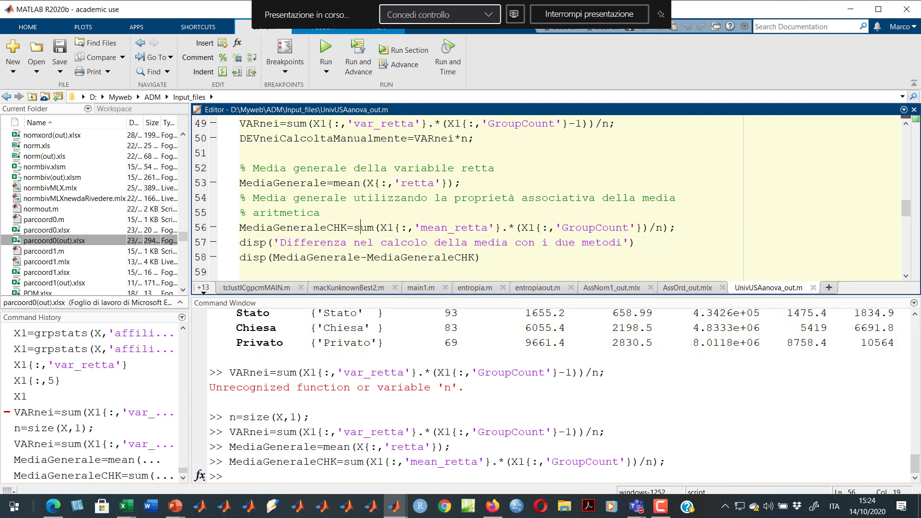
pyautogui.moveTo(239, 227); pyautogui.dragTo(239, 272)
pyautogui.rightClick(284, 245)
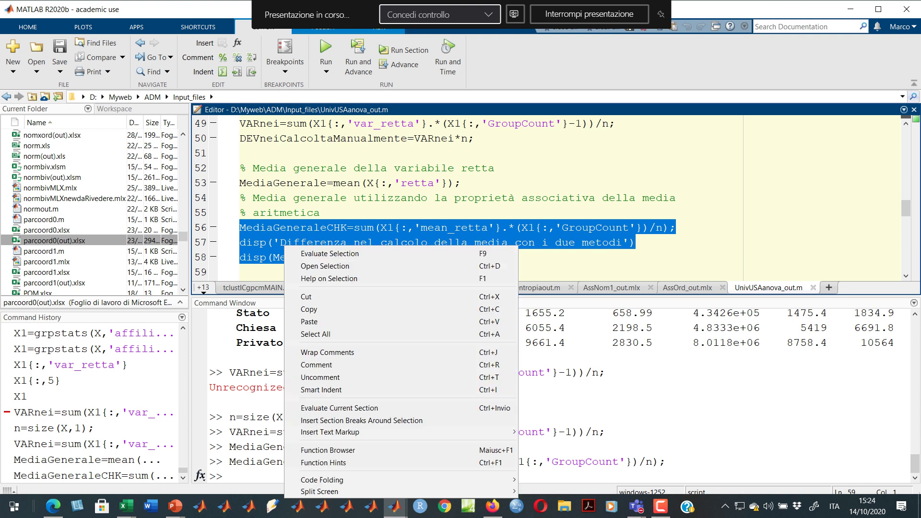
pyautogui.click(316, 253)
pyautogui.click(361, 227)
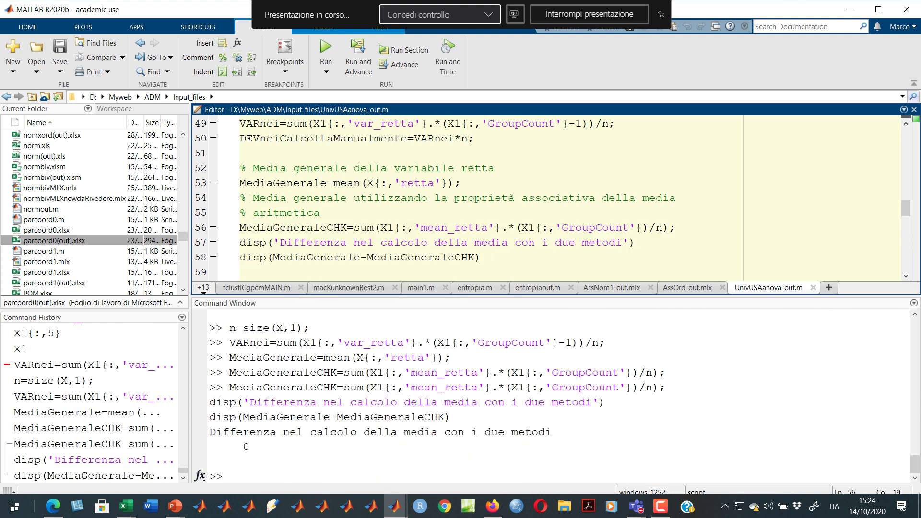
pyautogui.moveTo(313, 257)
pyautogui.moveTo(410, 258)
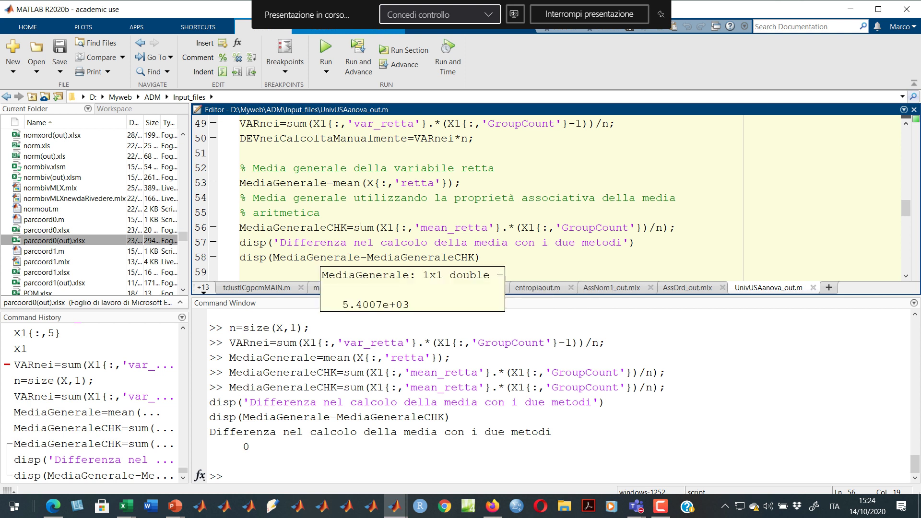
# Evaluate tabulate(X.affiliazione) on line 66 to produce the frequency distribution of the classification variable.
pyautogui.scroll(-3, 547, 196)
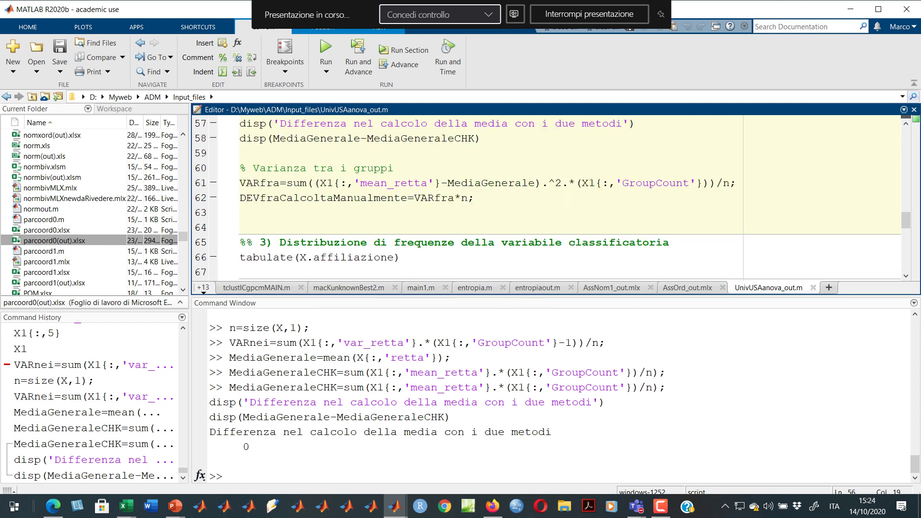
pyautogui.scroll(-3, 547, 196)
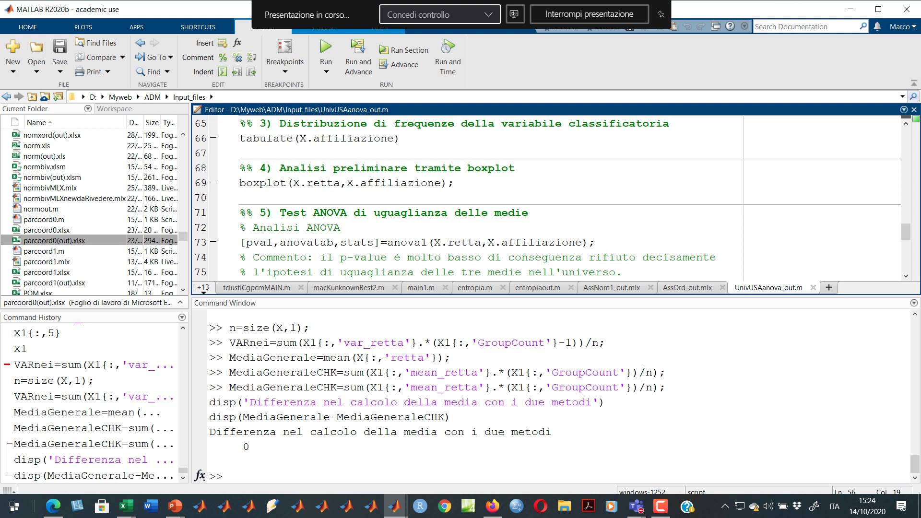
pyautogui.moveTo(239, 139); pyautogui.dragTo(241, 153)
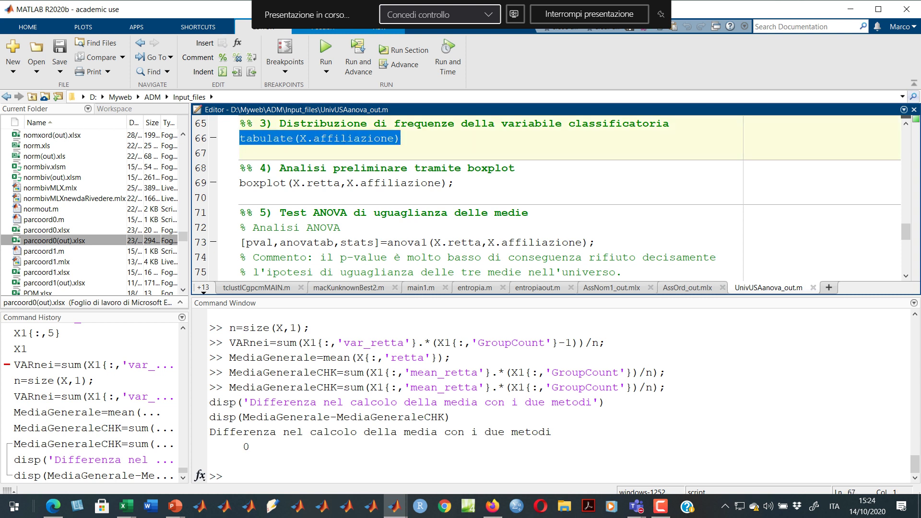
pyautogui.click(360, 138)
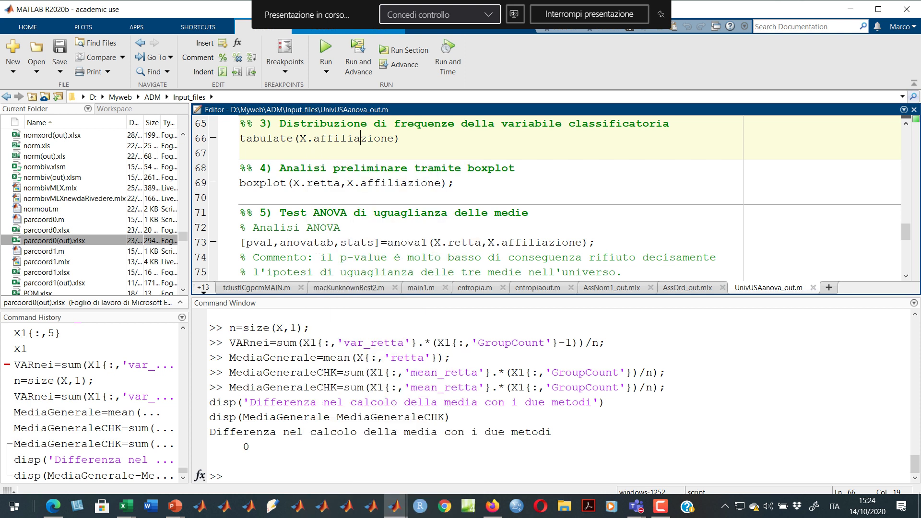
pyautogui.tripleClick(321, 139)
pyautogui.rightClick(287, 139)
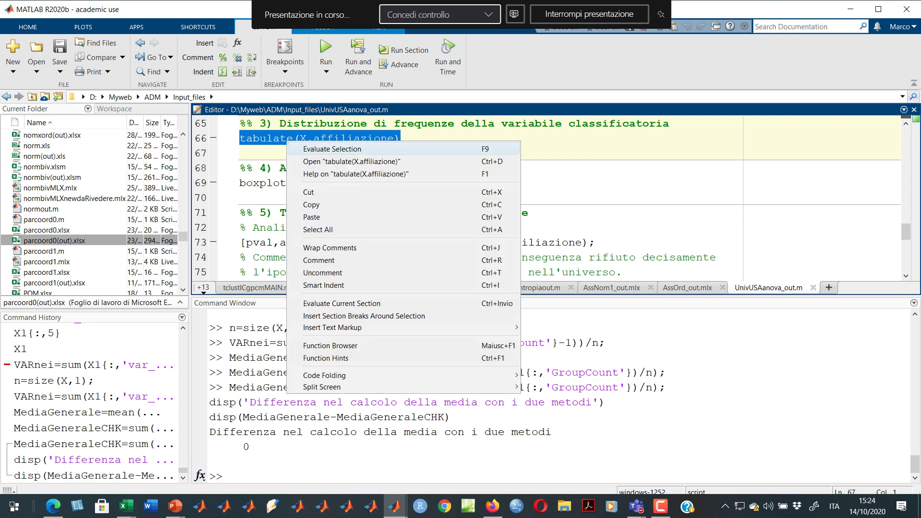
pyautogui.click(326, 146)
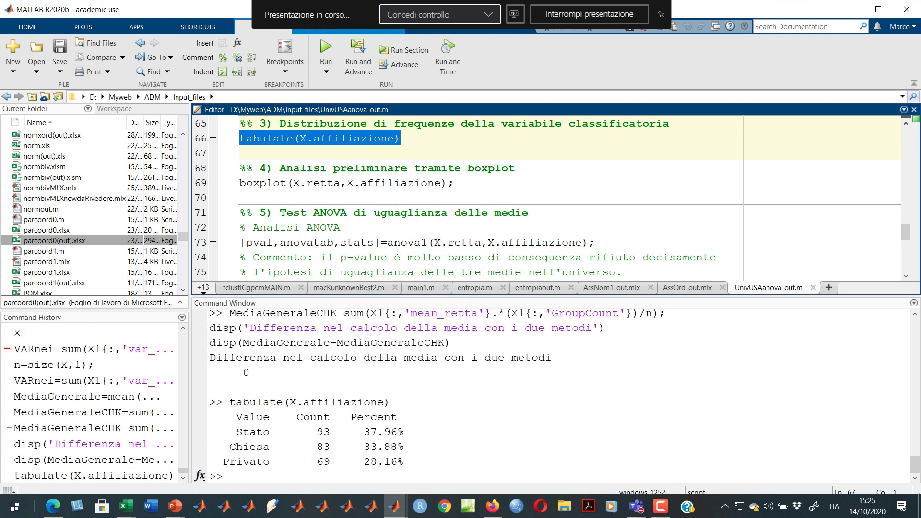
# Run boxplot(X.retta) in the Command Window to draw a single box plot of retta.
pyautogui.click(461, 168)
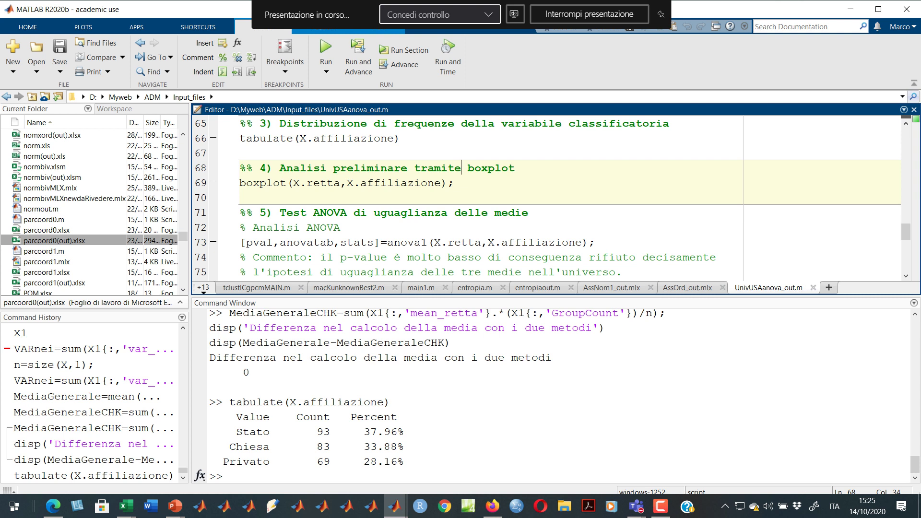
pyautogui.moveTo(341, 182); pyautogui.dragTo(246, 183)
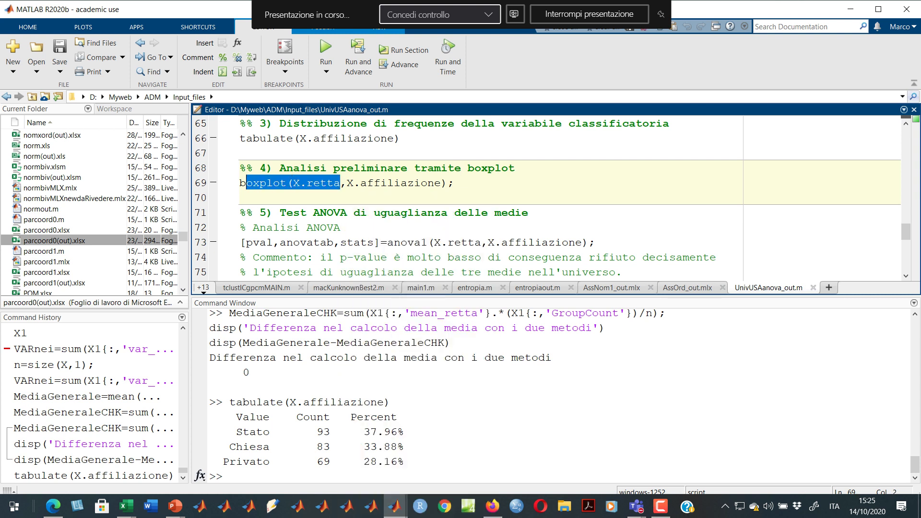
pyautogui.click(230, 477)
pyautogui.write('boxplot(X')
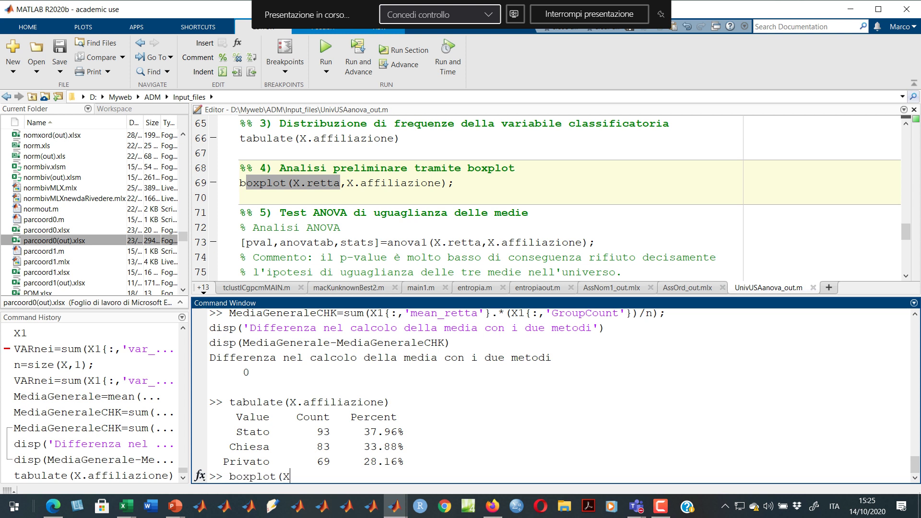
pyautogui.write('.')
pyautogui.press('Down')
pyautogui.press('Down')
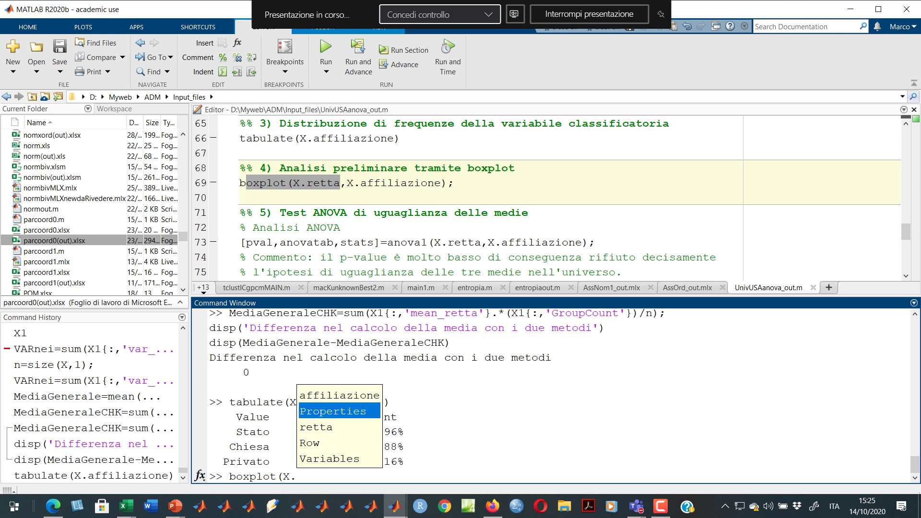
pyautogui.write('.')
pyautogui.press('Tab')
pyautogui.write(')')
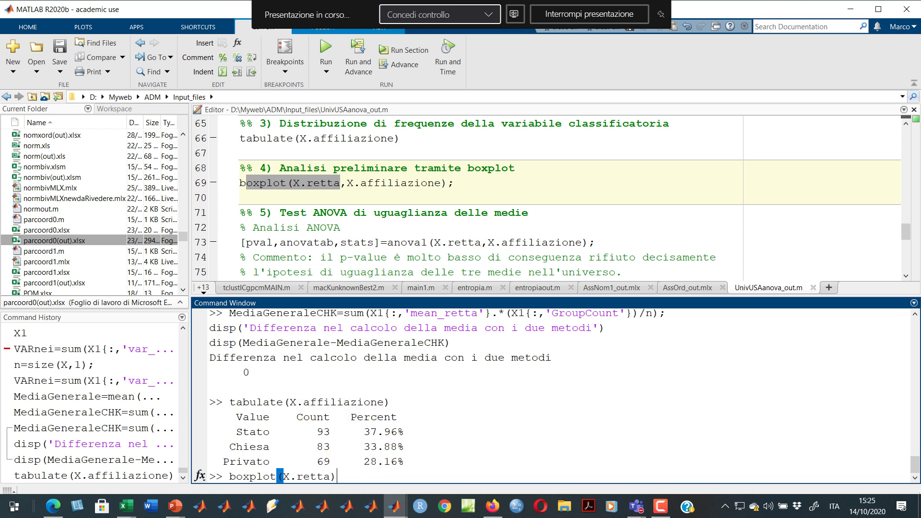
pyautogui.press('Return')
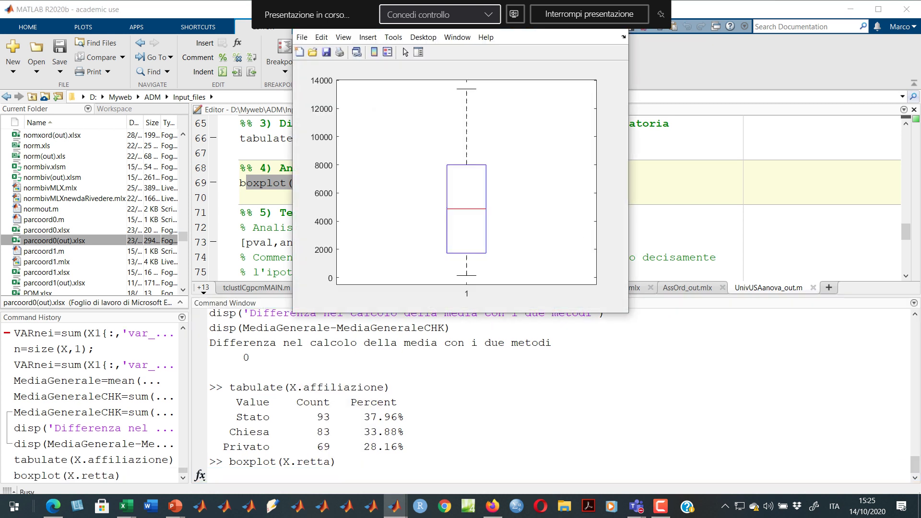
# Recall the boxplot(X.retta) command and add a comma after X.retta for a second argument, without running it.
pyautogui.press('Up')
pyautogui.press('Left')
pyautogui.write(',')
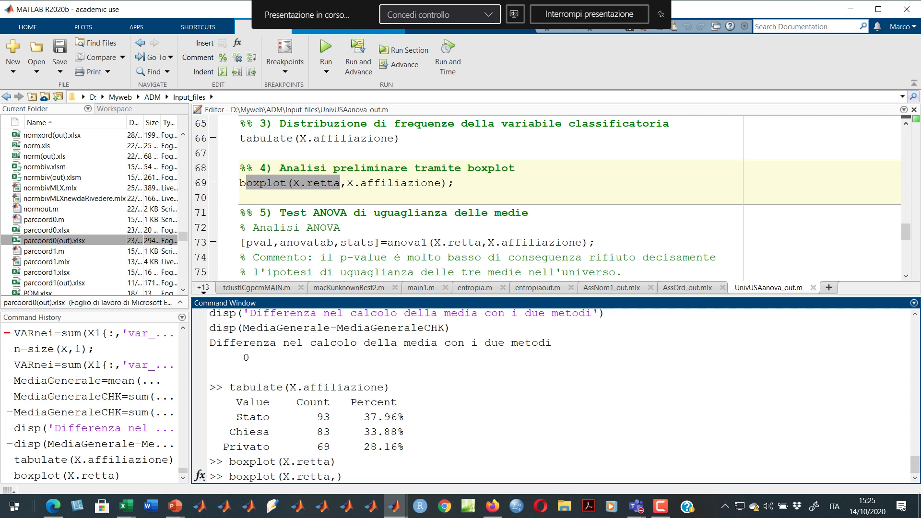
# Open the boxplot documentation and read the boxplot(x,g) syntax and the description of grouping variables g.
pyautogui.doubleClick(263, 476)
pyautogui.press('F1')
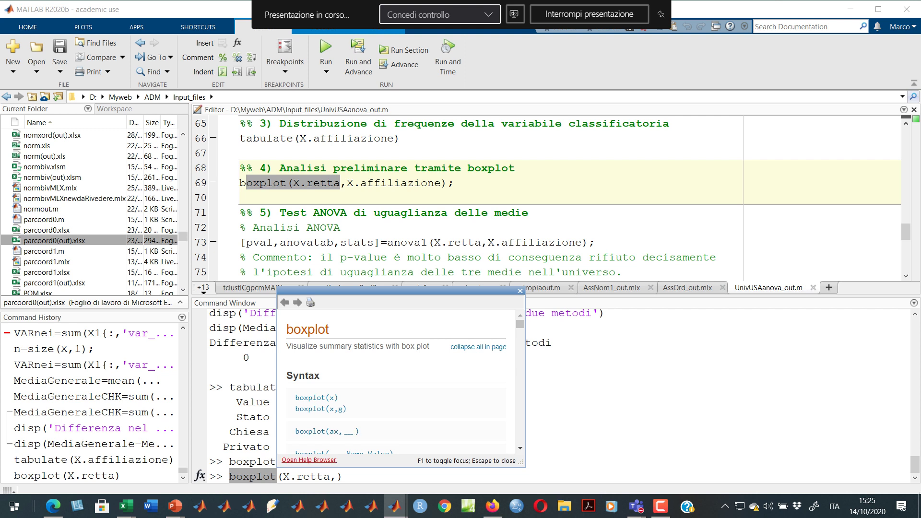
pyautogui.click(309, 460)
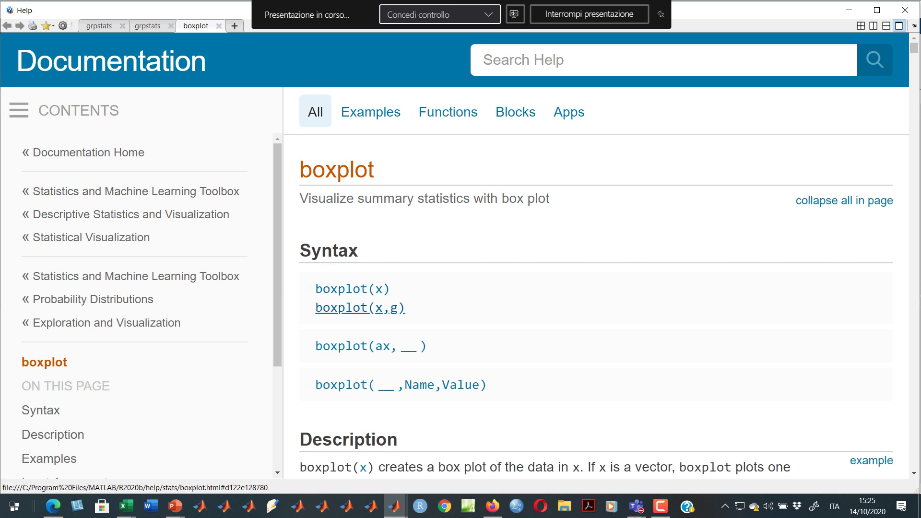
pyautogui.click(359, 308)
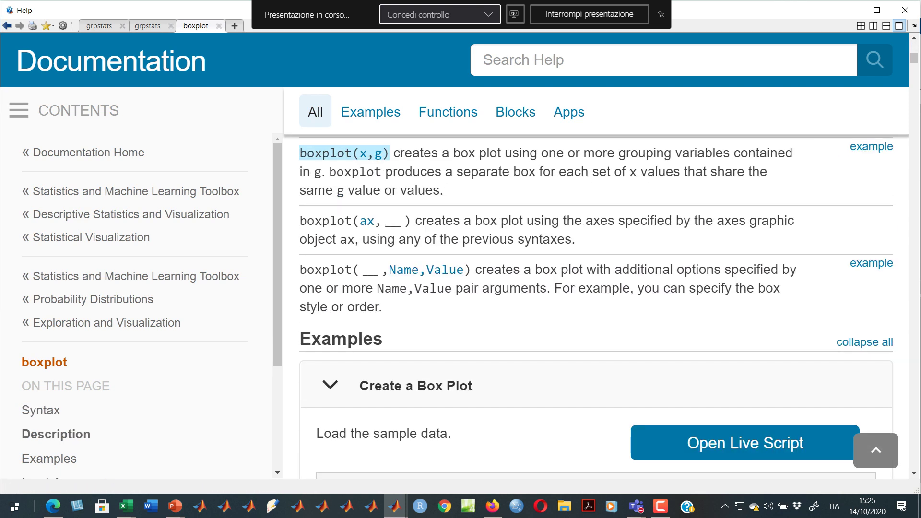
pyautogui.scroll(-8, 596, 307)
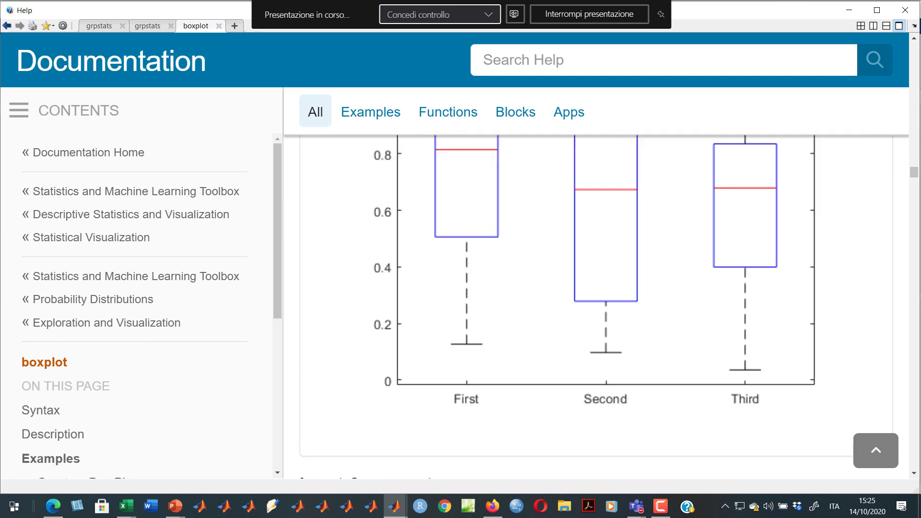
pyautogui.scroll(-10, 596, 307)
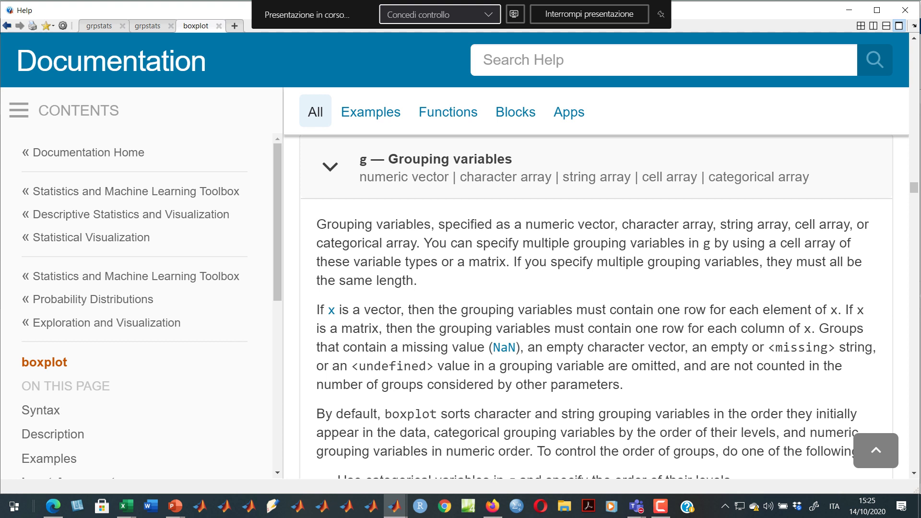
pyautogui.hotkey('alt', 'Tab')
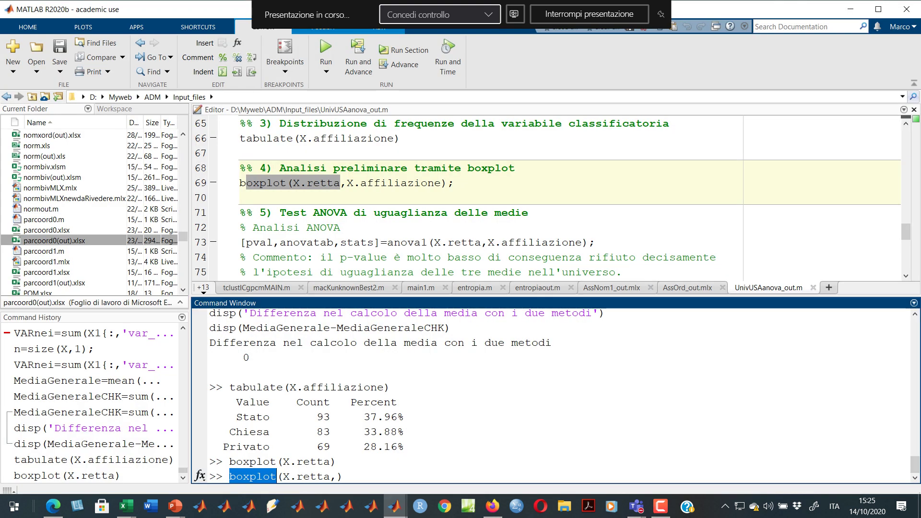
# Complete the command as boxplot(X.retta,X.affiliazione), run it, and bring the grouped box plot figure to the front.
pyautogui.click(330, 476)
pyautogui.write('X.')
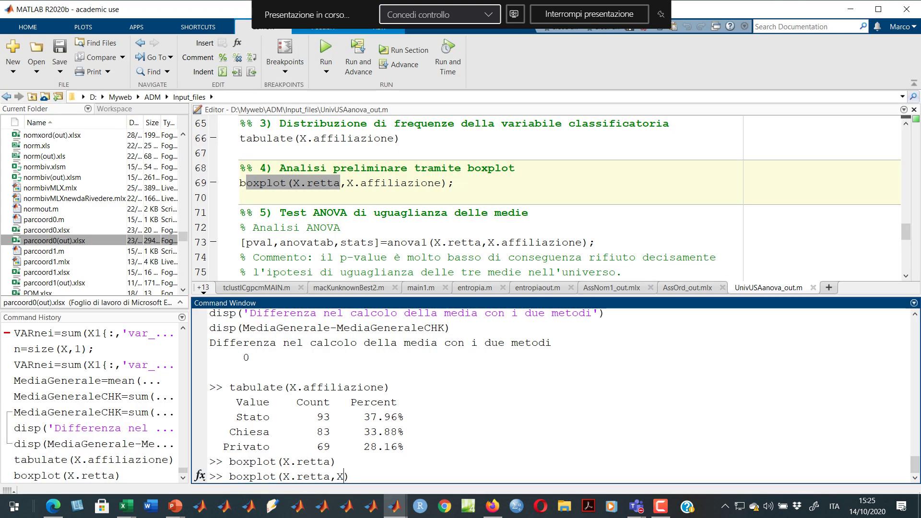
pyautogui.press('Down')
pyautogui.press('Down')
pyautogui.press('Down')
pyautogui.press('Down')
pyautogui.press('Up')
pyautogui.press('Up')
pyautogui.press('Up')
pyautogui.press('Up')
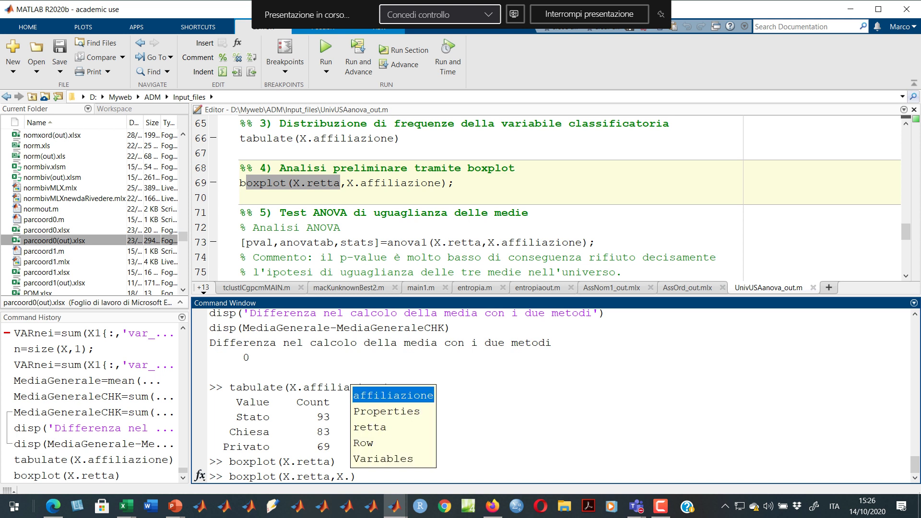
pyautogui.press('Return')
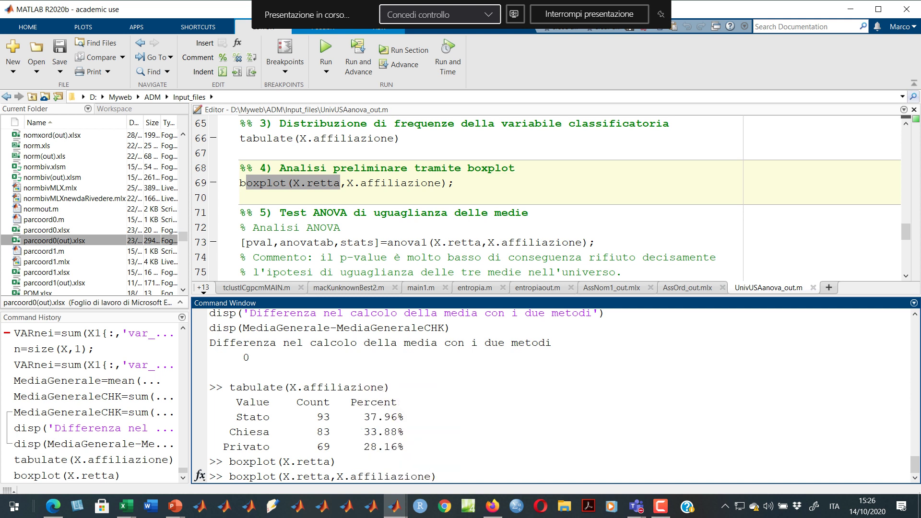
pyautogui.moveTo(490, 243)
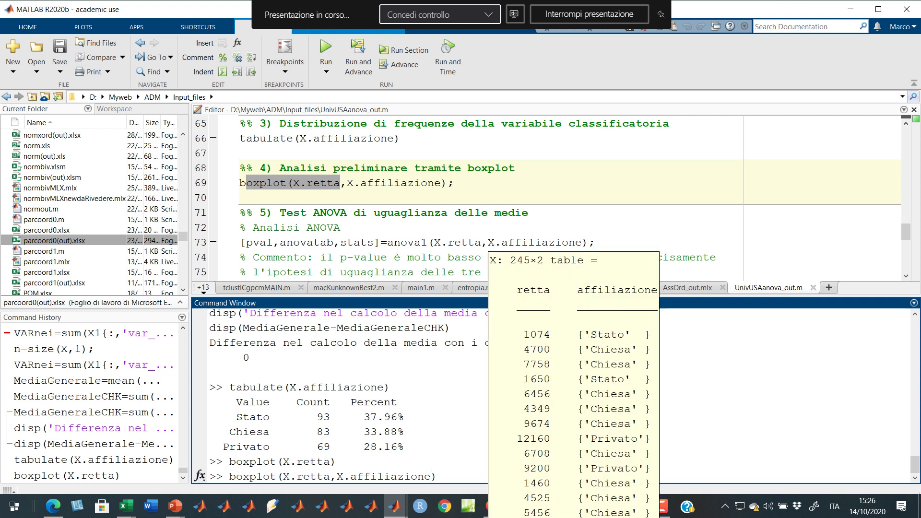
pyautogui.press('Return')
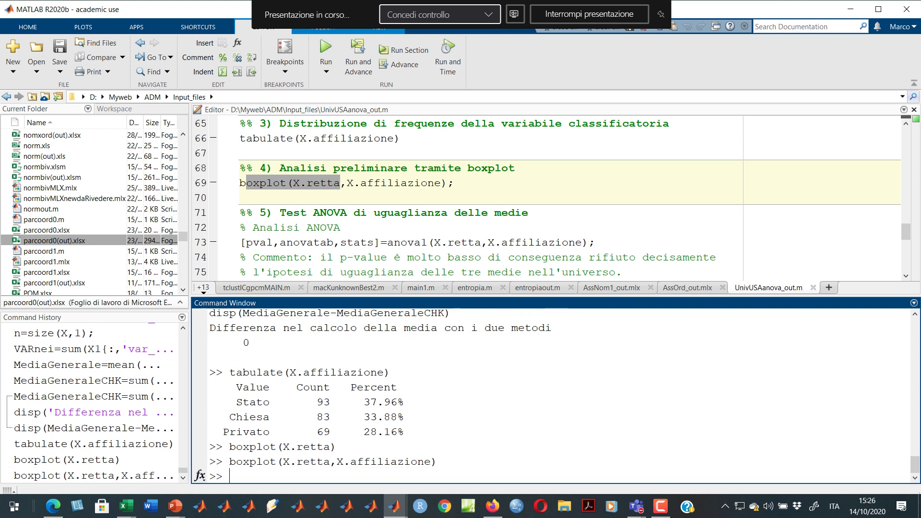
pyautogui.hotkey('alt', 'Tab')
pyautogui.hotkey('alt', 'Tab')
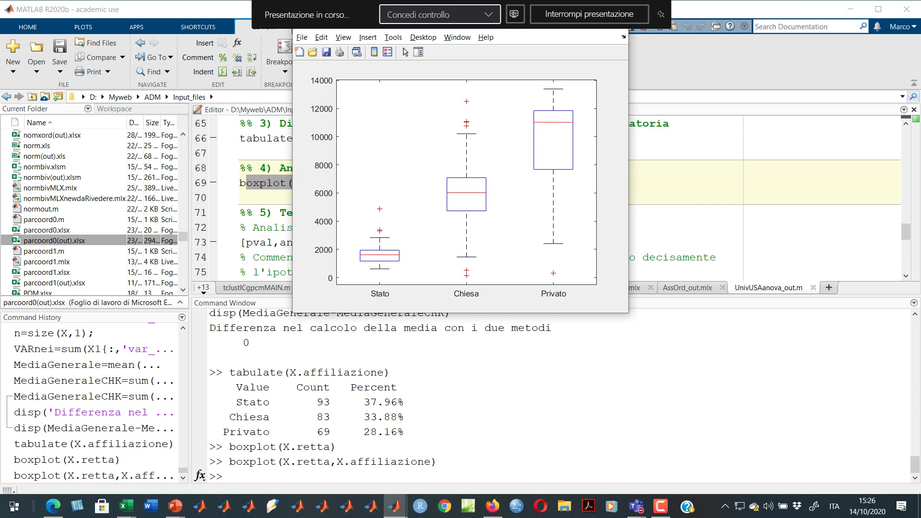
# Open the documentation of the anova1 function used on line 73, examine its syntax, and return to the script.
pyautogui.click(281, 242)
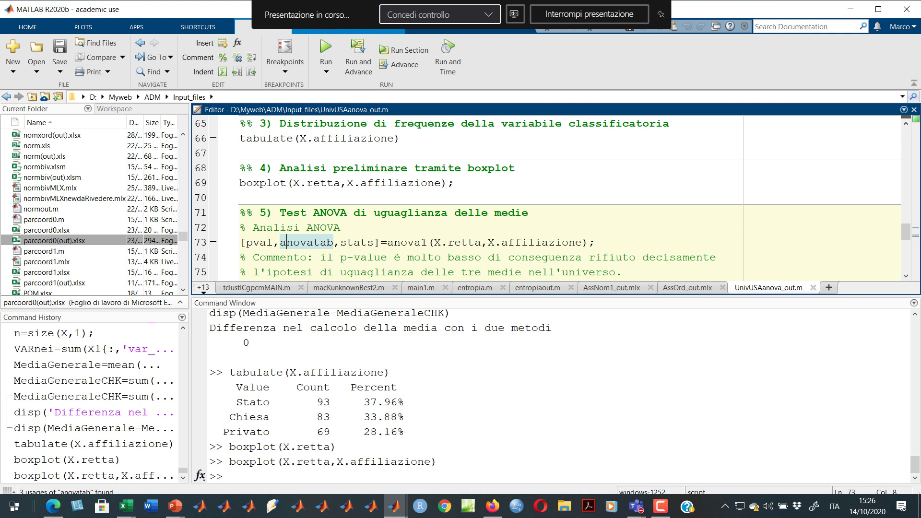
pyautogui.doubleClick(407, 242)
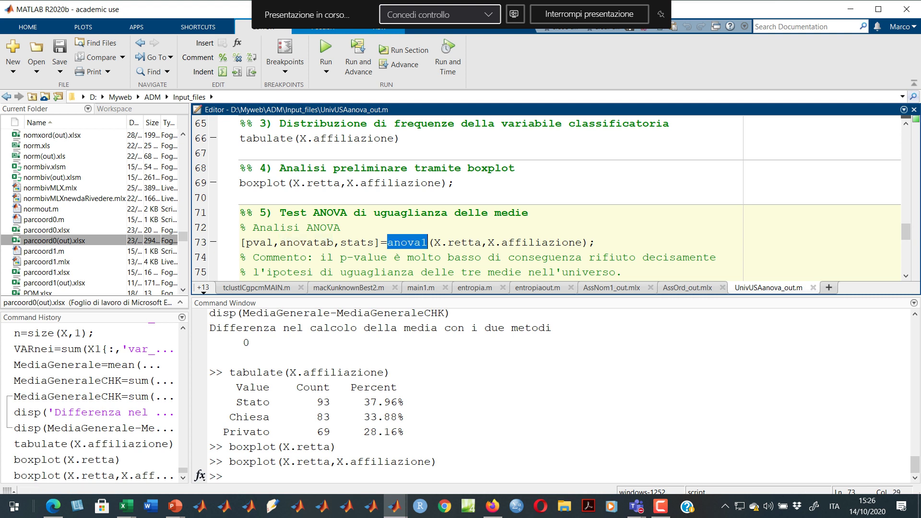
pyautogui.press('F1')
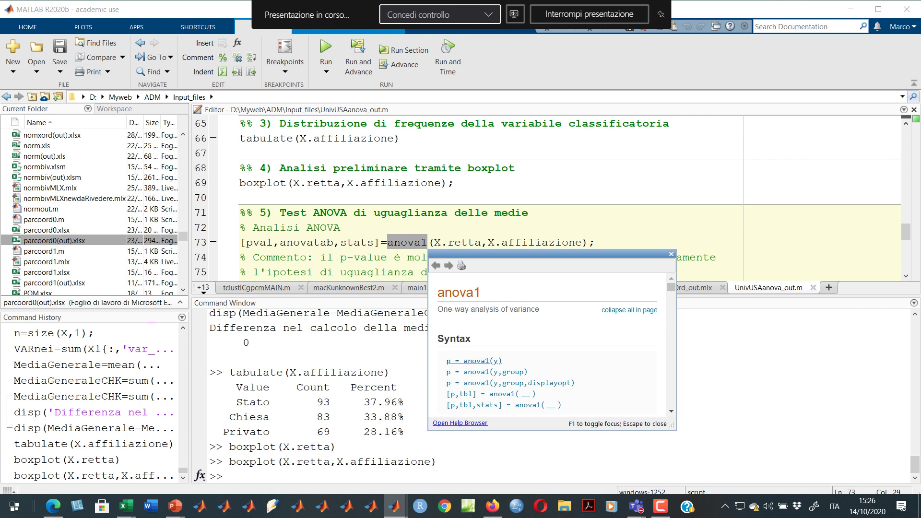
pyautogui.press('Return')
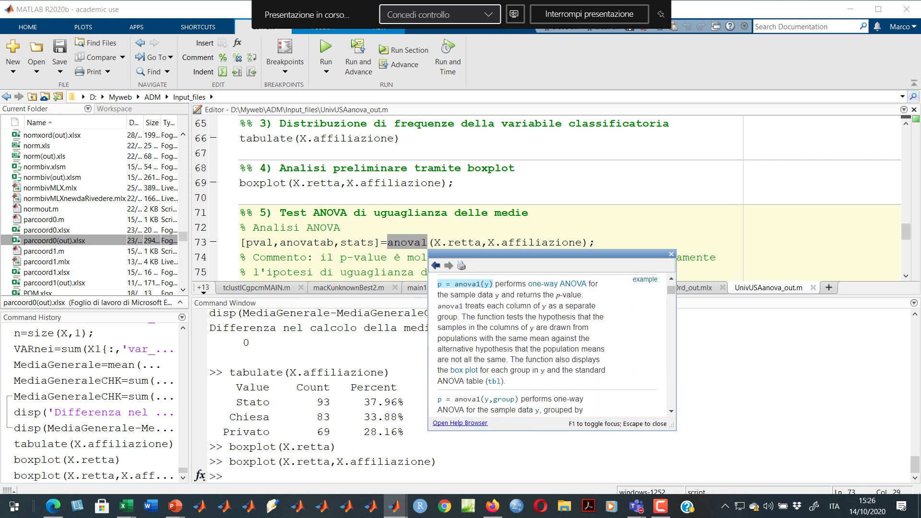
pyautogui.click(460, 423)
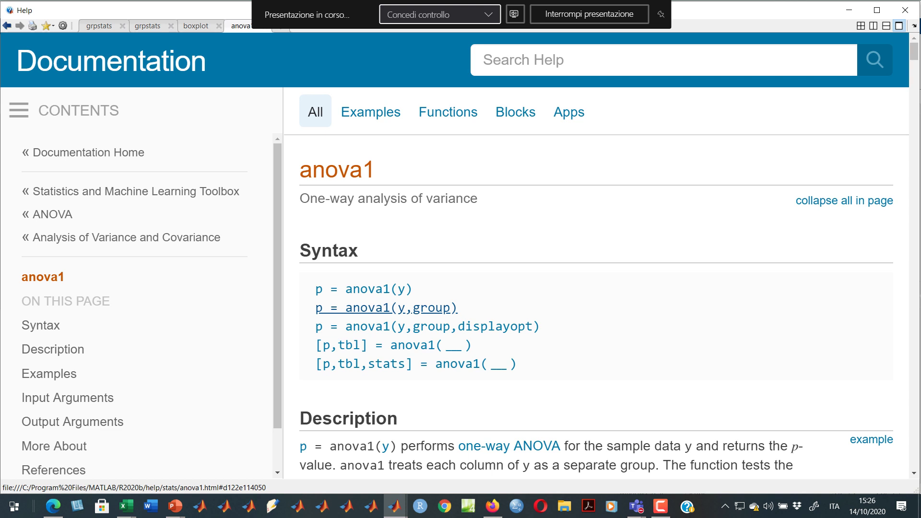
pyautogui.hotkey('alt', 'Tab')
pyautogui.click(421, 258)
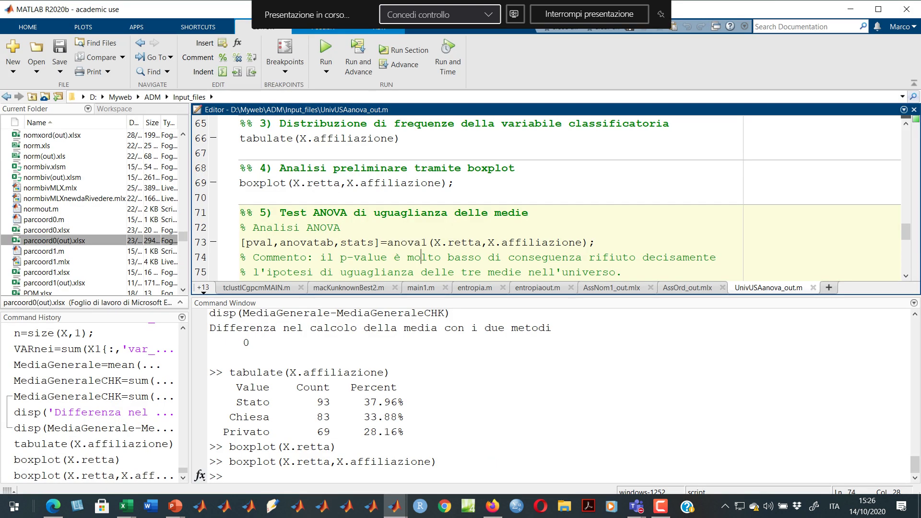
# Run close all and clear all in the Command Window to close the figures and empty the workspace.
pyautogui.moveTo(437, 243)
pyautogui.hotkey('ctrl', '0')
pyautogui.write('close all')
pyautogui.press('Return')
pyautogui.write('clear all')
pyautogui.press('Return')
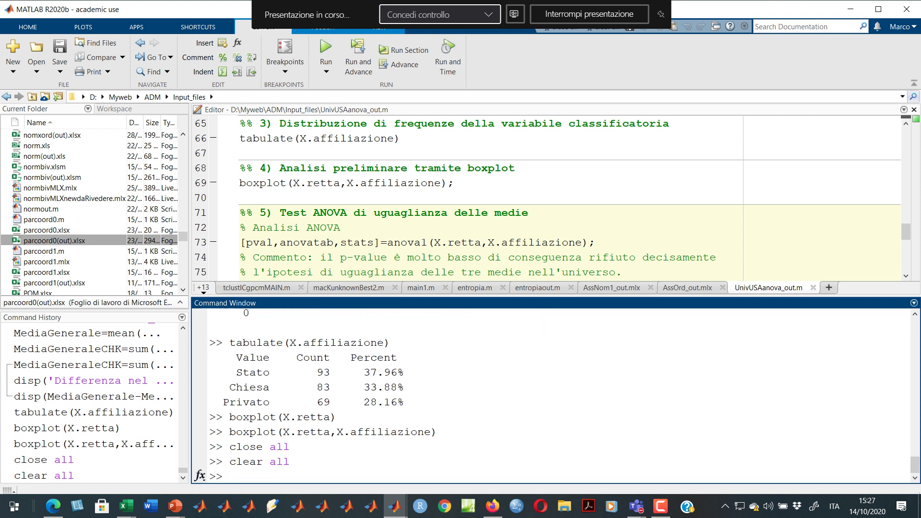
# Set a breakpoint on line 73 and evaluate lines 26 to 33 to reload the UnivUSA data and remove missing values.
pyautogui.click(213, 242)
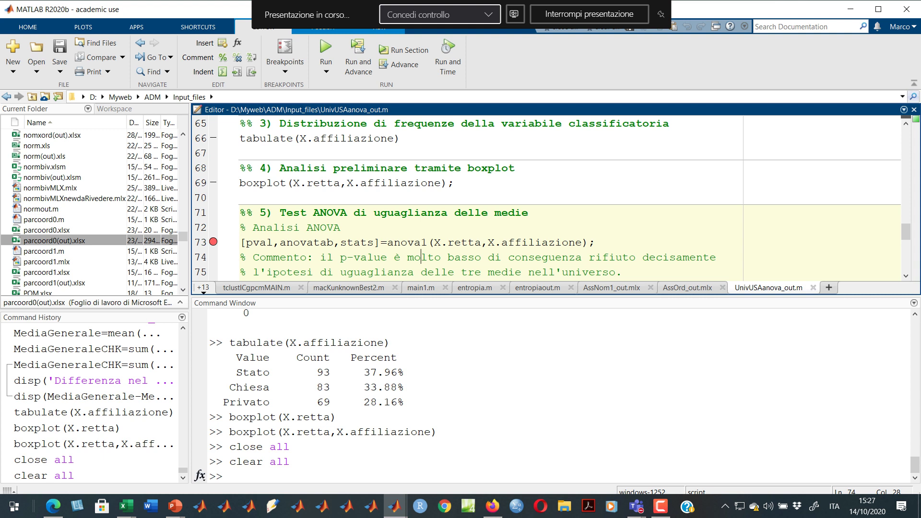
pyautogui.scroll(20, 546, 196)
pyautogui.scroll(-3, 547, 196)
pyautogui.scroll(-3, 547, 197)
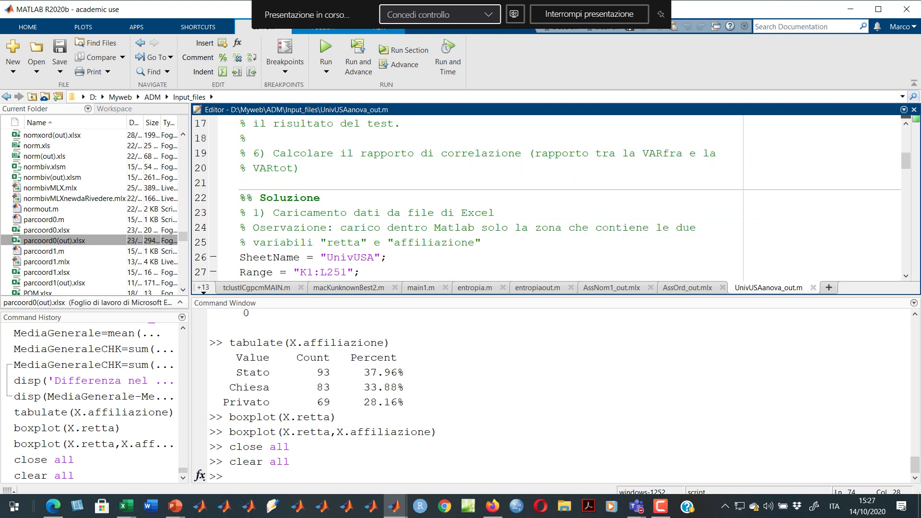
pyautogui.scroll(-3, 546, 196)
pyautogui.moveTo(240, 138); pyautogui.dragTo(240, 257)
pyautogui.rightClick(336, 143)
pyautogui.click(364, 152)
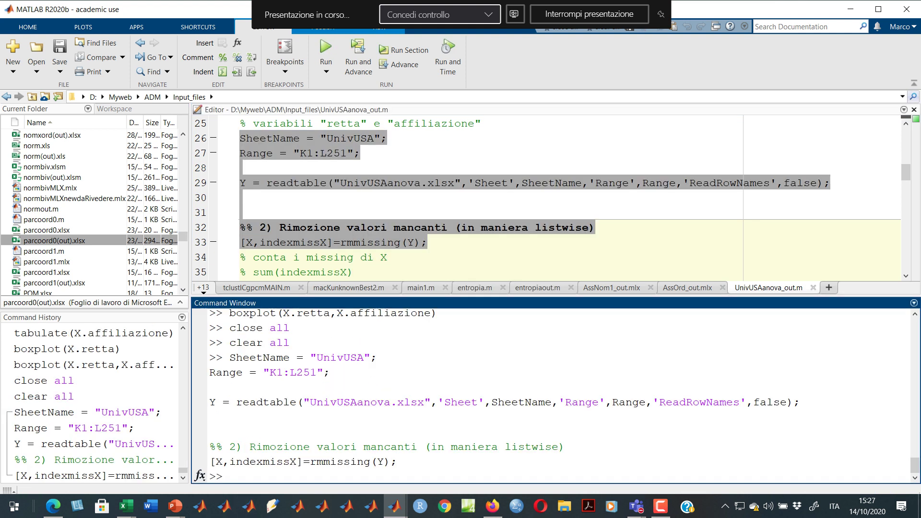
# Display table X in the Command Window and inspect its contents from the rmmissing line in the script.
pyautogui.write('X')
pyautogui.press('Return')
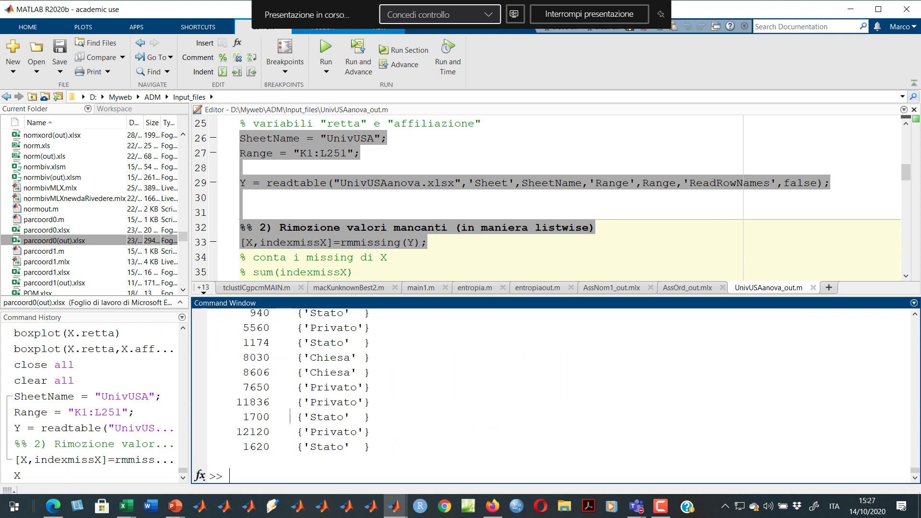
pyautogui.click(280, 272)
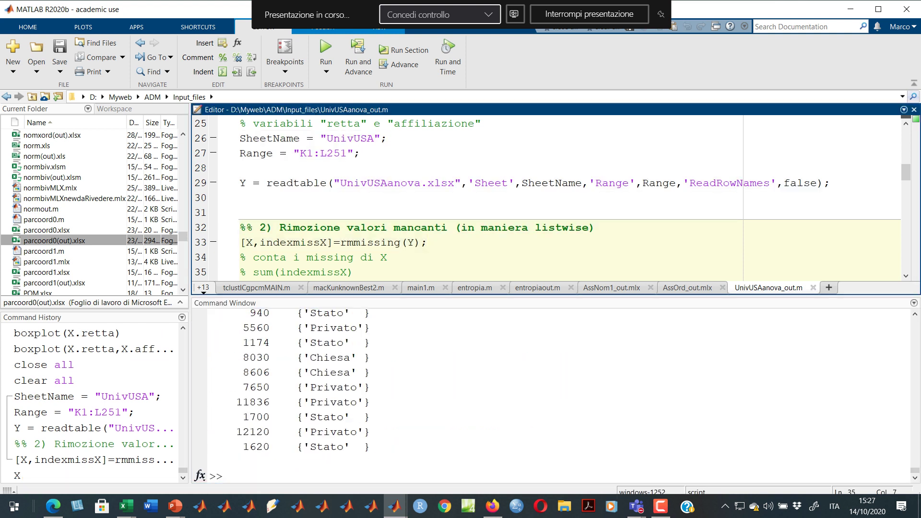
pyautogui.moveTo(249, 242)
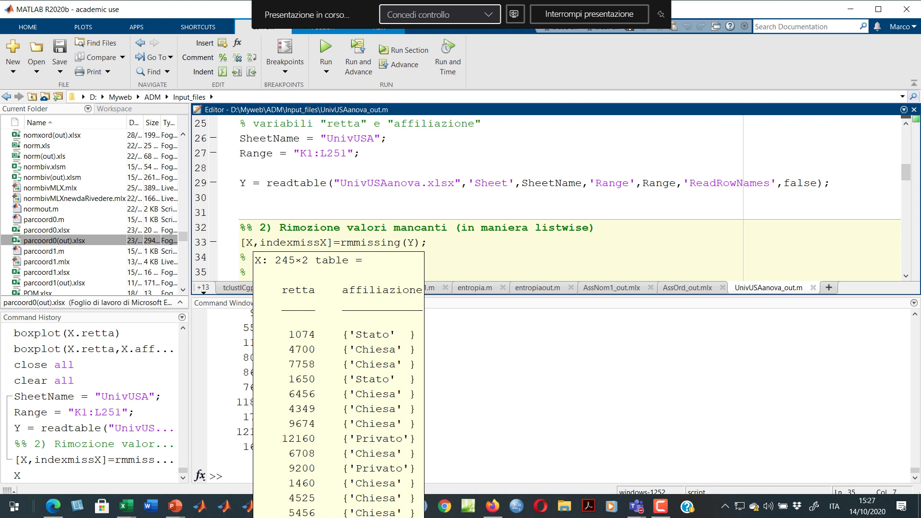
# Evaluate line 73, [pval,anovatab,stats]=anova1(X.retta,X.affiliazione), and inspect the Chiesa box in the resulting plot.
pyautogui.click(446, 242)
pyautogui.scroll(-20, 446, 243)
pyautogui.scroll(11, 480, 197)
pyautogui.scroll(-3, 480, 196)
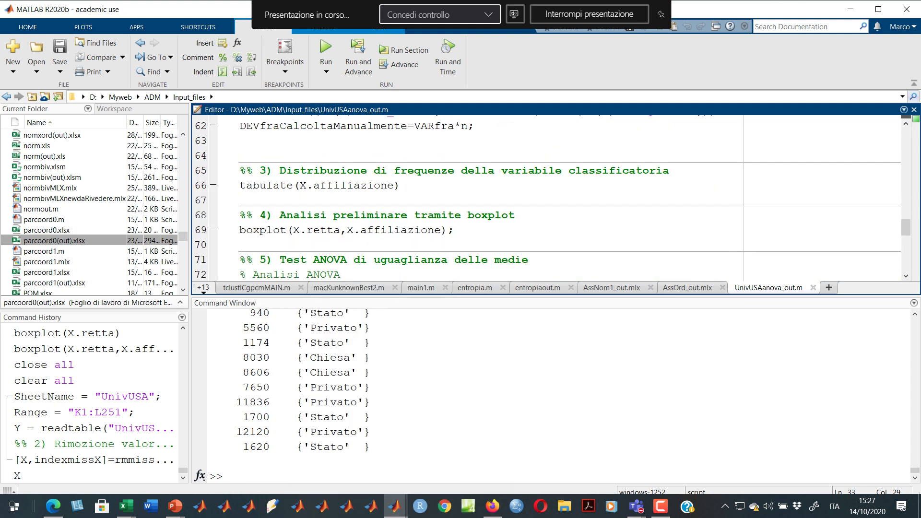
pyautogui.scroll(-3, 480, 197)
pyautogui.click(502, 171)
pyautogui.press('Home')
pyautogui.hotkey('shift', 'Down')
pyautogui.rightClick(281, 168)
pyautogui.click(315, 176)
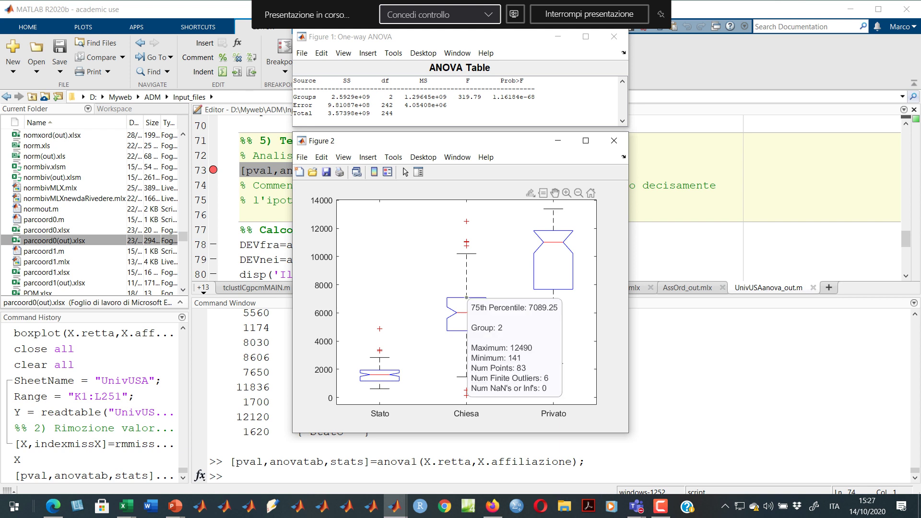
pyautogui.moveTo(466, 298)
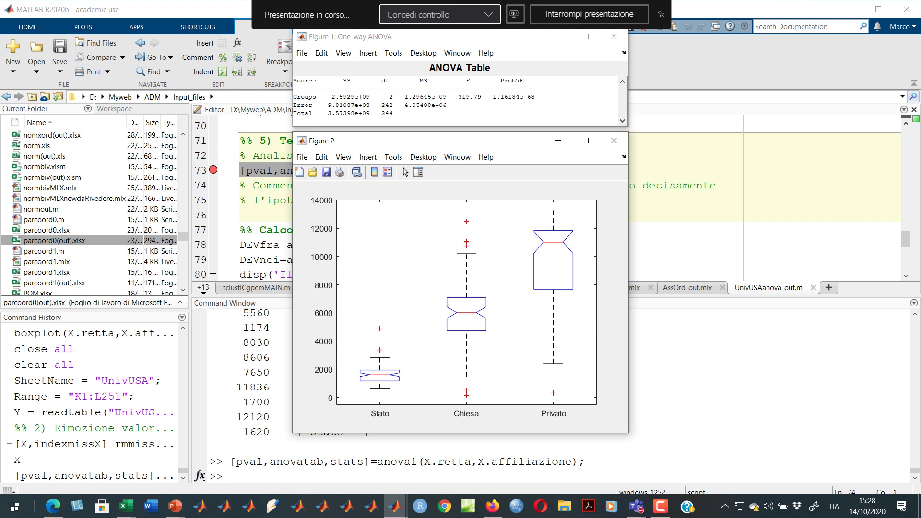
# Examine the Total and Error rows of the One-way ANOVA table.
pyautogui.moveTo(349, 97); pyautogui.dragTo(349, 105)
pyautogui.click(348, 114)
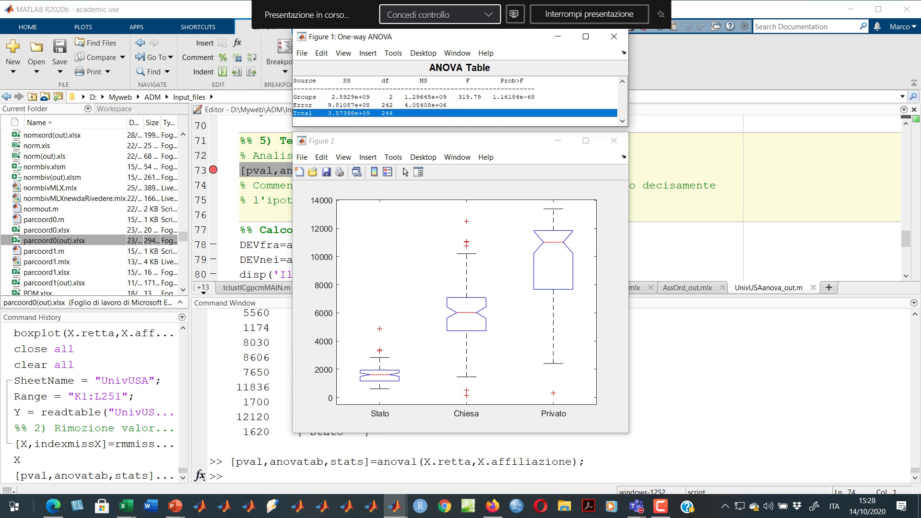
pyautogui.press('Up')
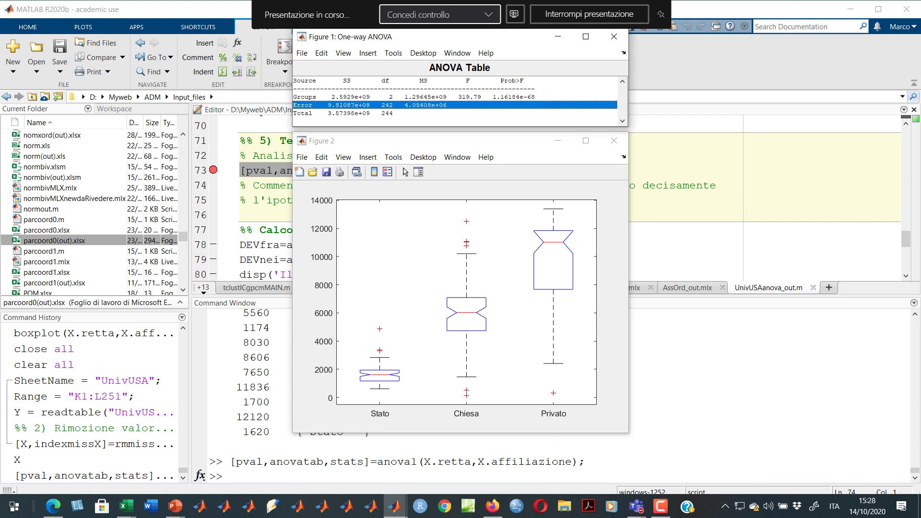
pyautogui.hotkey('alt', 'Tab')
pyautogui.hotkey('alt', 'Tab')
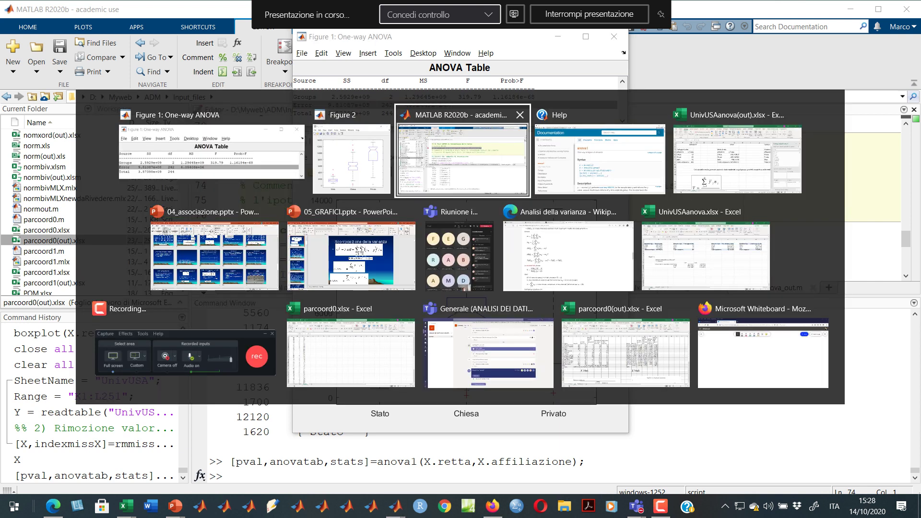
pyautogui.hotkey('alt', 'Tab')
pyautogui.hotkey('alt', 'Tab')
pyautogui.hotkey('alt', 'Tab')
pyautogui.hotkey('alt', 'Tab')
pyautogui.hotkey('alt', 'Tab')
pyautogui.hotkey('alt', 'Tab')
pyautogui.hotkey('alt', 'Tab')
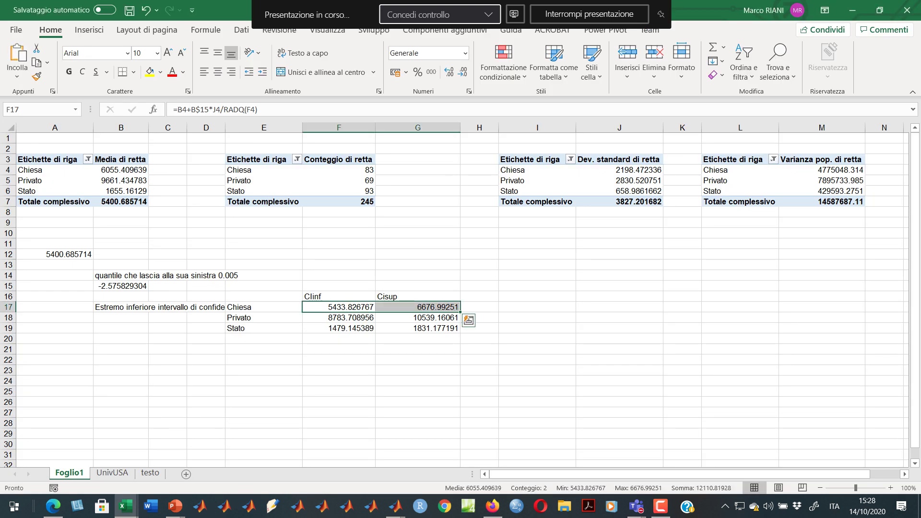
pyautogui.click(206, 317)
pyautogui.press('Left')
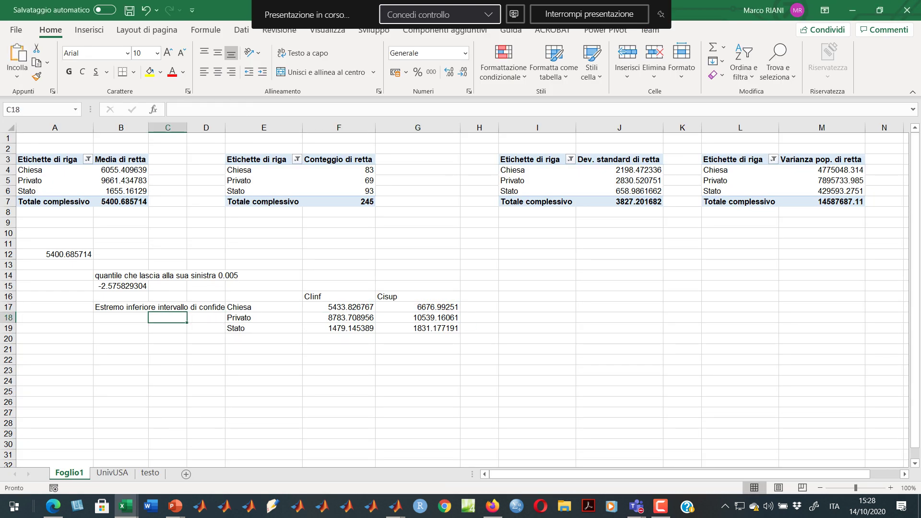
# Switch to the UnivUSAanova(out).xlsx workbook in Excel and find the F test of equal means on the output sheet.
pyautogui.hotkey('alt', 'Tab')
pyautogui.press('Tab')
pyautogui.press('Tab')
pyautogui.press('Tab')
pyautogui.press('Tab')
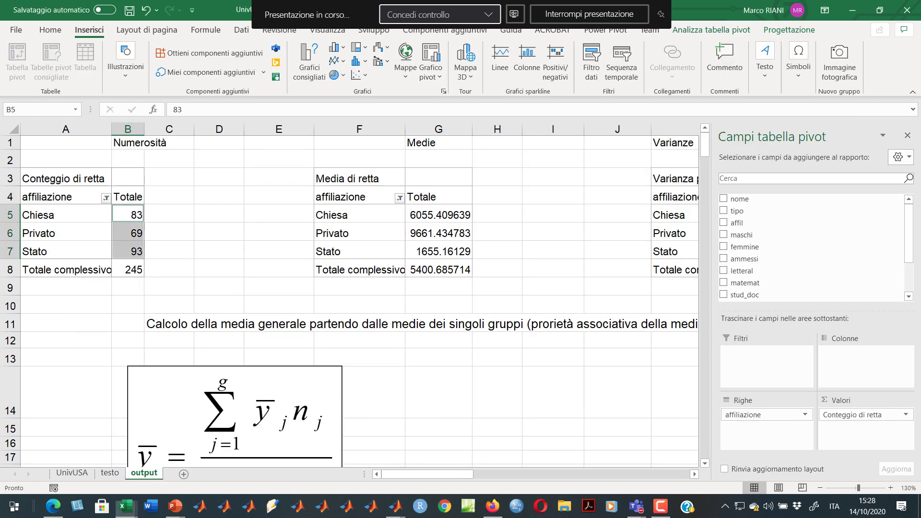
pyautogui.click(65, 215)
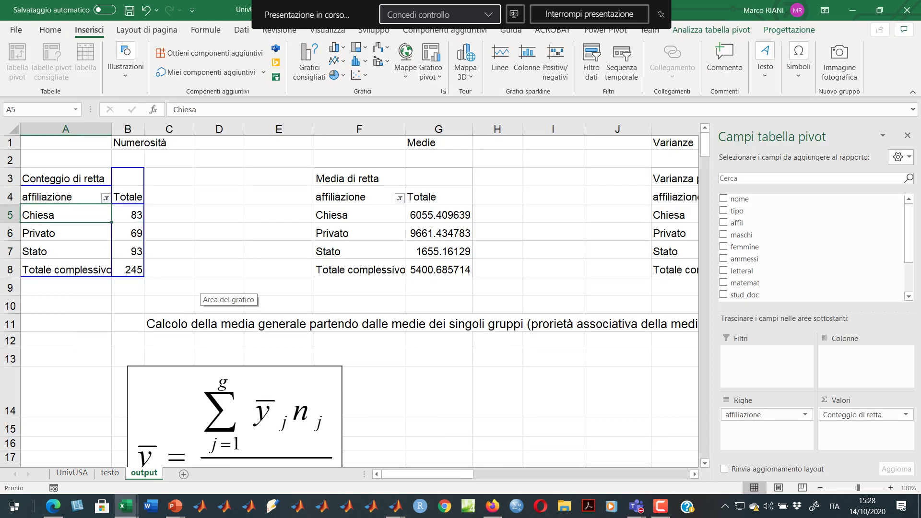
pyautogui.press('pagedown')
pyautogui.press('pagedown')
pyautogui.press('pagedown')
pyautogui.press('pagedown')
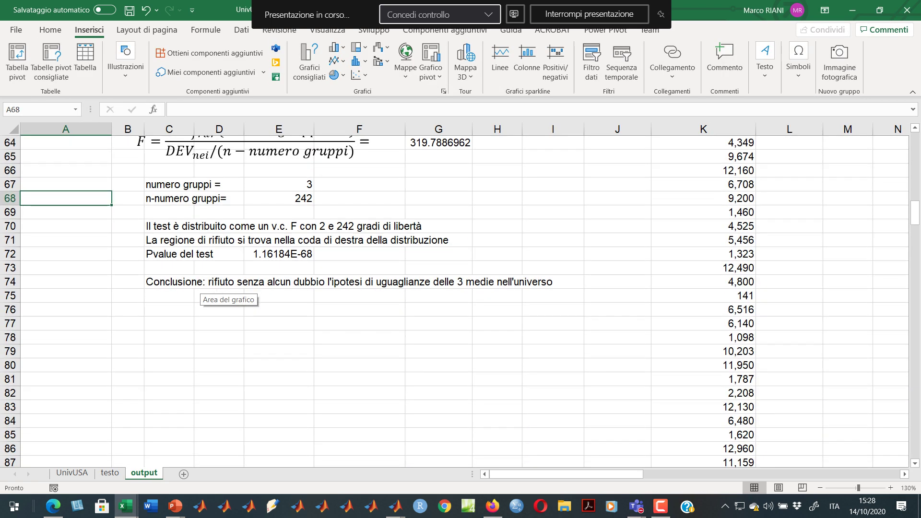
pyautogui.press('Up')
pyautogui.press('Up')
pyautogui.press('Up')
pyautogui.press('Up')
pyautogui.press('Up')
pyautogui.press('Up')
pyautogui.press('Up')
pyautogui.press('Up')
pyautogui.press('Up')
pyautogui.press('Up')
pyautogui.press('Up')
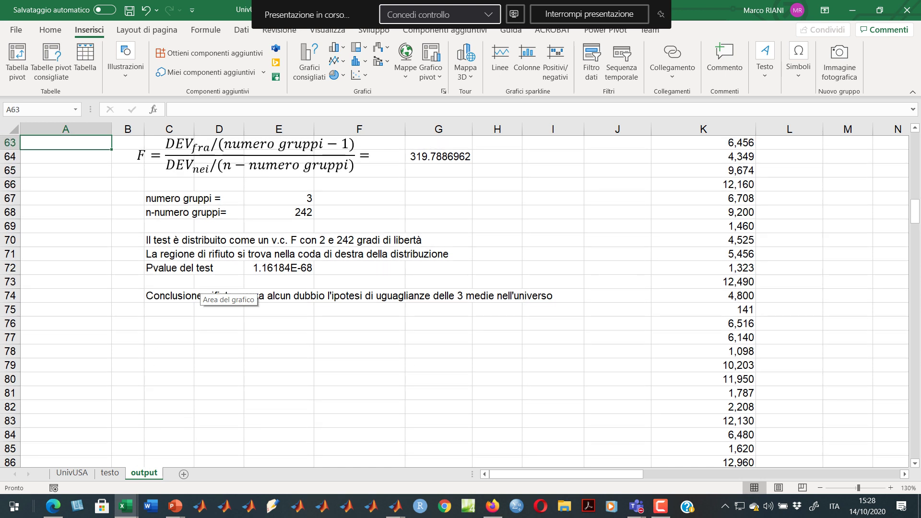
# Inspect the formulas of the F statistic and the test's p-value, and compare them with the MATLAB One-way ANOVA table.
pyautogui.click(438, 241)
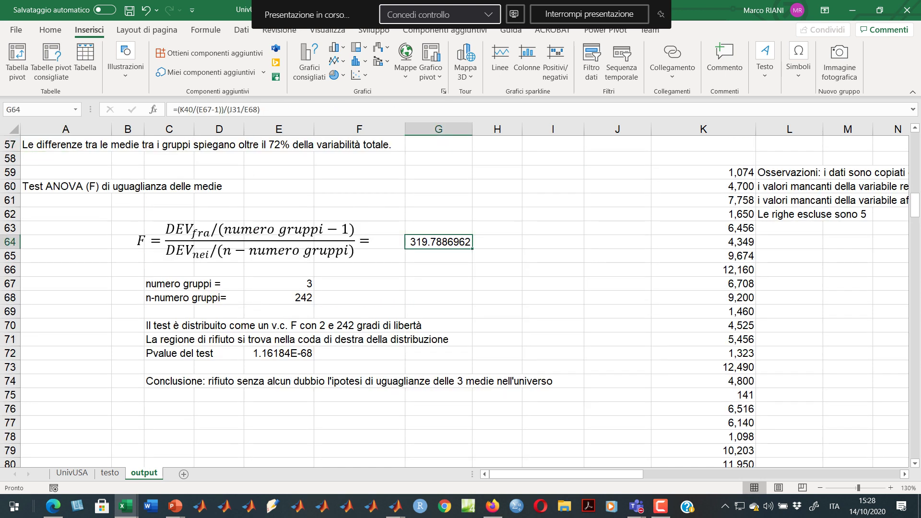
pyautogui.click(279, 353)
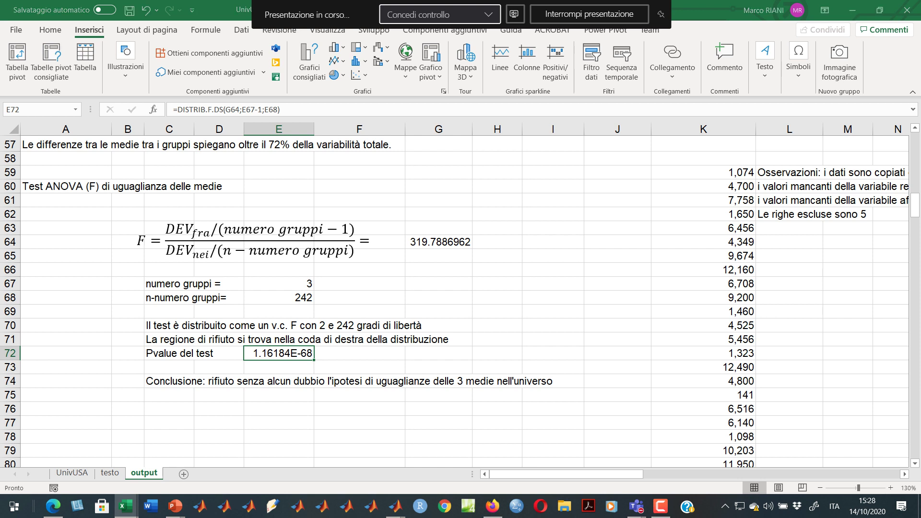
pyautogui.hotkey('alt', 'Tab')
pyautogui.hotkey('alt', 'Tab')
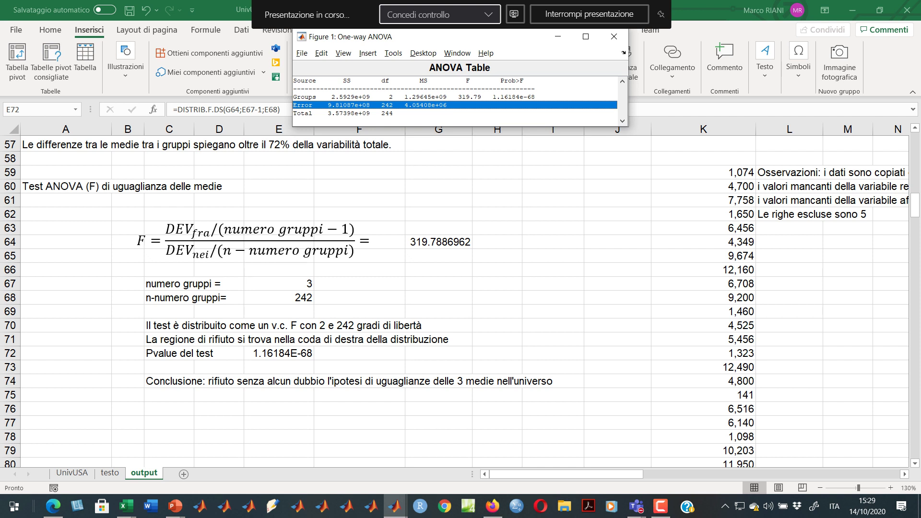
# Examine the numero gruppi and n-numero gruppi cells in Excel and compare them with the degrees of freedom in the ANOVA table.
pyautogui.click(288, 284)
pyautogui.click(288, 283)
pyautogui.click(283, 298)
pyautogui.click(283, 283)
pyautogui.click(283, 297)
pyautogui.click(283, 284)
pyautogui.click(283, 297)
pyautogui.click(283, 283)
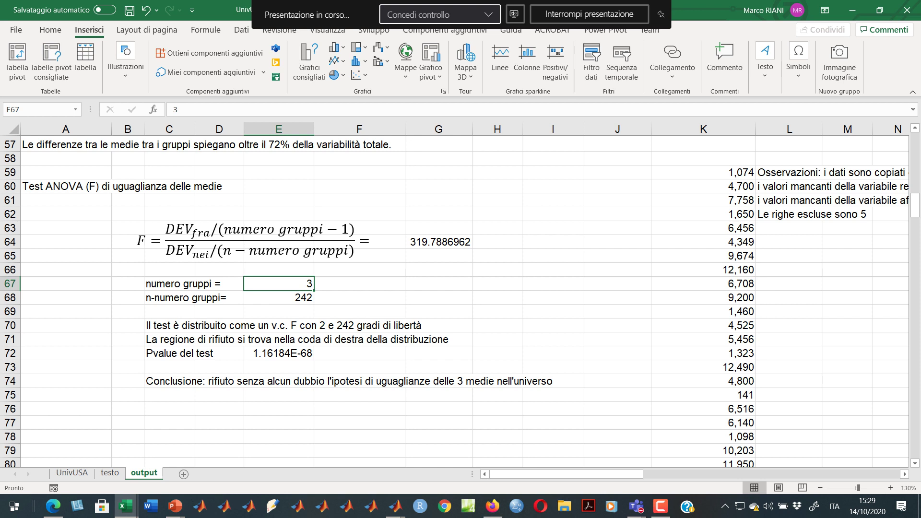
pyautogui.hotkey('alt', 'Tab')
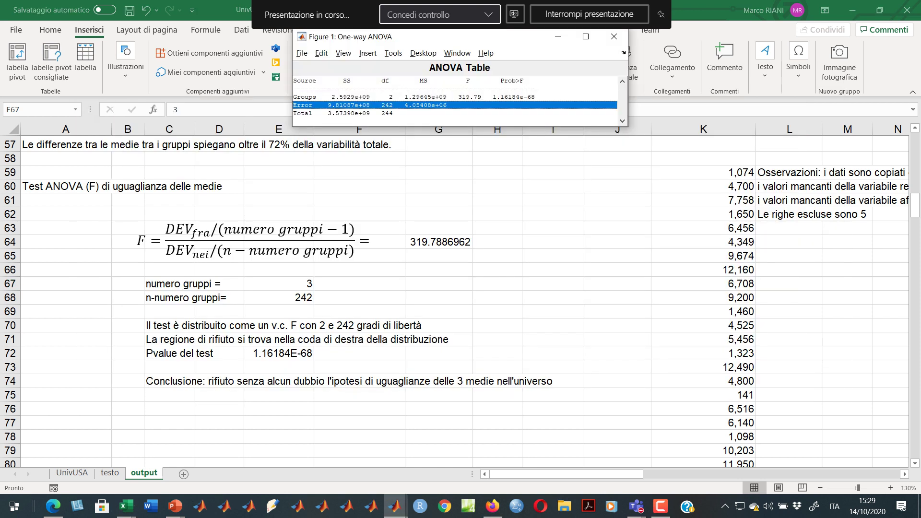
# Switch to the main MATLAB window and search the documentation for "F distribution", opening the fcdf page.
pyautogui.hotkey('alt', 'Tab')
pyautogui.hotkey('alt', 'Tab')
pyautogui.hotkey('alt', 'Tab')
pyautogui.hotkey('alt', 'Tab')
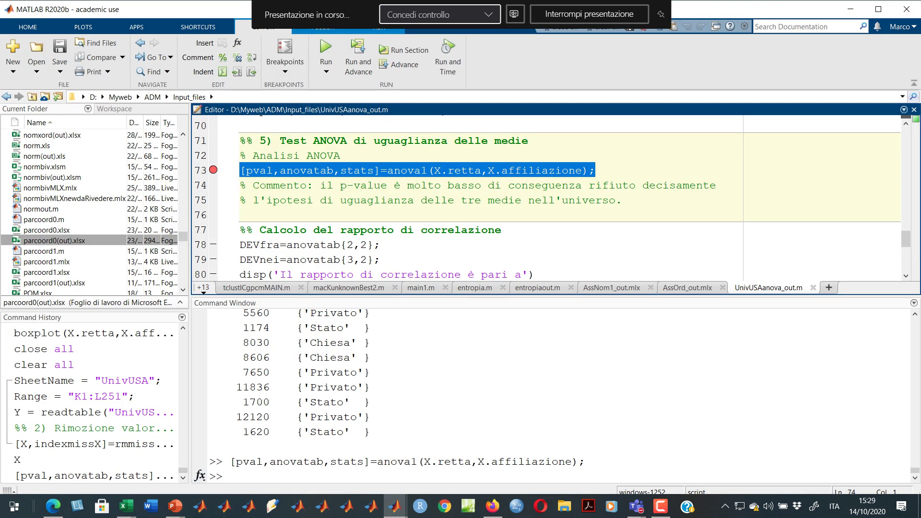
pyautogui.click(805, 26)
pyautogui.write('F di')
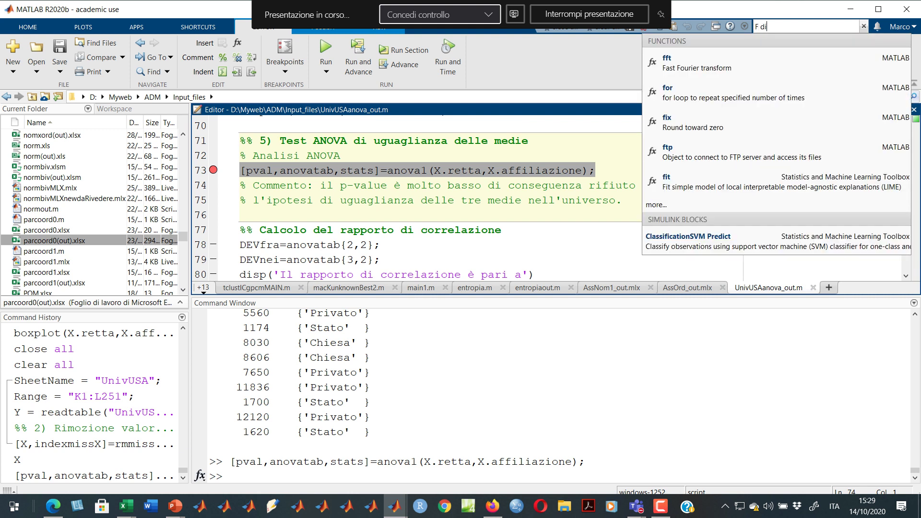
pyautogui.write('strin')
pyautogui.press('BackSpace')
pyautogui.press('BackSpace')
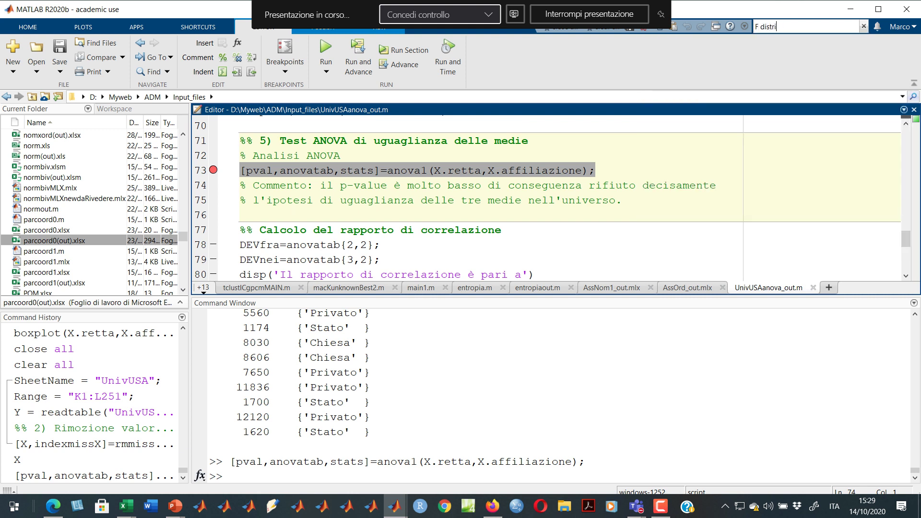
pyautogui.write('ibu')
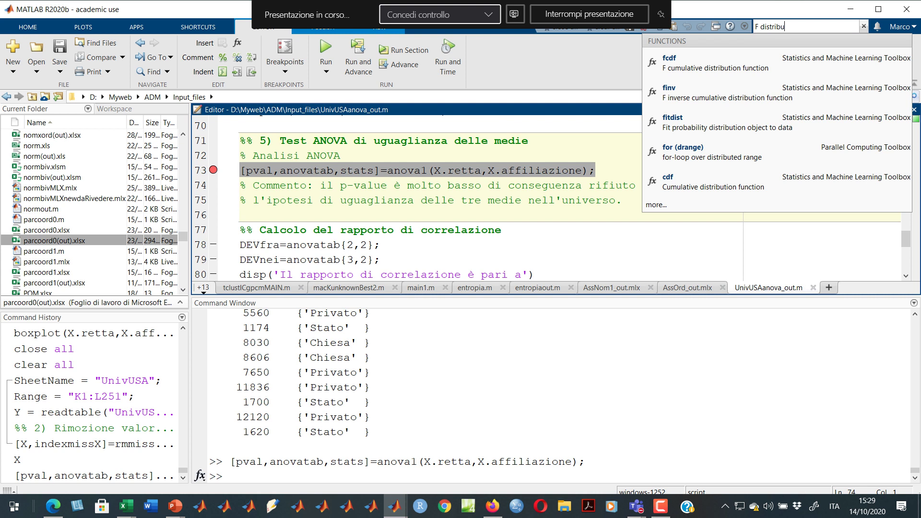
pyautogui.write('tion')
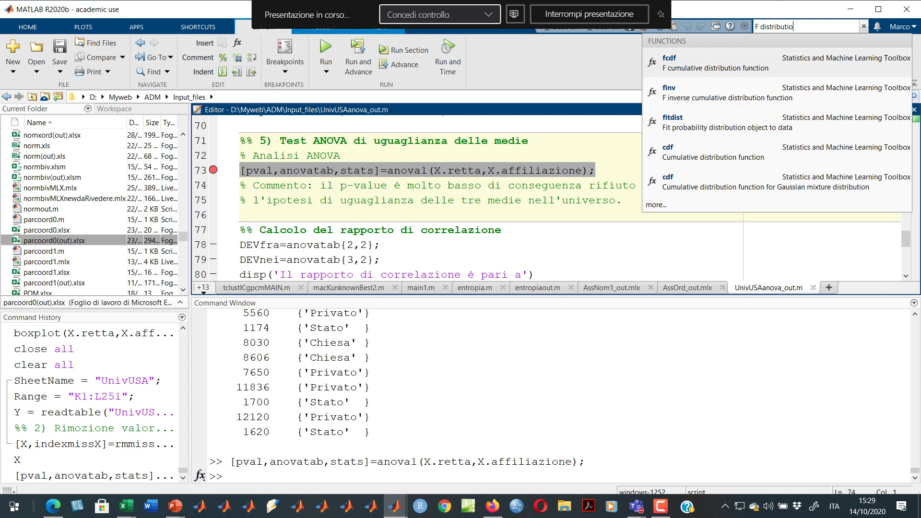
pyautogui.press('Return')
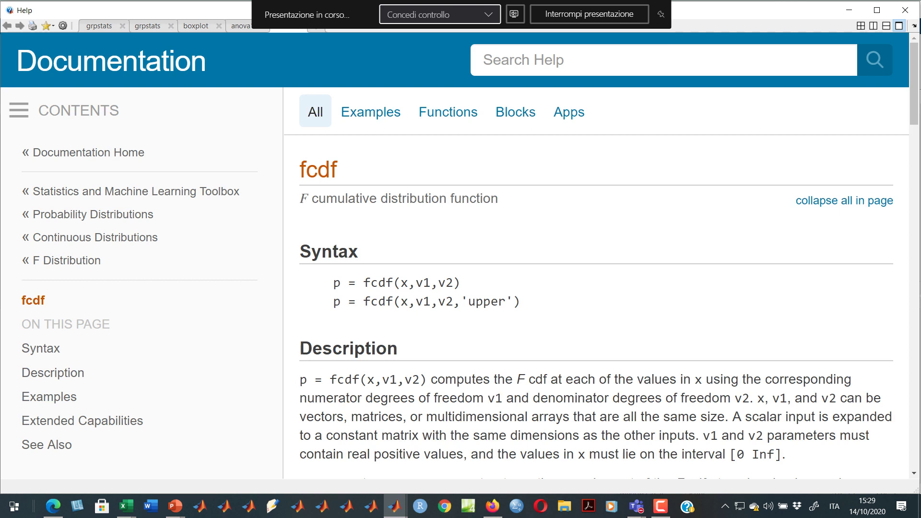
# Read the fcdf description and example, and open the related frnd page to highlight its R = frnd(V1,V2) syntax.
pyautogui.scroll(-10, 594, 298)
pyautogui.scroll(7, 595, 298)
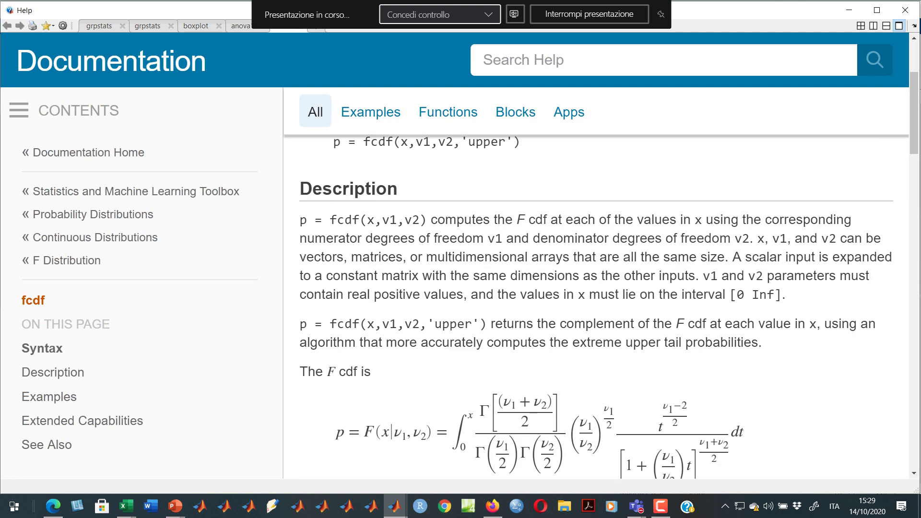
pyautogui.scroll(-3, 595, 297)
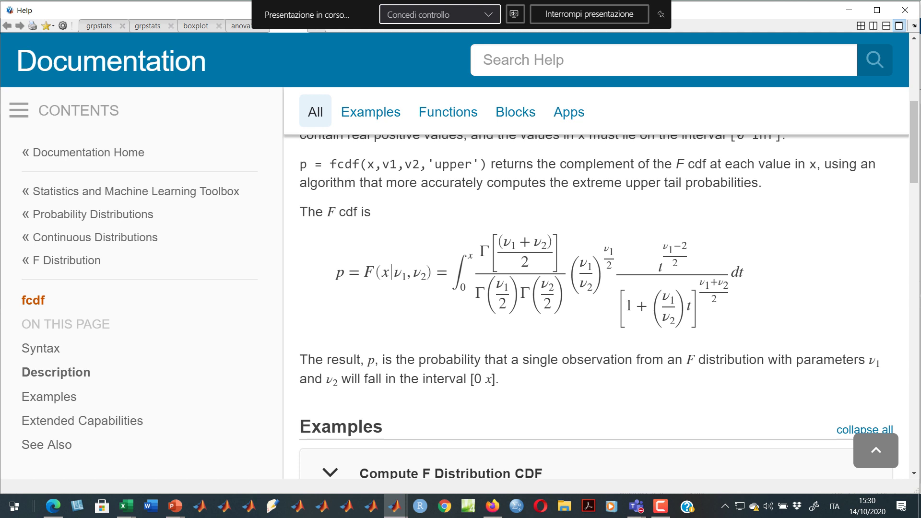
pyautogui.scroll(-6, 600, 287)
pyautogui.scroll(6, 600, 288)
pyautogui.scroll(-14, 599, 287)
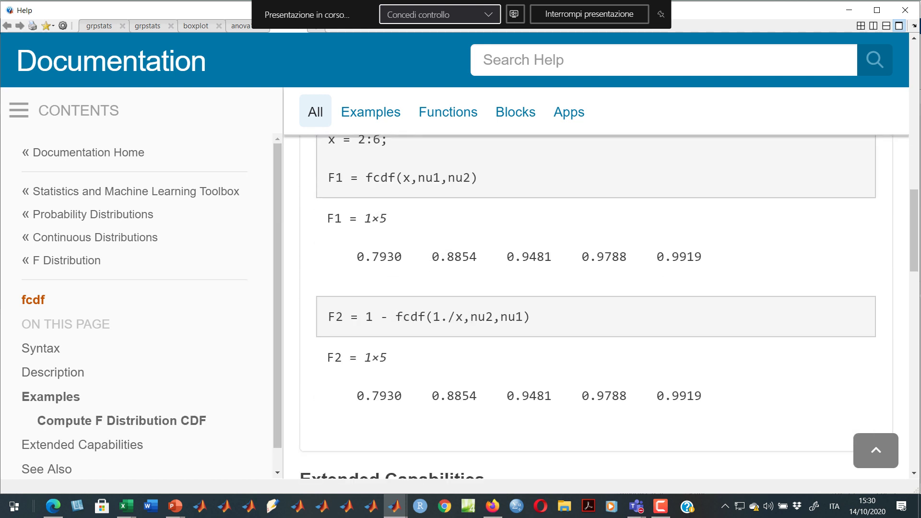
pyautogui.scroll(-2, 600, 287)
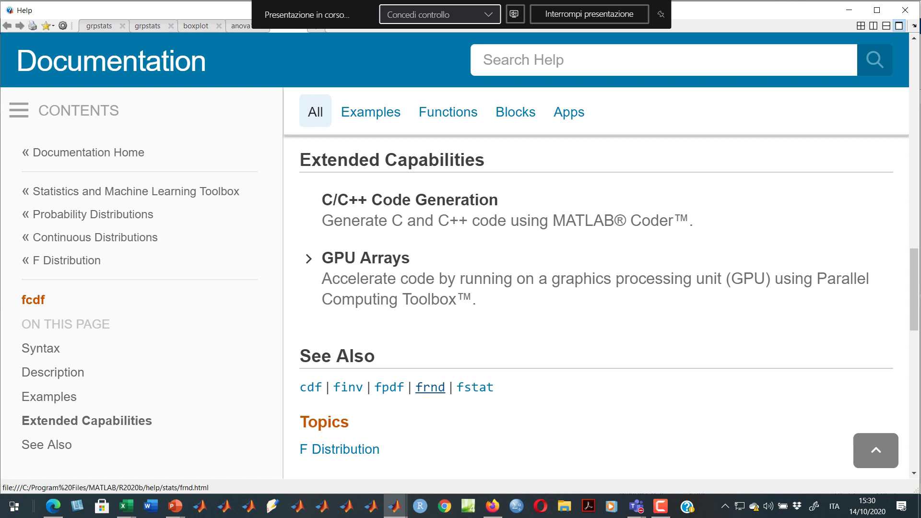
pyautogui.click(430, 387)
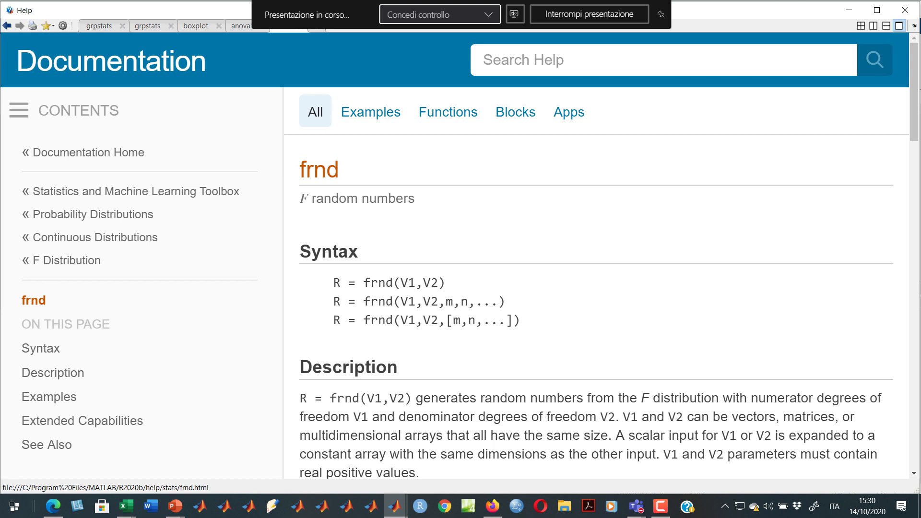
pyautogui.moveTo(446, 282); pyautogui.dragTo(333, 283)
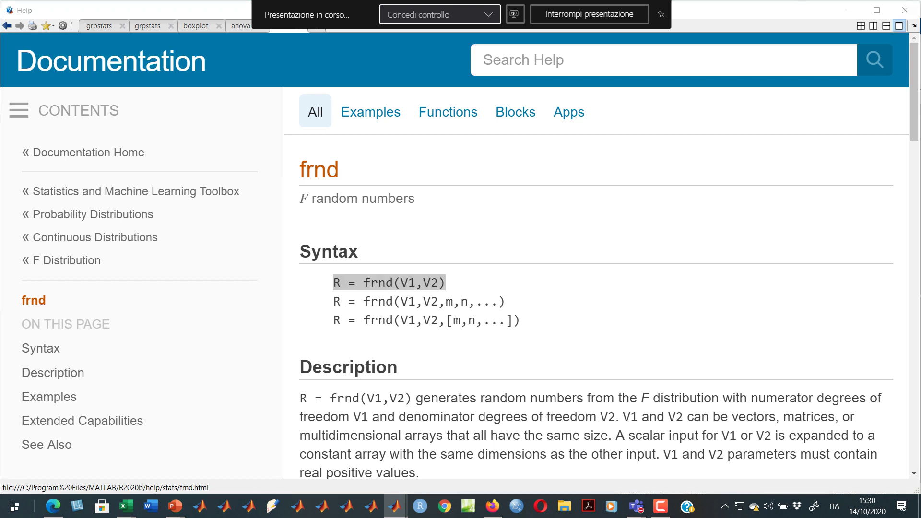
# Return to the main MATLAB window and begin a new script with an frnd( call.
pyautogui.hotkey('alt', 'Tab')
pyautogui.hotkey('alt', 'Tab')
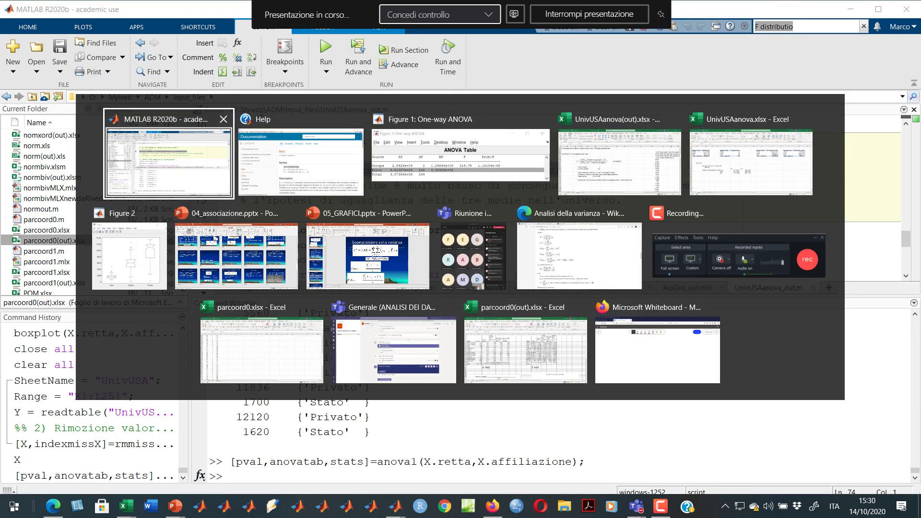
pyautogui.hotkey('ctrl', 'n')
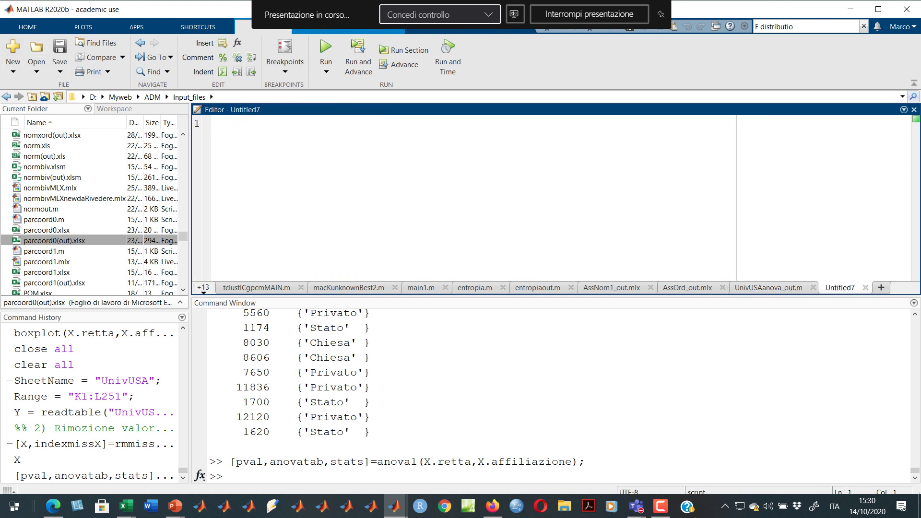
pyautogui.write('frndn(')
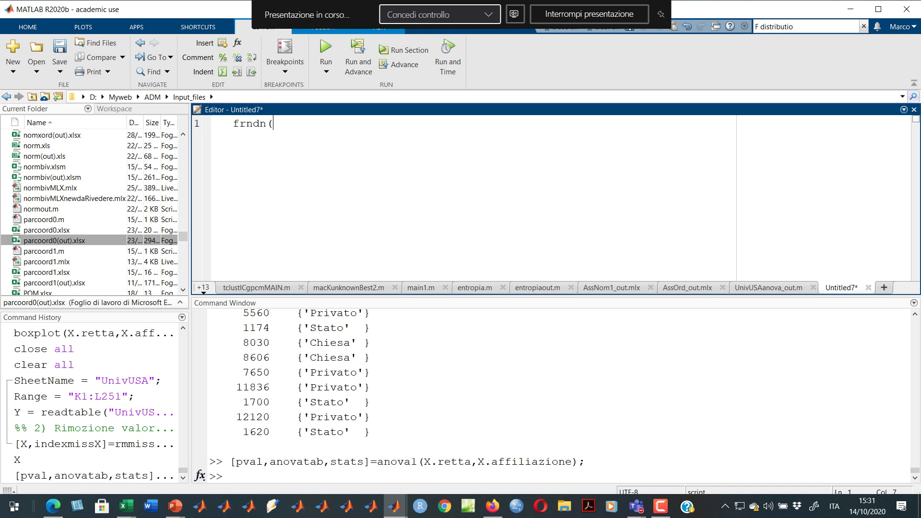
pyautogui.press('Right')
pyautogui.press('Delete')
# Define n1=2; and n2=242 on separate lines above the frnd call, checking the degrees of freedom in the Excel workbook.
pyautogui.press('Home')
pyautogui.press('Return')
pyautogui.write('x1=')
pyautogui.hotkey('alt', 'Tab')
pyautogui.hotkey('alt', 'Tab')
pyautogui.hotkey('alt', 'Tab')
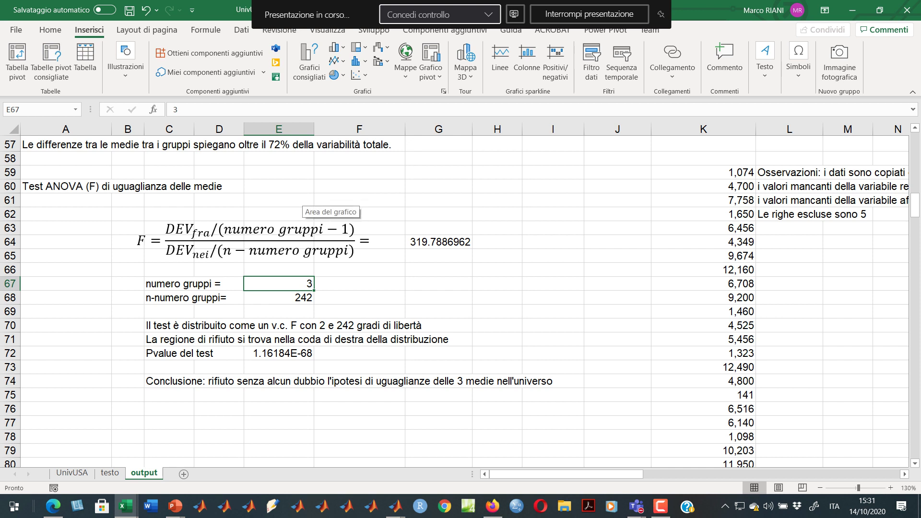
pyautogui.hotkey('alt', 'Tab')
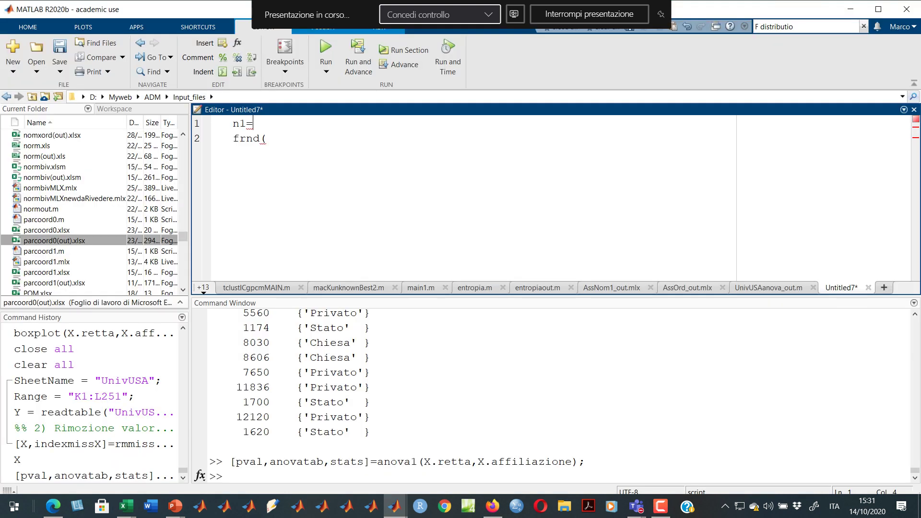
pyautogui.write('2;')
pyautogui.press('Return')
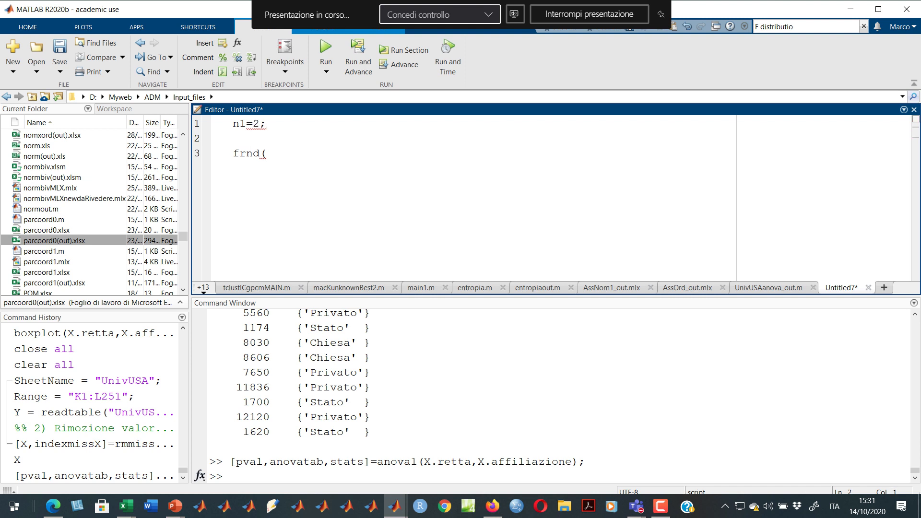
pyautogui.write('n2=242')
pyautogui.press('Down')
# Look up the frnd syntax help and fill in the call's arguments n1, n2 and nn.
pyautogui.doubleClick(246, 153)
pyautogui.press('F1')
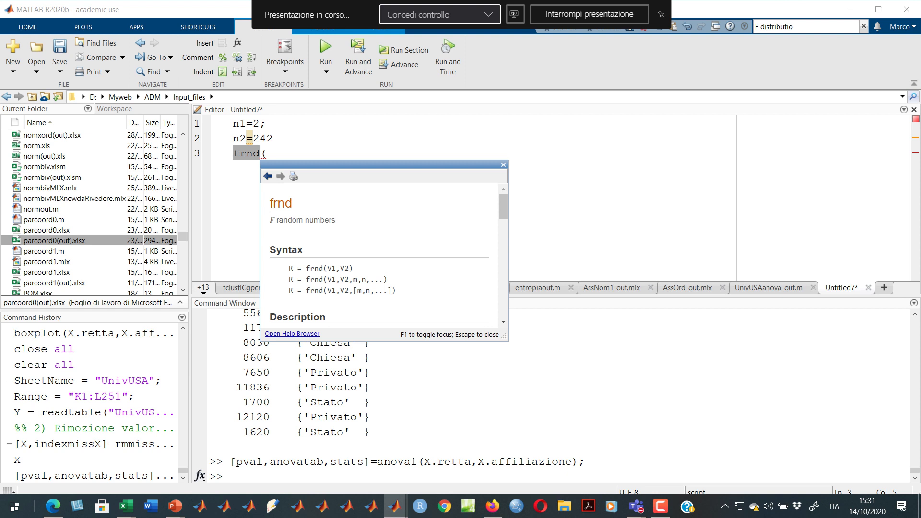
pyautogui.click(267, 153)
pyautogui.write('n1,n')
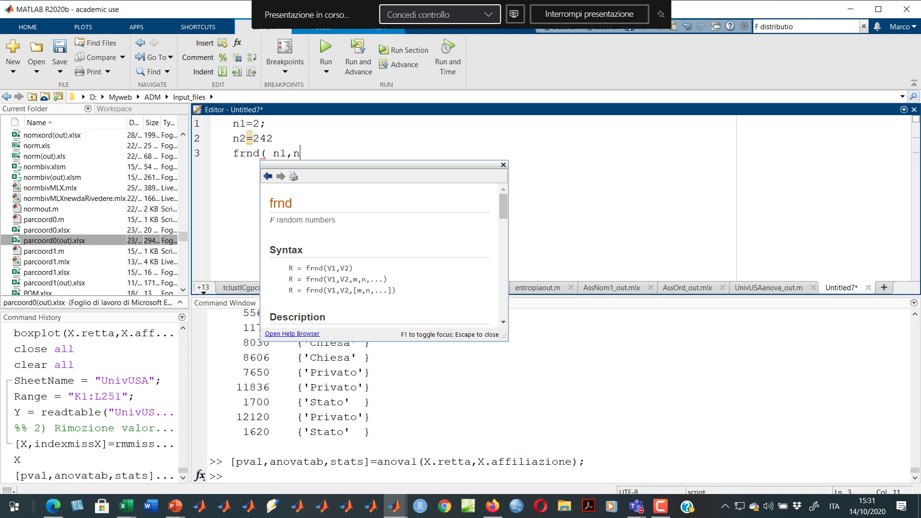
pyautogui.write('2,n);')
pyautogui.press('Left')
pyautogui.write('n')
# Define nn=10000; on its own line above the frnd call and assign the call's result to x.
pyautogui.press('Up')
pyautogui.press('Return')
pyautogui.write('nn=100')
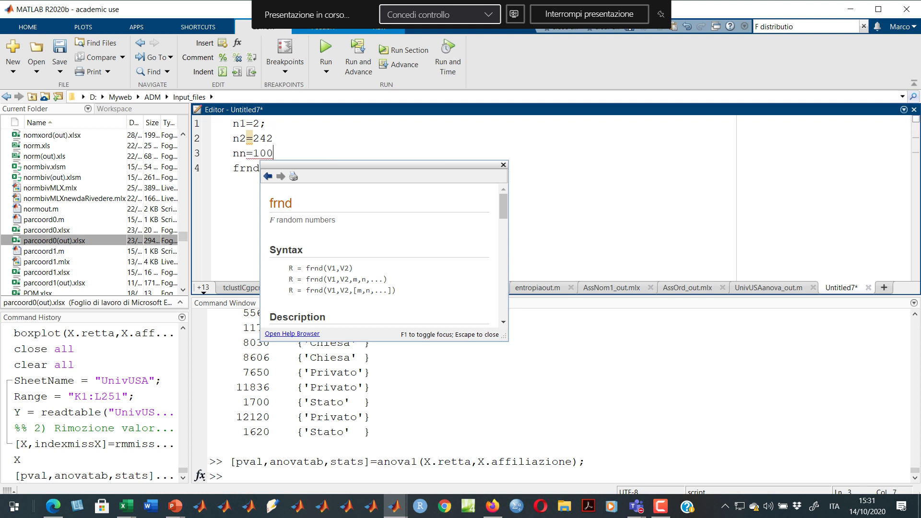
pyautogui.write('00;')
pyautogui.click(503, 165)
pyautogui.moveTo(272, 169); pyautogui.dragTo(266, 168)
pyautogui.click(233, 168)
pyautogui.write('x=')
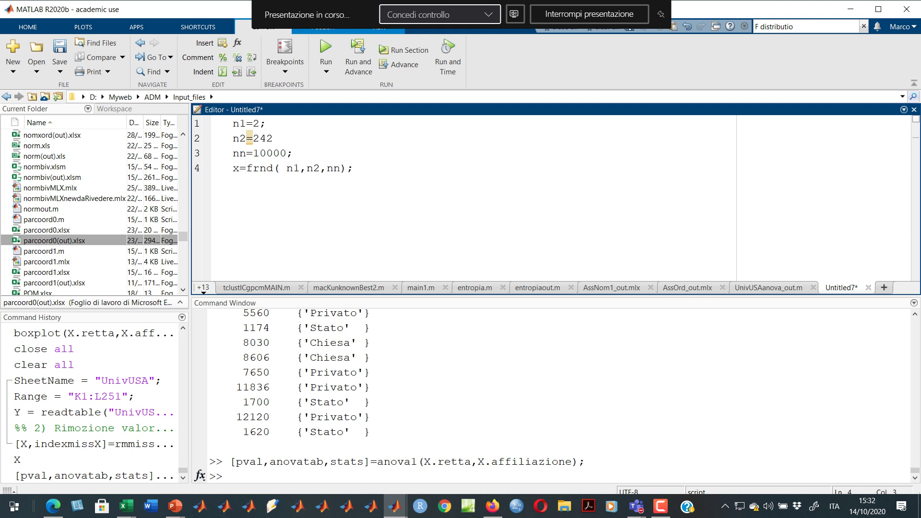
# End the n2=242 line with a semicolon and run the whole script.
pyautogui.hotkey('shift', 'Down')
pyautogui.press('End')
pyautogui.write(';')
pyautogui.hotkey('ctrl', 'a')
pyautogui.press('F9')
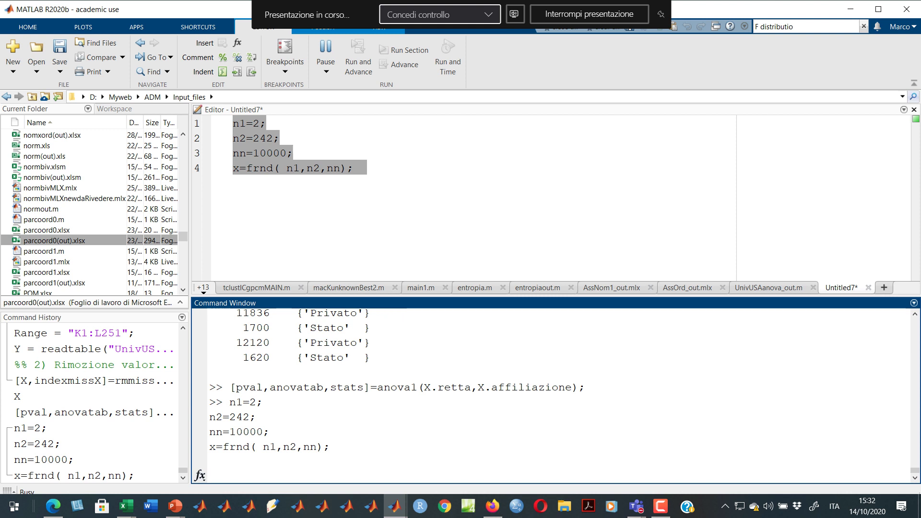
# Add 1 as the last argument of the frnd call, run that line alone and inspect the size of x.
pyautogui.click(301, 169)
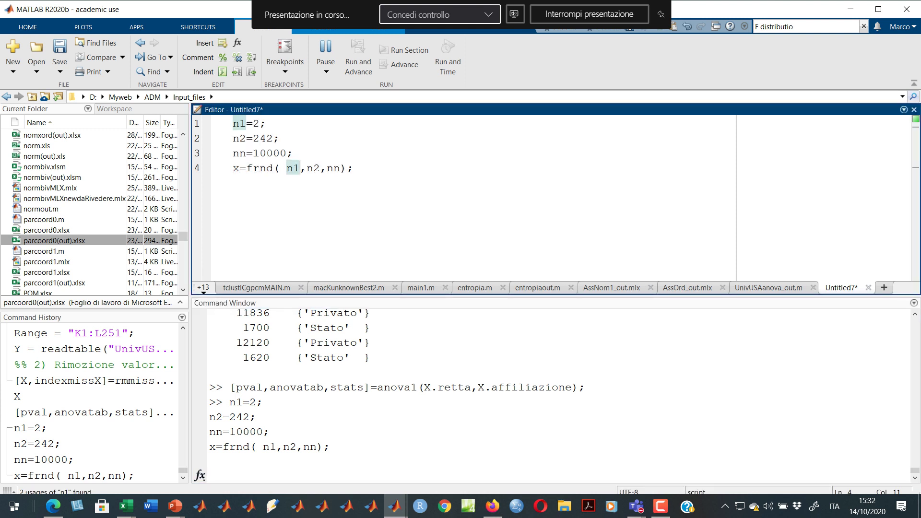
pyautogui.click(341, 168)
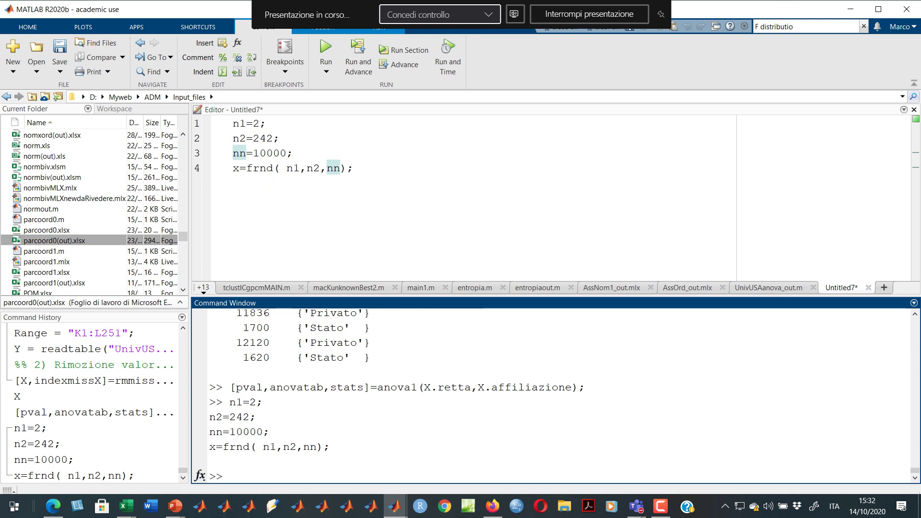
pyautogui.click(340, 168)
pyautogui.write(',1')
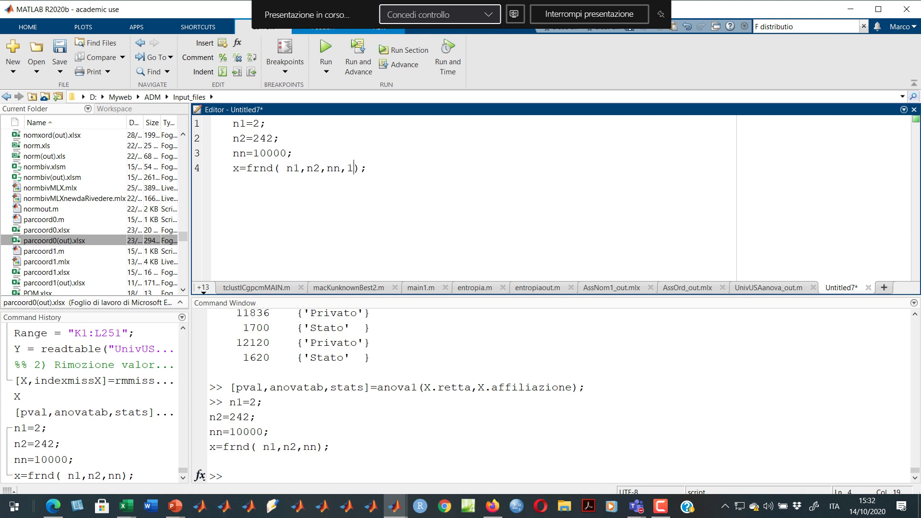
pyautogui.moveTo(233, 168); pyautogui.dragTo(380, 168)
pyautogui.rightClick(239, 167)
pyautogui.click(259, 174)
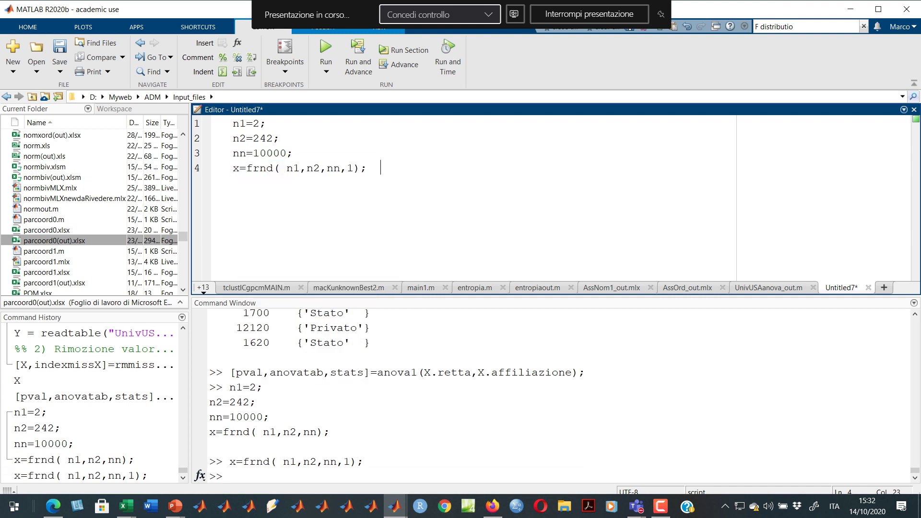
pyautogui.moveTo(236, 168)
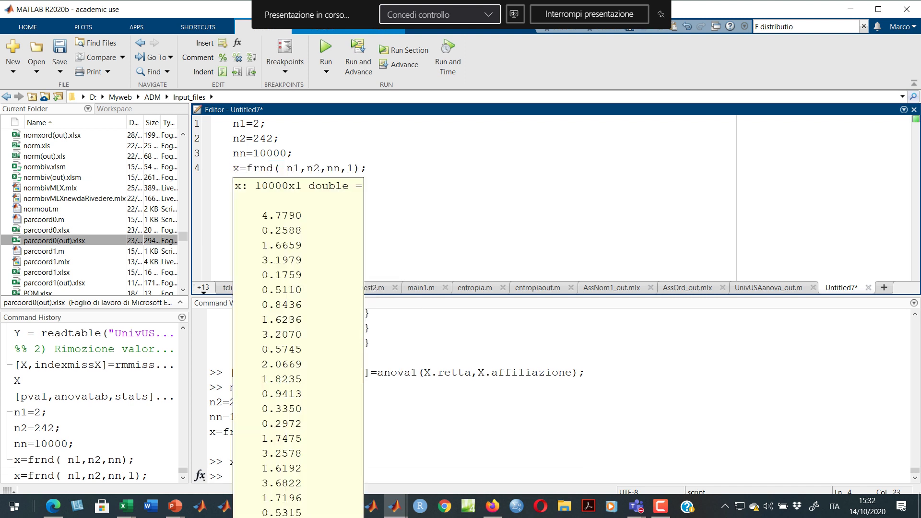
# Add a histogram(x) line below the frnd call and select it.
pyautogui.click(246, 167)
pyautogui.press('End')
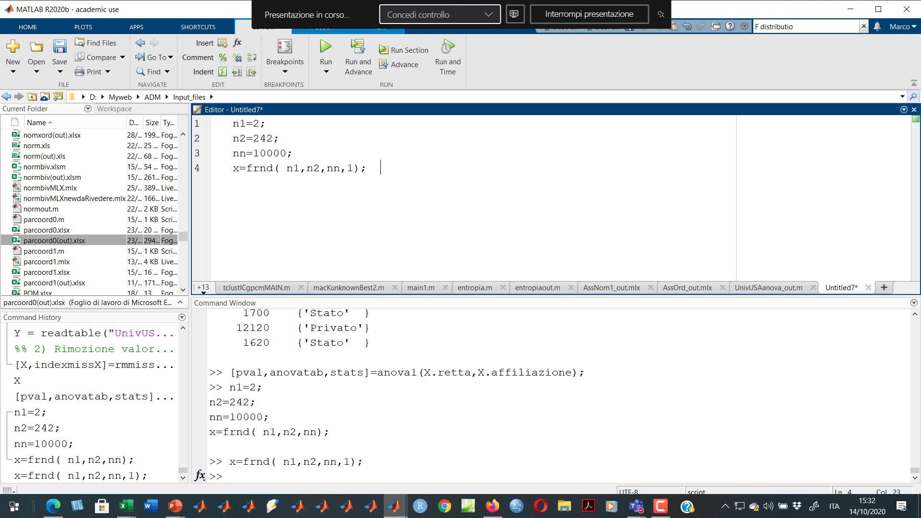
pyautogui.press('Return')
pyautogui.write('histogram(x)')
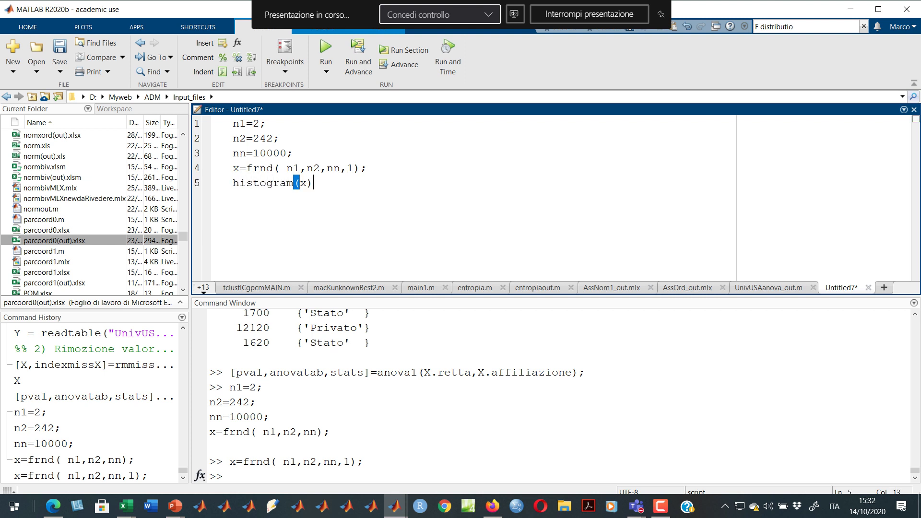
pyautogui.press('Home')
pyautogui.hotkey('shift', 'End')
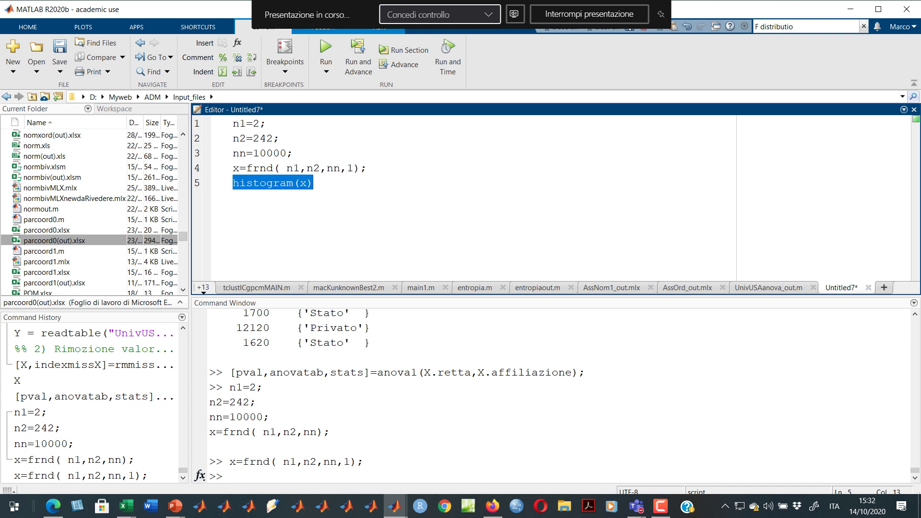
# Set nn to 100000 and run the lines from nn through histogram(x), inspecting x.
pyautogui.moveTo(267, 138); pyautogui.dragTo(266, 153)
pyautogui.click(266, 153)
pyautogui.write('0')
pyautogui.hotkey('ctrl', 'shift', 'End')
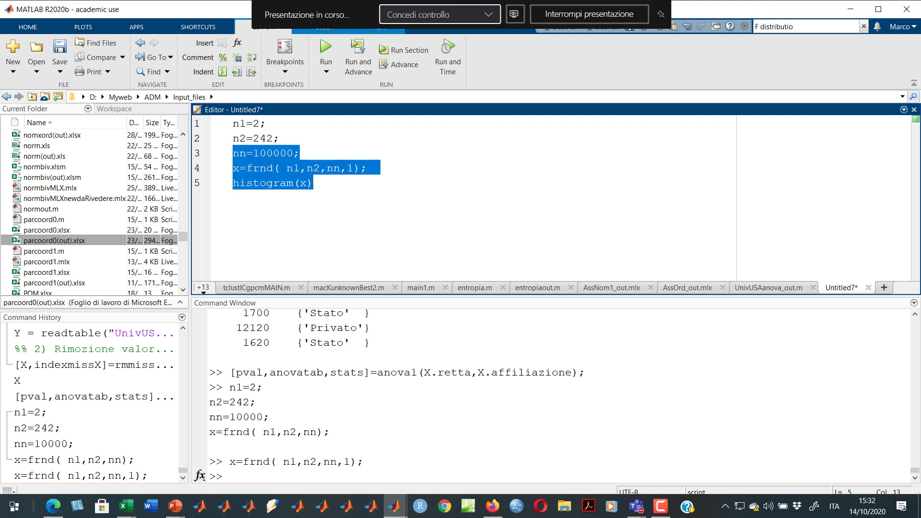
pyautogui.press('F9')
pyautogui.moveTo(304, 183)
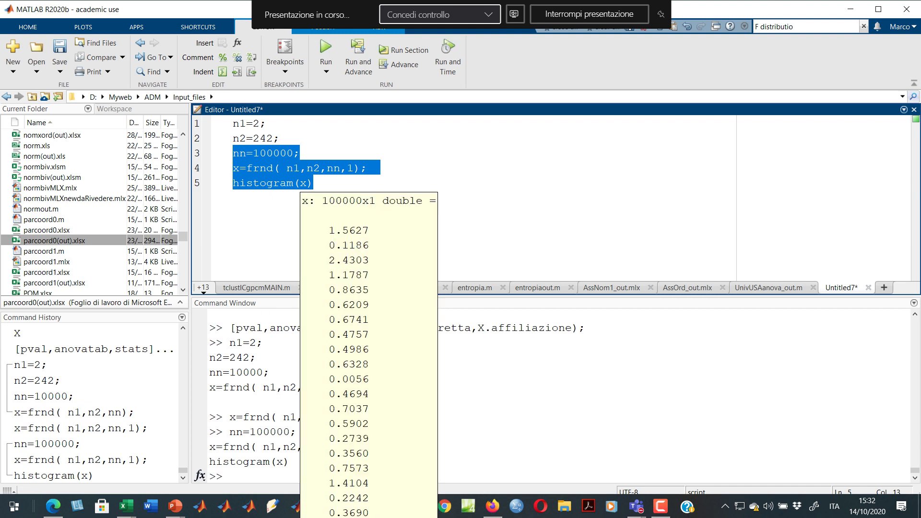
# Look through the open windows for the histogram figure and return to the script.
pyautogui.click(253, 183)
pyautogui.hotkey('alt', 'Tab')
pyautogui.hotkey('alt', 'shift', 'Tab')
pyautogui.hotkey('alt', 'Tab')
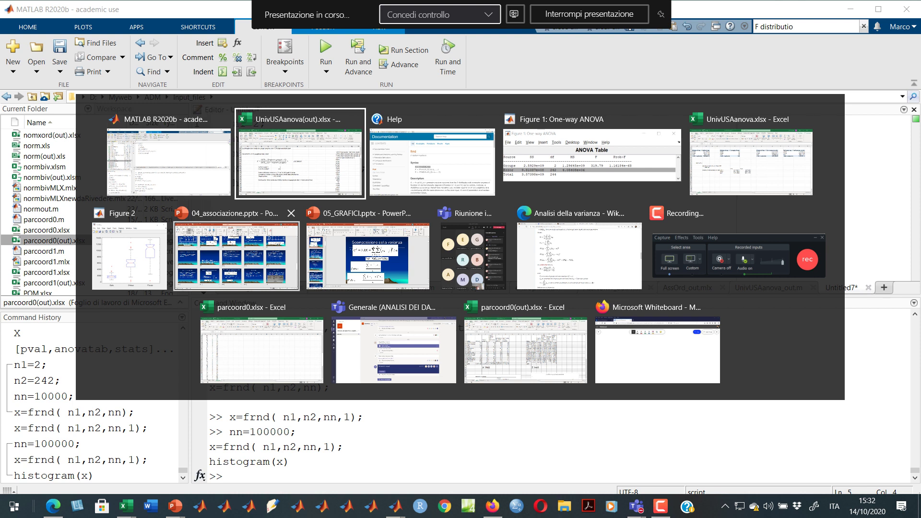
pyautogui.hotkey('alt', 'shift', 'Tab')
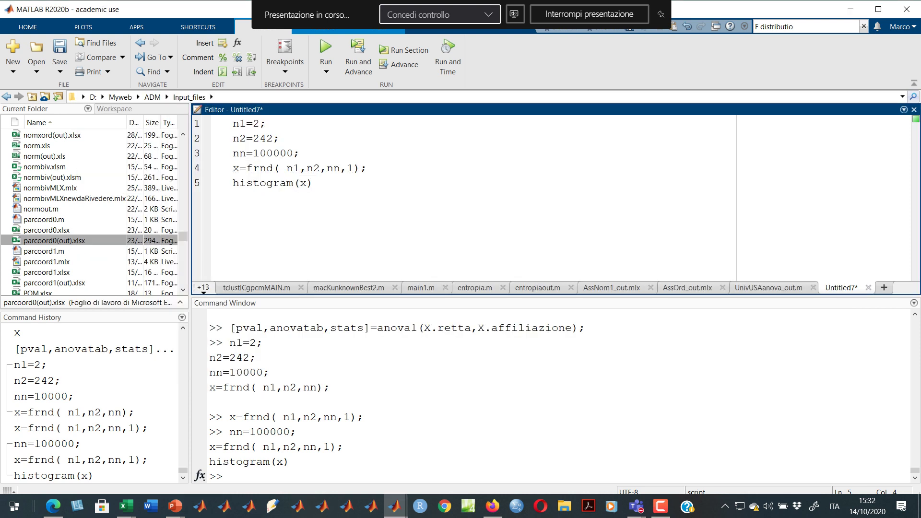
# Close all open figures with the close all command.
pyautogui.click(230, 476)
pyautogui.write('clsoe')
pyautogui.press('BackSpace')
pyautogui.press('BackSpace')
pyautogui.press('BackSpace')
pyautogui.press('BackSpace')
pyautogui.write('ose all')
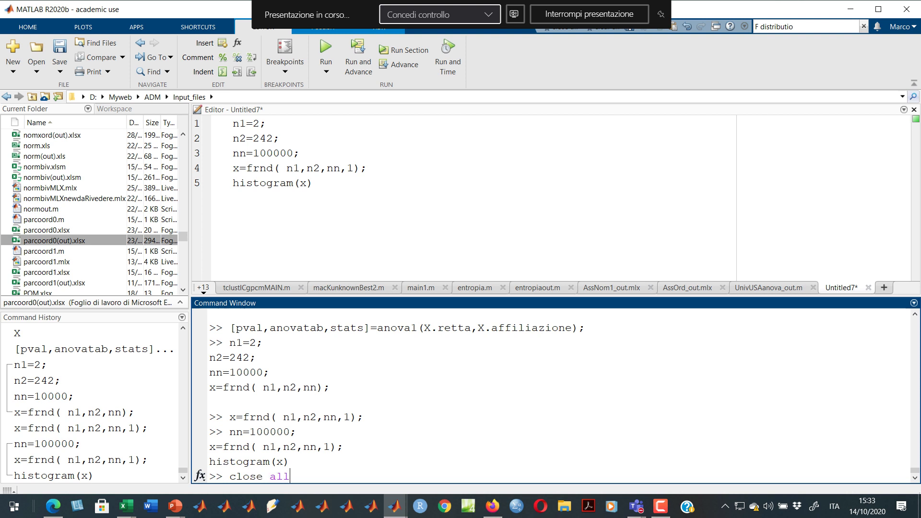
pyautogui.press('Return')
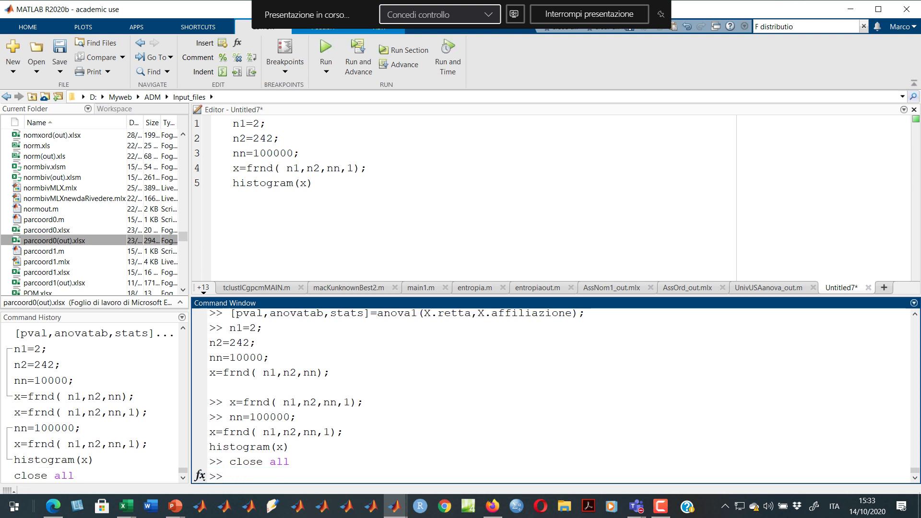
# Run only the histogram(x) line and enlarge the resulting figure window.
pyautogui.moveTo(233, 183); pyautogui.dragTo(314, 182)
pyautogui.rightClick(253, 175)
pyautogui.click(275, 193)
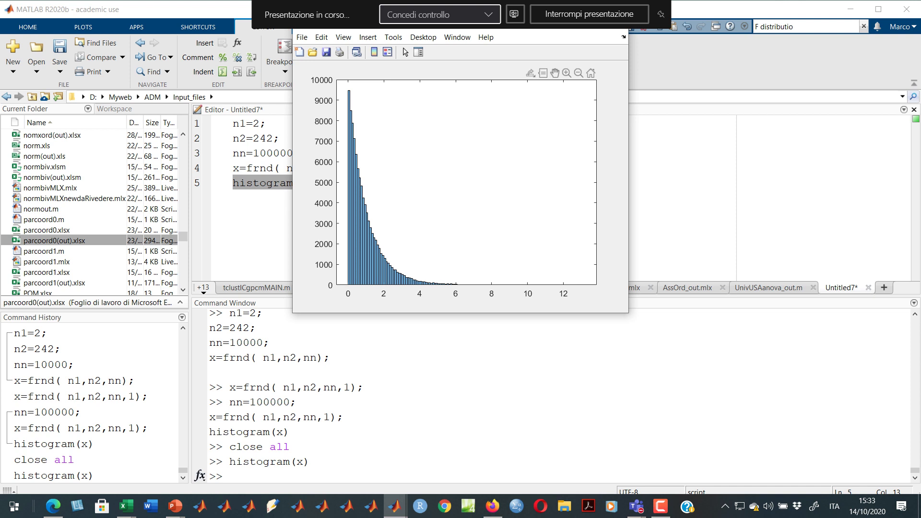
pyautogui.moveTo(628, 313); pyautogui.dragTo(812, 382)
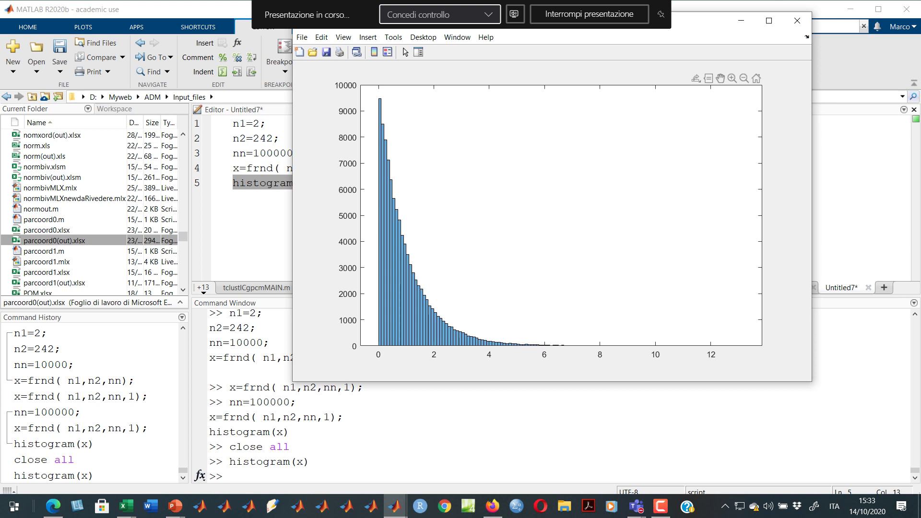
# Switch to UnivUSAanova(out).xlsx in Excel and inspect the p-value formula in E72 and the F statistic formula in G64.
pyautogui.hotkey('alt', 'Tab')
pyautogui.hotkey('alt', 'Tab')
pyautogui.hotkey('alt', 'Tab')
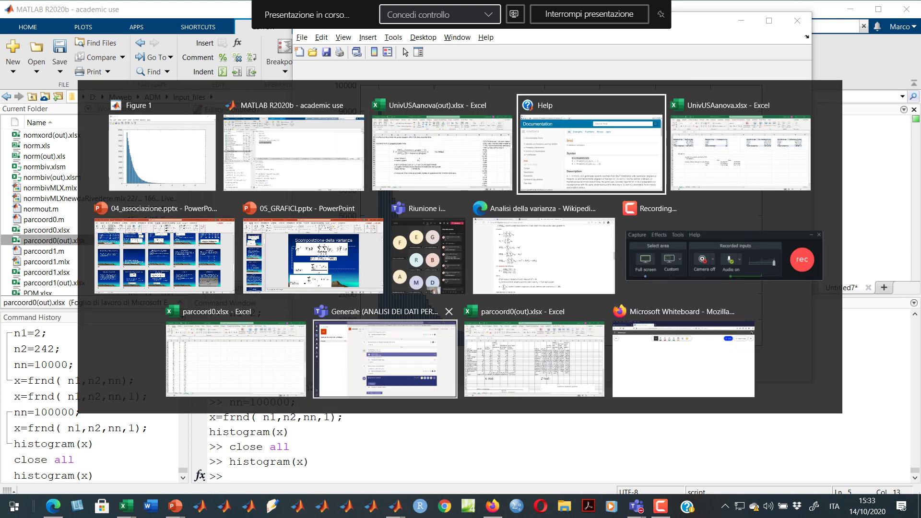
pyautogui.hotkey('alt', 'shift', 'Tab')
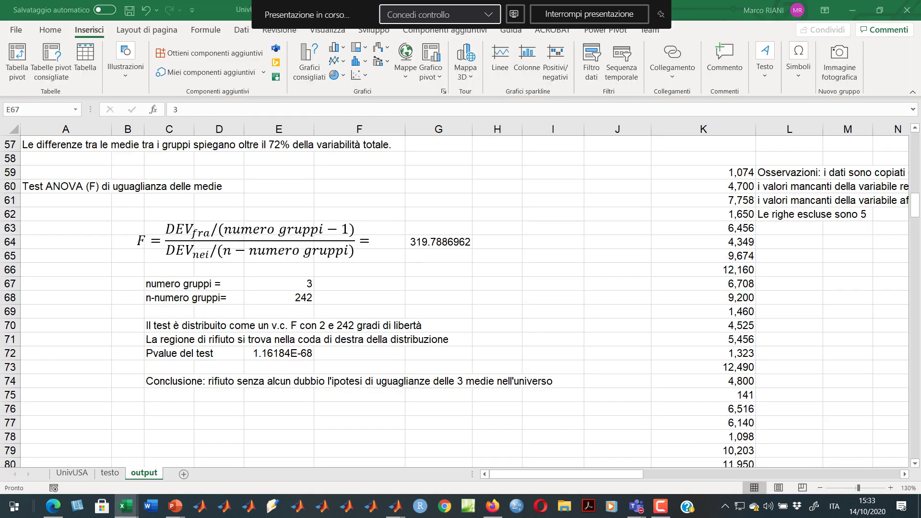
pyautogui.scroll(-2, 311, 294)
pyautogui.scroll(2, 312, 295)
pyautogui.click(294, 355)
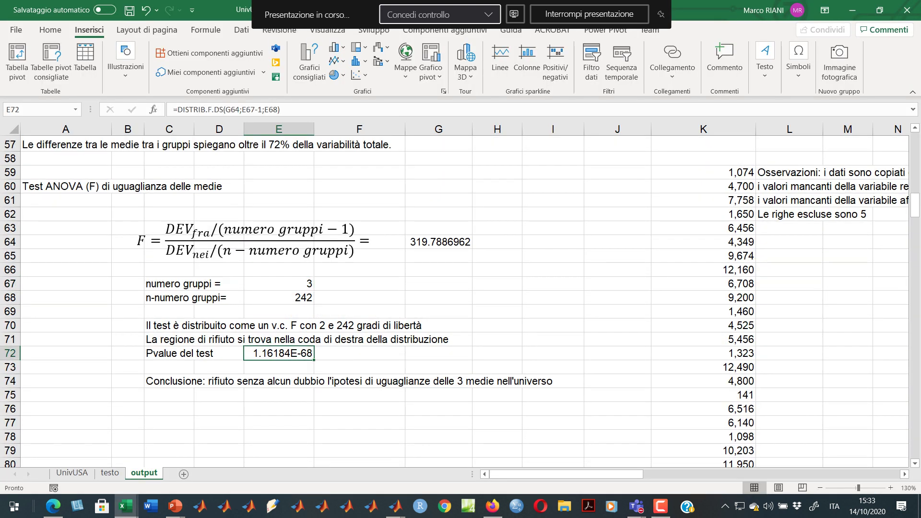
pyautogui.click(438, 242)
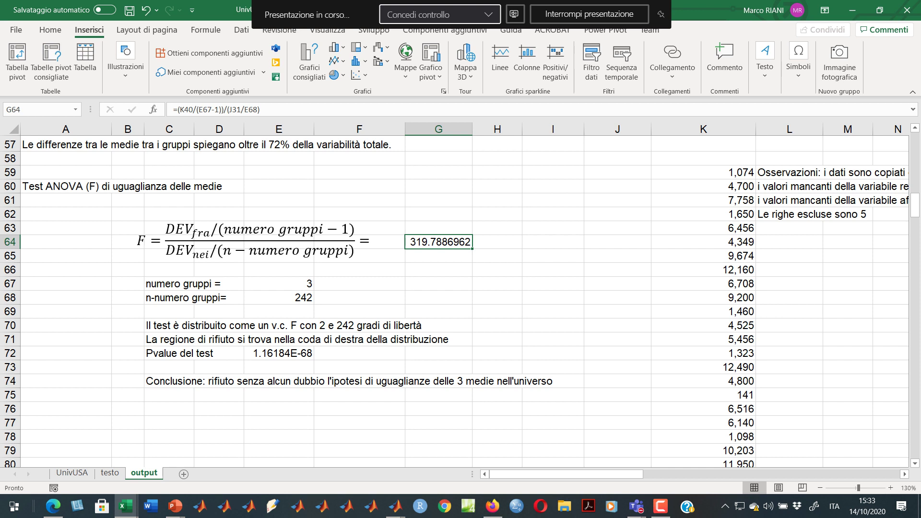
# Compare the simulated F histogram with the F statistic in G64 and the p-value in E72 of the workbook.
pyautogui.hotkey('alt', 'Tab')
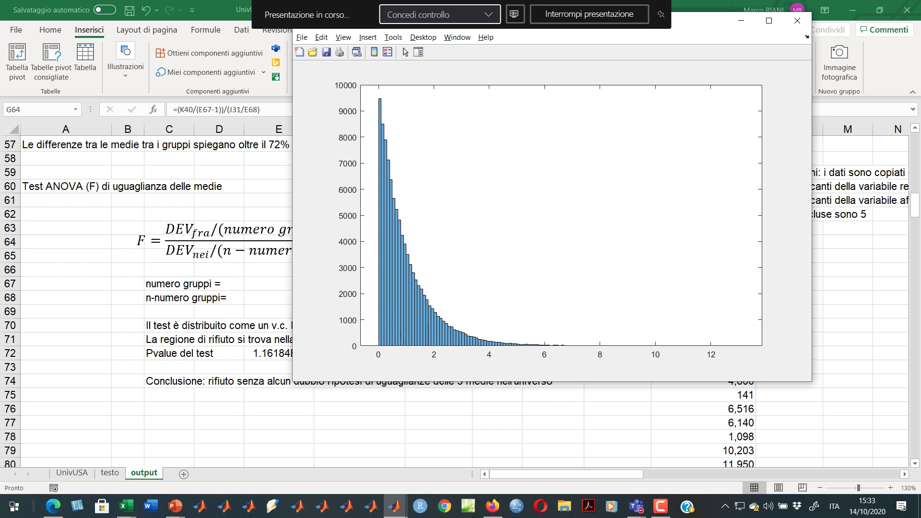
pyautogui.click(741, 21)
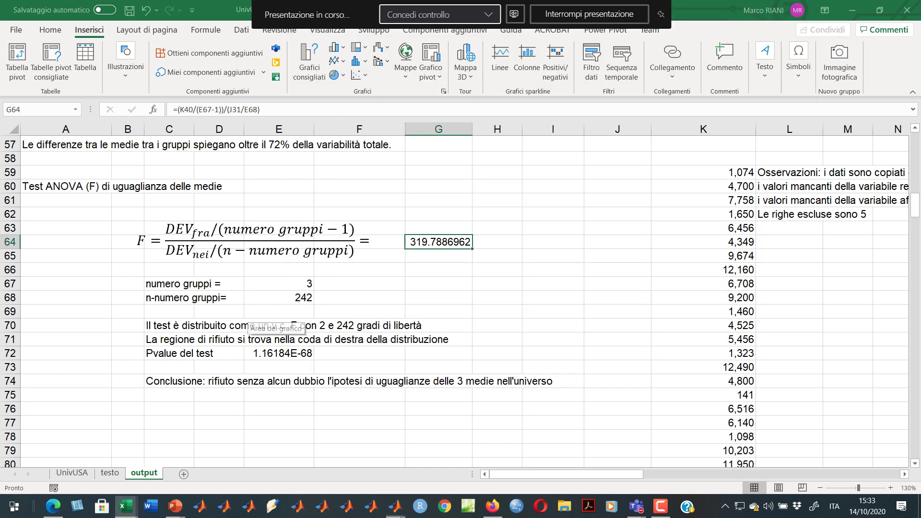
pyautogui.hotkey('alt', 'Tab')
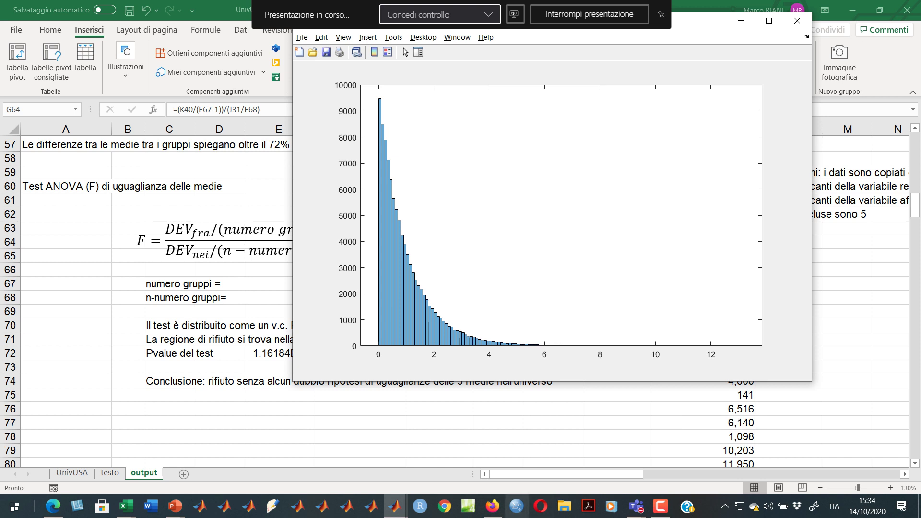
pyautogui.click(249, 330)
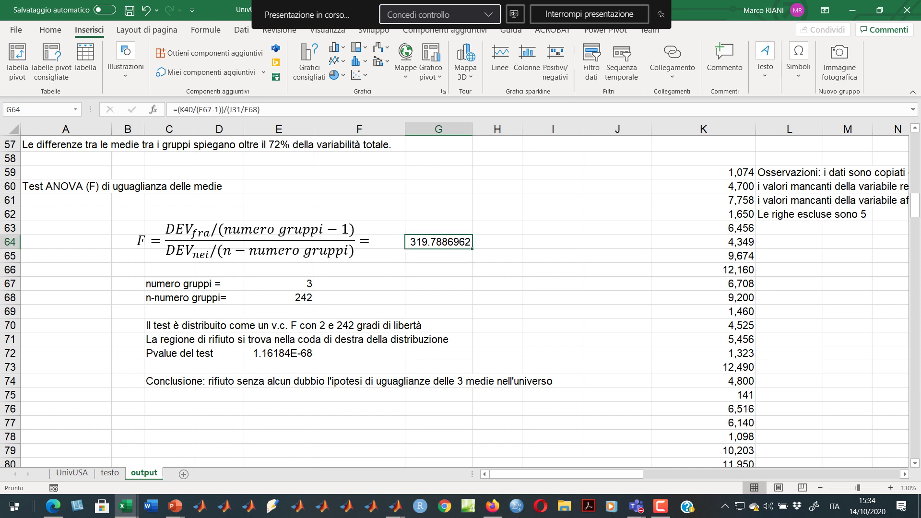
pyautogui.click(282, 354)
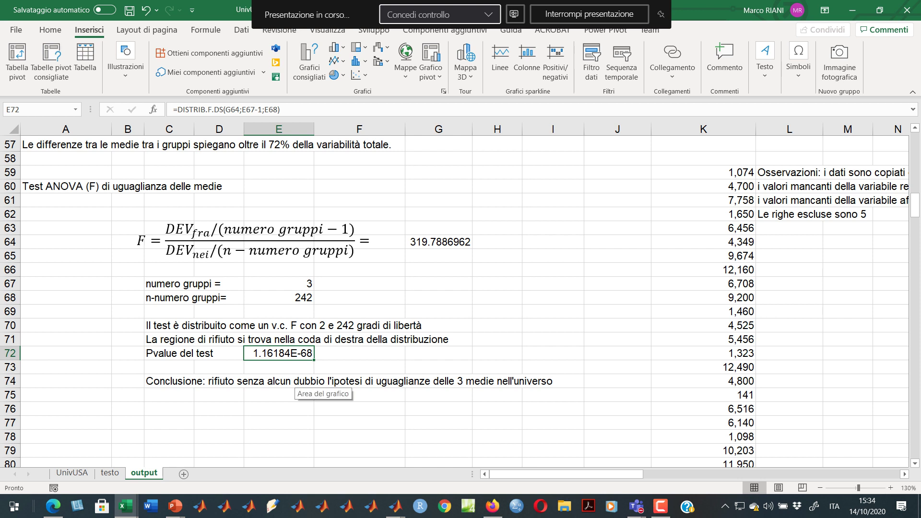
pyautogui.click(439, 242)
# Return to the main MATLAB window and compute the maximum of the simulated values with max(x).
pyautogui.hotkey('alt', 'Tab')
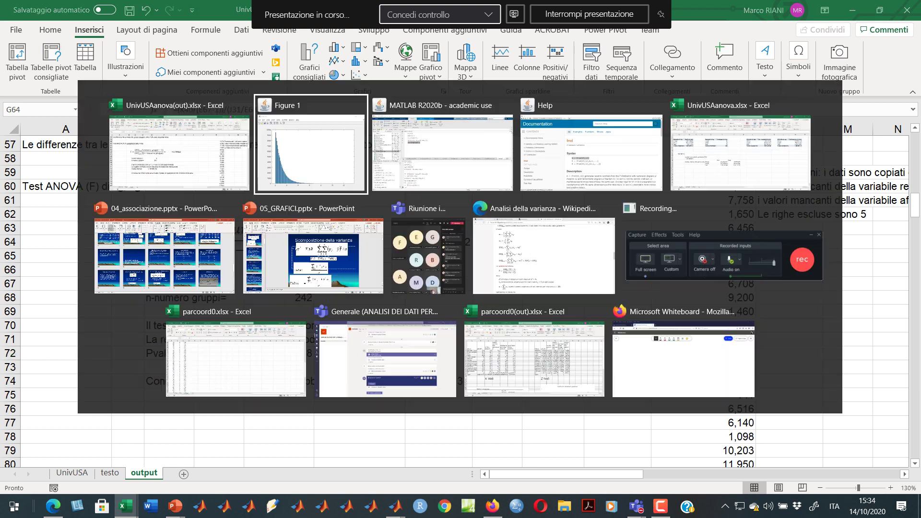
pyautogui.hotkey('alt', 'Tab')
pyautogui.press('Tab')
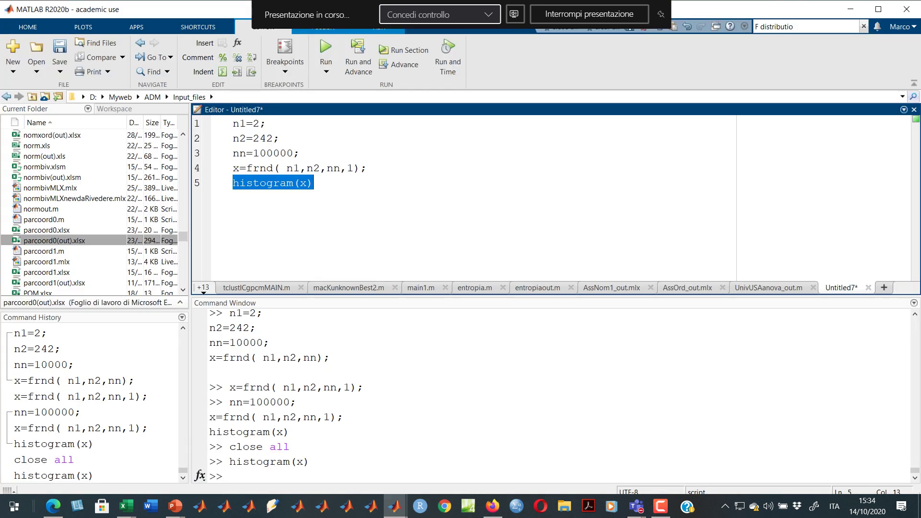
pyautogui.write('max(x)')
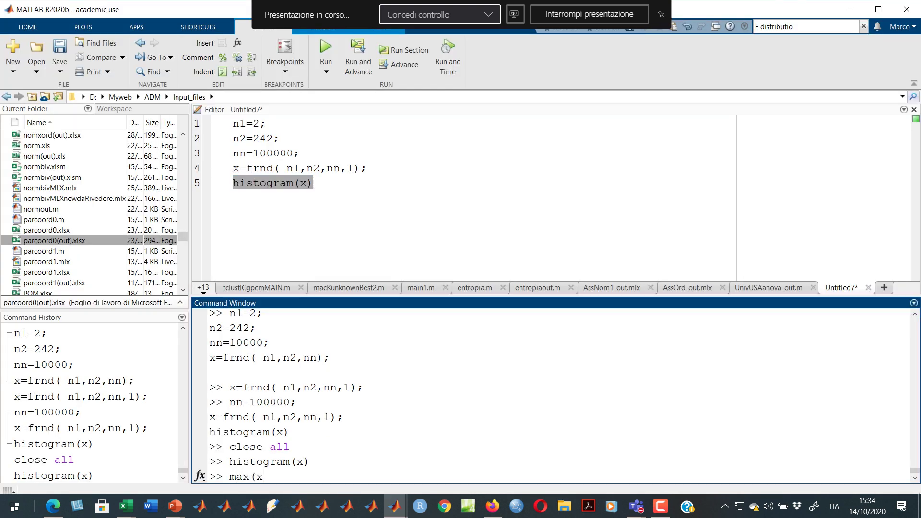
pyautogui.press('Return')
pyautogui.press('Up')
pyautogui.press('Up')
pyautogui.press('Up')
pyautogui.press('Down')
pyautogui.press('Up')
pyautogui.press('Up')
pyautogui.press('Up')
pyautogui.press('Escape')
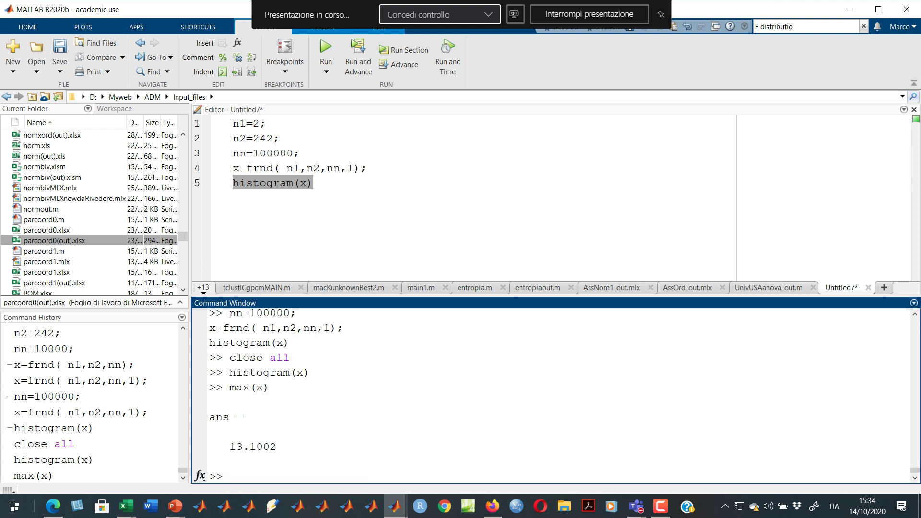
# Increase nn to 100000000 and run only the nn and frnd lines to regenerate x.
pyautogui.click(273, 153)
pyautogui.write('000')
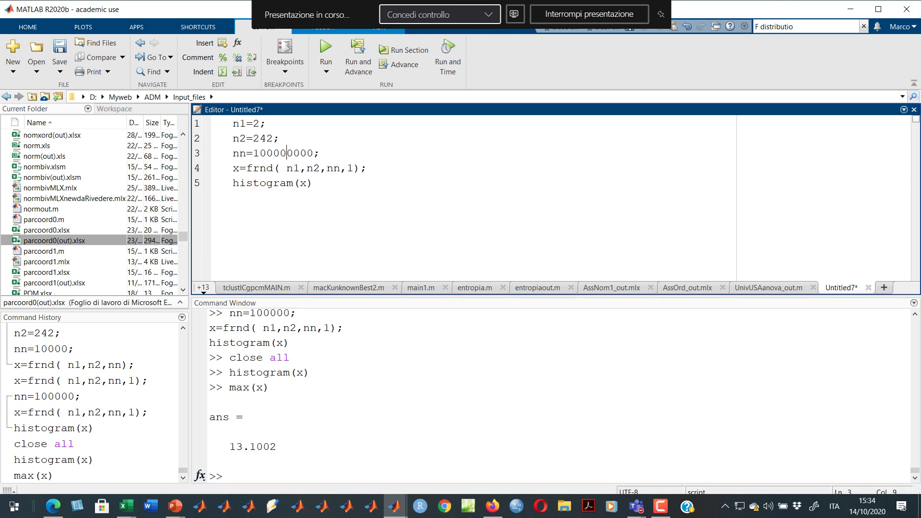
pyautogui.hotkey('shift', 'Right')
pyautogui.hotkey('shift', 'Right')
pyautogui.hotkey('shift', 'Right')
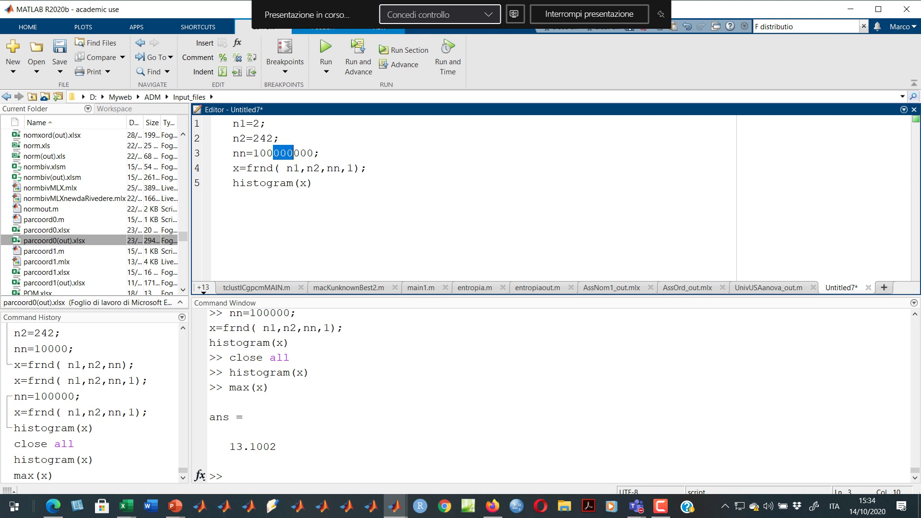
pyautogui.press('Home')
pyautogui.hotkey('shift', 'Down')
pyautogui.hotkey('shift', 'Down')
pyautogui.press('F9')
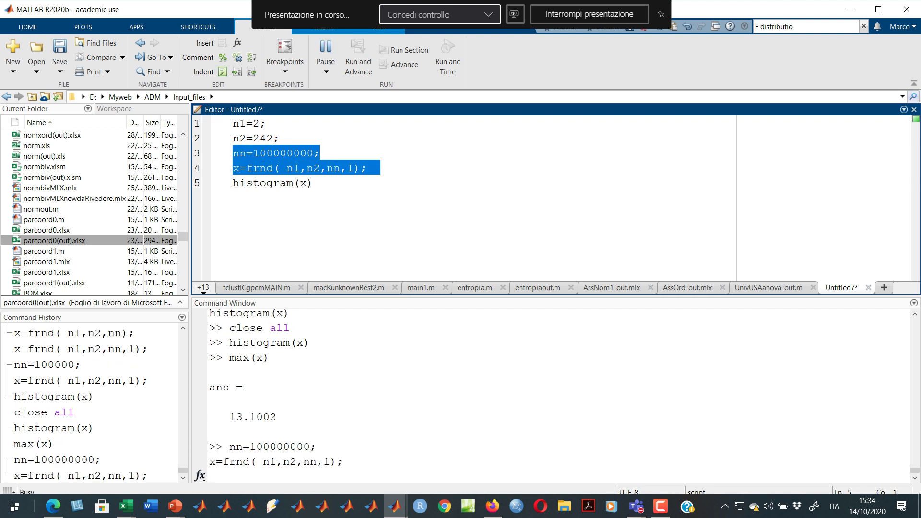
# Compute the maximum of the regenerated simulated values with max(x).
pyautogui.click(211, 477)
pyautogui.write('max(x)')
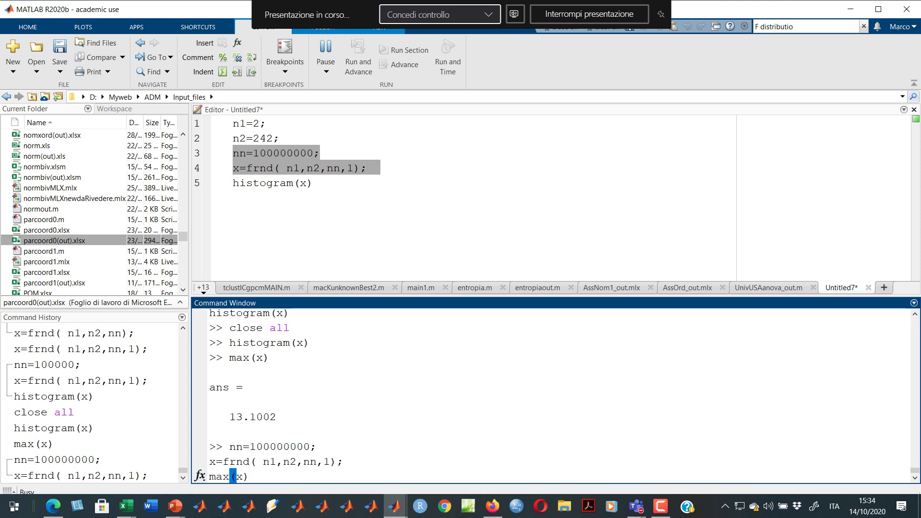
pyautogui.press('Return')
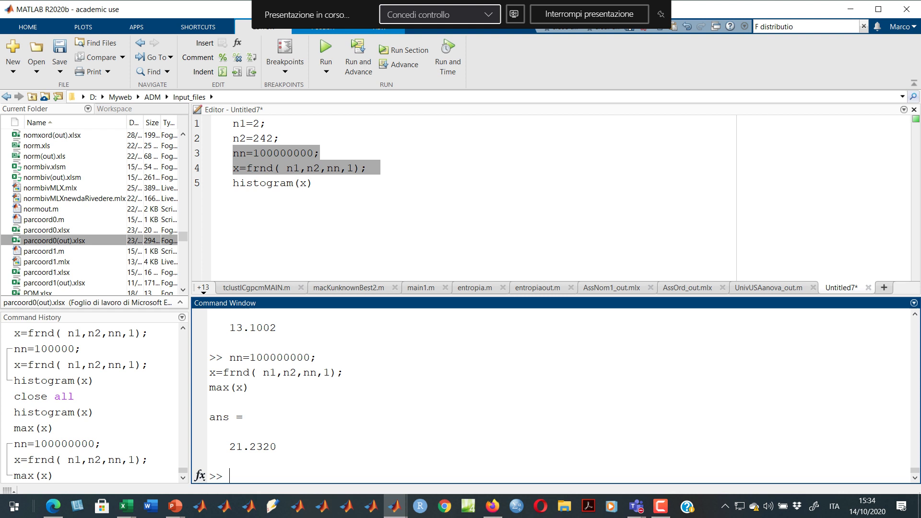
# Plot the 100000000 simulated values with histogram(x) and move the figure so the whole plot is in view.
pyautogui.hotkey('alt', 'Tab')
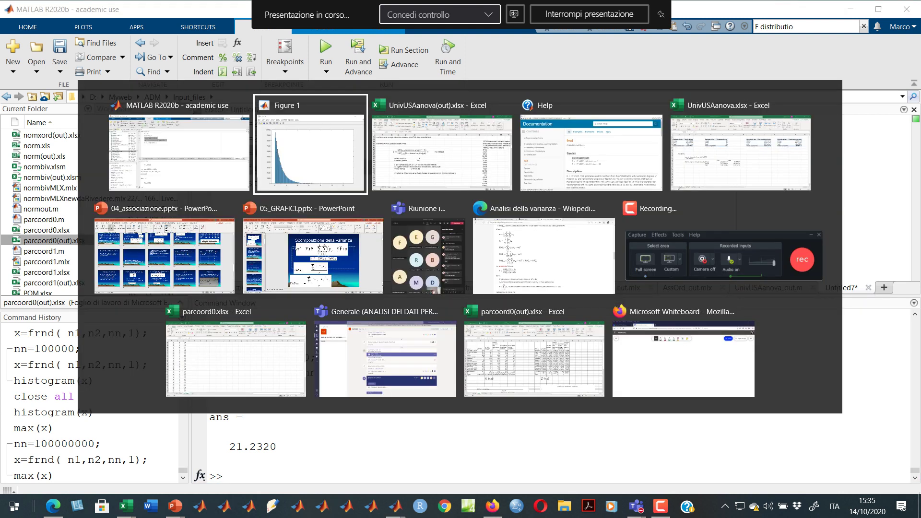
pyautogui.hotkey('alt', 'Tab')
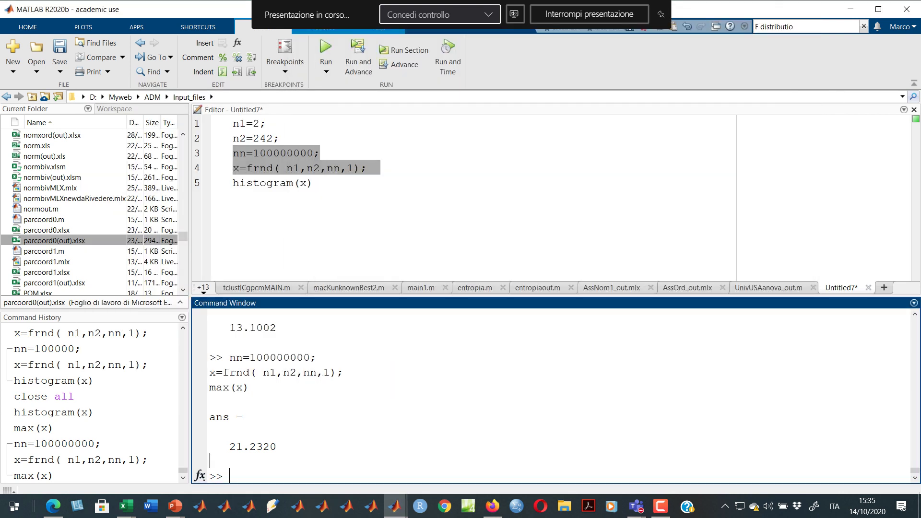
pyautogui.press('Up')
pyautogui.press('Up')
pyautogui.press('Up')
pyautogui.press('Up')
pyautogui.press('Up')
pyautogui.press('Return')
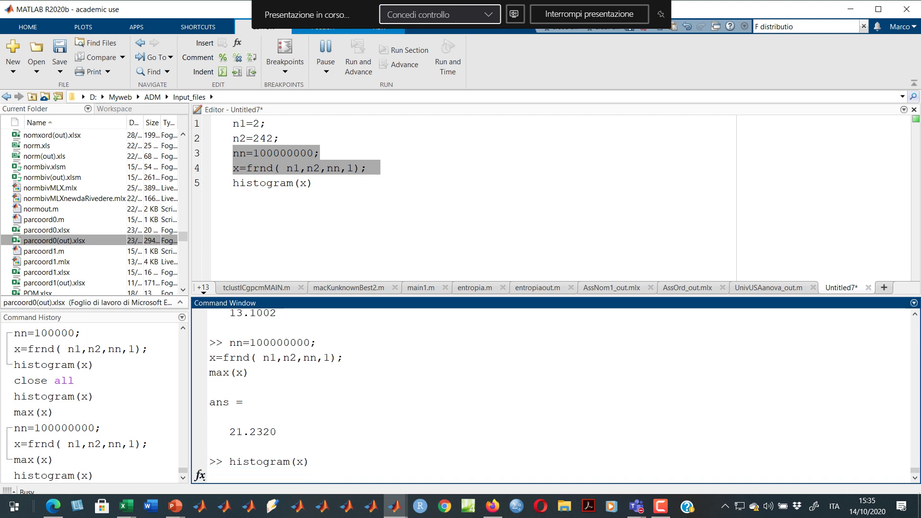
pyautogui.hotkey('alt', 'Tab')
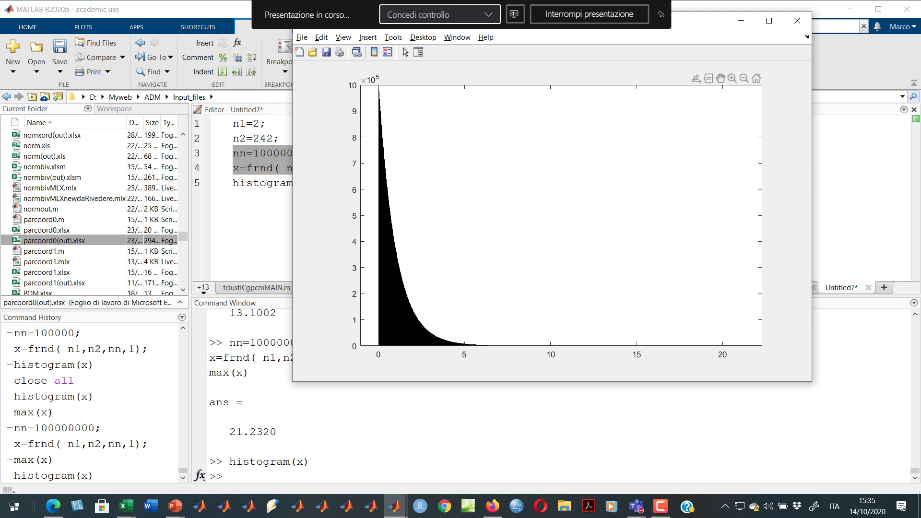
pyautogui.moveTo(700, 20); pyautogui.dragTo(751, 167)
pyautogui.moveTo(585, 169); pyautogui.dragTo(421, 84)
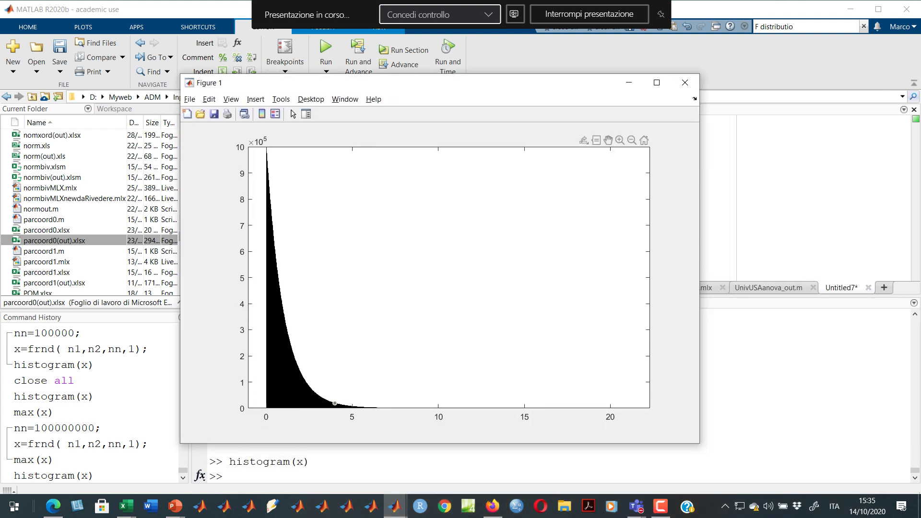
# Restrict the histogram's vertical axis with ylim([0 2]), inspect the farthest bin in the tail, and return to the main MATLAB window.
pyautogui.click(269, 476)
pyautogui.write('ylim(è')
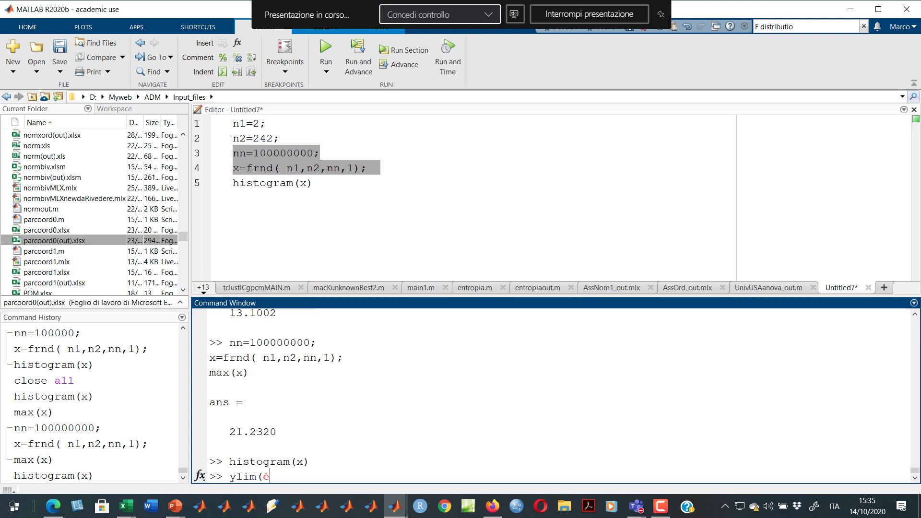
pyautogui.press('BackSpace')
pyautogui.write('[0 2])')
pyautogui.press('Return')
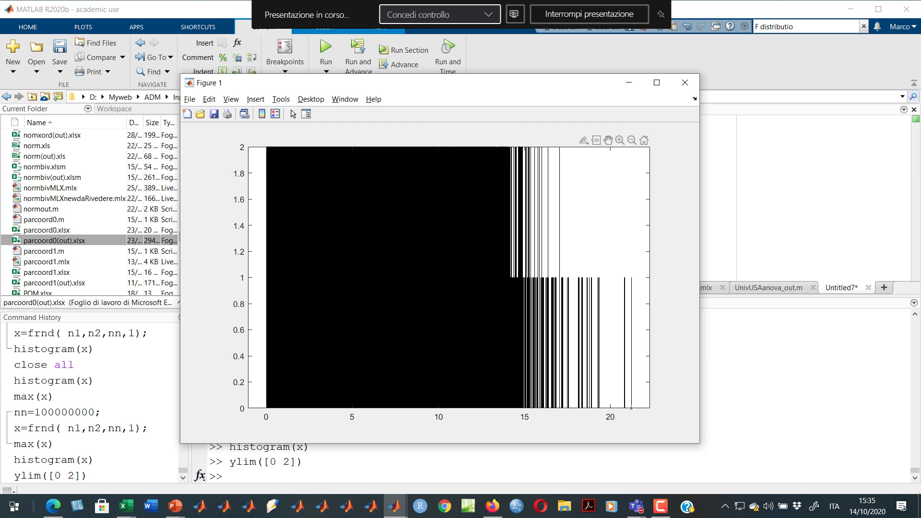
pyautogui.moveTo(631, 408)
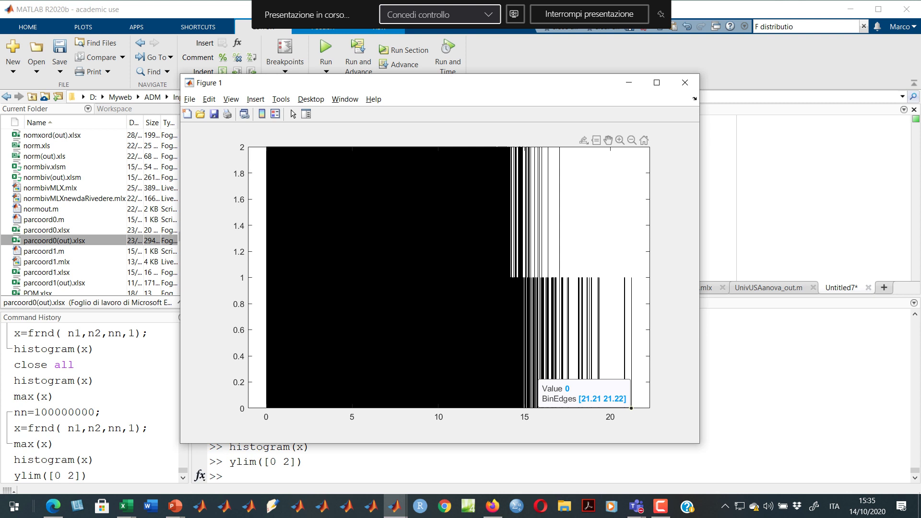
pyautogui.click(304, 462)
pyautogui.click(303, 461)
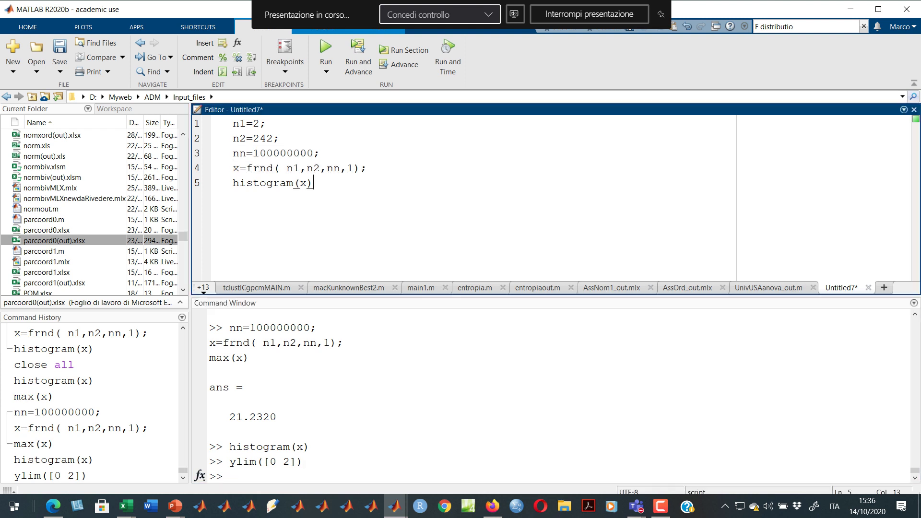
pyautogui.hotkey('alt', 'Tab')
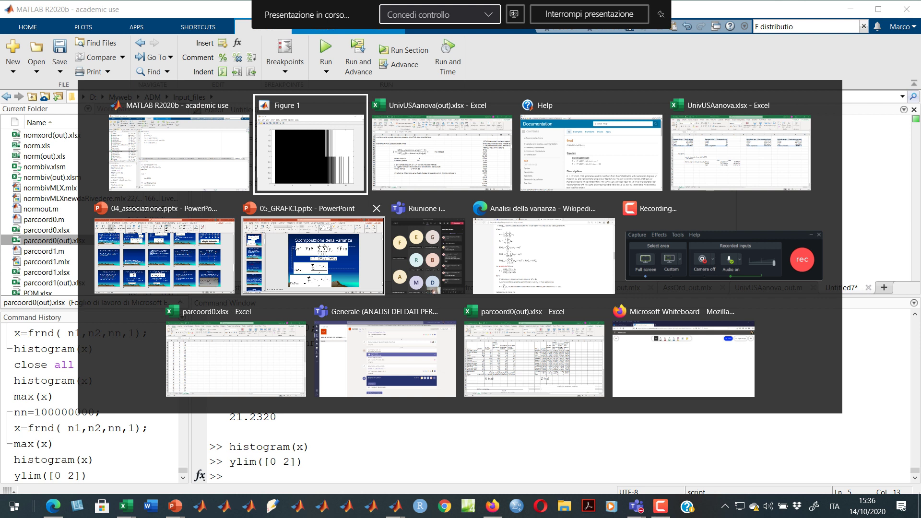
pyautogui.hotkey('alt', 'Tab')
pyautogui.hotkey('alt', 'shift', 'Tab')
pyautogui.press('Tab')
pyautogui.press('Tab')
pyautogui.press('Tab')
pyautogui.hotkey('shift', 'Tab')
pyautogui.hotkey('shift', 'Tab')
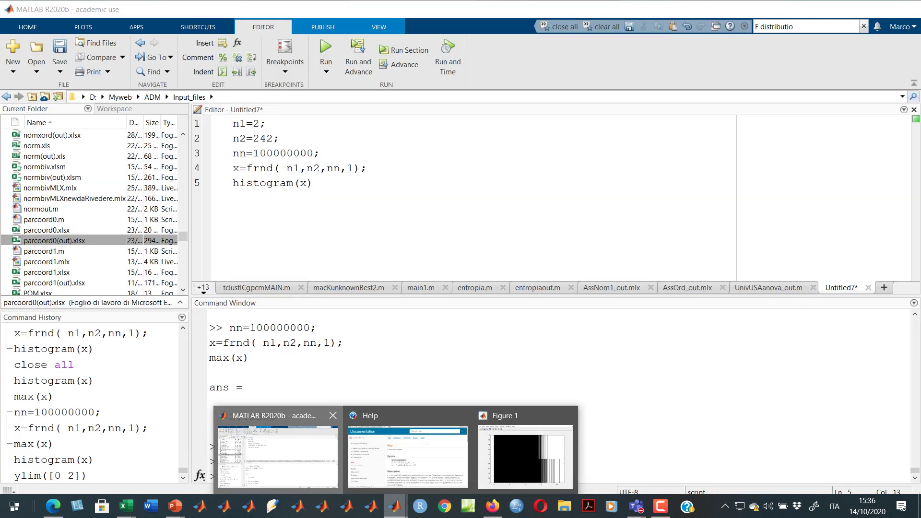
pyautogui.click(279, 446)
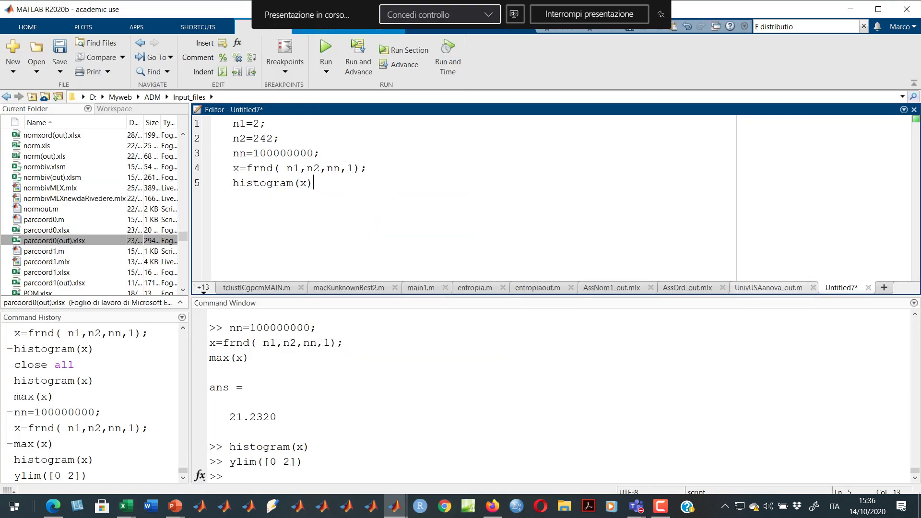
# Switch to the UnivUSAanova_out.m script and inspect the anovatab and stats outputs of the anova1 call on line 73.
pyautogui.click(767, 287)
pyautogui.click(434, 200)
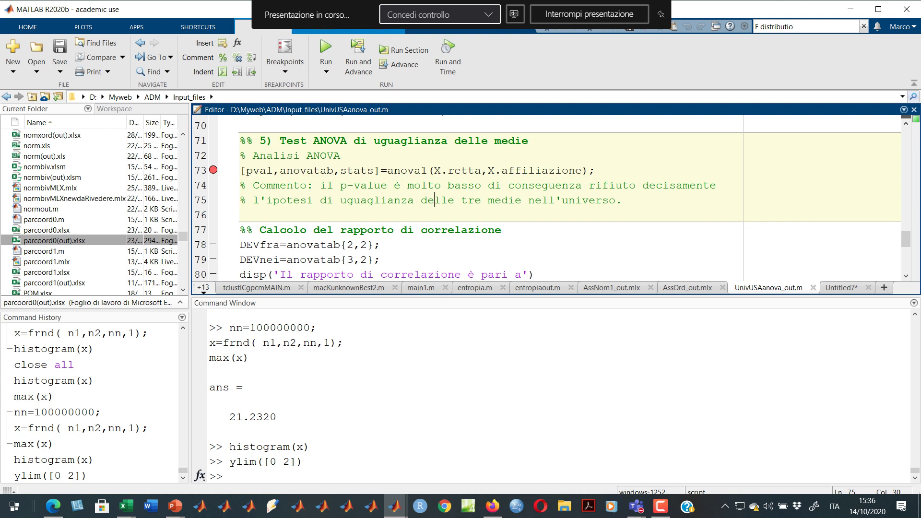
pyautogui.moveTo(448, 170)
pyautogui.moveTo(507, 171)
pyautogui.scroll(-3, 547, 197)
pyautogui.scroll(3, 547, 196)
pyautogui.moveTo(309, 171)
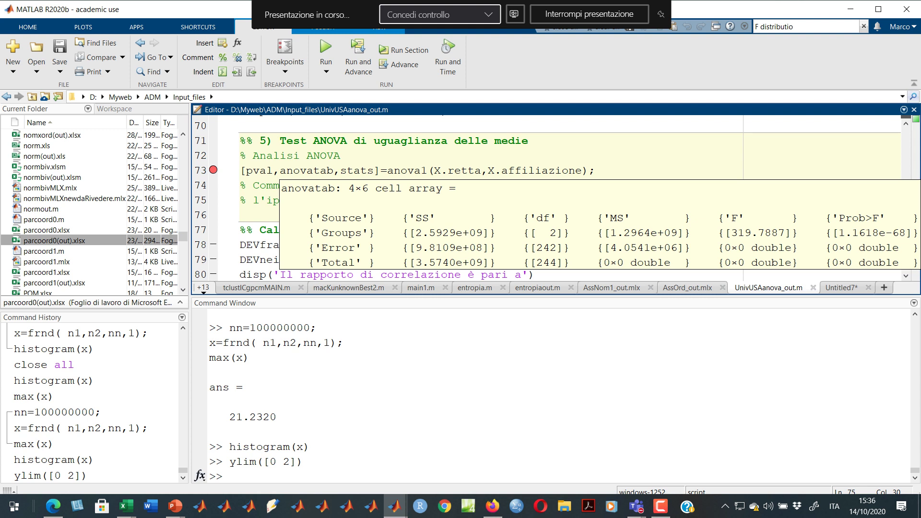
pyautogui.moveTo(355, 171)
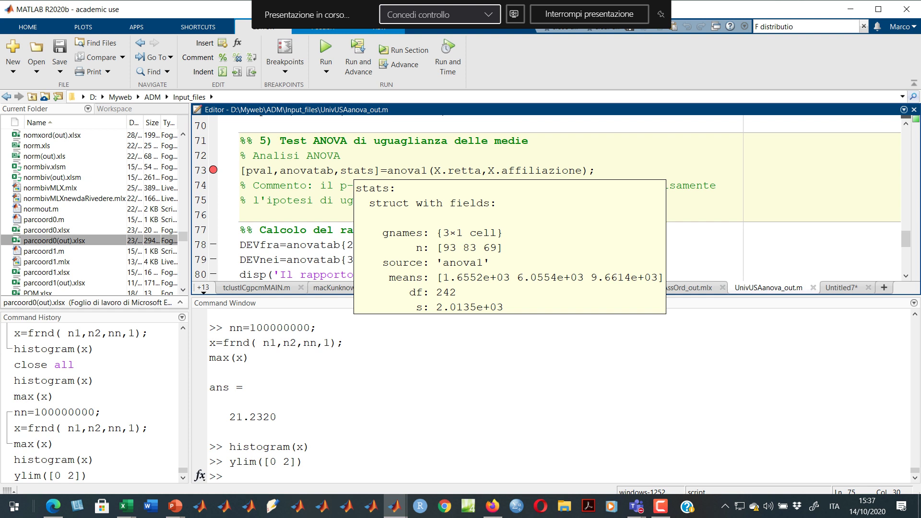
# Examine how the correlation ratio section takes DEVfra and DEVnei from anovatab and computes DEVfra/(DEVfra+DEVnei).
pyautogui.click(240, 215)
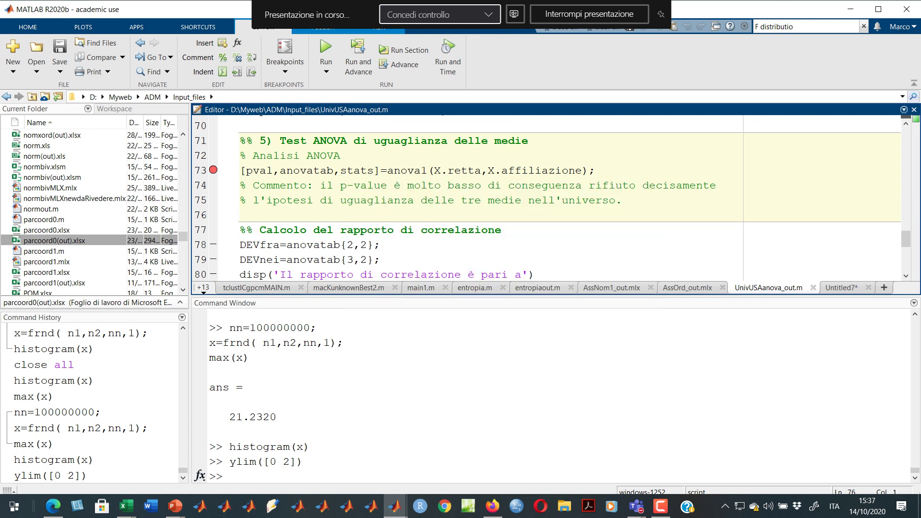
pyautogui.moveTo(313, 245)
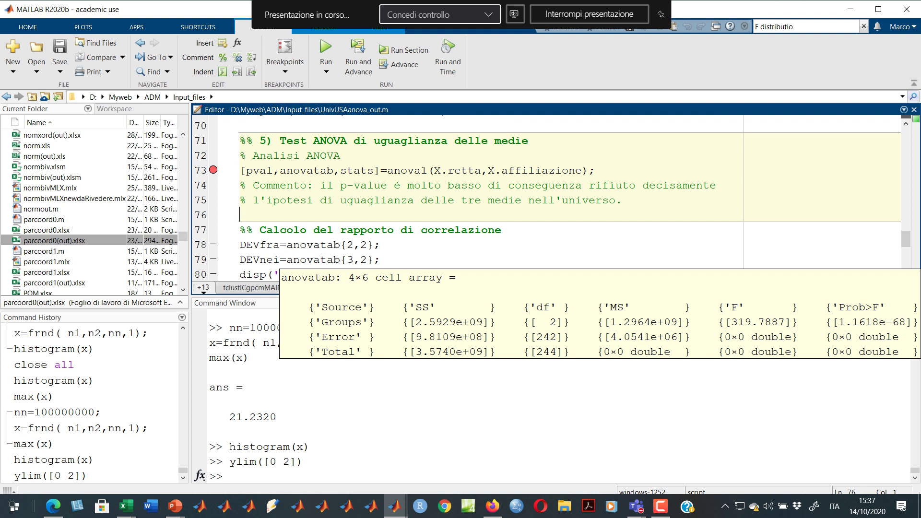
pyautogui.scroll(-3, 527, 197)
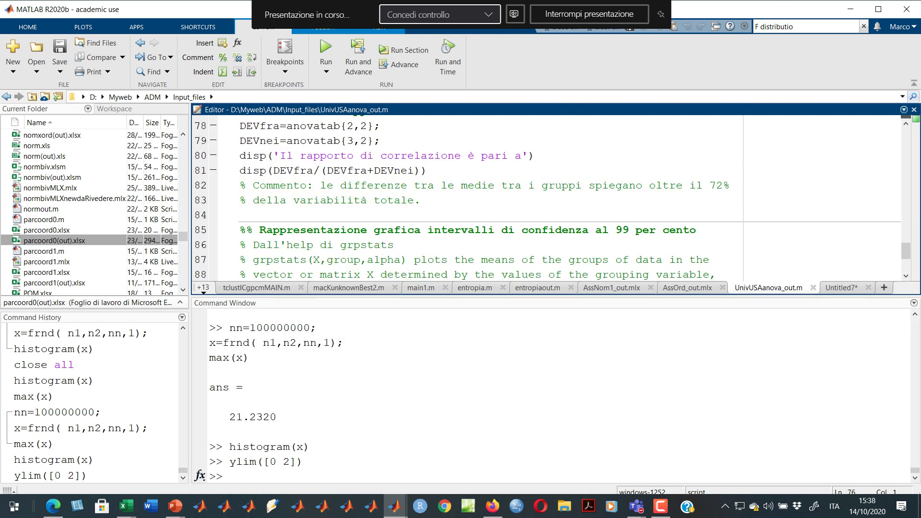
pyautogui.click(294, 171)
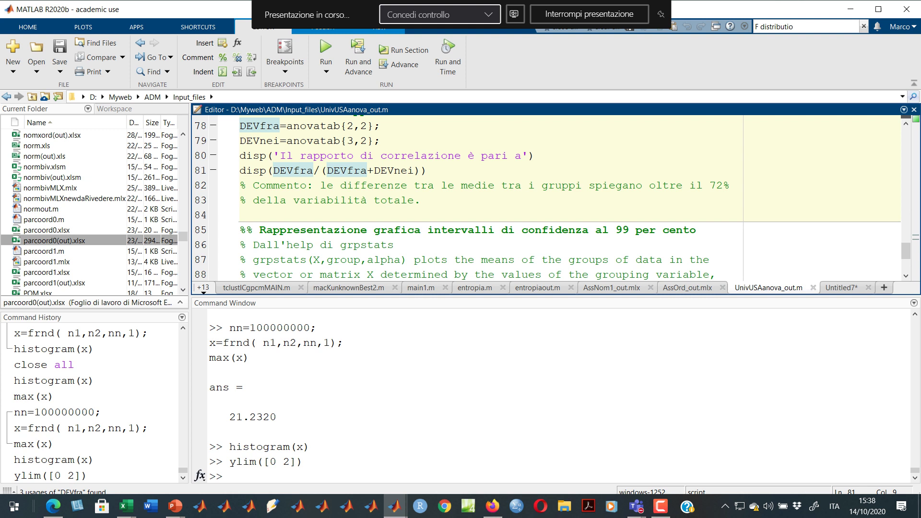
# Find the grpstats call on line 93 and open the function's full documentation page.
pyautogui.scroll(-3, 547, 197)
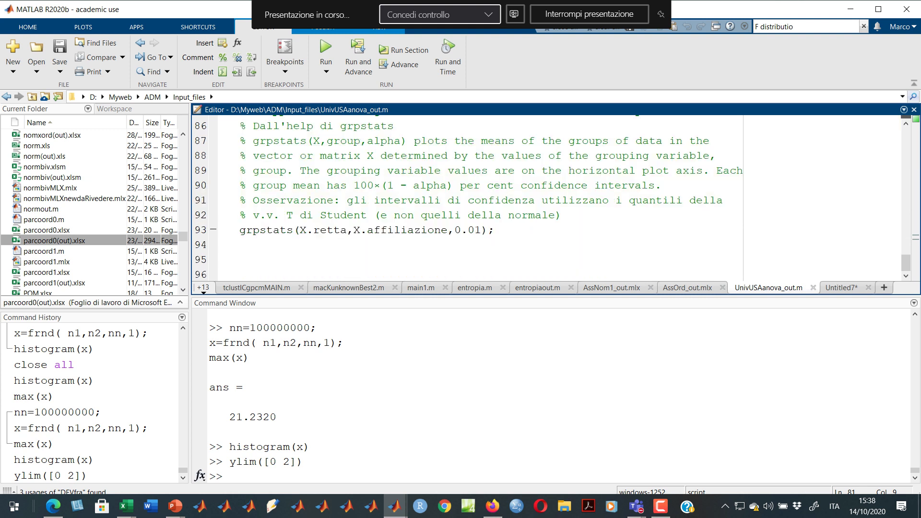
pyautogui.click(381, 200)
pyautogui.doubleClick(270, 231)
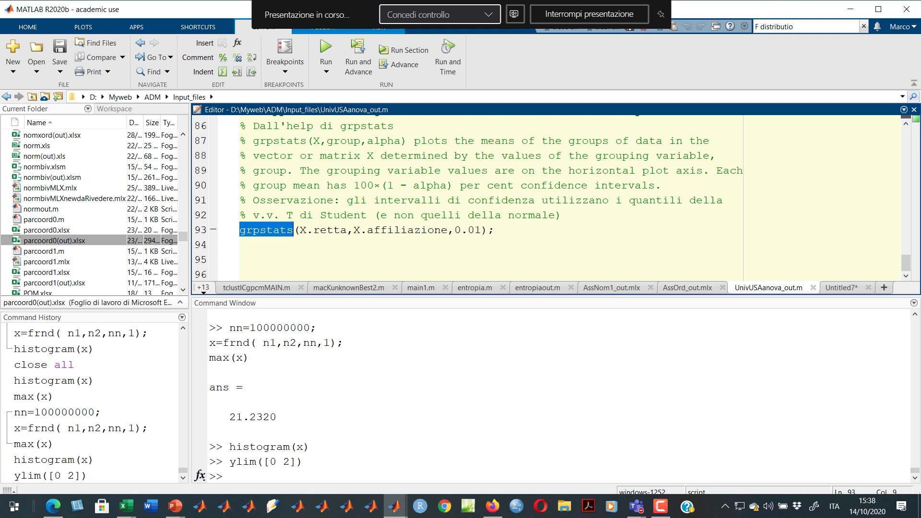
pyautogui.press('F1')
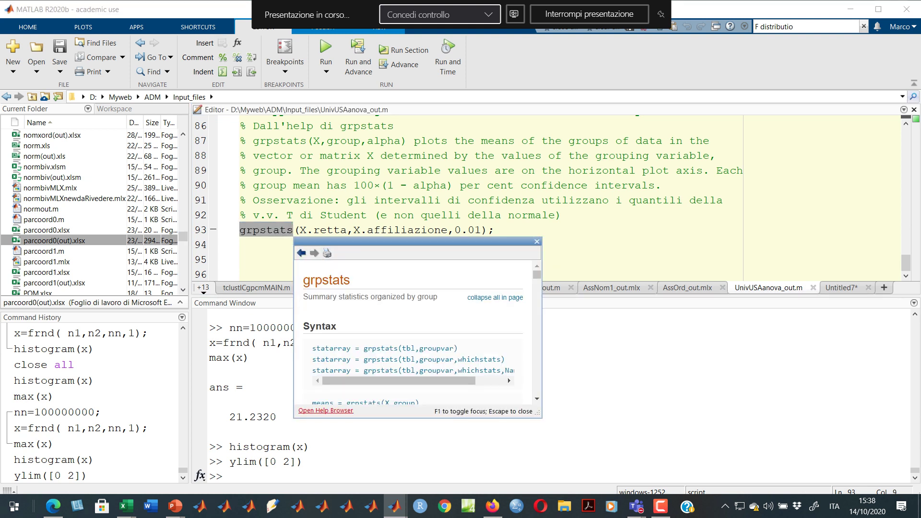
pyautogui.click(325, 411)
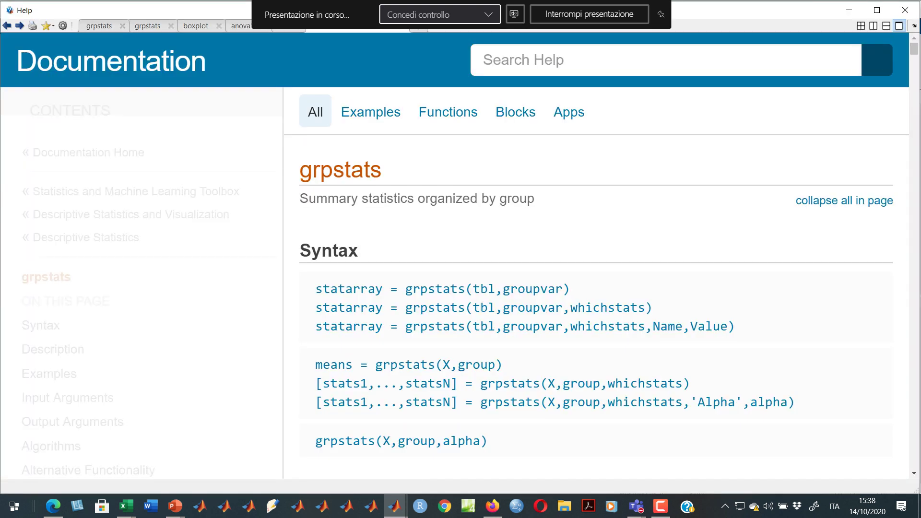
# Review the grpstats syntaxes and read the description of grpstats(X,group,alpha).
pyautogui.scroll(-3, 479, 307)
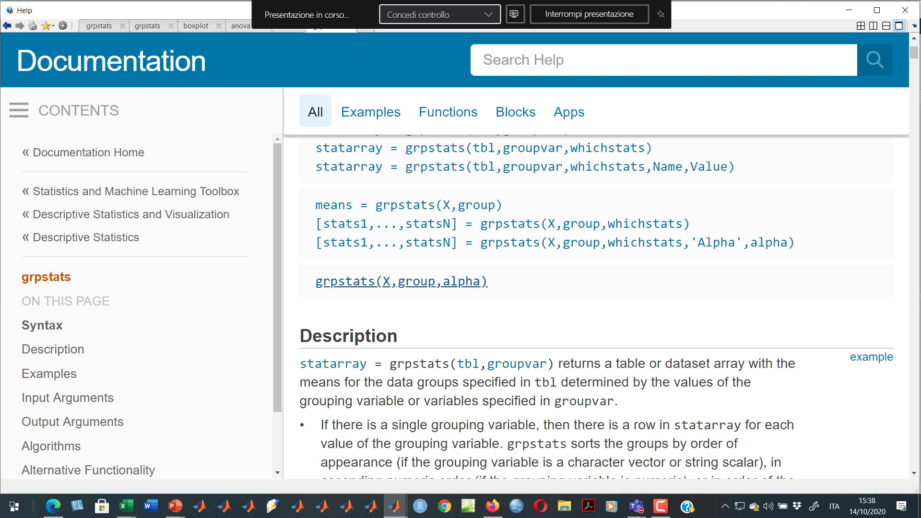
pyautogui.scroll(3, 479, 224)
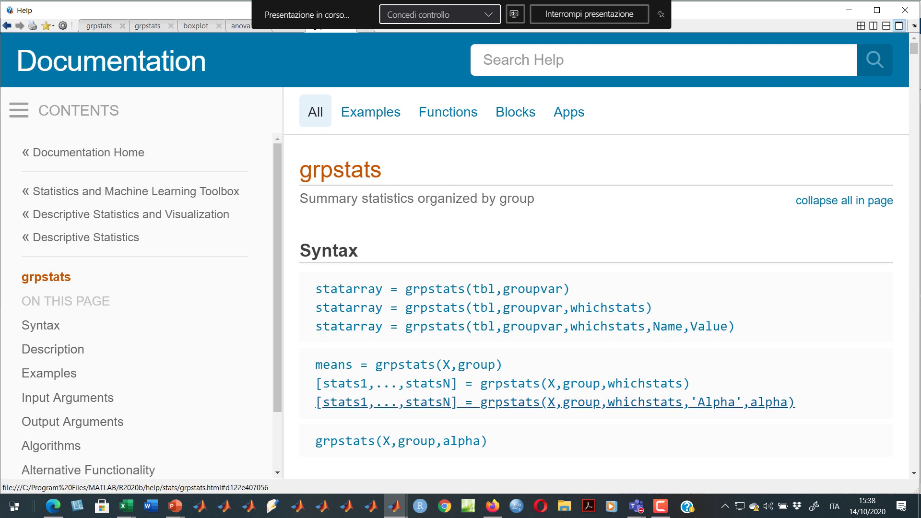
pyautogui.scroll(-3, 403, 283)
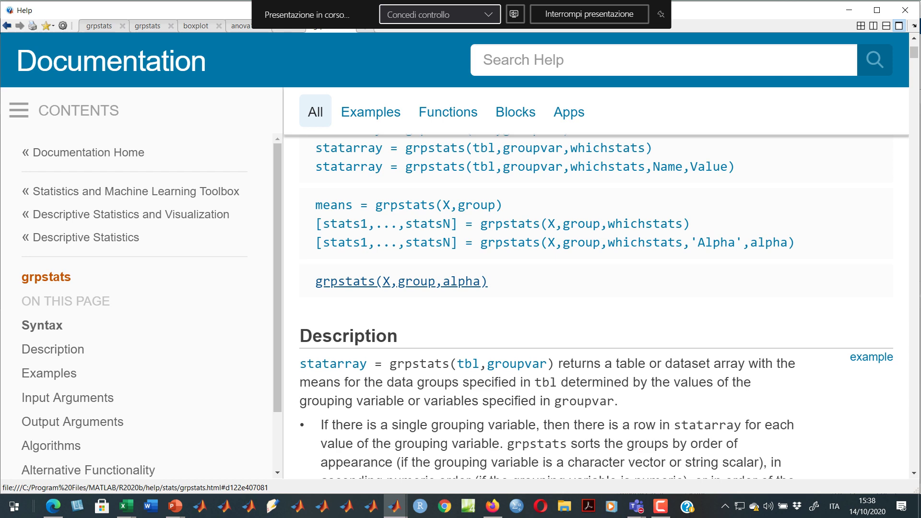
pyautogui.click(401, 281)
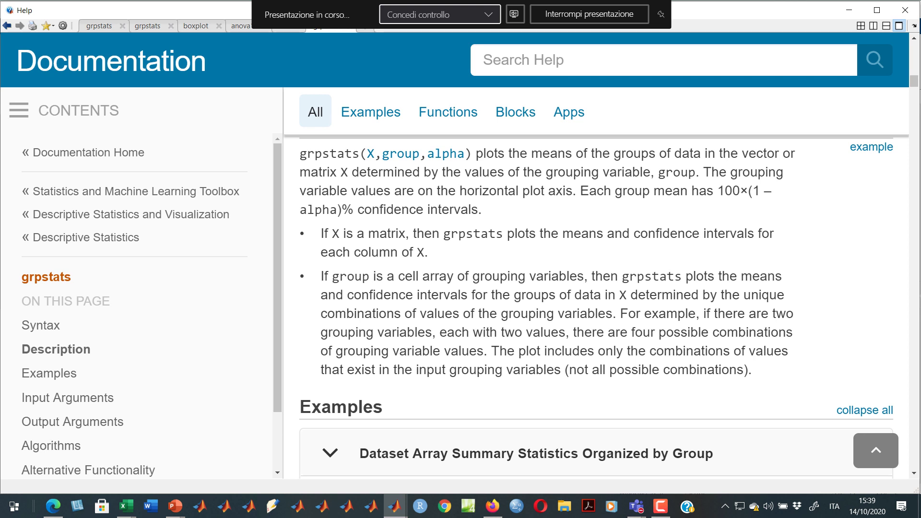
pyautogui.moveTo(300, 153); pyautogui.dragTo(322, 154)
pyautogui.click(322, 155)
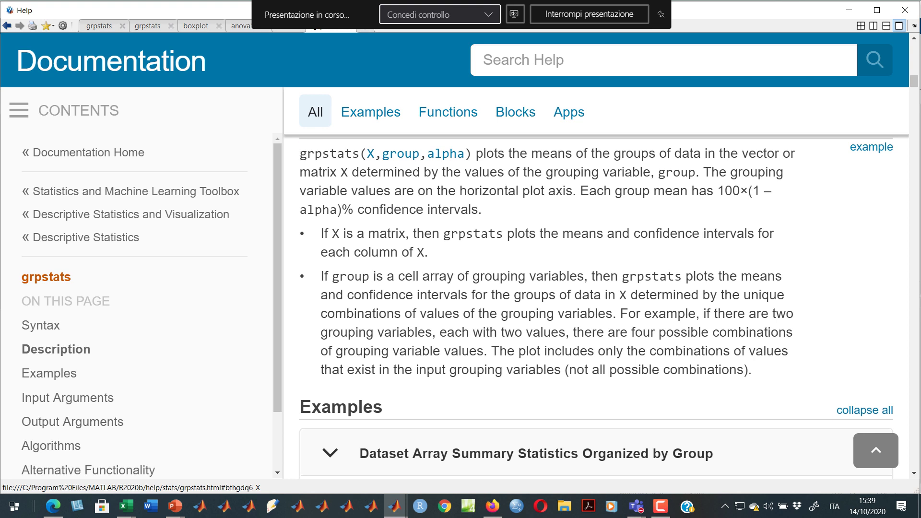
pyautogui.moveTo(300, 154); pyautogui.dragTo(565, 171)
pyautogui.click(566, 172)
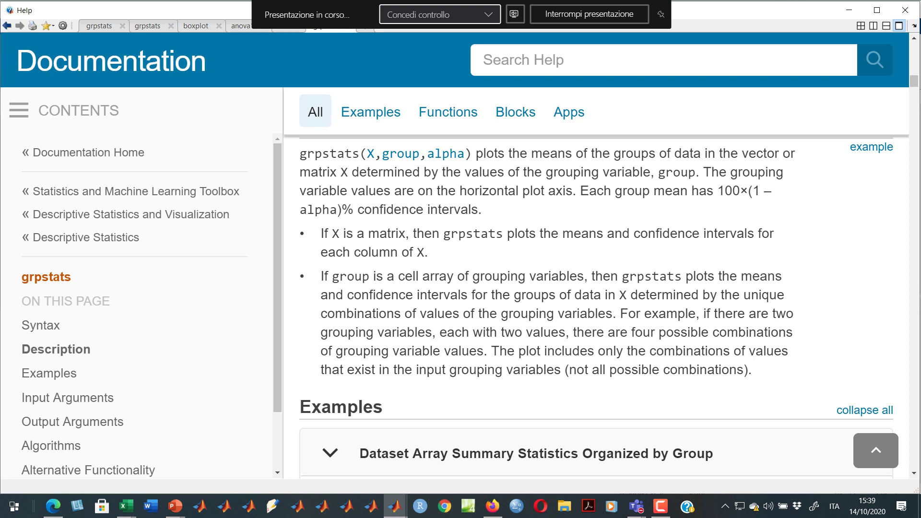
# Return to the script and review the grpstats(X.retta,X.affiliazione,0.01) call with its confidence interval comments.
pyautogui.hotkey('alt', 'Tab')
pyautogui.click(208, 401)
pyautogui.click(313, 230)
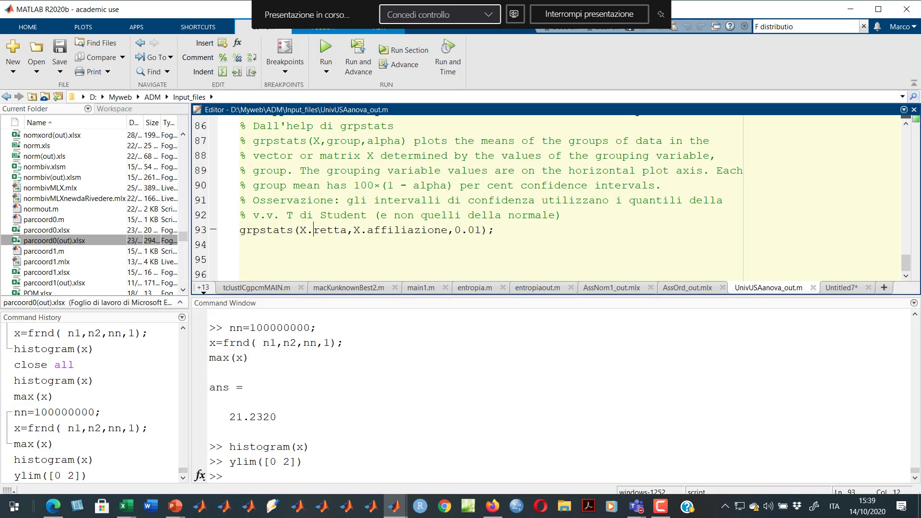
pyautogui.moveTo(427, 230); pyautogui.dragTo(239, 230)
pyautogui.click(448, 230)
pyautogui.rightClick(317, 227)
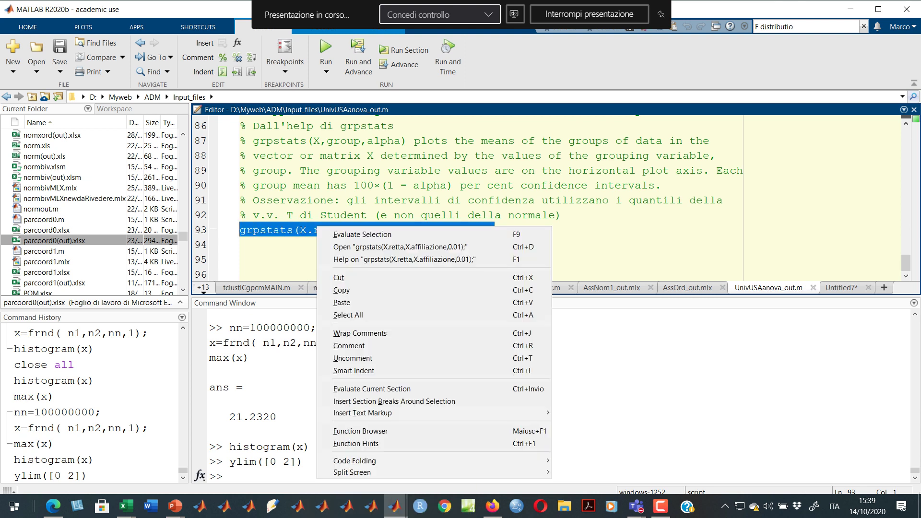
pyautogui.click(300, 125)
pyautogui.scroll(3, 300, 126)
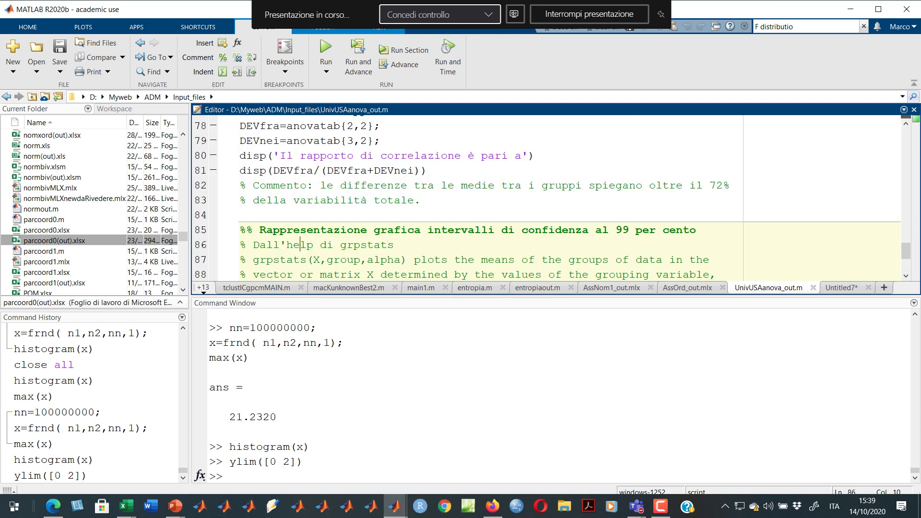
pyautogui.scroll(-3, 546, 197)
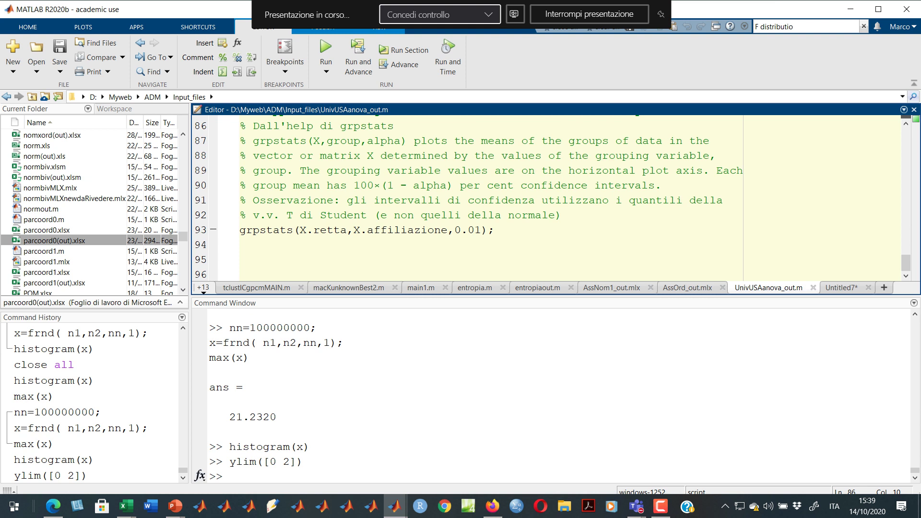
# Close all figures and evaluate grpstats(X.retta,X.affiliazione,0.01) on line 93 to plot the group means with confidence intervals.
pyautogui.click(230, 476)
pyautogui.write('close all')
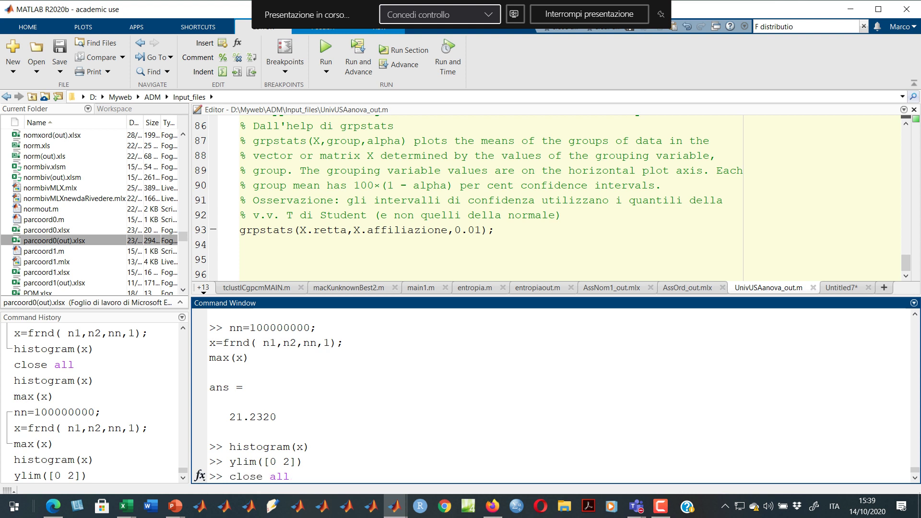
pyautogui.press('Return')
pyautogui.moveTo(242, 245); pyautogui.dragTo(240, 230)
pyautogui.rightClick(251, 228)
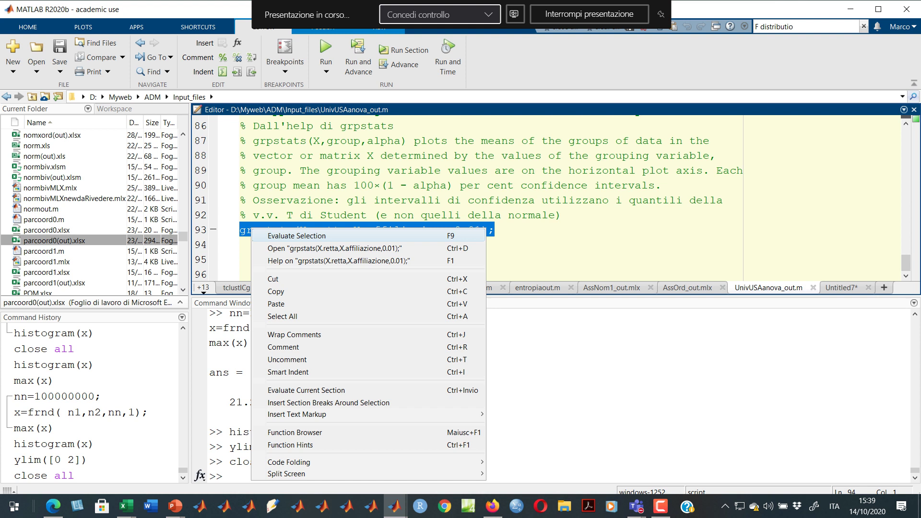
pyautogui.click(288, 236)
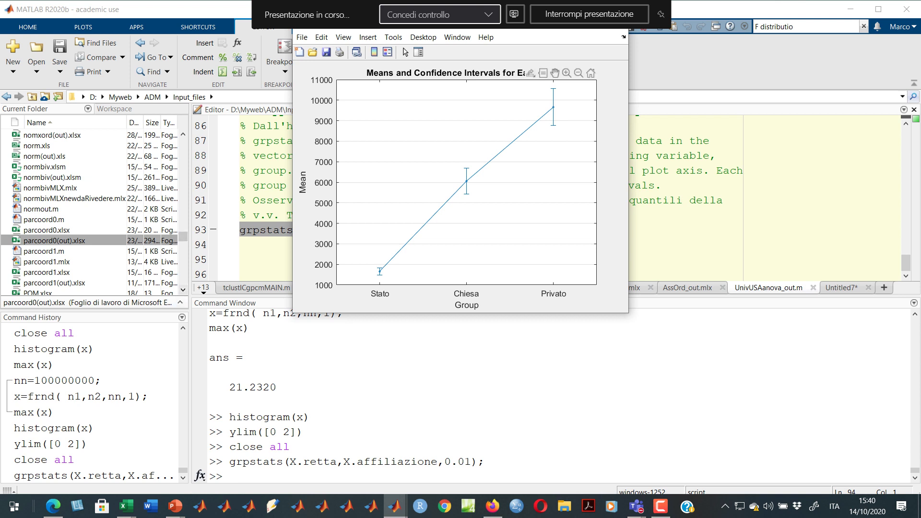
pyautogui.moveTo(379, 272)
# Switch to the UnivUSAanova(out).xlsx workbook in Excel and find the confidence interval charts on the output sheet.
pyautogui.hotkey('alt', 'Tab')
pyautogui.press('Tab')
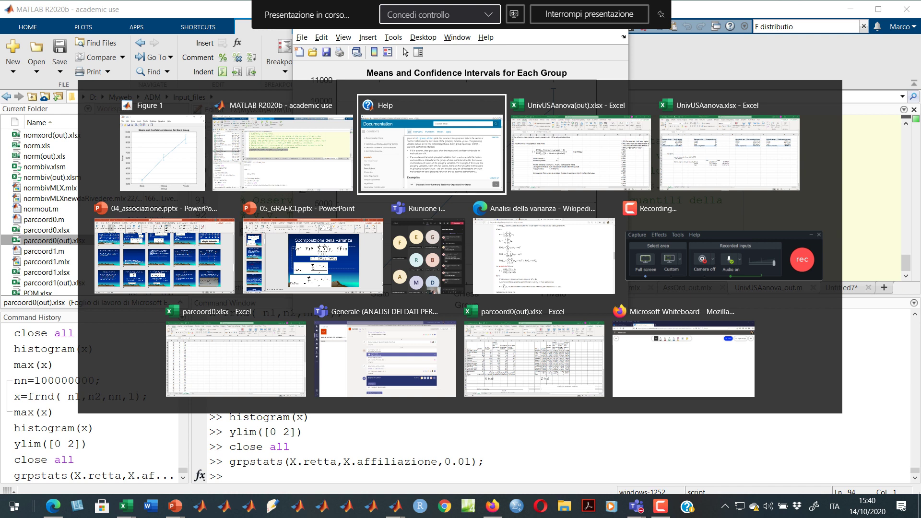
pyautogui.press('Tab')
pyautogui.scroll(18, 556, 170)
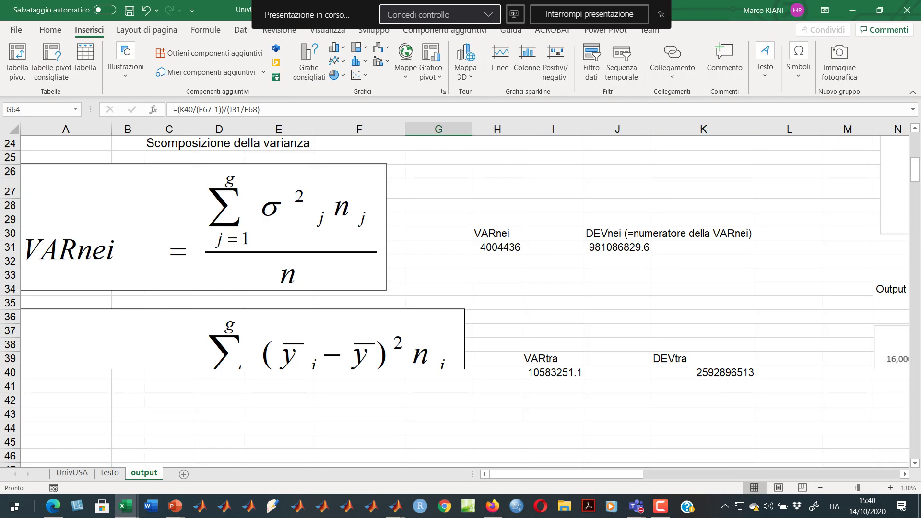
pyautogui.scroll(1, 556, 170)
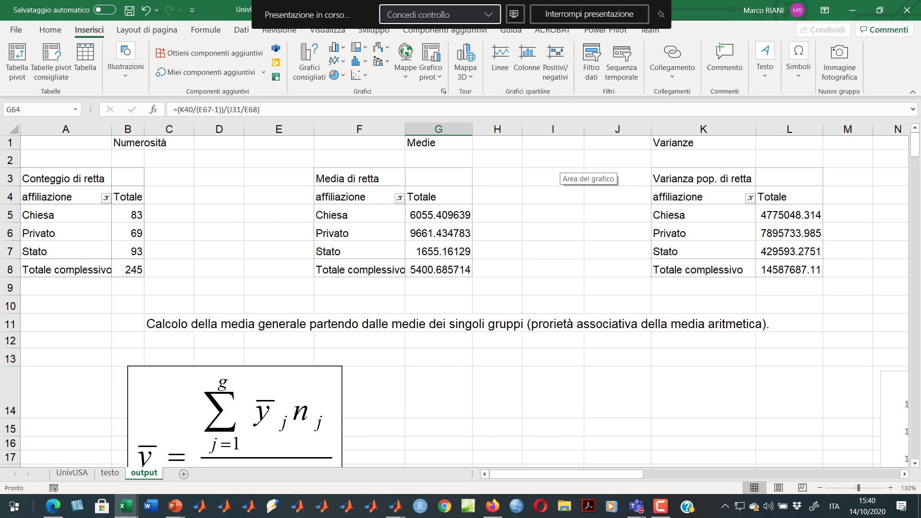
pyautogui.click(553, 177)
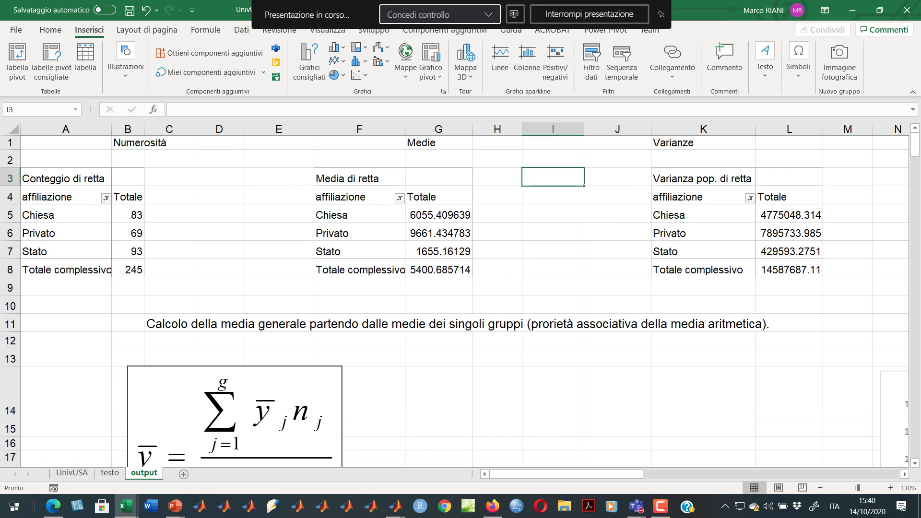
pyautogui.click(616, 178)
pyautogui.press('Right')
pyautogui.press('Right')
pyautogui.press('Right')
pyautogui.press('Right')
pyautogui.press('Right')
pyautogui.press('Right')
pyautogui.press('Right')
pyautogui.press('Right')
pyautogui.press('Right')
pyautogui.press('Right')
pyautogui.press('Right')
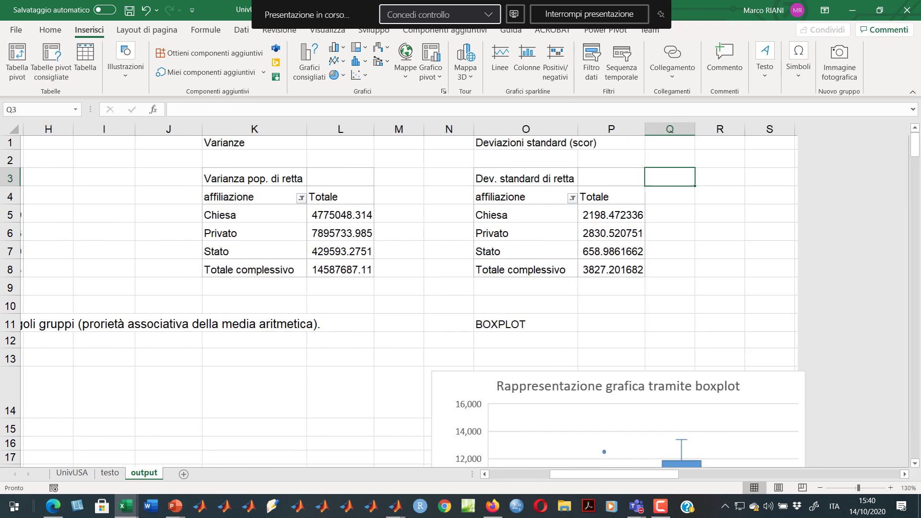
pyautogui.press('Right')
pyautogui.press('Right')
pyautogui.press('Right')
pyautogui.press('Right')
pyautogui.press('Right')
pyautogui.press('Right')
pyautogui.press('Right')
pyautogui.press('Right')
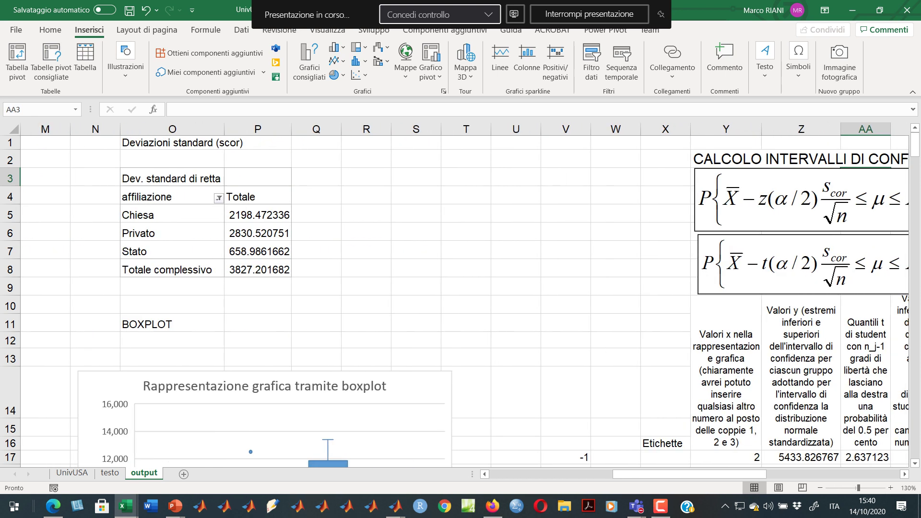
pyautogui.press('Right')
pyautogui.press('Right')
pyautogui.press('Right')
pyautogui.press('Right')
pyautogui.press('Right')
pyautogui.press('Right')
pyautogui.press('Right')
pyautogui.press('Right')
pyautogui.press('Right')
pyautogui.press('Right')
pyautogui.press('Right')
pyautogui.press('Right')
pyautogui.press('Right')
pyautogui.press('Right')
pyautogui.press('Right')
pyautogui.press('Right')
pyautogui.press('Right')
pyautogui.press('Right')
pyautogui.press('Right')
pyautogui.press('Right')
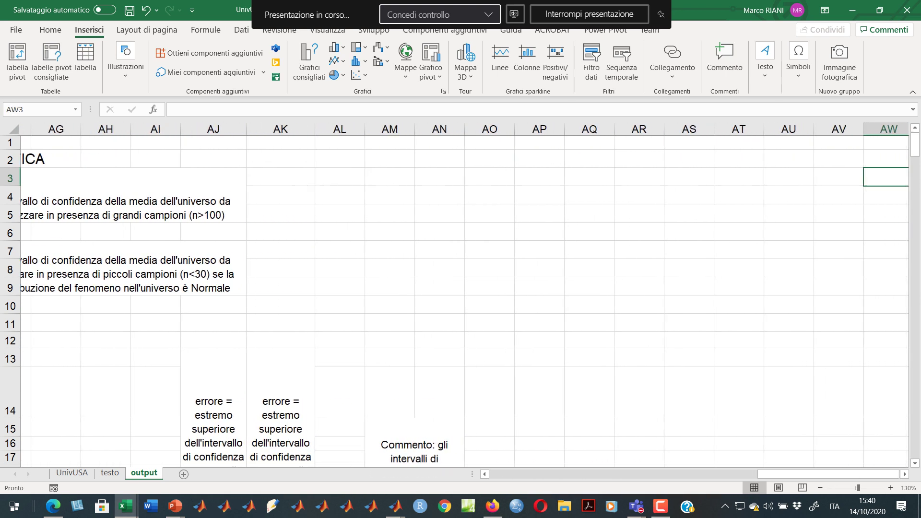
pyautogui.scroll(-15, 460, 302)
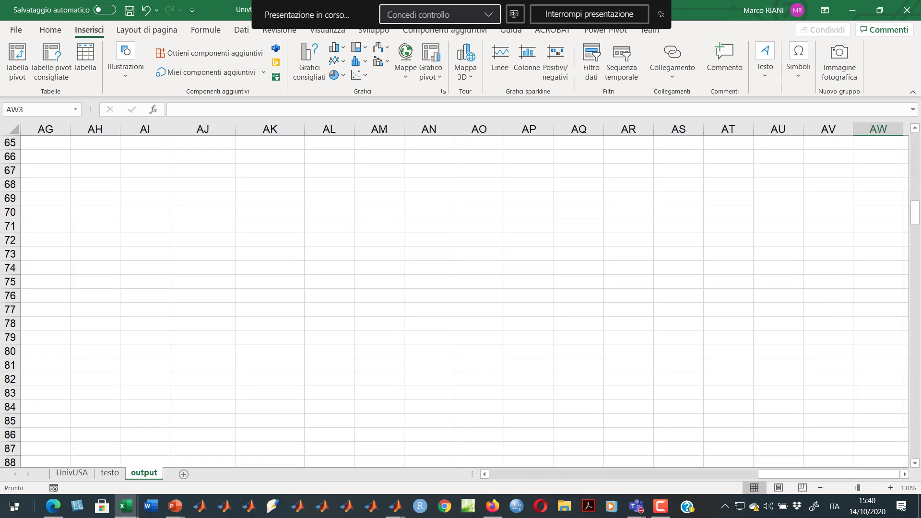
pyautogui.scroll(11, 460, 302)
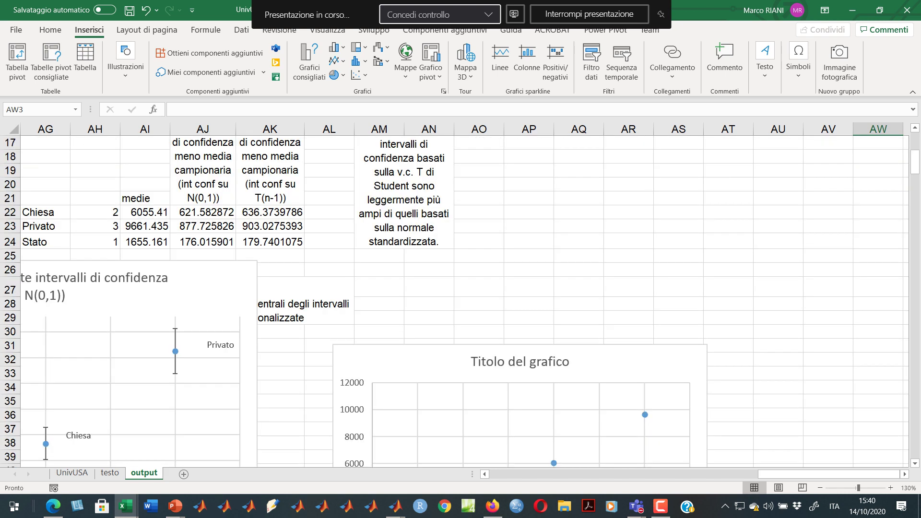
pyautogui.scroll(-3, 460, 302)
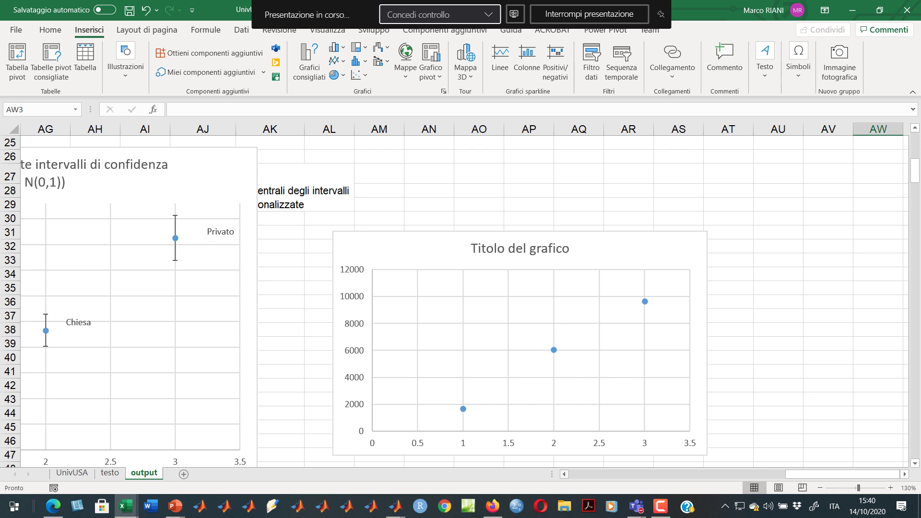
pyautogui.hscroll(-1, 461, 302)
pyautogui.hscroll(-9, 460, 302)
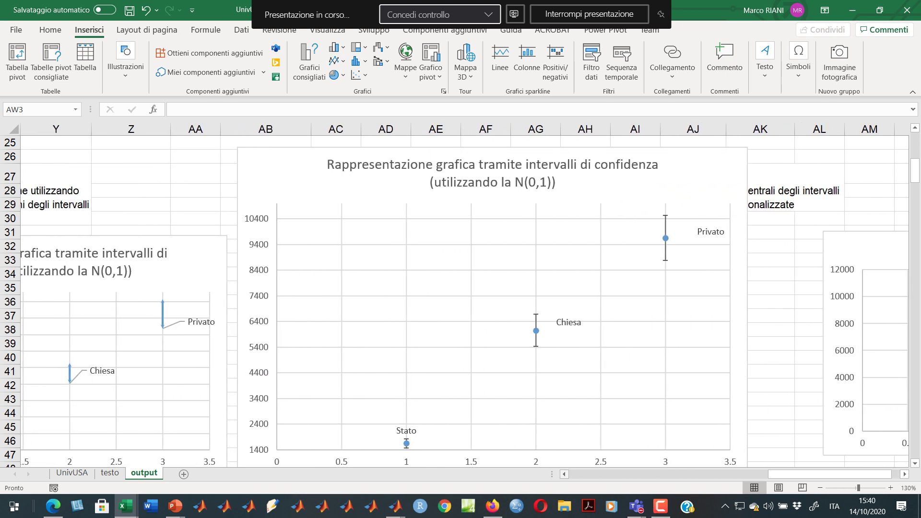
pyautogui.hscroll(-1, 461, 302)
# Examine the error bars in the N(0,1) confidence interval chart and the comment below it on differences between group means.
pyautogui.click(635, 321)
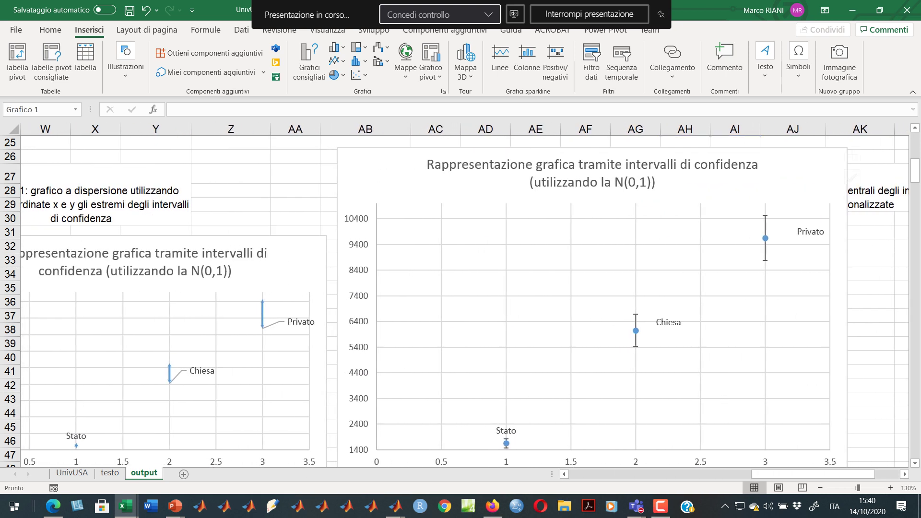
pyautogui.scroll(8, 636, 321)
pyautogui.scroll(-8, 460, 303)
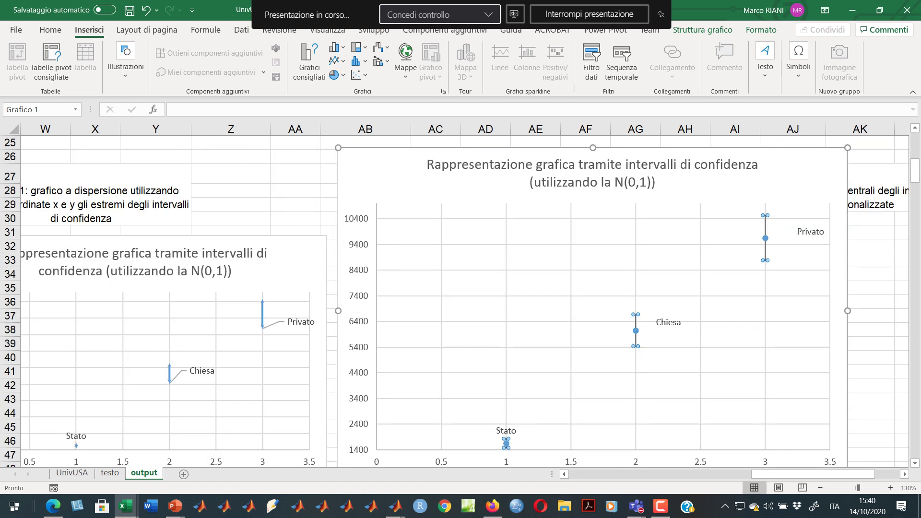
pyautogui.scroll(3, 461, 303)
pyautogui.scroll(-5, 460, 302)
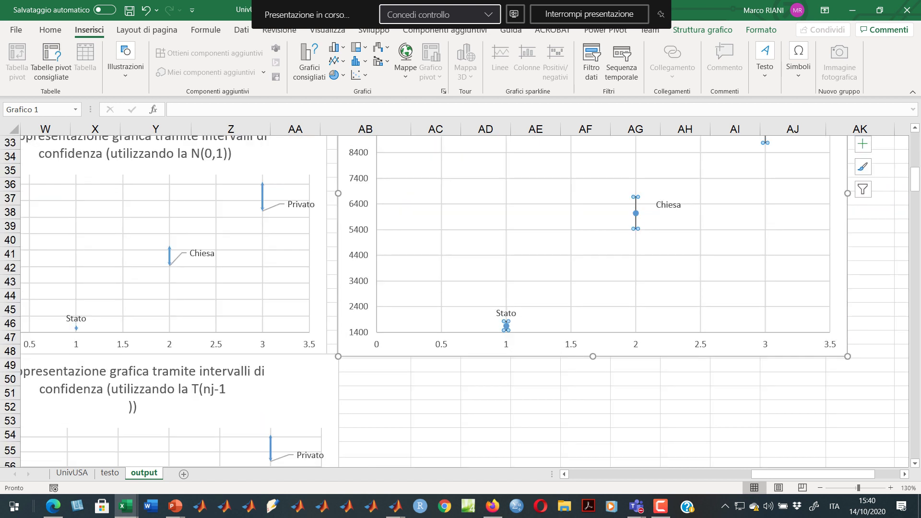
pyautogui.scroll(-3, 275, 344)
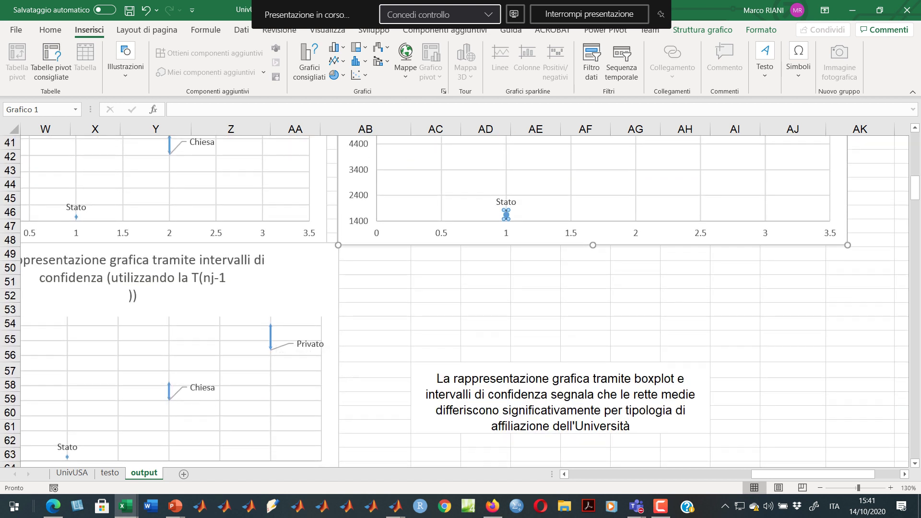
# Inspect the data series of the T(nj-1) confidence interval chart and compare the chart with the N(0,1) version.
pyautogui.click(271, 344)
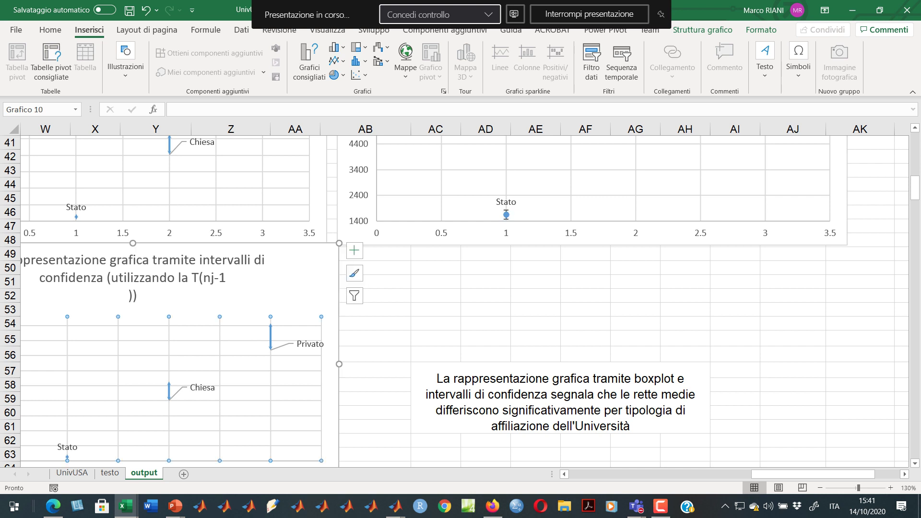
pyautogui.click(271, 337)
pyautogui.scroll(5, 271, 337)
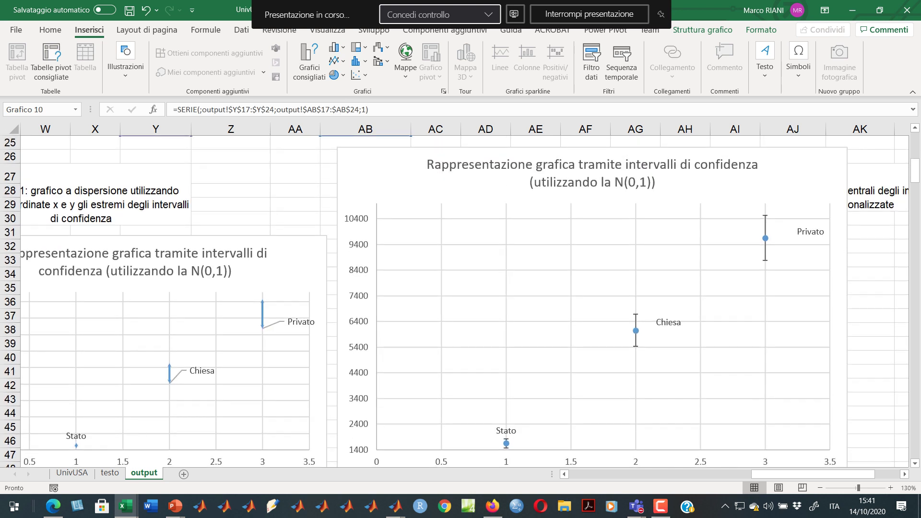
pyautogui.scroll(5, 461, 302)
pyautogui.scroll(-5, 460, 302)
pyautogui.click(262, 340)
pyautogui.scroll(-5, 460, 302)
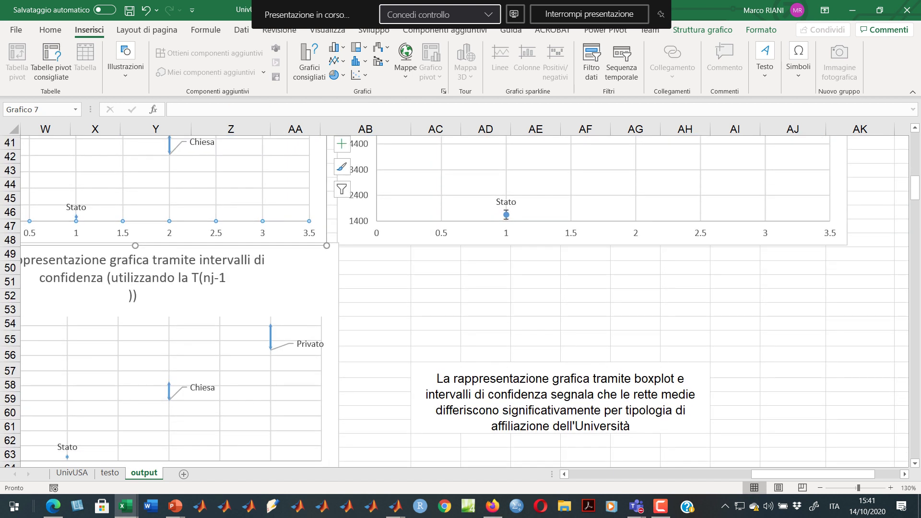
# Trace the data series of the T(nj-1) chart and of the error-bar chart back to their source cells.
pyautogui.click(270, 337)
pyautogui.scroll(13, 270, 337)
pyautogui.scroll(-5, 461, 302)
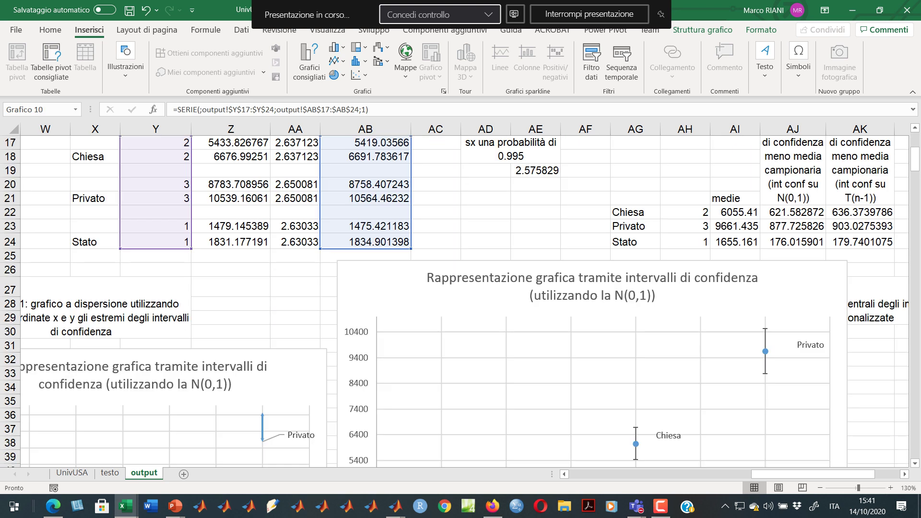
pyautogui.scroll(3, 460, 302)
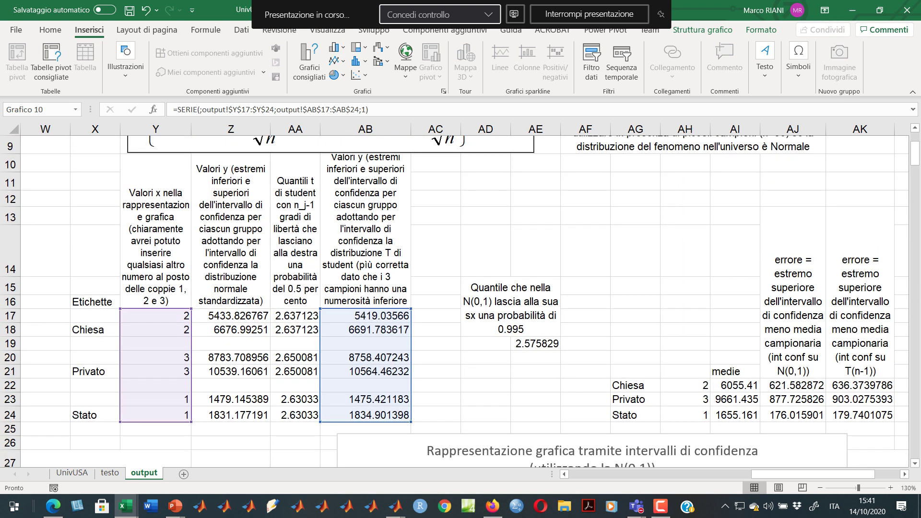
pyautogui.scroll(-8, 460, 302)
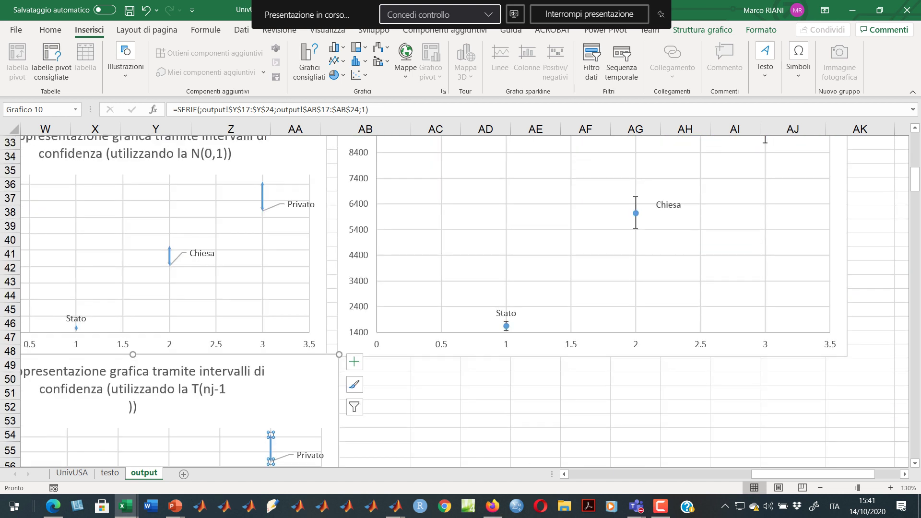
pyautogui.click(636, 213)
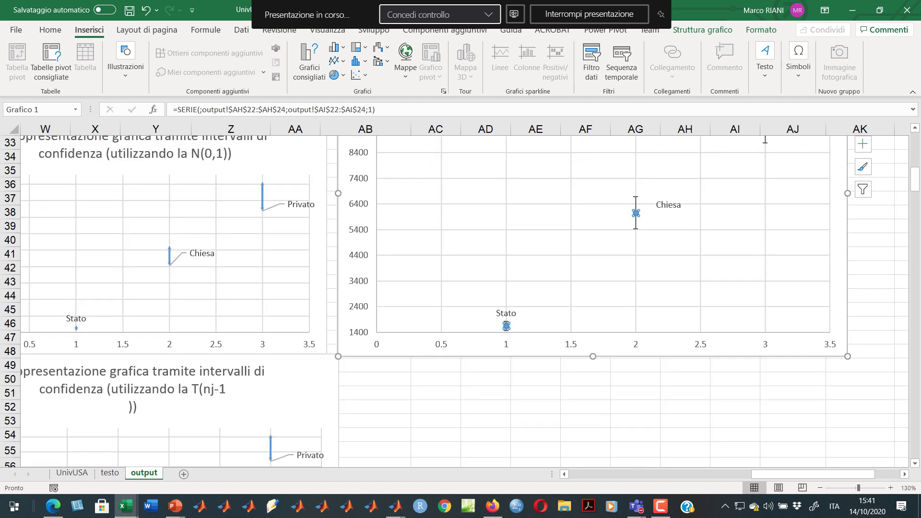
pyautogui.scroll(5, 635, 213)
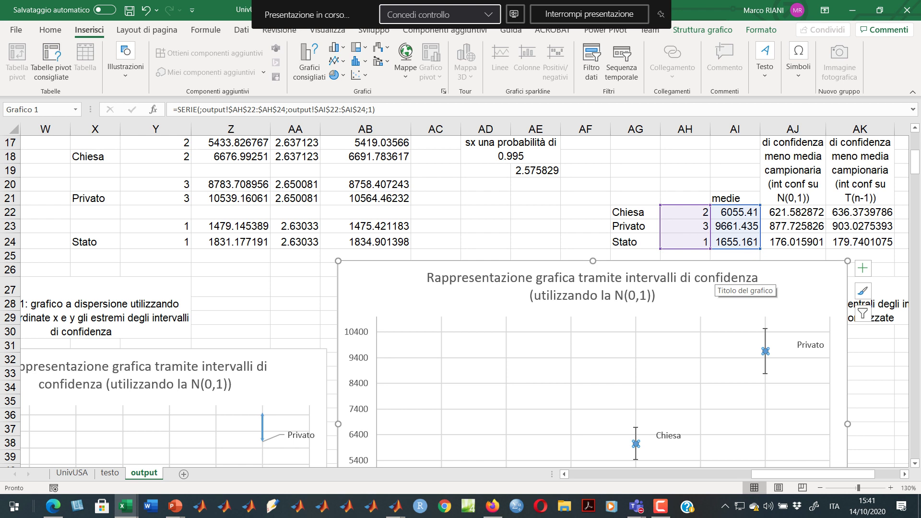
# Switch back to MATLAB and review the three arguments of the grpstats call on line 93.
pyautogui.hotkey('alt', 'Tab')
pyautogui.hotkey('alt', 'Tab')
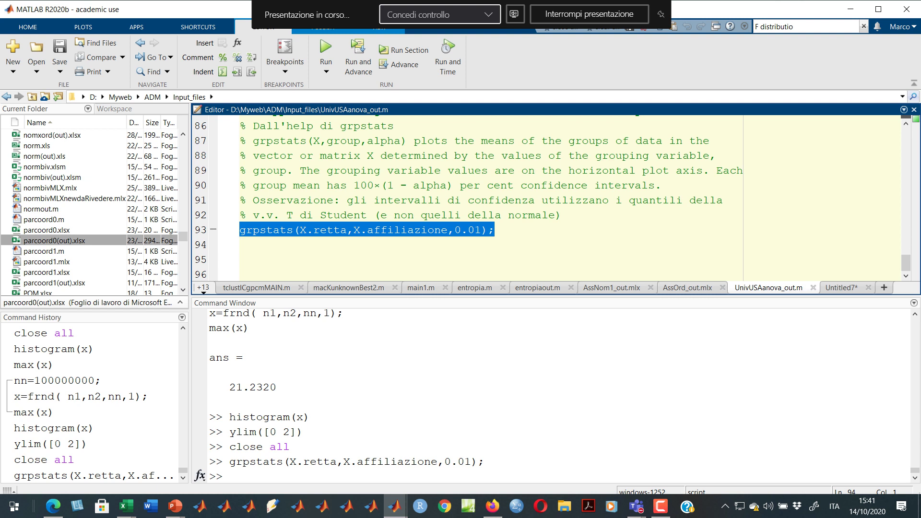
pyautogui.click(240, 259)
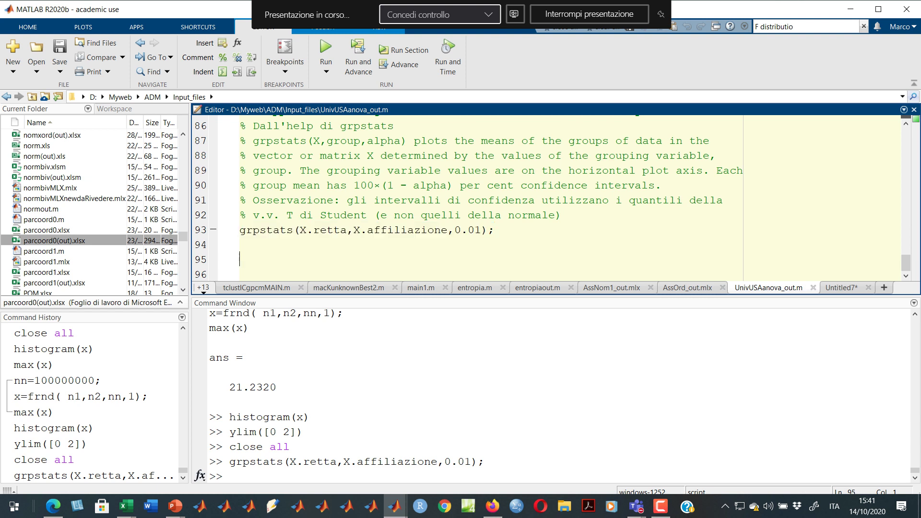
pyautogui.moveTo(303, 230)
pyautogui.moveTo(358, 230)
pyautogui.moveTo(407, 230)
pyautogui.moveTo(240, 230); pyautogui.dragTo(322, 242)
pyautogui.click(287, 231)
# Review the script's data import and missing-value sections, and locate the X1=grpstats call with mean, std, var and meanci on line 43.
pyautogui.scroll(16, 547, 199)
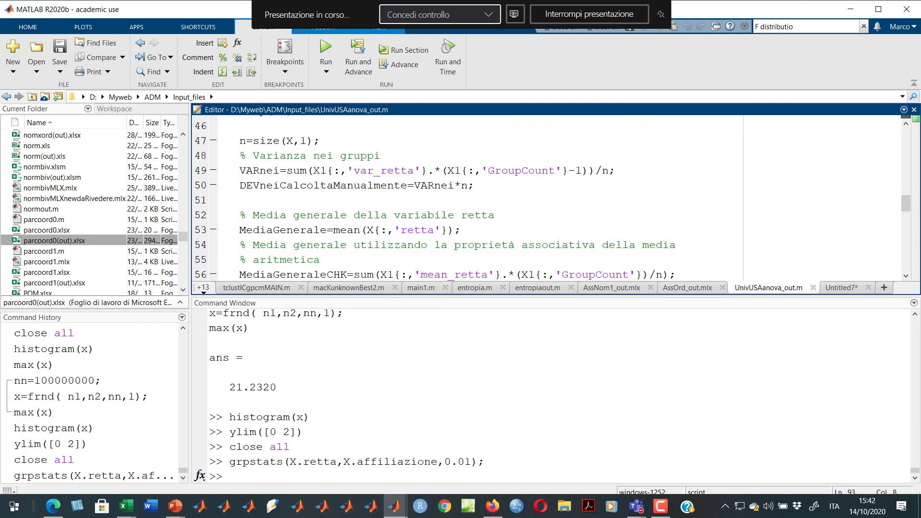
pyautogui.scroll(12, 547, 198)
pyautogui.scroll(-8, 546, 199)
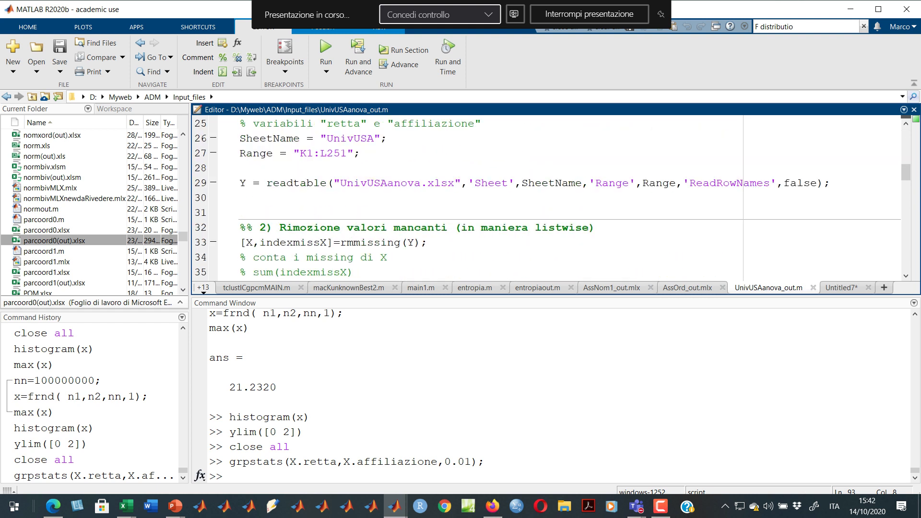
pyautogui.scroll(-3, 547, 199)
pyautogui.scroll(5, 547, 199)
pyautogui.scroll(3, 547, 199)
pyautogui.scroll(3, 547, 199)
pyautogui.scroll(-8, 546, 199)
pyautogui.click(373, 227)
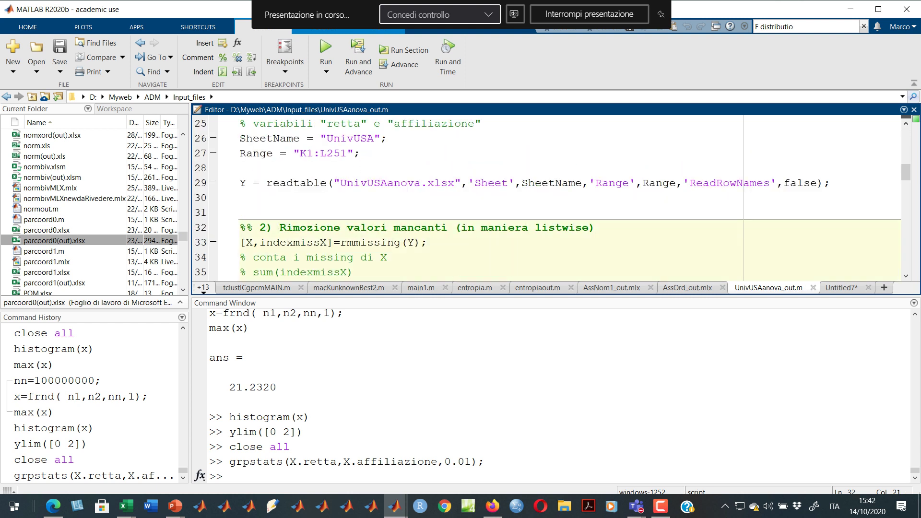
pyautogui.scroll(-6, 547, 197)
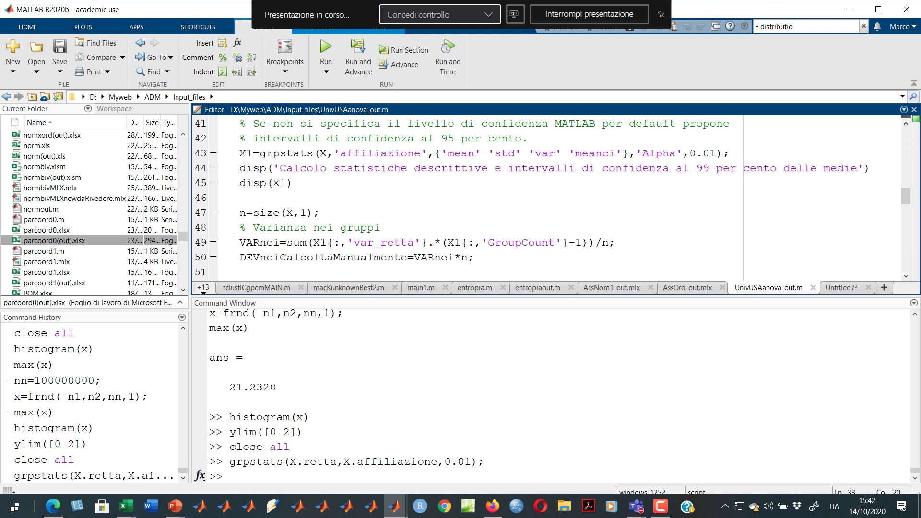
pyautogui.tripleClick(373, 153)
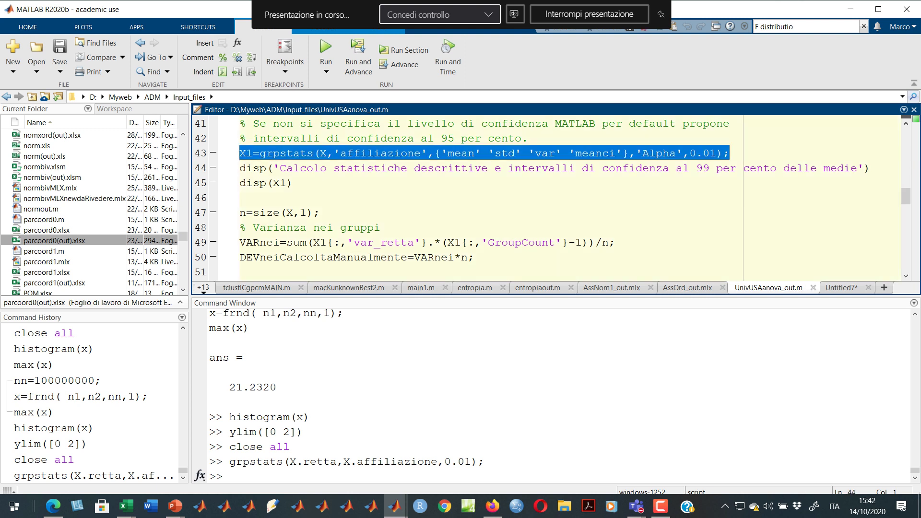
pyautogui.click(294, 183)
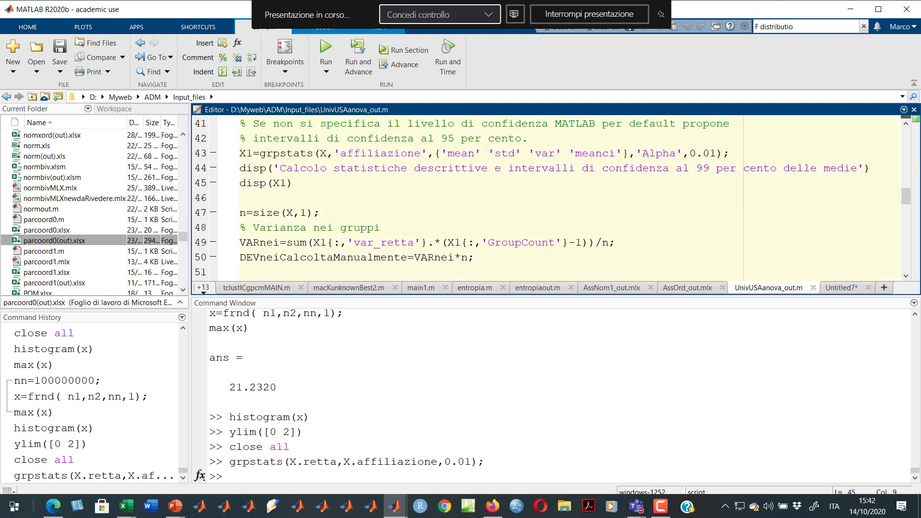
# Evaluate the X1=grpstats line with Alpha 0.01 and display the X1 table in the Command Window.
pyautogui.tripleClick(278, 153)
pyautogui.rightClick(277, 152)
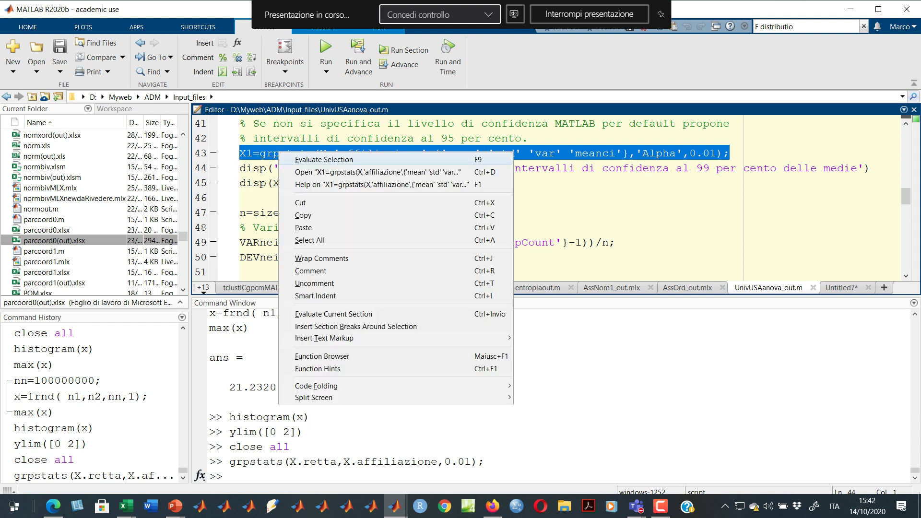
pyautogui.click(325, 159)
pyautogui.write('X1')
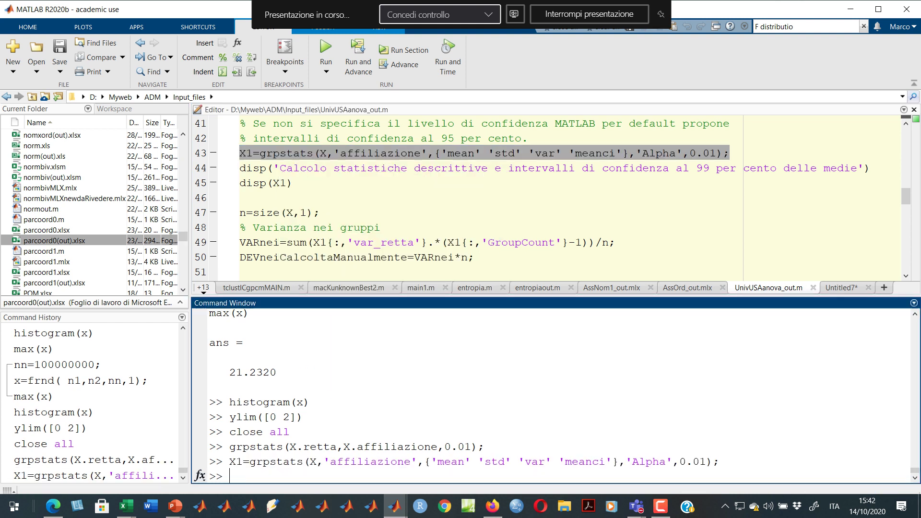
pyautogui.press('Return')
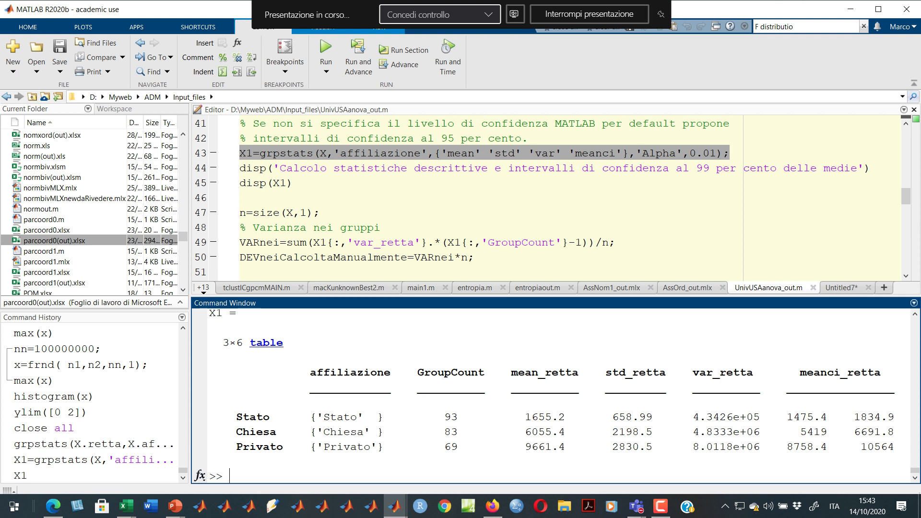
pyautogui.click(383, 228)
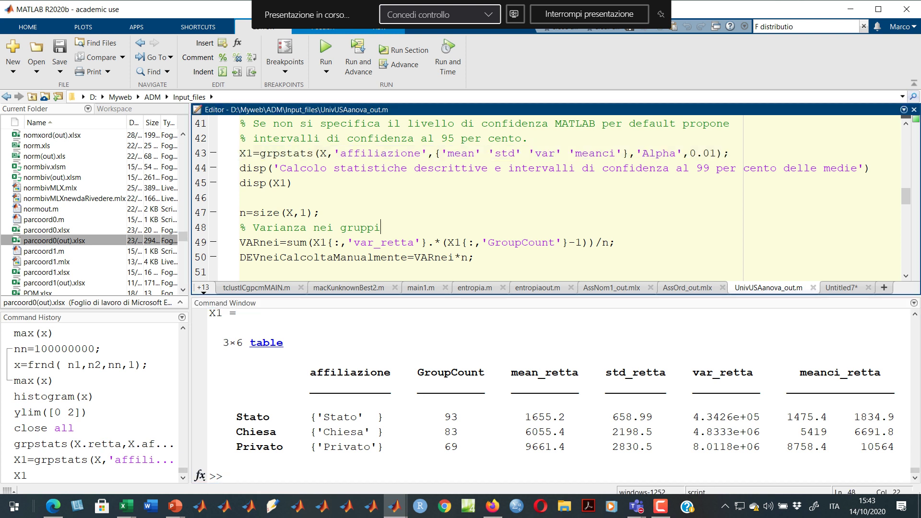